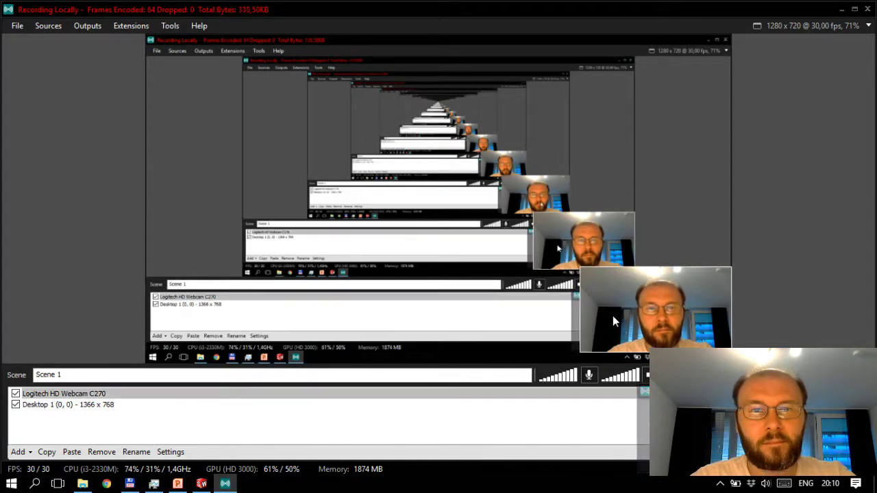
Step: Bring the lecture's Масиви slide in PowerPoint to the front
key(alt+Tab)
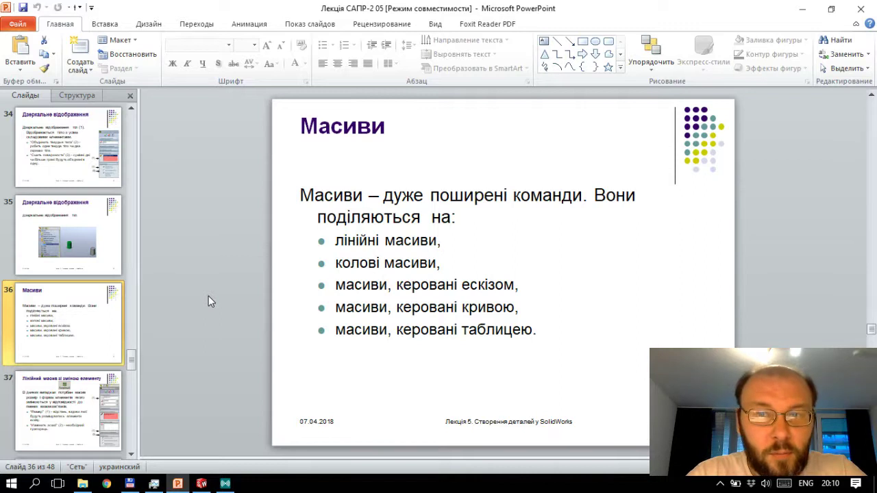
Step: Open the recently used Rib part in SolidWorks
click(201, 484)
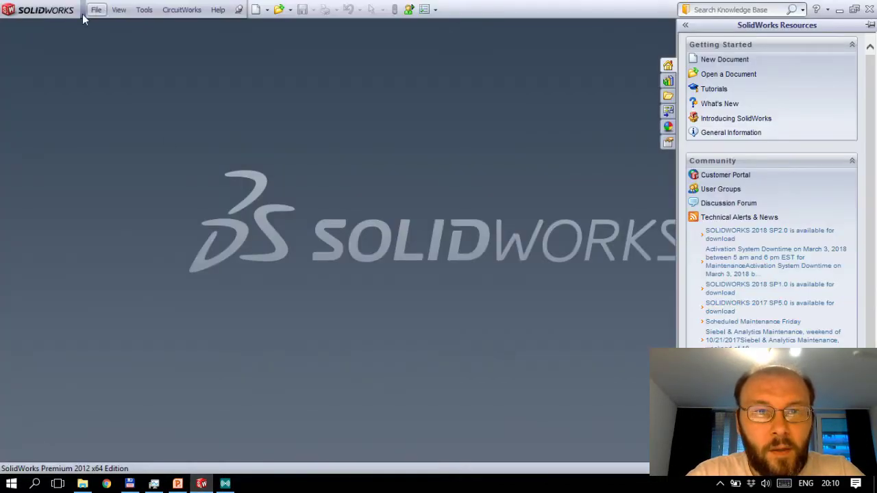
click(119, 10)
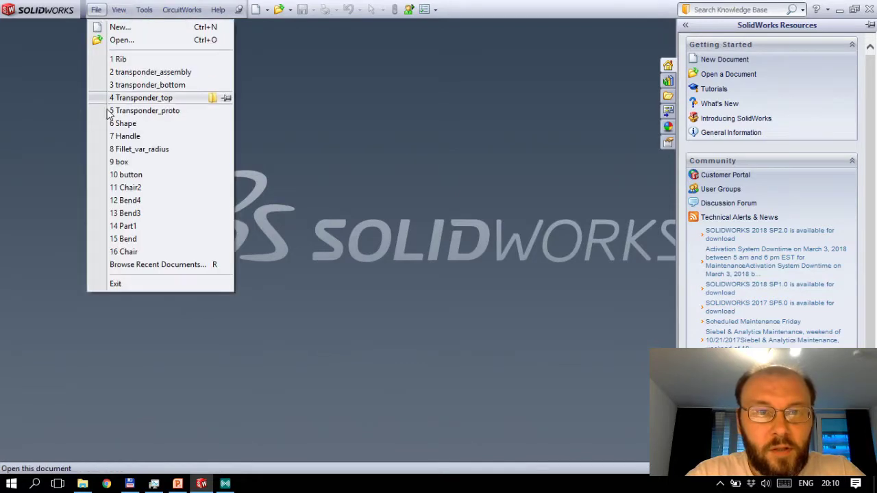
click(126, 62)
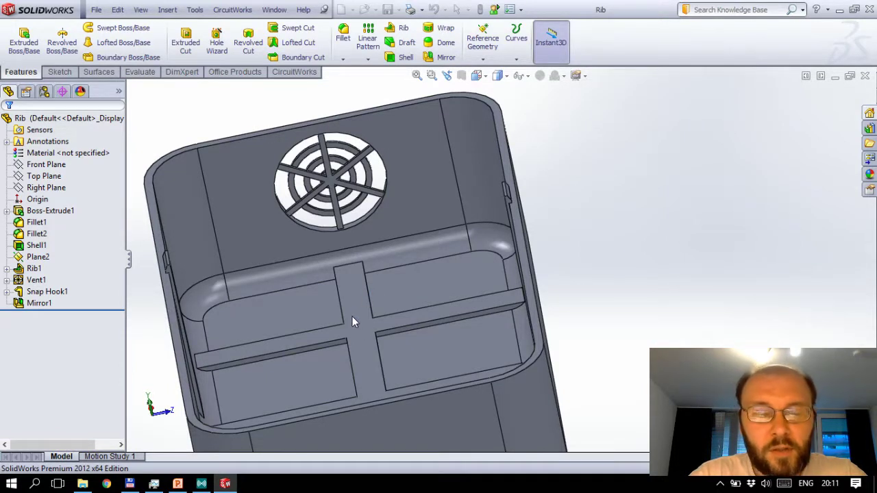
Step: Orbit the Rib model and highlight its Shell1 and Rib1 features
scroll(352, 329, up, 3)
scroll(359, 338, up, 1)
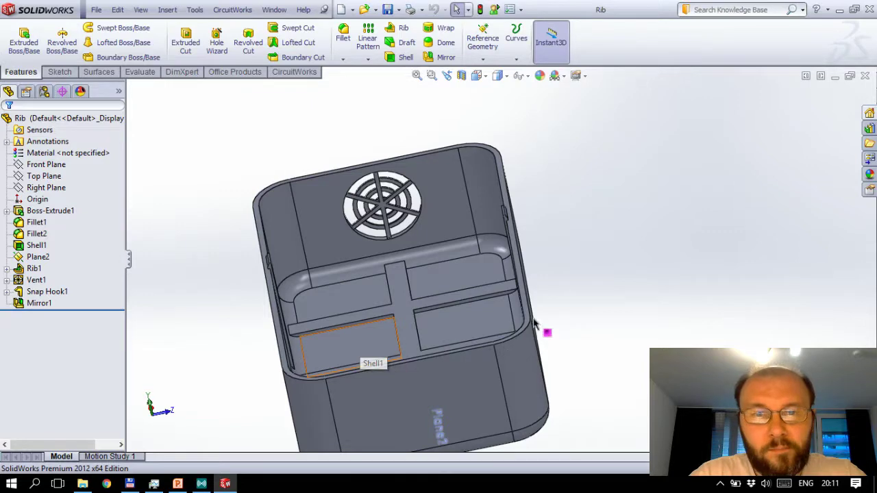
mouse_move(605, 280)
middle_down()
mouse_move(610, 264)
mouse_move(434, 349)
middle_up()
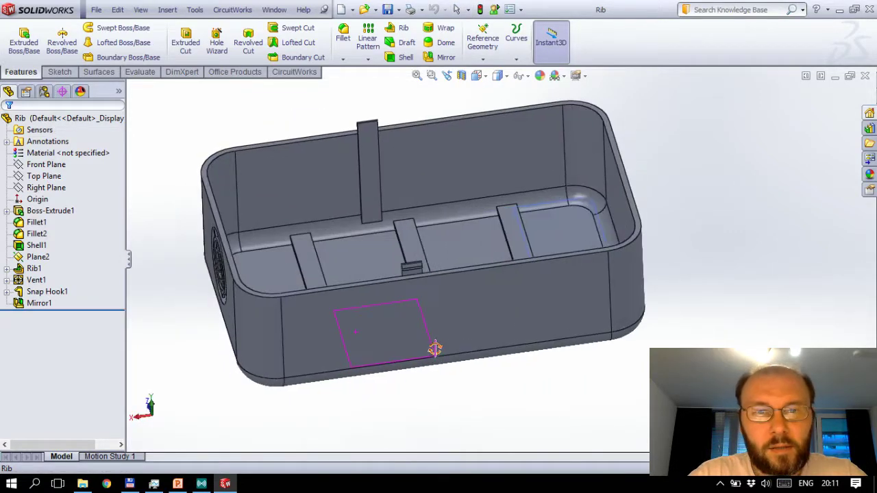
click(38, 252)
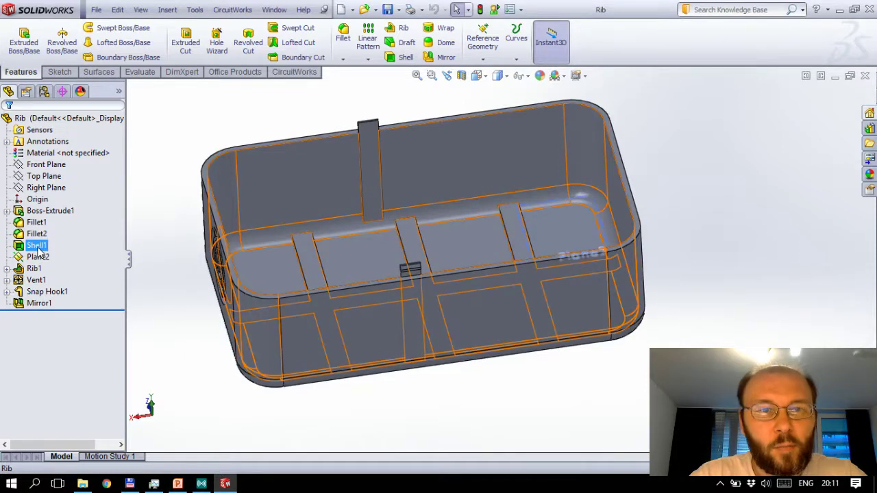
click(34, 268)
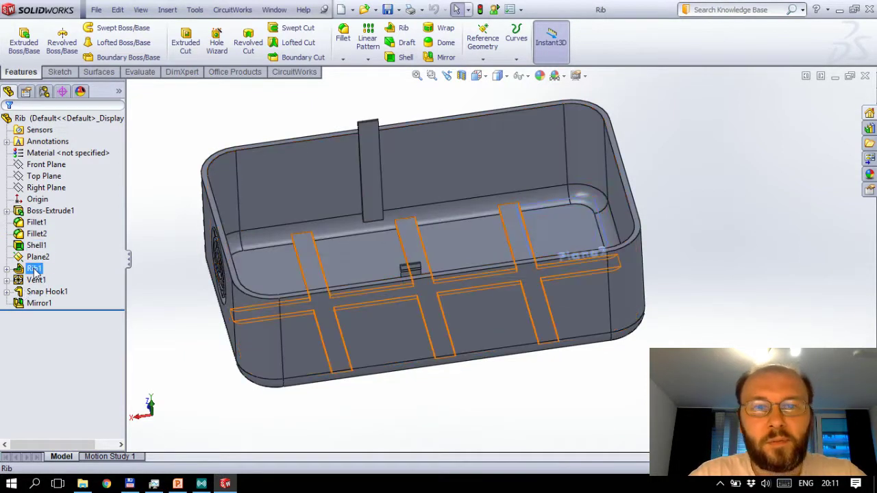
click(171, 271)
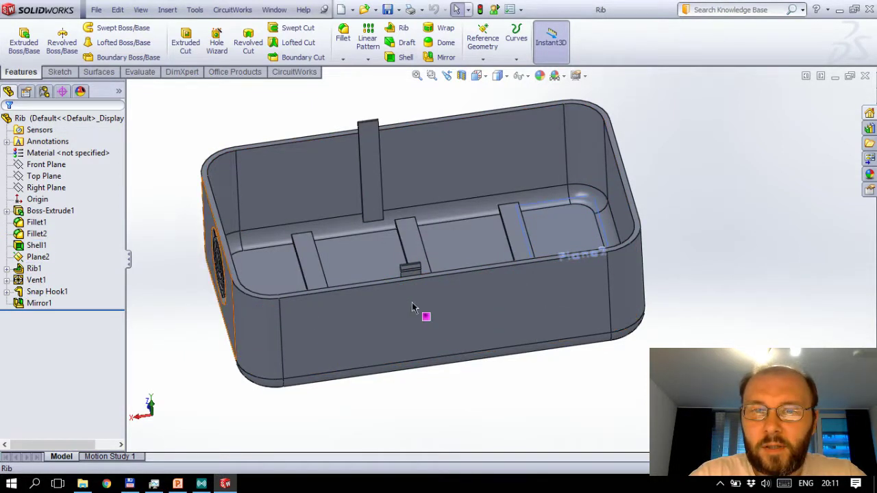
middle_drag(413, 326, 414, 363)
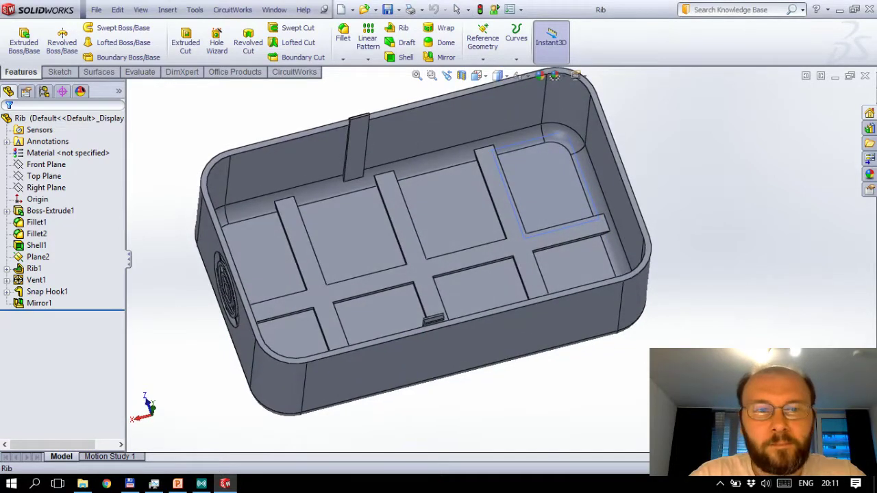
Step: Review the Vent1, Snap Hook1 and Mirror1 features from a lower front view
click(36, 280)
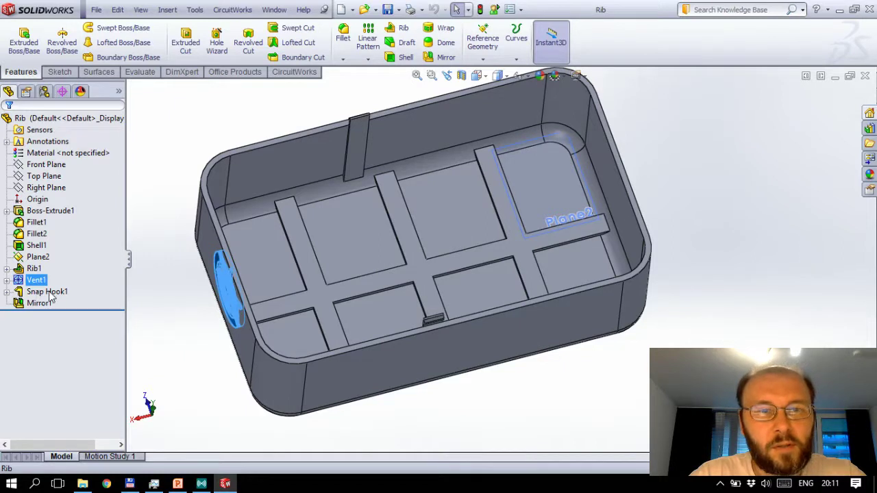
click(50, 292)
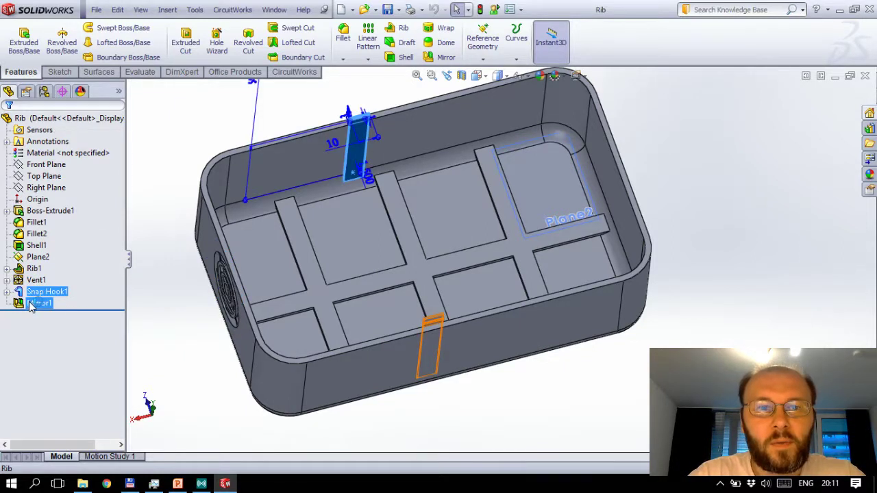
click(66, 303)
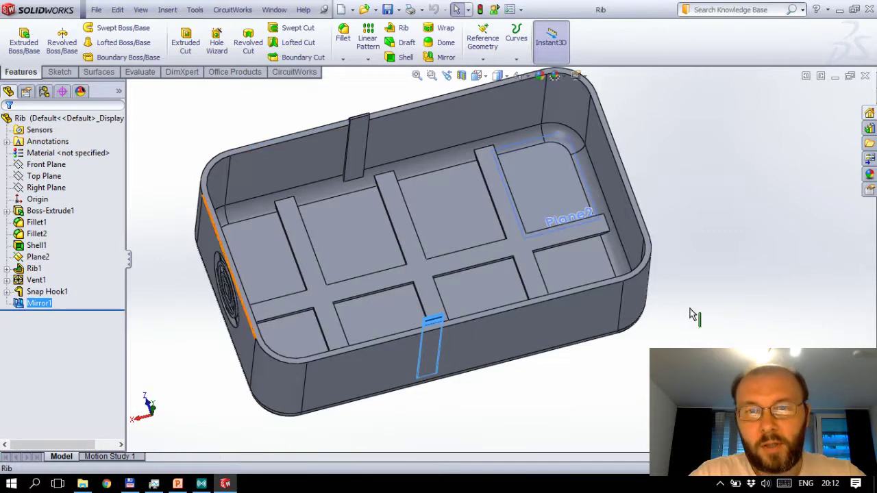
mouse_move(701, 280)
middle_down()
mouse_move(698, 206)
mouse_move(713, 185)
middle_up()
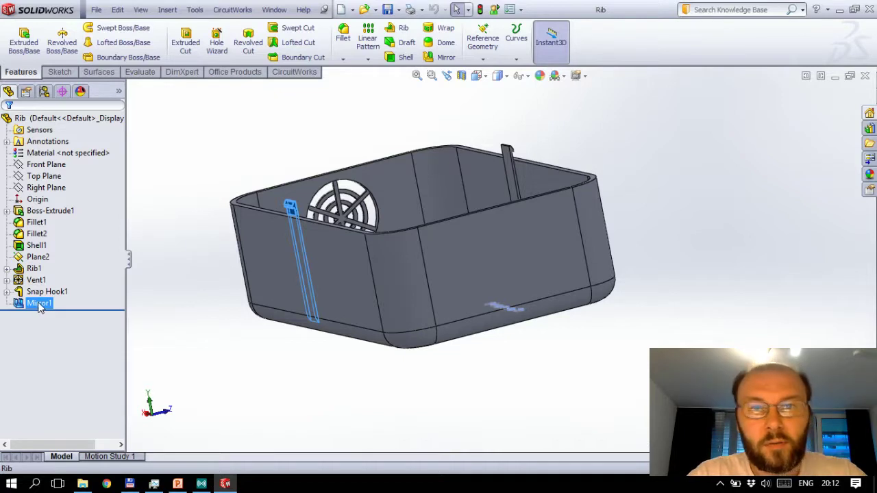
click(38, 304)
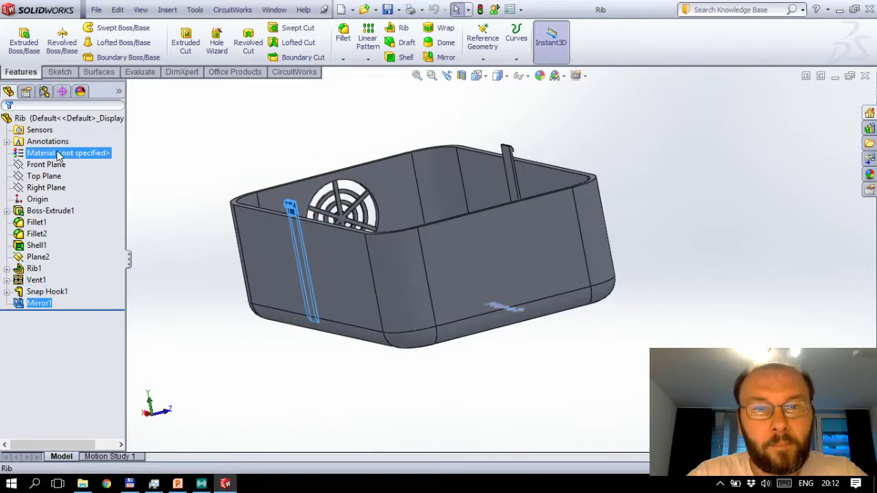
click(135, 337)
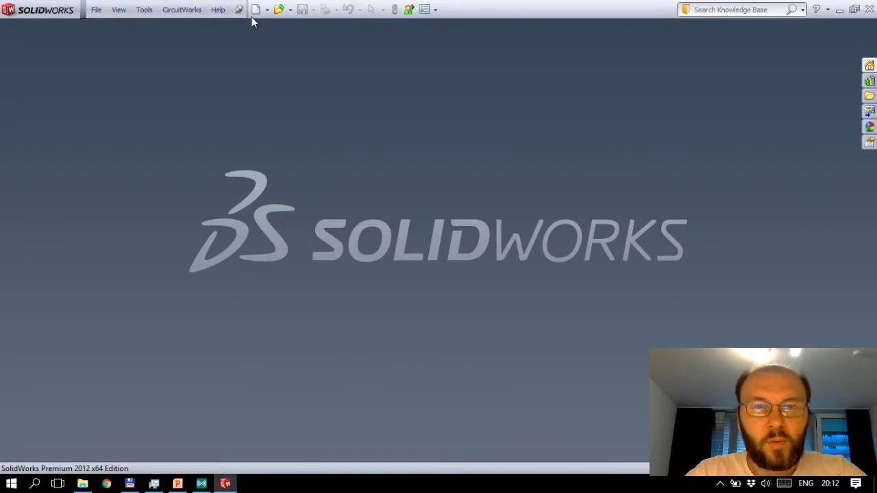
Step: Create a new blank part, Part1, and return to the Масиви slide
click(254, 14)
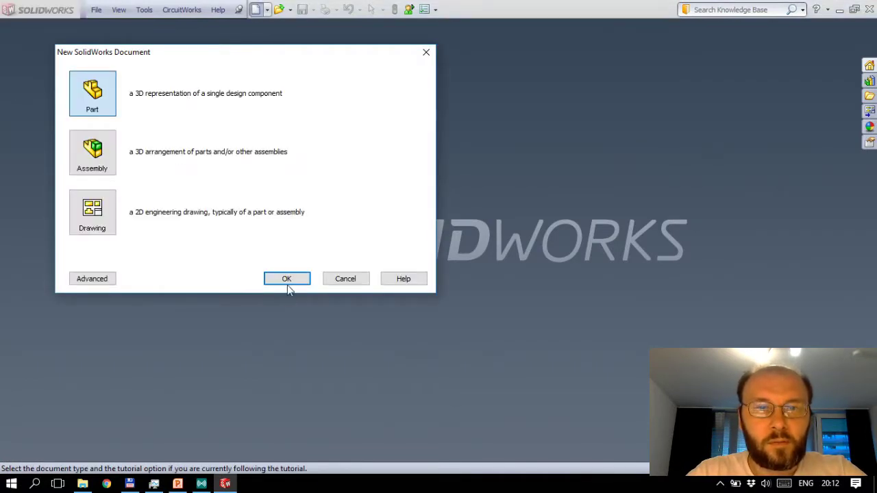
click(285, 280)
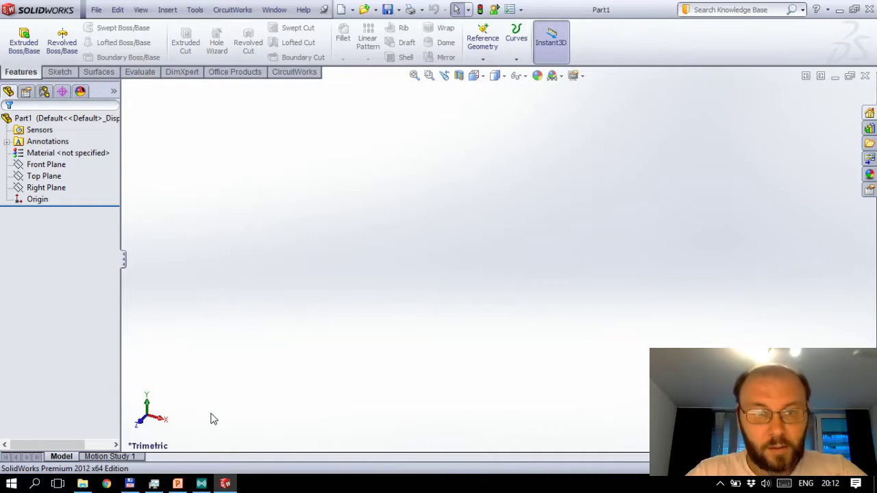
key(alt+Tab)
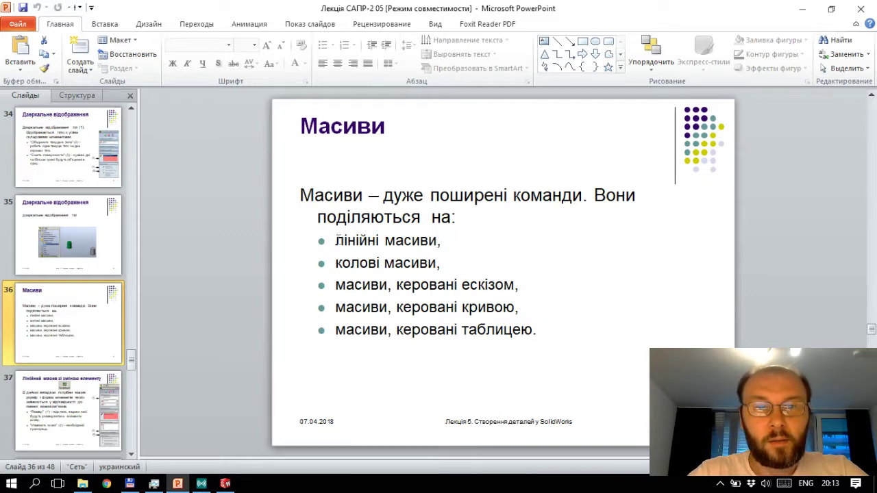
Step: Highlight the linear and circular pattern bullets on the Масиви slide
triple_click(445, 242)
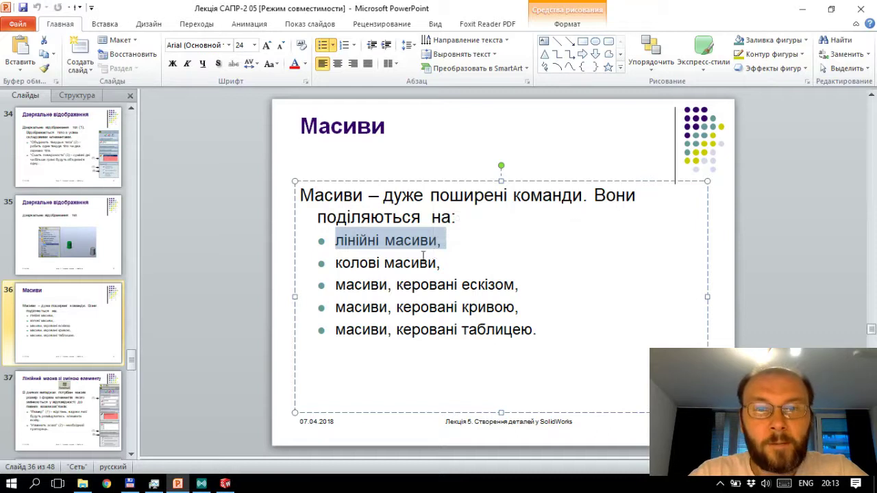
double_click(444, 262)
drag(444, 263, 339, 263)
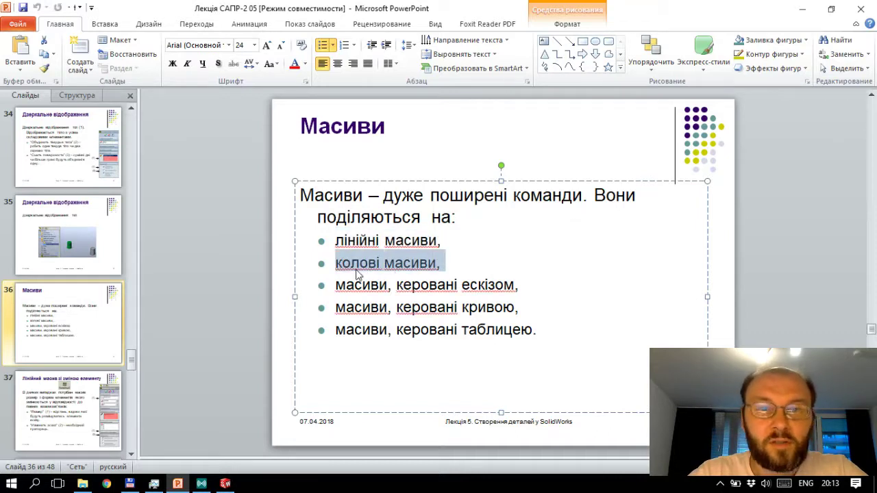
click(334, 241)
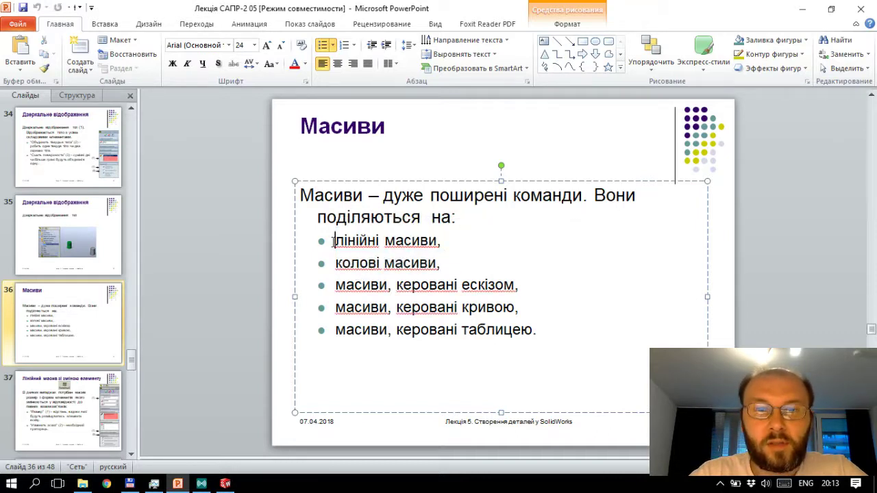
key(shift+End)
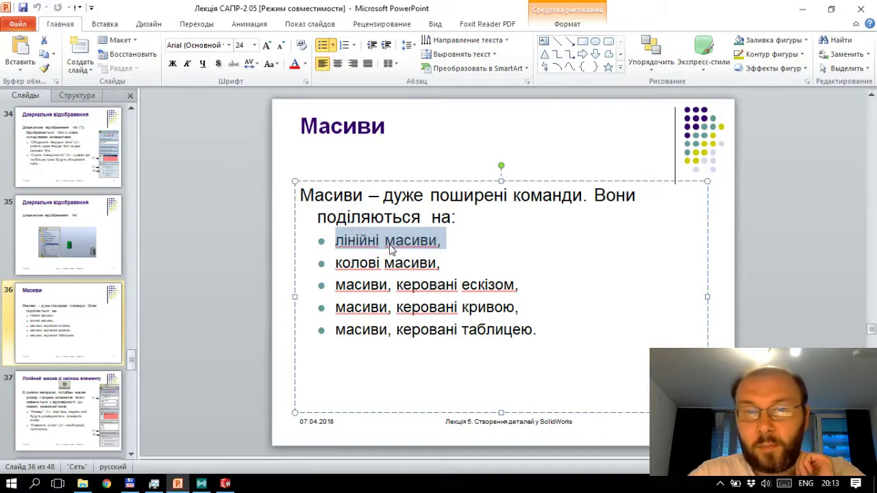
click(382, 263)
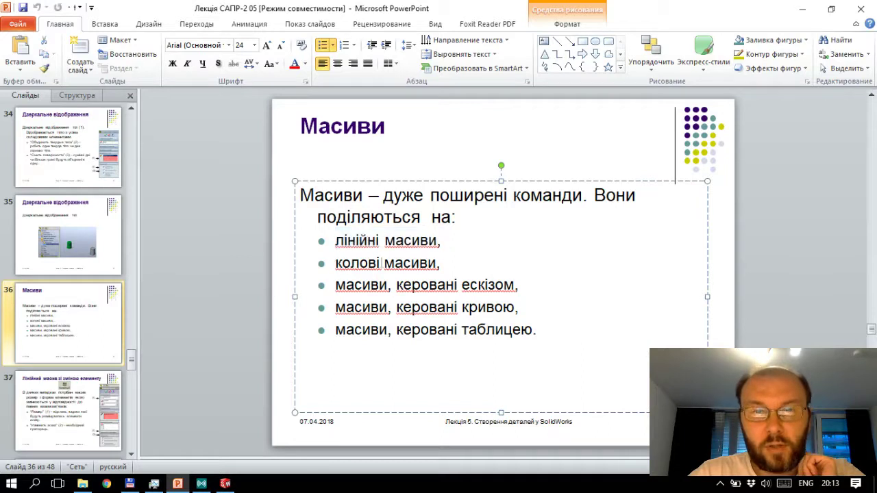
triple_click(442, 265)
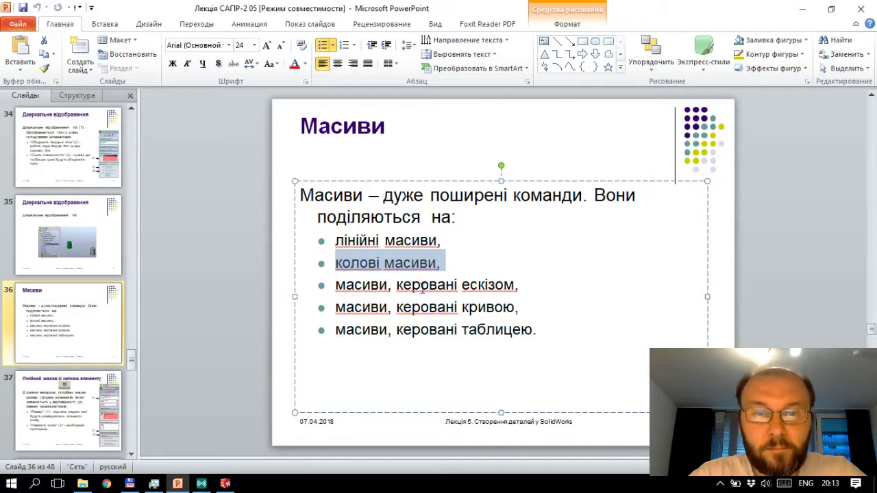
Step: Highlight the sketch-, curve- and table-driven bullets, then advance to slide 37 and return to SolidWorks
click(336, 285)
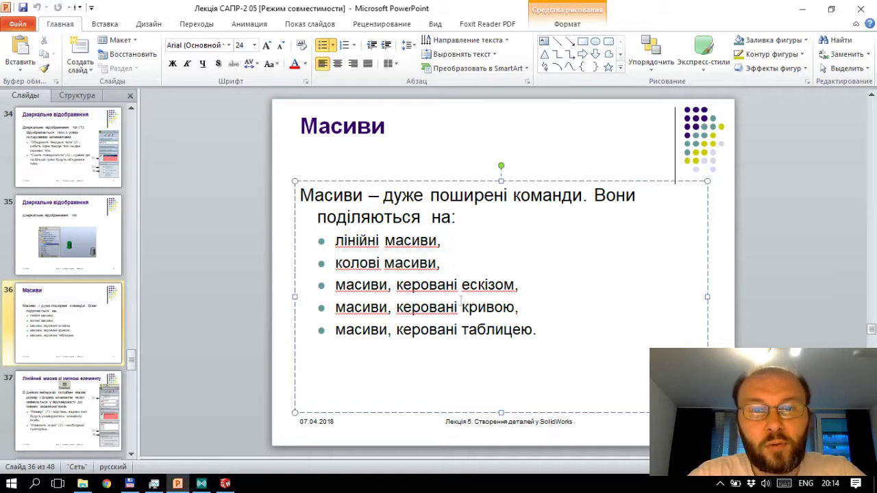
key(shift+Down)
key(shift+Down)
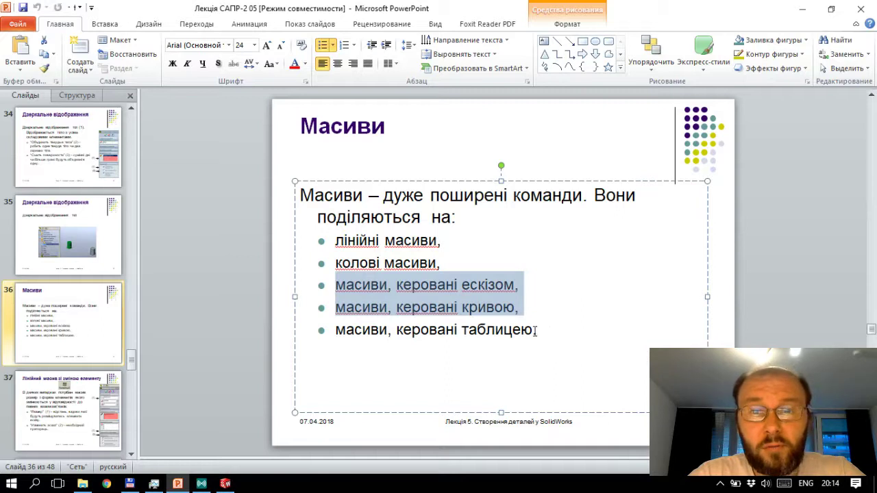
key(Right)
key(shift+Down)
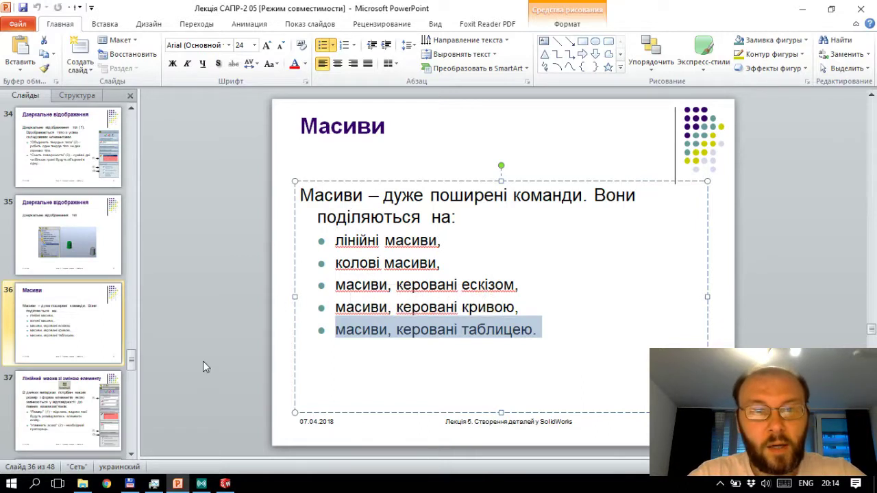
click(63, 410)
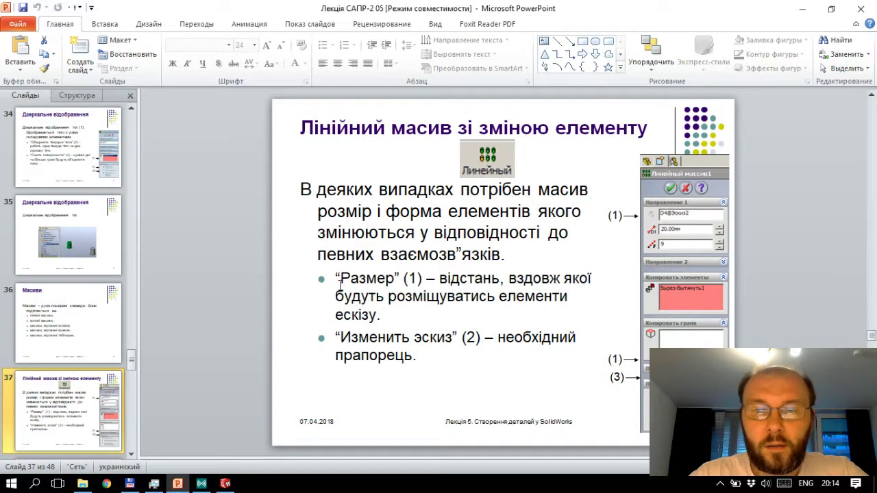
key(alt+Tab)
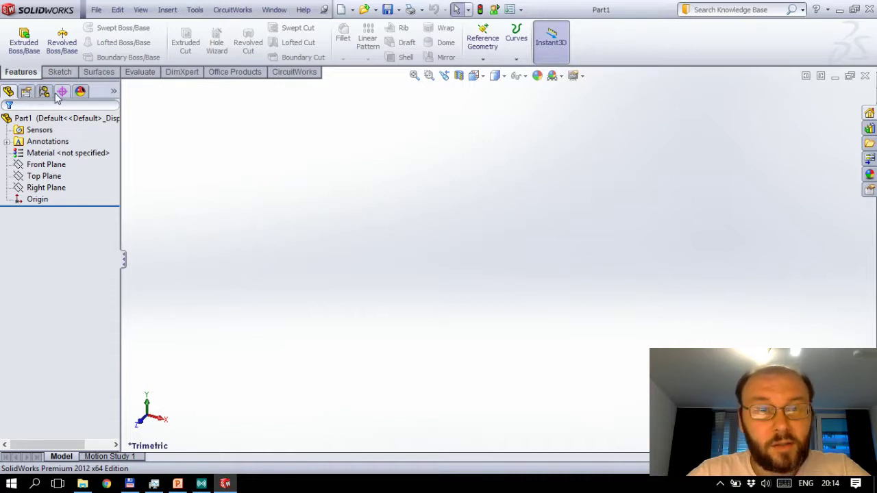
Step: Sketch a centre rectangle on the Top Plane origin and extrude it 10 mm into a plate
click(26, 54)
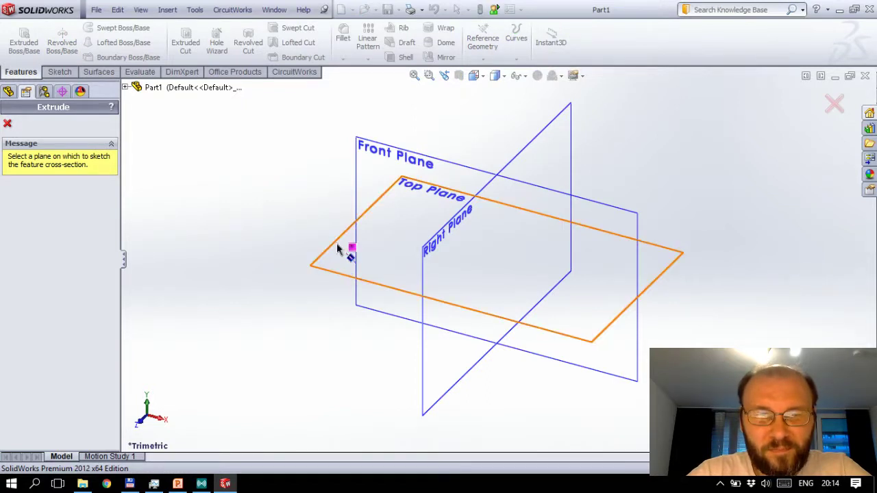
key(Escape)
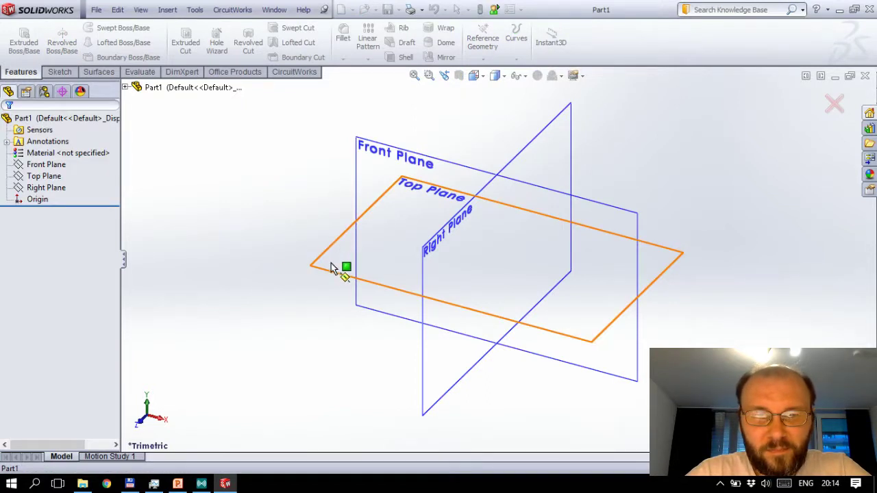
click(331, 267)
key(ctrl+8)
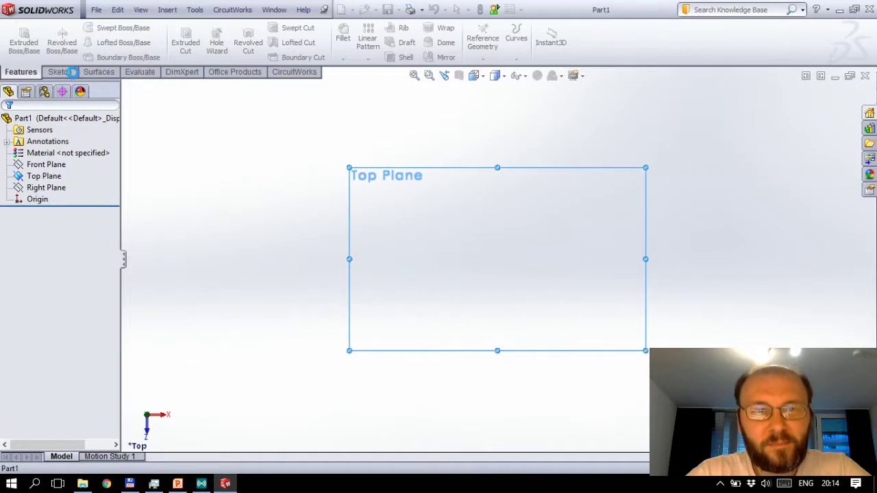
click(71, 72)
click(19, 38)
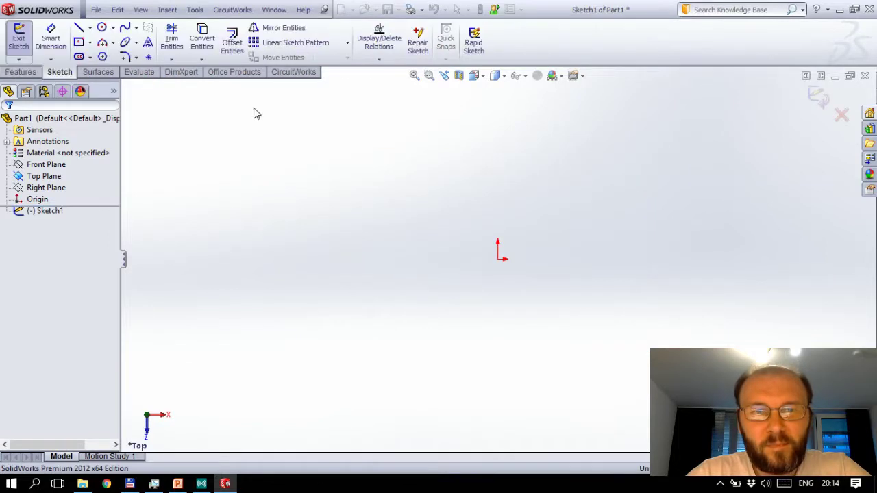
click(78, 42)
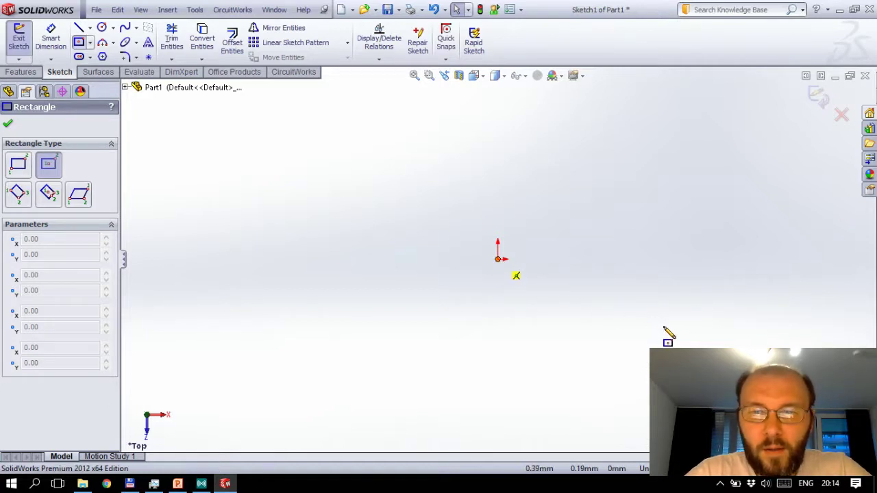
click(497, 259)
click(680, 356)
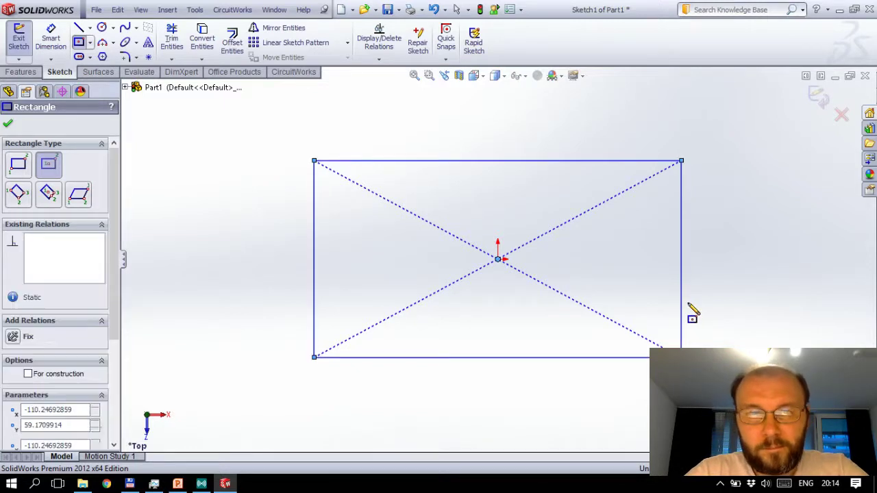
click(818, 97)
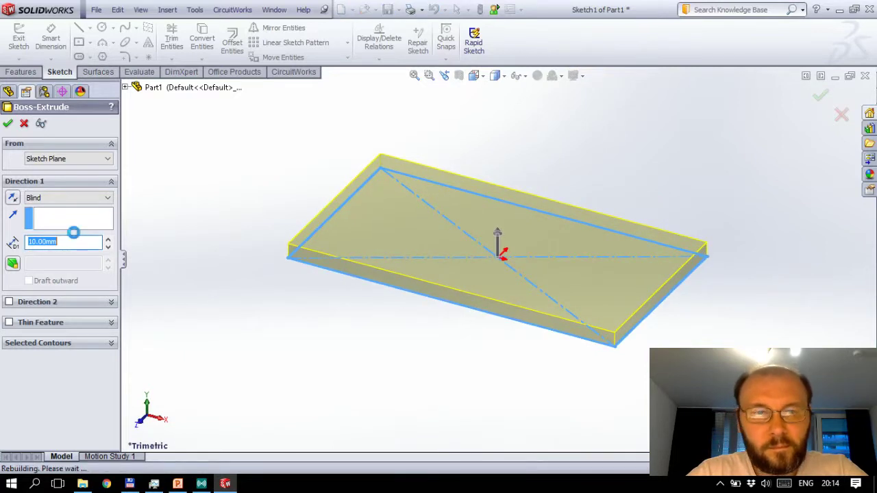
key(Return)
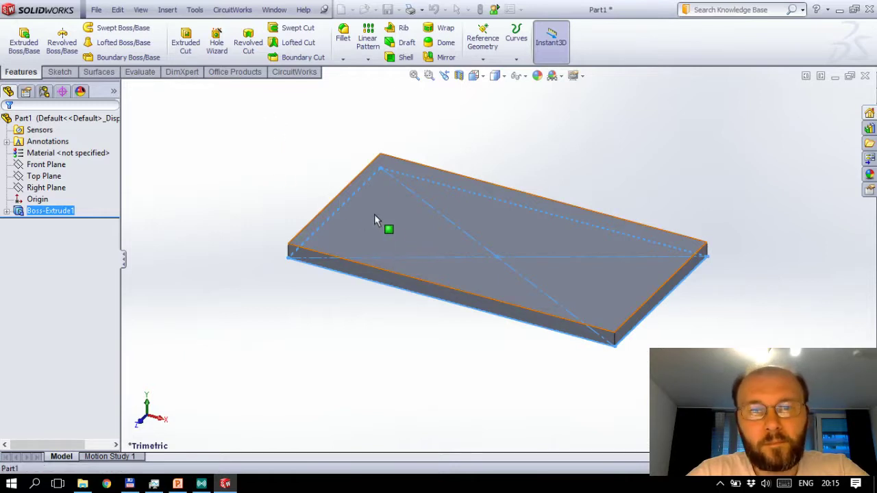
Step: Sketch a small centre rectangle on the plate's top face near its lower-left corner
click(360, 238)
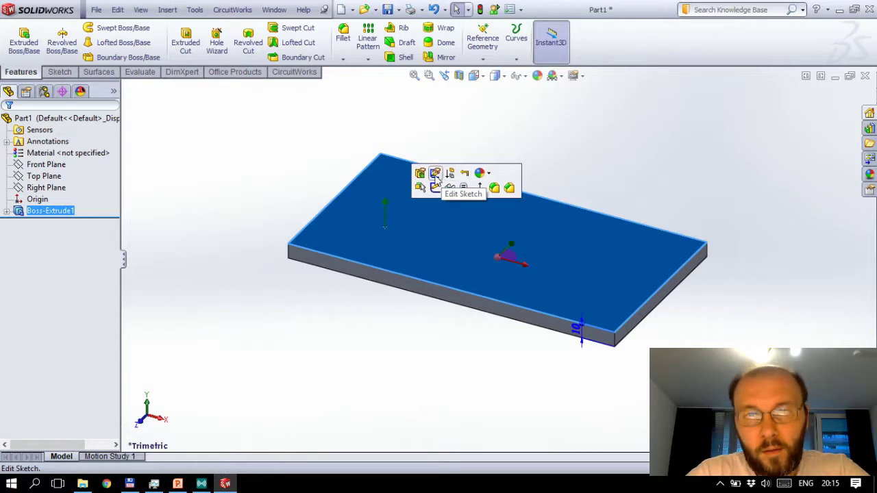
click(435, 187)
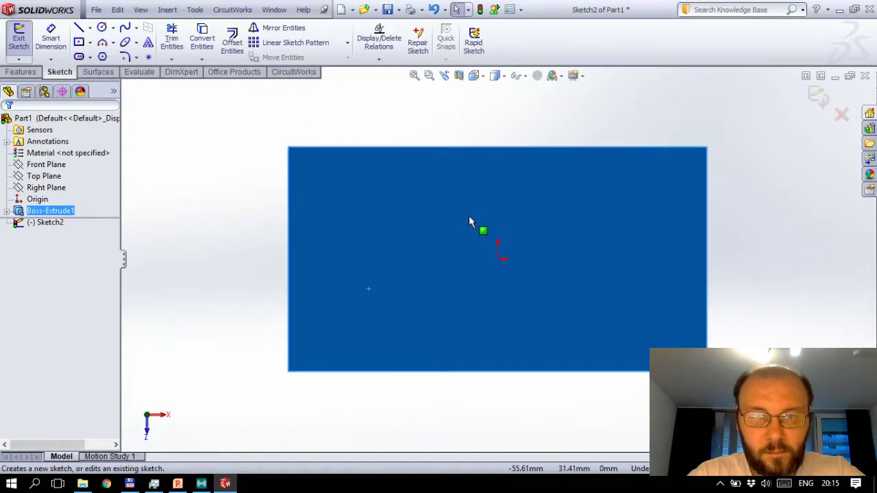
click(81, 44)
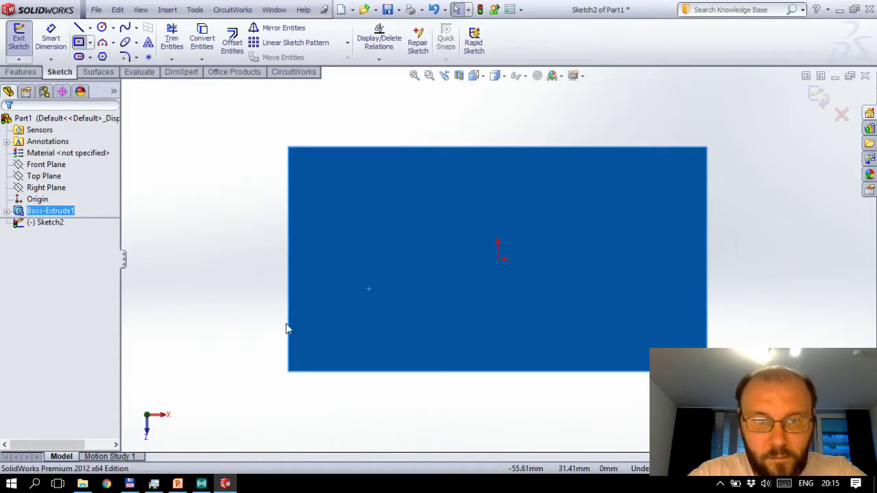
click(318, 347)
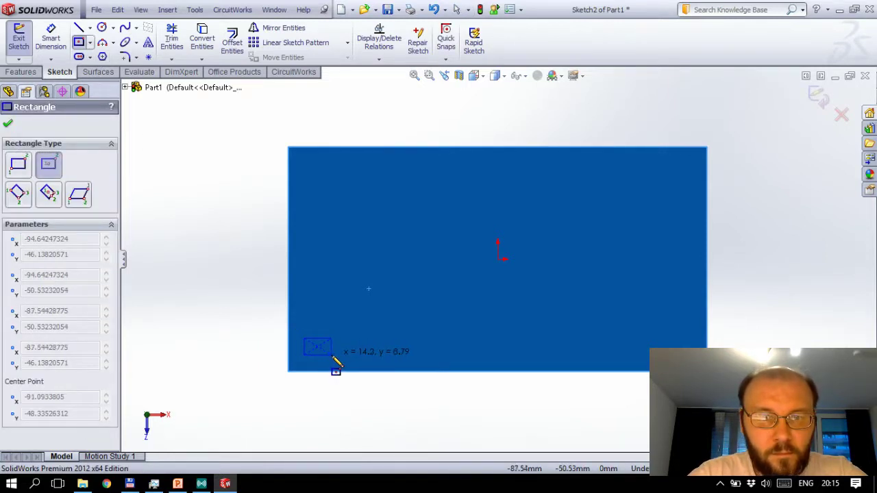
click(330, 355)
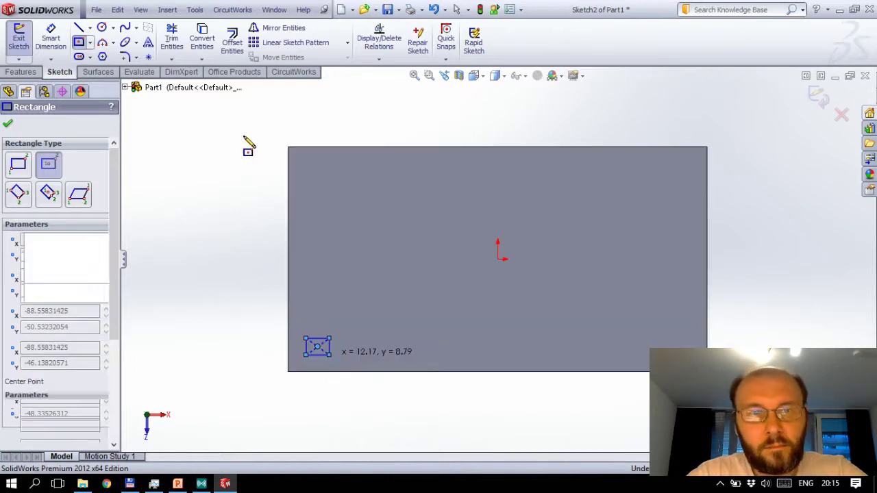
key(Escape)
key(Escape)
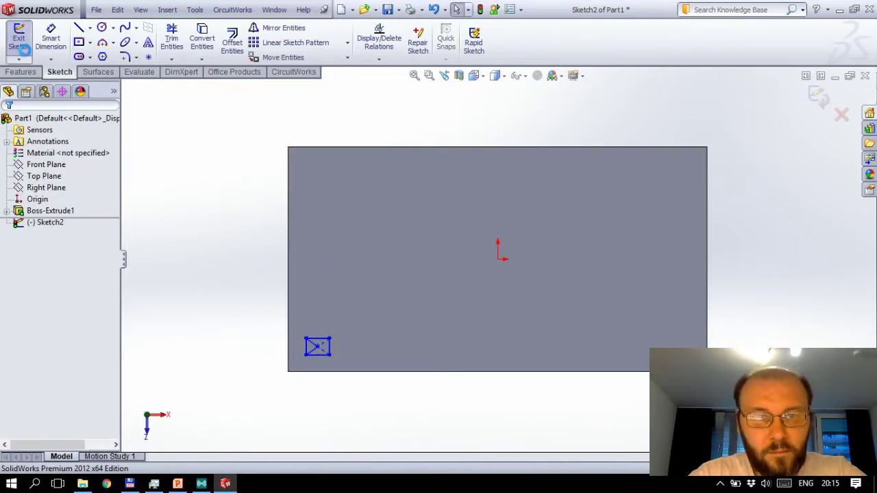
click(18, 34)
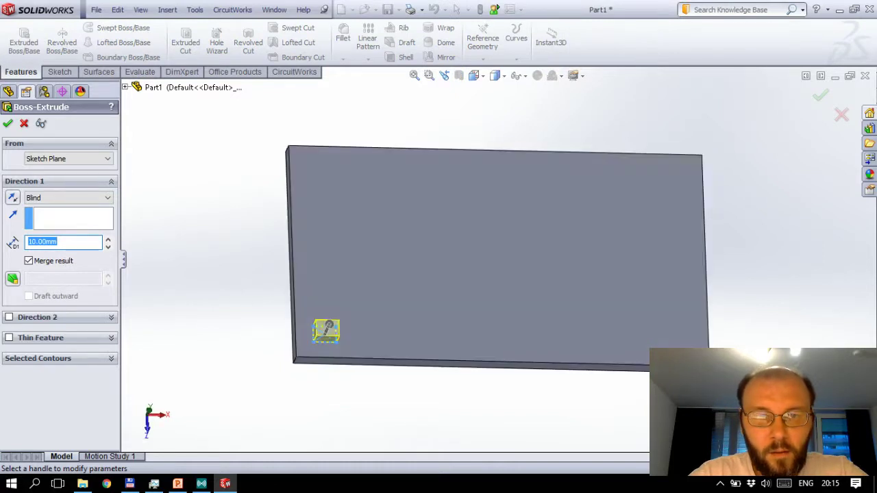
Step: Extrude the small rectangle 10 mm as a merged block, Boss-Extrude2
click(8, 125)
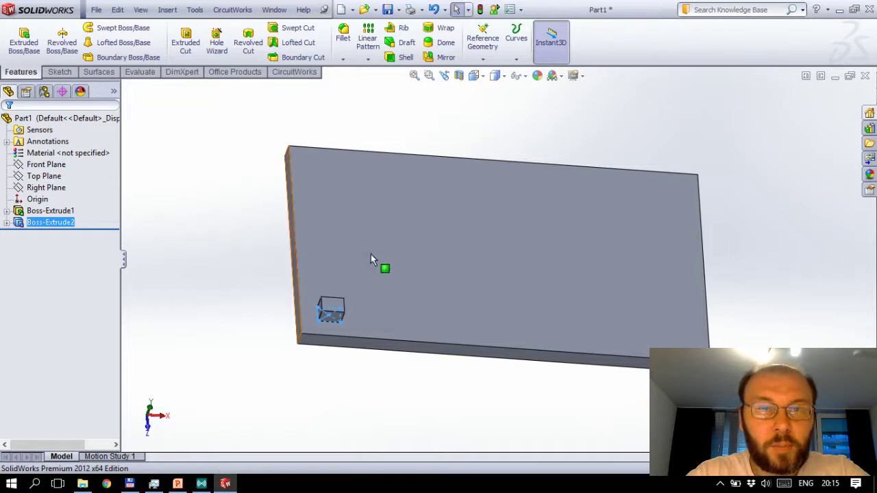
Step: Start a linear pattern of the block along the plate's bottom edge
click(370, 45)
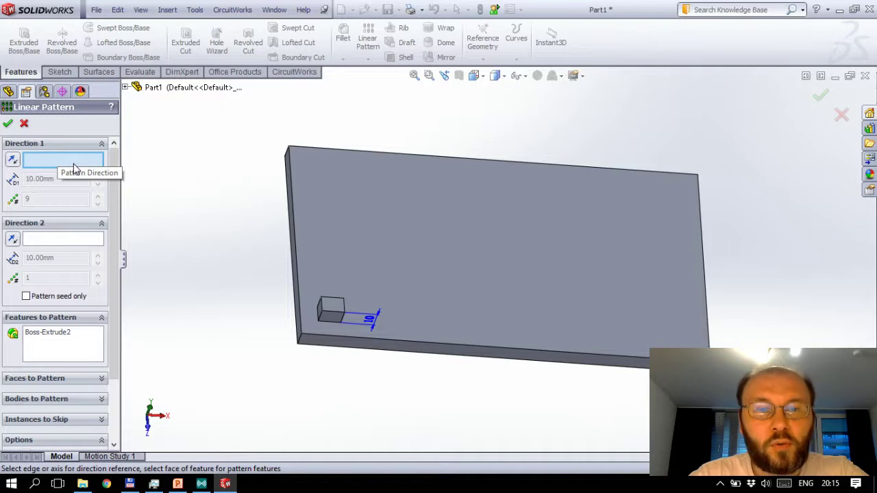
click(73, 164)
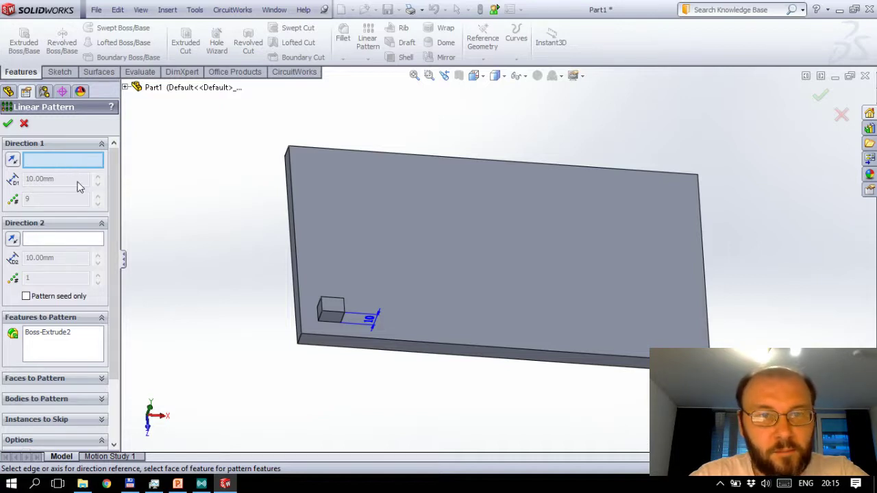
click(329, 244)
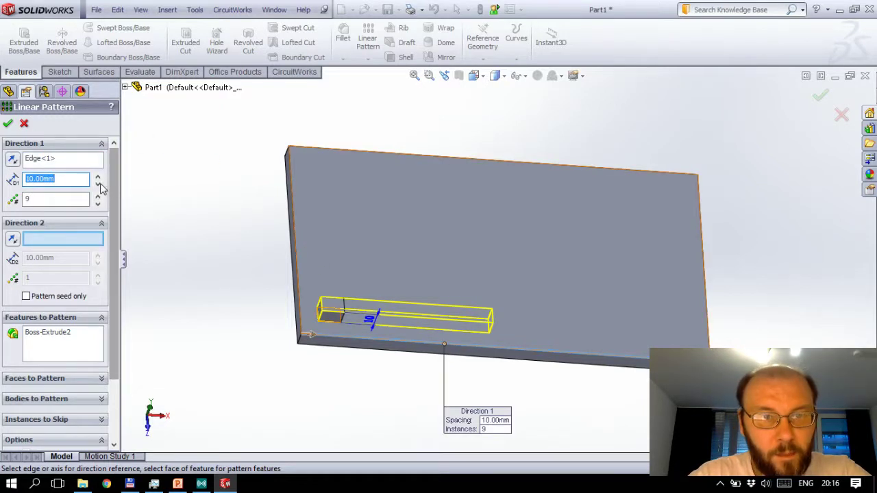
click(97, 176)
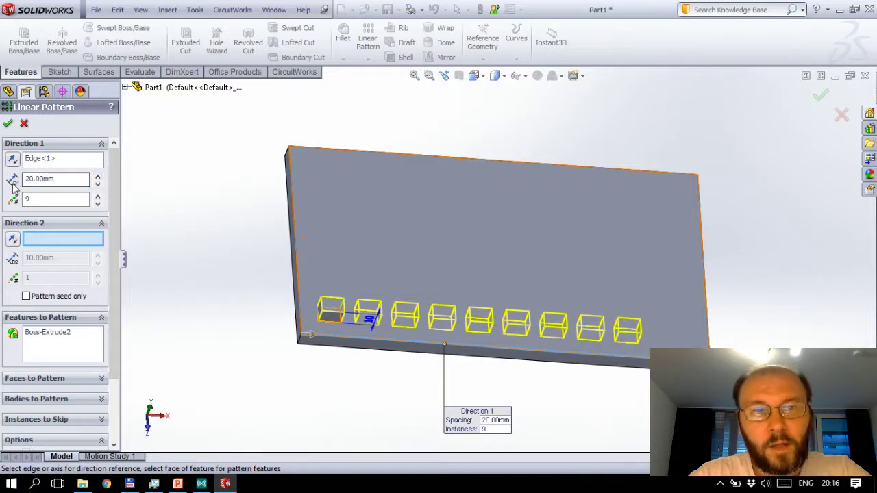
click(98, 177)
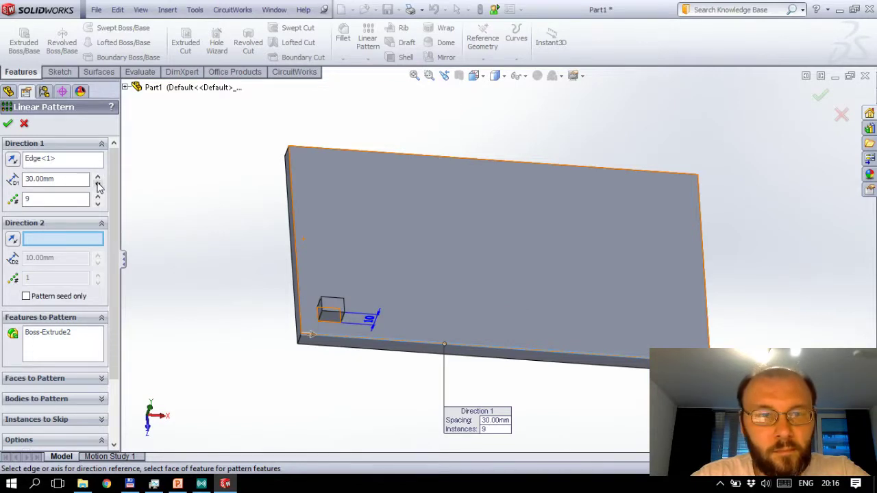
scroll(118, 338, down, 3)
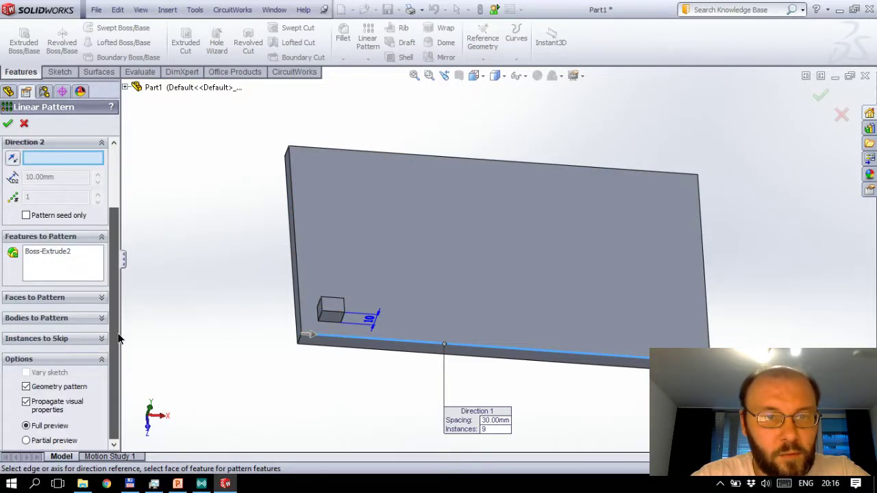
scroll(118, 338, up, 3)
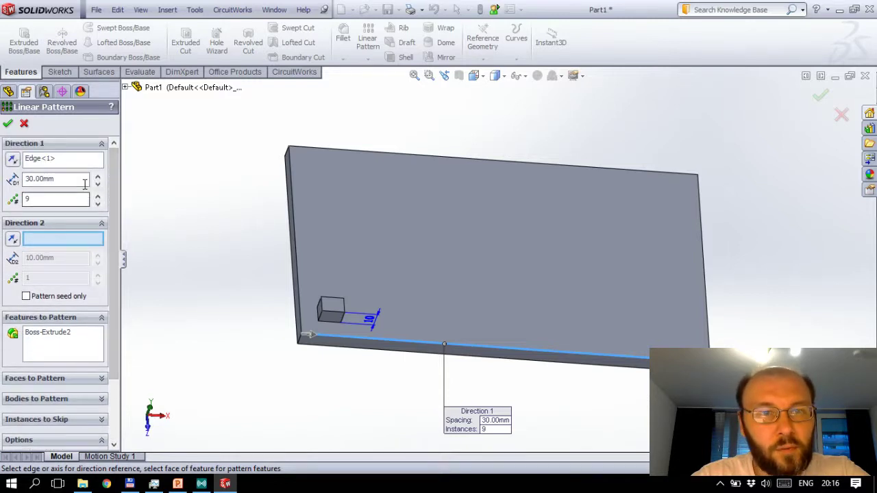
Step: Set the first pattern direction to 5 instances spaced 40 mm apart
click(98, 182)
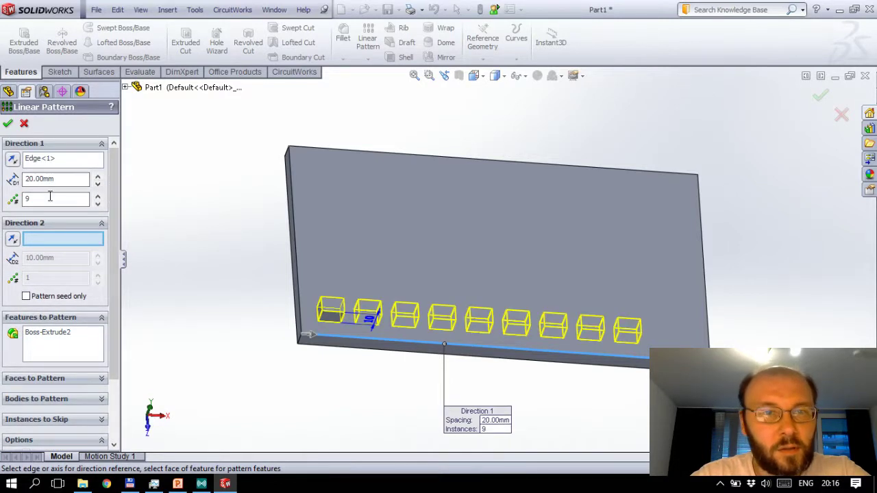
click(98, 176)
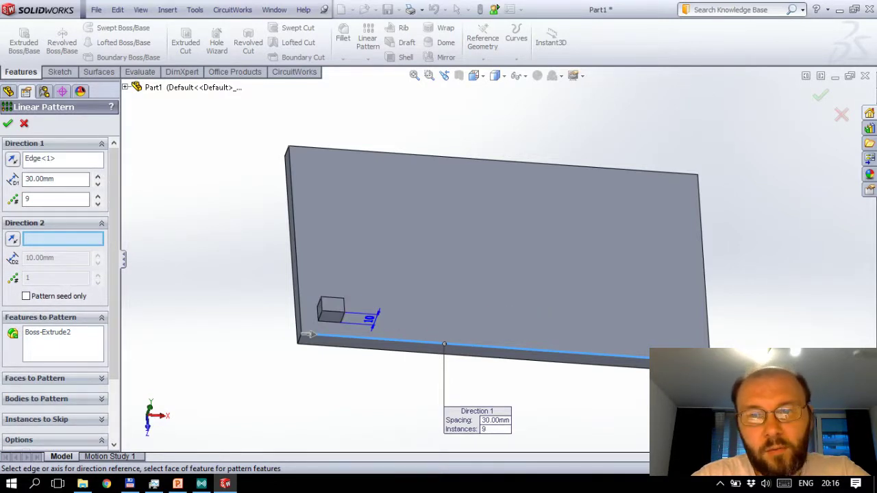
click(98, 183)
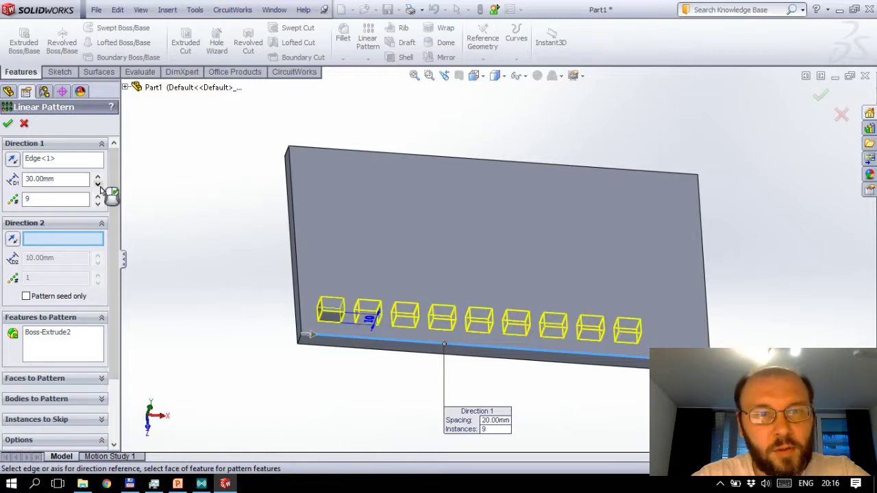
click(98, 204)
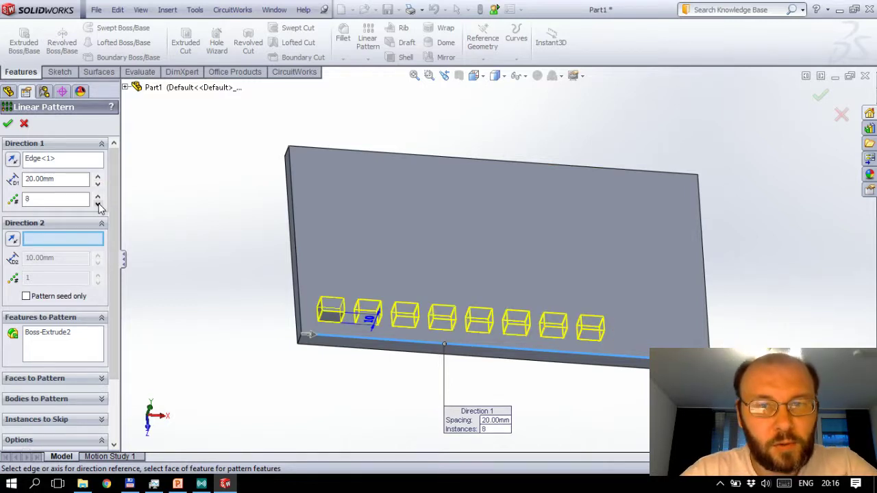
click(98, 204)
click(98, 204)
click(98, 204)
click(98, 175)
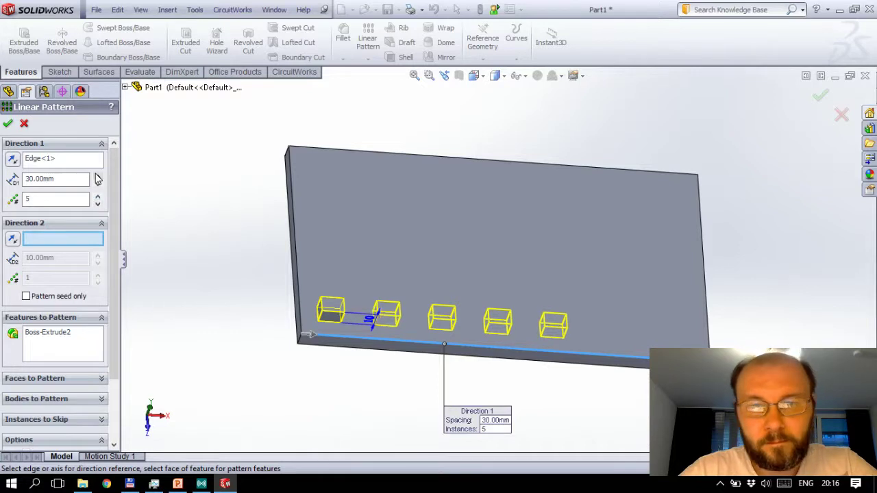
click(98, 175)
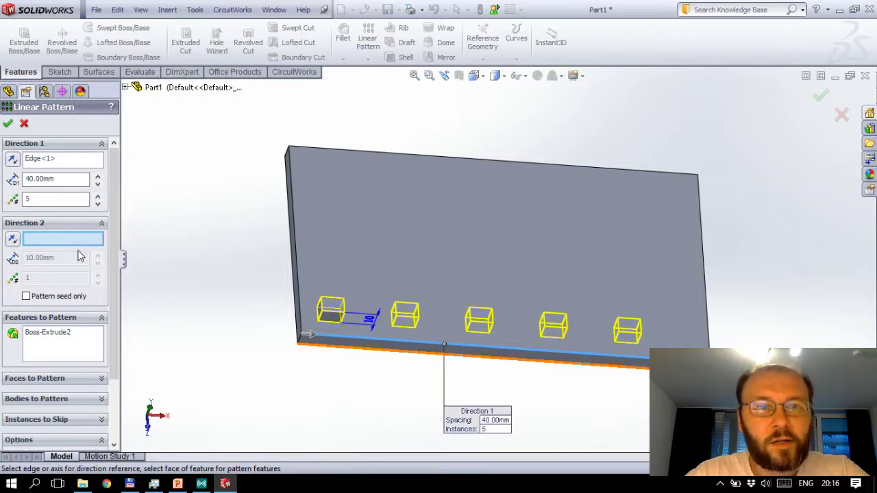
Step: Add a second direction along the left edge with 3 instances at 30 mm, and confirm
click(299, 292)
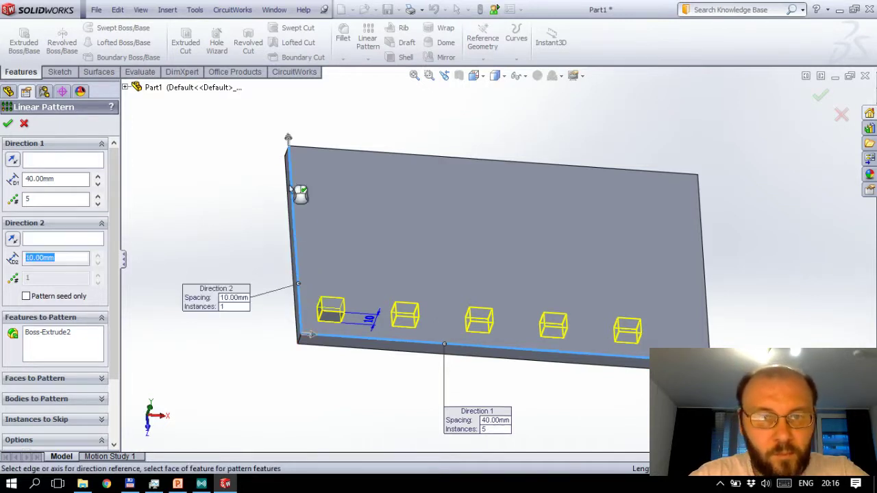
click(97, 275)
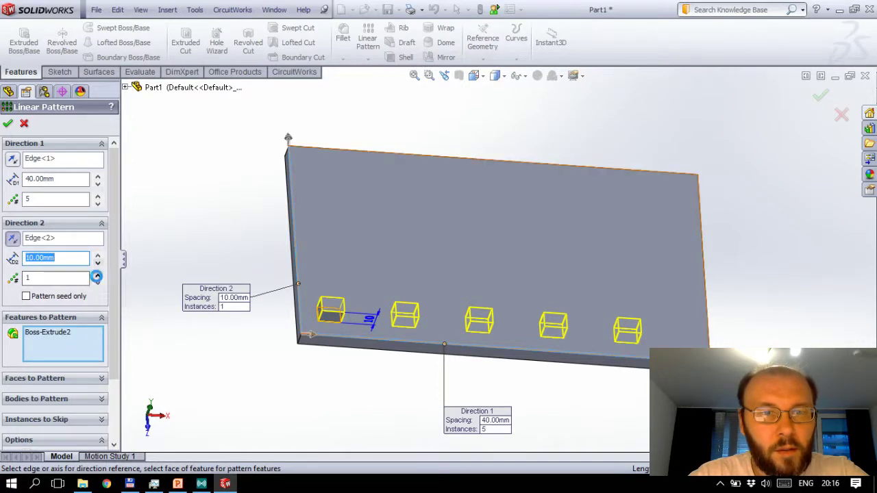
click(97, 274)
click(98, 255)
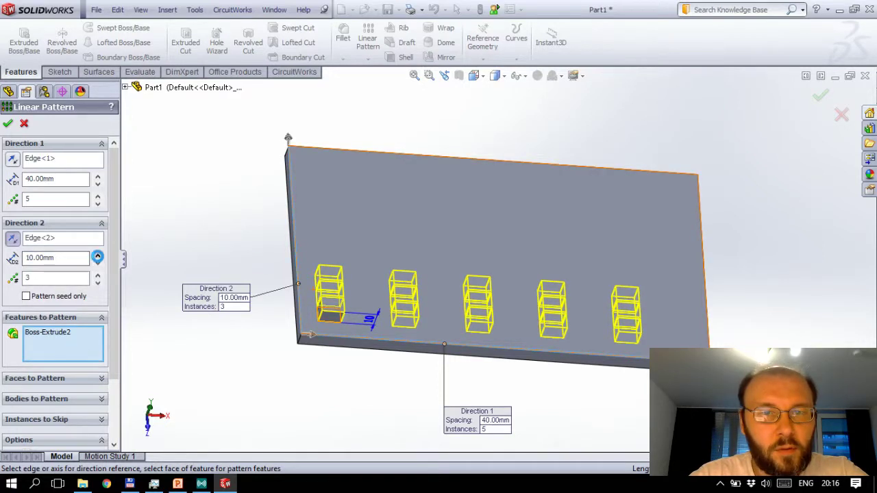
click(98, 256)
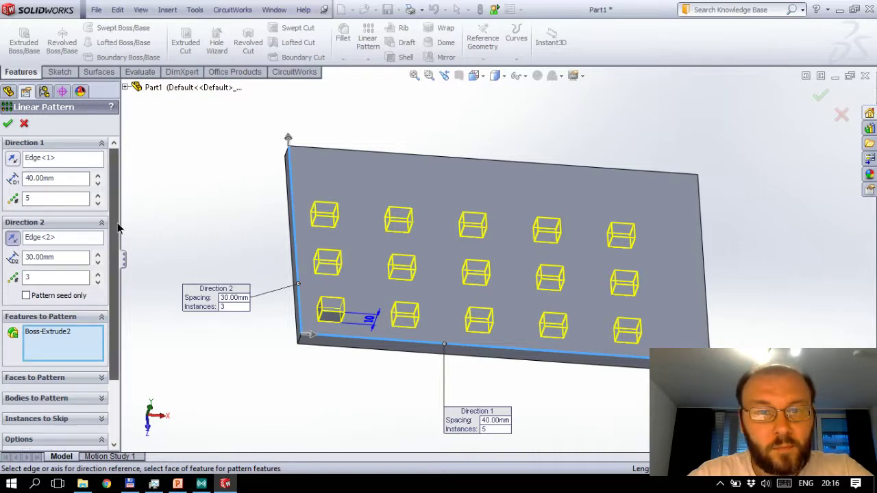
scroll(118, 228, down, 3)
scroll(117, 241, down, 2)
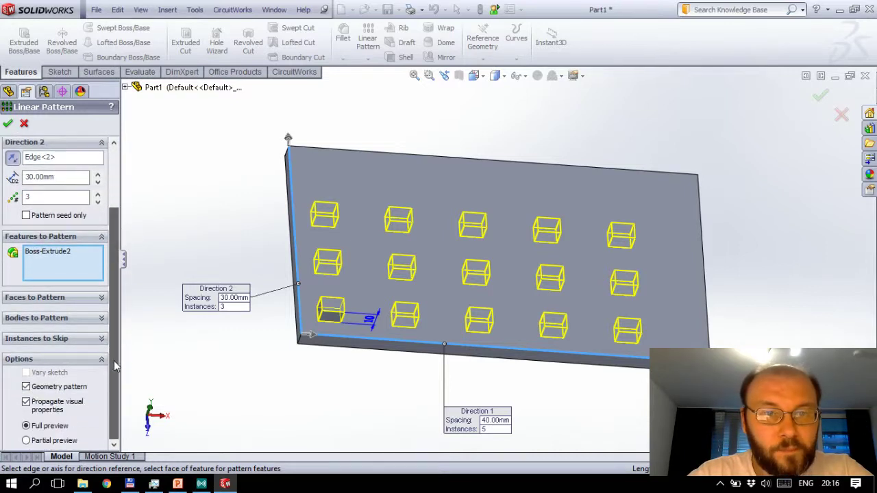
click(8, 125)
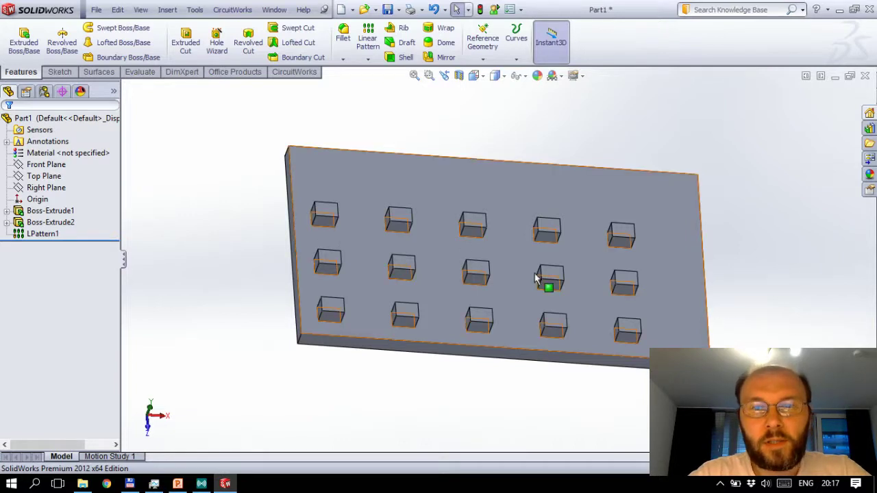
click(41, 234)
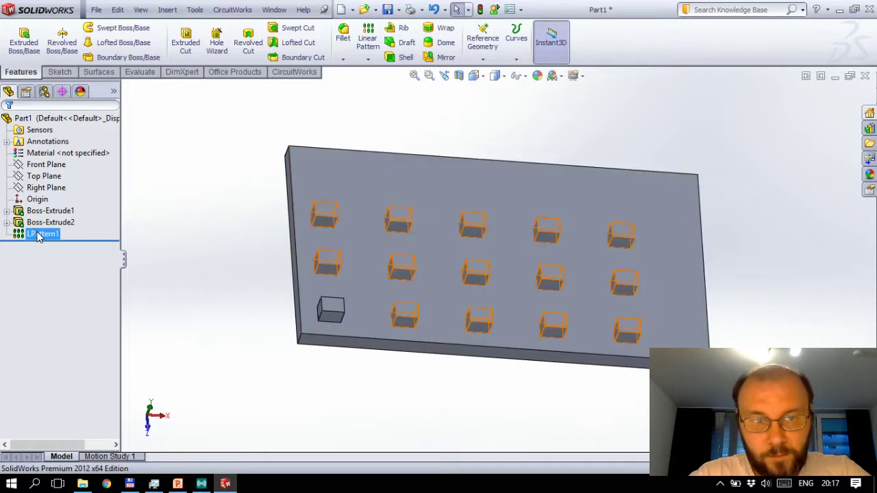
click(51, 236)
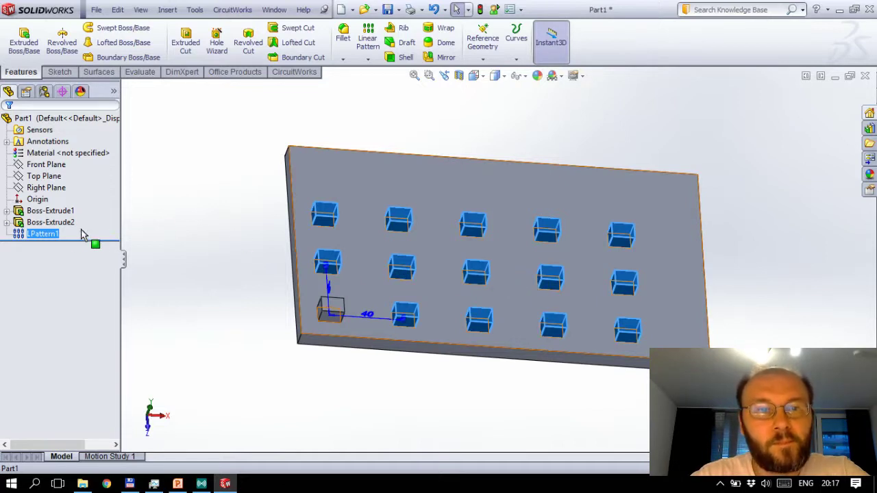
click(42, 236)
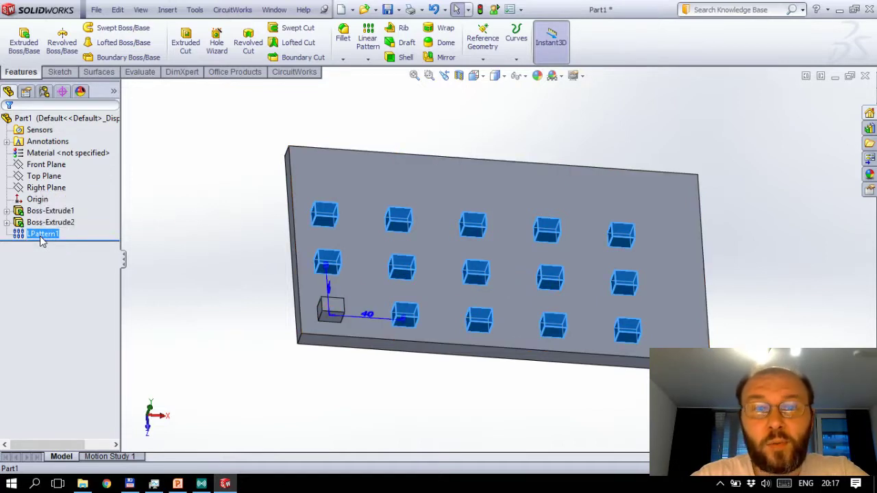
key(Return)
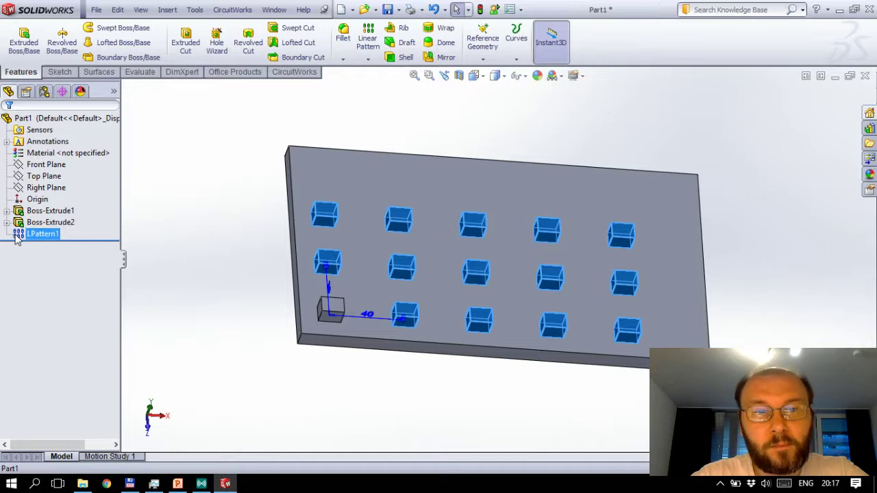
click(18, 236)
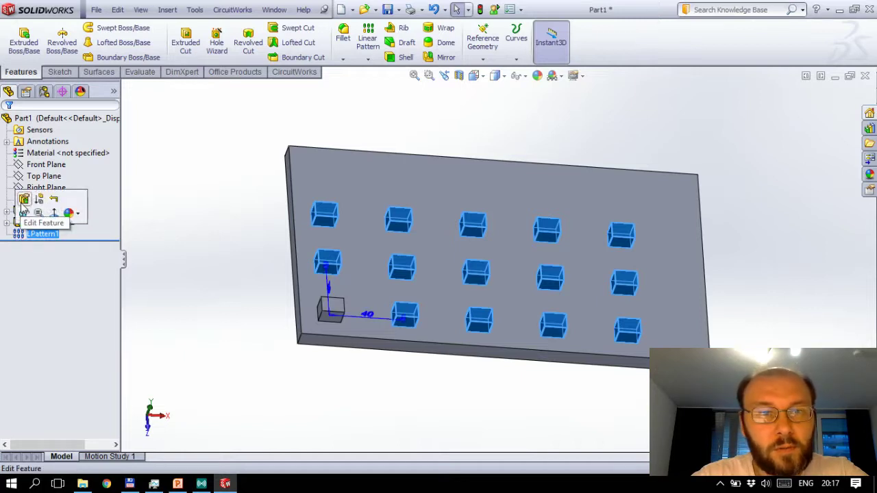
Step: Make LPattern1 skip middle-row instances (2,2), (3,2) and (4,2), leaving twelve boxes
click(46, 221)
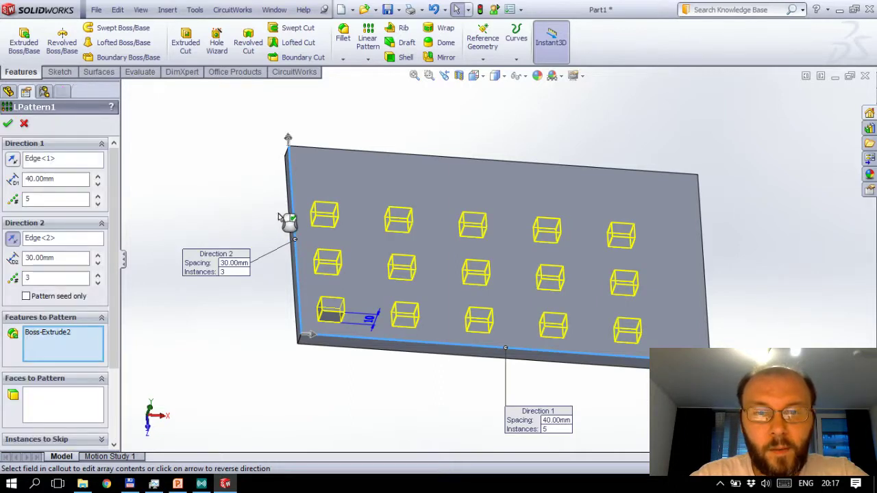
drag(113, 319, 118, 404)
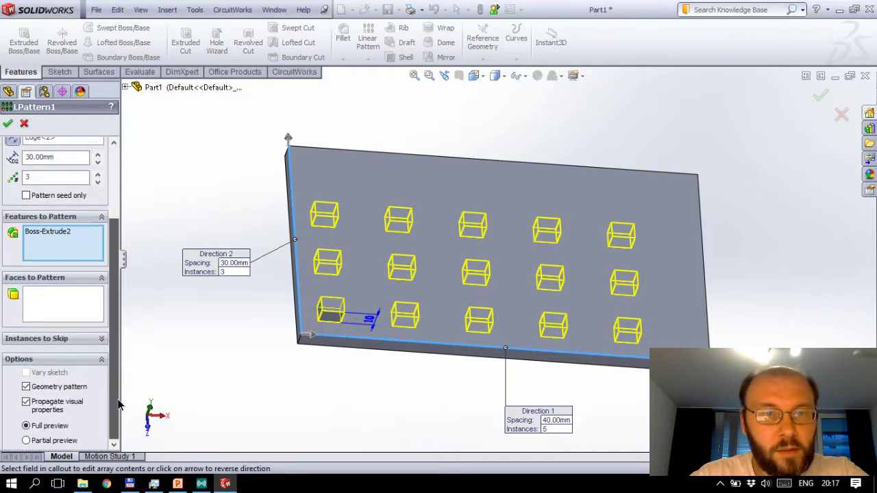
click(71, 340)
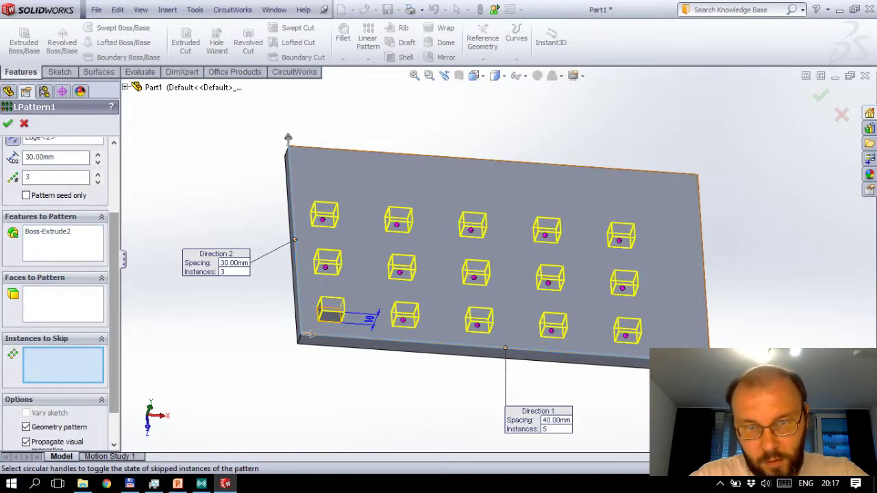
click(400, 272)
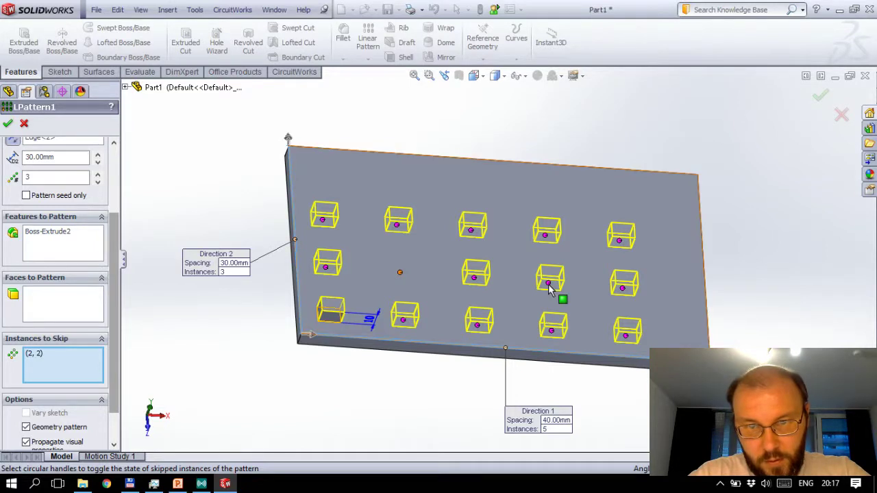
click(474, 275)
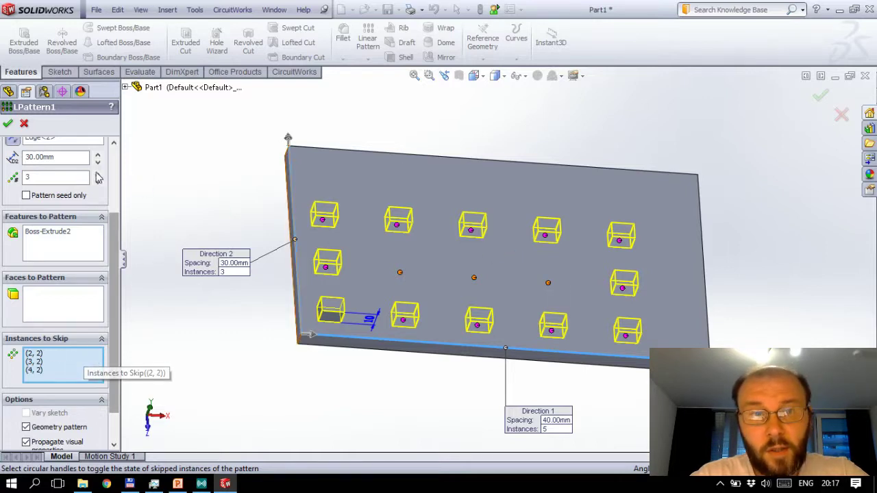
click(9, 124)
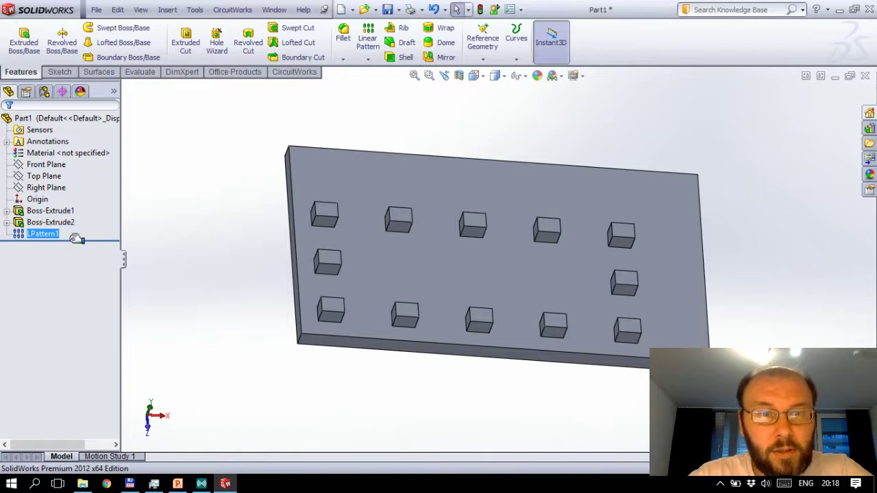
Step: Roll the model back above LPattern1 and start a sketch on the plate's top face
drag(75, 239, 76, 227)
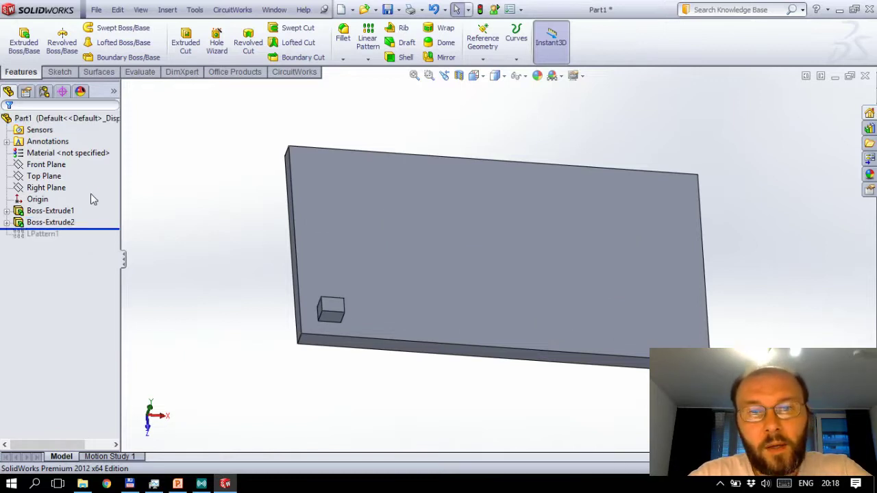
click(60, 77)
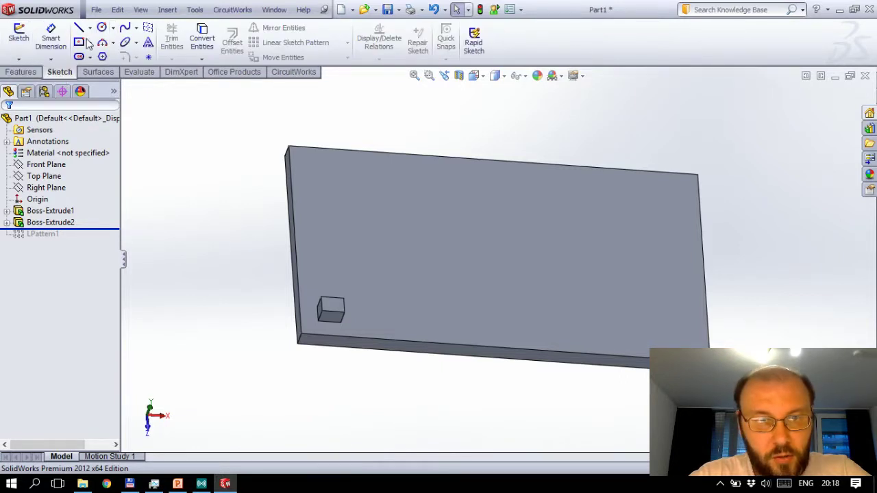
click(18, 34)
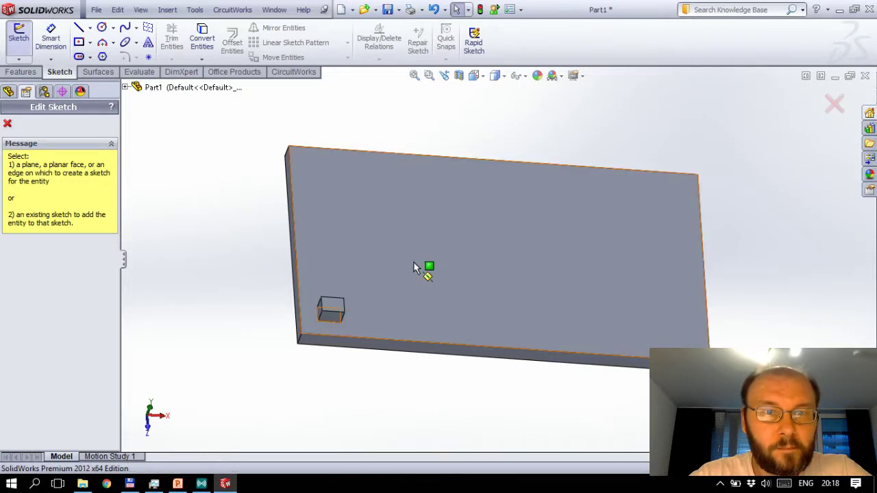
click(353, 198)
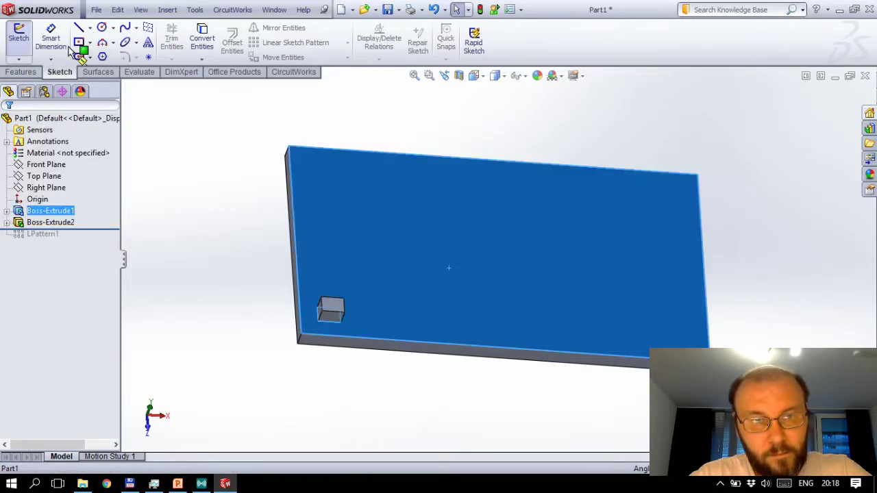
Step: Draw a construction centerline running right from the box corner
click(90, 29)
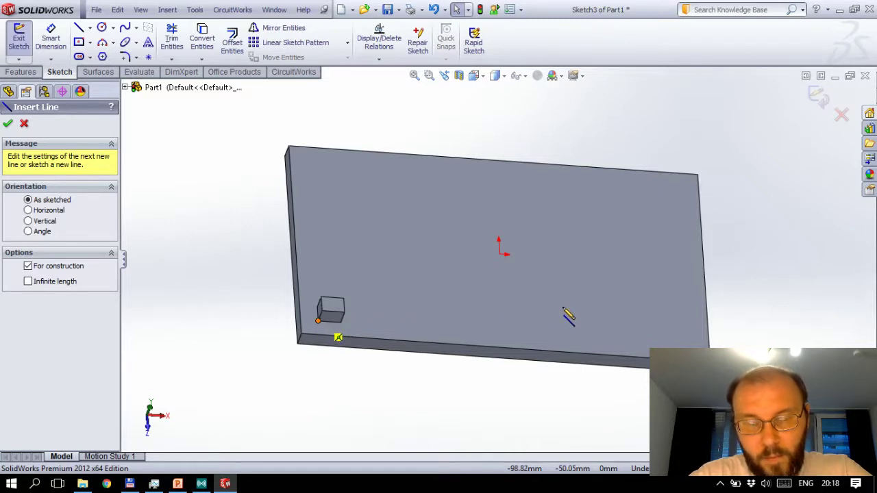
click(606, 315)
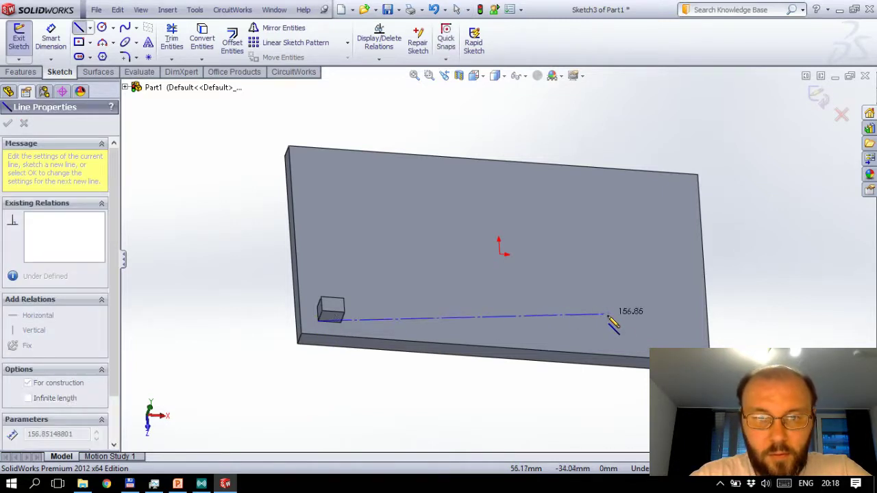
click(605, 315)
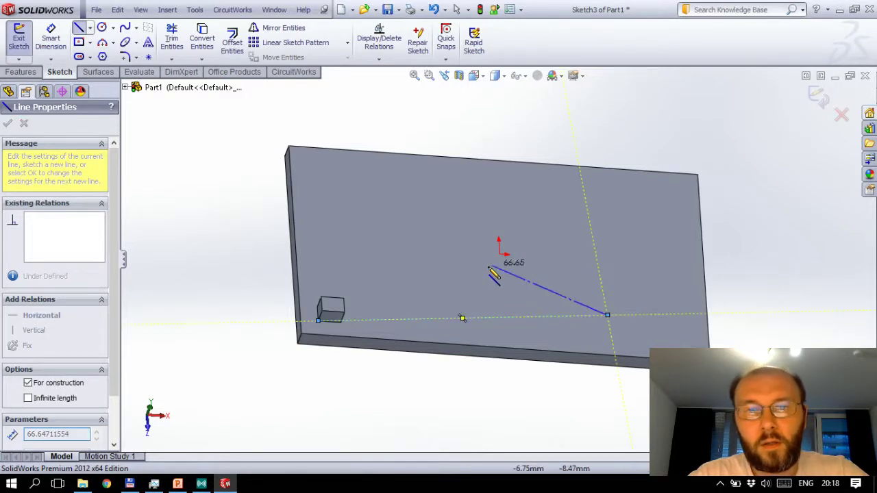
key(Escape)
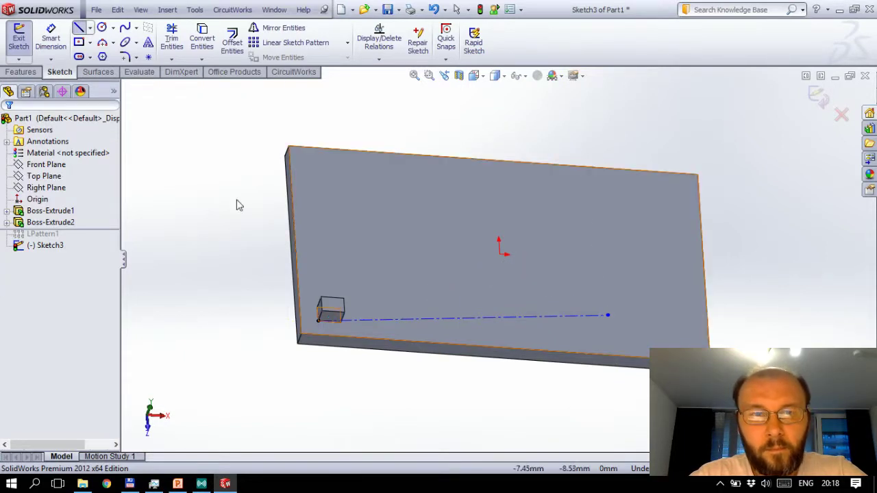
key(Escape)
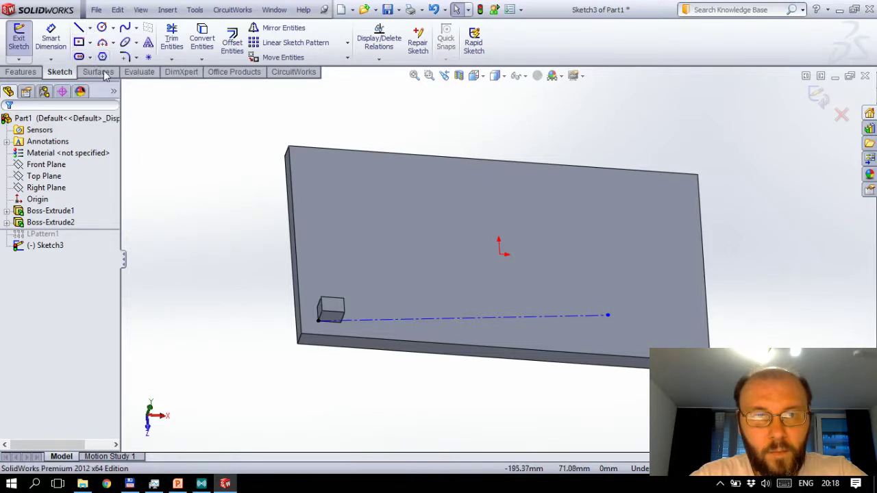
Step: Draw a second centerline upward from the box corner and exit Sketch3
click(89, 31)
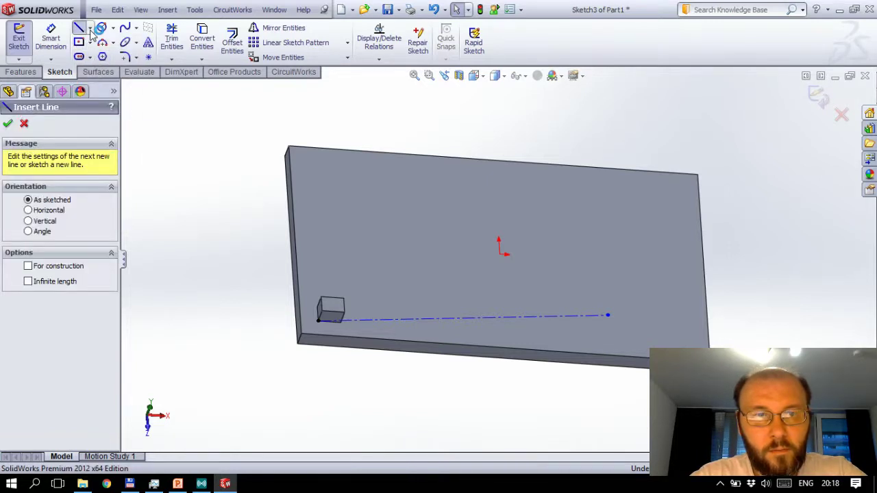
click(90, 28)
click(98, 53)
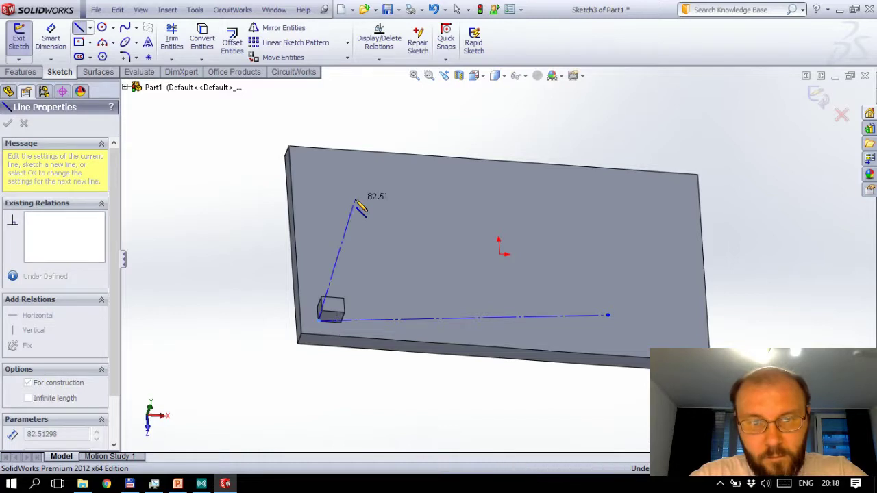
click(354, 198)
key(Escape)
key(Escape)
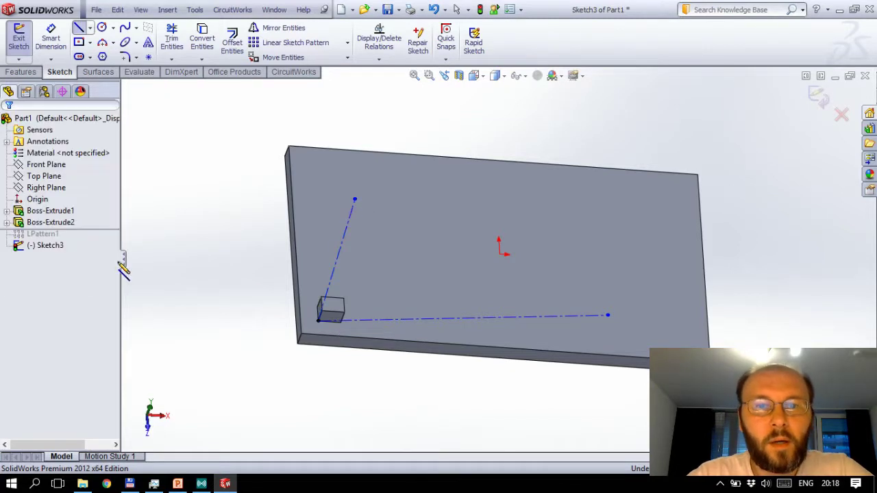
click(20, 50)
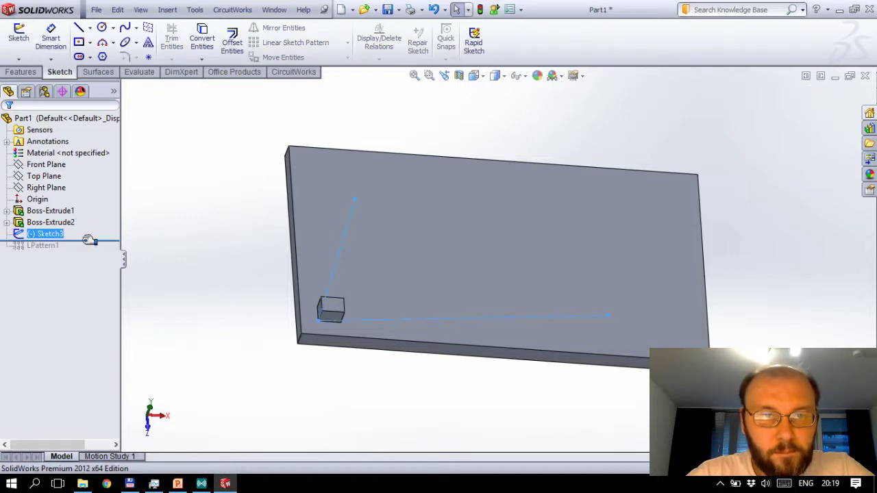
Step: Roll forward and reassign LPattern1's Direction 1 and Direction 2 to Line1 and Line2 of Sketch3
mouse_move(89, 239)
mouse_down()
mouse_move(86, 268)
mouse_move(47, 248)
mouse_up()
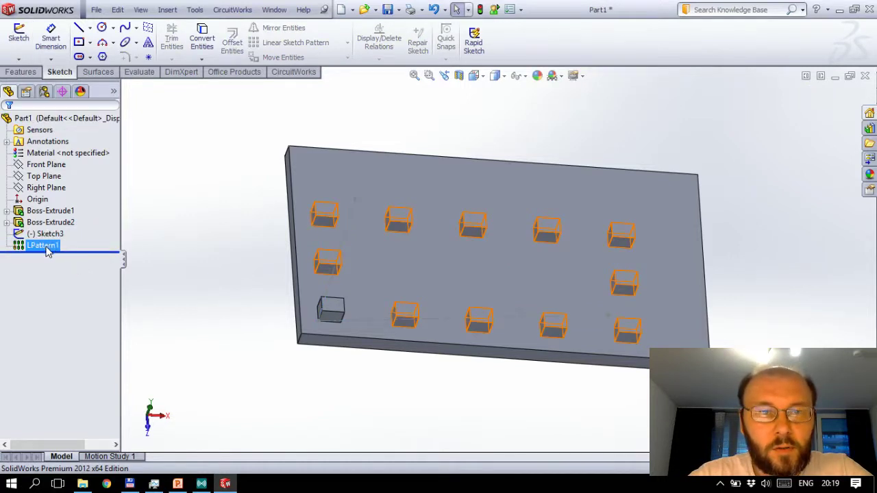
click(39, 247)
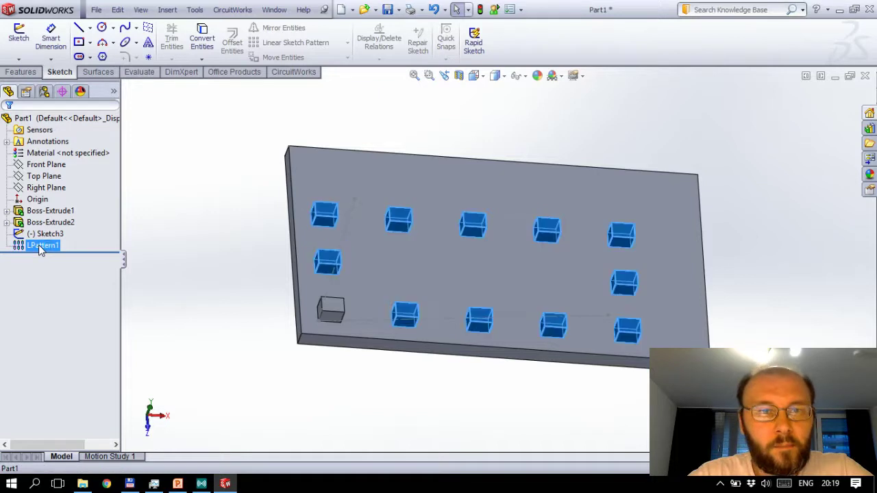
click(47, 211)
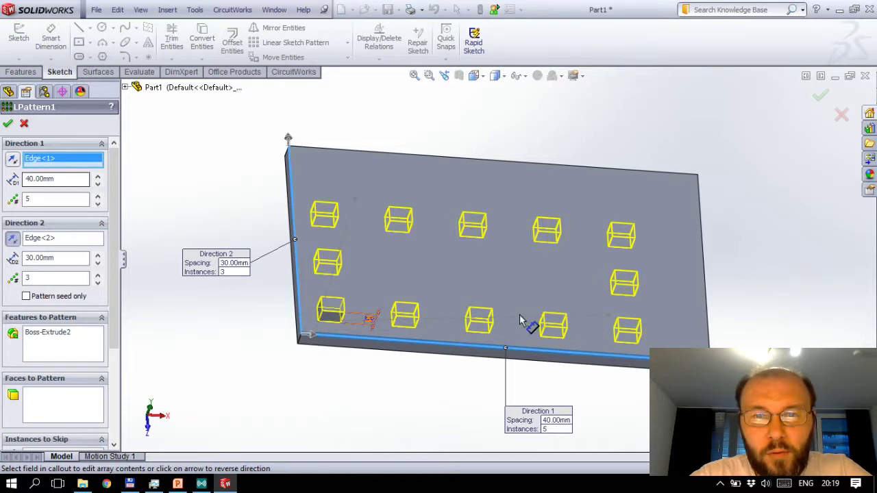
click(479, 324)
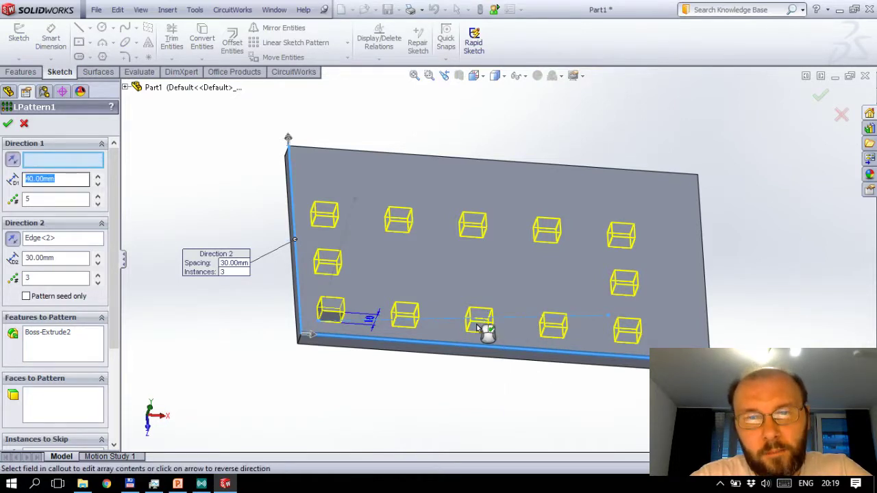
click(477, 322)
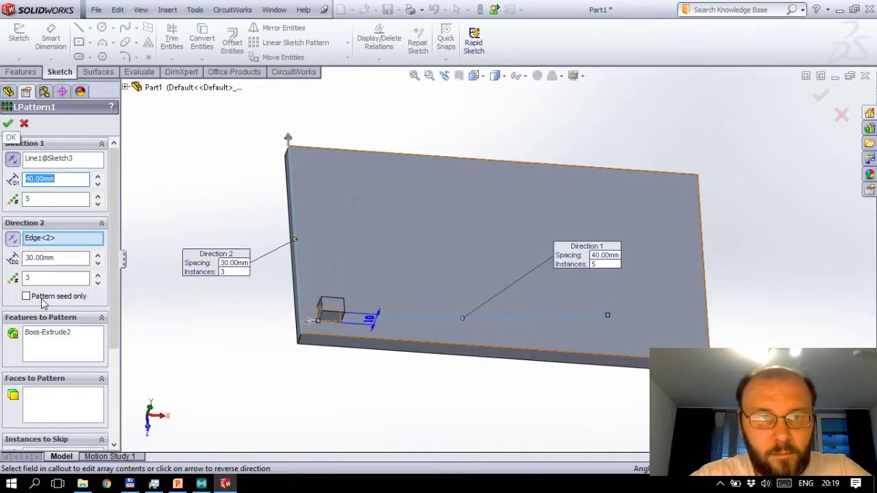
click(39, 242)
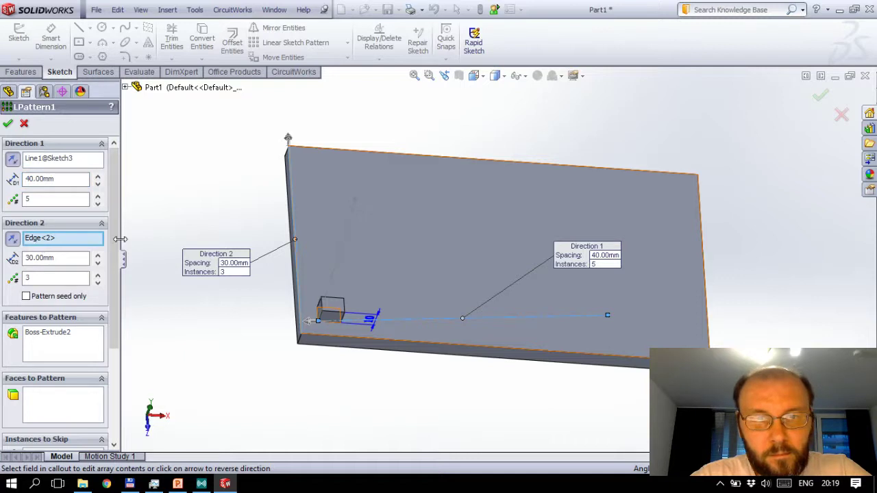
click(59, 237)
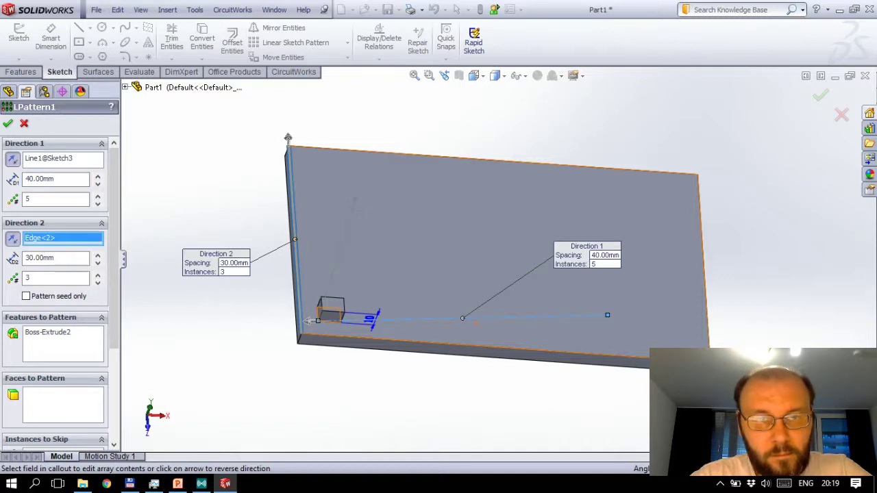
click(337, 267)
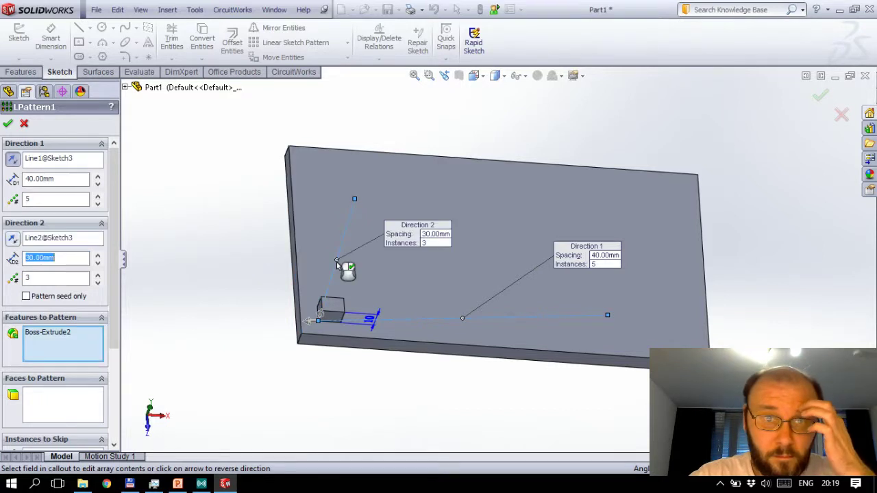
click(8, 124)
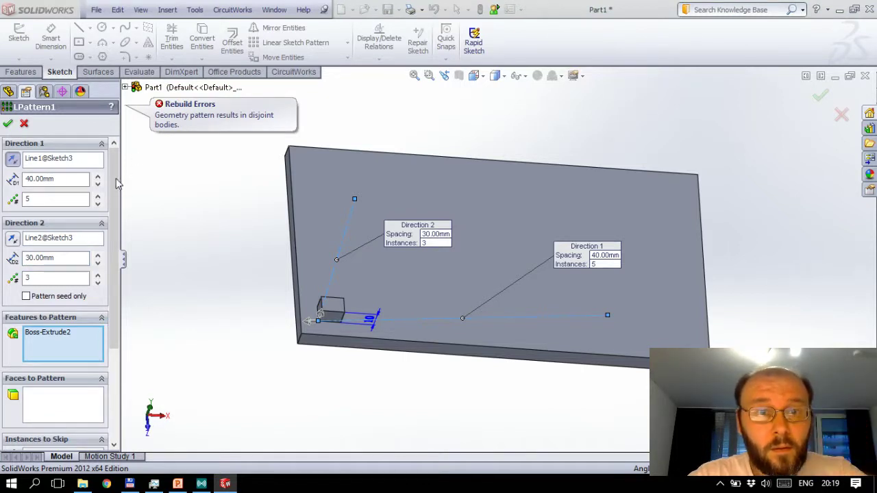
Step: Turn off Geometry pattern in LPattern1 and accept it
drag(117, 208, 123, 291)
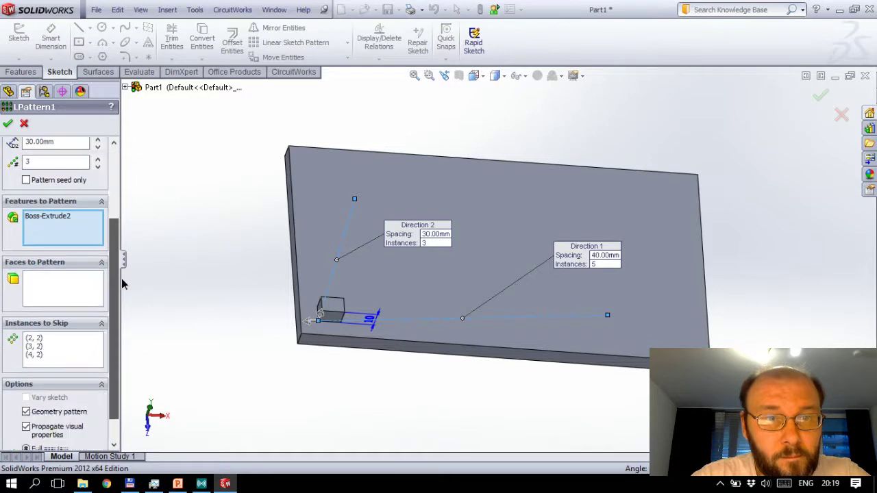
click(26, 386)
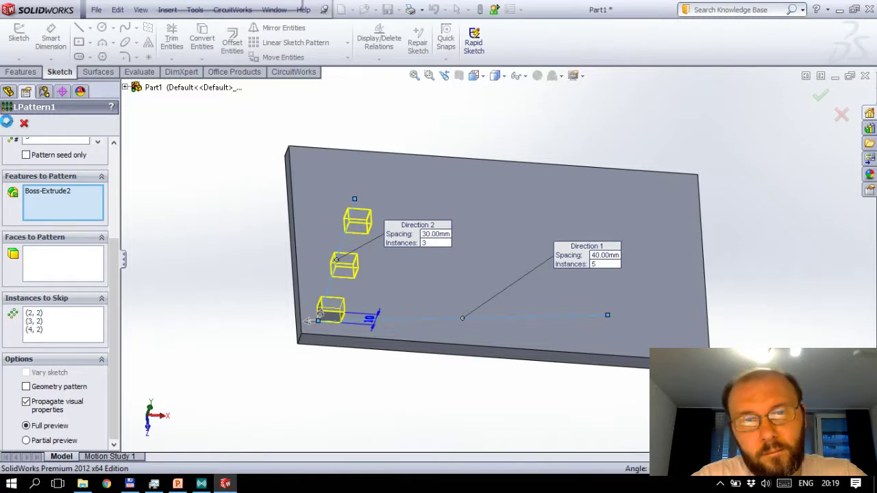
click(7, 122)
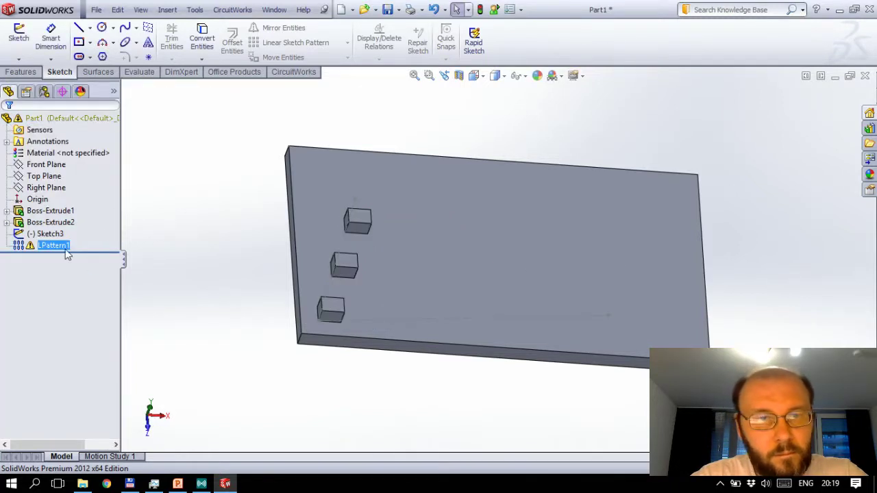
Step: Set LPattern1 Direction 1 to 5 instances at 30 mm spacing, reversed
click(67, 248)
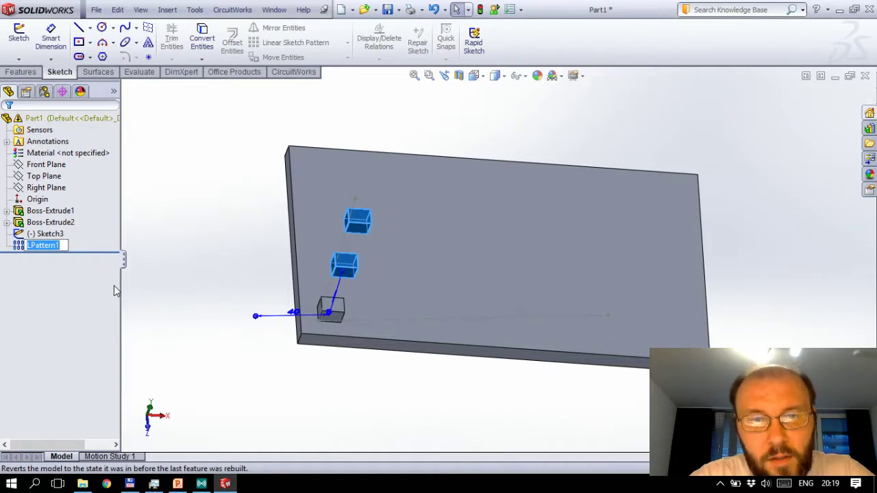
click(18, 251)
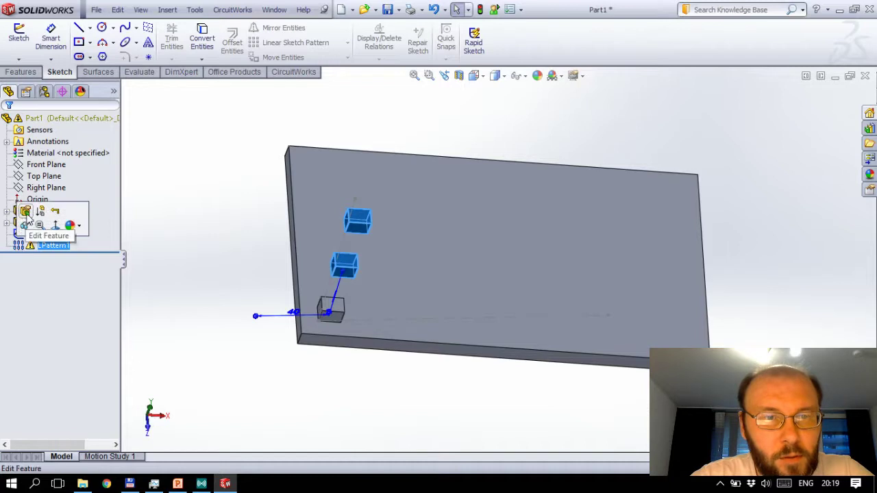
click(36, 226)
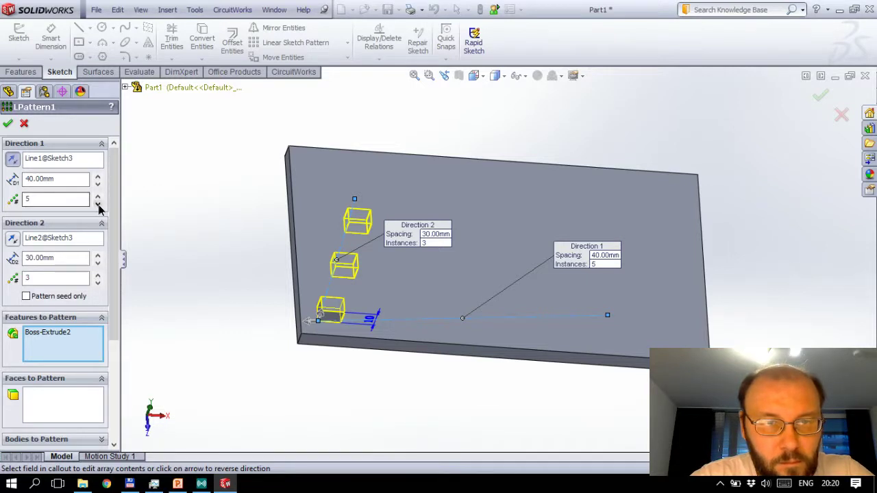
click(98, 204)
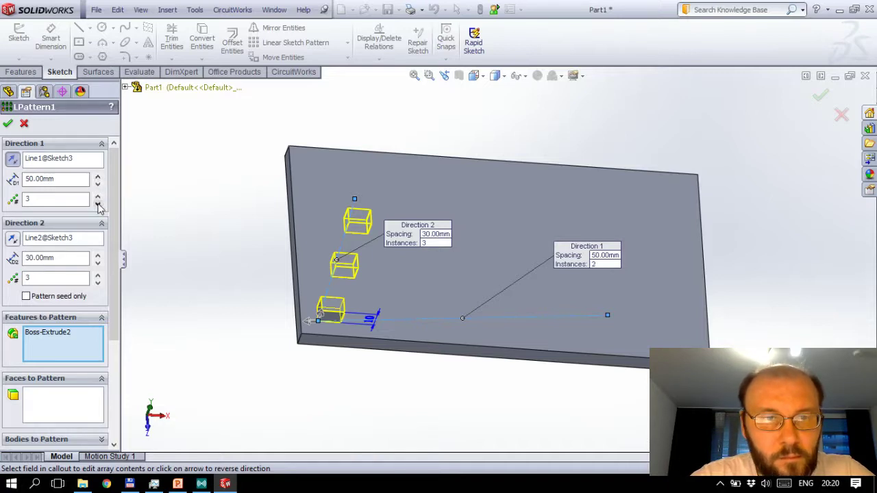
click(97, 183)
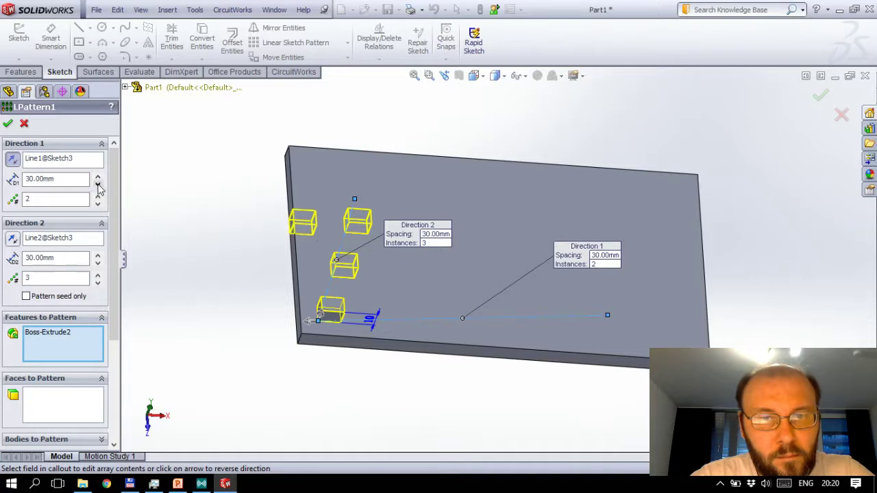
click(13, 158)
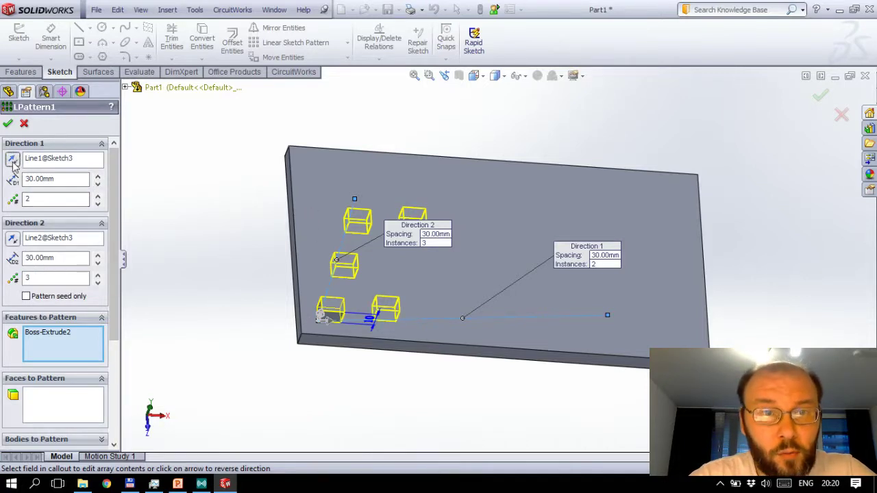
click(97, 195)
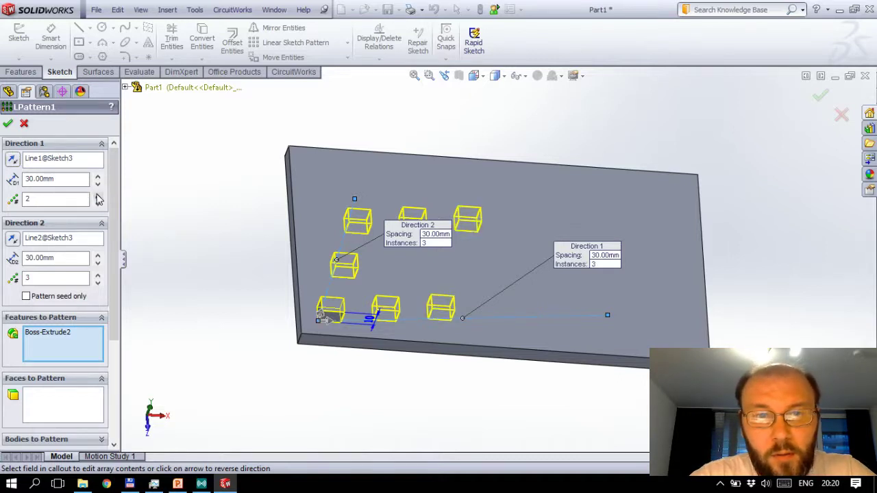
click(97, 196)
click(97, 195)
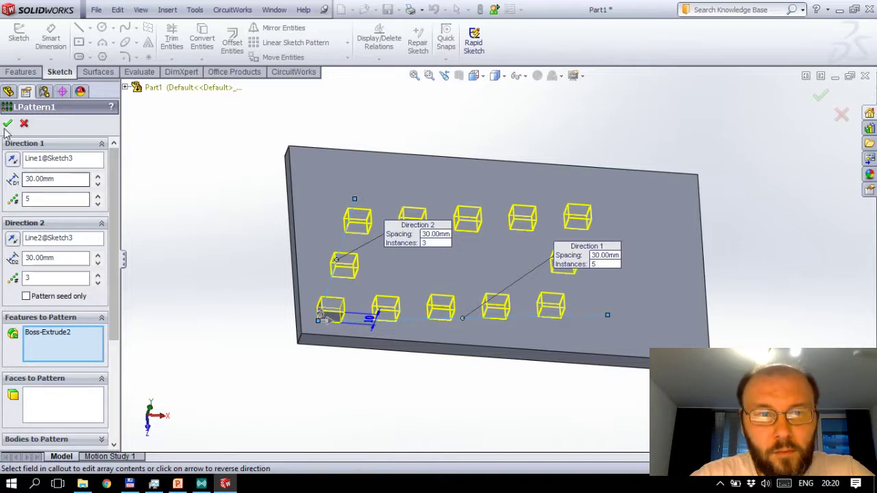
key(Return)
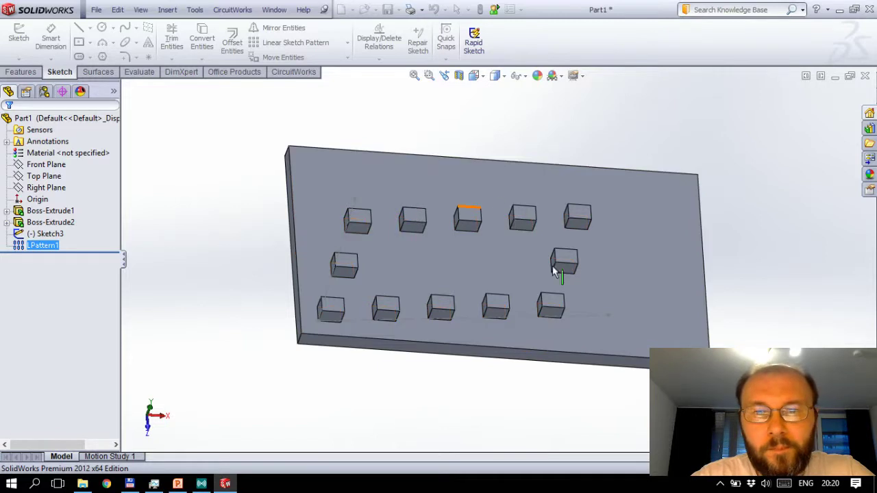
Step: Orbit the patterned plate, then switch to the PowerPoint lecture slides
middle_drag(587, 318, 610, 322)
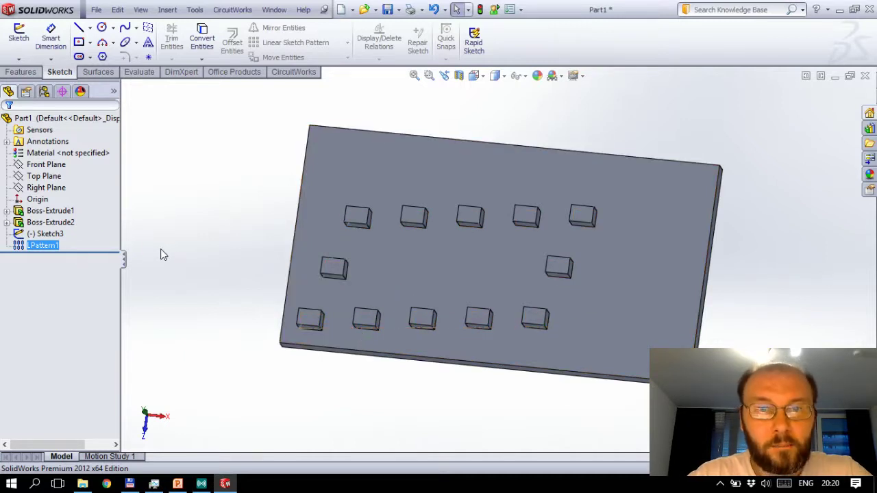
key(alt+Tab)
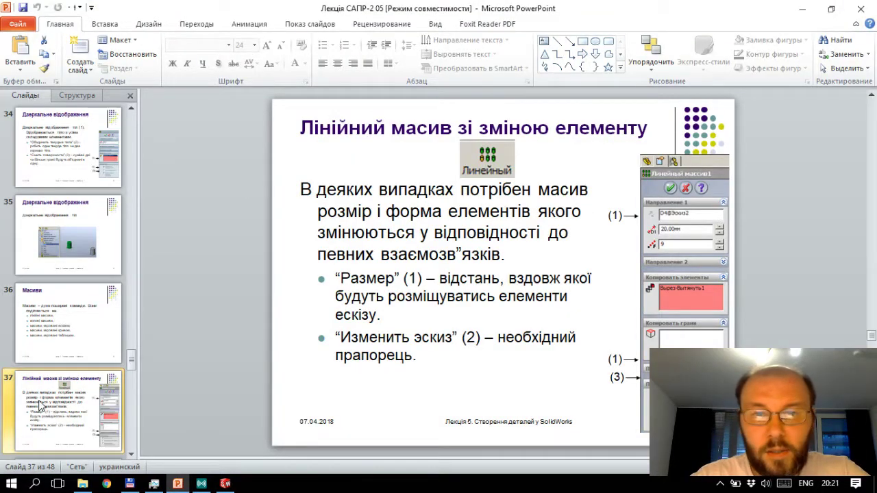
Step: Scroll to slide 38's arched-plate slot example, then return to SolidWorks
scroll(40, 405, down, 2)
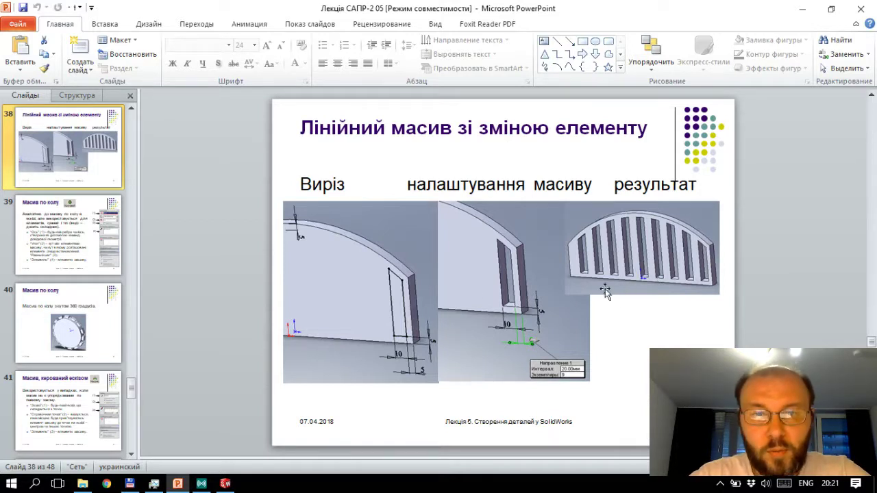
key(alt+Tab)
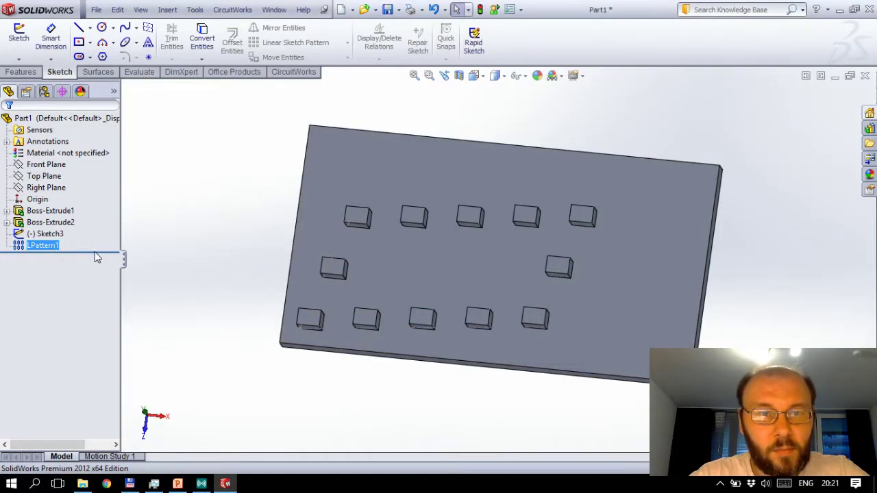
Step: Roll back to Boss-Extrude1 and reopen its Sketch1 rectangle for editing
mouse_move(95, 251)
mouse_down()
mouse_move(99, 228)
mouse_move(87, 218)
mouse_up()
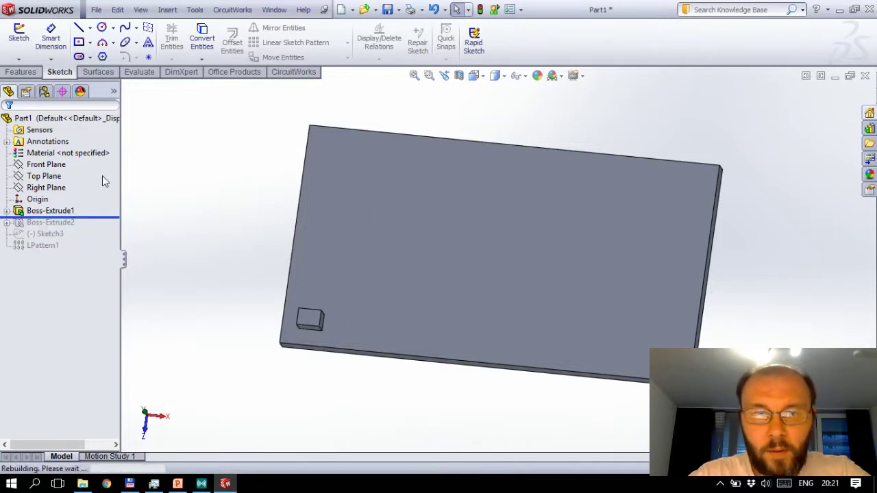
click(39, 213)
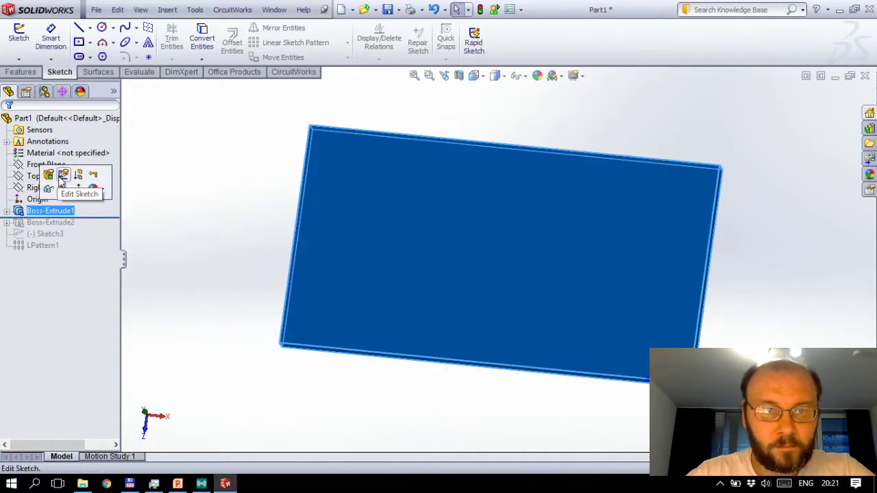
click(62, 176)
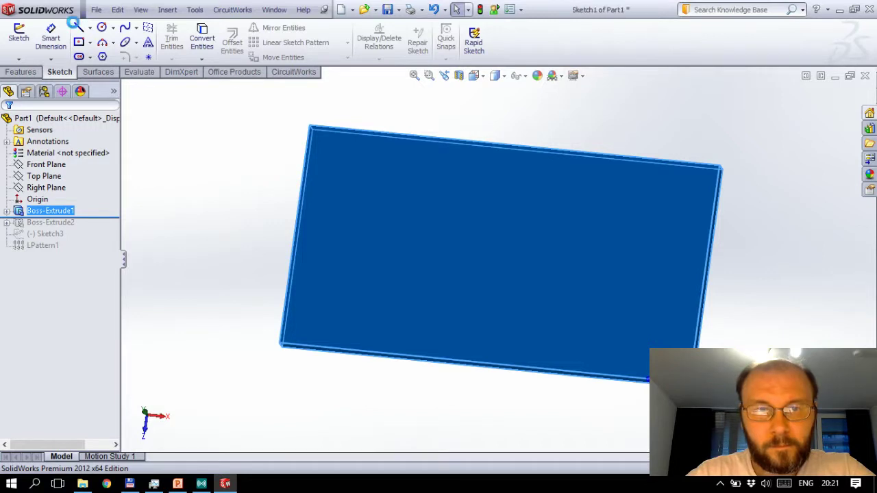
click(102, 42)
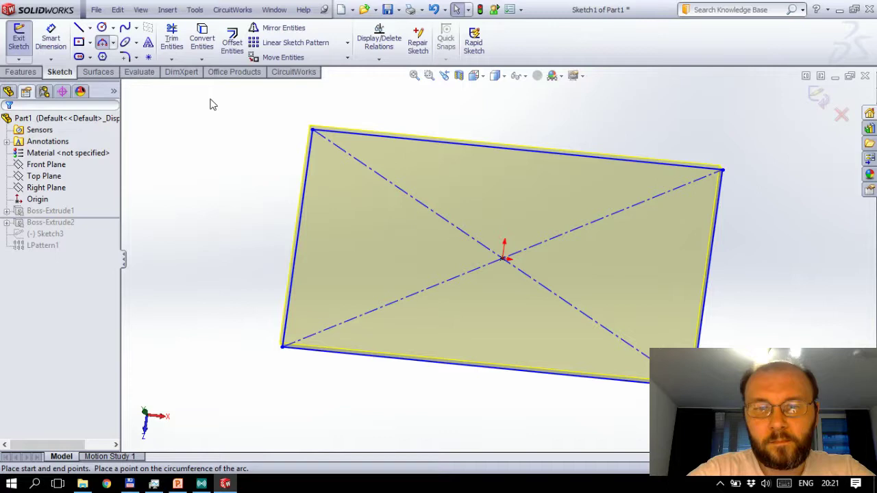
Step: Draw a three-point arc above the rectangle joining its top-left and top-right corners
click(288, 147)
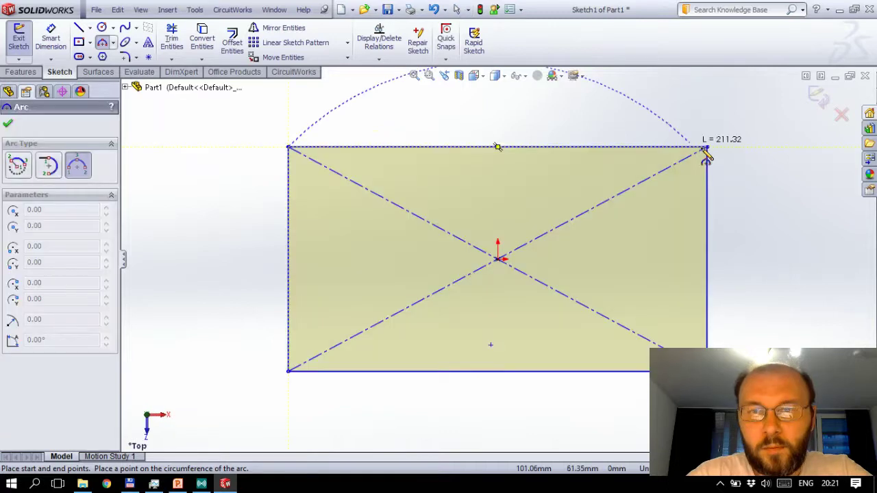
click(707, 146)
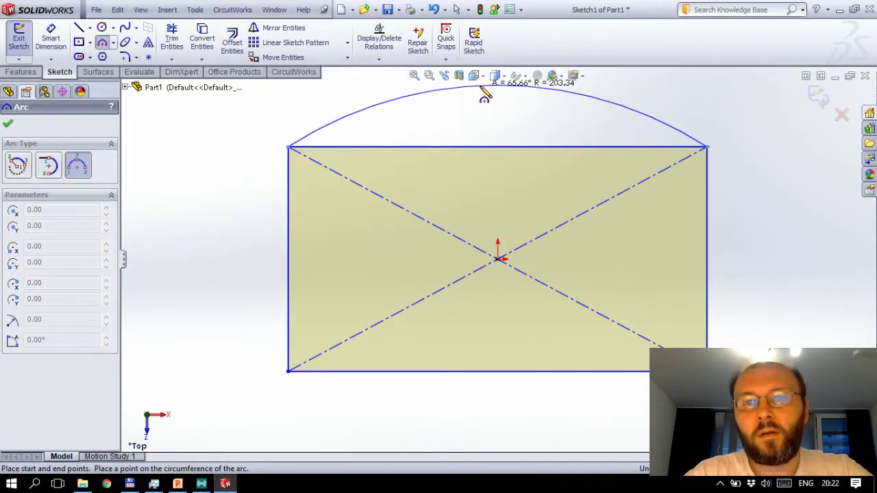
click(483, 89)
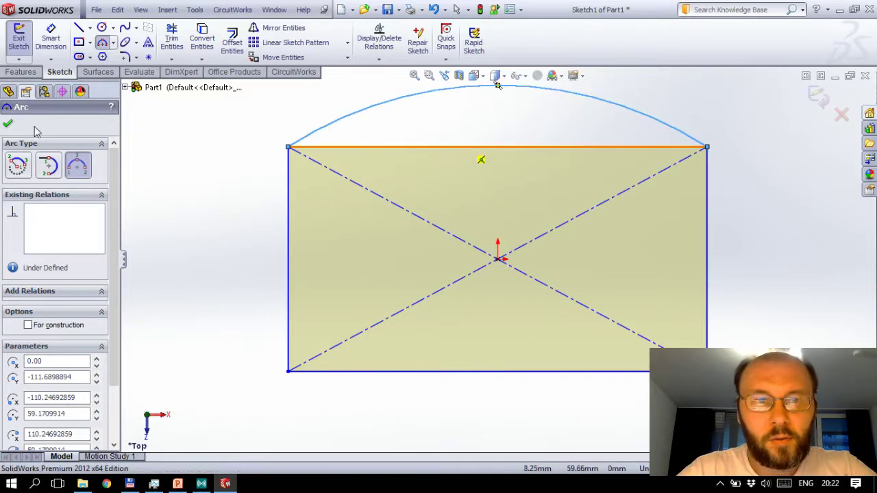
click(8, 126)
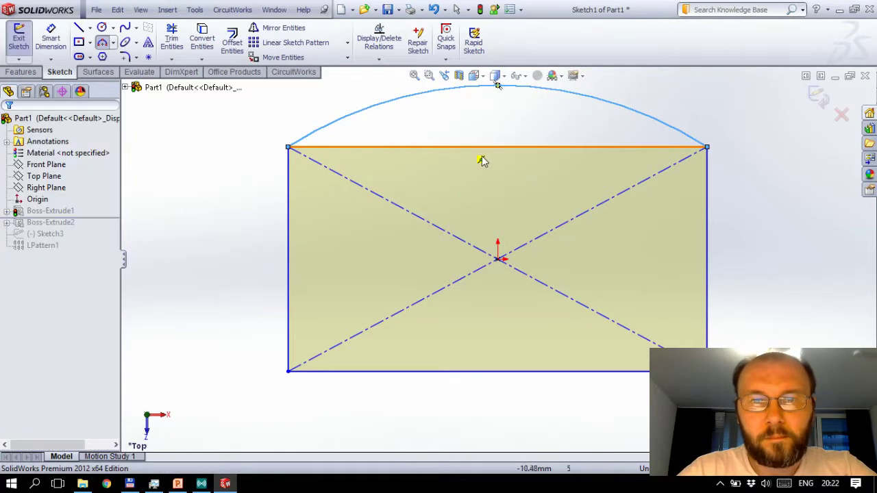
click(534, 151)
Step: Delete the straight top edge, rebuild, and start Sketch4 on the plate's front face
key(Delete)
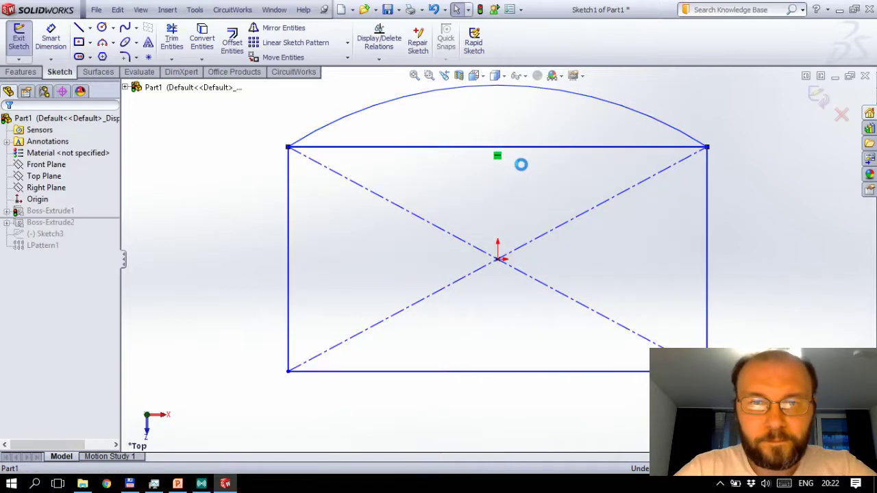
click(817, 96)
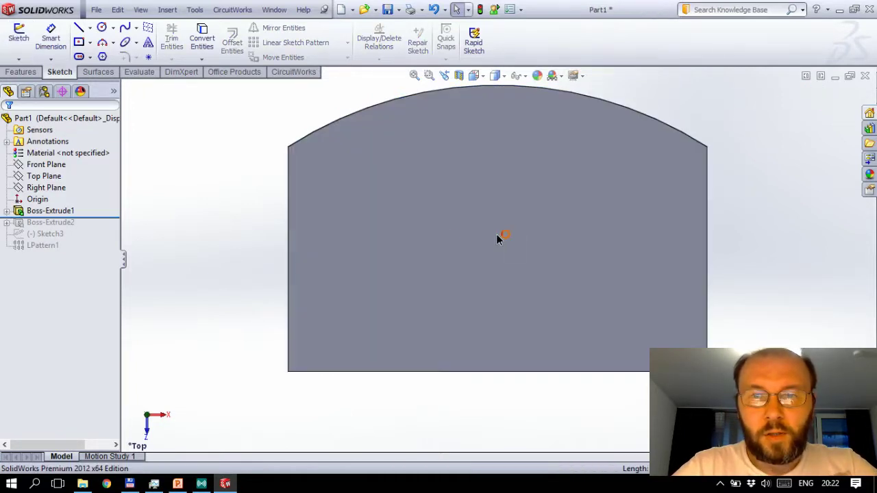
mouse_move(457, 244)
middle_down()
mouse_move(527, 220)
mouse_move(490, 210)
middle_up()
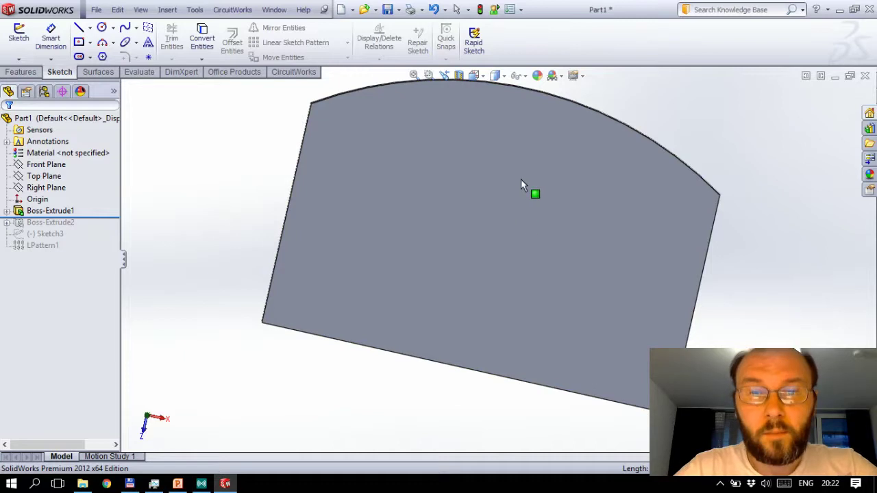
click(433, 179)
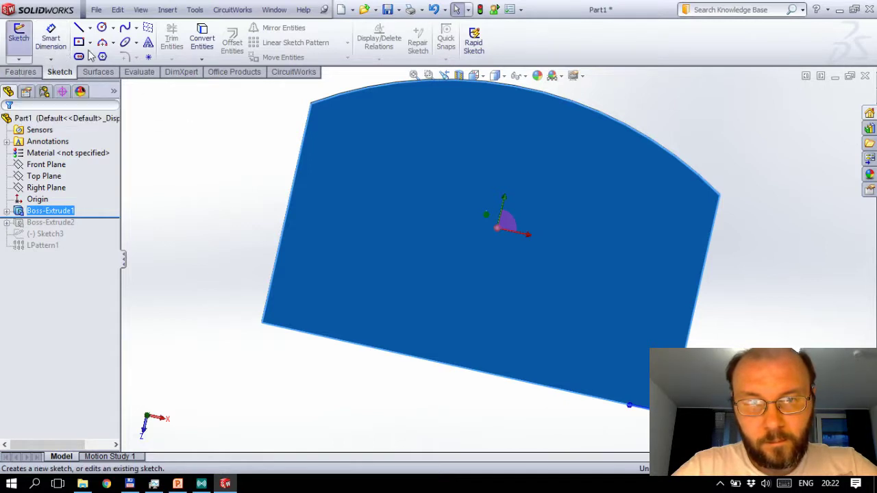
key(s)
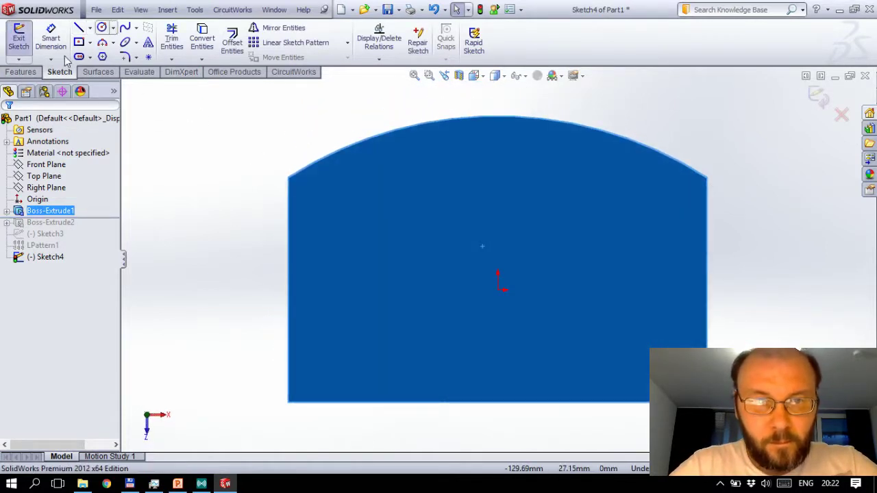
Step: Replace the outward outline offset with a 10 mm inward offset of the top arc
click(234, 52)
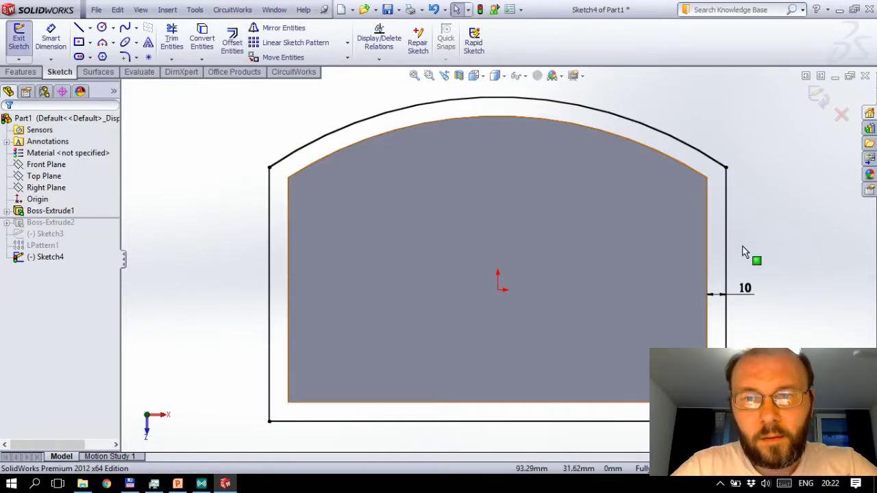
key(ctrl+z)
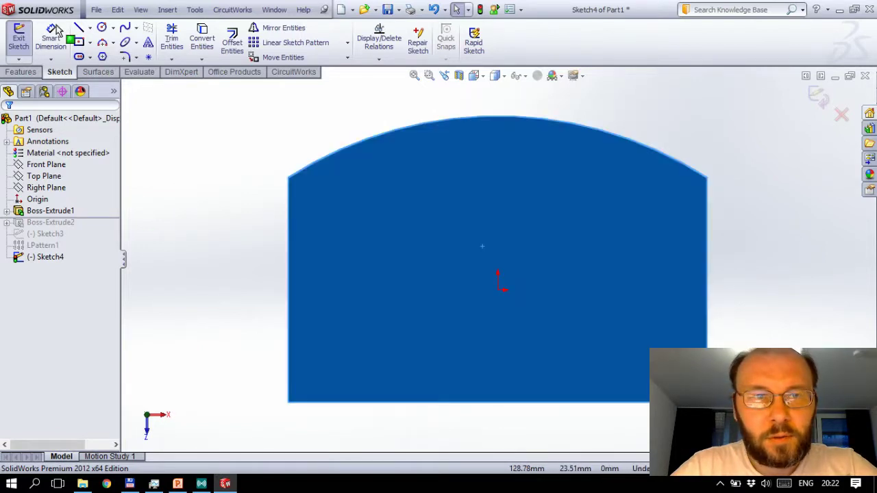
key(Escape)
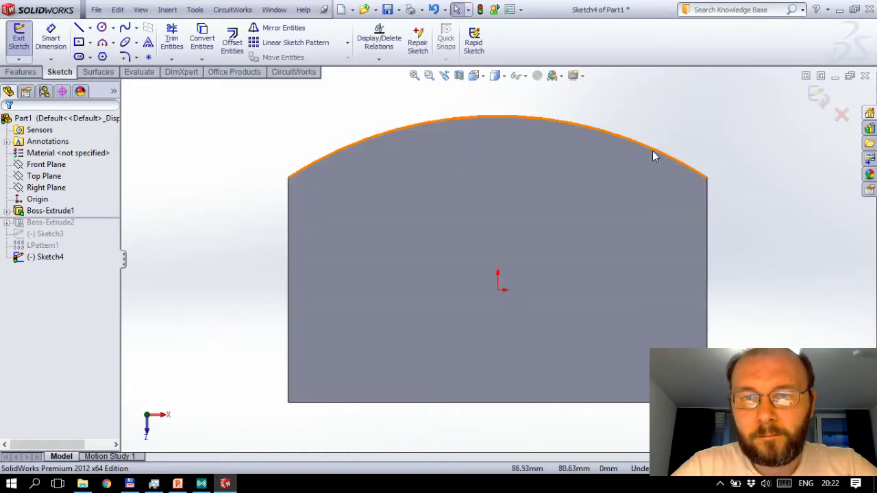
click(232, 42)
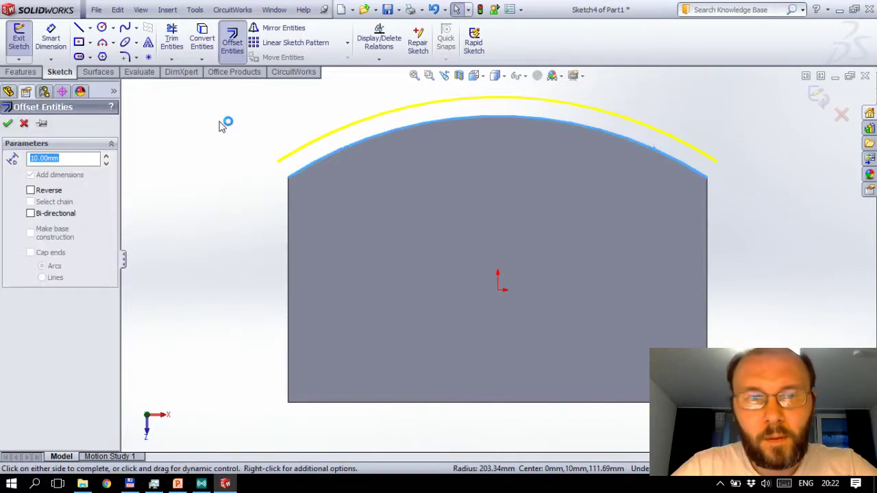
click(31, 191)
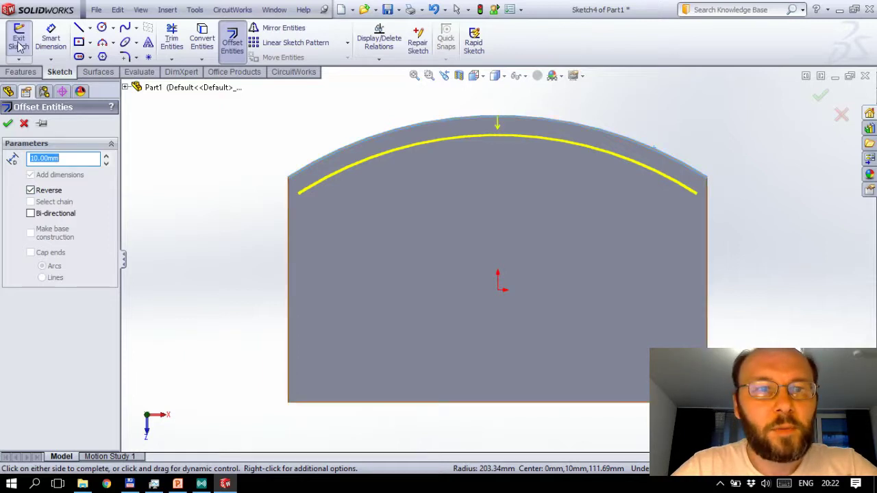
Step: Confirm the 10 mm inward offset arc and draw a vertical line down from its right end
key(Return)
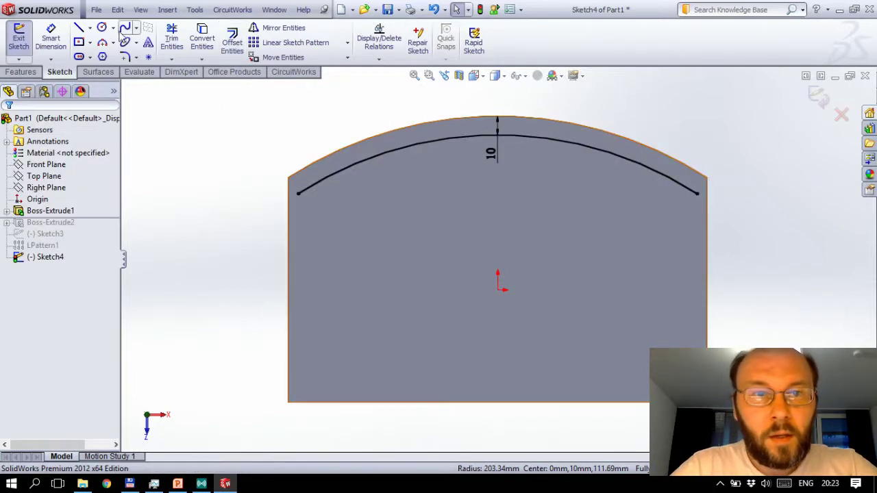
click(79, 29)
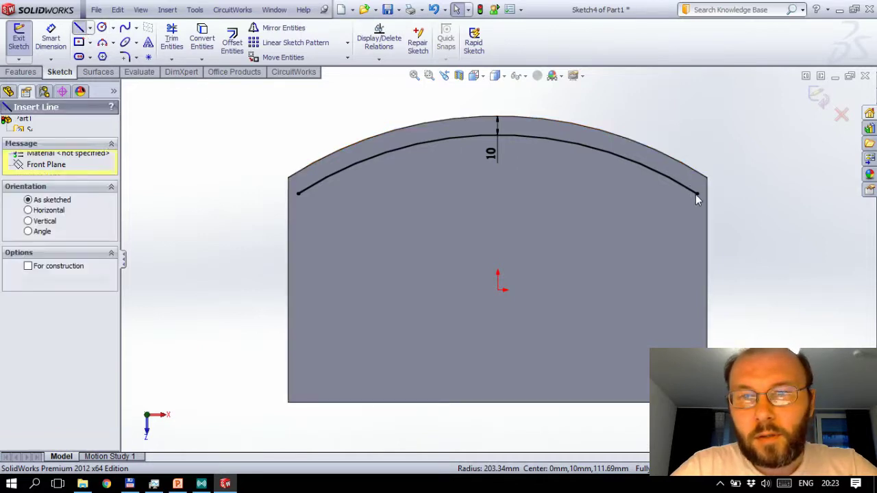
click(697, 195)
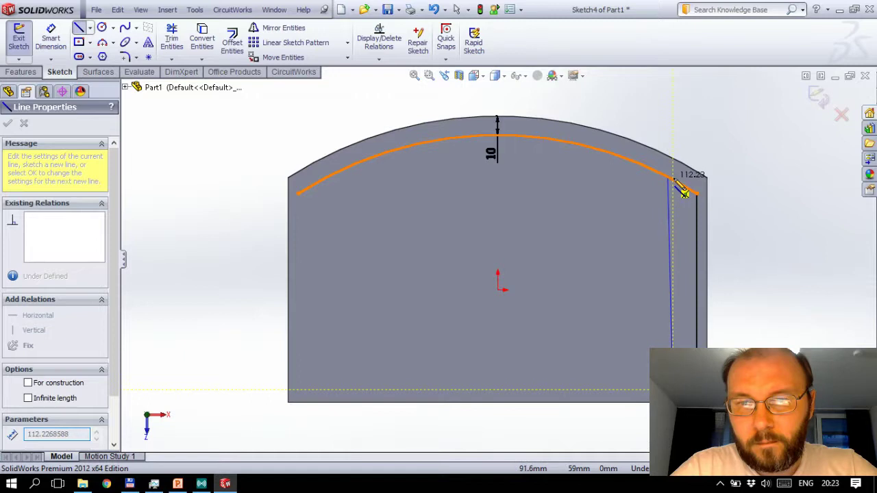
click(674, 183)
key(Escape)
Step: Trim away most of the offset arc and start dimensioning the line's 5.42 mm gap to the plate edge
key(t)
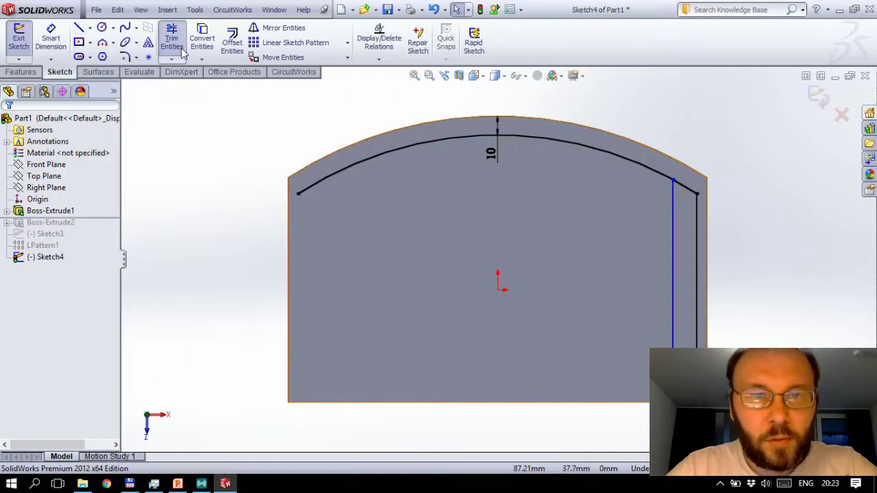
click(460, 138)
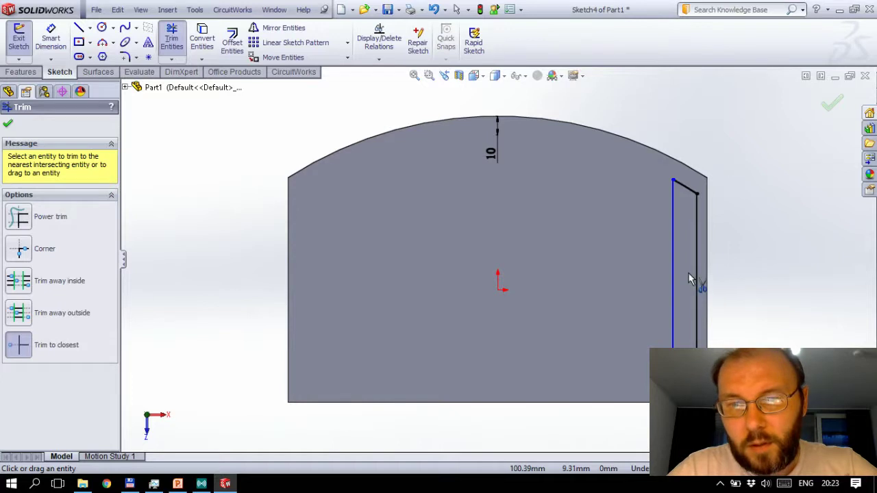
key(Escape)
click(54, 40)
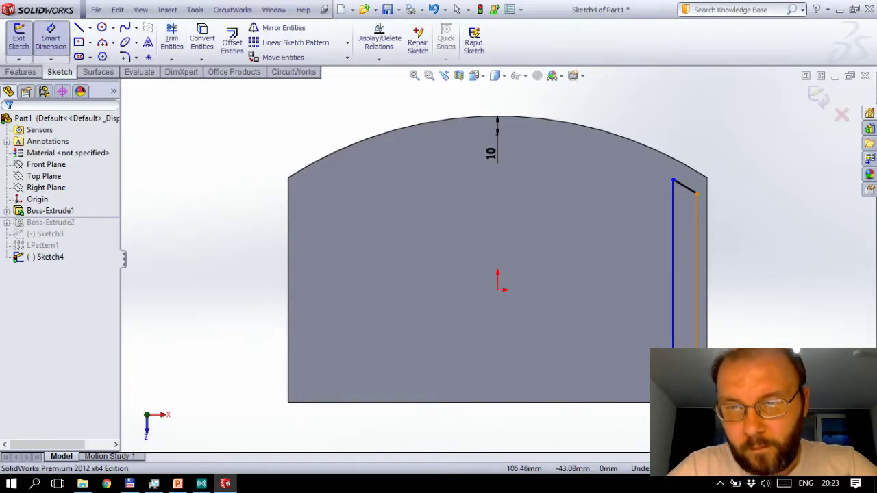
click(696, 308)
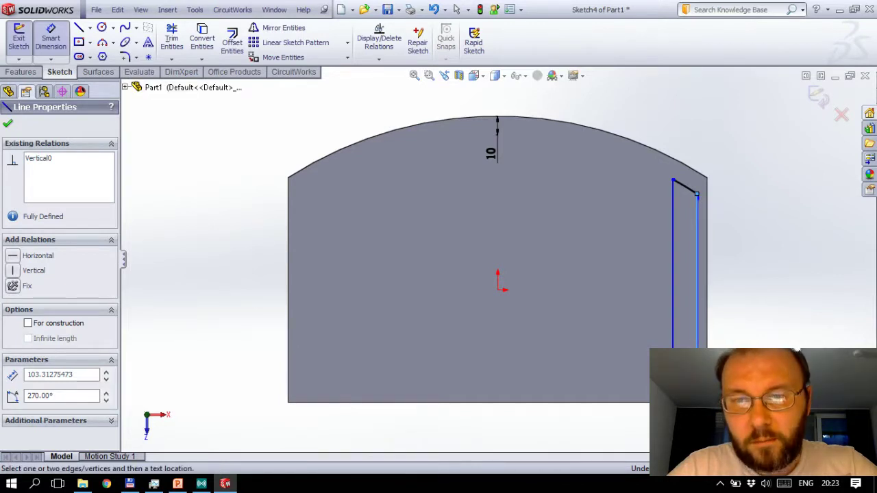
key(Escape)
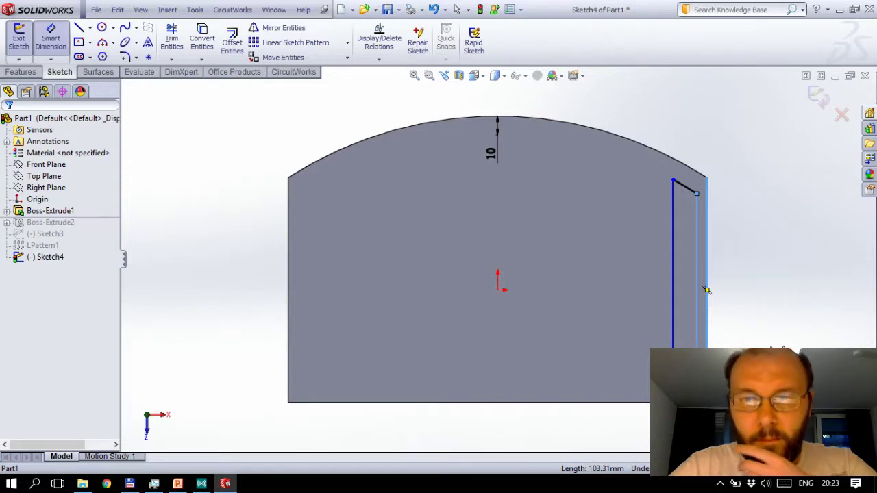
click(705, 290)
click(741, 348)
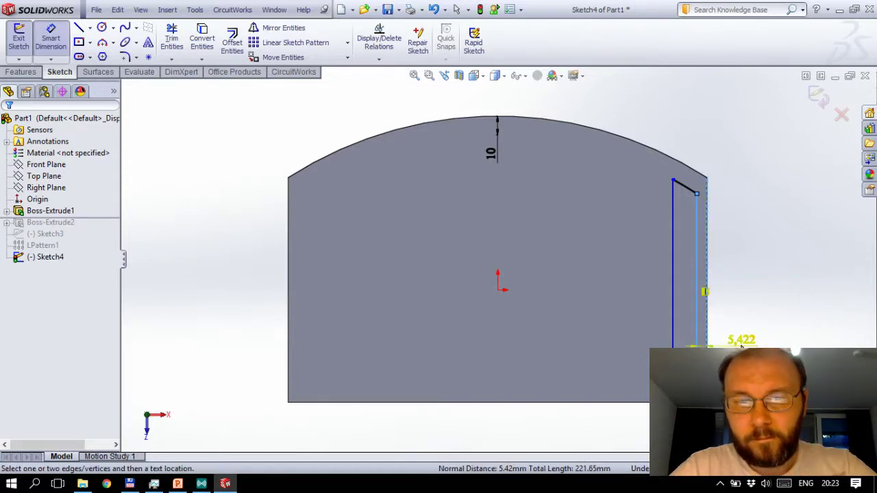
Step: Place the 5.422 mm line-to-edge dimension, keep it driving, and dimension the arc endpoint
click(738, 347)
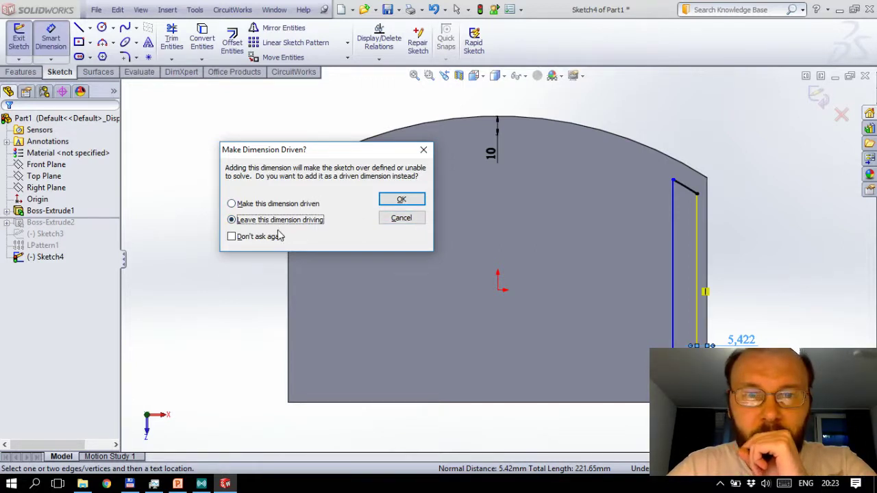
click(402, 199)
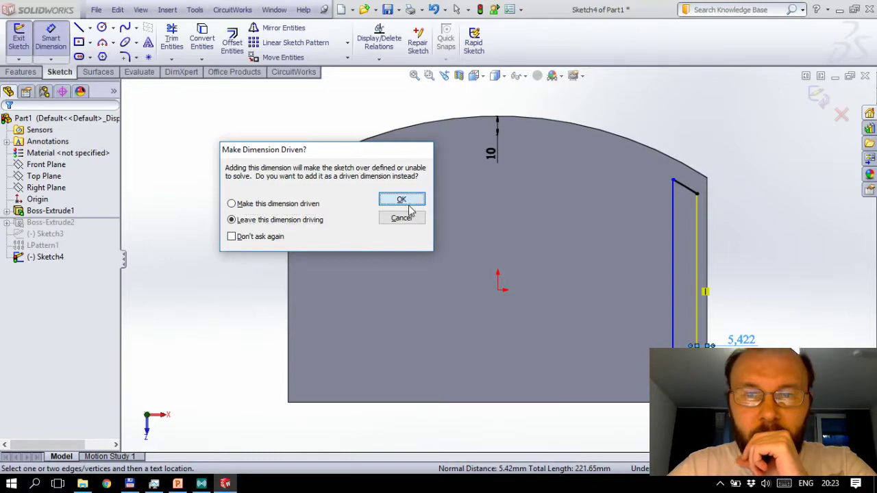
click(695, 195)
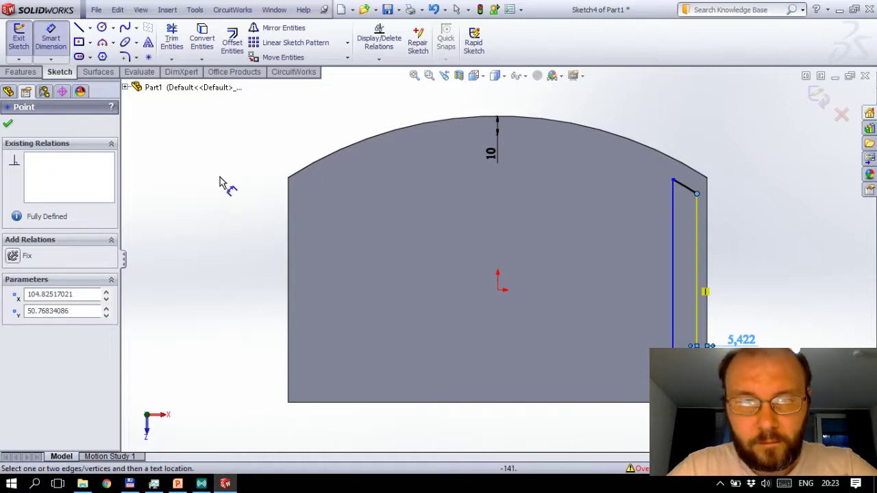
click(699, 198)
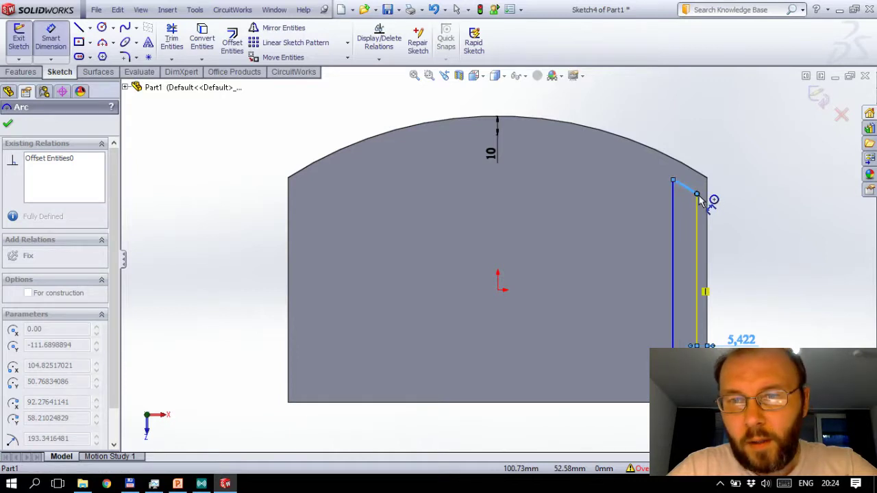
click(697, 195)
click(693, 198)
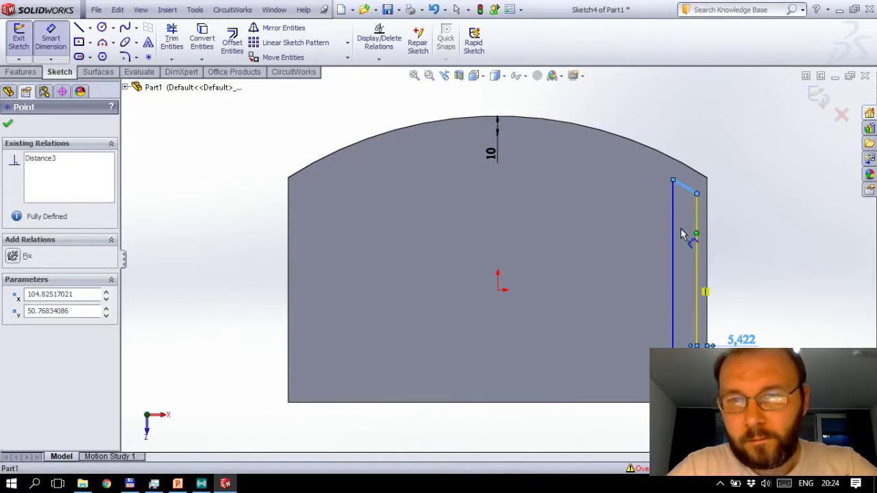
key(Escape)
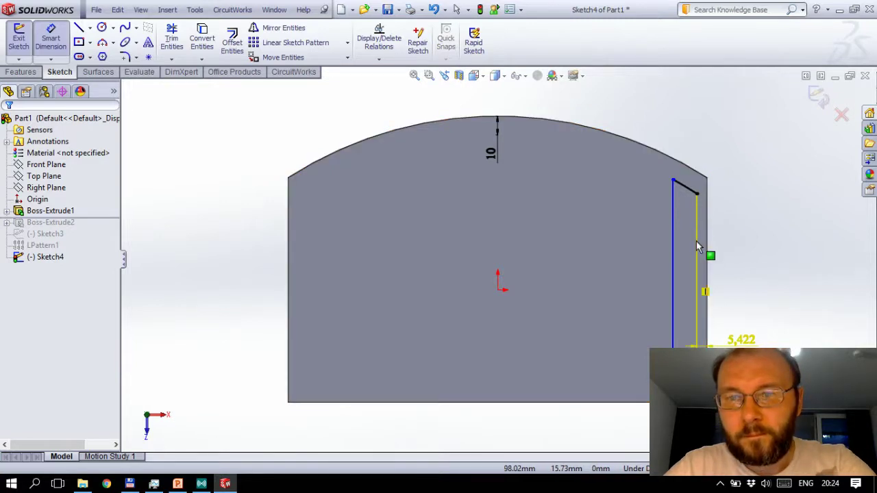
Step: Undo the 5.422 dimension and the trim to restore the full 10 mm offset arc
key(Escape)
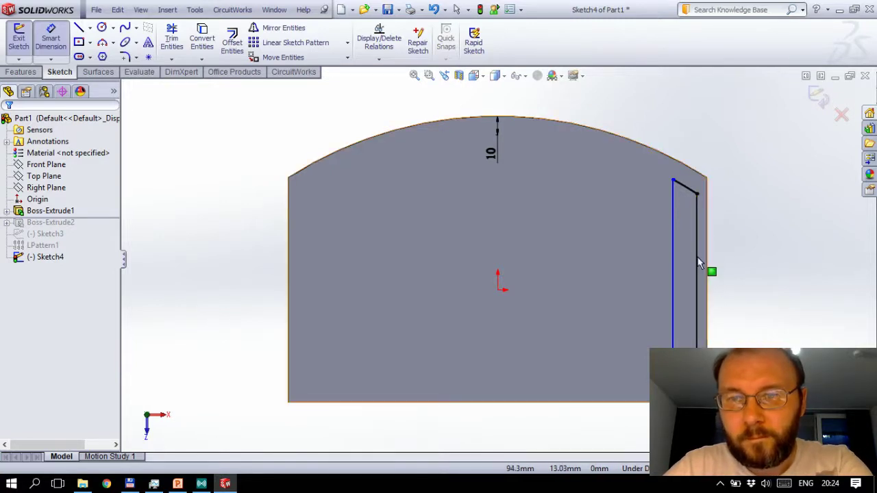
click(697, 198)
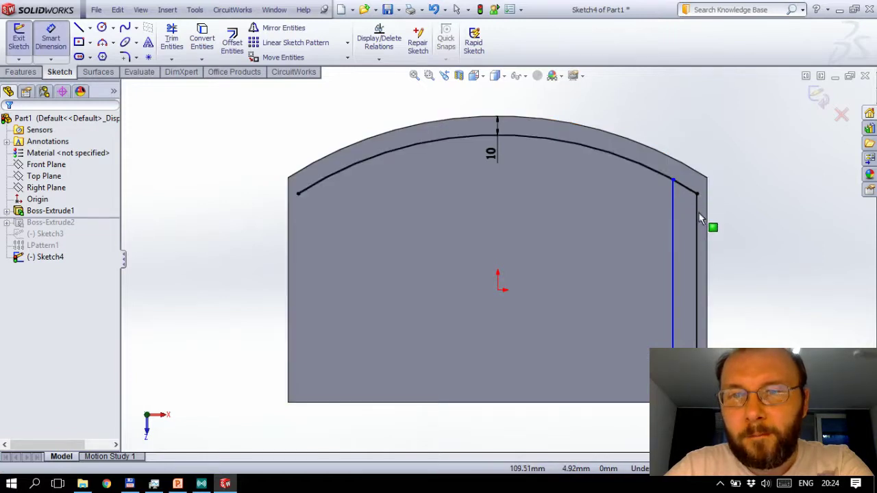
click(695, 255)
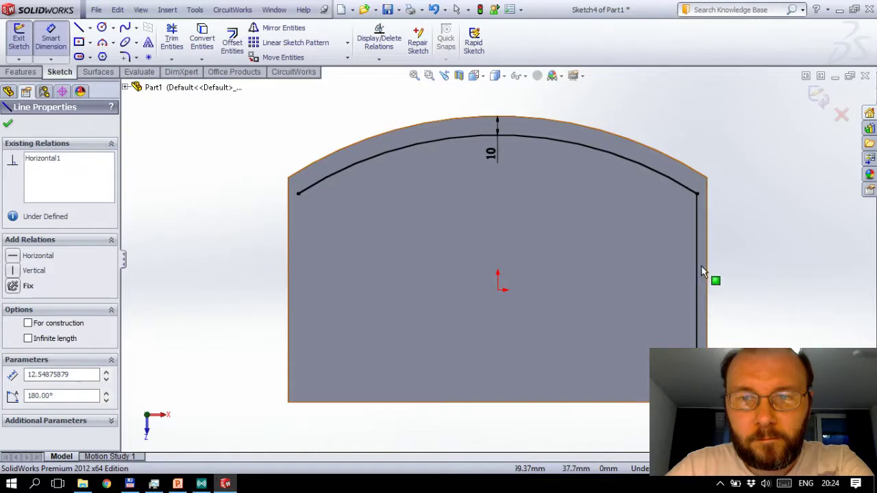
key(Escape)
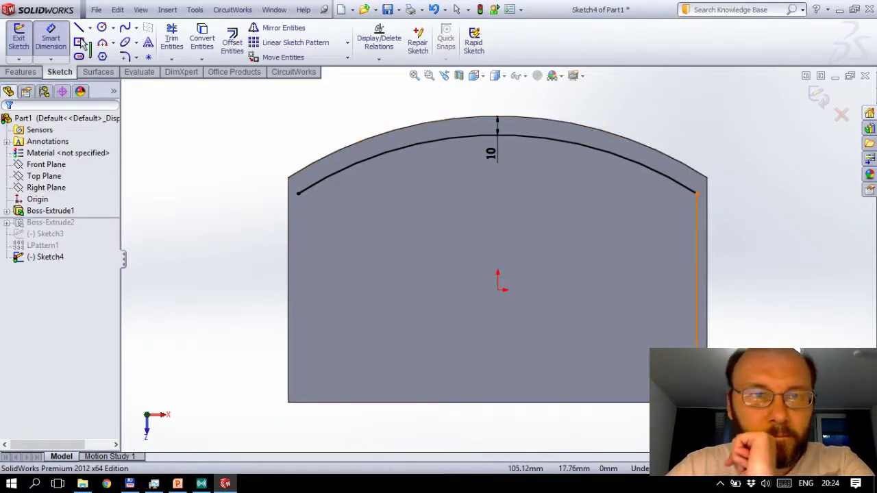
click(696, 276)
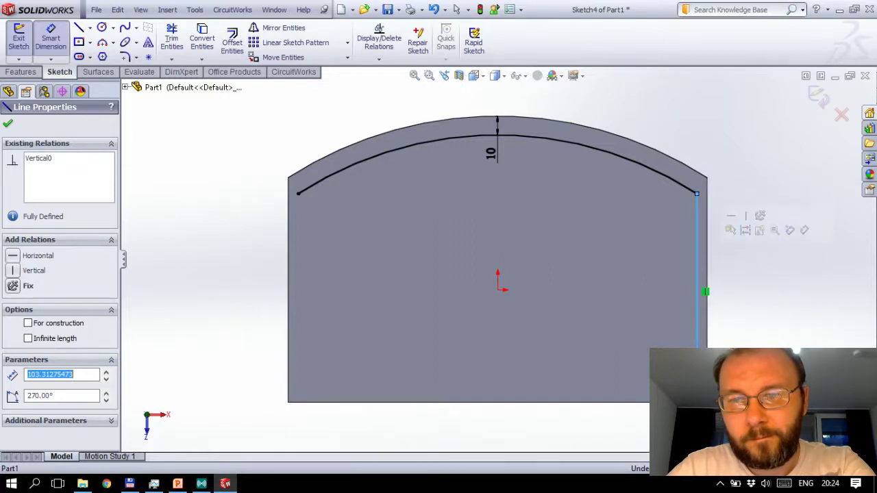
key(Escape)
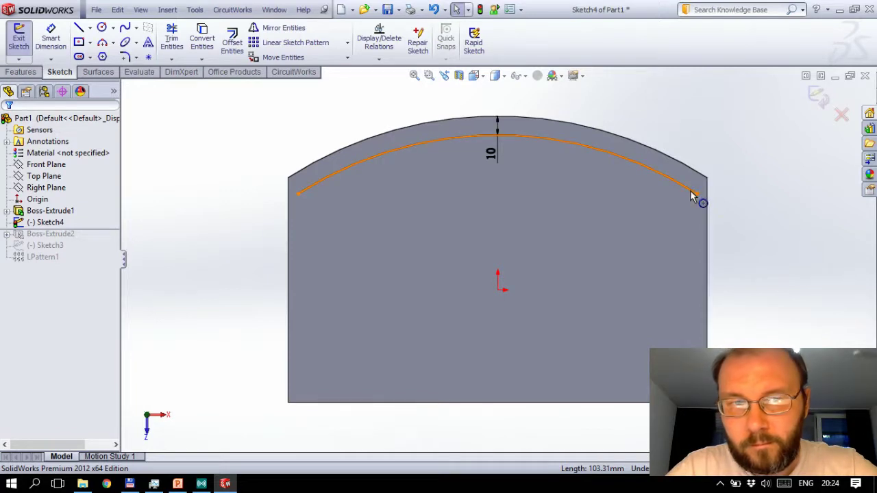
Step: Select the offset arc and make aborted starts with the Line tool, cancelling each
click(692, 197)
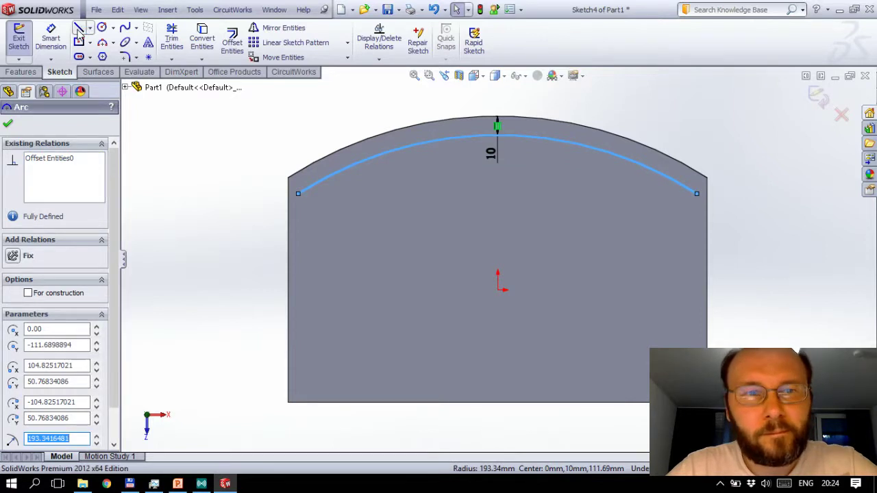
key(Escape)
key(Escape)
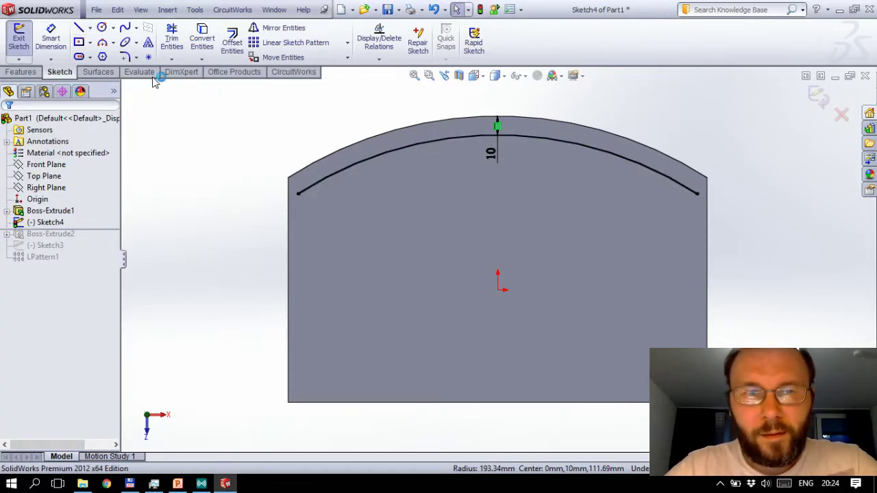
click(79, 31)
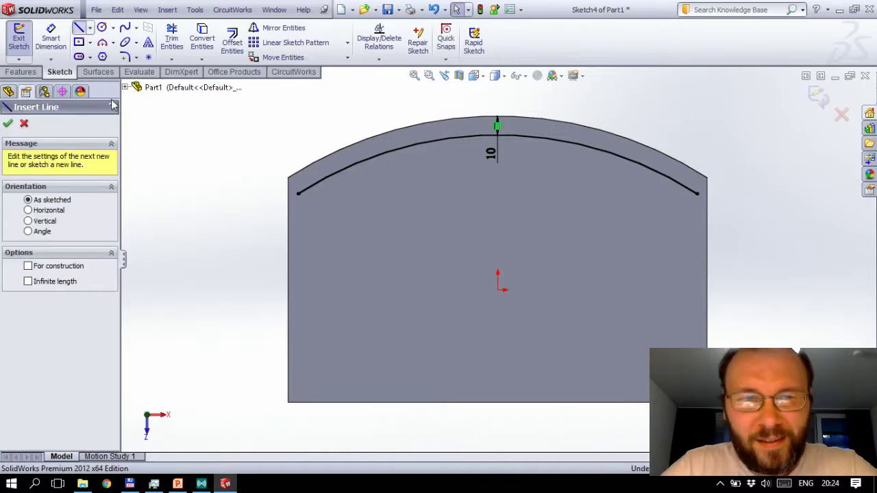
key(Escape)
click(707, 204)
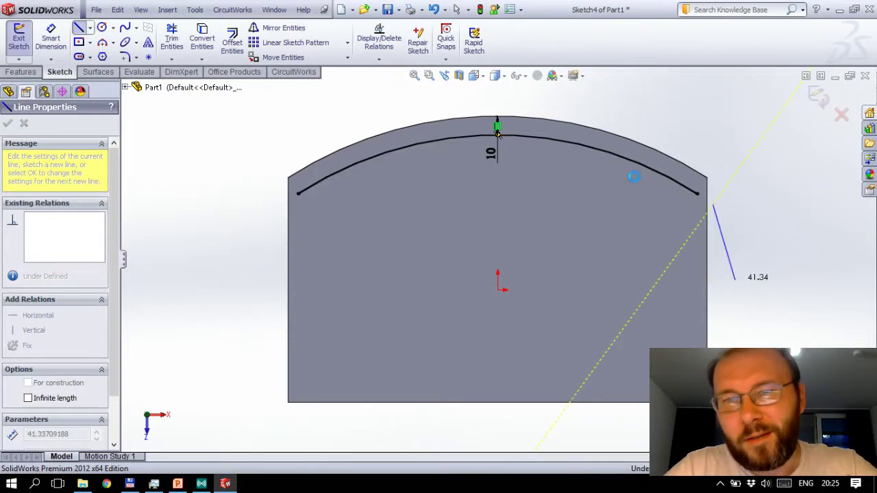
key(Escape)
key(Escape)
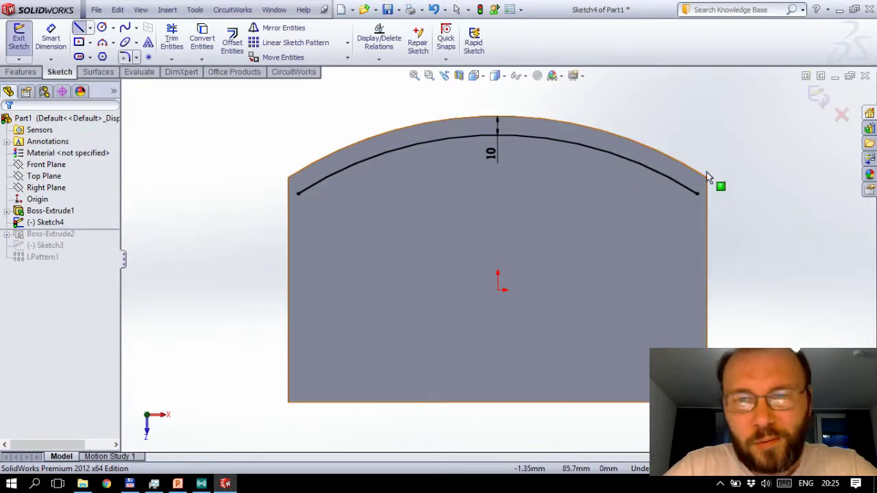
click(693, 189)
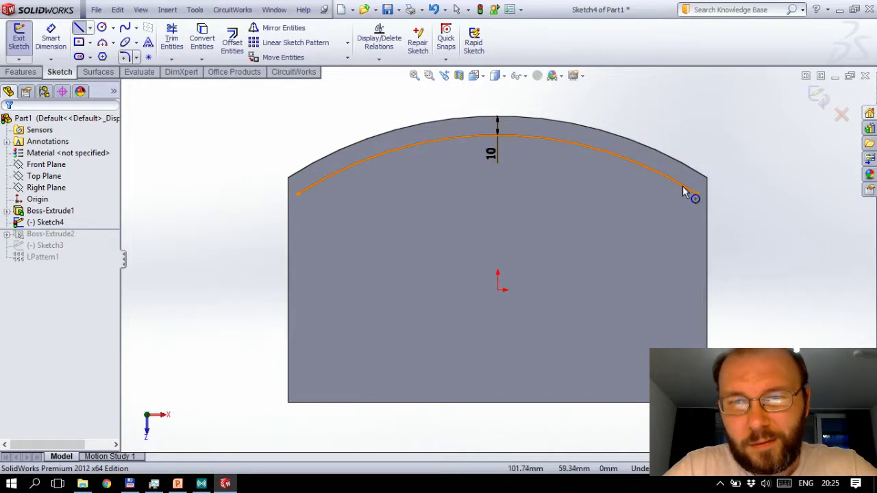
key(Escape)
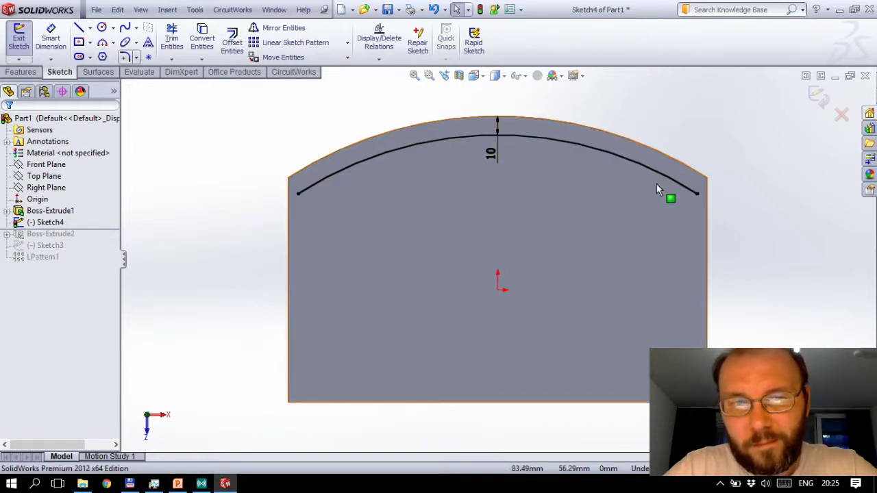
Step: Draw two vertical lines down from the offset arc's right end, the second about 110.75 mm long
click(79, 28)
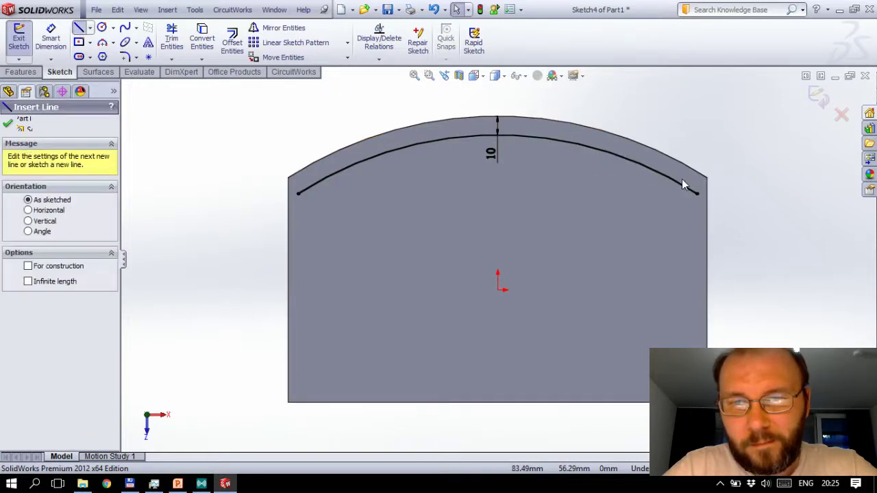
click(697, 192)
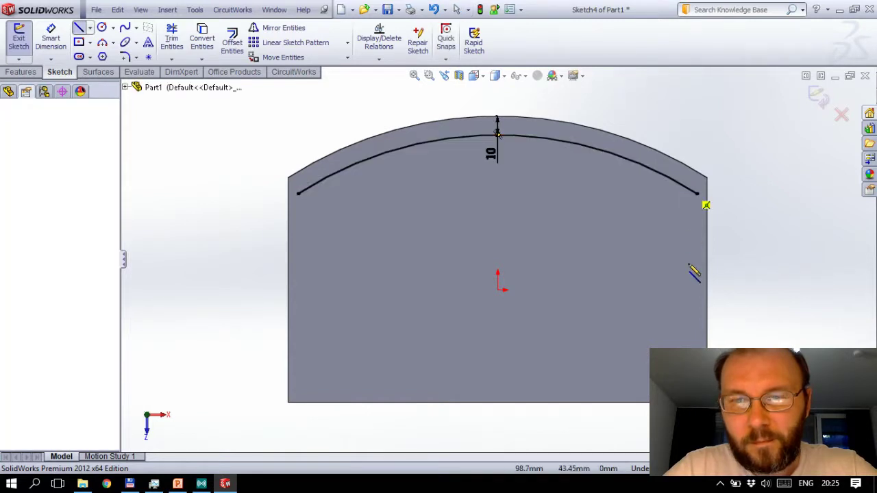
click(697, 193)
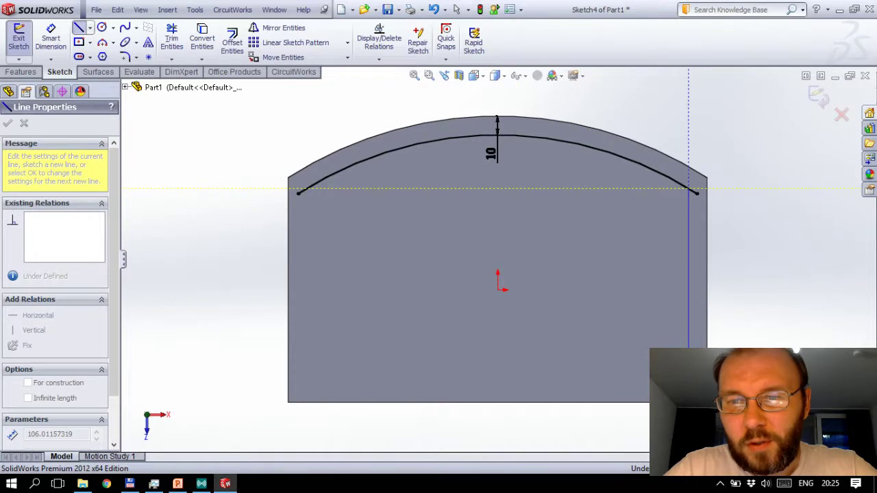
click(689, 389)
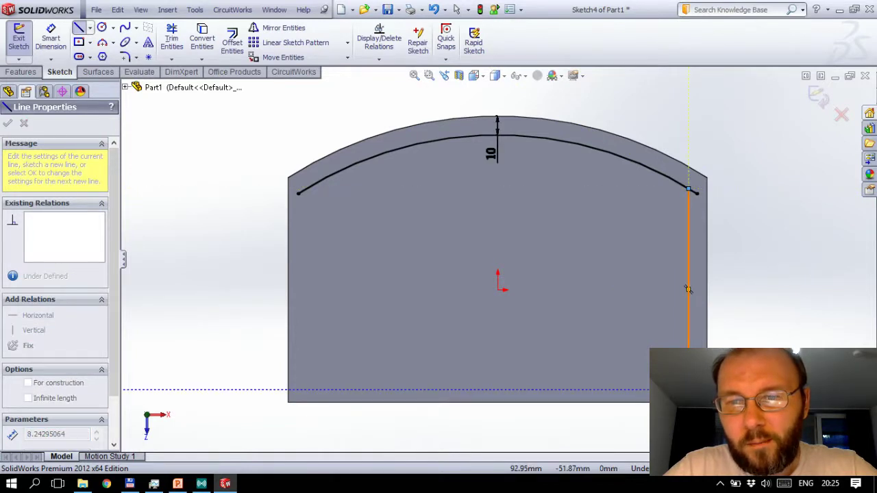
click(668, 209)
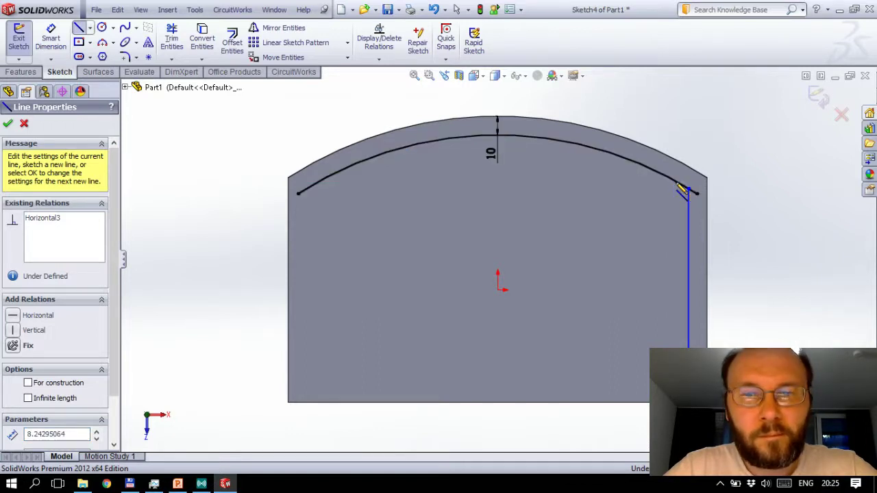
click(682, 189)
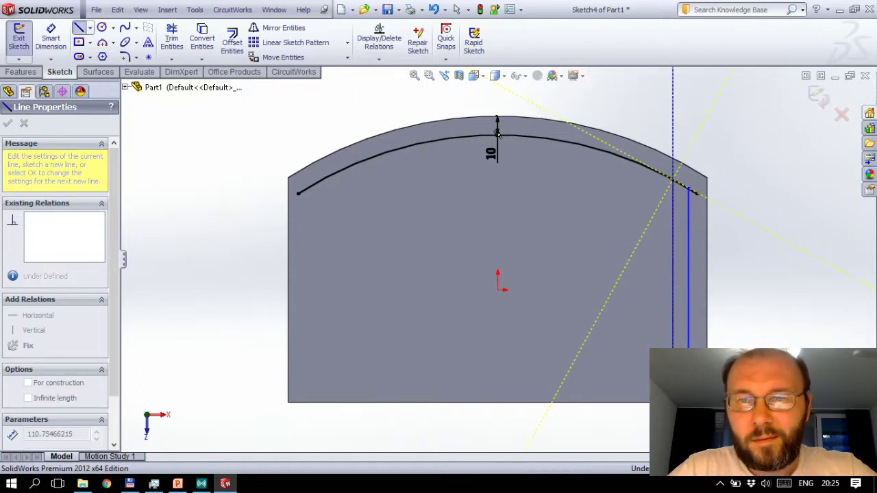
key(Escape)
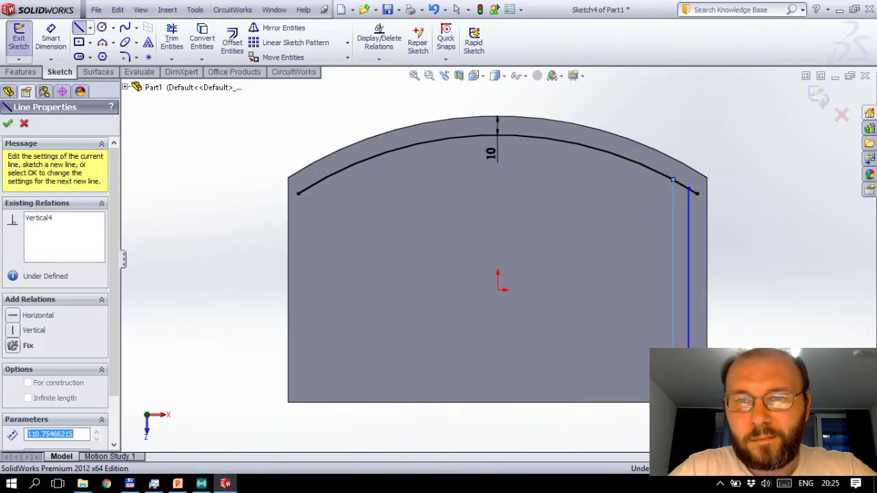
key(Escape)
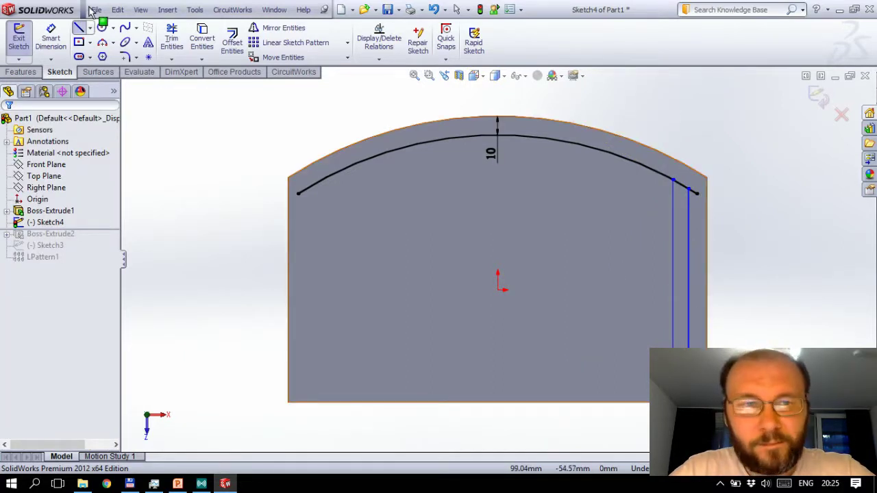
Step: Trim the offset arc down to a short piece joining the two vertical lines
click(171, 38)
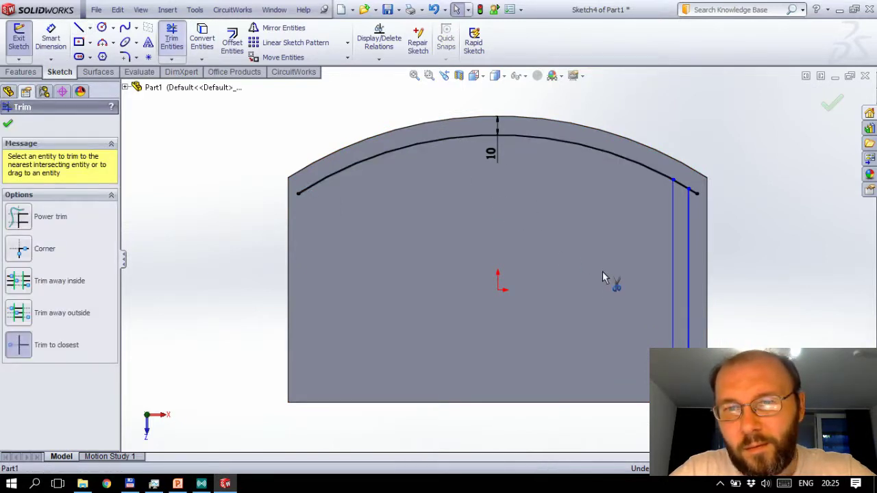
click(603, 154)
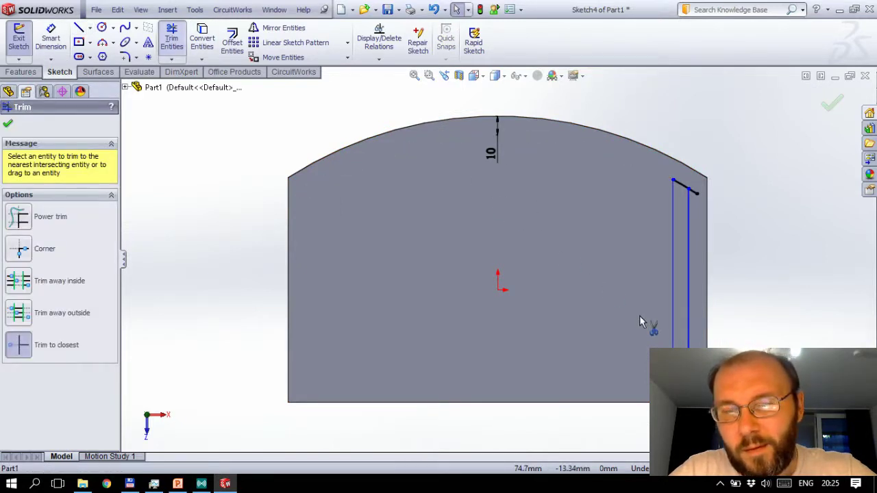
click(693, 191)
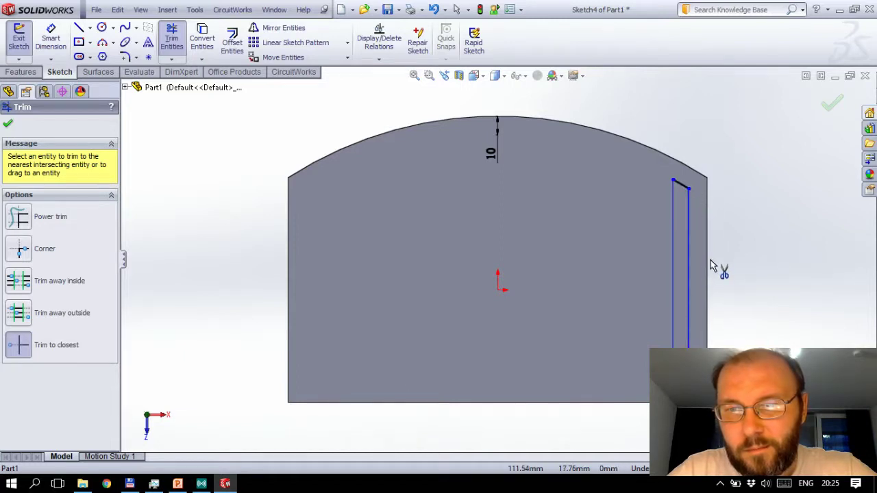
key(Escape)
click(456, 9)
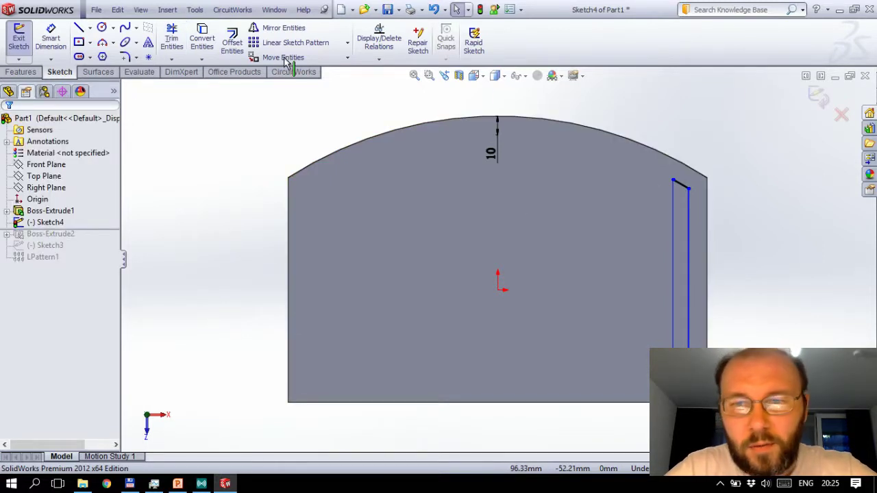
Step: Drag the right vertical line slightly right, shortening it to about 105.47 mm
click(685, 363)
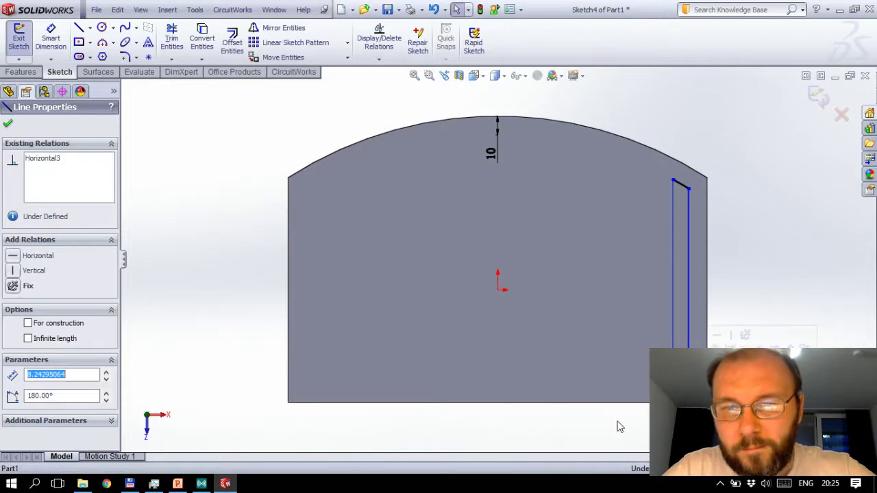
click(771, 215)
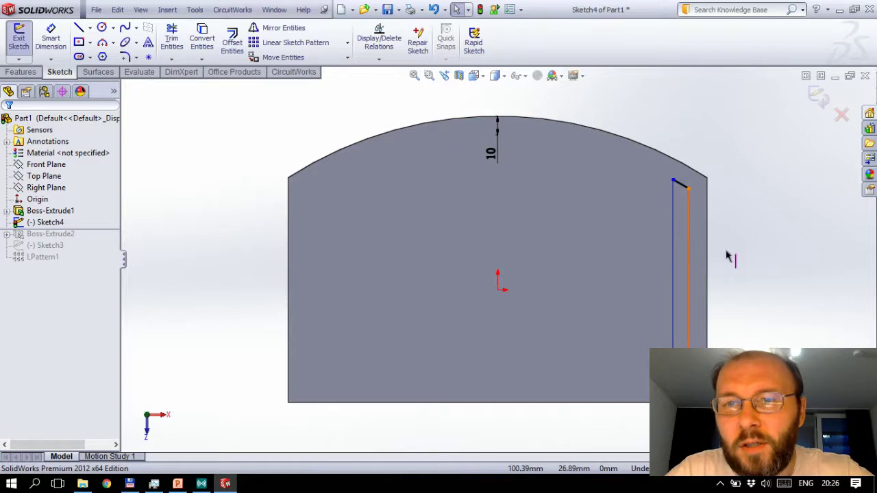
click(680, 261)
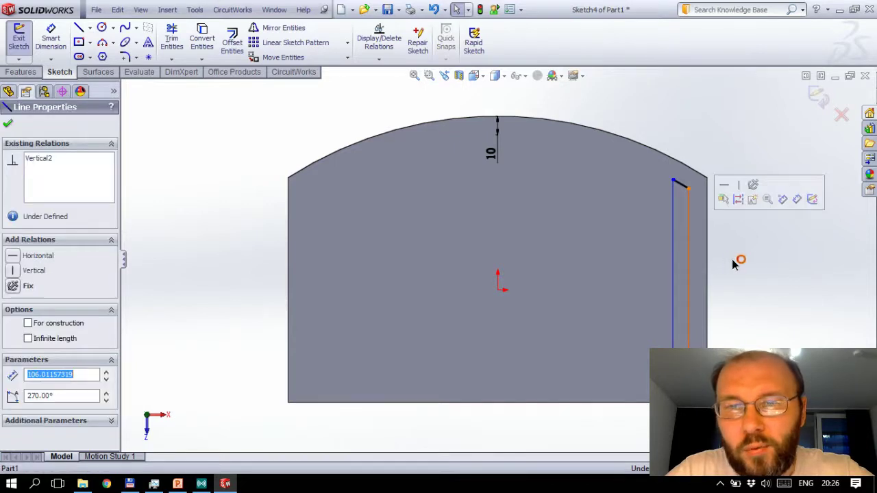
mouse_move(688, 261)
mouse_down()
mouse_move(705, 267)
mouse_move(692, 266)
mouse_up()
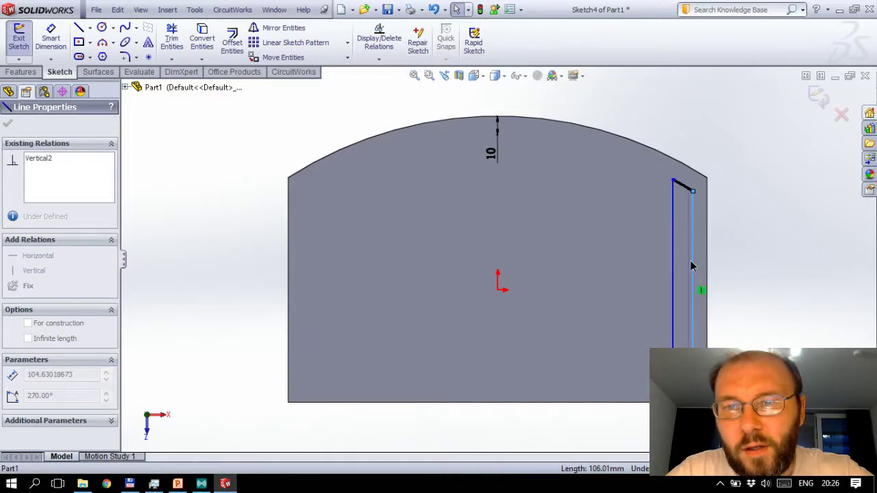
drag(691, 265, 690, 260)
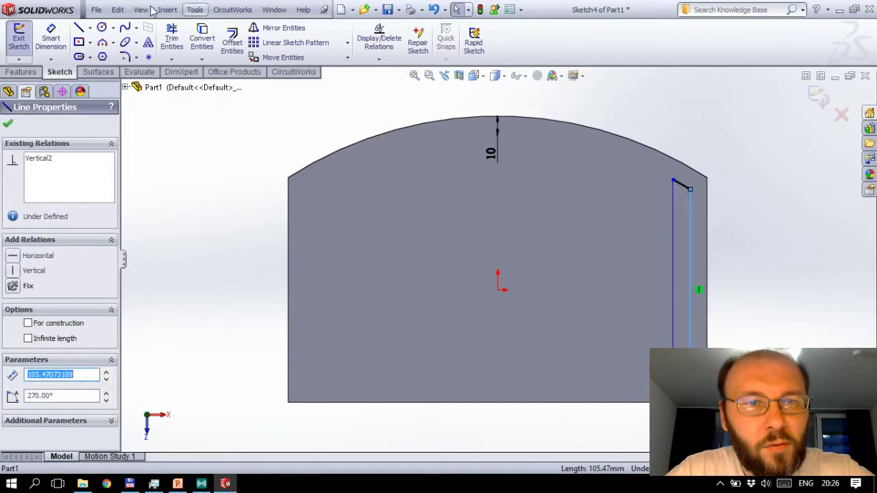
click(51, 38)
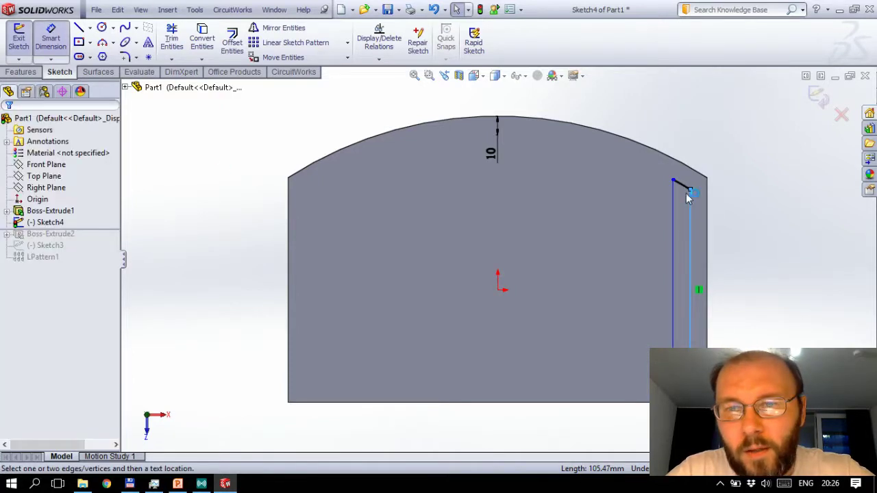
Step: Dimension the right vertical line's distance from the plate's right edge
key(Escape)
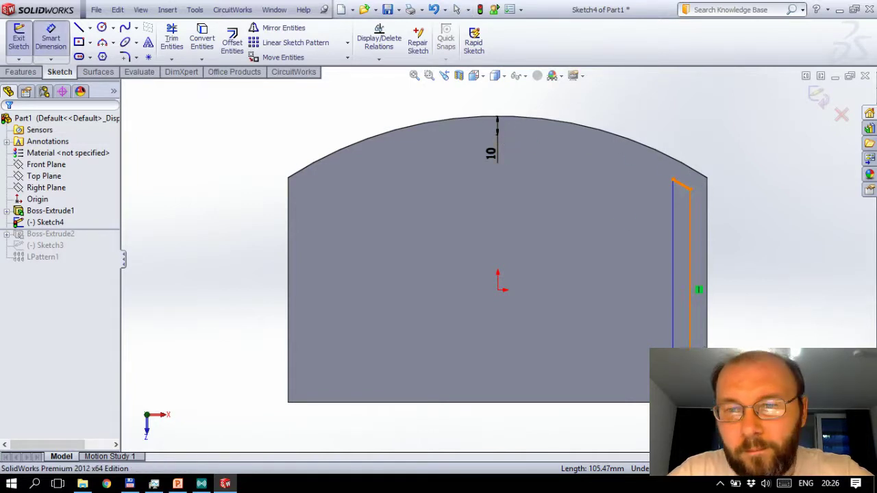
click(689, 274)
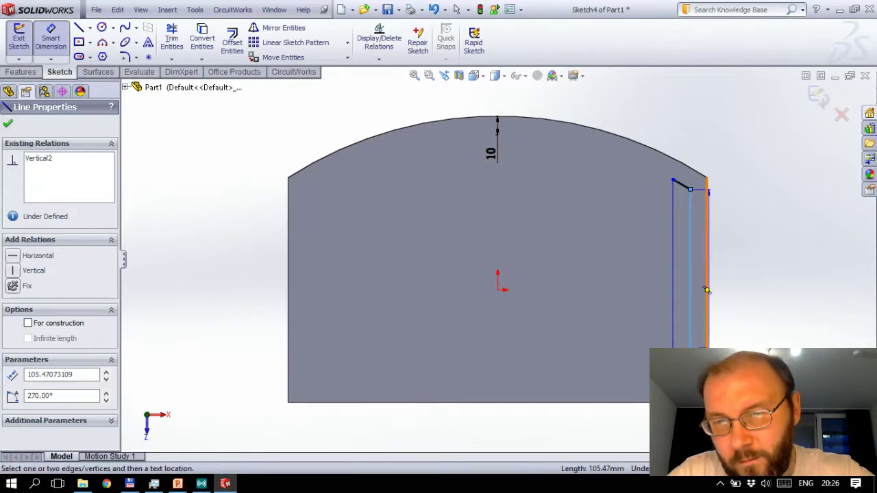
key(Escape)
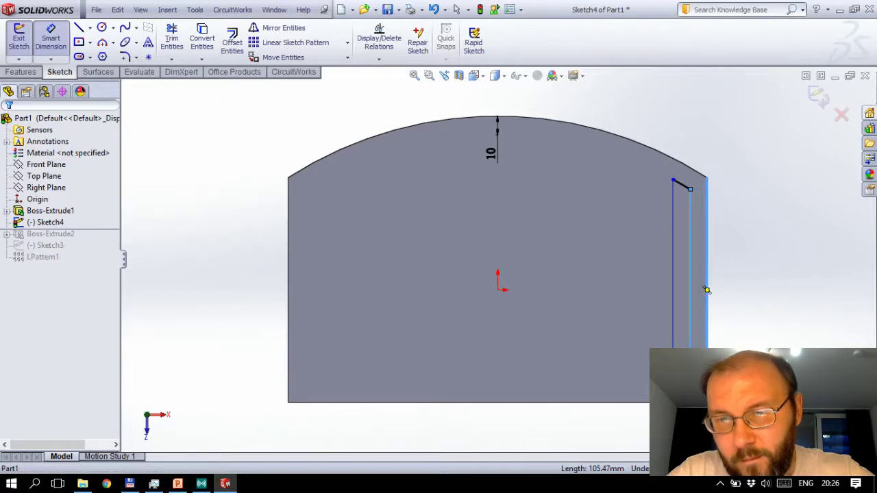
click(707, 290)
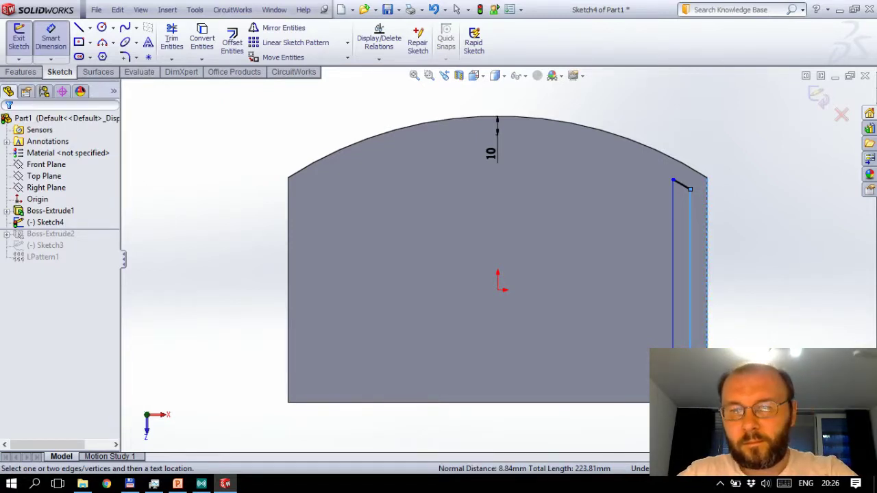
click(692, 363)
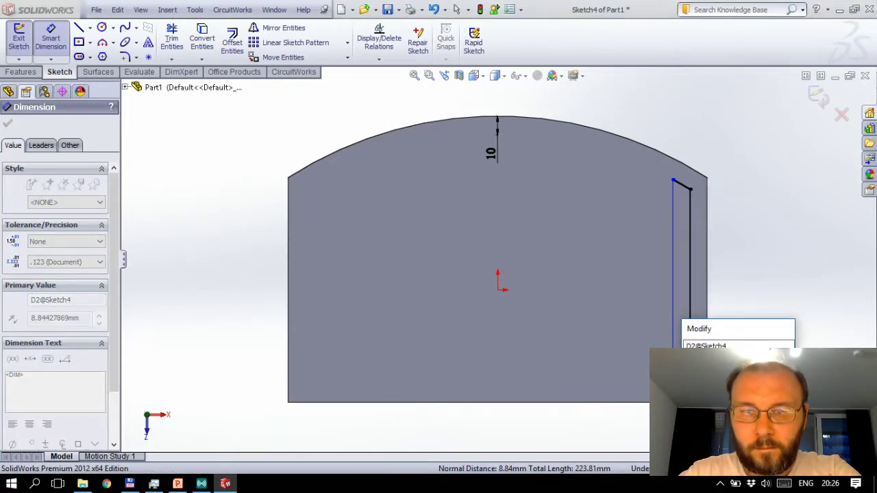
key(Return)
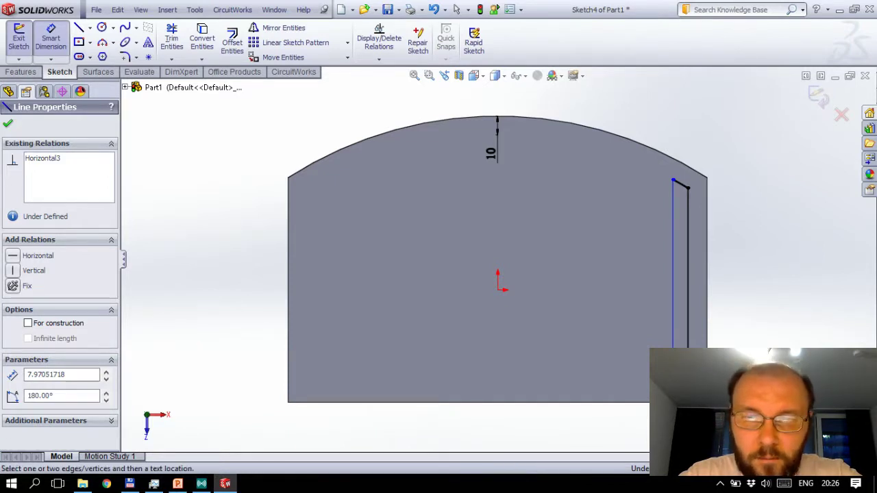
Step: Dimension the slot's vertical line to 10 mm and exit Sketch4
click(497, 402)
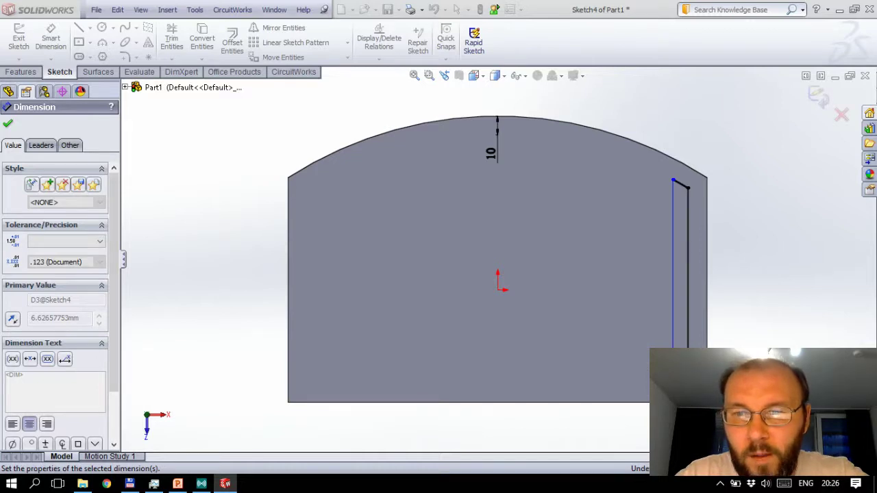
click(689, 341)
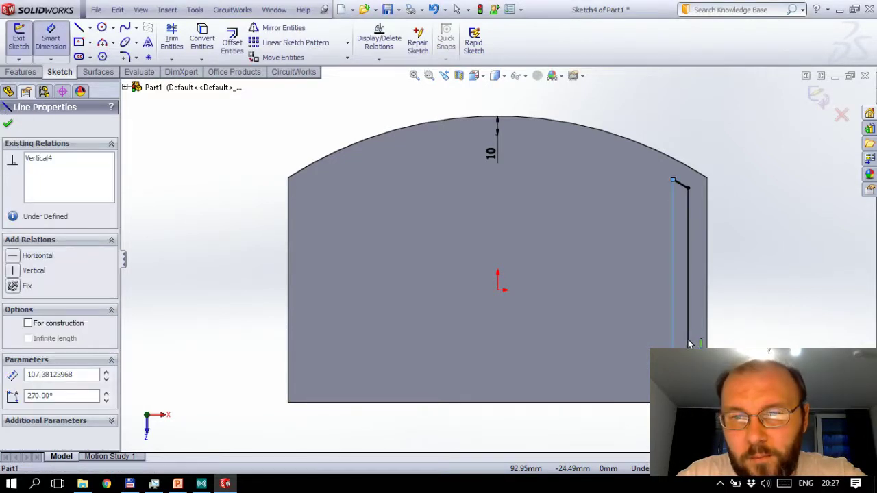
click(688, 341)
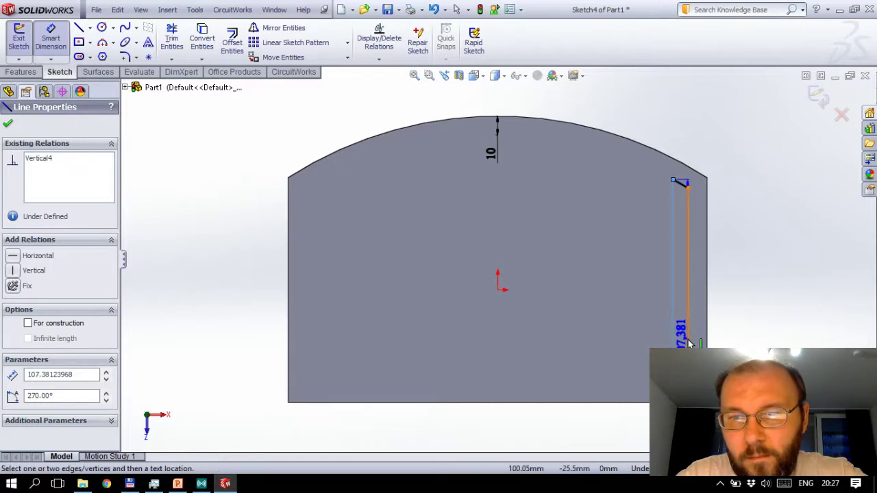
click(689, 343)
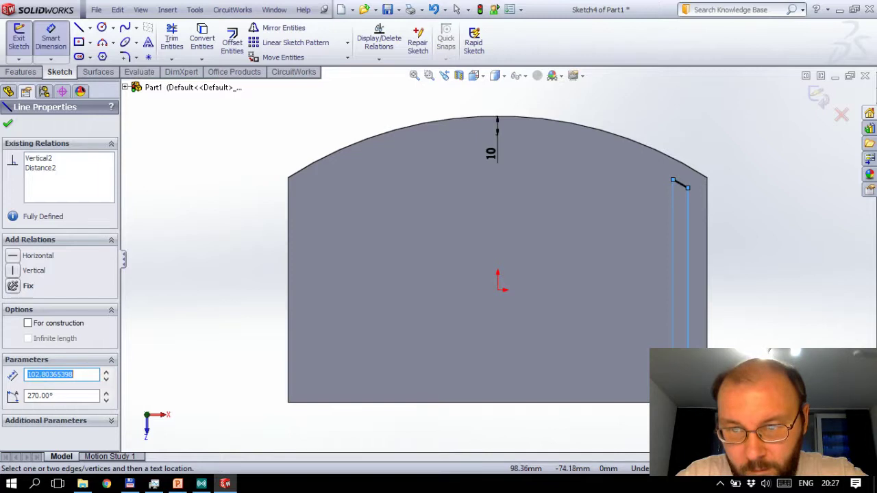
key(Escape)
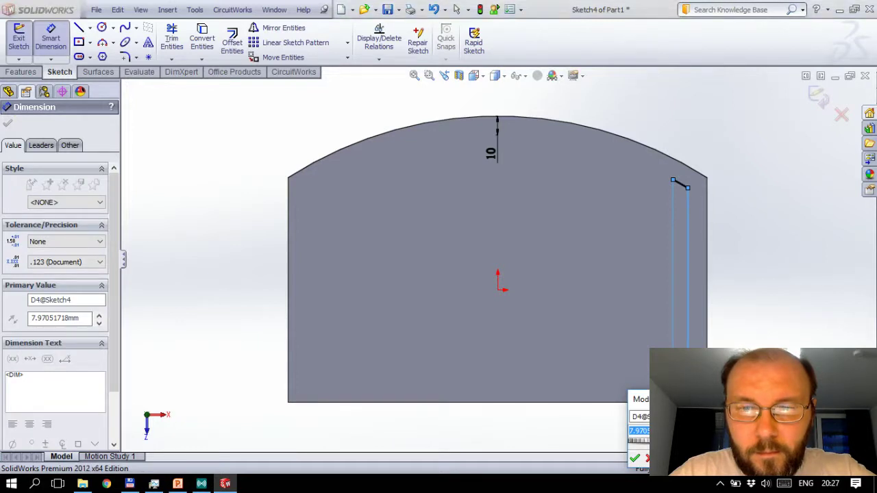
text(10.000)
key(Return)
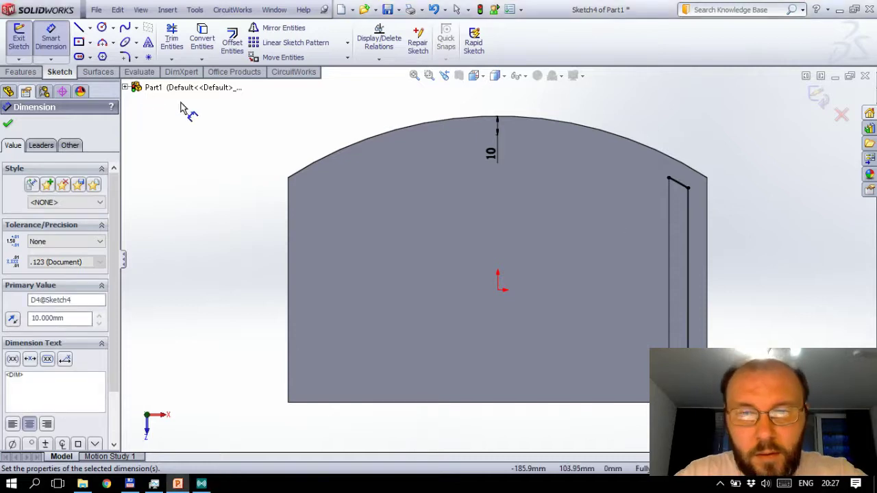
click(16, 39)
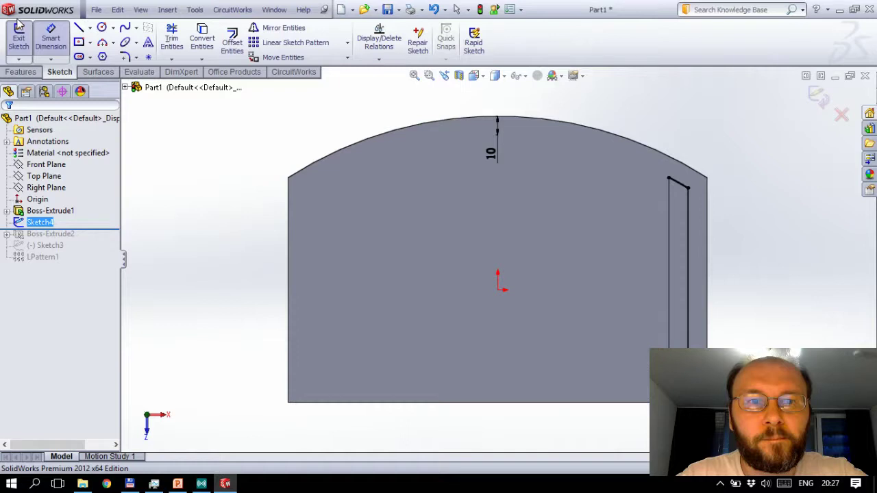
Step: Cut Sketch4 Through All as Cut-Extrude1, accepting the open-contour merge
click(20, 71)
click(185, 41)
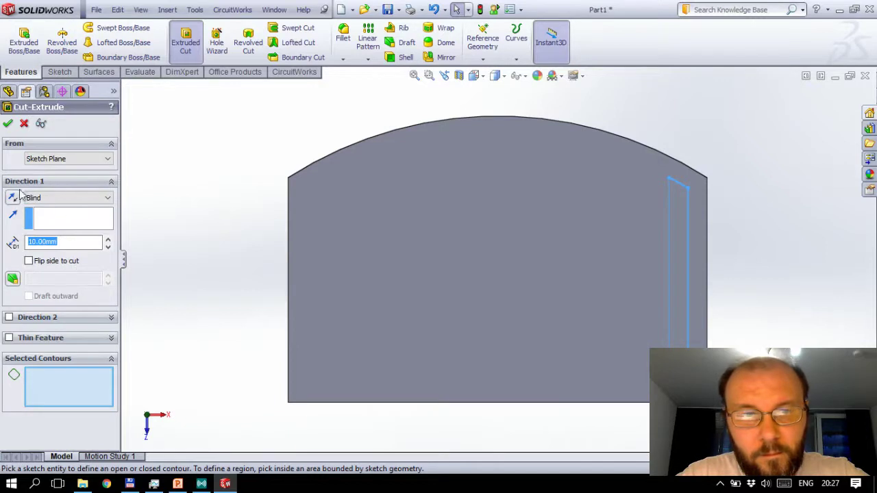
click(62, 198)
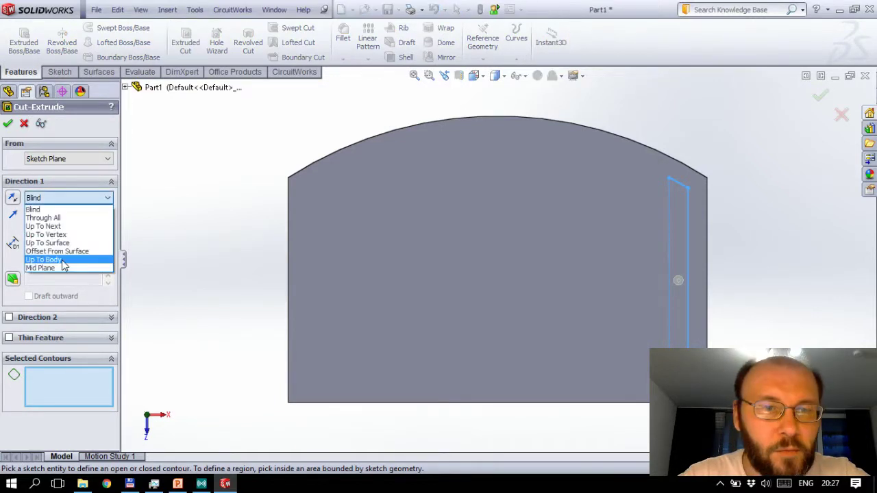
click(62, 218)
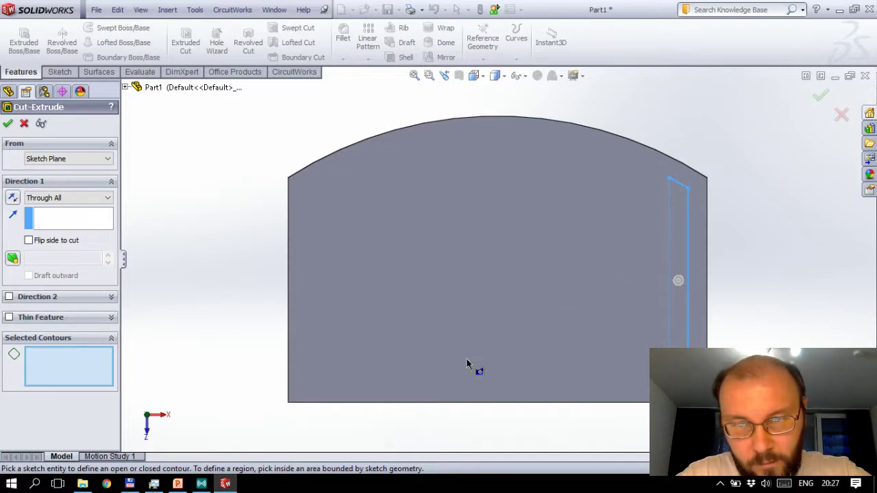
key(ctrl+7)
mouse_move(336, 336)
middle_down()
mouse_move(567, 308)
mouse_move(643, 315)
middle_up()
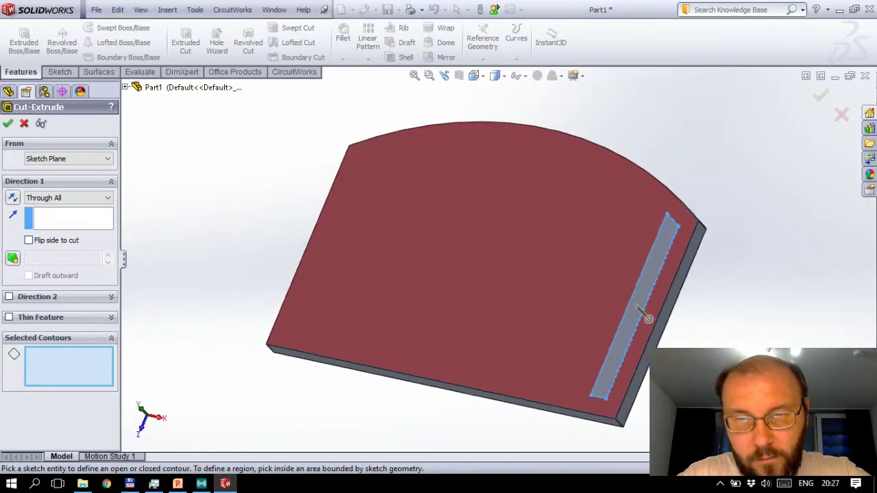
click(8, 124)
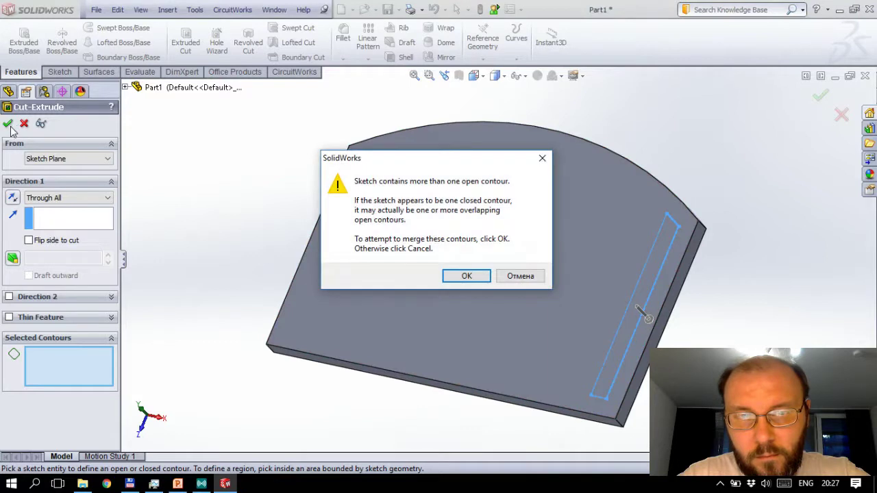
click(446, 281)
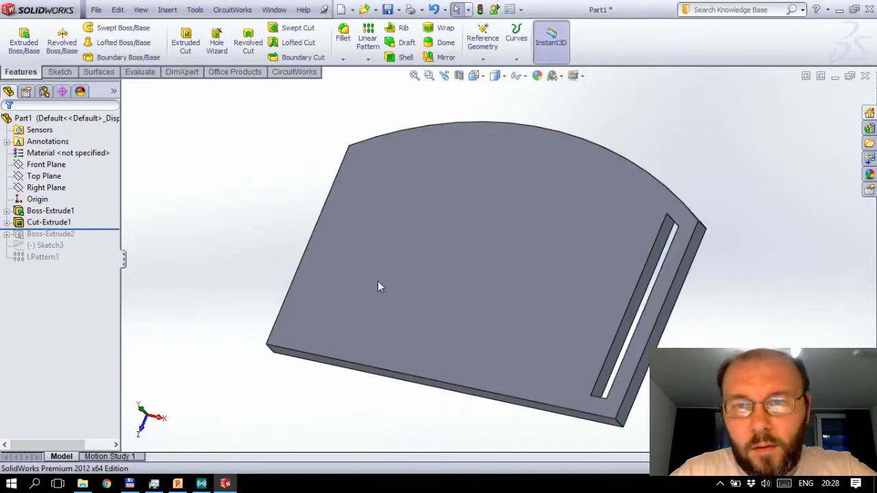
Step: Reopen Sketch4 under Cut-Extrude1 for editing and delete the slot's bottom edge
click(27, 230)
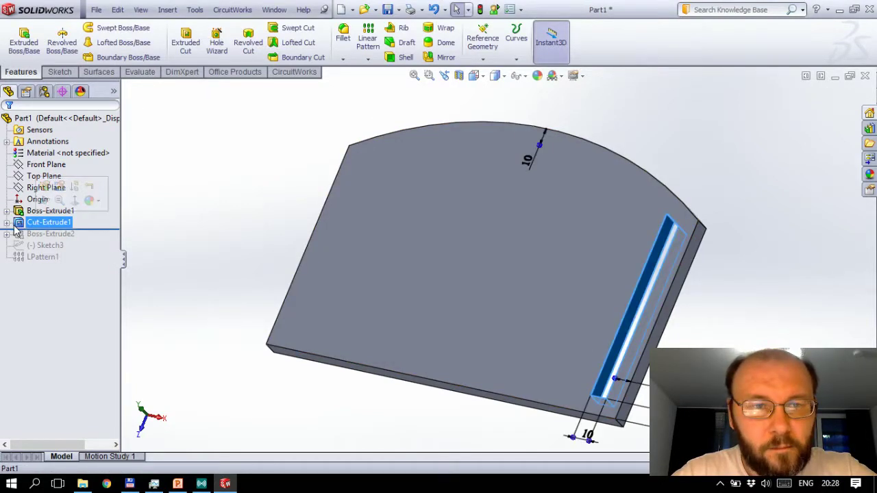
click(6, 223)
click(49, 234)
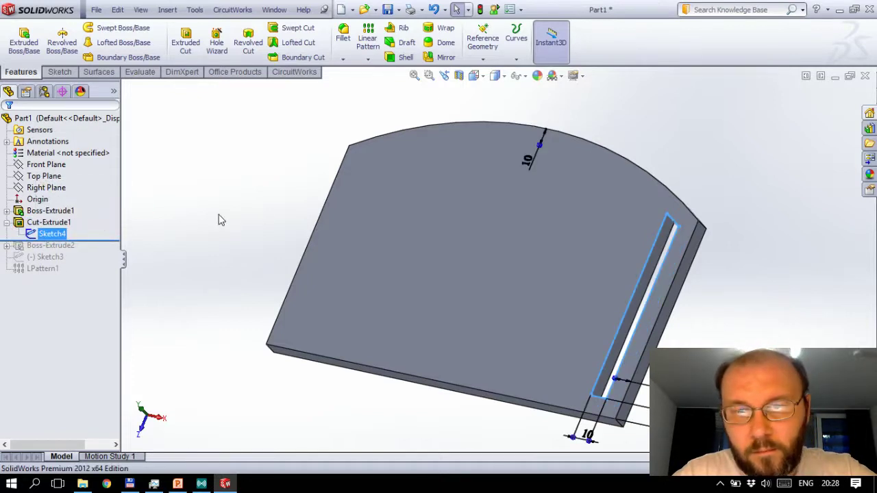
click(268, 213)
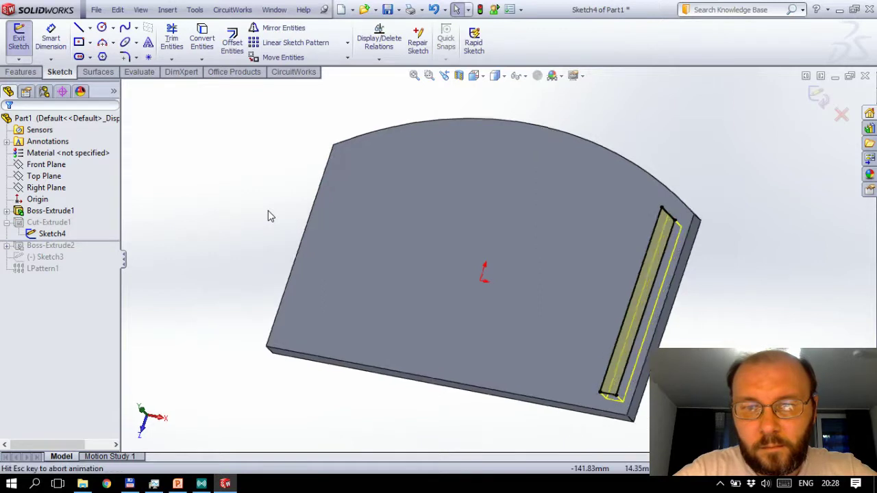
scroll(624, 339, down, 2)
scroll(621, 356, down, 2)
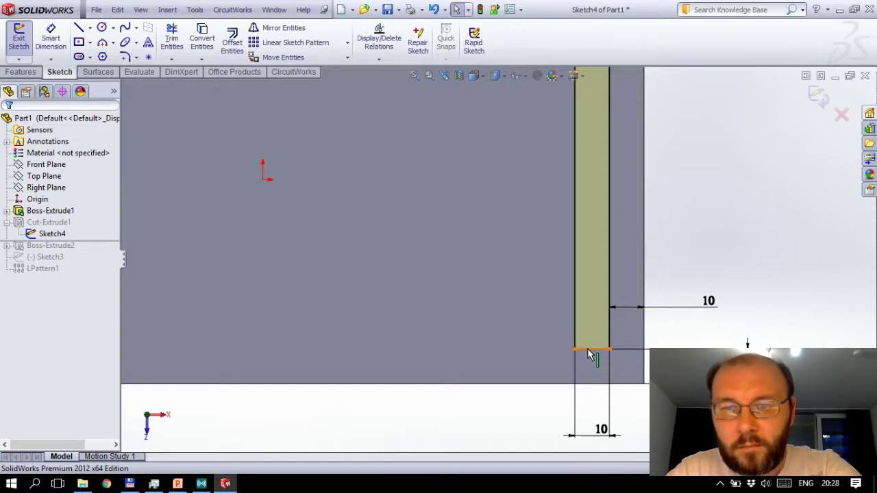
click(588, 350)
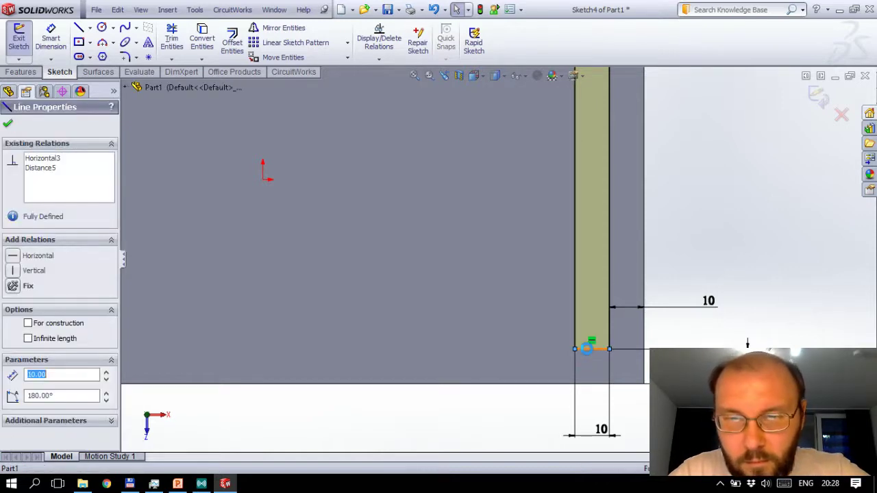
key(Delete)
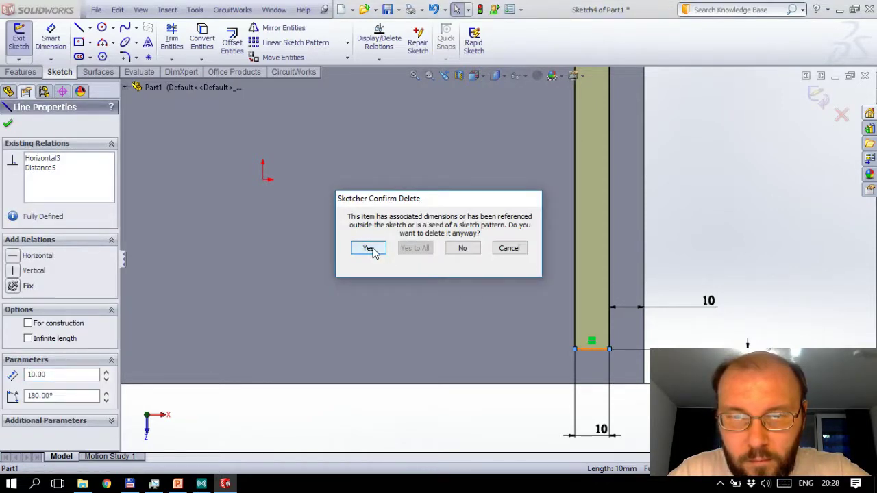
click(368, 248)
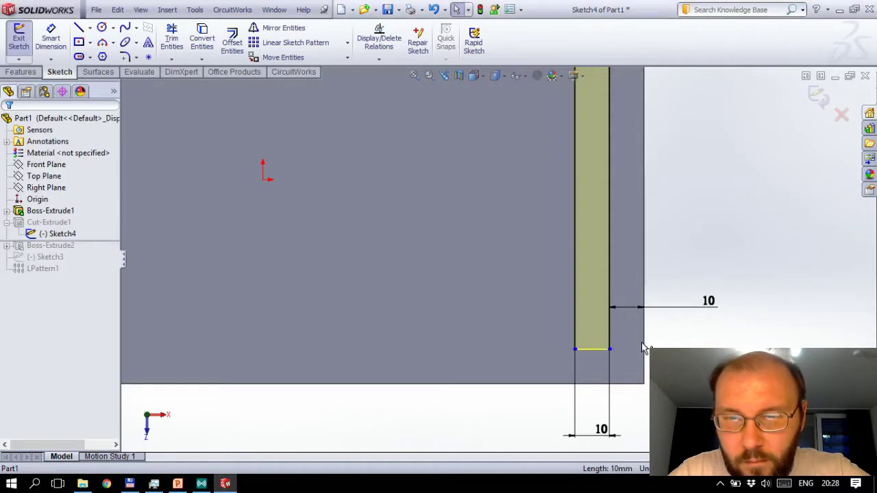
Step: Delete both vertical slot lines along with their dimensions
scroll(620, 286, up, 2)
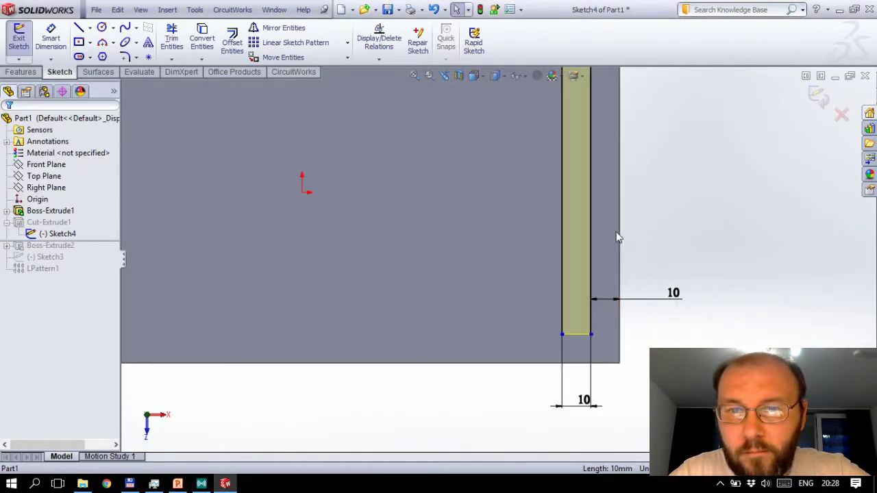
scroll(595, 158, up, 1)
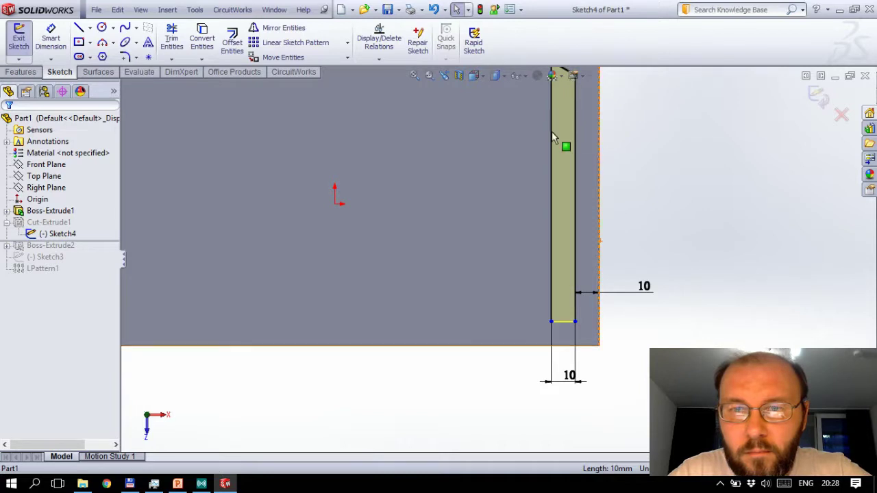
scroll(542, 248, up, 2)
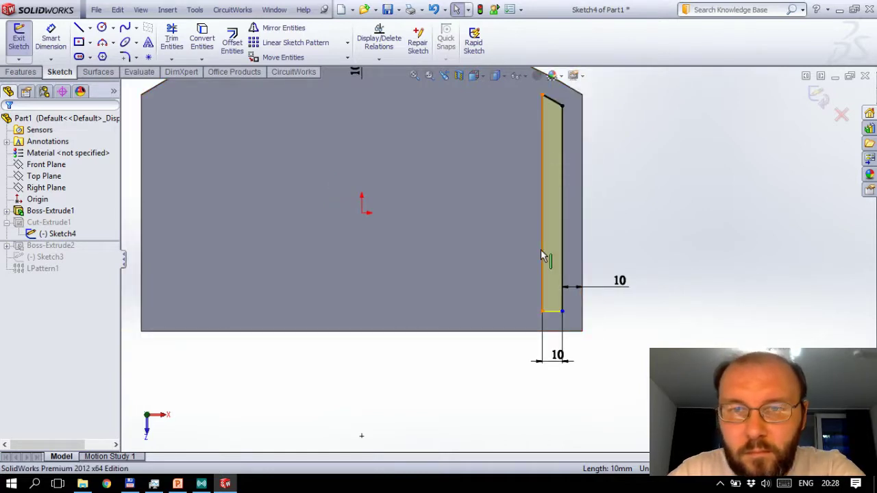
click(541, 250)
key(Delete)
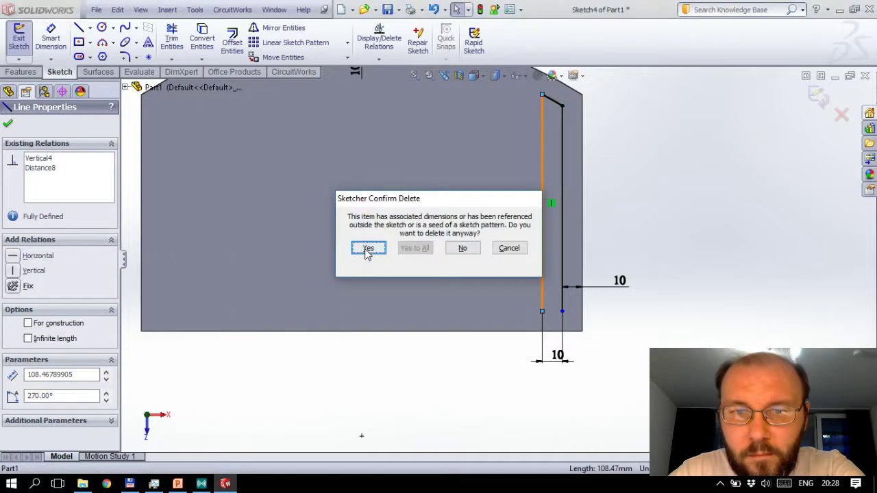
click(365, 248)
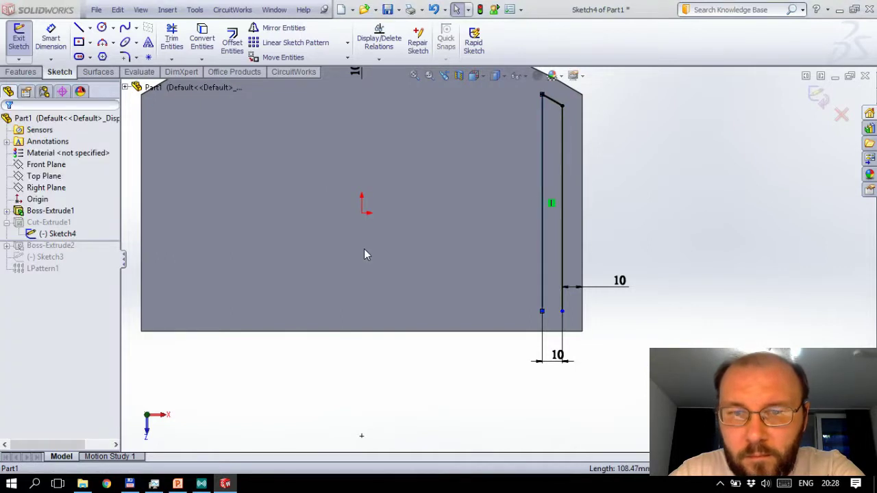
click(561, 277)
key(Delete)
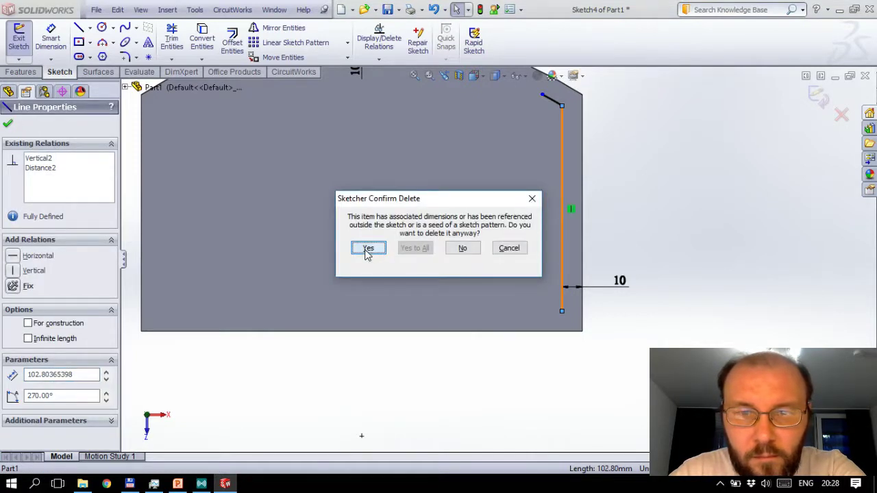
click(363, 250)
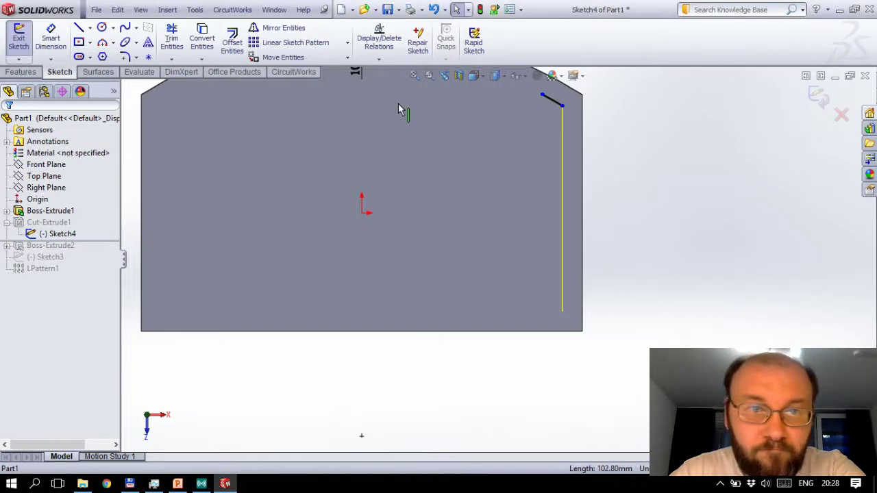
Step: Redraw the closed slot outline: two vertical lines joined by a 10 mm bottom line
key(l)
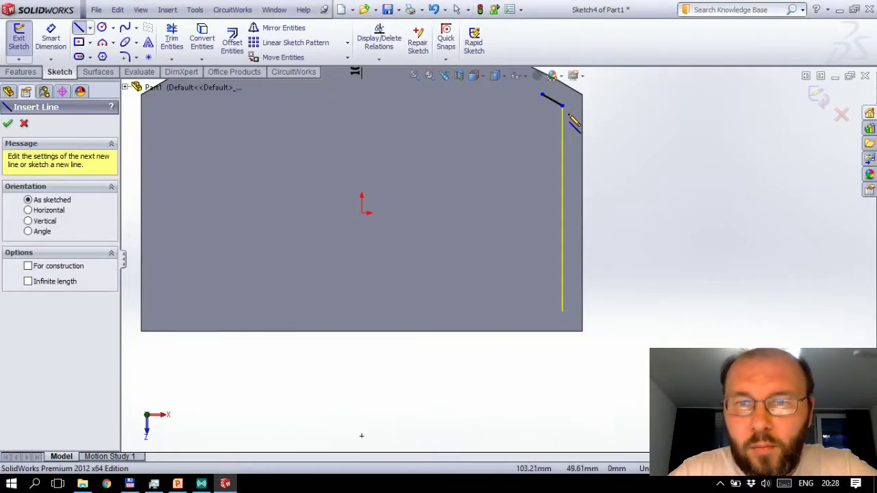
click(561, 106)
click(562, 309)
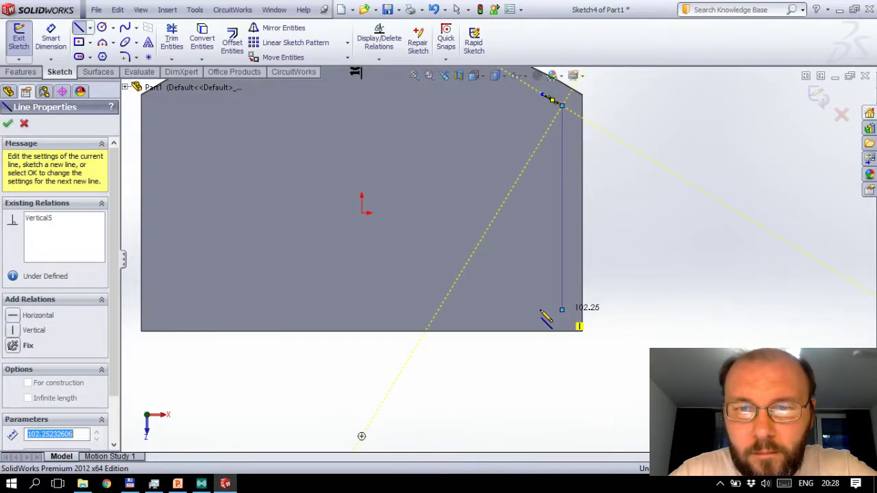
key(Escape)
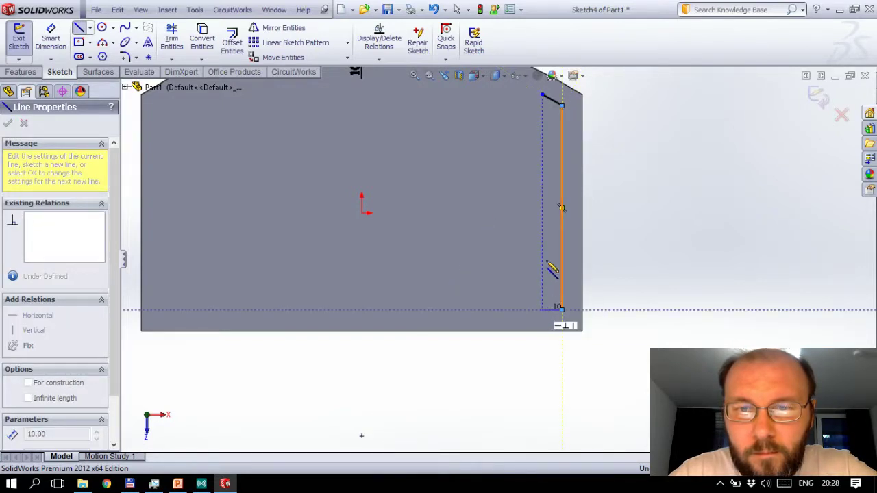
click(542, 309)
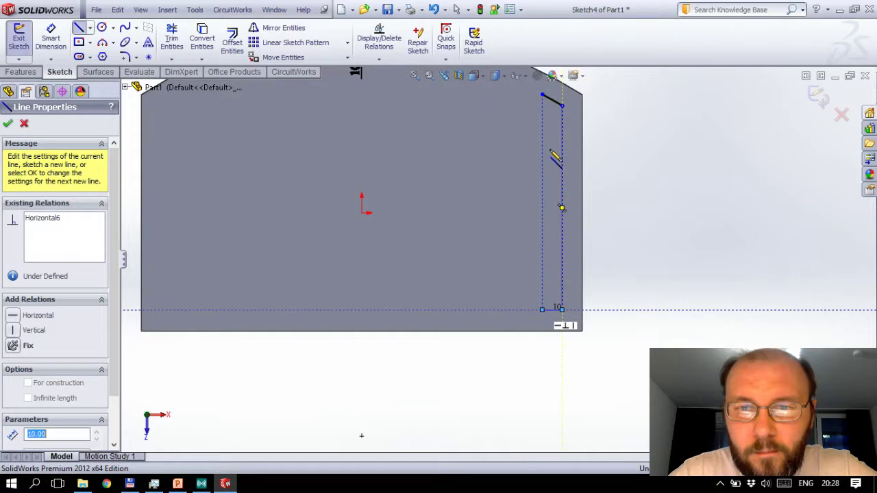
click(542, 95)
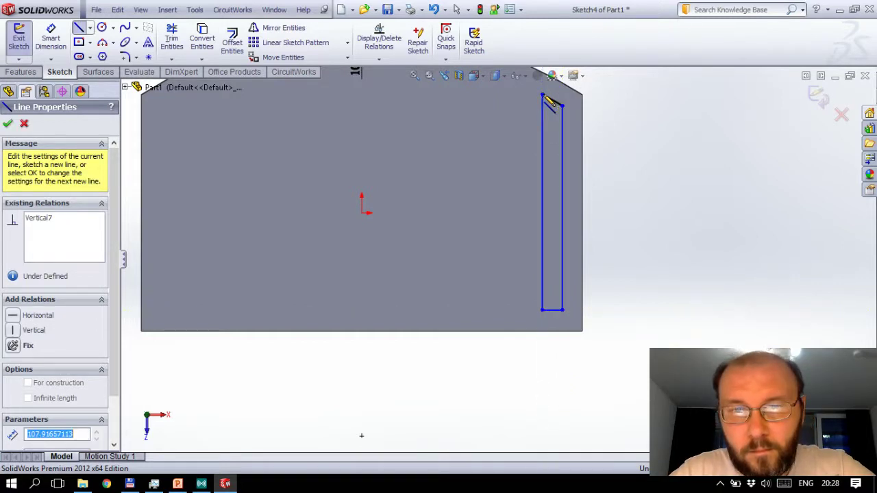
click(562, 104)
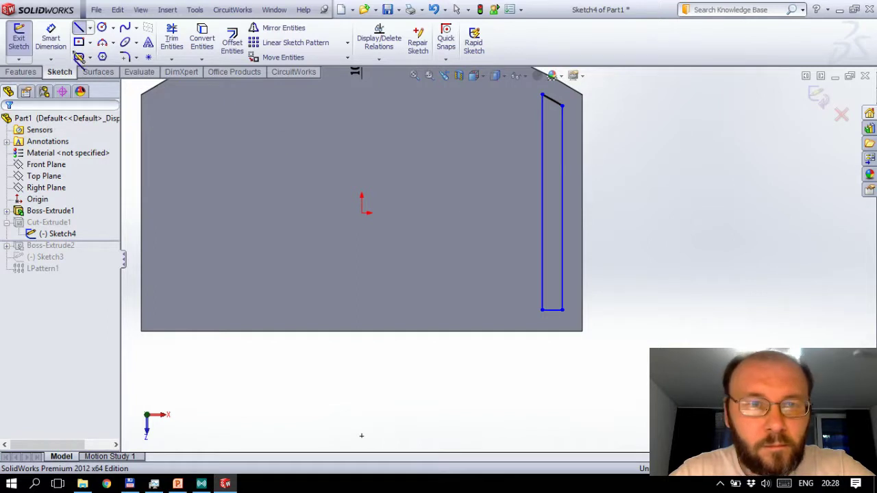
Step: Dimension the slot 10 mm from the plate's right edge
click(51, 37)
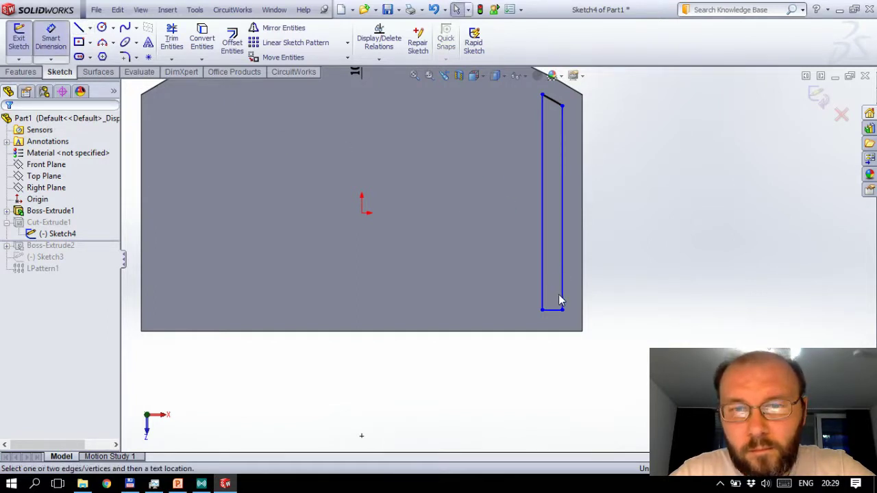
key(Escape)
click(562, 293)
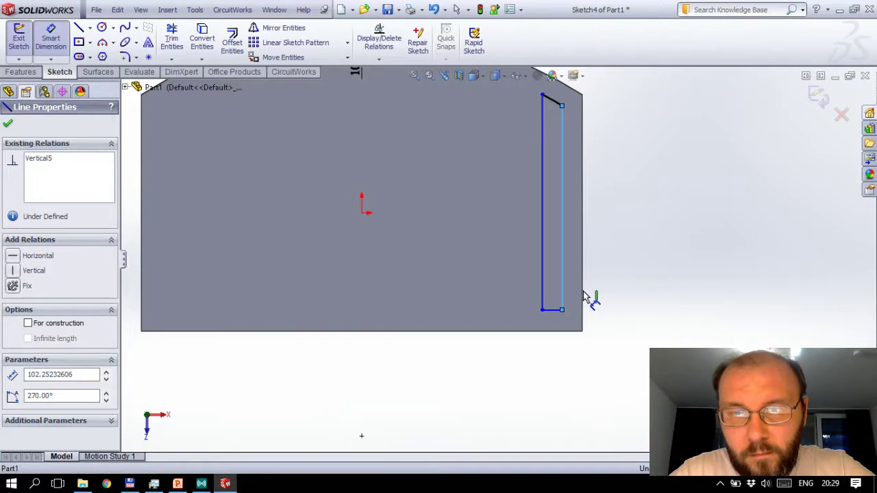
key(d)
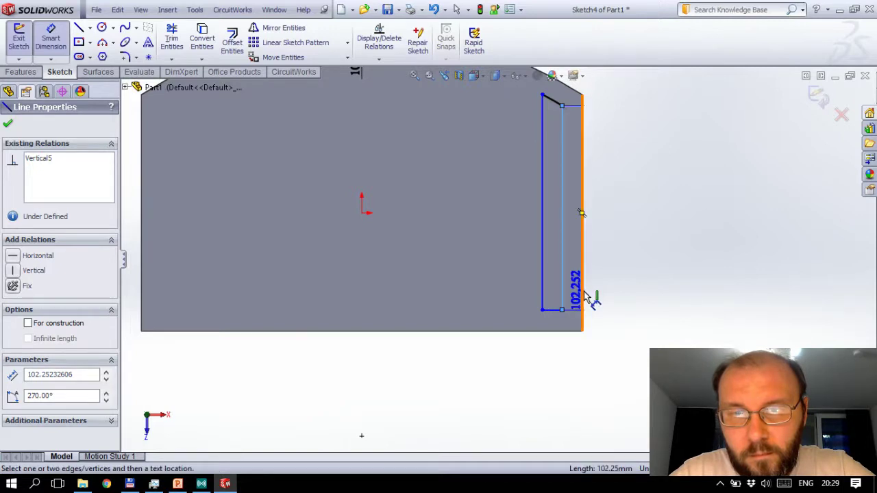
key(Escape)
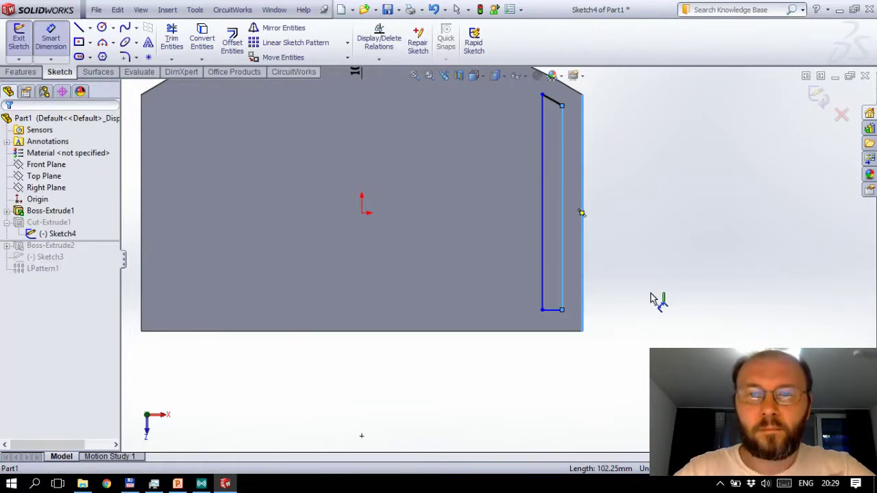
click(614, 300)
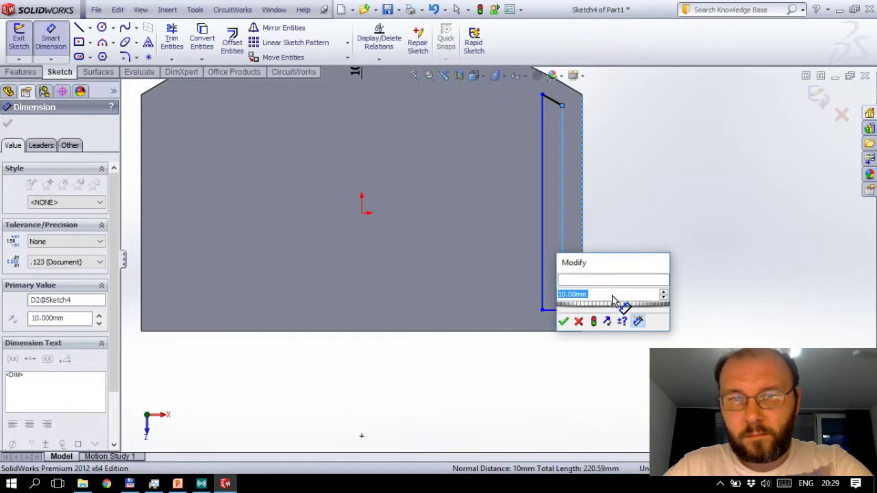
key(Return)
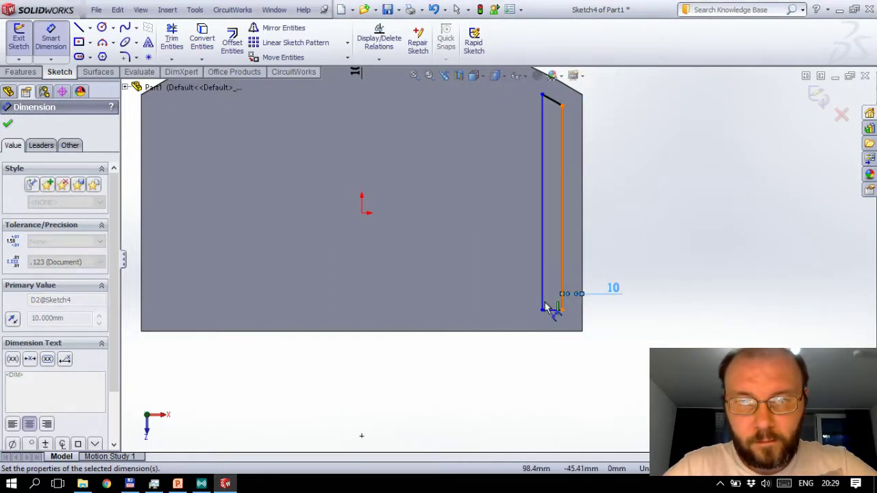
Step: Set the slot width to 10 mm and its bottom 10 mm above the plate's bottom edge
click(541, 305)
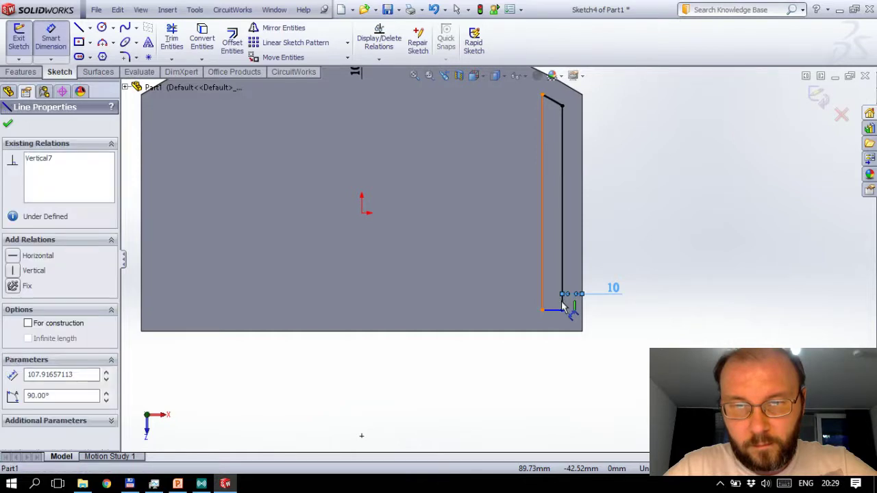
click(561, 305)
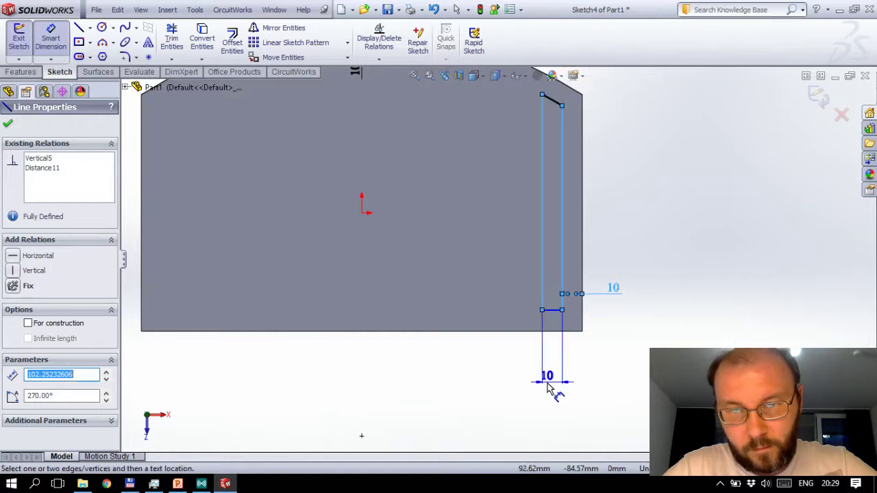
click(548, 387)
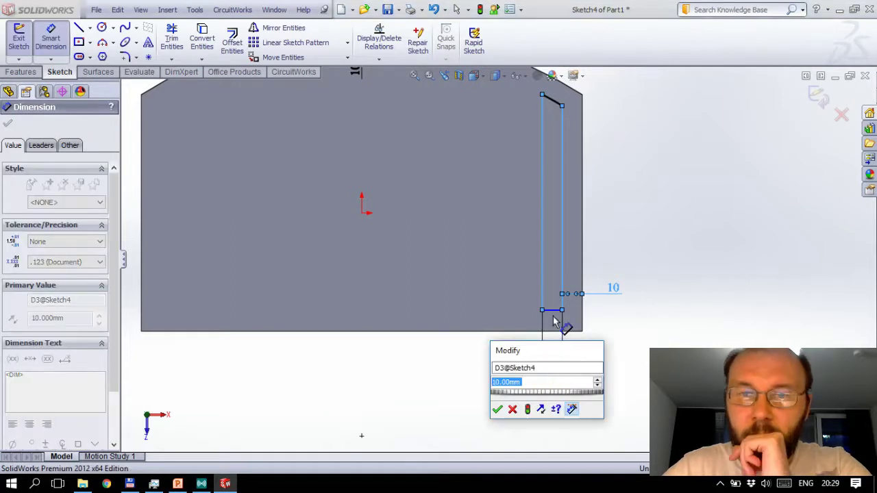
key(Return)
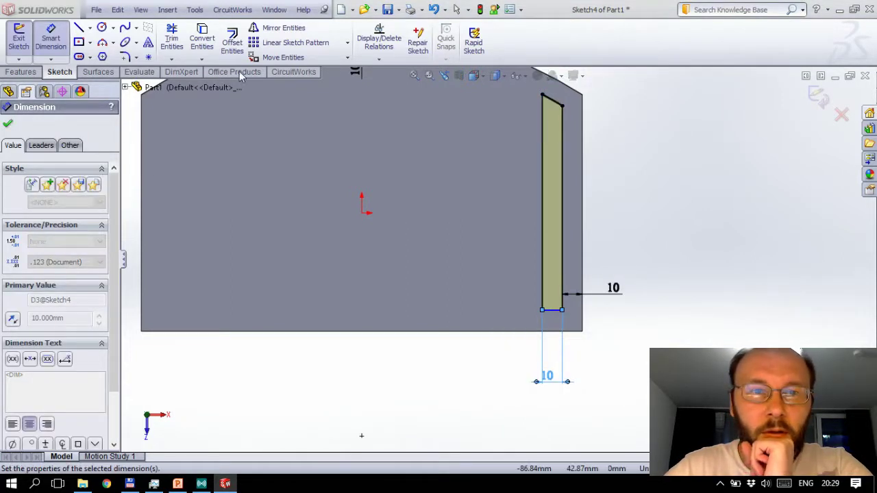
click(555, 312)
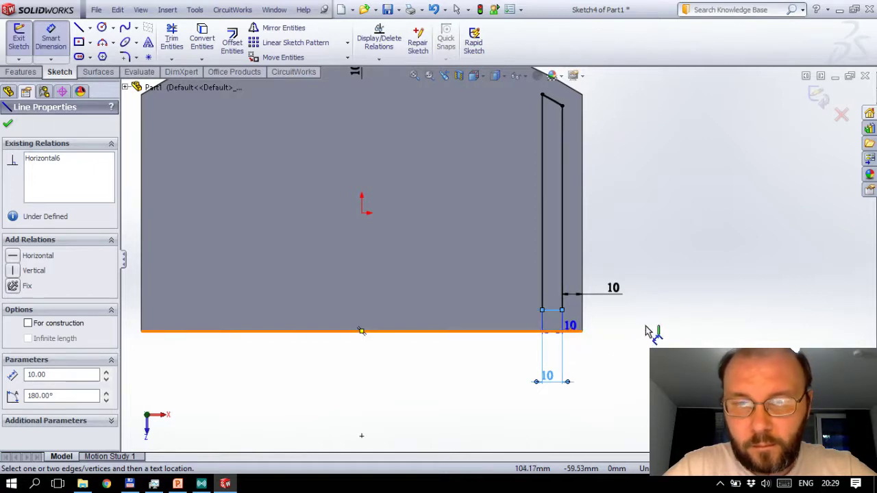
key(Escape)
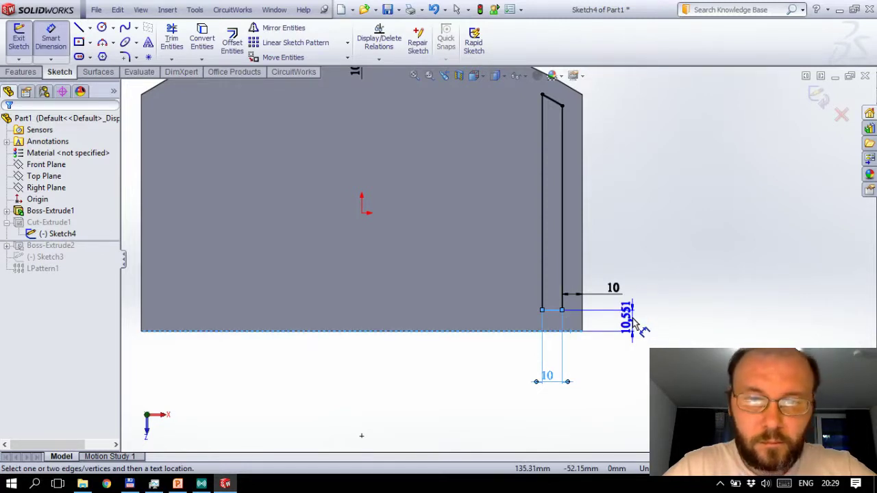
click(633, 324)
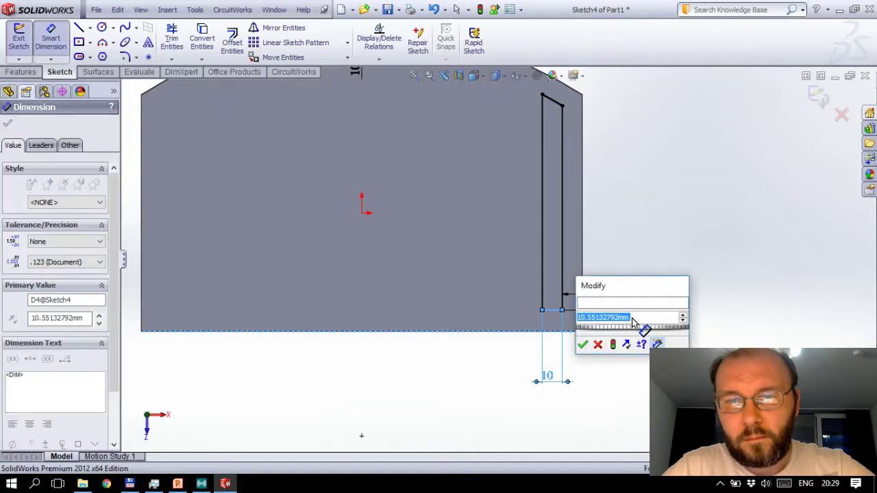
click(582, 344)
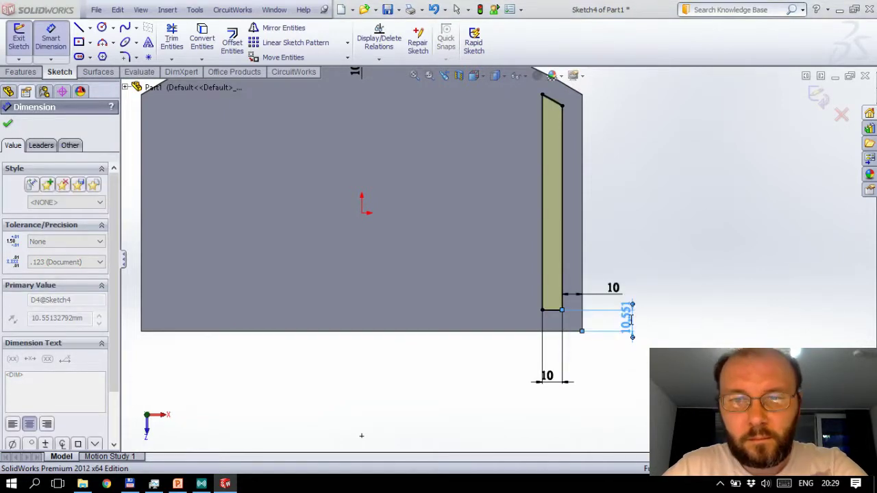
Step: Close the slot sketch so the through-cut rebuilds, and launch the Linear Pattern command
click(815, 101)
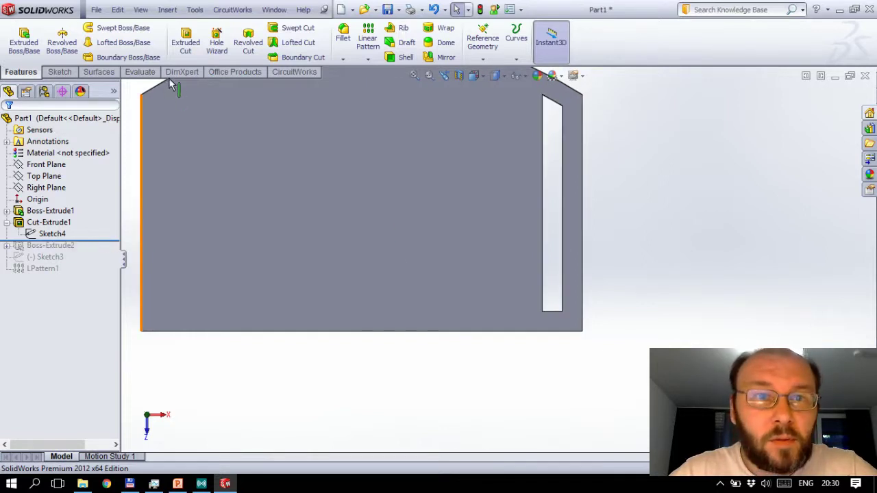
click(368, 40)
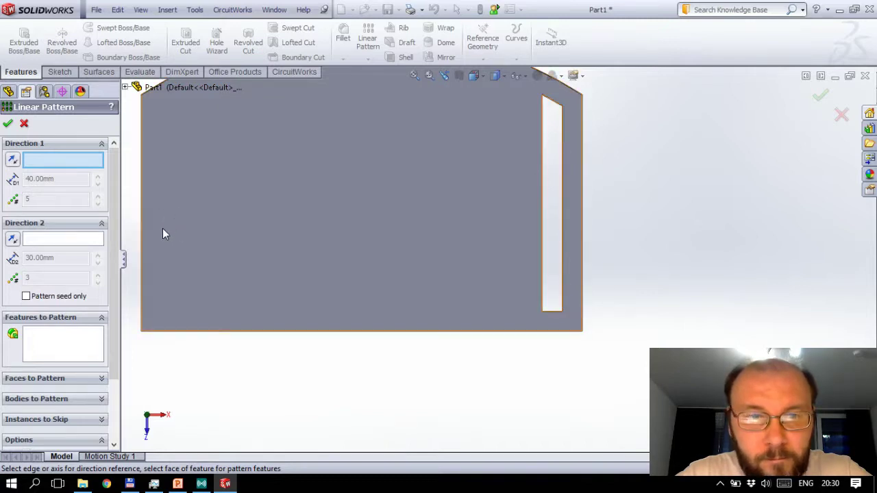
Step: Pattern Cut-Extrude1 along the 10 mm sketch dimension D2@Sketch4 as Direction 1
key(c)
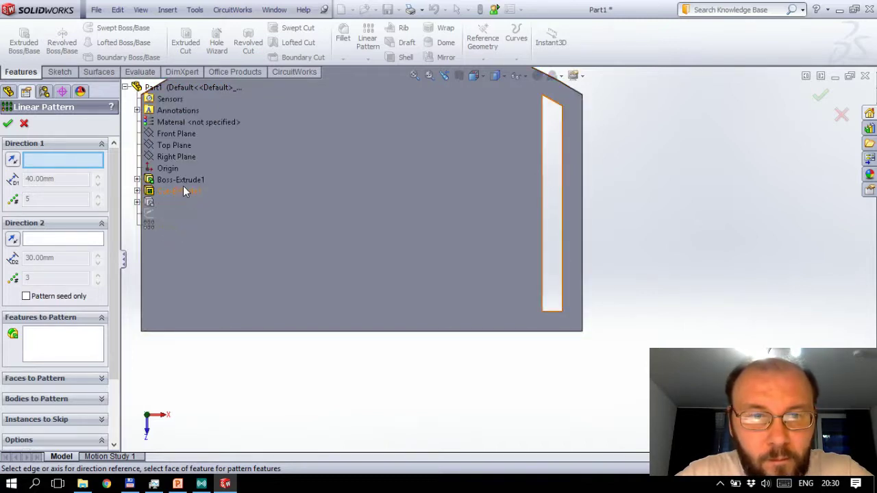
click(137, 191)
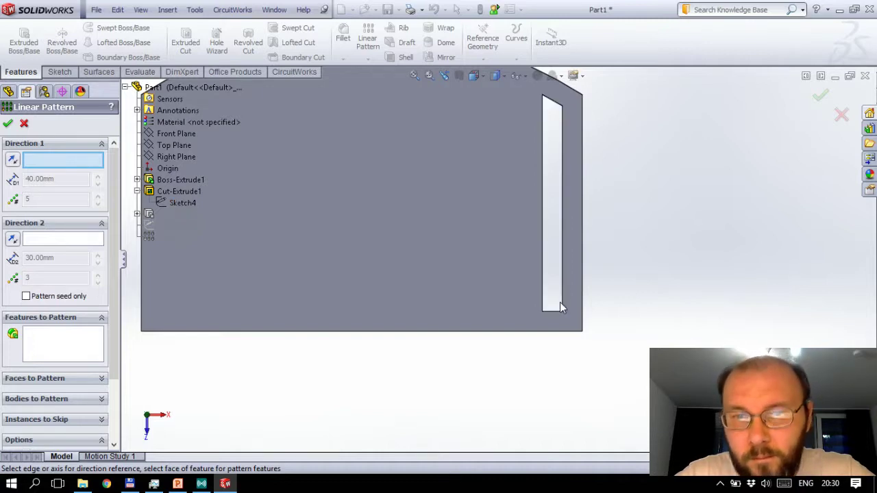
click(179, 203)
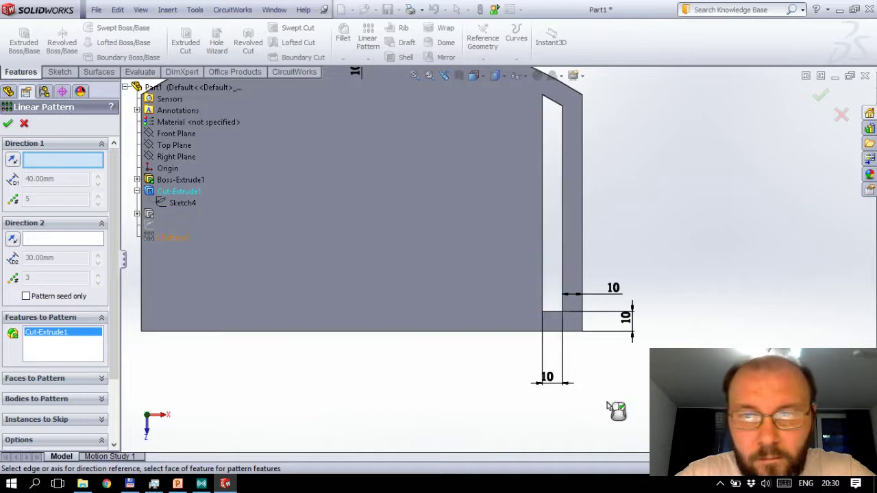
click(615, 298)
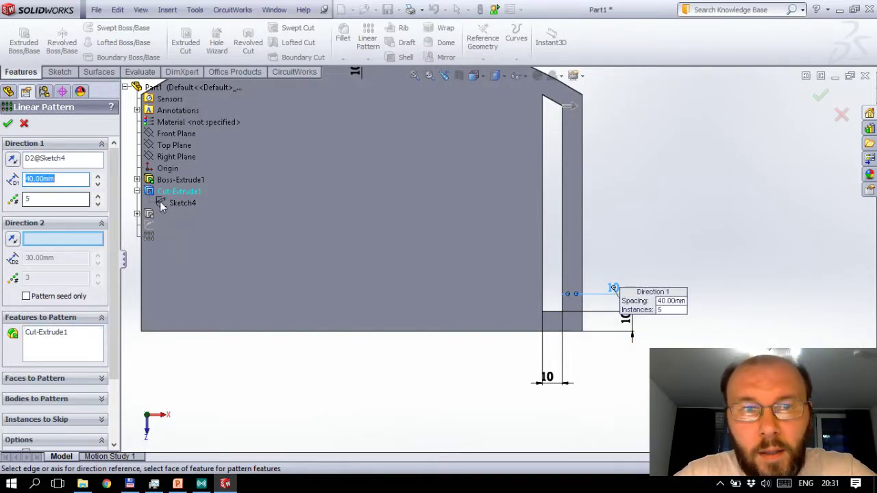
Step: Run the pattern leftward with 20 mm spacing, Vary sketch on and Geometry pattern off
click(12, 159)
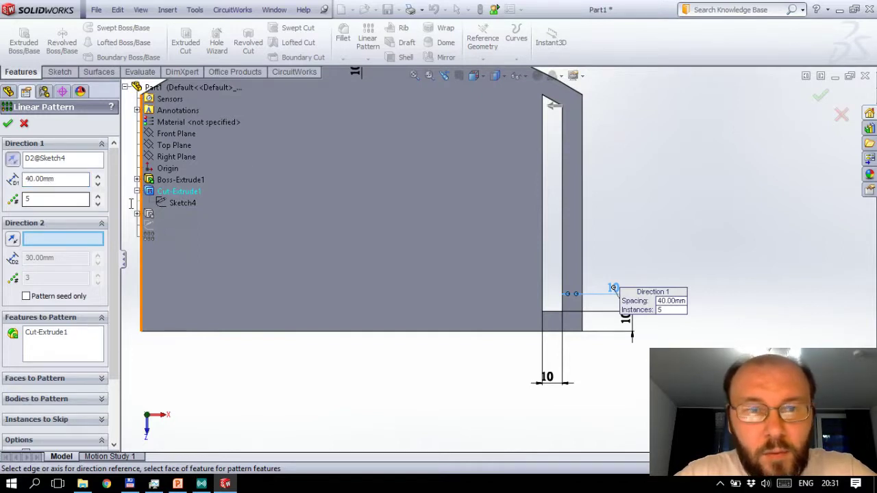
click(98, 184)
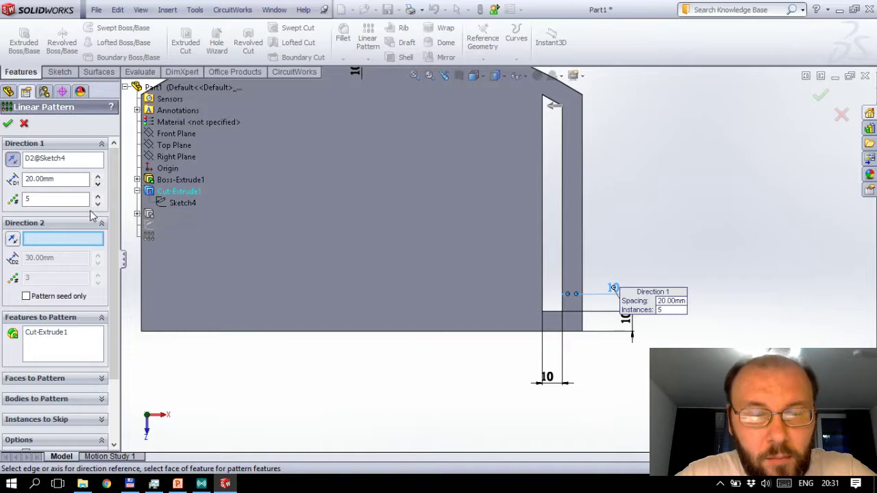
mouse_move(115, 251)
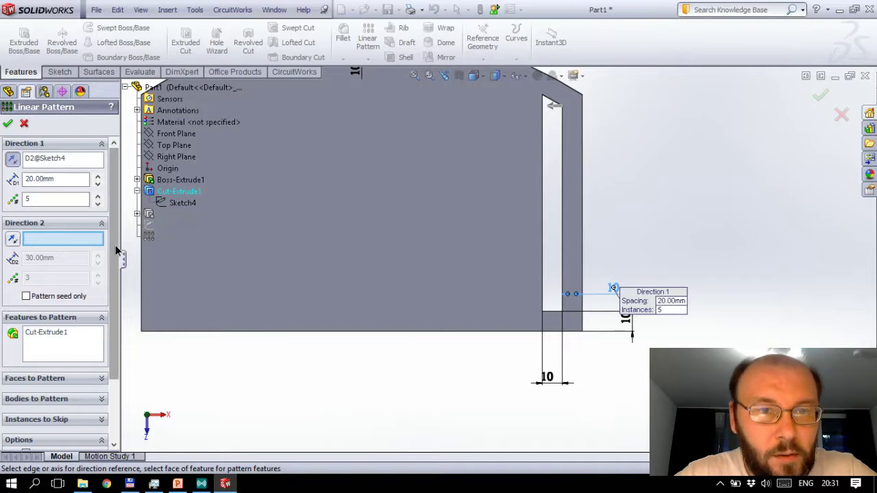
drag(117, 251, 118, 338)
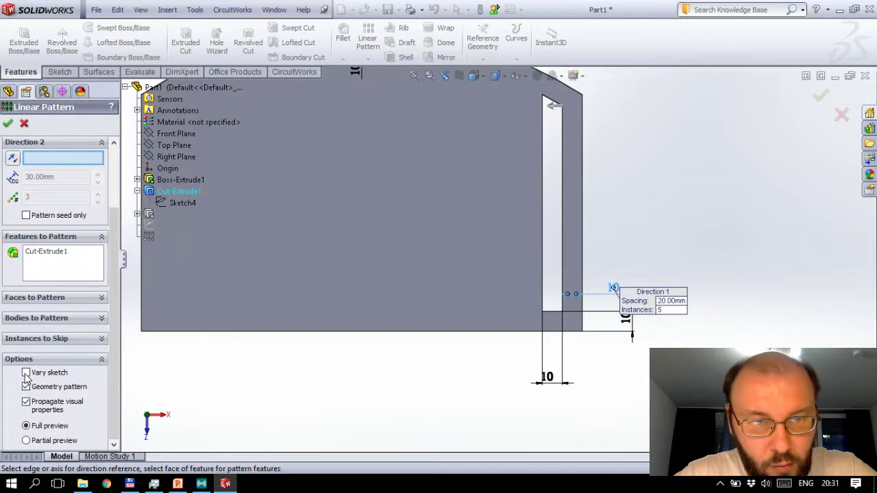
click(27, 374)
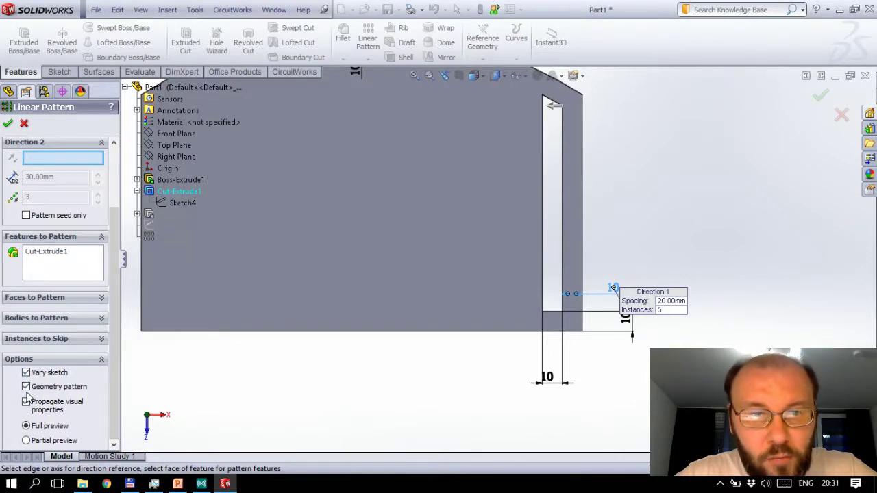
click(26, 387)
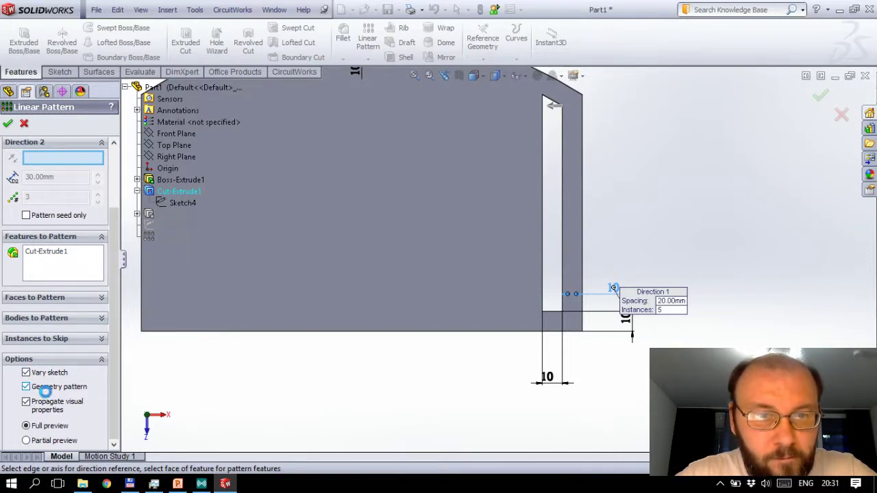
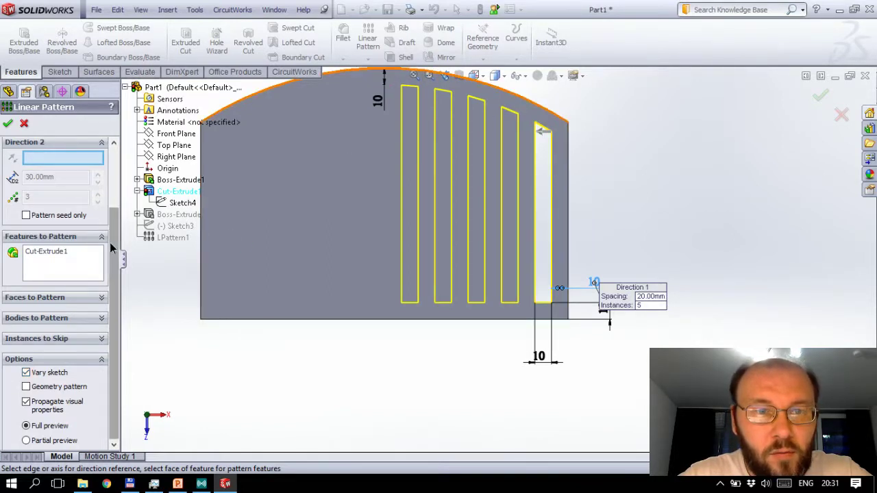
Step: Raise the linear pattern's Direction 1 instances to 10 and accept it as LPattern2
scroll(110, 239, up, 3)
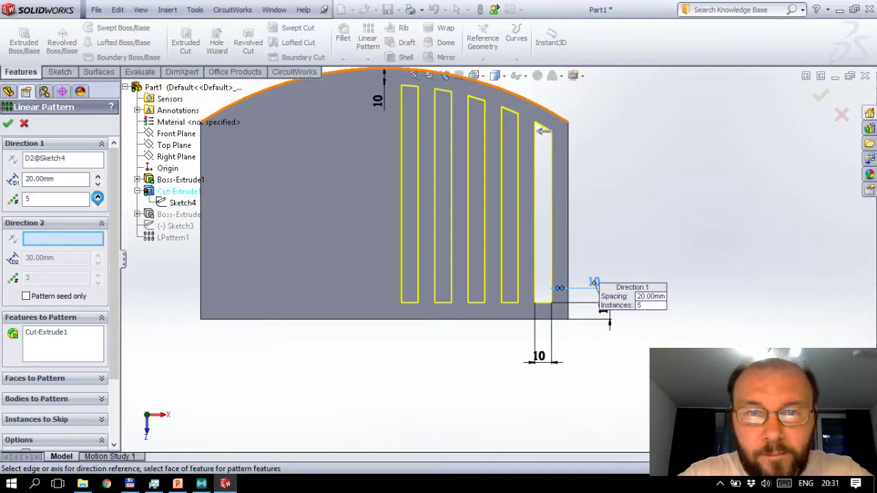
click(97, 196)
click(97, 195)
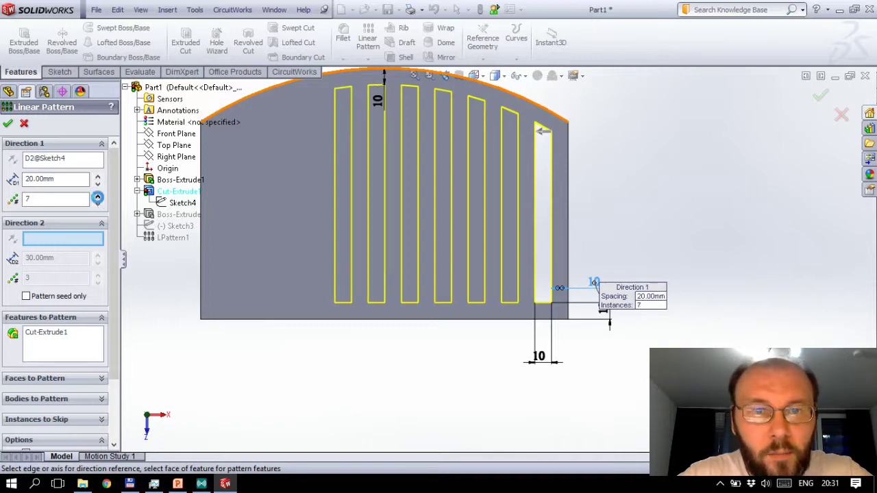
click(97, 195)
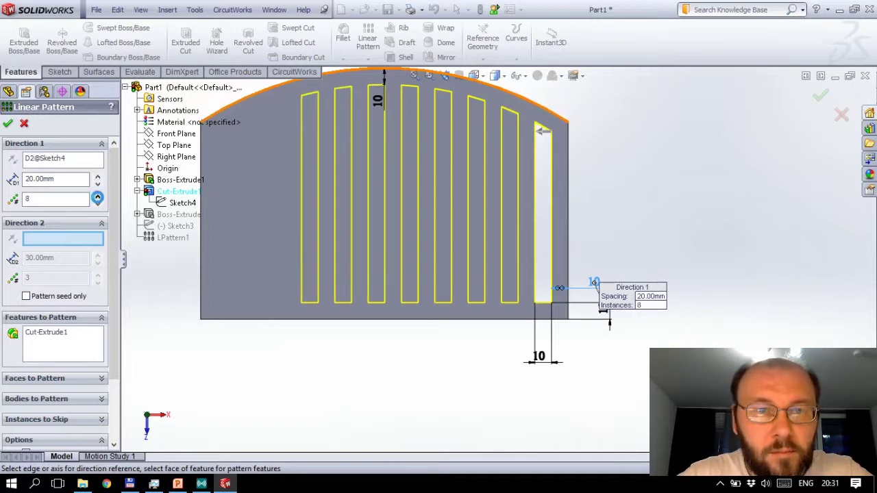
click(97, 196)
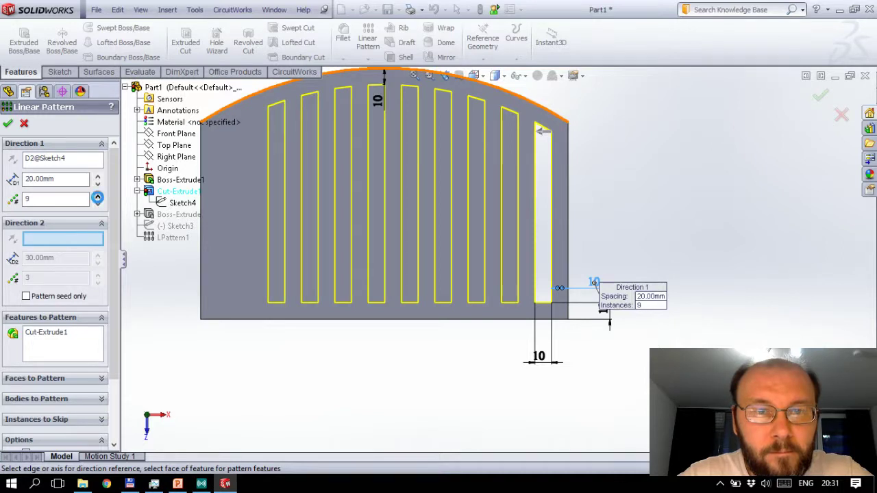
click(98, 195)
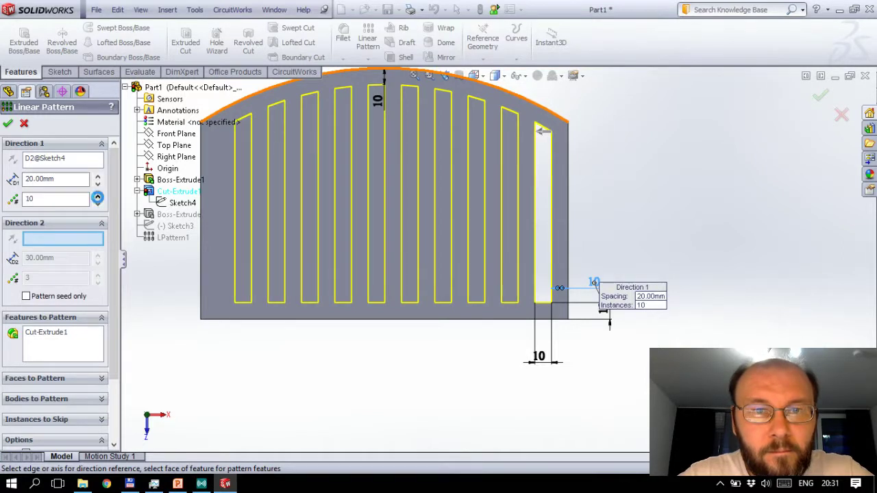
click(97, 195)
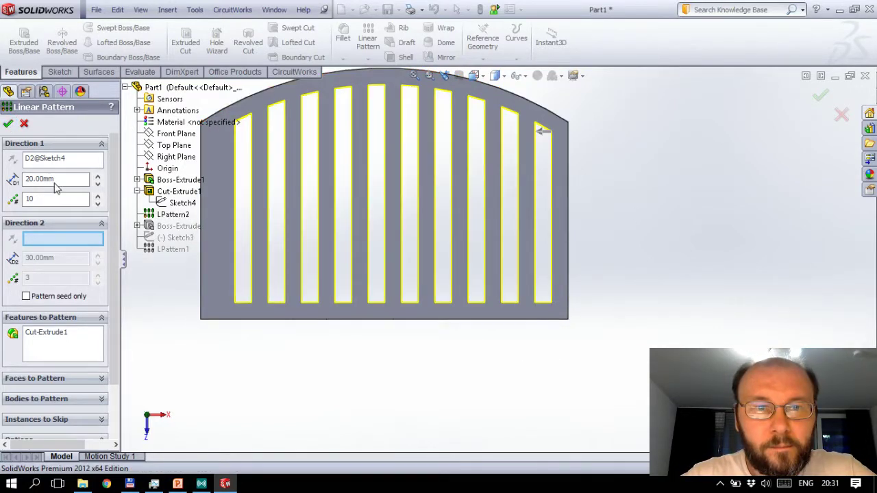
key(Return)
key(Escape)
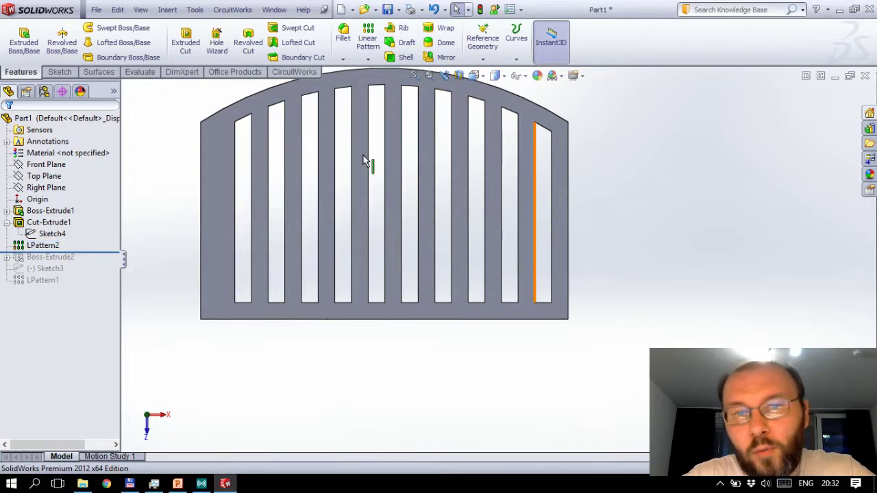
click(40, 248)
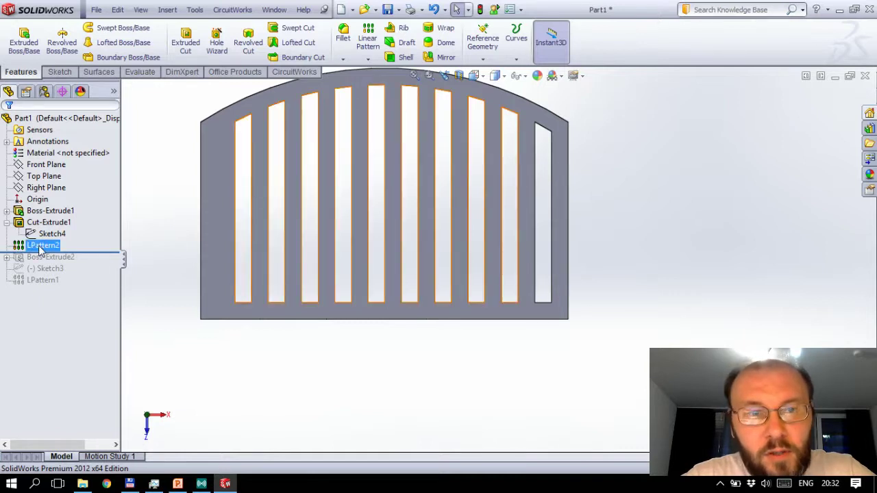
click(40, 248)
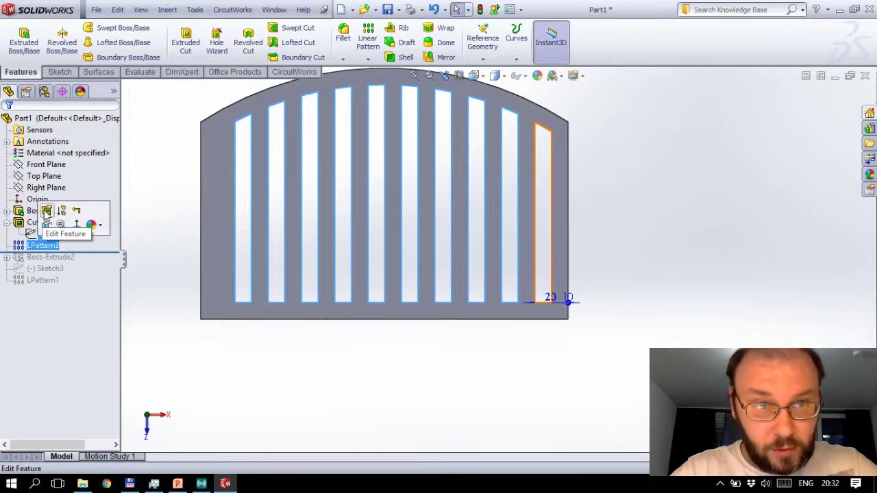
click(46, 212)
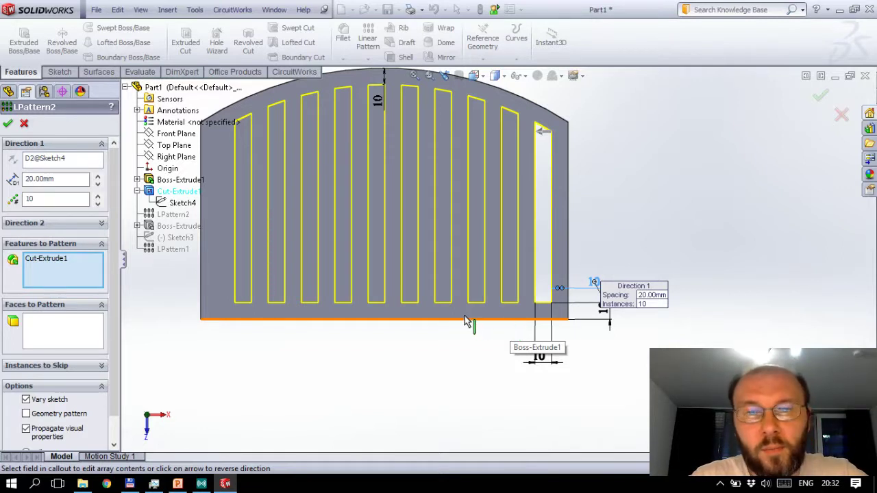
click(60, 160)
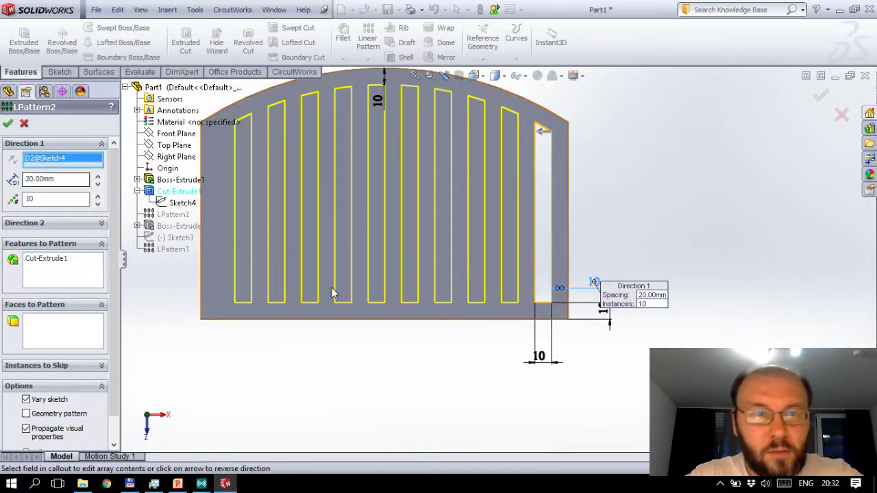
key(Delete)
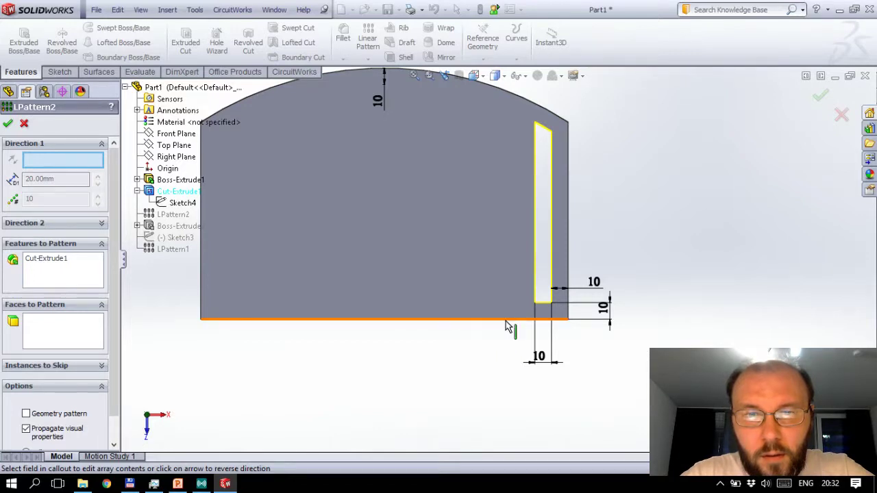
click(506, 320)
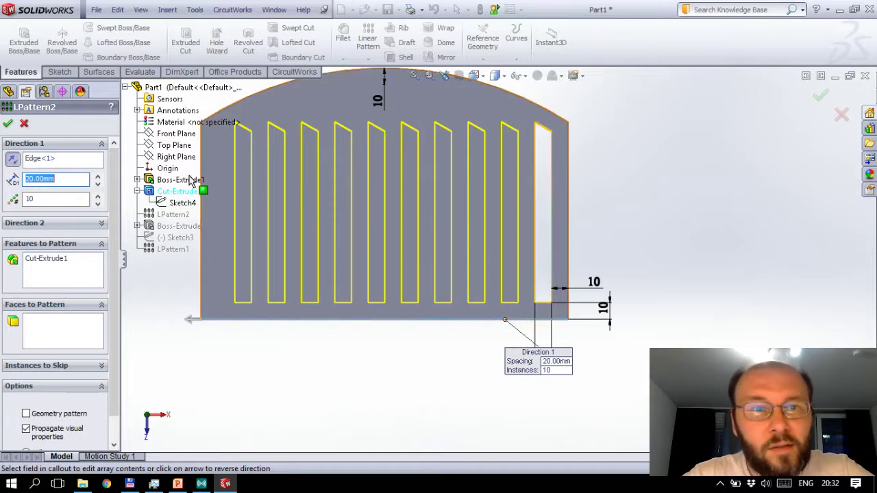
click(68, 158)
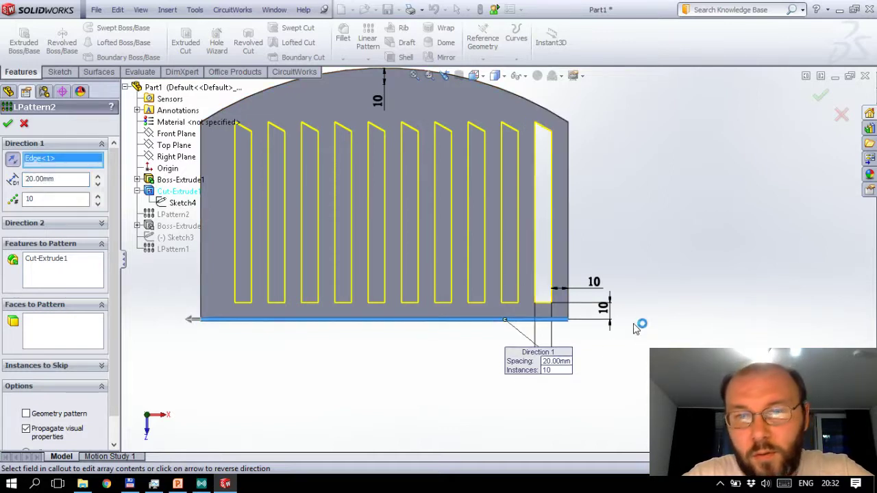
click(595, 290)
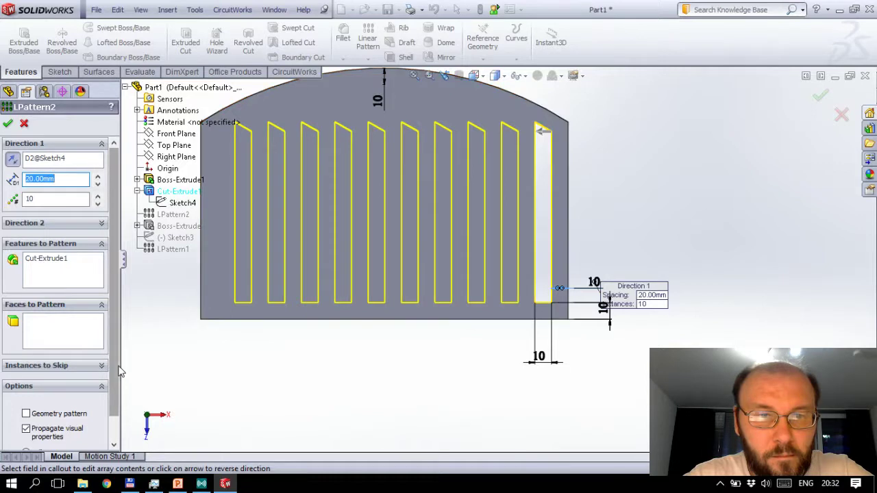
scroll(115, 404, down, 1)
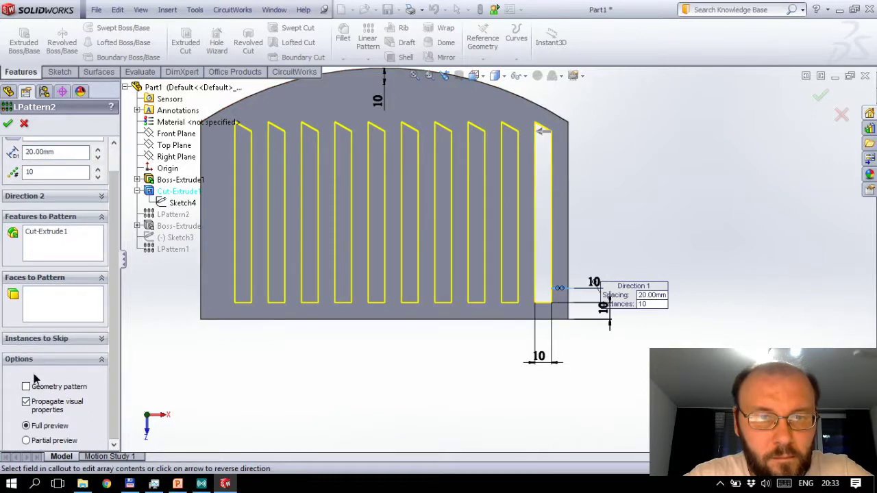
scroll(118, 278, up, 1)
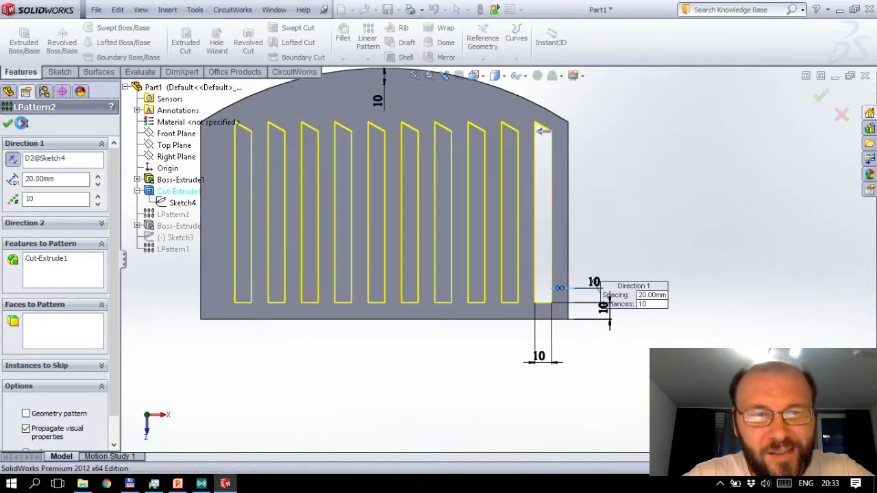
key(Return)
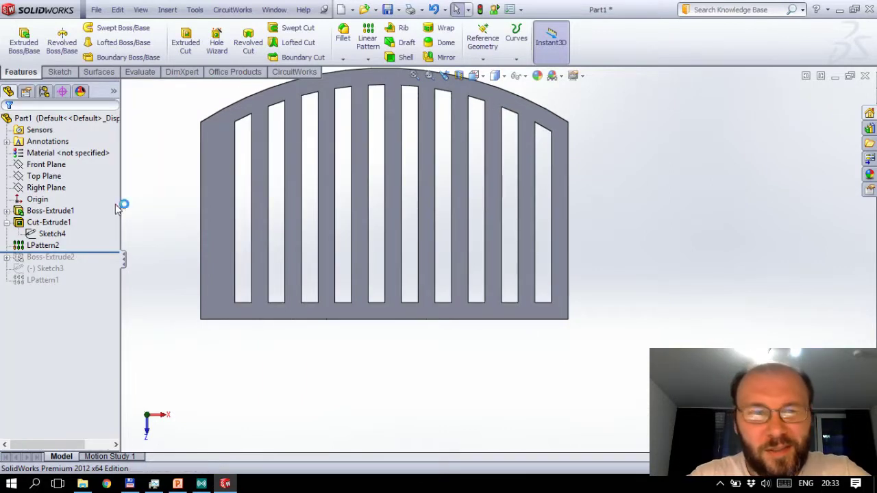
Step: Leave the slotted plate and bring up lecture slide 'Лінійний масив зі зміною елементу'
click(30, 258)
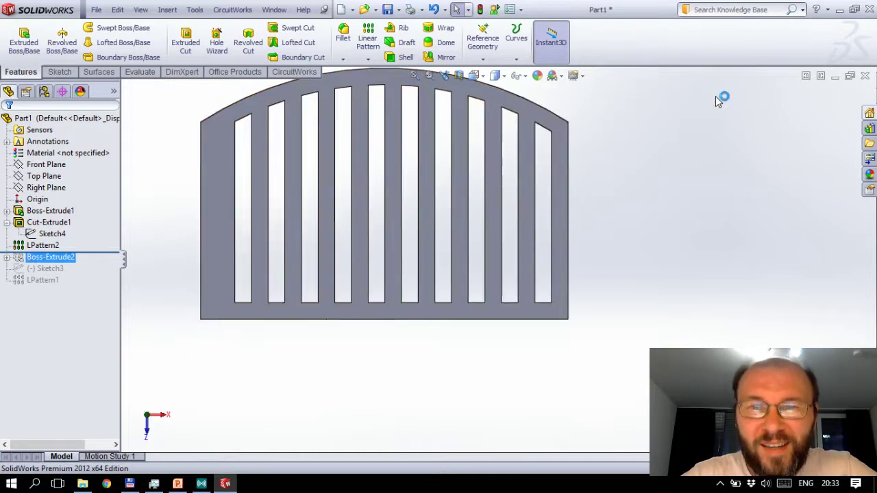
click(639, 253)
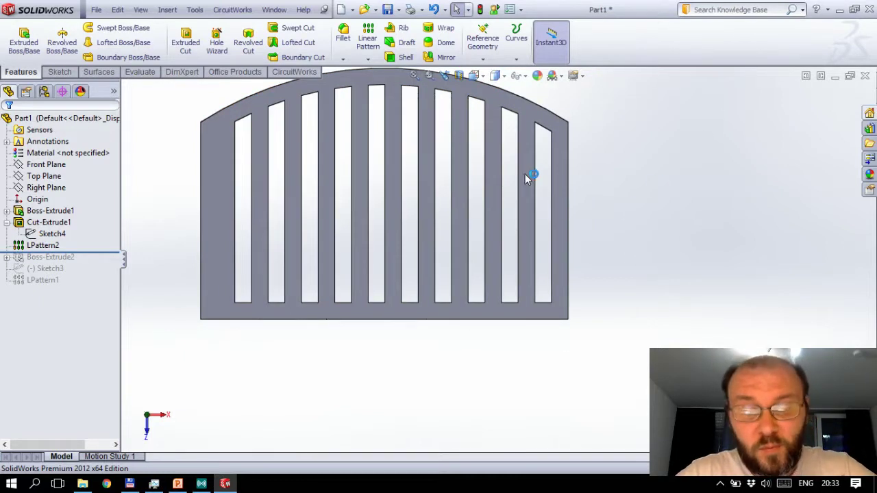
key(alt+Tab)
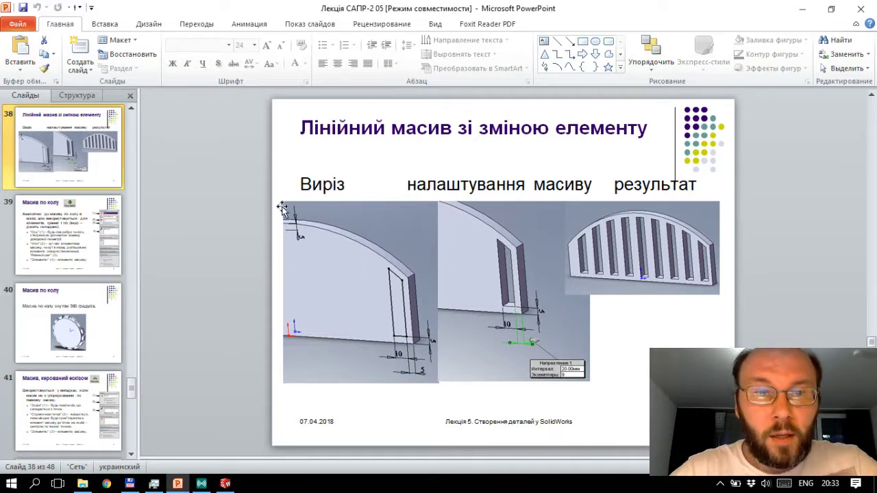
Step: Show the circular pattern slides 39 and 40, then return to SolidWorks
click(66, 240)
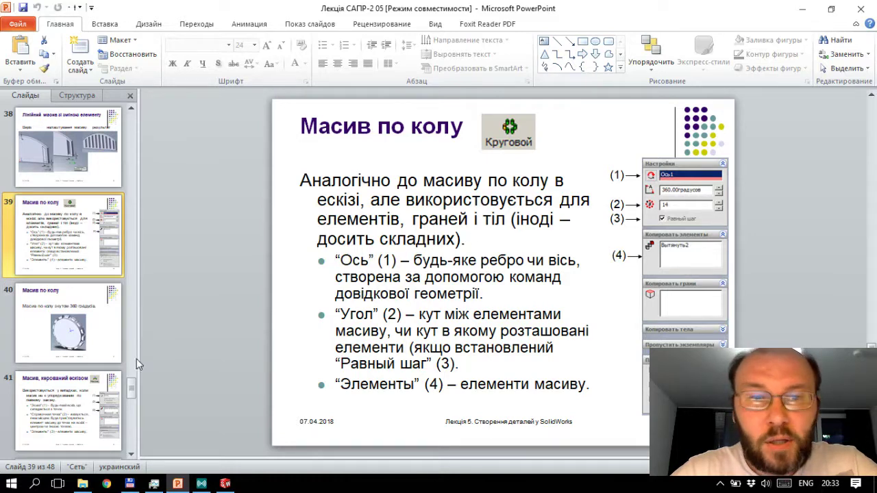
click(103, 342)
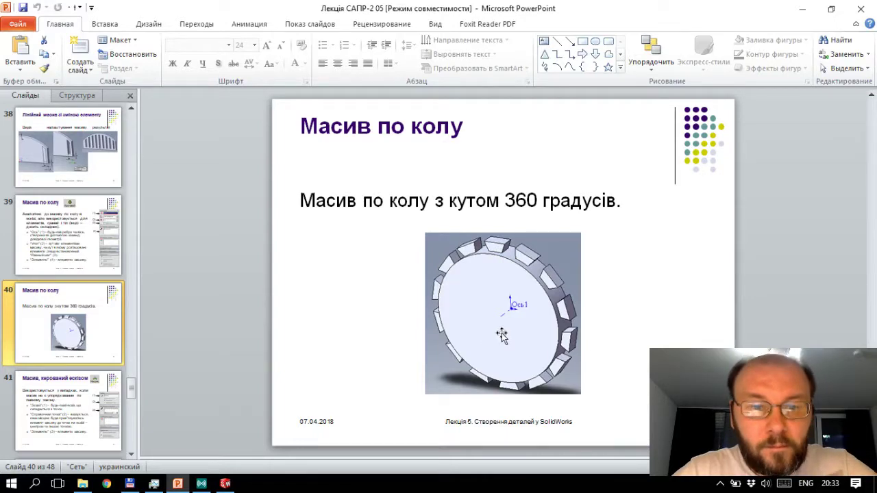
key(alt+Tab)
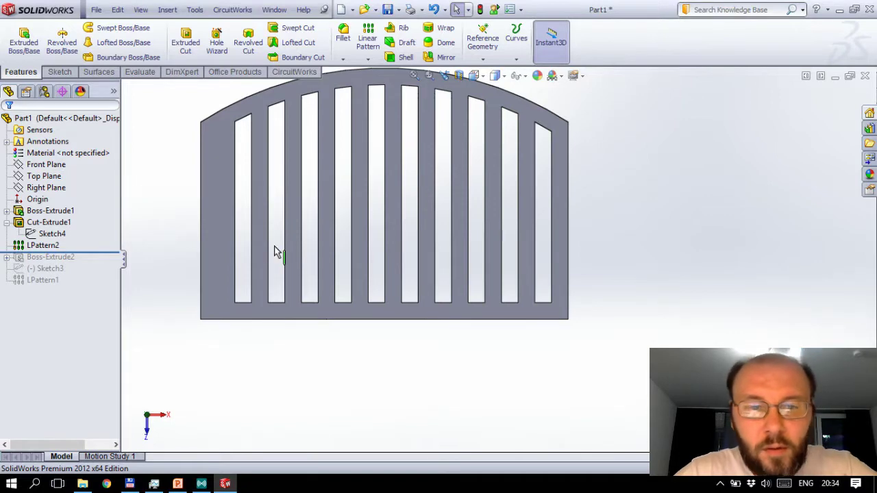
Step: Create a new part document and start an Extruded Boss/Base sketch
key(ctrl+n)
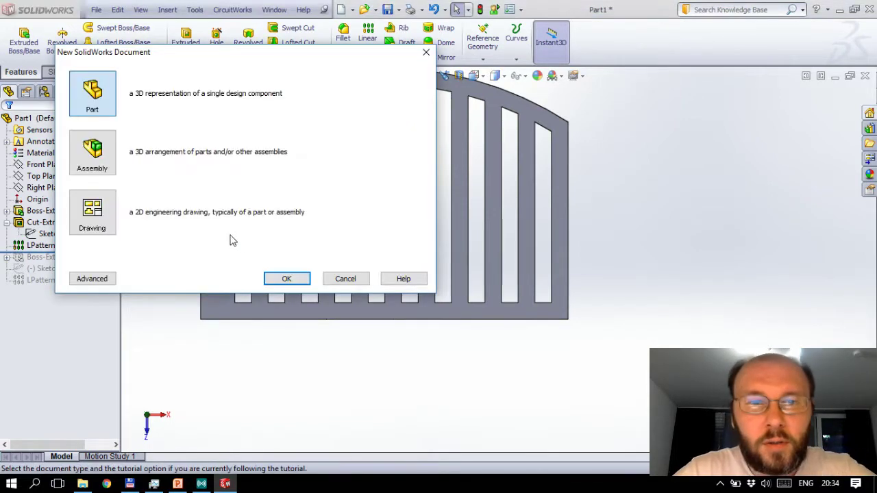
click(285, 278)
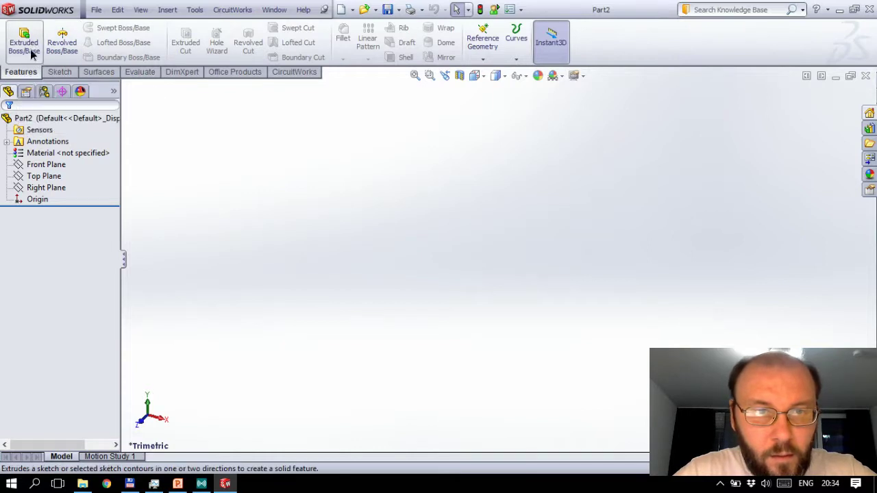
click(31, 55)
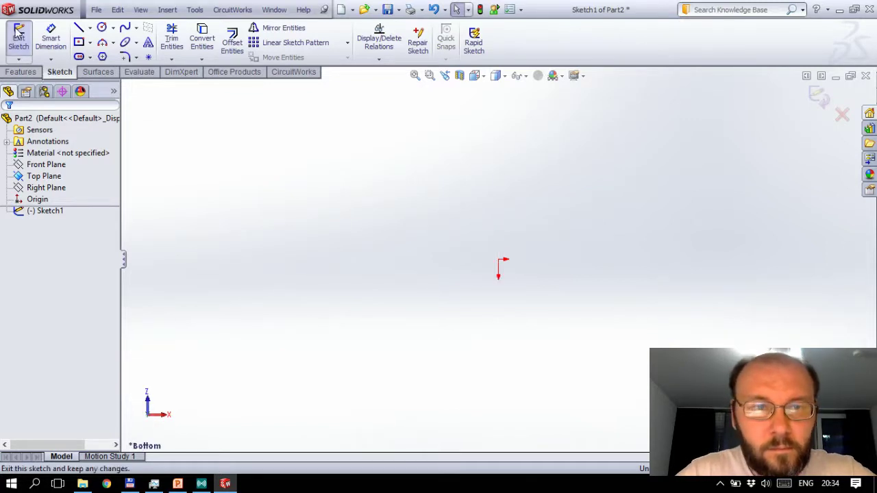
Step: Sketch a circle centred on the origin with a radius of about 90.6 mm
click(101, 29)
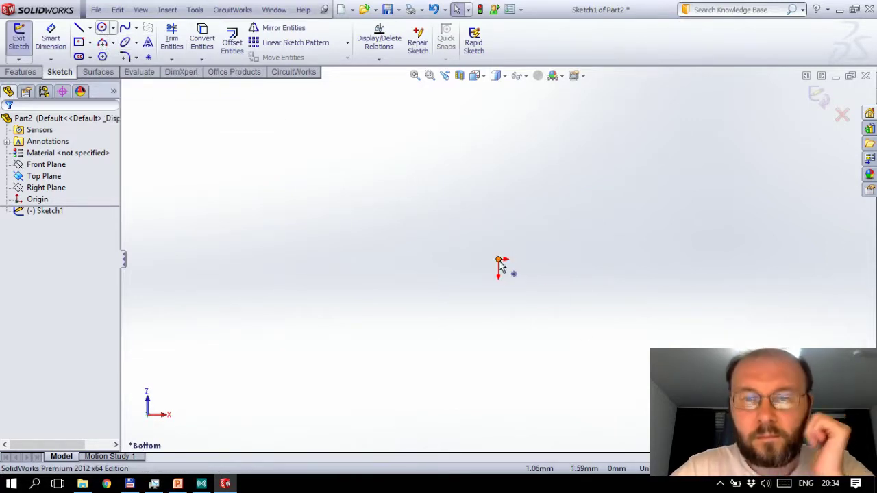
key(Escape)
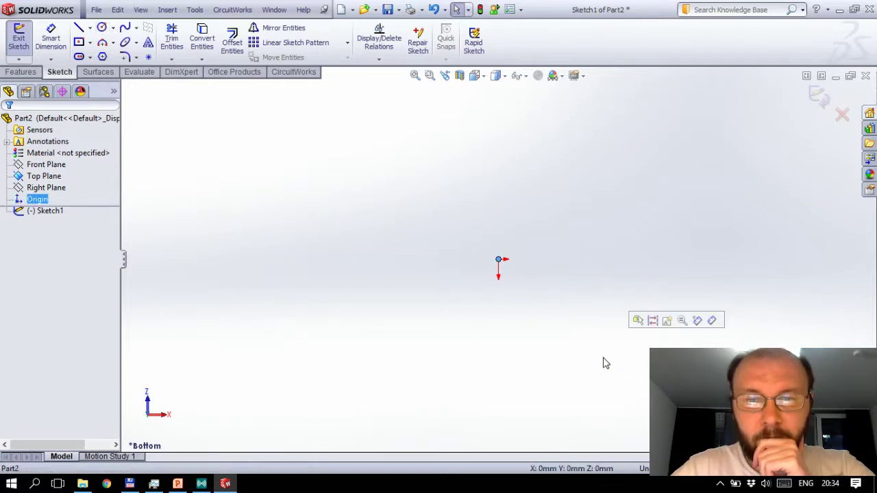
click(102, 27)
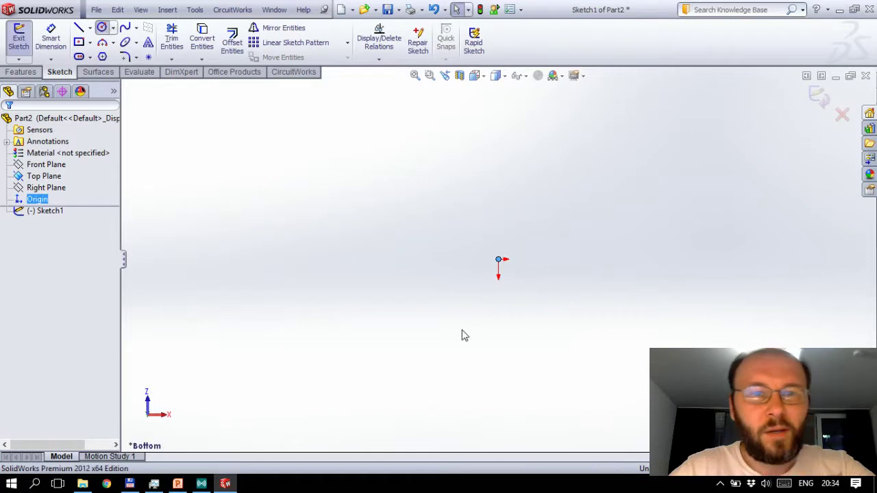
click(499, 260)
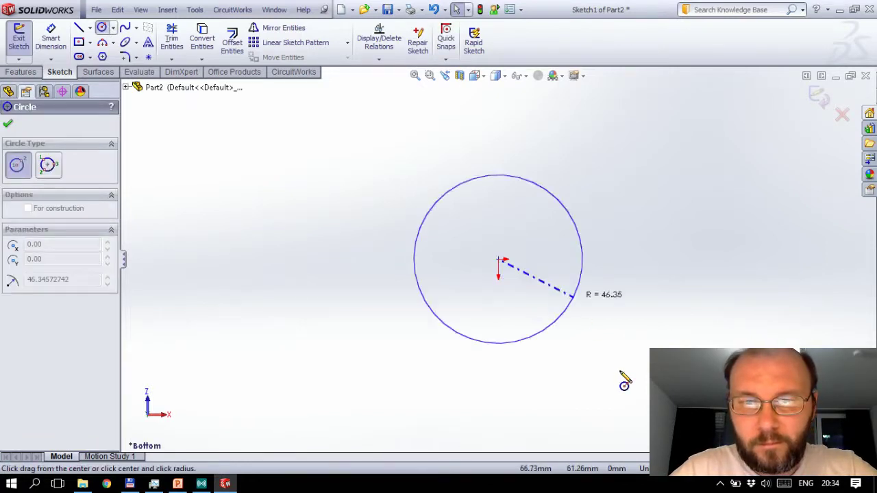
click(620, 365)
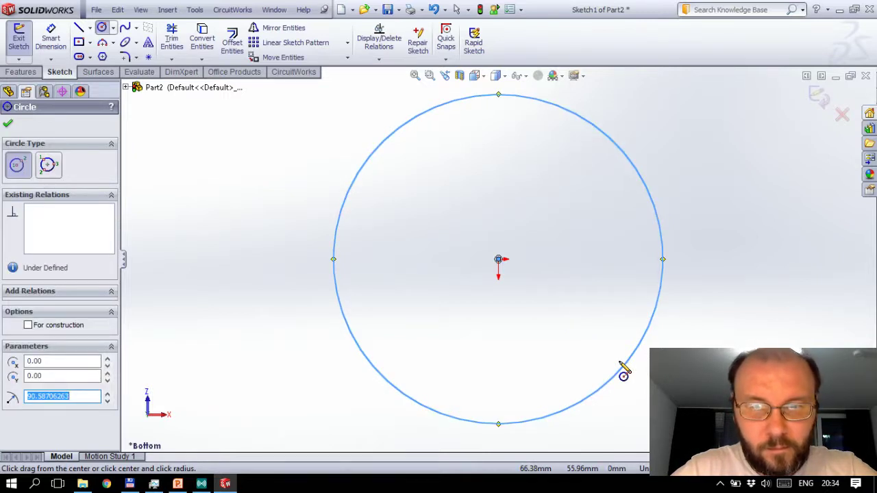
key(Escape)
key(Escape)
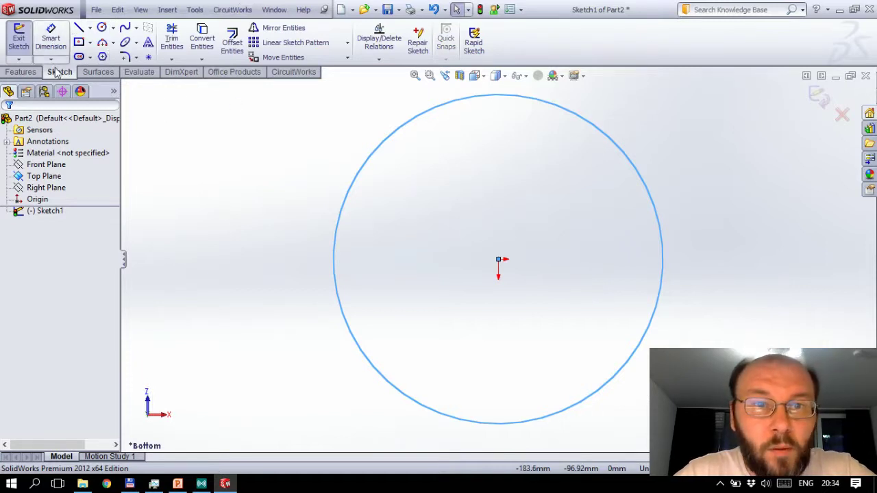
Step: Extrude the circle Blind 10 mm into the Boss-Extrude1 disc
click(75, 118)
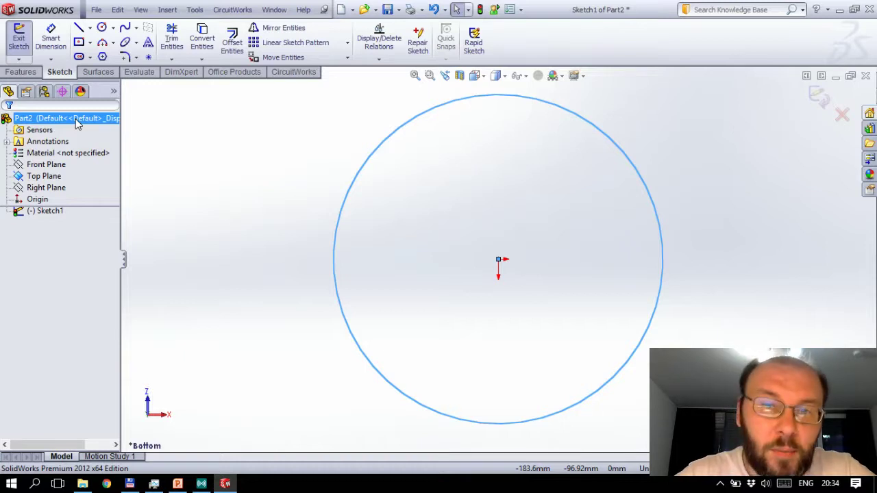
click(109, 143)
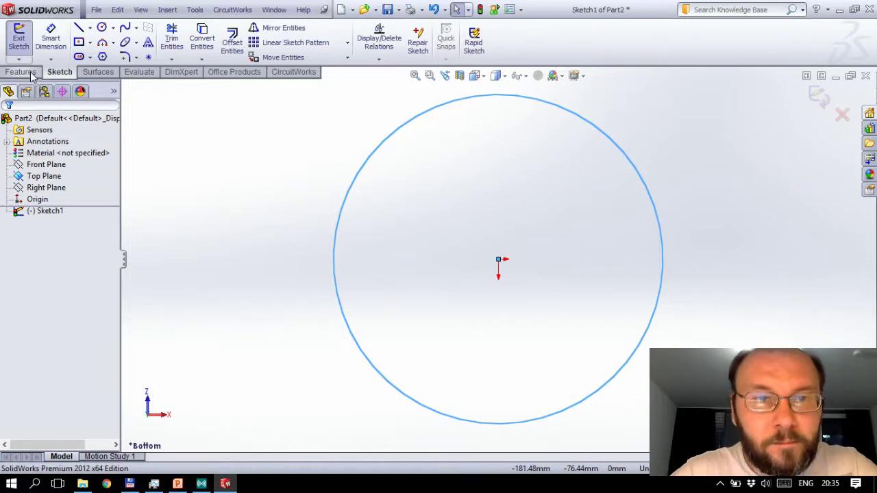
click(19, 38)
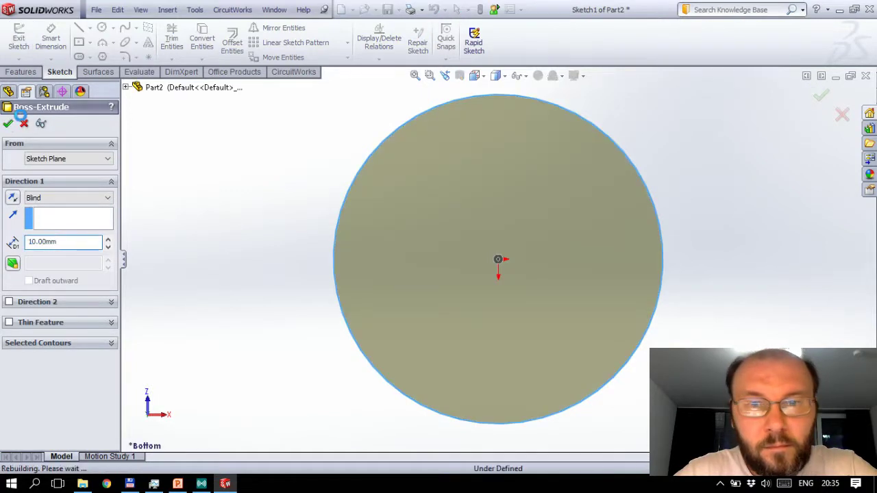
key(Return)
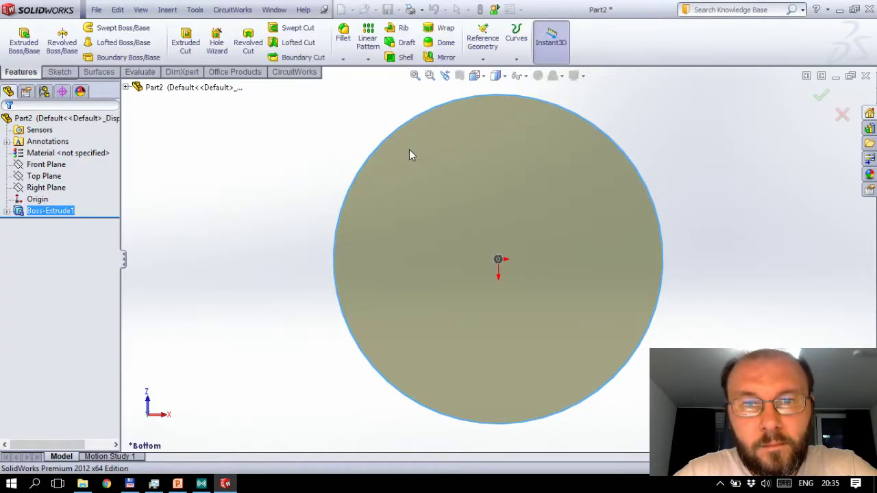
Step: Start a new sketch on the disc's flat face
click(61, 73)
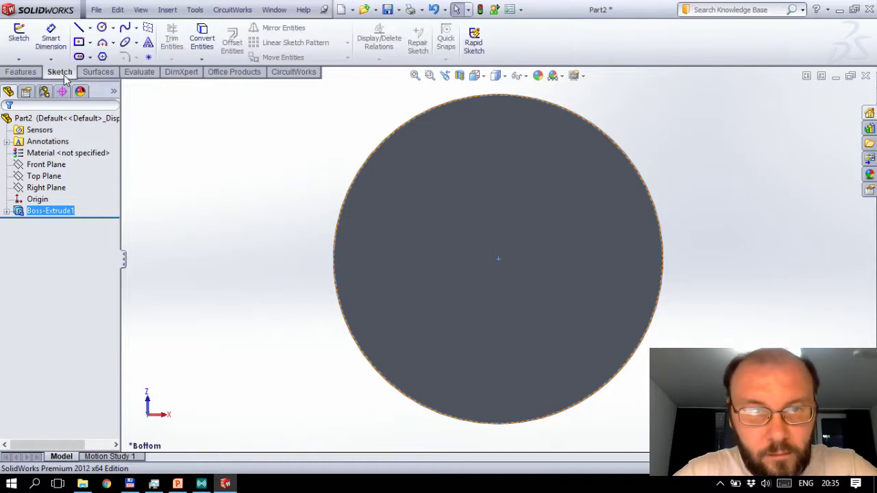
click(19, 33)
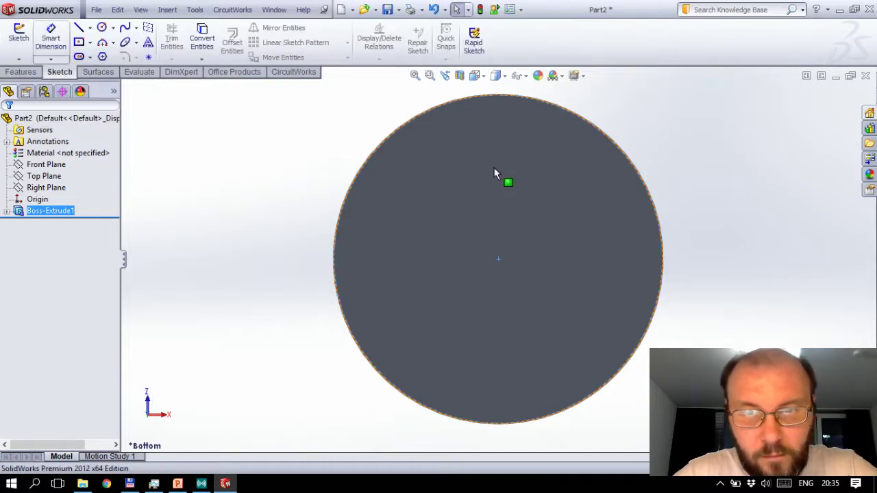
click(19, 40)
Step: In Sketch2, offset the disc's edge 10 mm outward as a circle
click(19, 53)
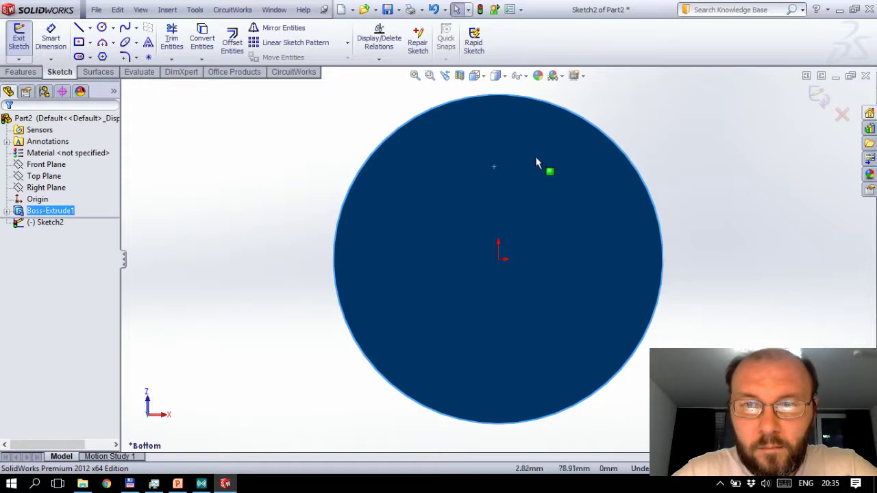
key(z)
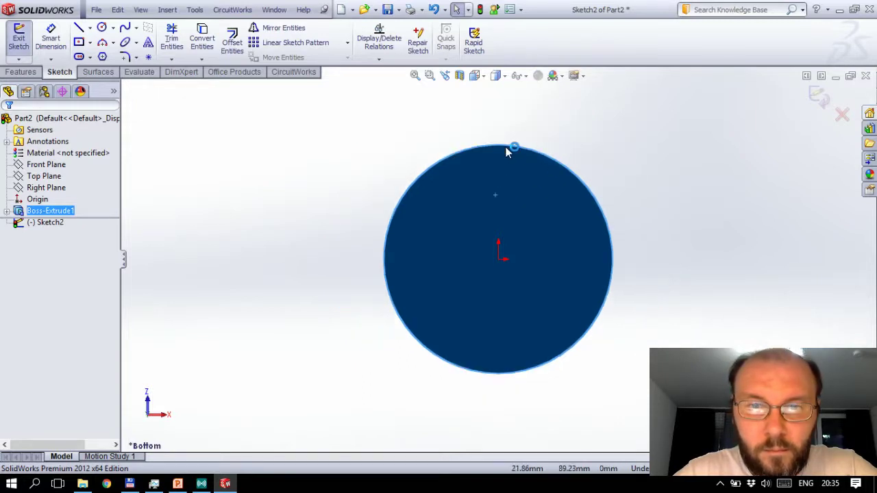
scroll(506, 152, down, 1)
scroll(508, 155, down, 1)
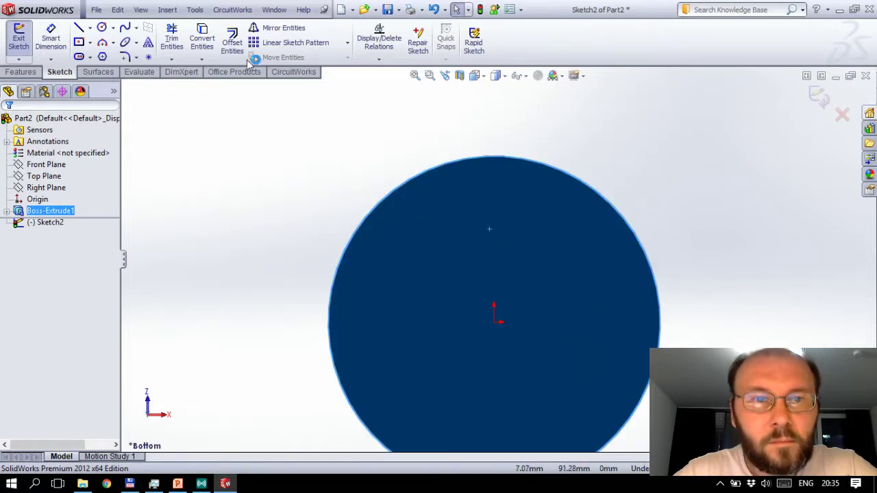
click(232, 42)
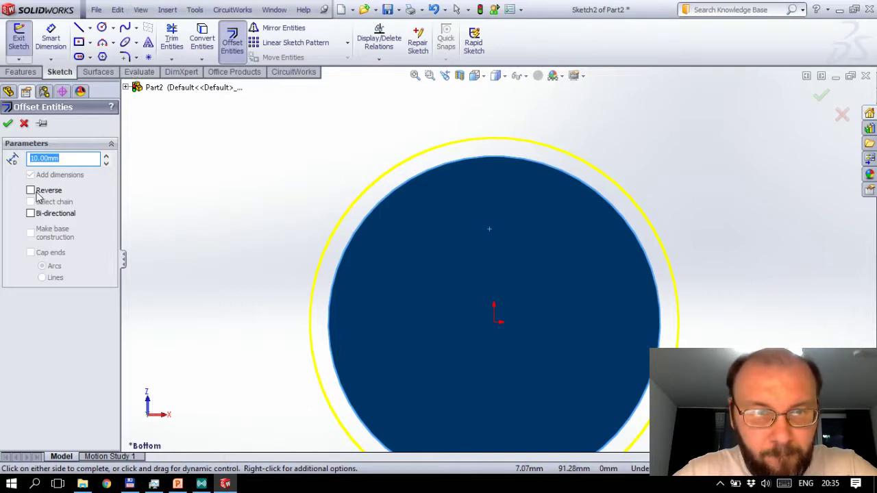
click(7, 124)
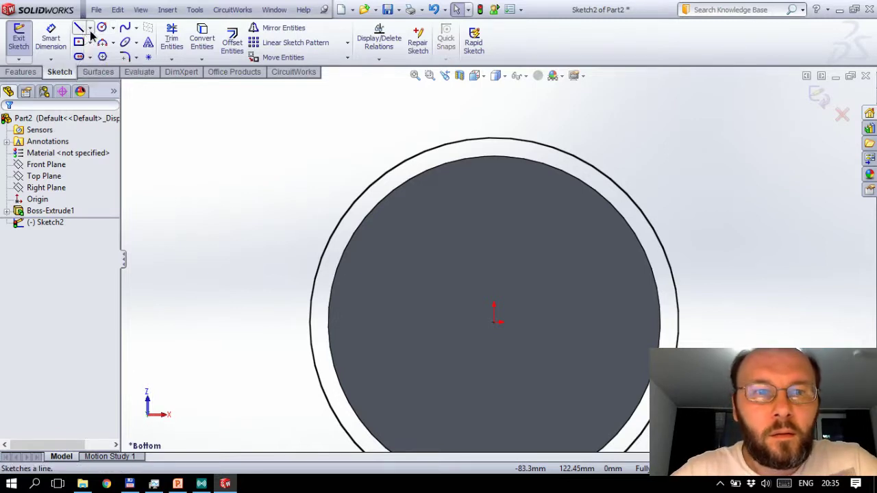
Step: Draw a vertical centerline from the disc centre to the outer circle's top
click(90, 29)
click(106, 53)
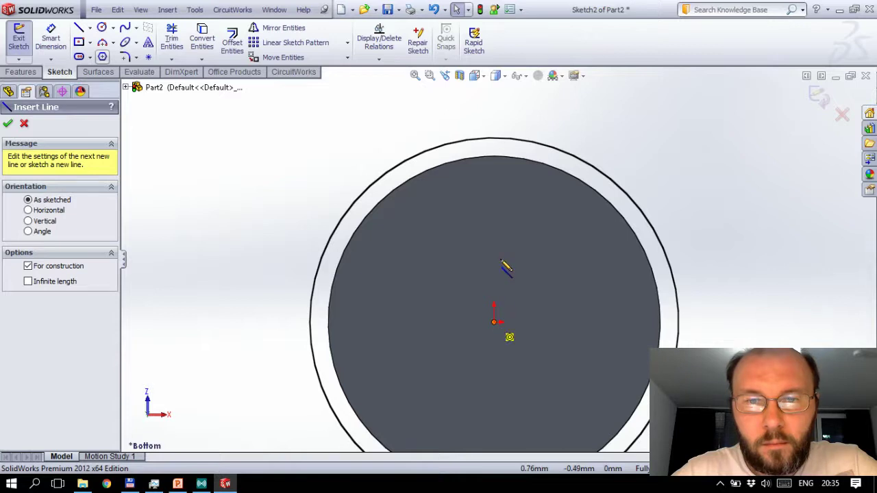
click(495, 139)
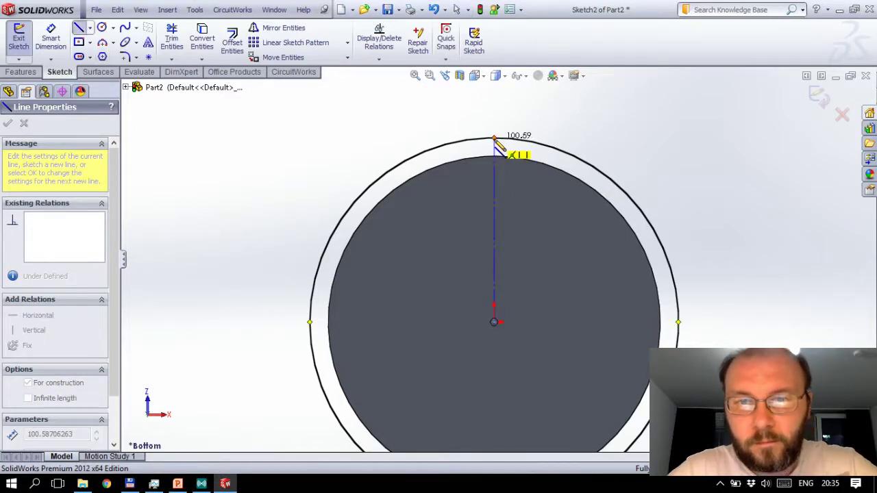
click(495, 140)
key(Escape)
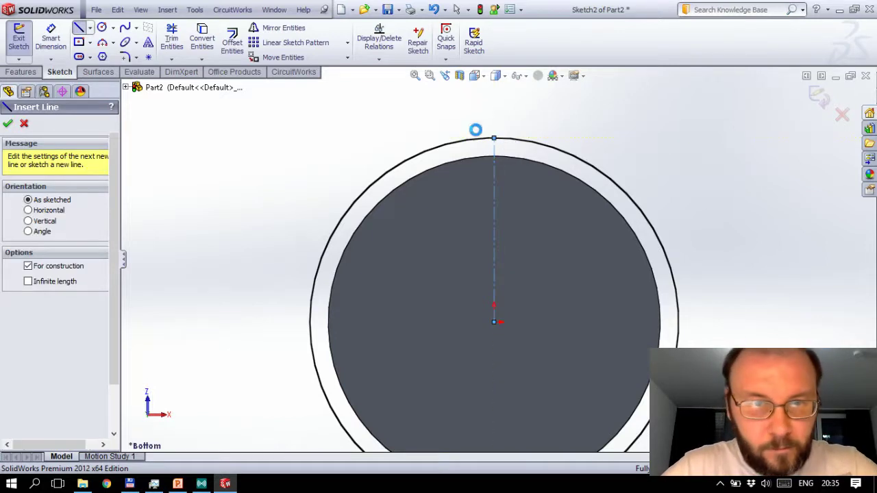
key(Escape)
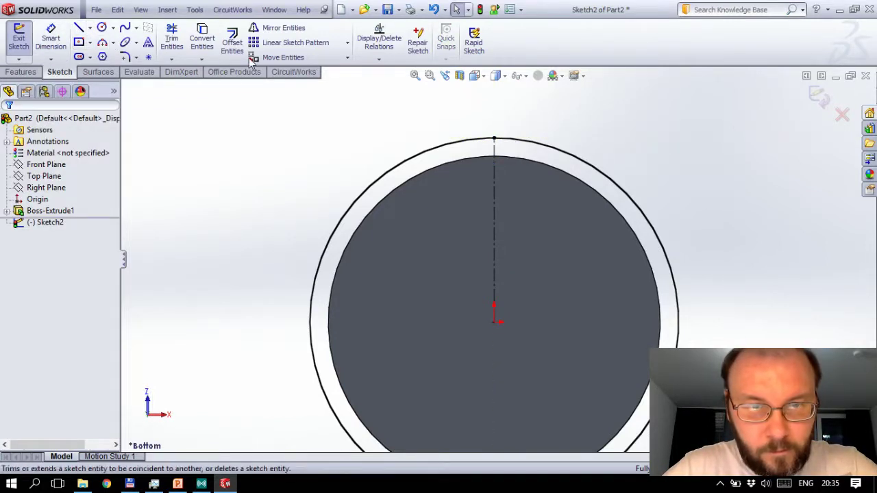
Step: Offset the centerline 10 mm bi-directionally, adding parallel lines on both sides
click(232, 43)
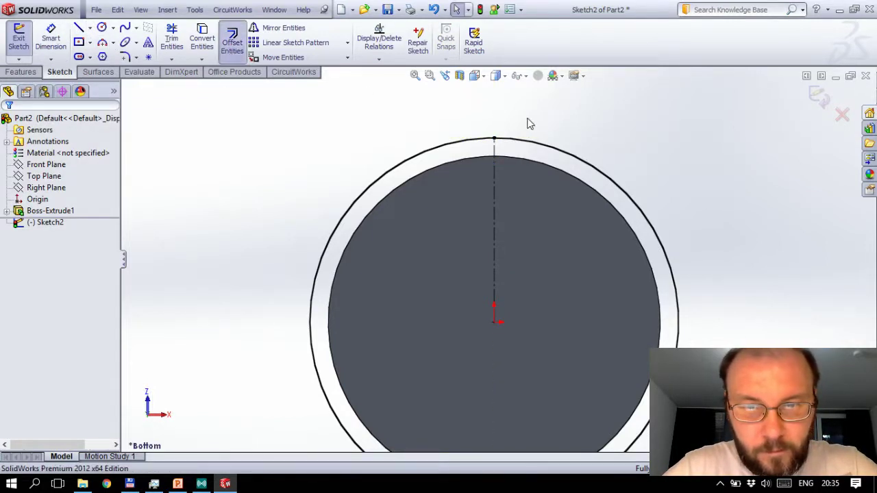
click(495, 147)
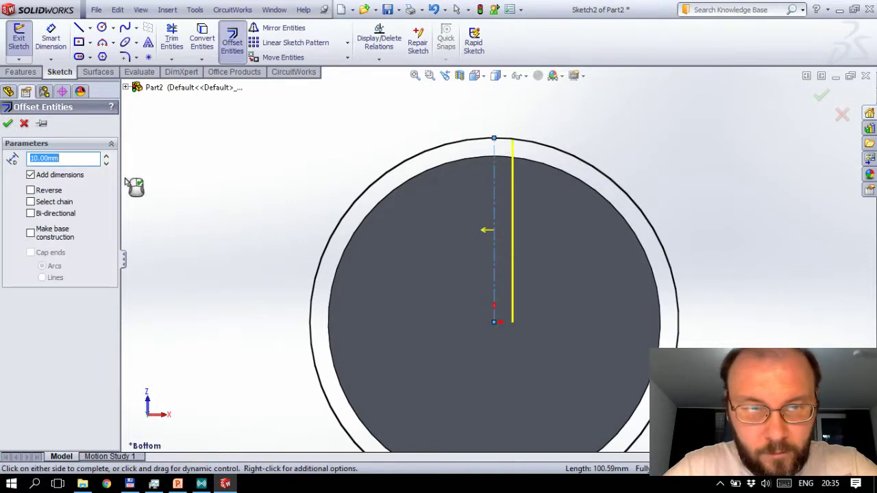
click(30, 213)
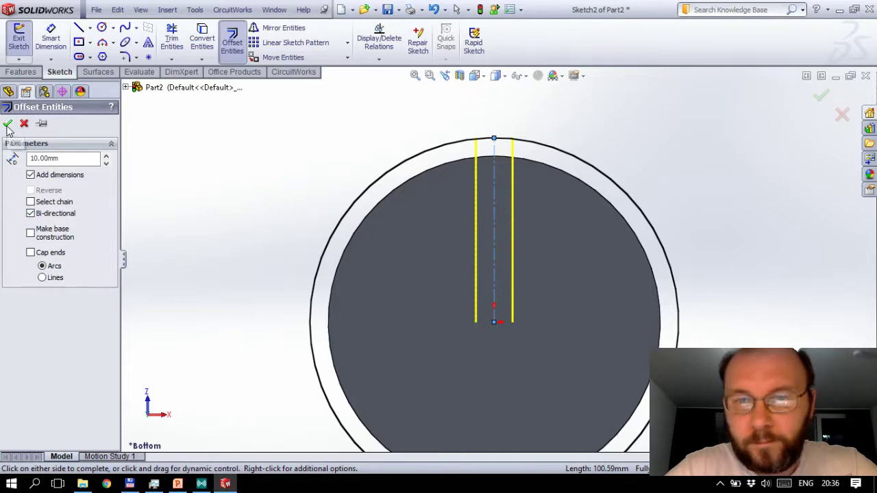
click(199, 180)
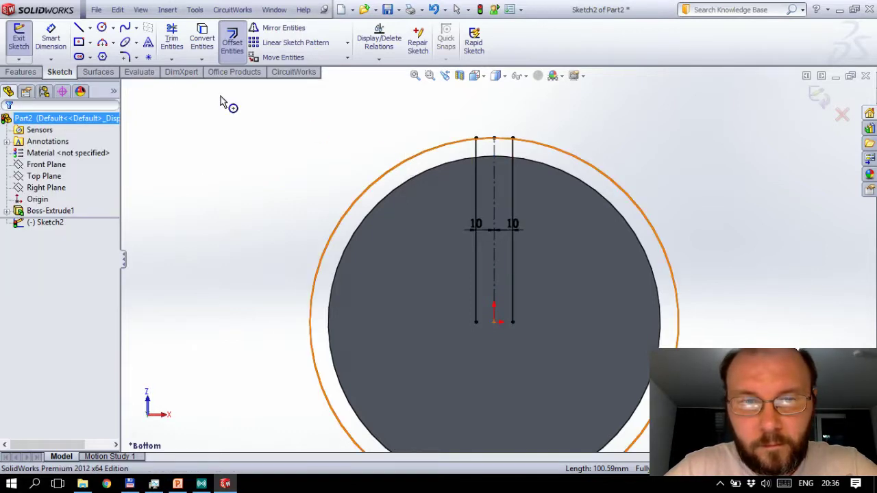
click(171, 38)
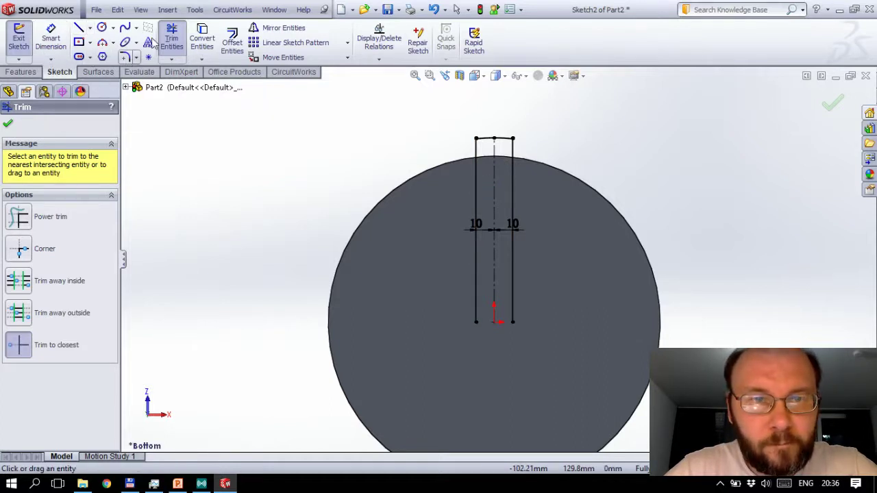
Step: Copy the disc's outer edge into Sketch2 as a 0 mm offset
click(237, 41)
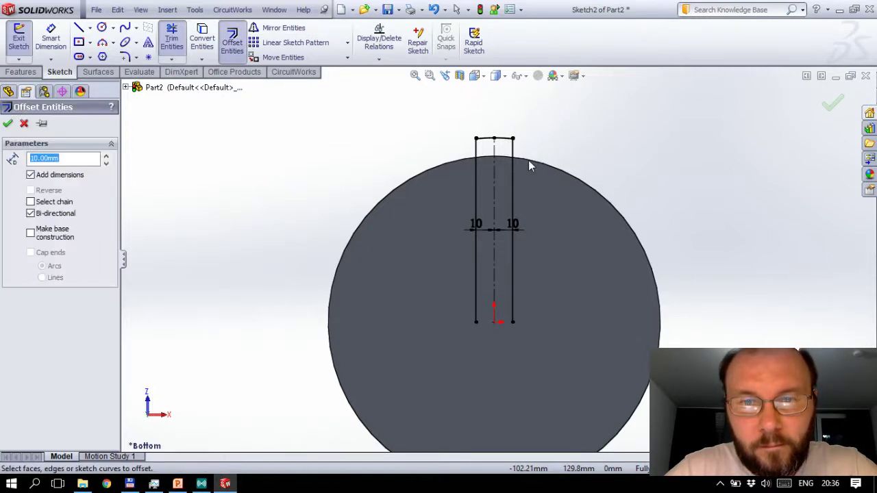
click(482, 159)
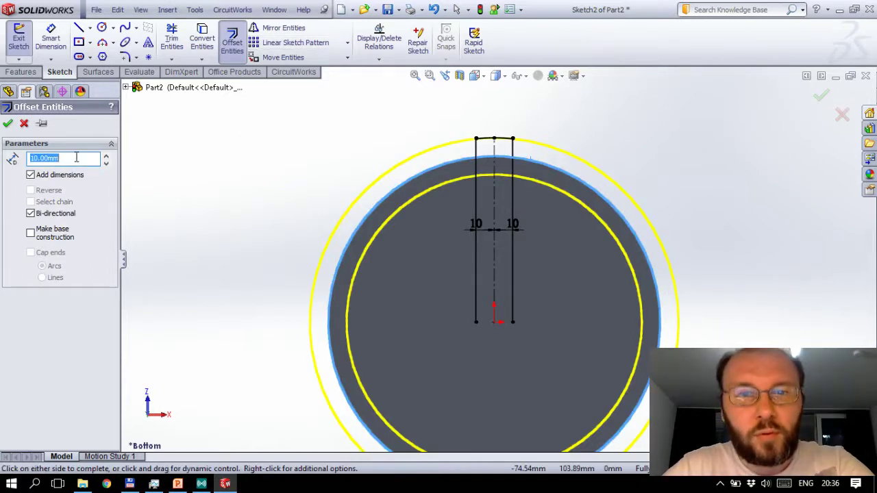
text(0)
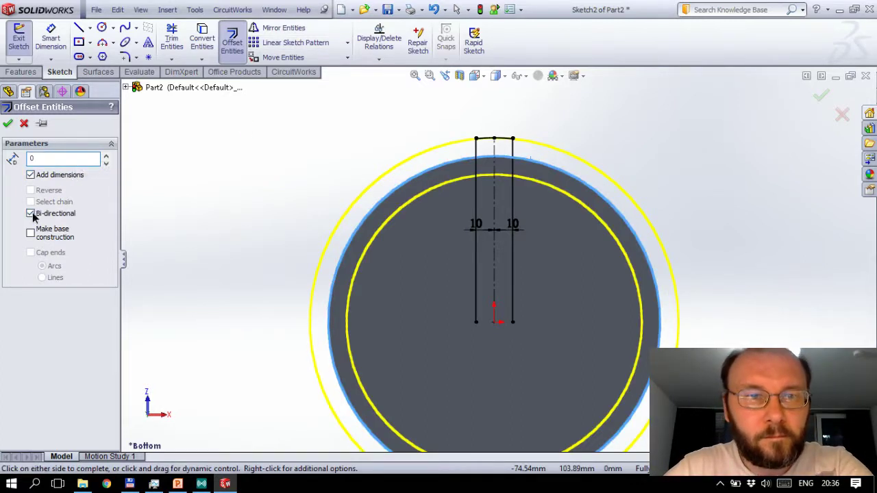
key(Return)
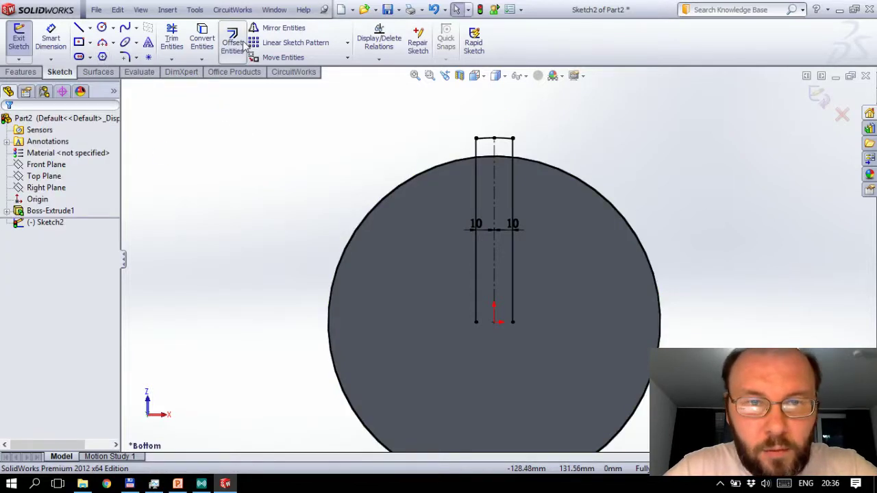
Step: Trim away the left and right long side lines inside the circle
click(172, 41)
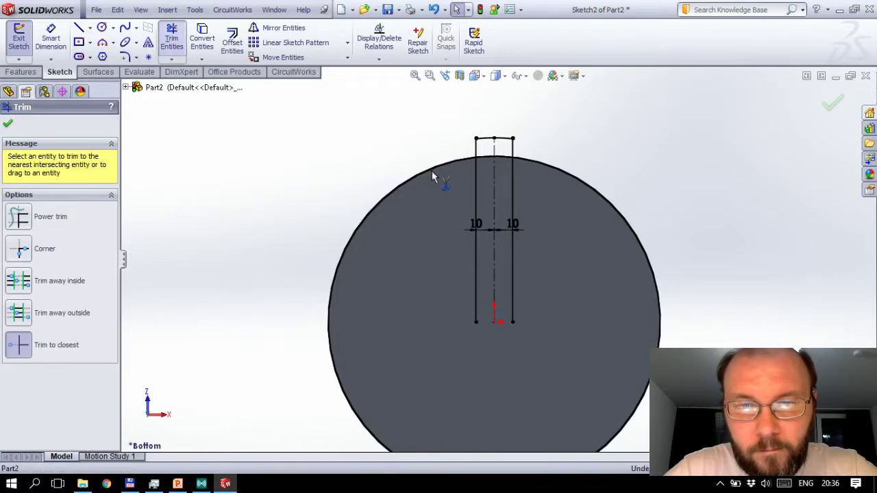
click(478, 277)
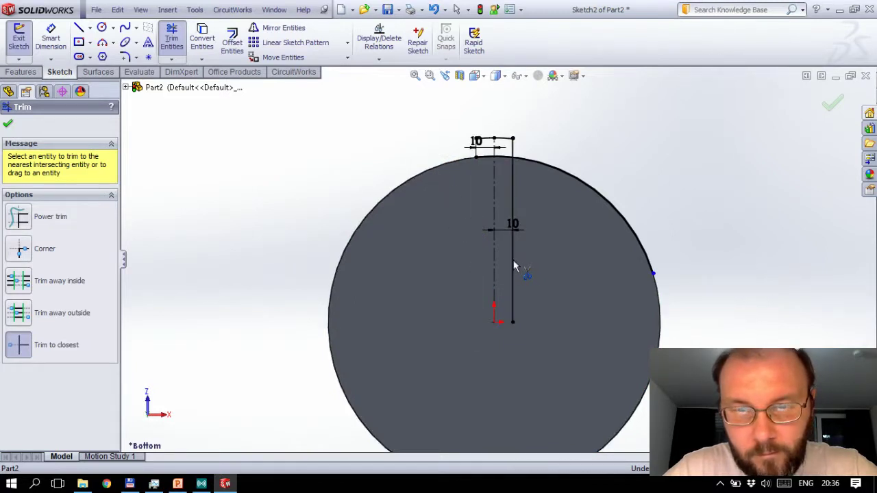
click(513, 261)
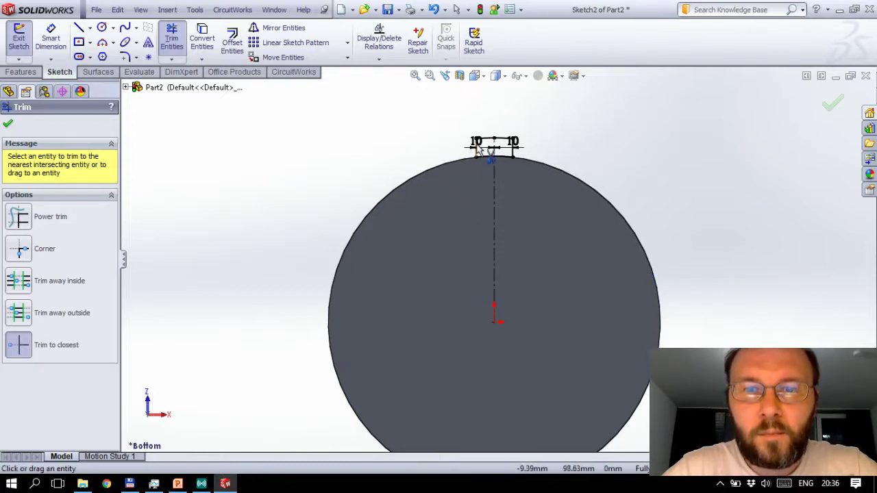
scroll(475, 157, down, 2)
scroll(527, 183, down, 2)
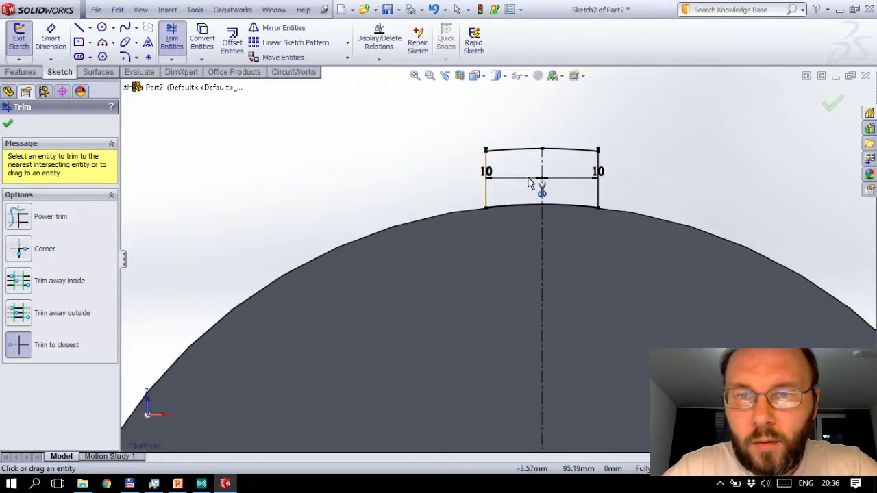
scroll(534, 182, down, 2)
scroll(518, 176, down, 2)
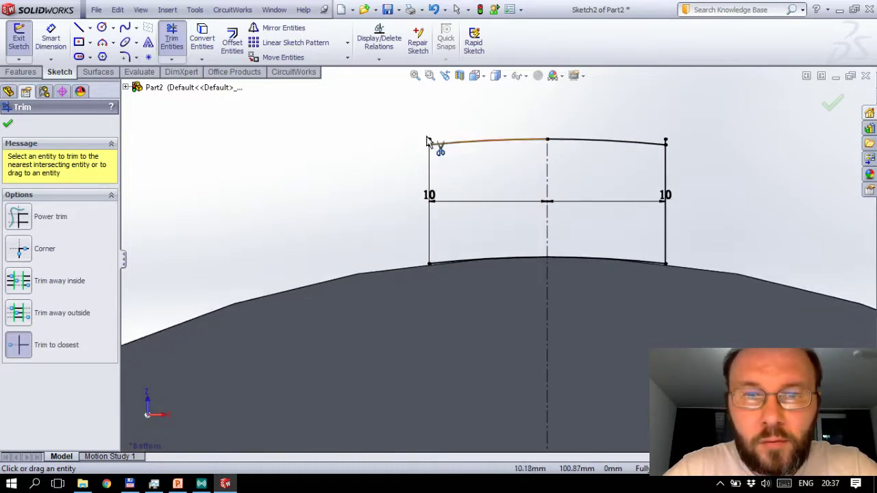
scroll(438, 155, down, 2)
scroll(442, 168, down, 2)
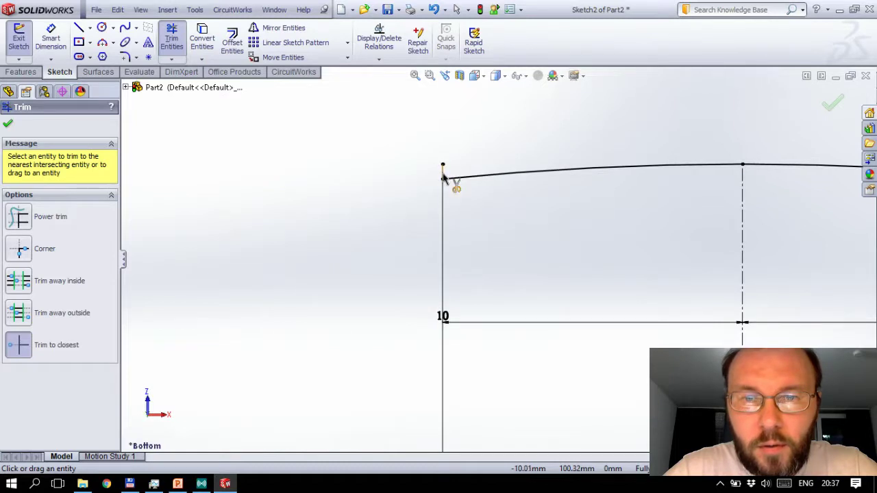
Step: Trim the small stubs above the top-left and top-right corners
click(443, 175)
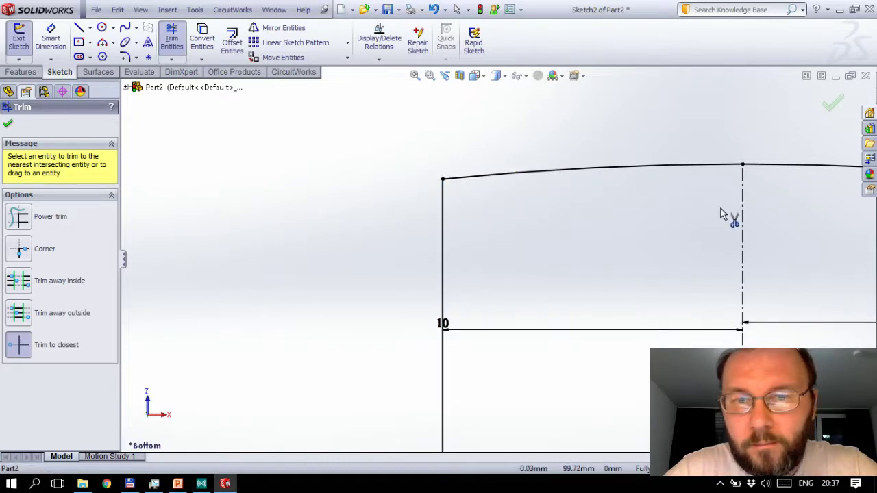
scroll(839, 204, up, 1)
scroll(842, 209, up, 2)
scroll(818, 216, down, 3)
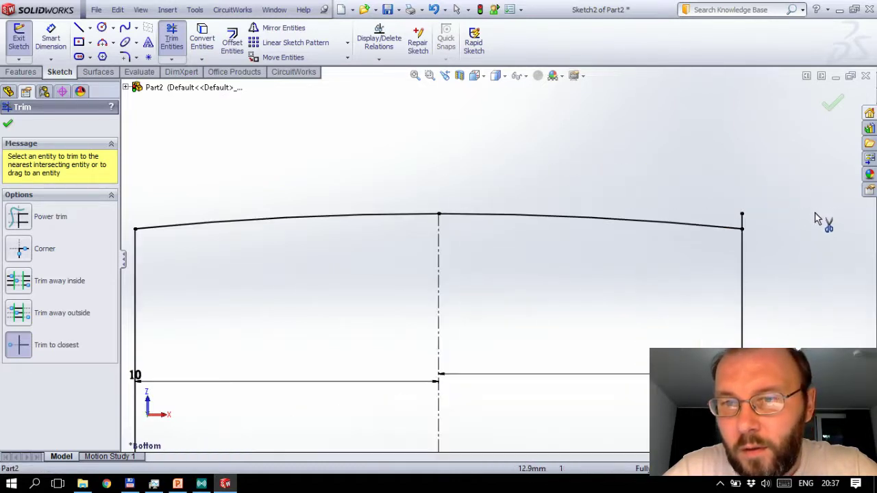
scroll(753, 233, down, 1)
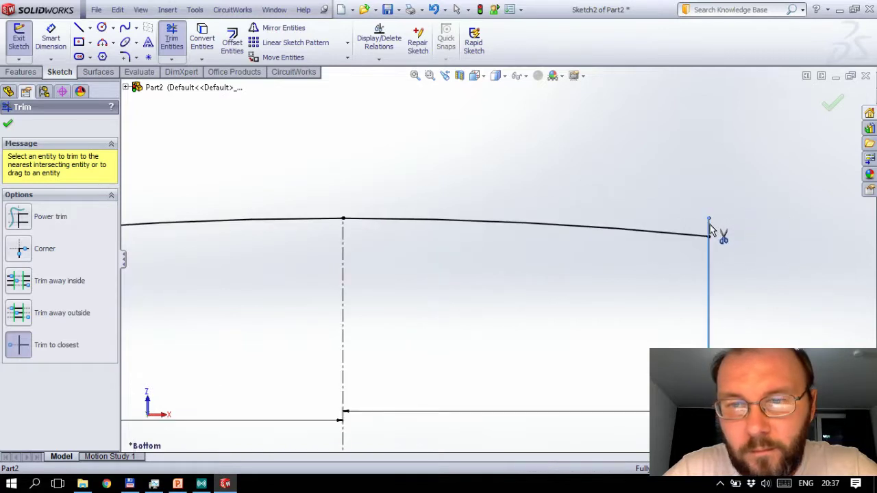
click(708, 226)
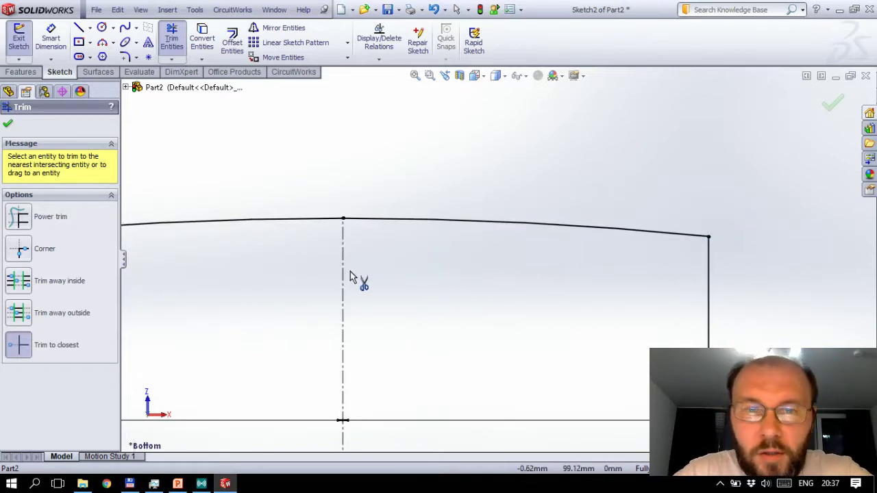
scroll(350, 276, up, 5)
scroll(366, 354, up, 1)
scroll(350, 386, down, 3)
scroll(329, 376, down, 1)
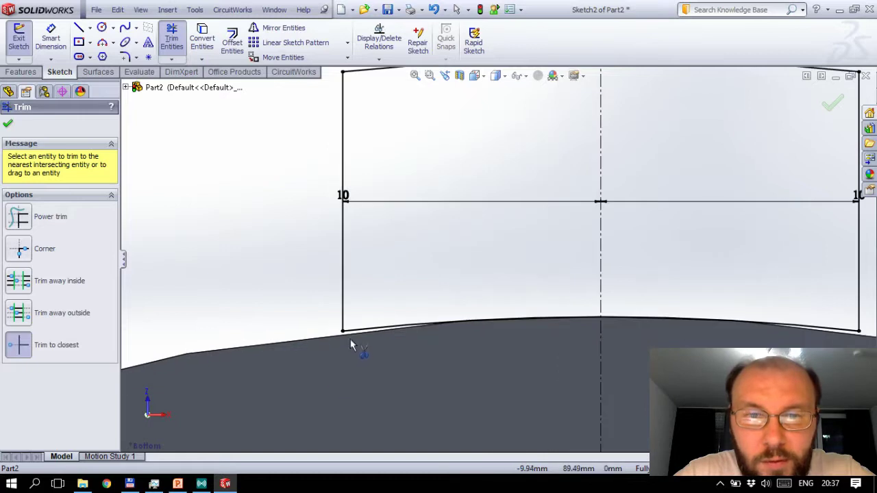
scroll(350, 345, down, 2)
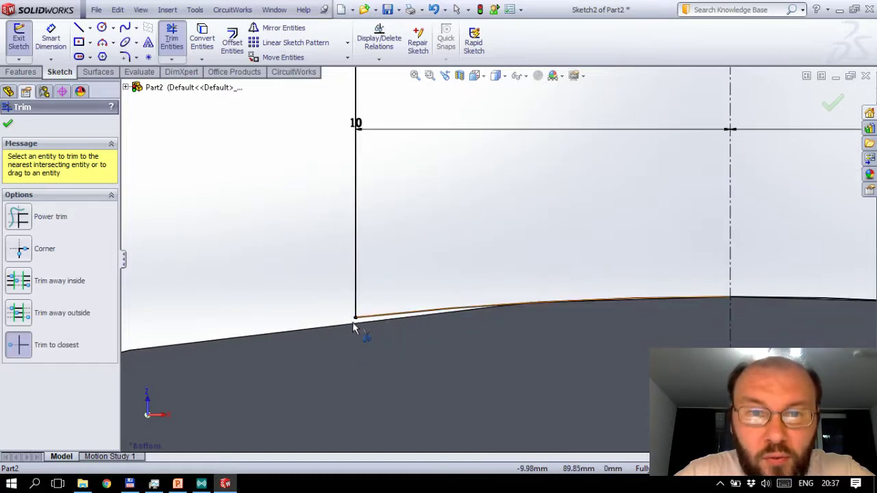
scroll(376, 332, up, 1)
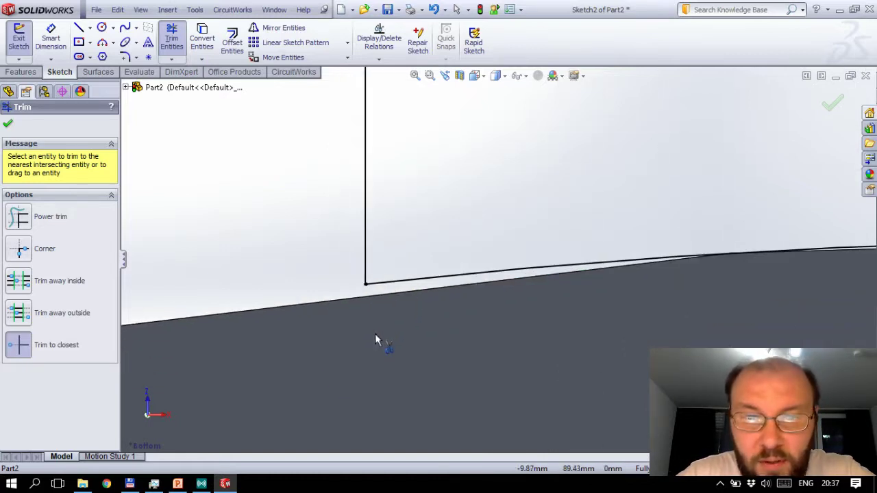
scroll(375, 333, up, 1)
scroll(373, 334, up, 1)
Step: Trim the leftover curve piece outside the rectangle and close Trim Entities
key(z)
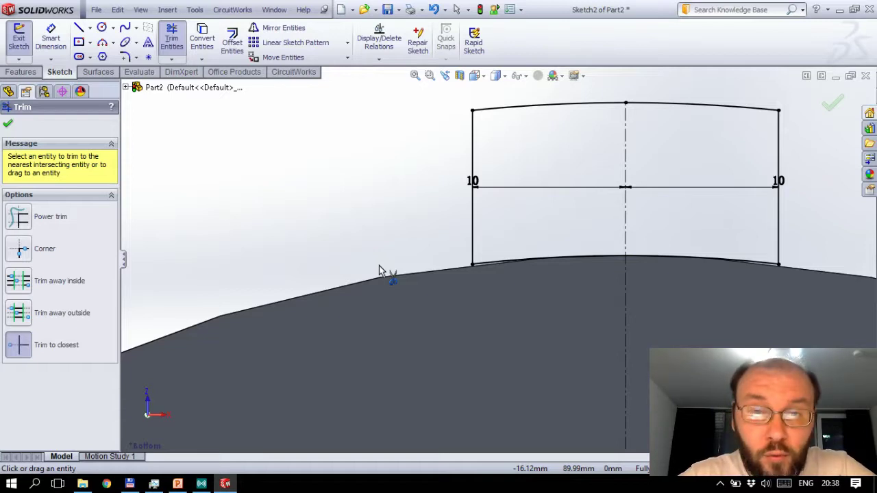
click(378, 268)
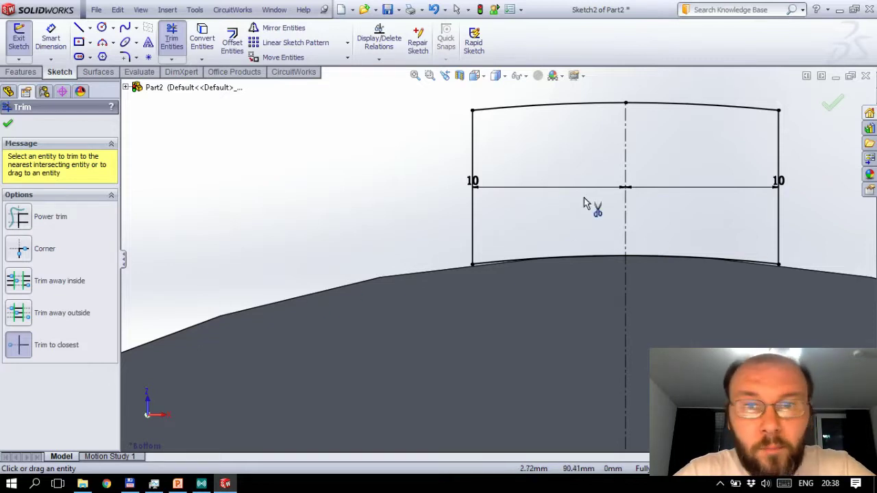
click(832, 107)
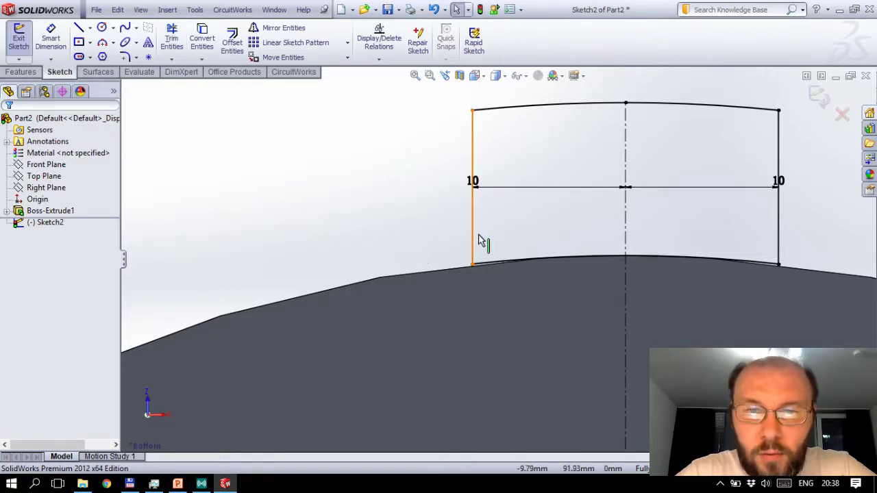
Step: Extrude the small rectangle Through All, reversed outward, as Boss-Extrude2, then select it
click(15, 39)
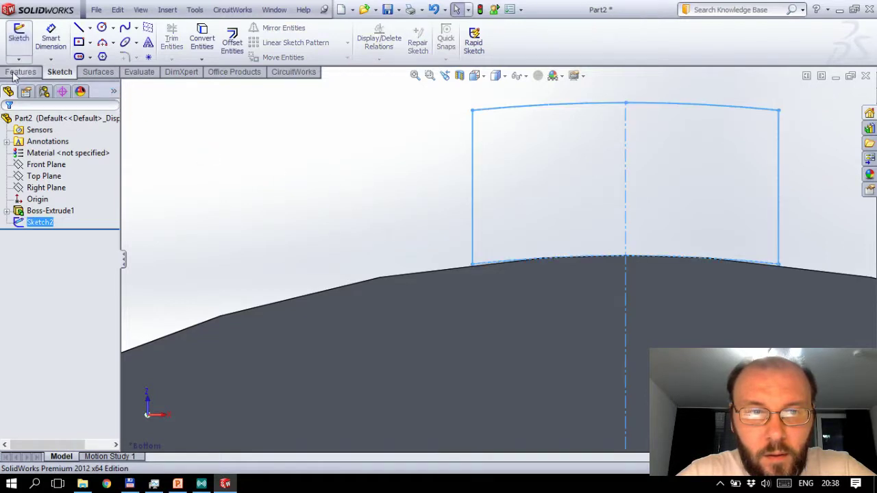
scroll(520, 195, up, 2)
scroll(520, 194, up, 3)
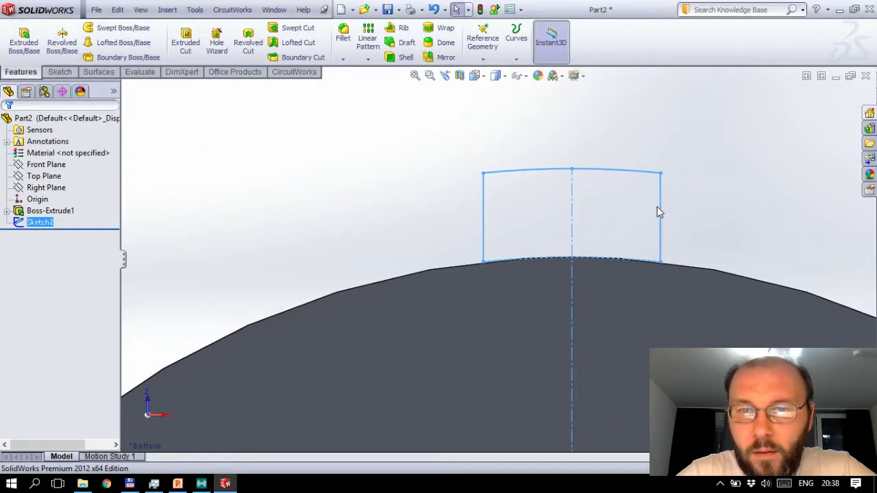
middle_drag(609, 266, 620, 270)
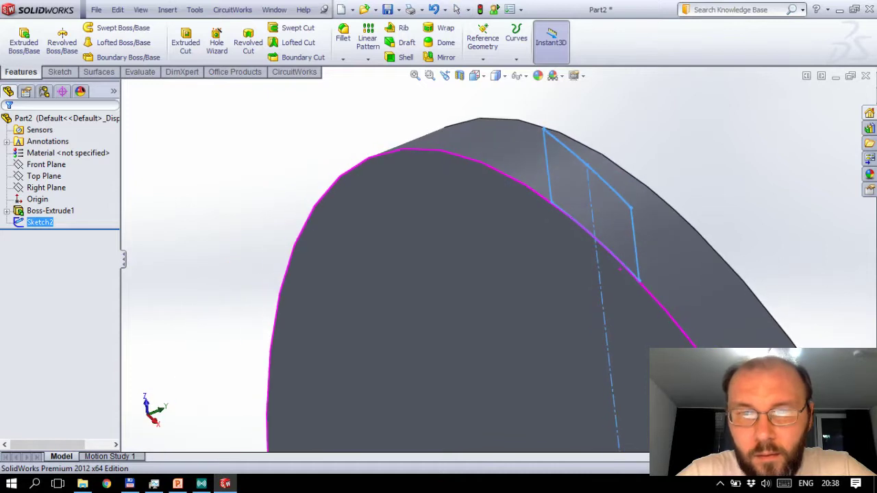
click(24, 41)
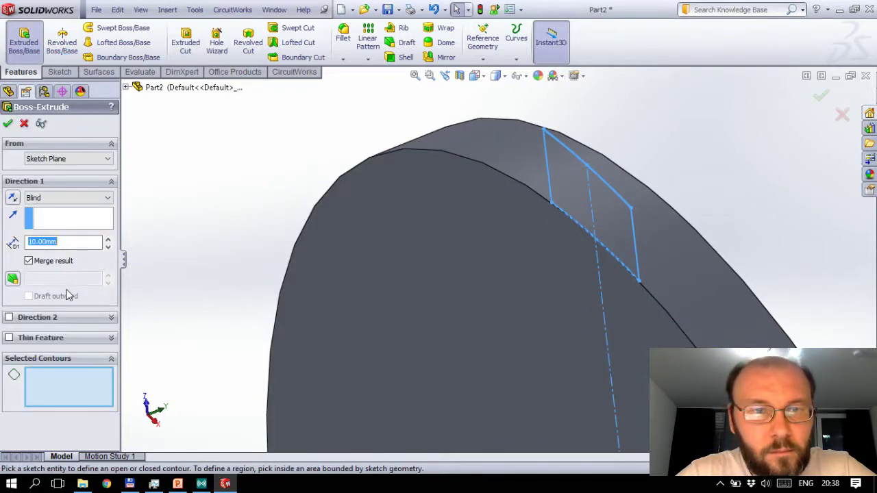
click(69, 198)
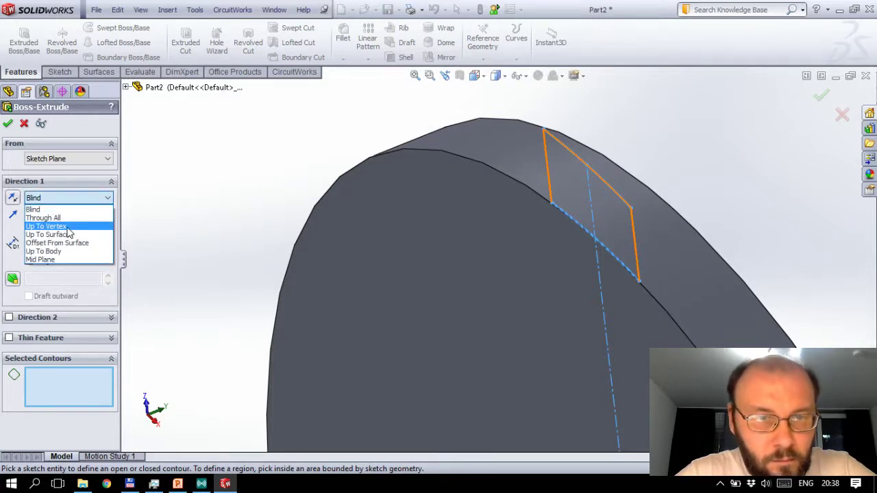
click(43, 218)
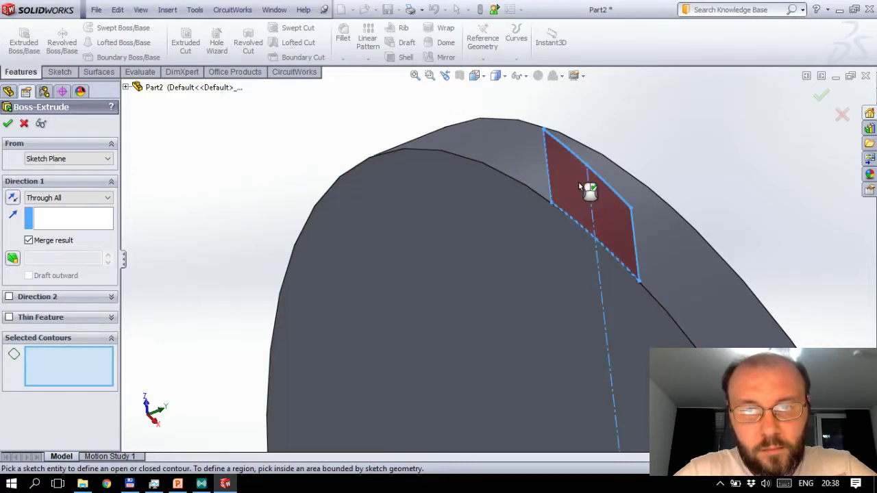
click(578, 181)
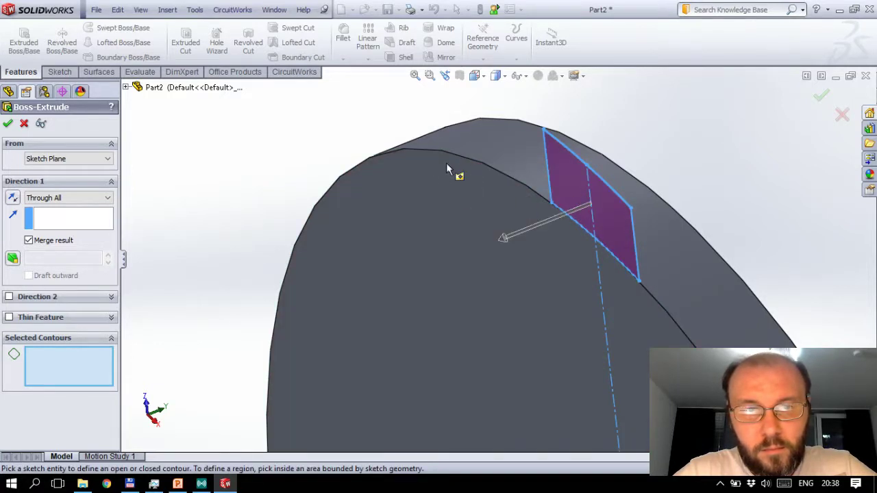
click(14, 198)
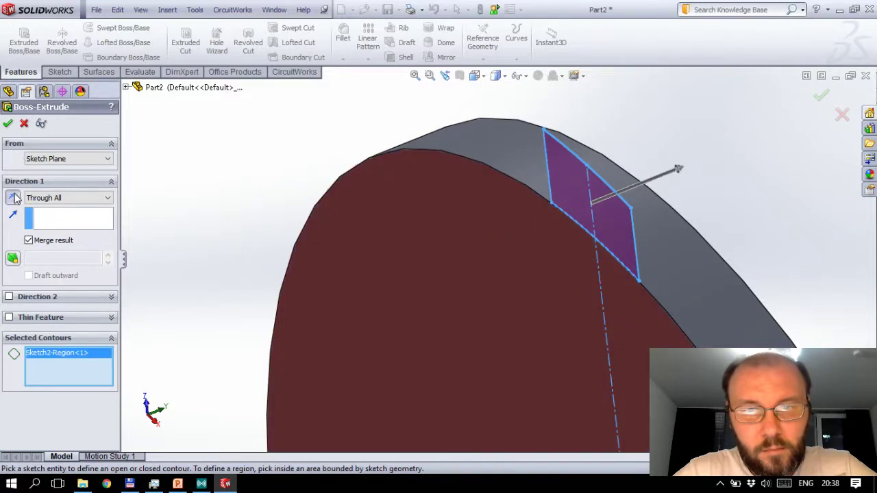
click(8, 123)
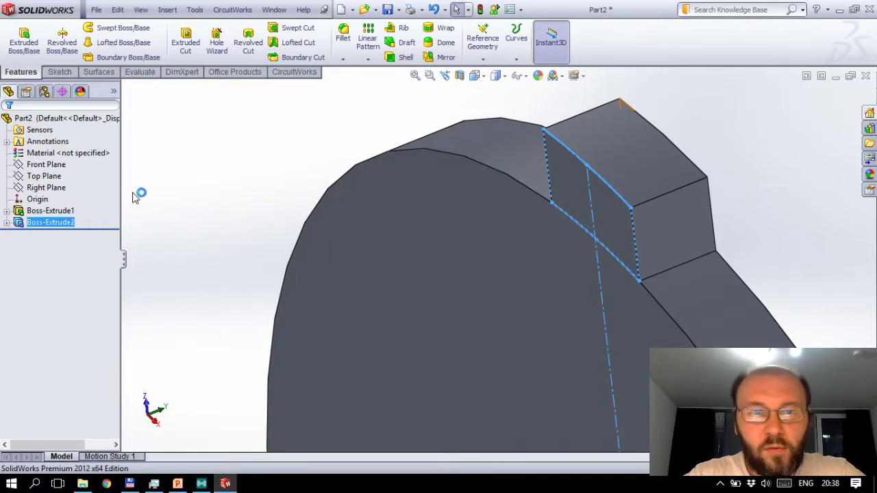
ctrl+click(50, 211)
click(52, 223)
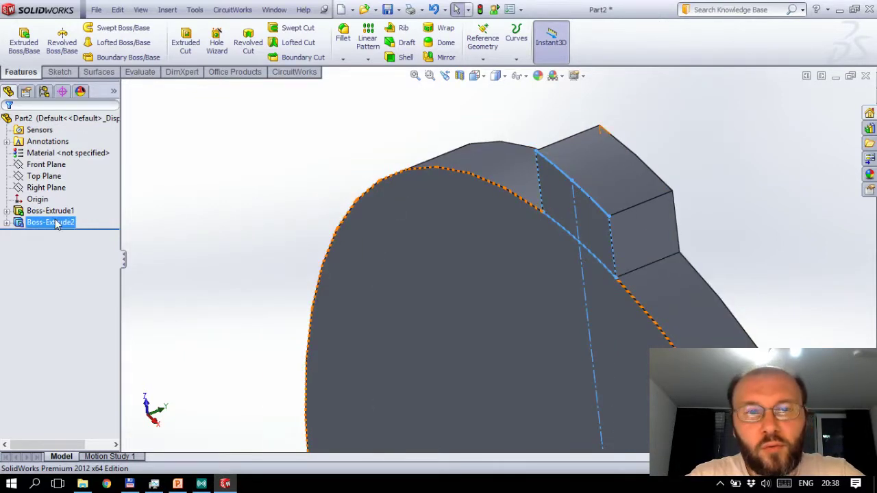
Step: Start a circular pattern of Boss-Extrude2, inspect the tab, then cancel it
click(369, 60)
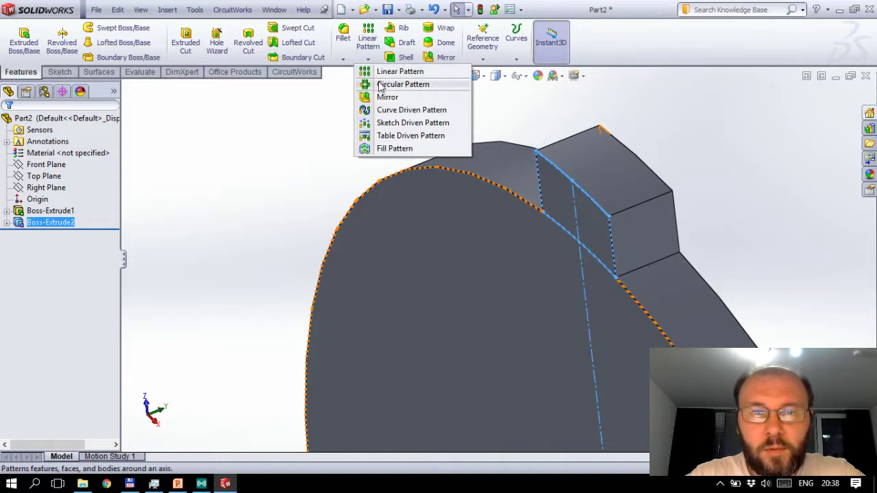
click(402, 84)
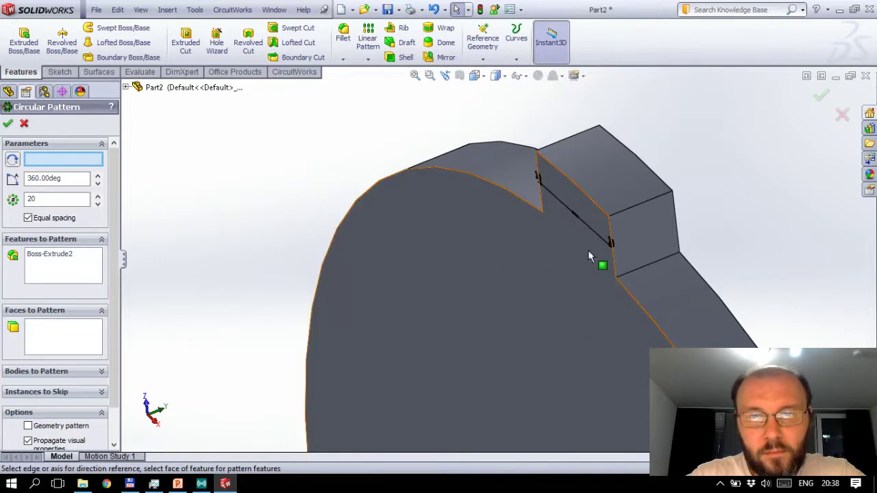
scroll(206, 241, up, 1)
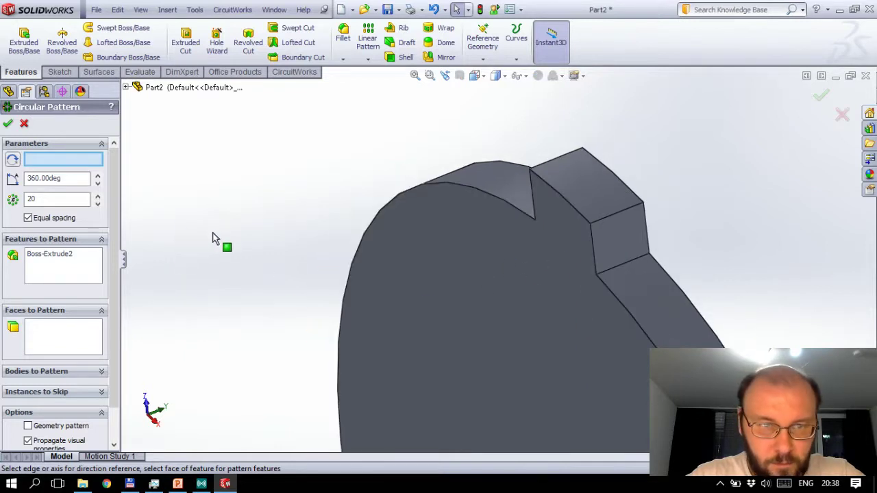
scroll(342, 251, up, 1)
middle_drag(500, 261, 559, 224)
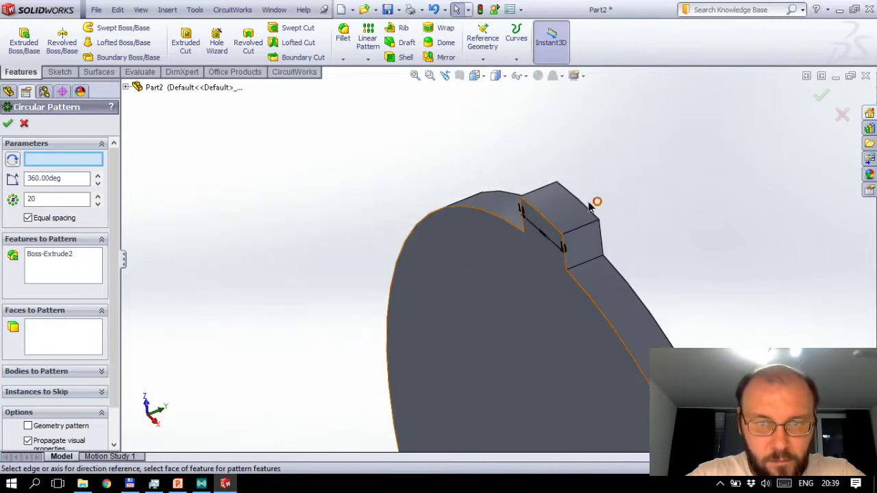
mouse_move(641, 183)
middle_down()
mouse_move(675, 176)
mouse_move(673, 211)
mouse_move(750, 274)
mouse_move(720, 313)
mouse_move(607, 323)
middle_up()
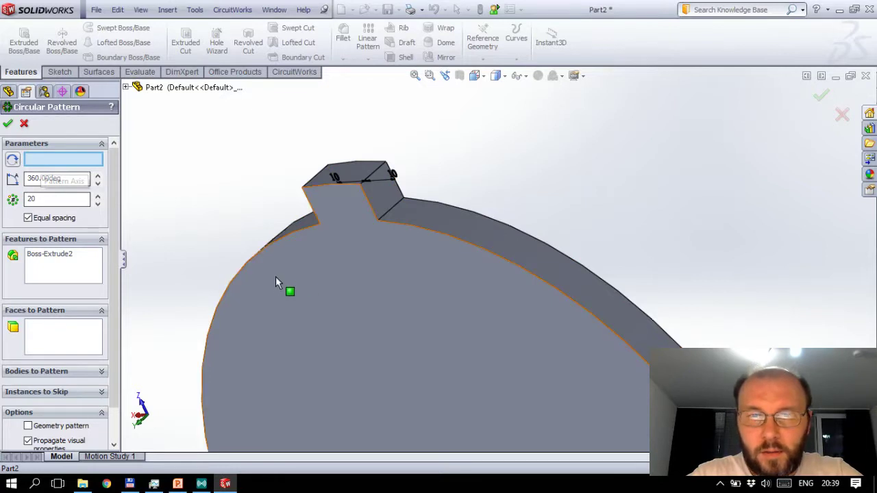
key(z)
key(z)
key(z)
key(z)
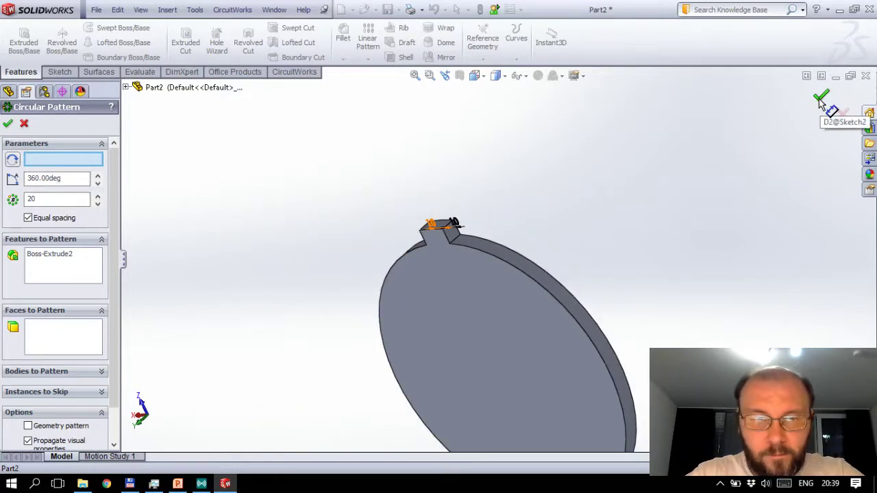
click(840, 111)
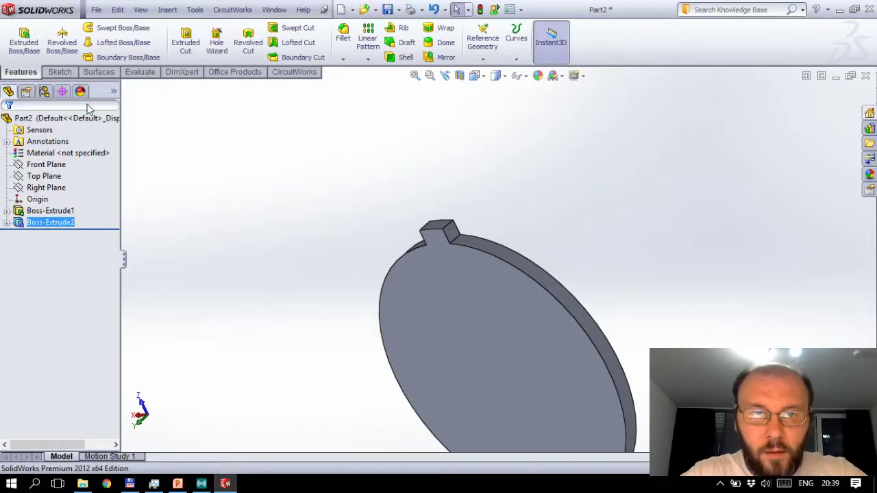
Step: Sketch a 10 mm vertical centerline up from the origin on the Right Plane
click(58, 72)
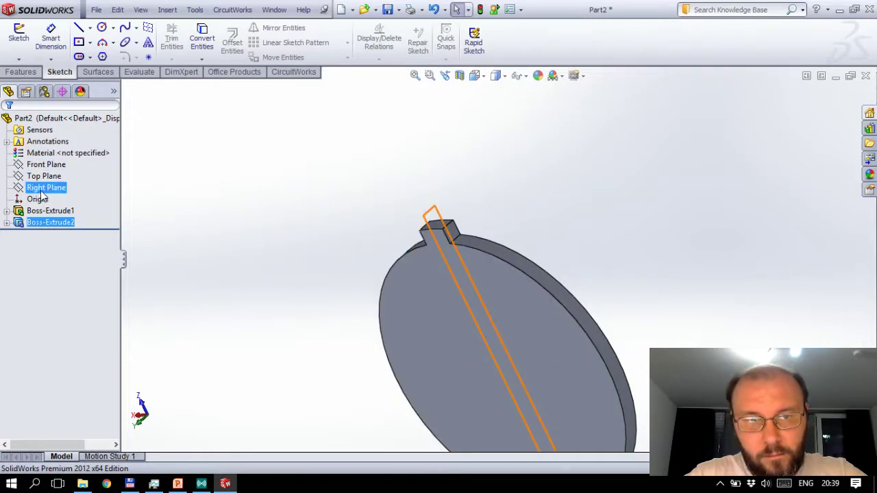
click(45, 188)
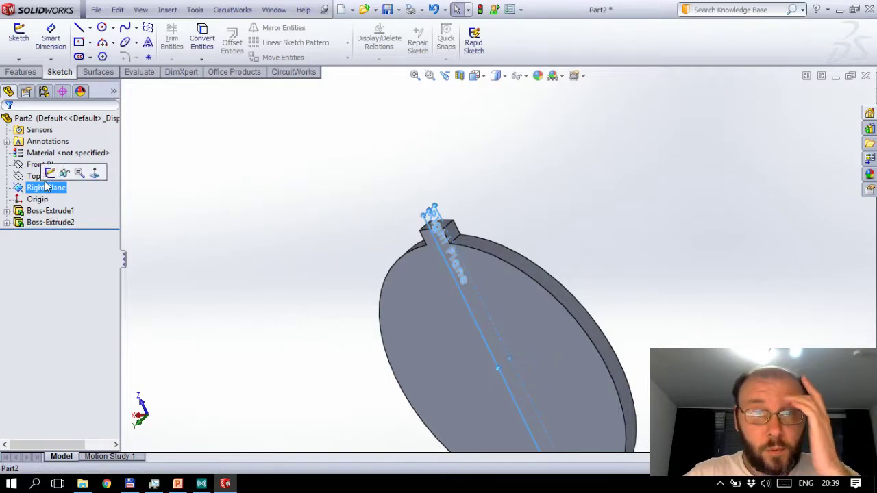
key(ctrl+8)
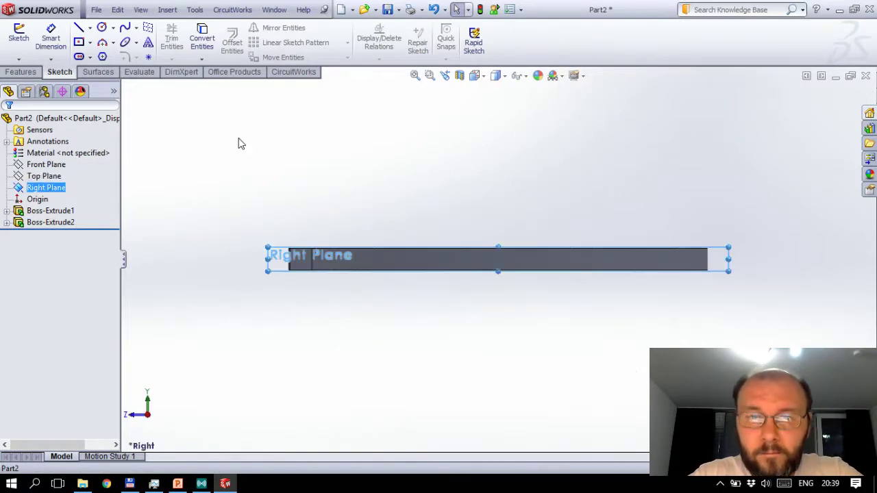
click(89, 28)
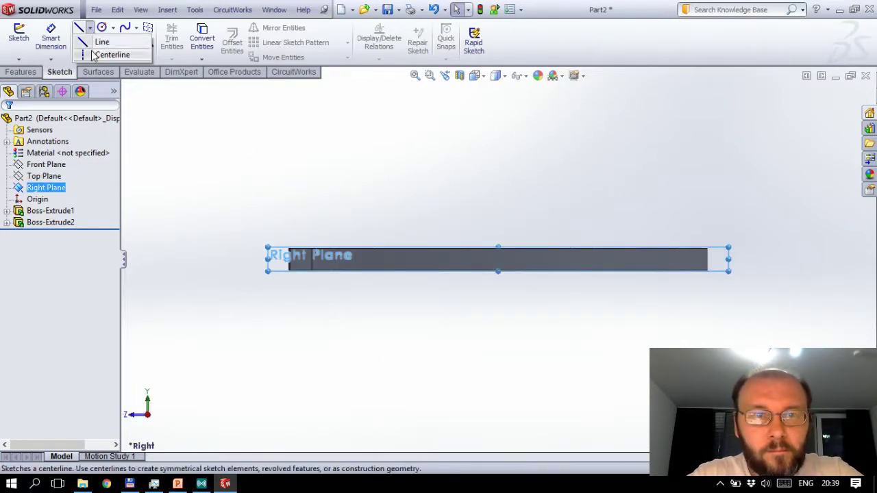
click(102, 56)
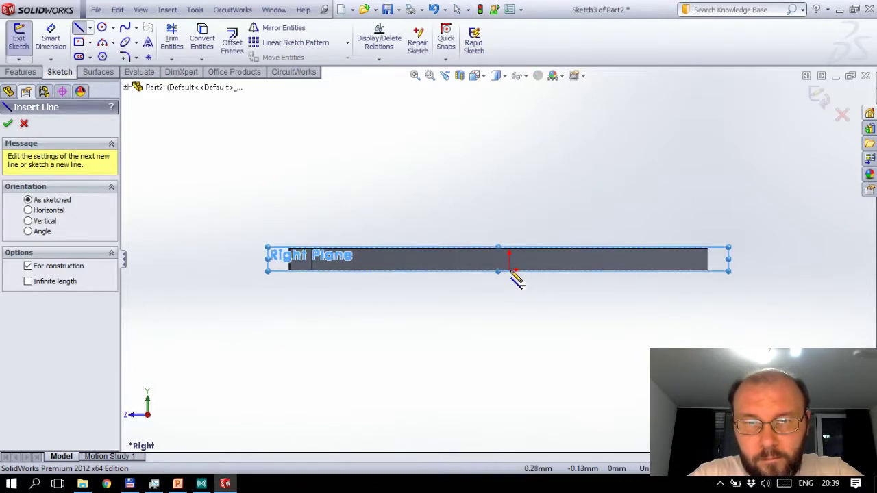
click(509, 270)
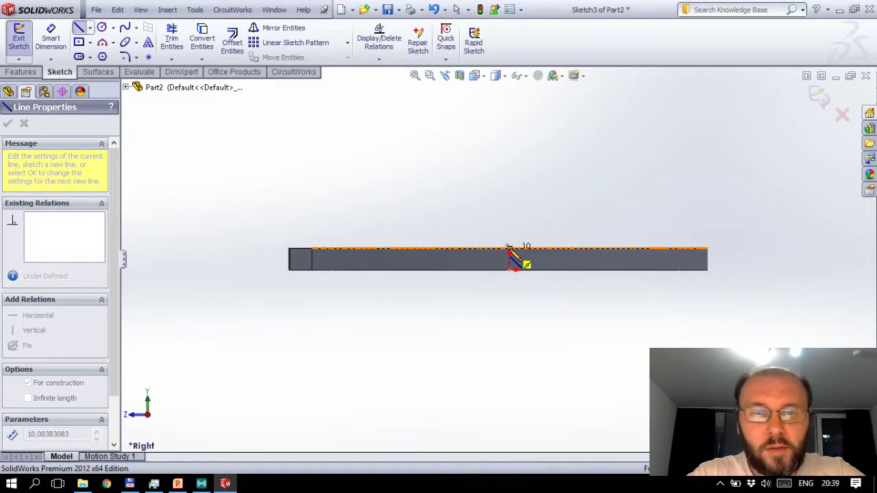
click(508, 247)
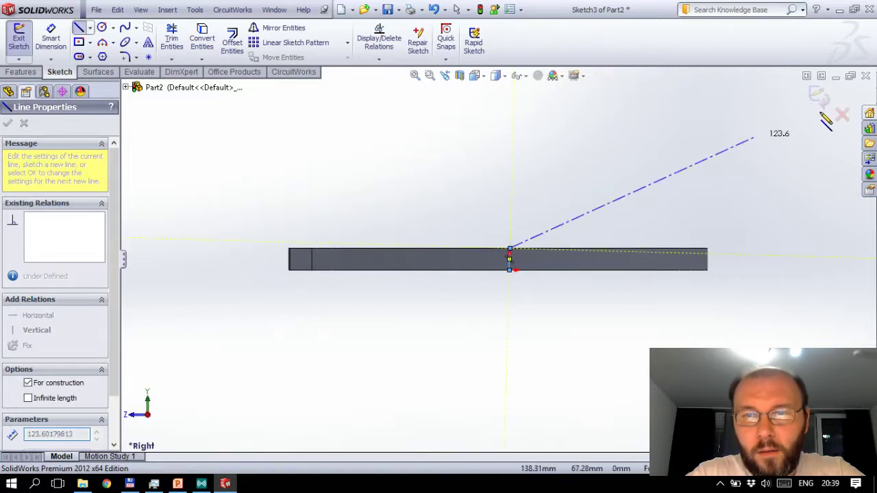
key(Escape)
key(Escape)
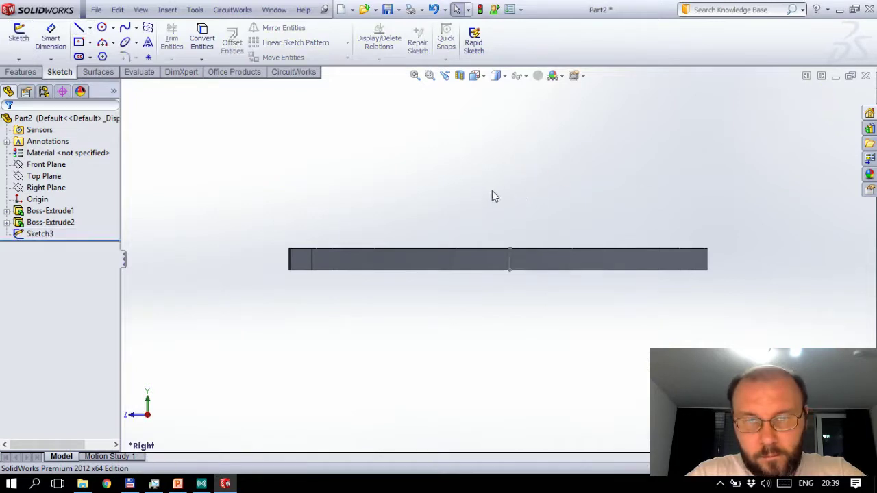
key(ctrl+7)
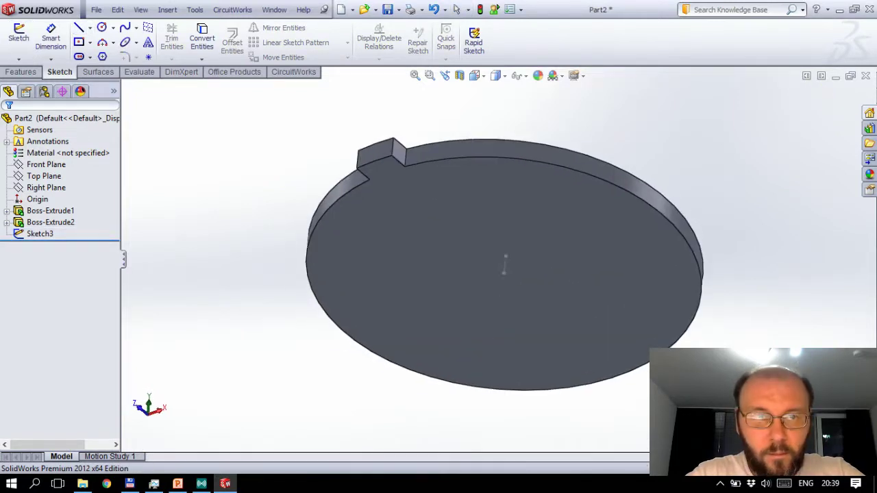
Step: Start a circular pattern with Sketch3's line as axis and Boss-Extrude2 as the feature
click(27, 72)
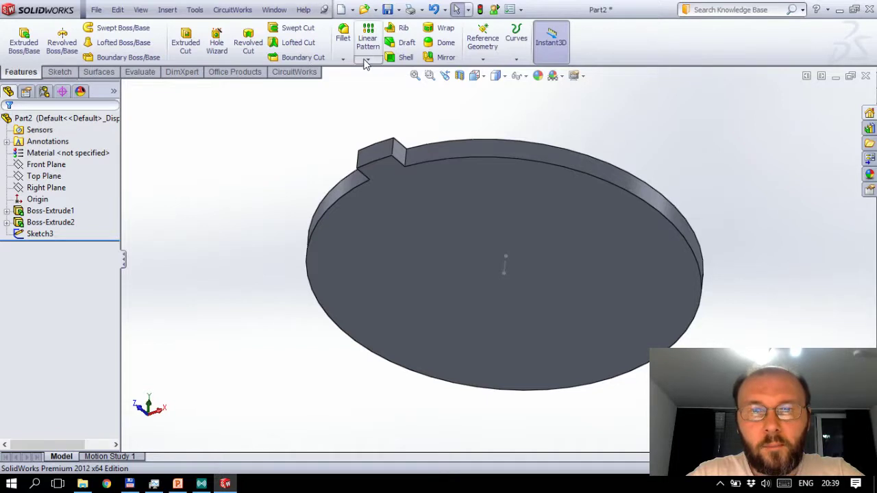
click(366, 60)
click(373, 82)
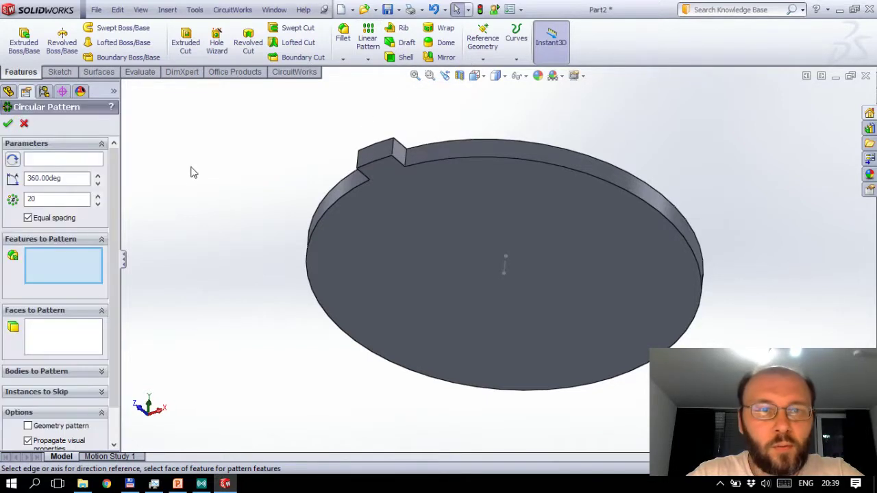
click(504, 273)
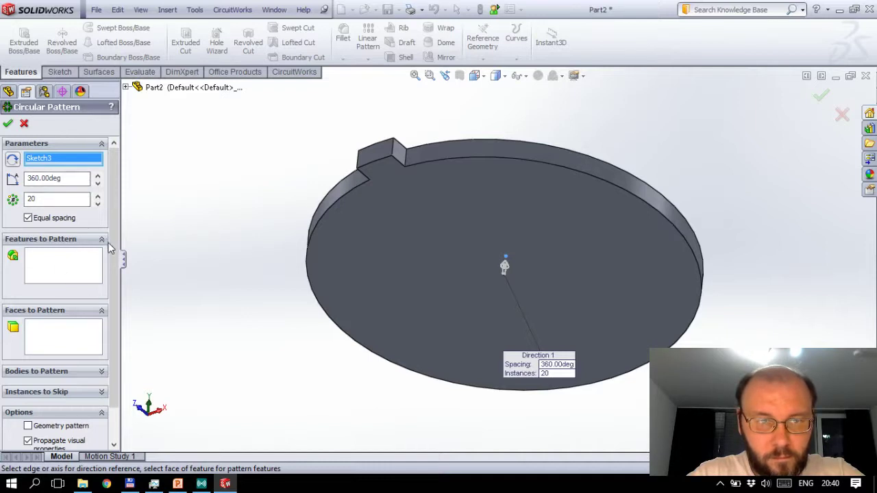
click(74, 269)
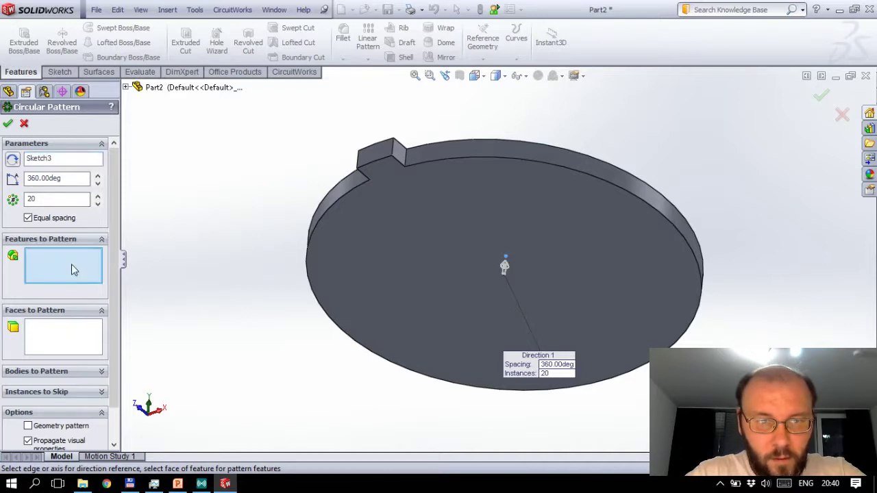
click(126, 89)
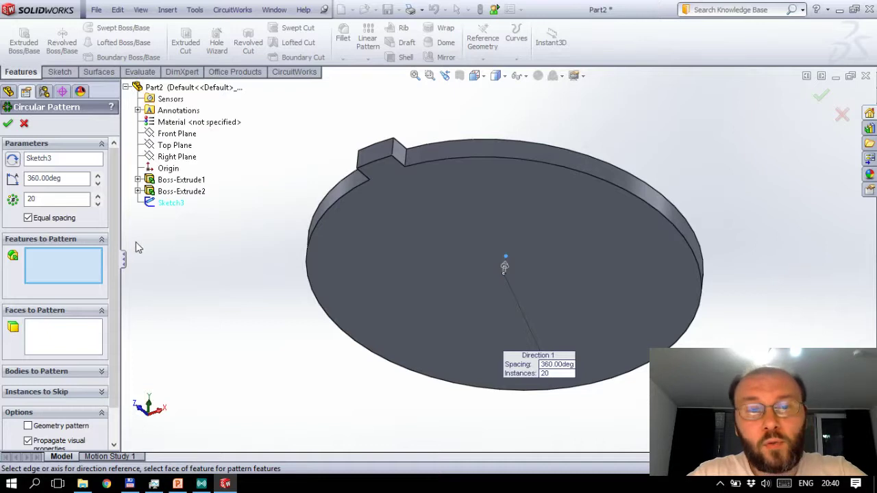
click(172, 193)
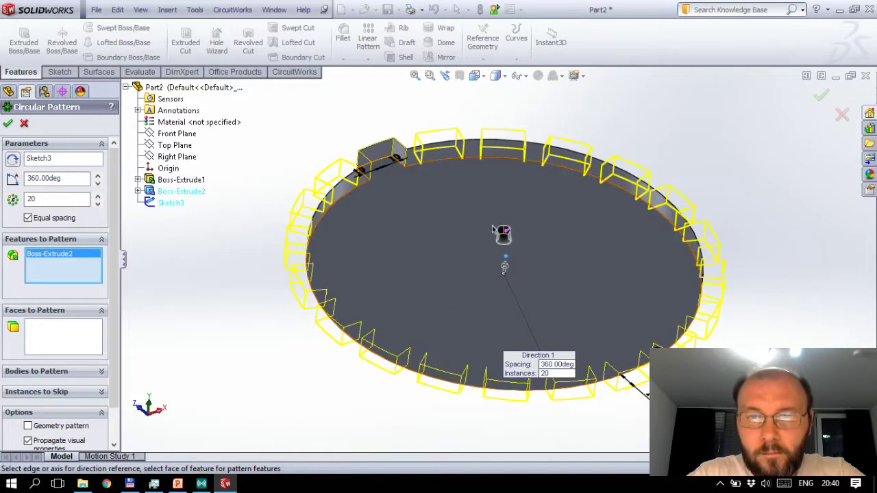
middle_drag(524, 187, 498, 270)
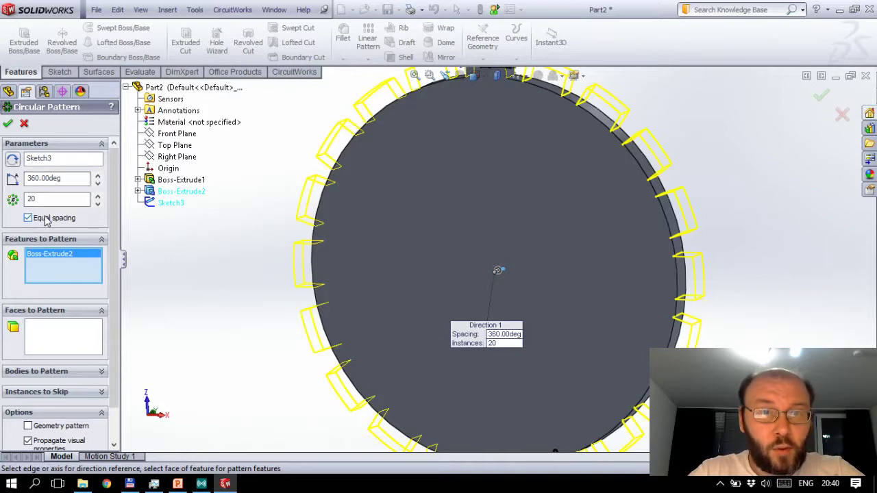
Step: Set the circular pattern to 10 instances
click(98, 195)
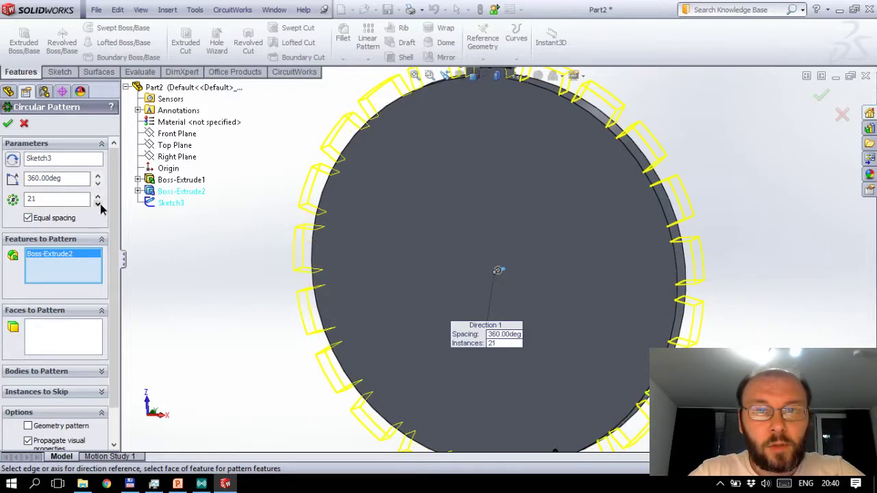
click(98, 203)
click(97, 204)
click(97, 203)
click(98, 203)
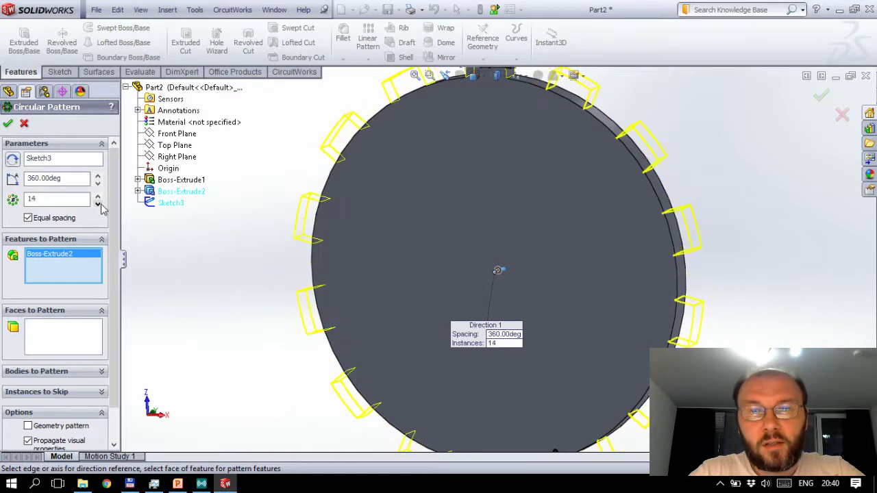
click(97, 203)
click(97, 203)
click(97, 203)
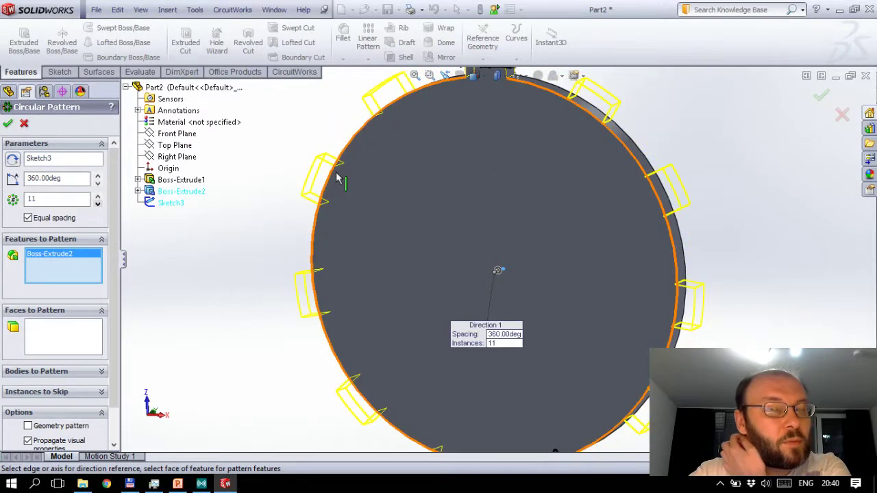
click(97, 204)
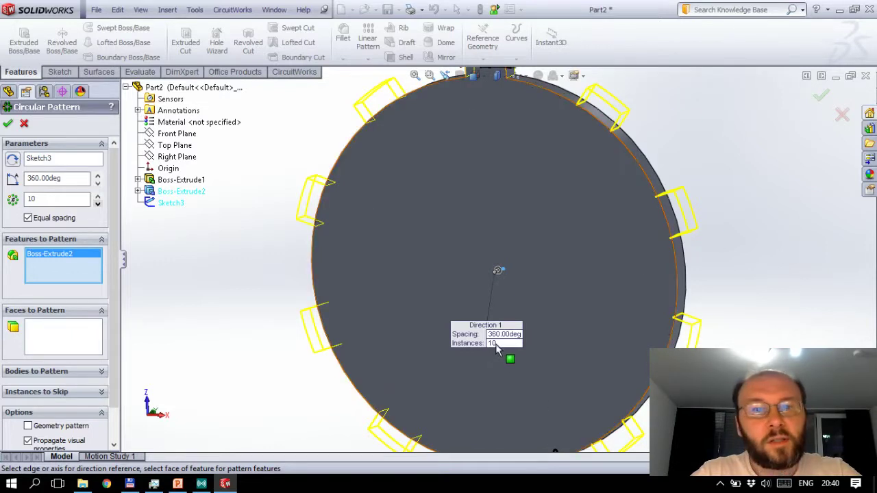
Step: Try a 180° total angle, then set it back to 360° for the ten tabs
click(58, 178)
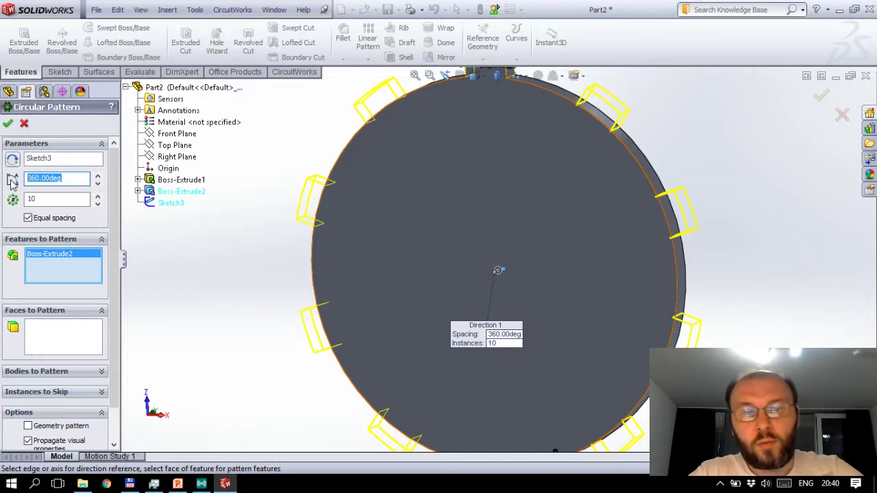
text(180)
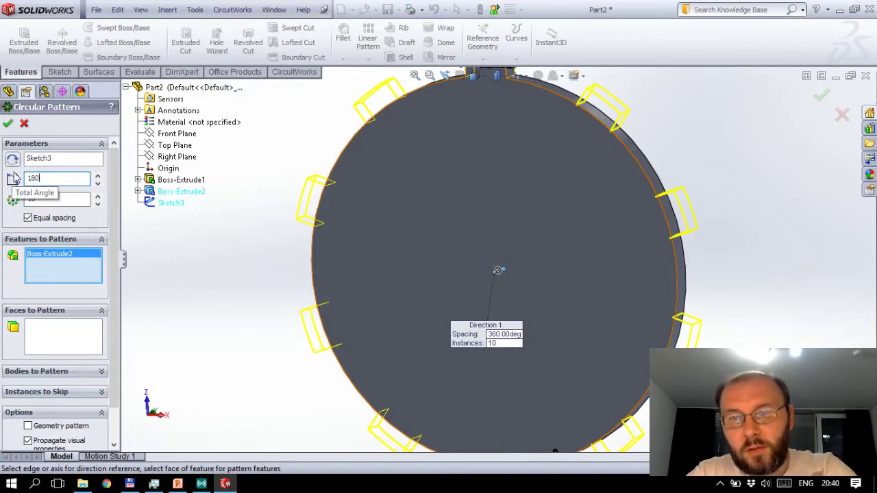
key(Return)
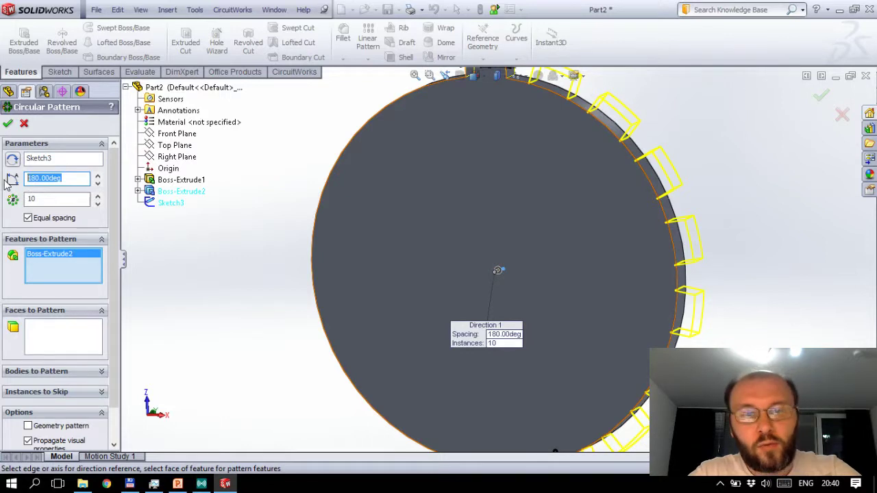
text(36)
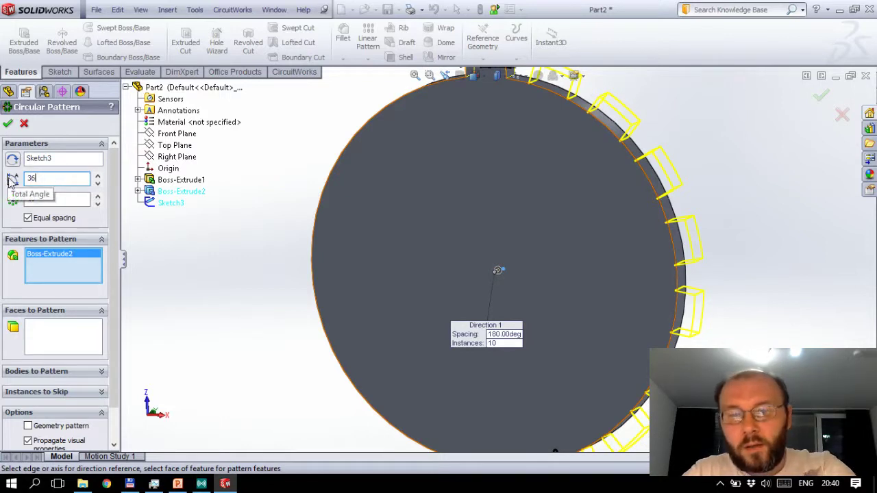
text(0)
key(Return)
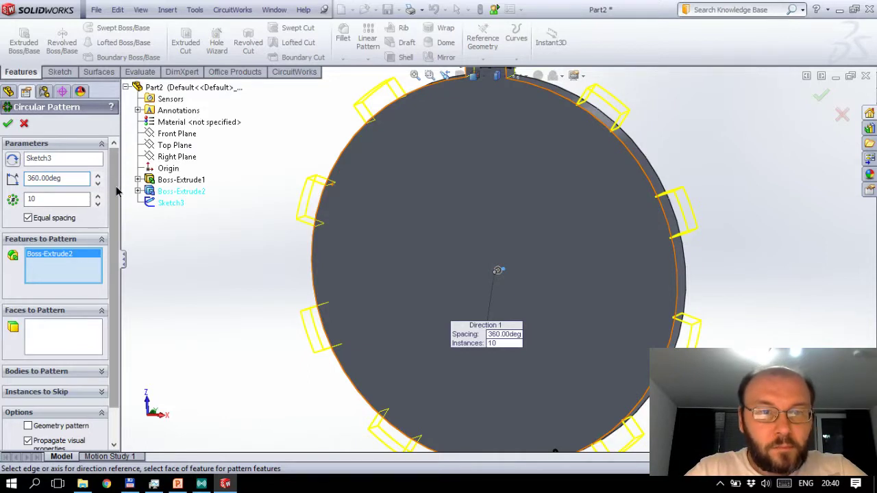
drag(117, 192, 113, 226)
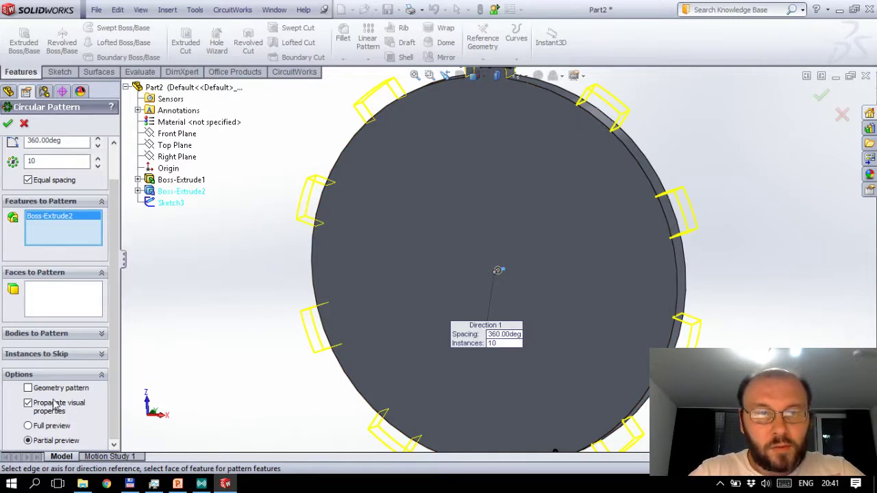
Step: Skip pattern instances 2 and 9 and accept the circular pattern
click(58, 355)
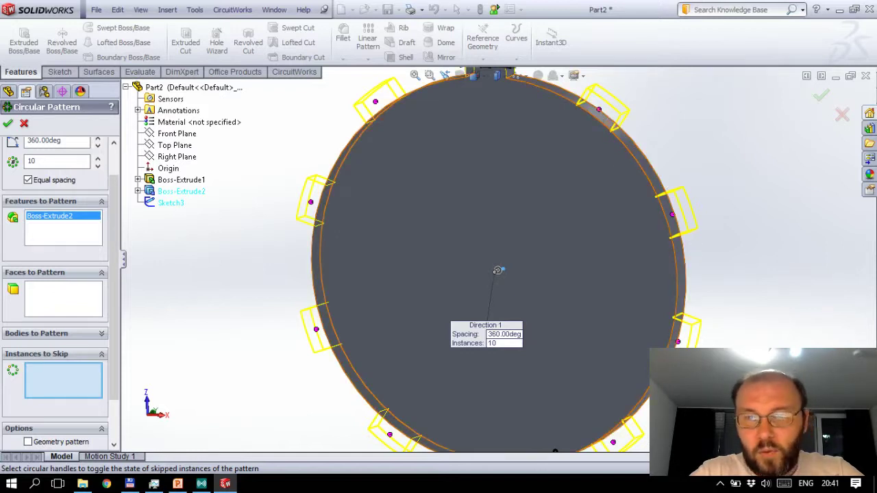
click(677, 341)
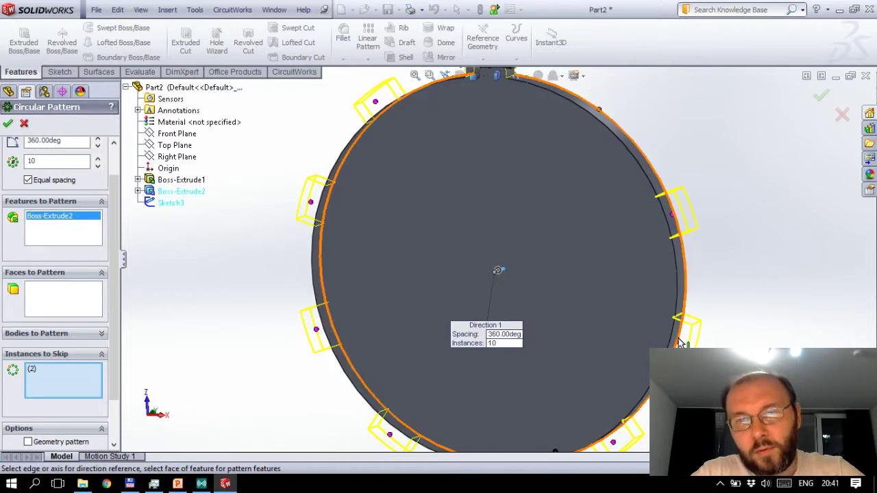
click(311, 201)
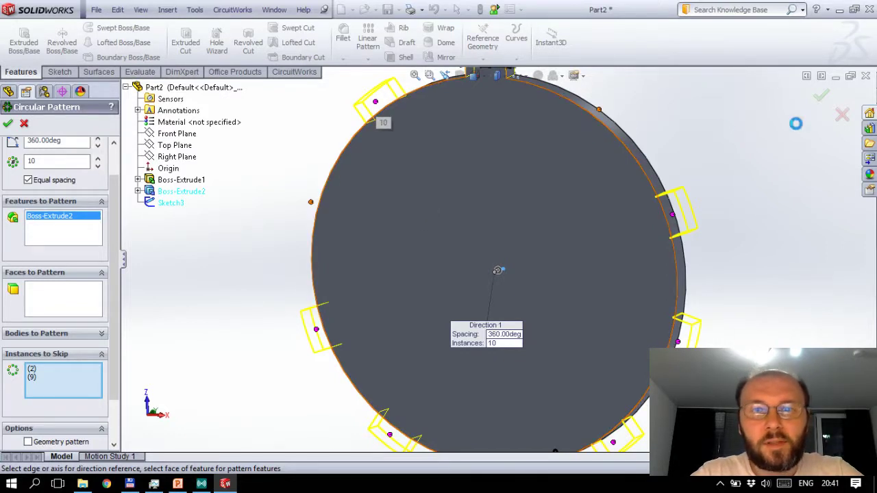
key(Return)
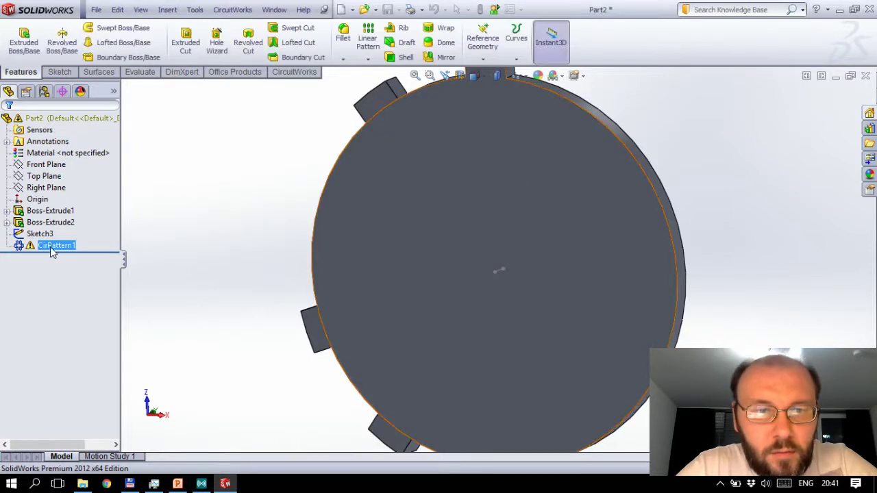
Step: Reopen CirPattern1 for editing with full preview of all instances
click(49, 247)
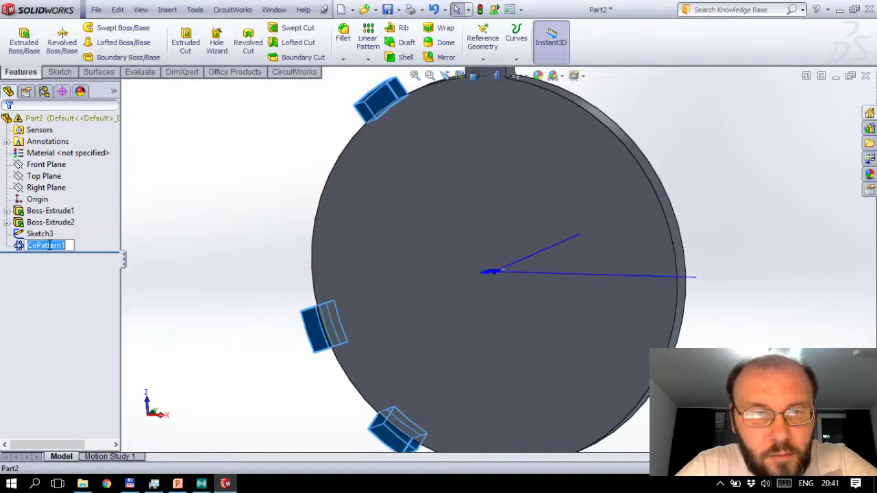
click(19, 252)
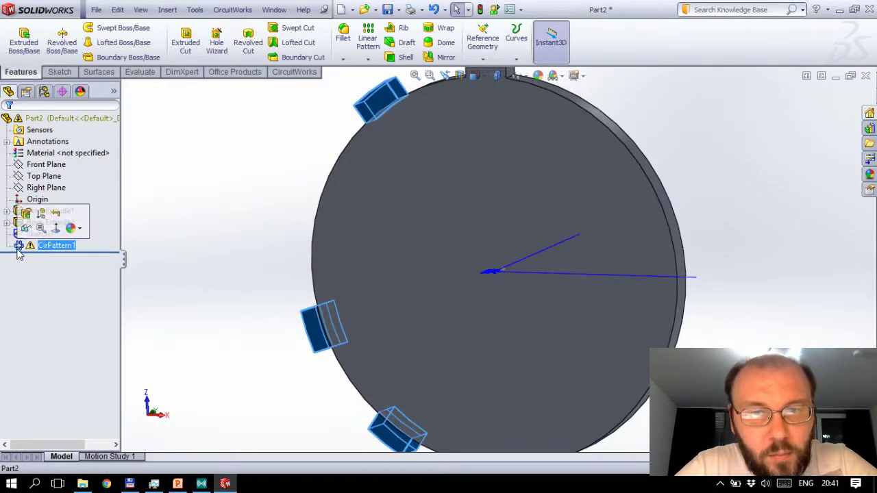
click(25, 213)
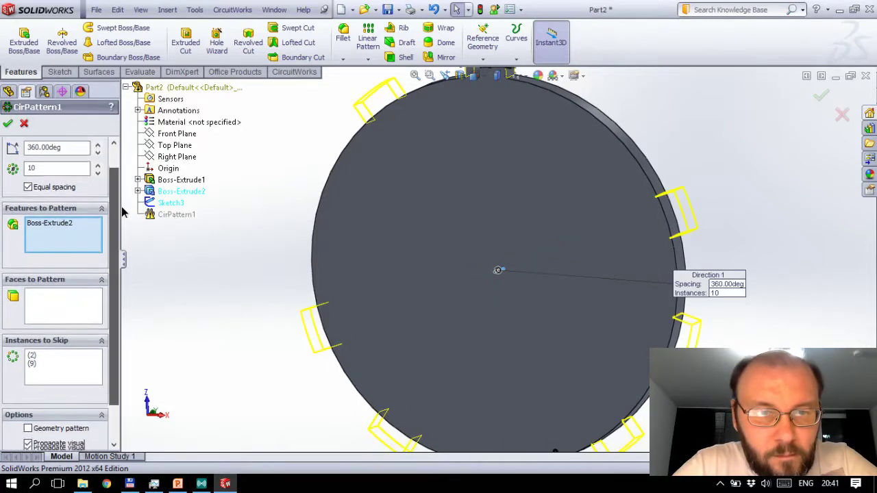
scroll(122, 230, down, 1)
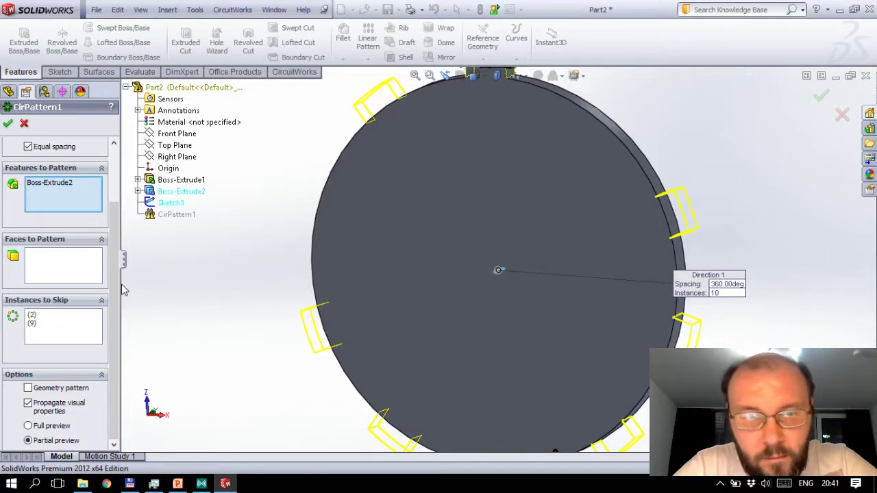
click(28, 439)
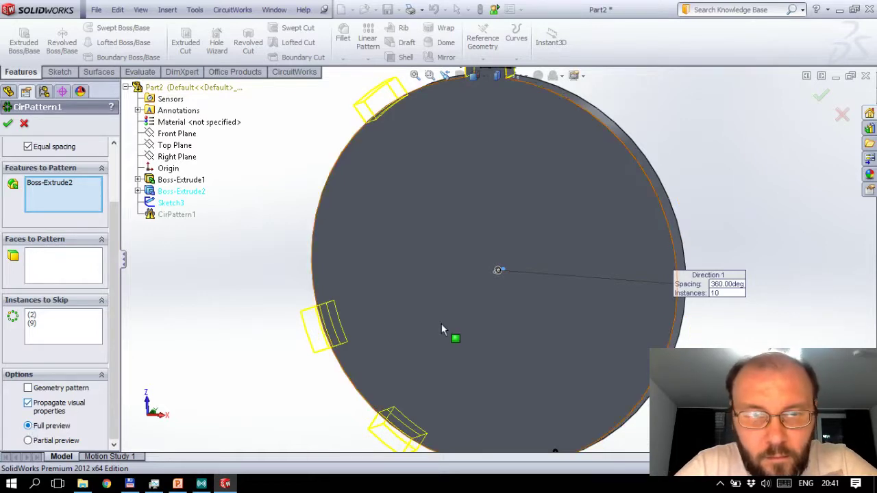
key(f)
key(z)
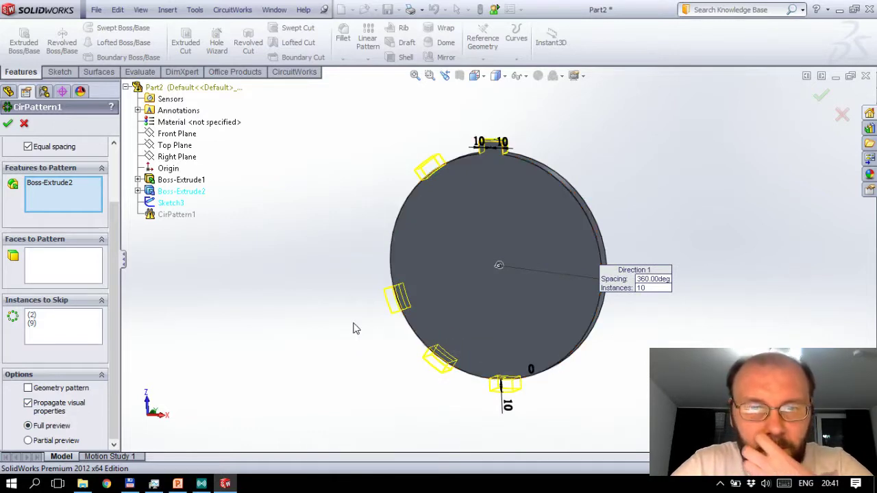
Step: Clear the skipped instances, keep equal spacing over 360°, reverse direction, and accept
click(37, 330)
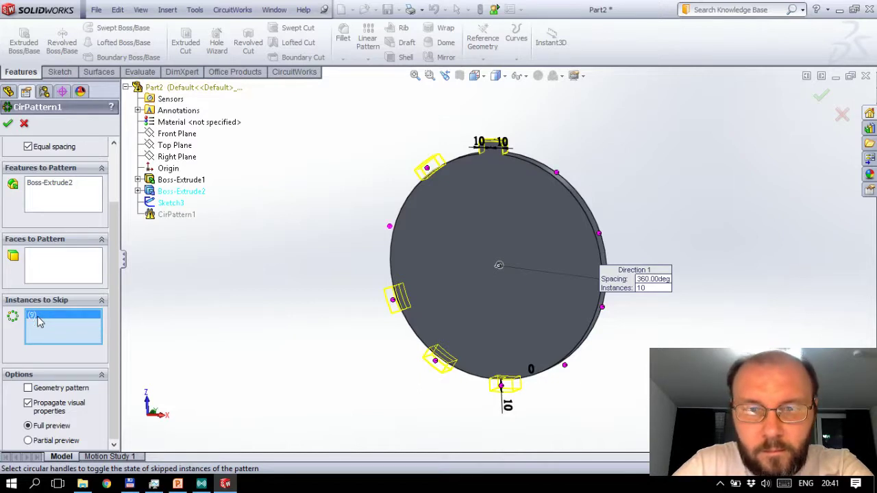
key(Delete)
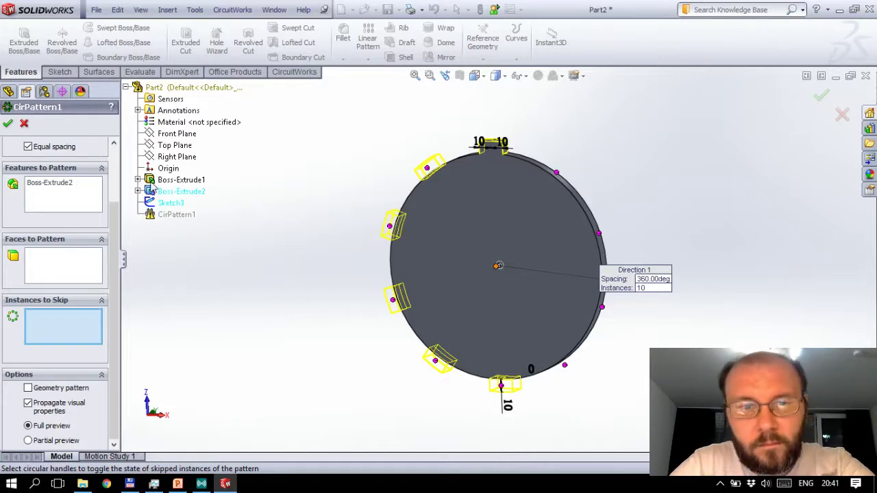
scroll(117, 178, up, 5)
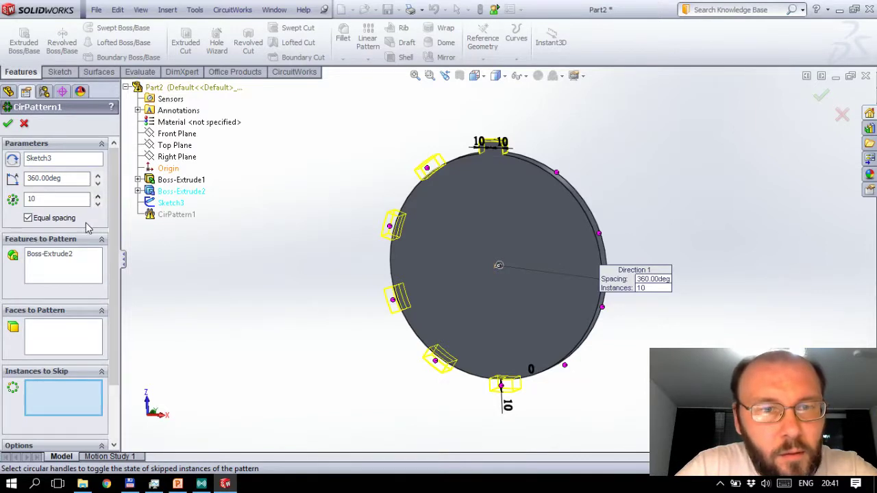
click(62, 218)
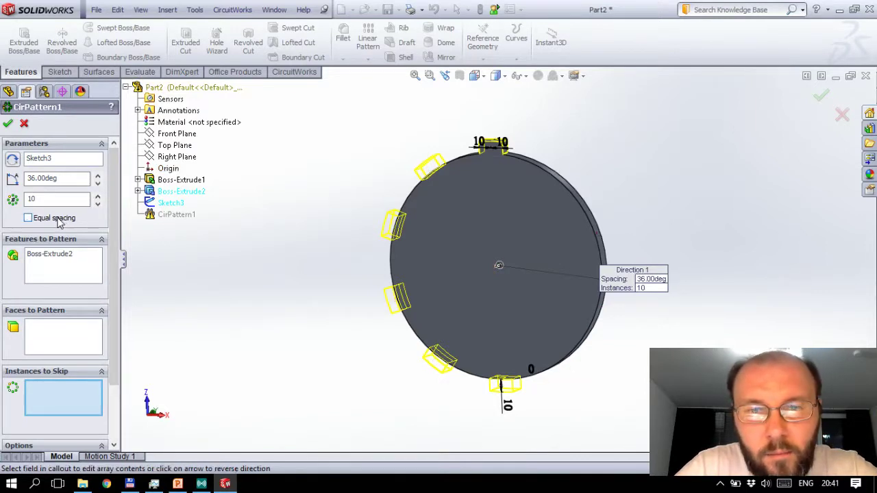
click(58, 219)
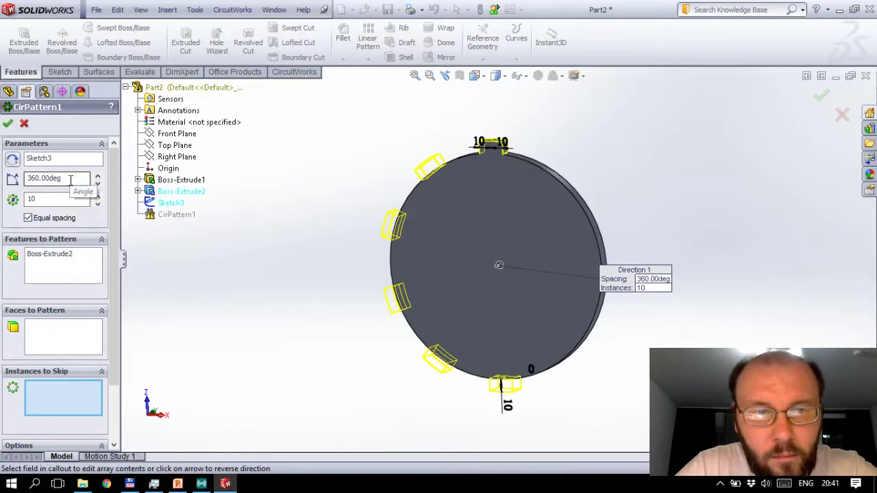
click(12, 162)
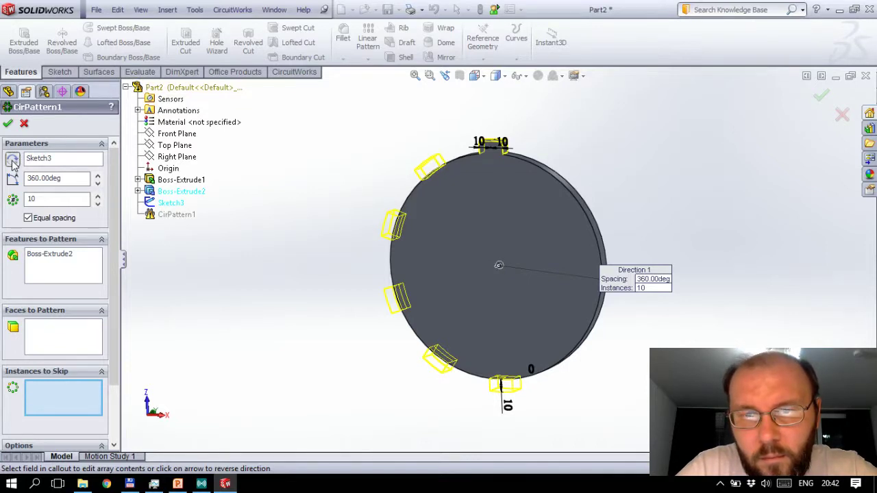
scroll(110, 267, down, 1)
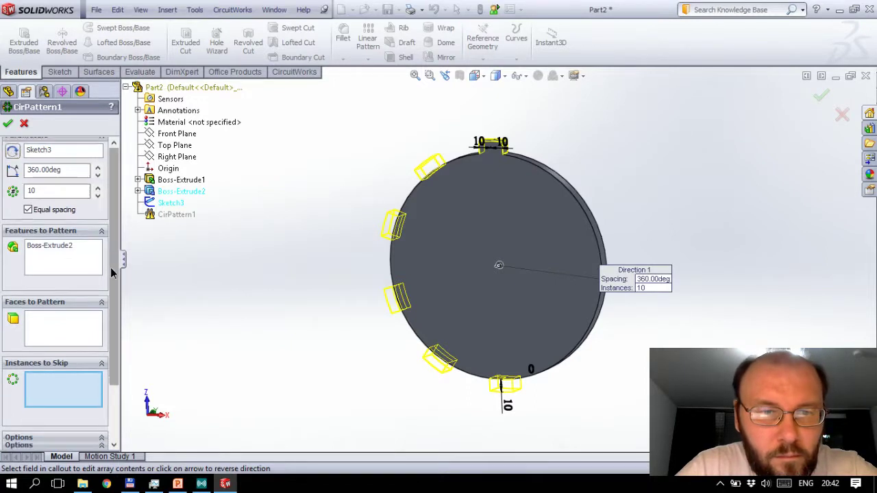
drag(111, 273, 117, 380)
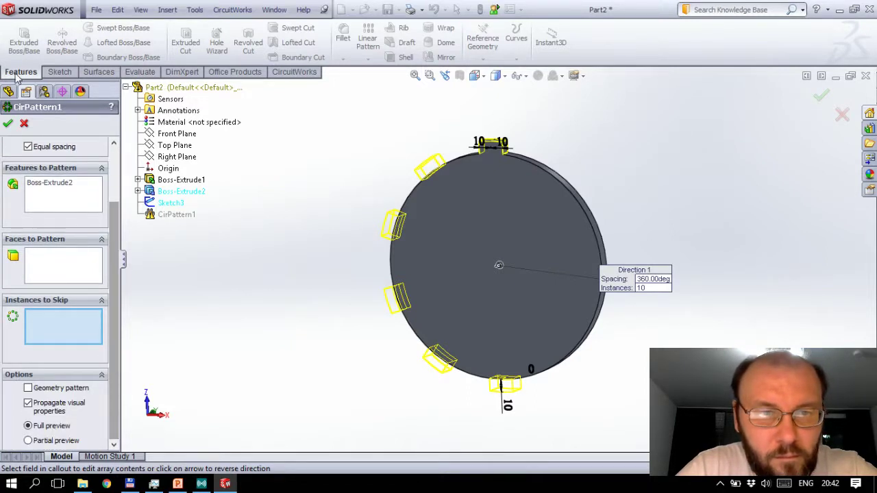
click(7, 123)
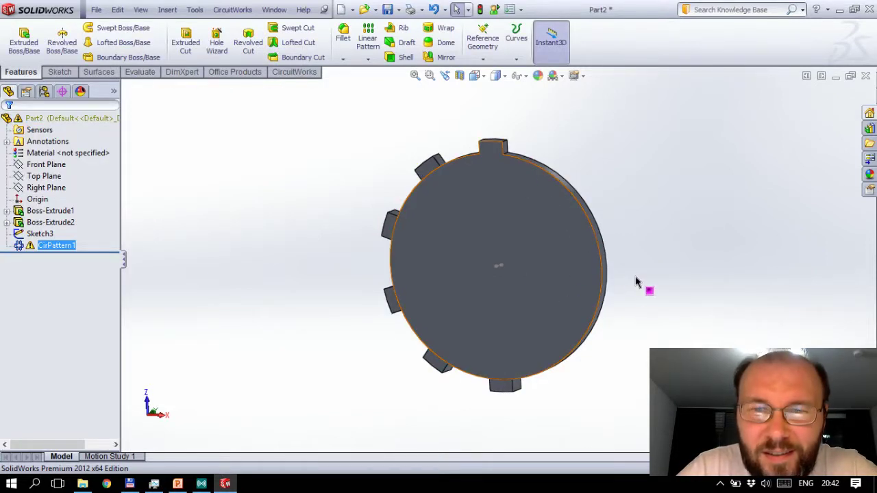
Step: Select Sketch3 and view the disc edge-on from the Right side, zoomed in
mouse_move(649, 291)
middle_down()
mouse_move(596, 302)
mouse_move(603, 294)
mouse_move(498, 268)
mouse_move(507, 287)
mouse_move(498, 268)
middle_up()
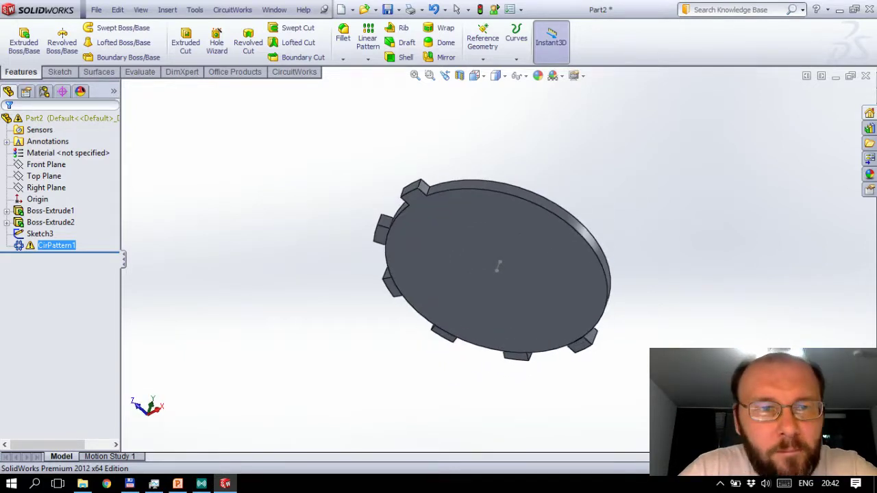
click(48, 235)
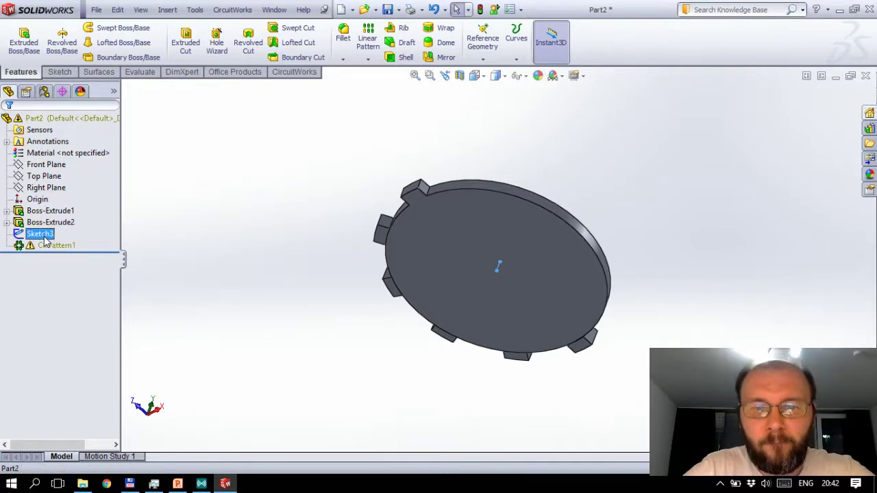
key(ctrl+4)
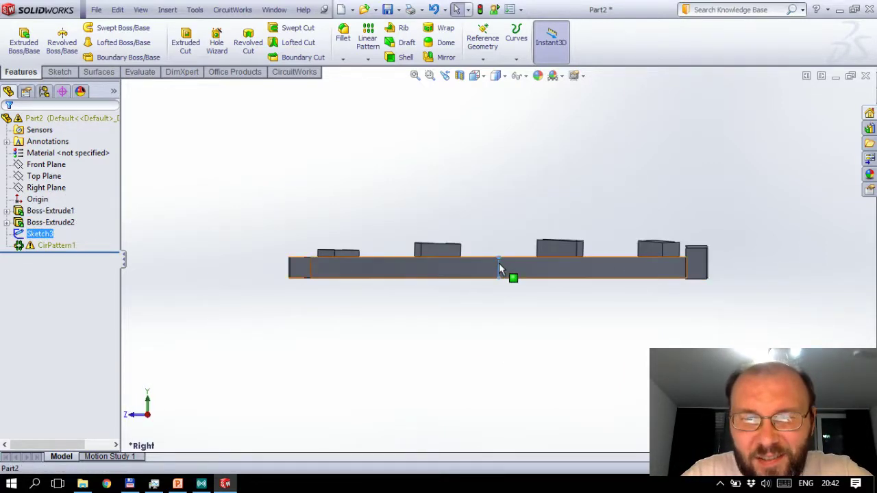
scroll(499, 268, down, 2)
scroll(499, 270, down, 1)
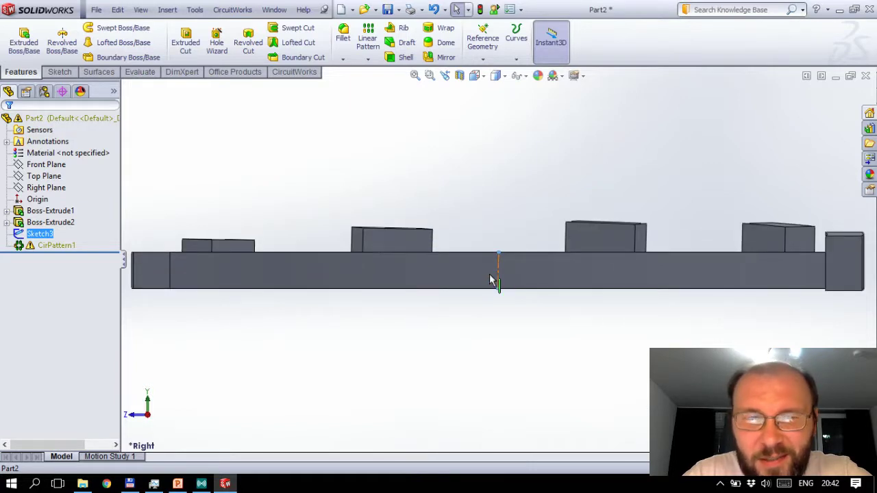
mouse_move(469, 316)
middle_down()
mouse_move(472, 301)
mouse_move(473, 309)
middle_up()
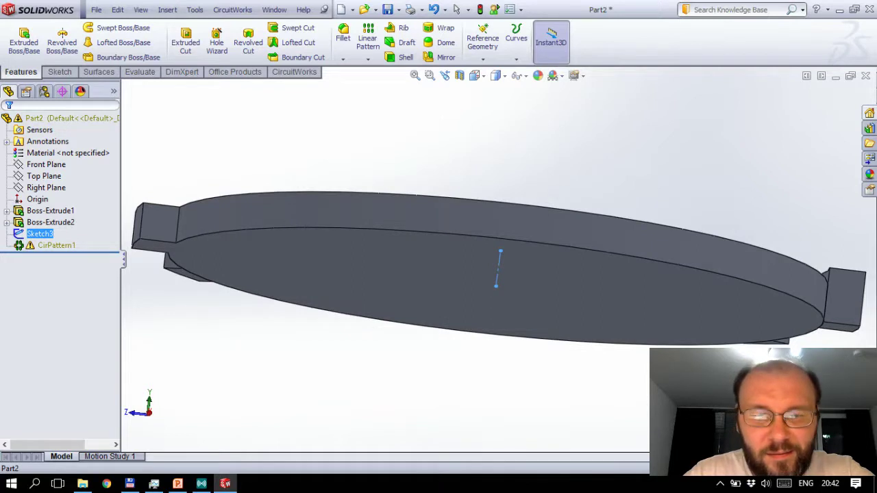
key(ctrl+4)
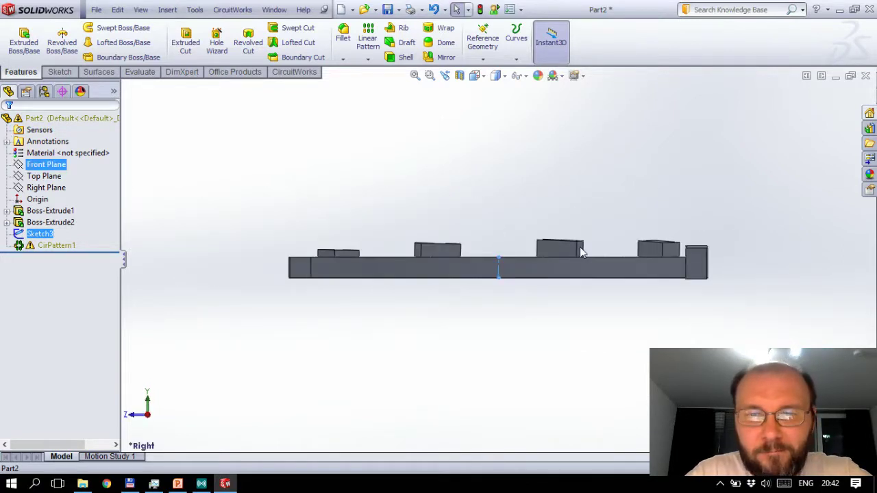
scroll(502, 274, down, 2)
scroll(520, 275, down, 1)
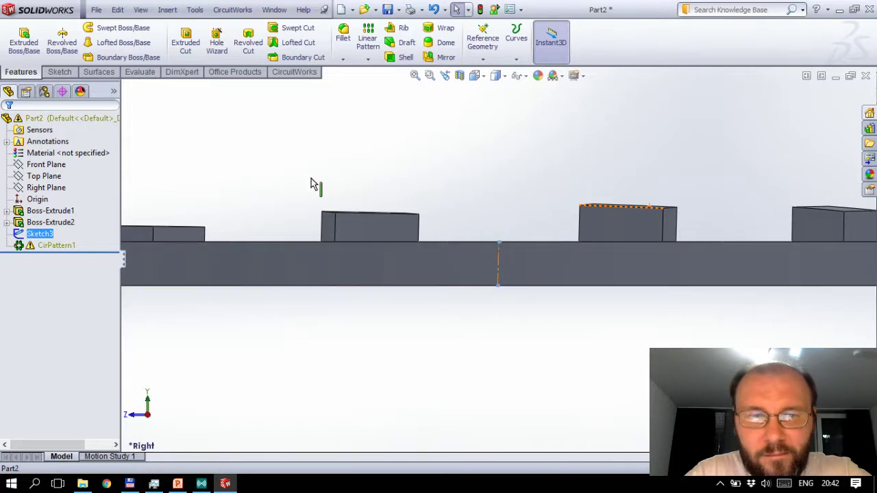
click(39, 236)
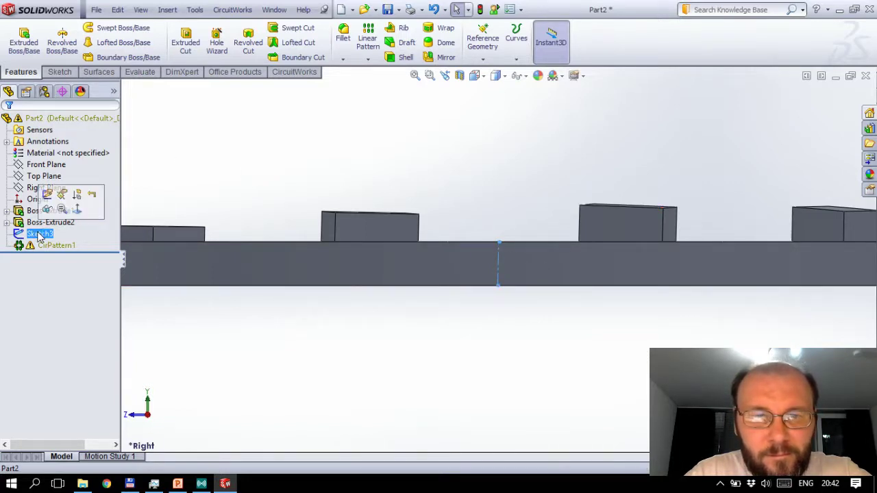
Step: Edit Sketch3, add then undo a Vertical relation on the axis line, and exit
click(48, 195)
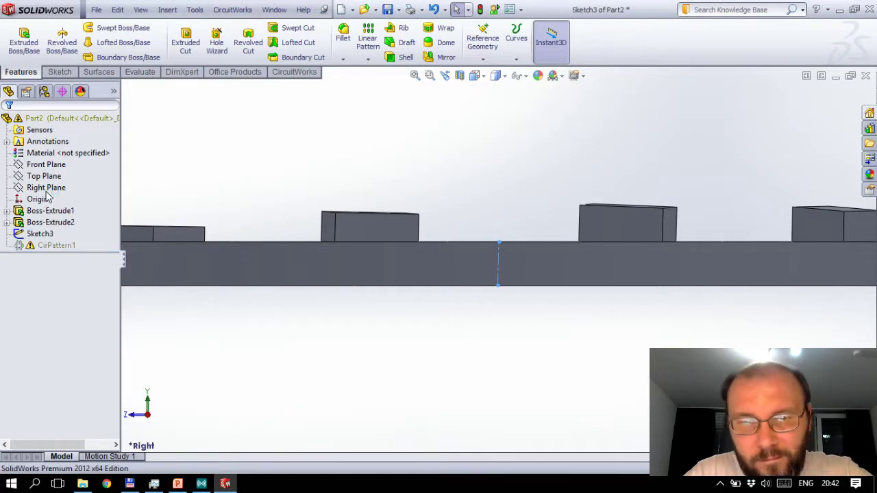
click(43, 199)
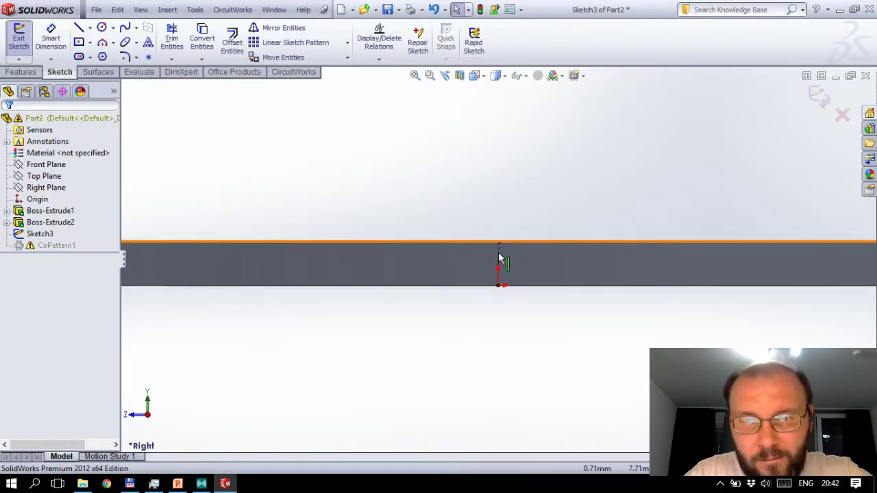
click(293, 241)
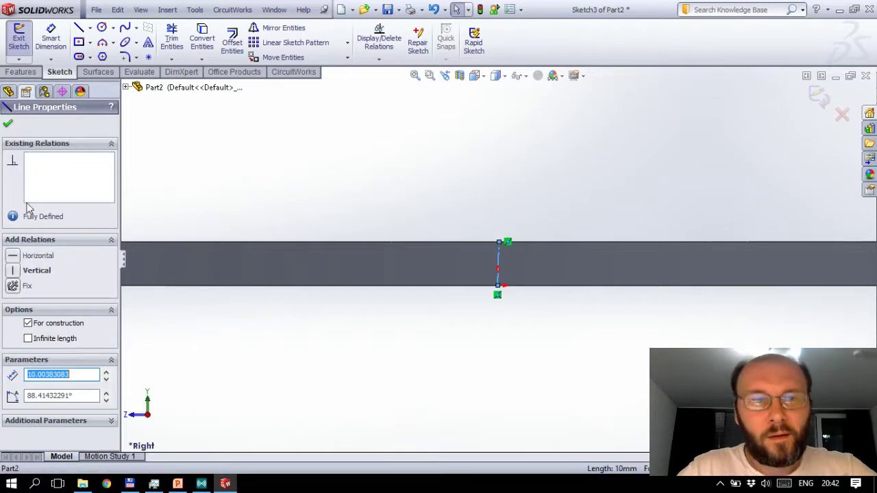
click(15, 271)
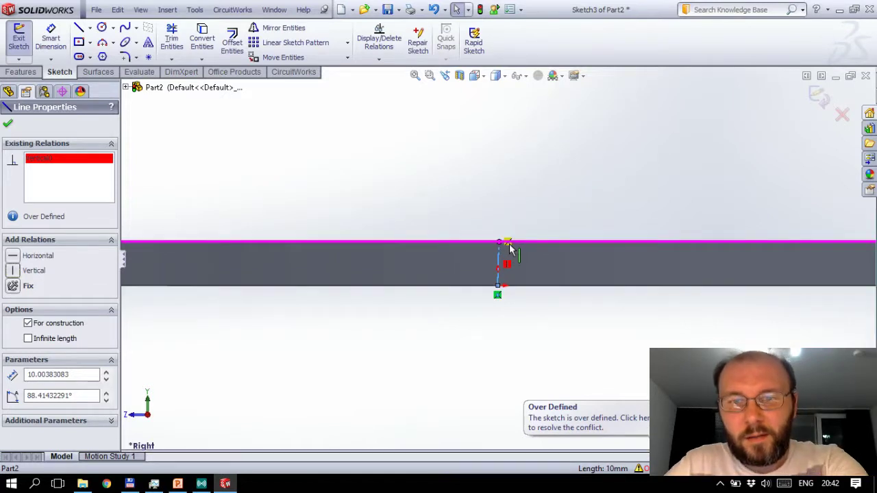
key(Escape)
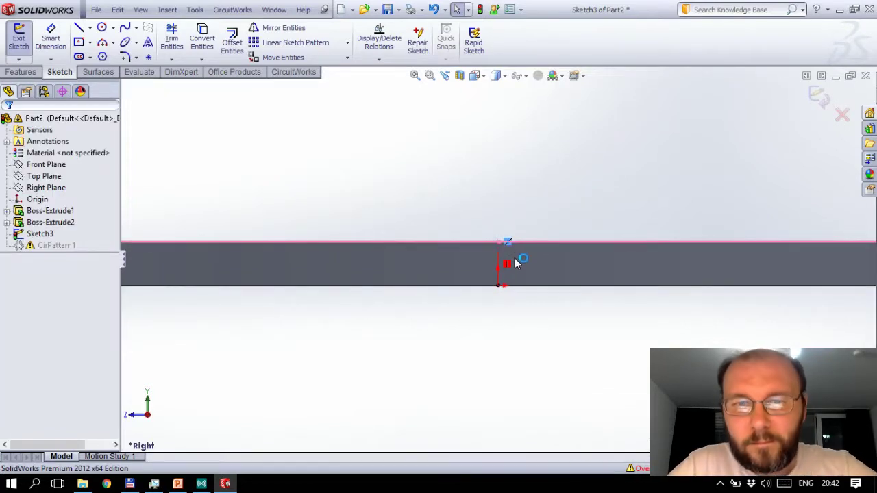
key(ctrl+z)
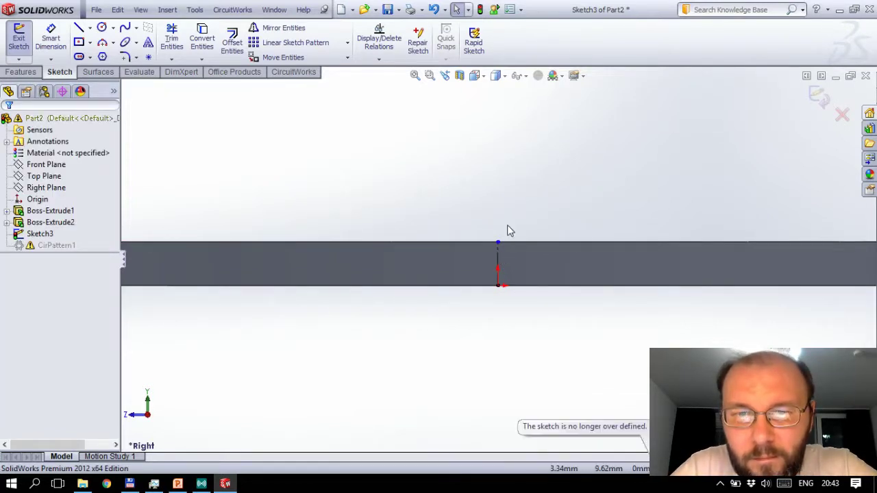
click(820, 102)
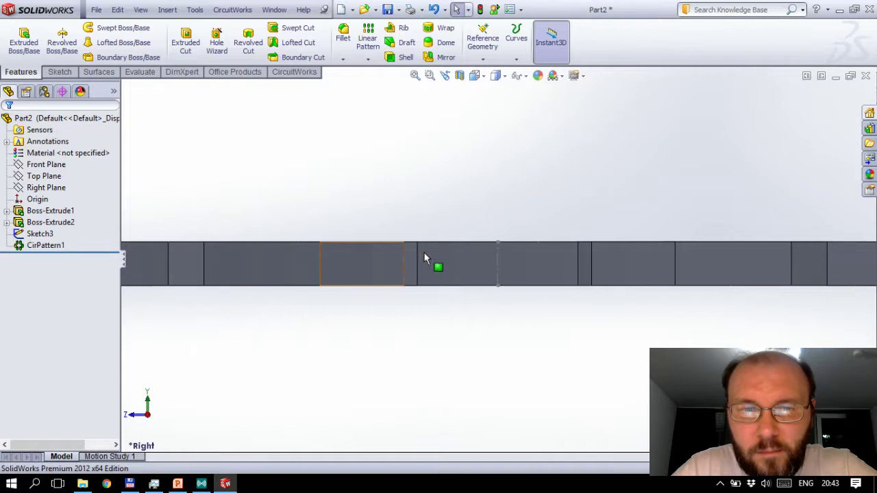
Step: Orbit the plate to a tilted view and select CirPattern1 in the tree
mouse_move(426, 319)
middle_down()
mouse_move(429, 302)
mouse_move(479, 357)
mouse_move(507, 261)
middle_up()
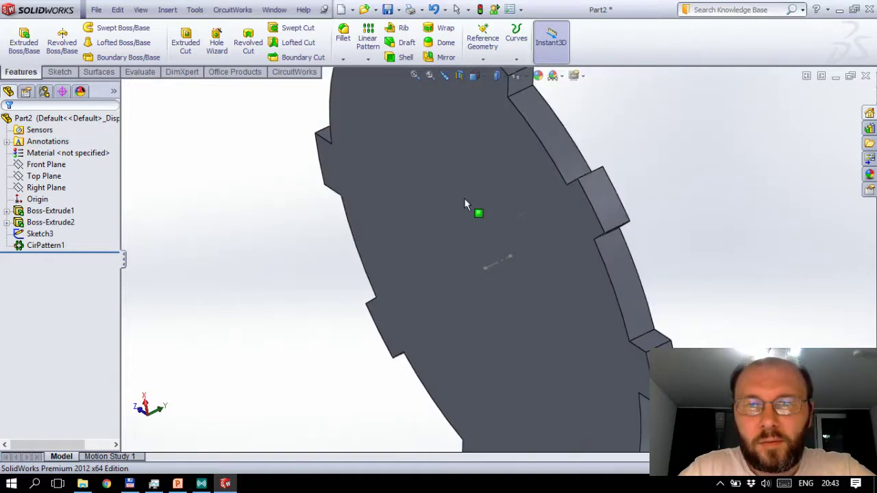
mouse_move(464, 200)
middle_down()
mouse_move(448, 254)
mouse_move(552, 244)
mouse_move(564, 219)
mouse_move(504, 213)
middle_up()
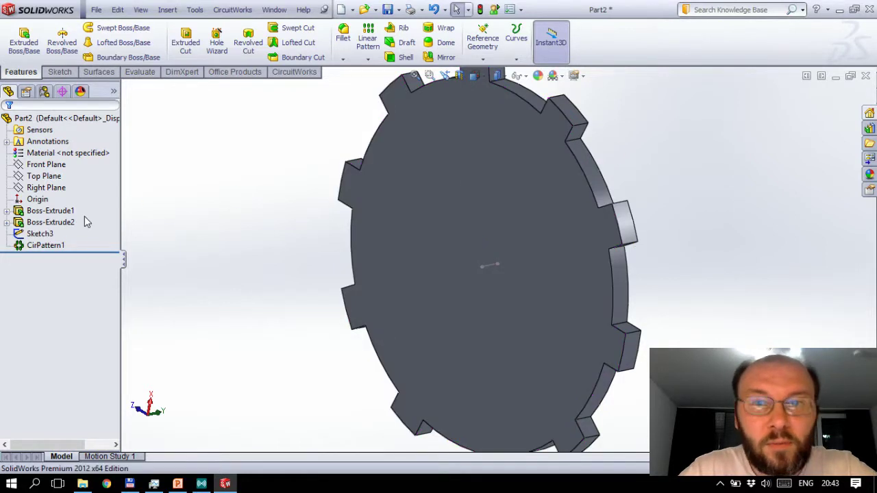
click(26, 244)
click(39, 235)
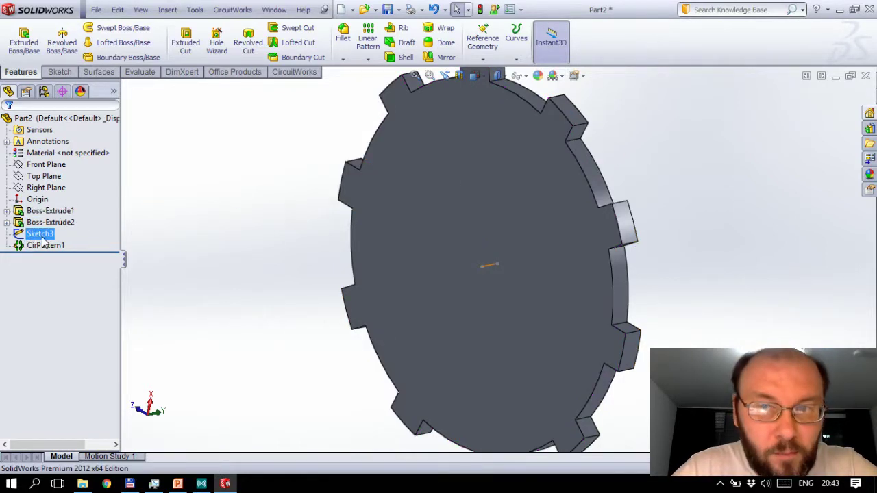
click(42, 244)
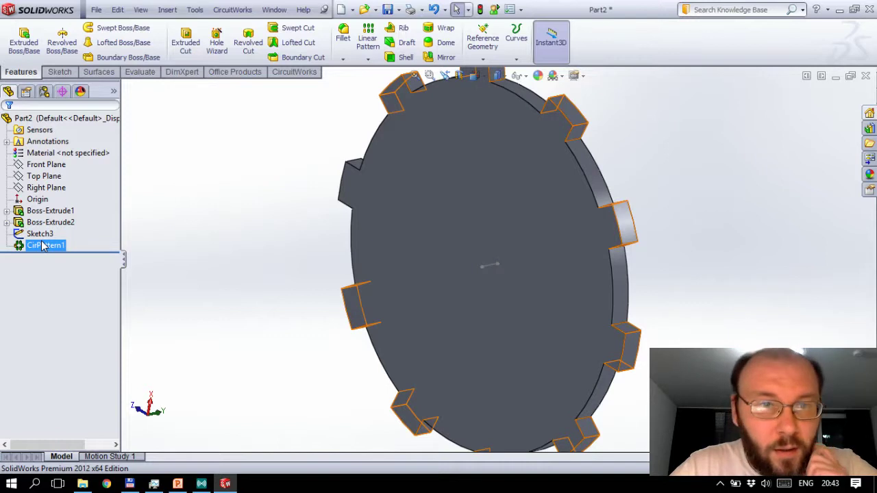
click(41, 246)
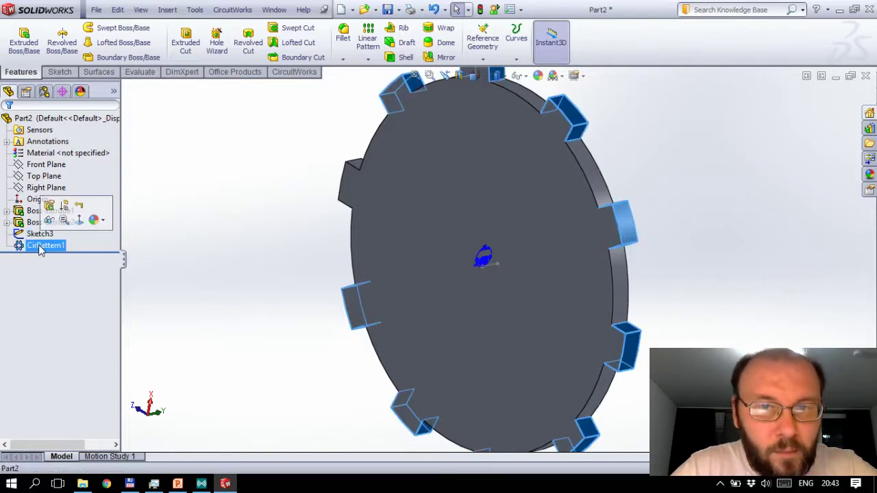
Step: Edit CirPattern1 to skip instances 4 and 10, removing two teeth, then view it face-on
click(50, 207)
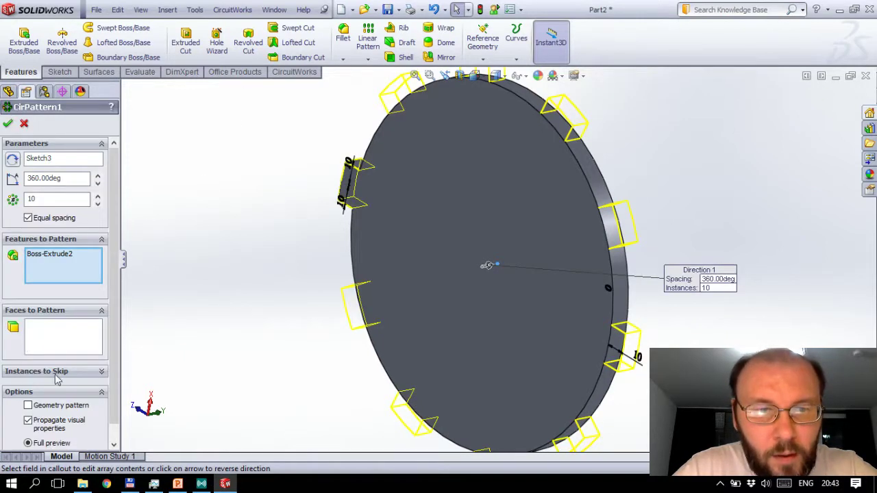
click(78, 376)
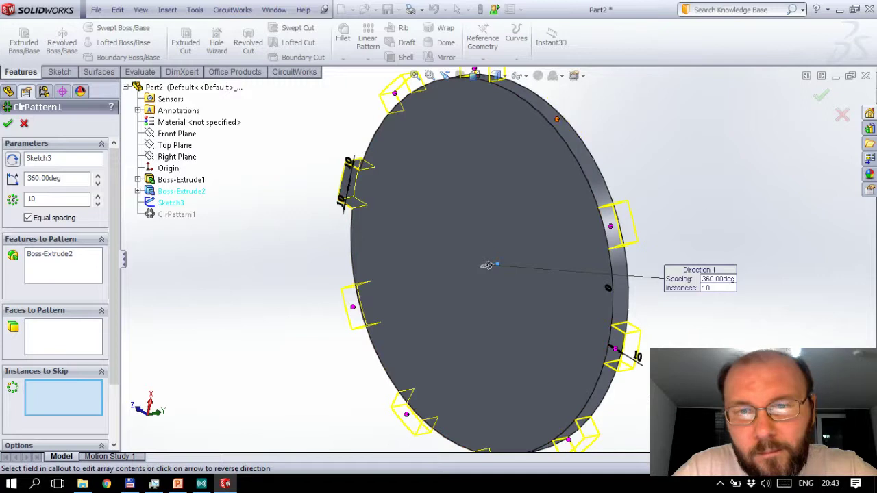
click(352, 307)
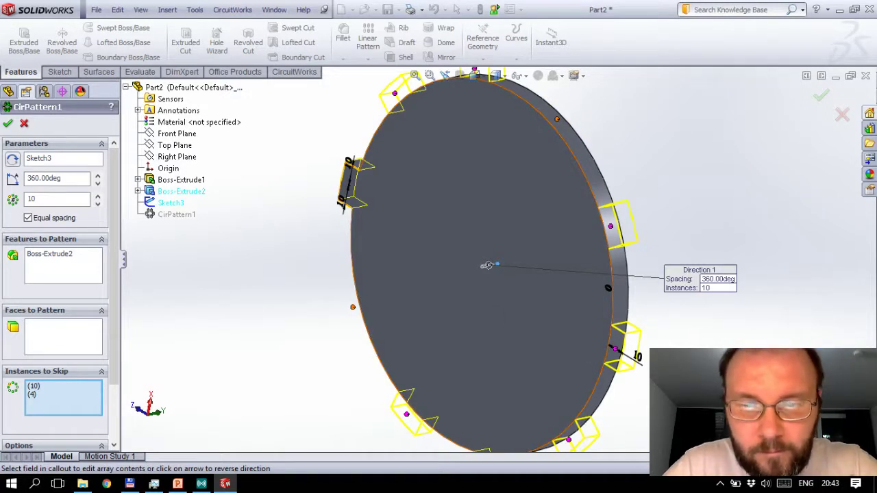
click(614, 350)
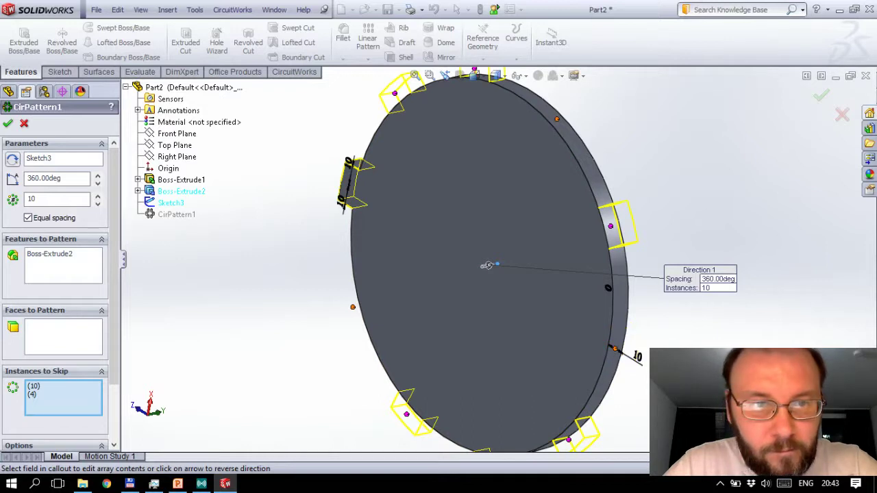
click(7, 122)
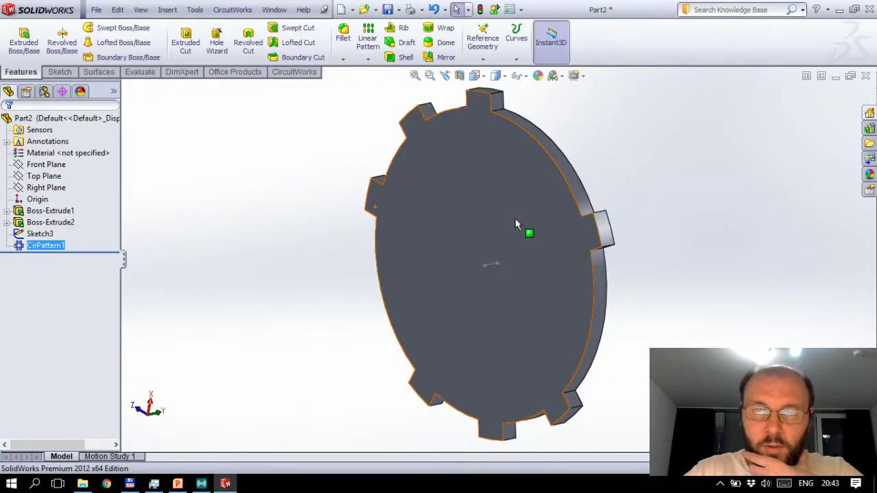
key(ctrl+8)
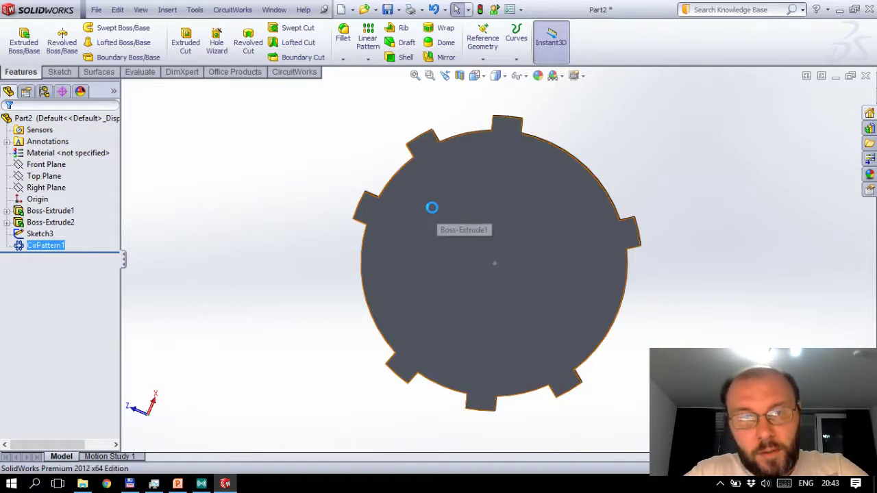
key(alt+Tab)
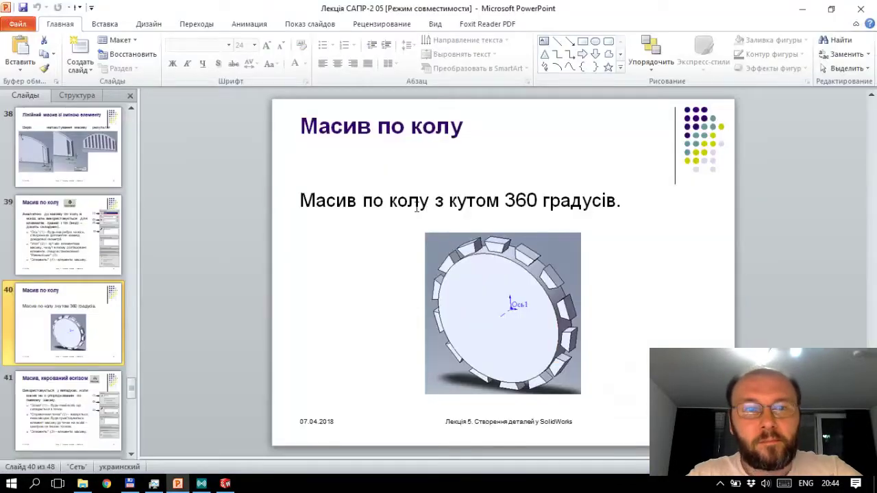
Step: Move the PowerPoint lecture to slide 42 'Масив, керований ескізом', then return to SolidWorks
scroll(415, 206, down, 1)
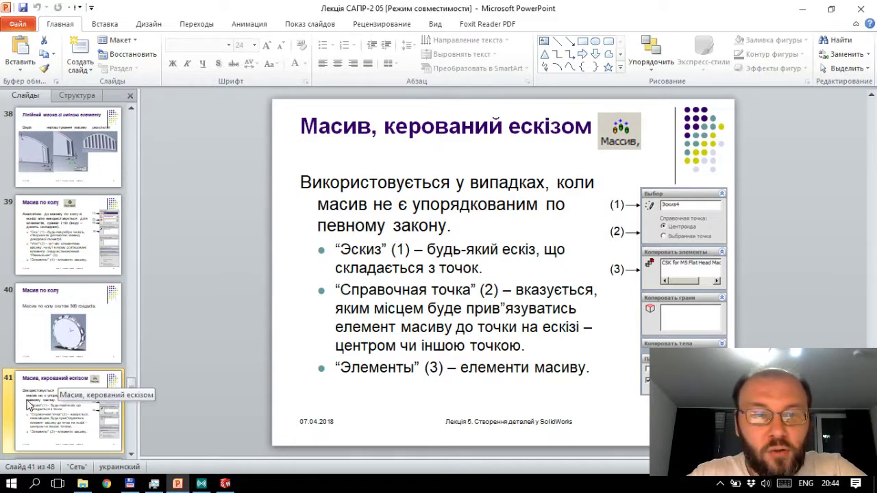
scroll(28, 403, down, 1)
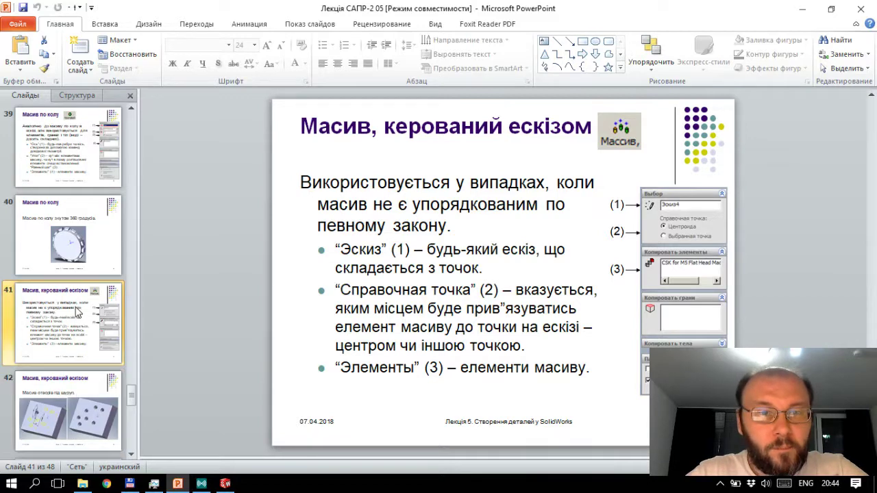
click(52, 416)
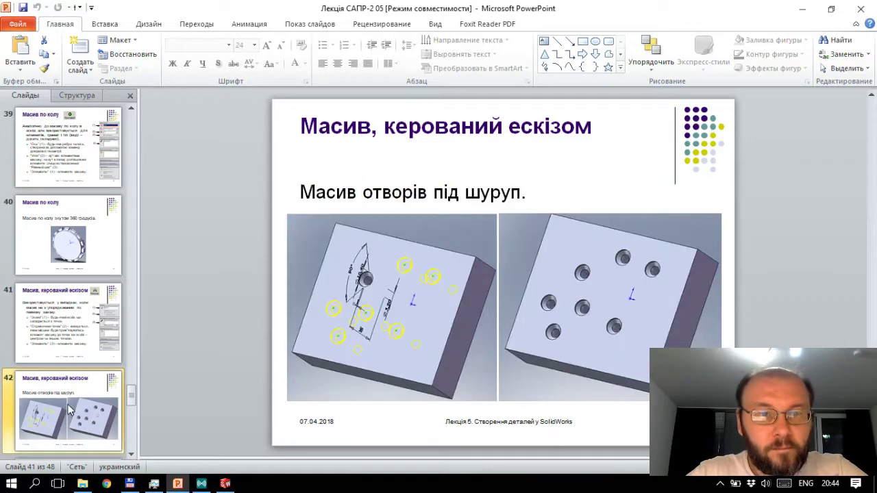
scroll(103, 372, down, 1)
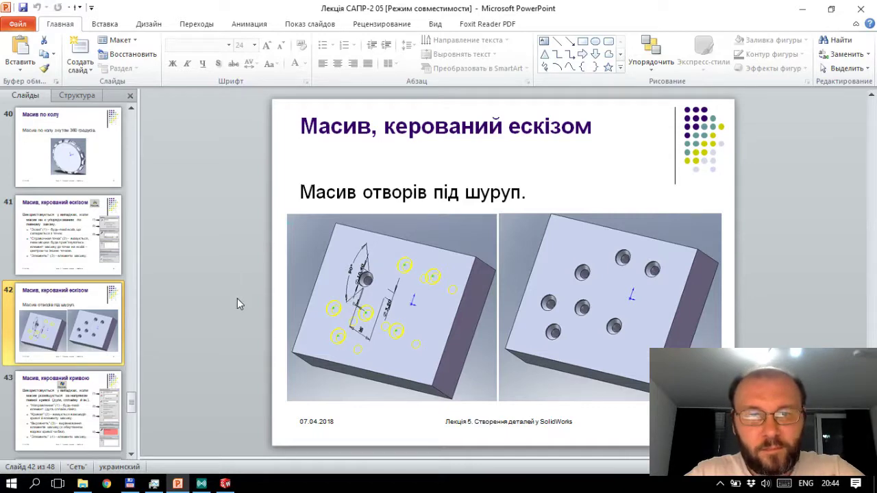
key(alt+Tab)
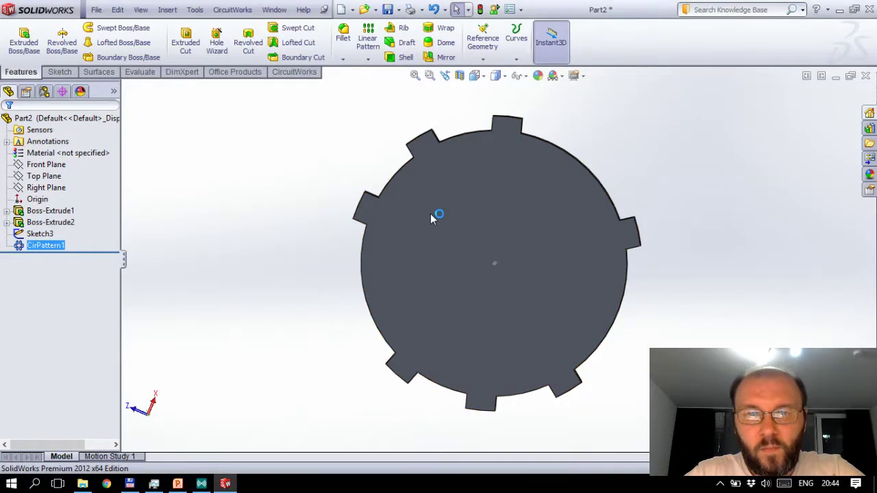
scroll(456, 204, down, 2)
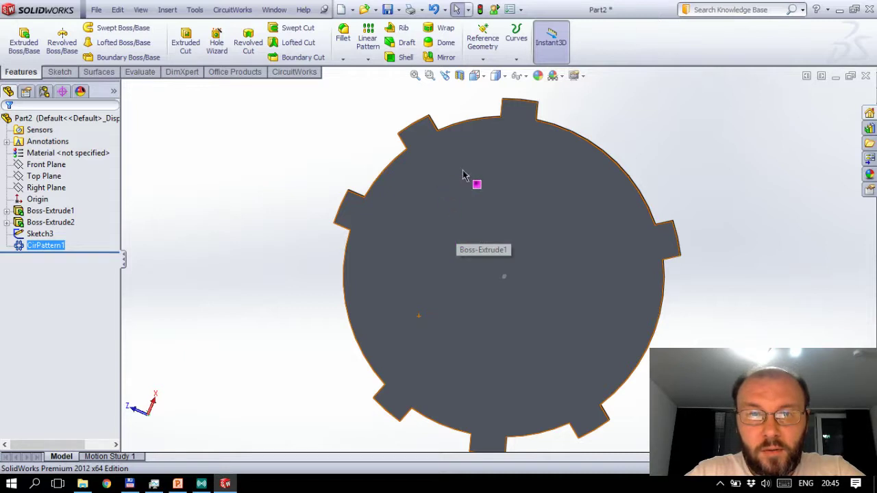
middle_drag(462, 175, 467, 203)
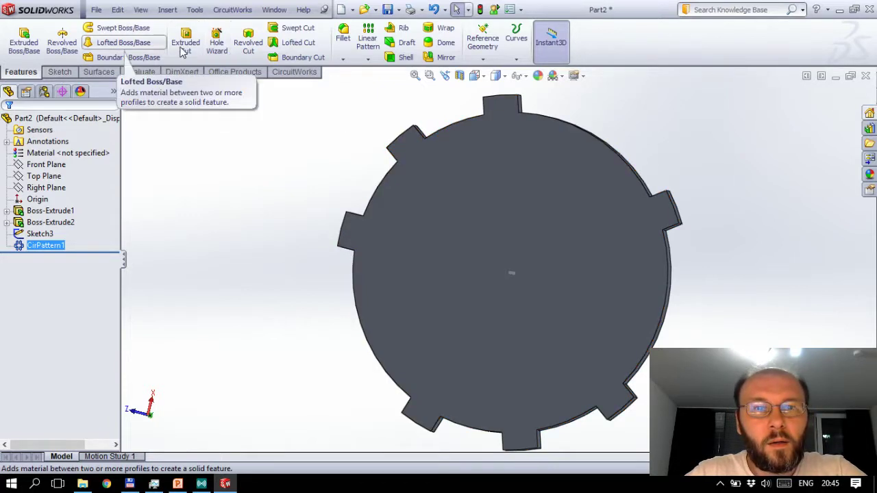
click(218, 51)
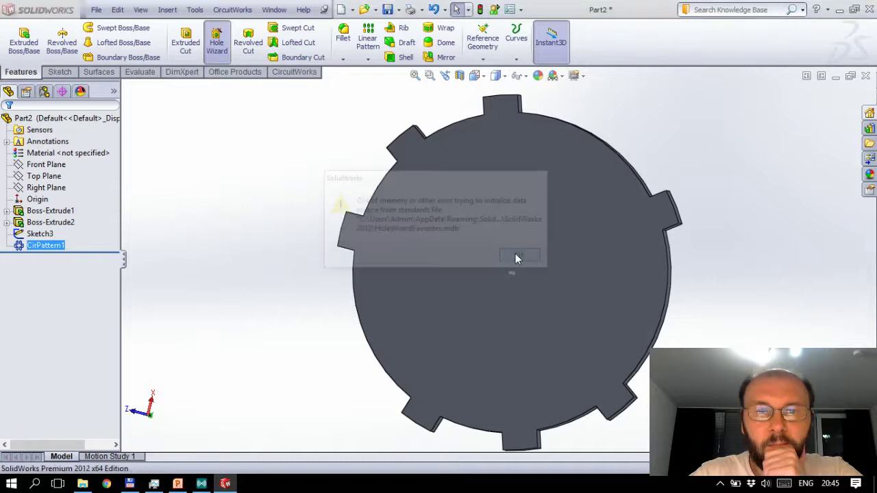
click(499, 270)
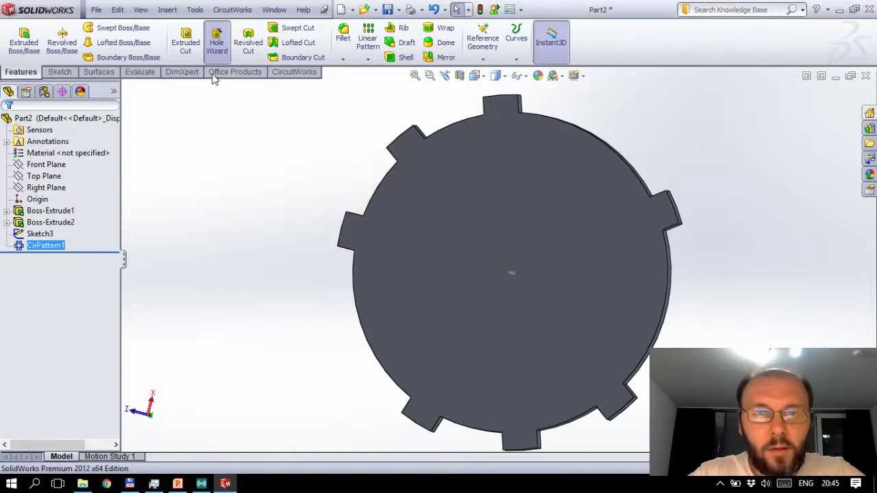
Step: Sketch a small circle centred on the origin of the disc face
click(186, 42)
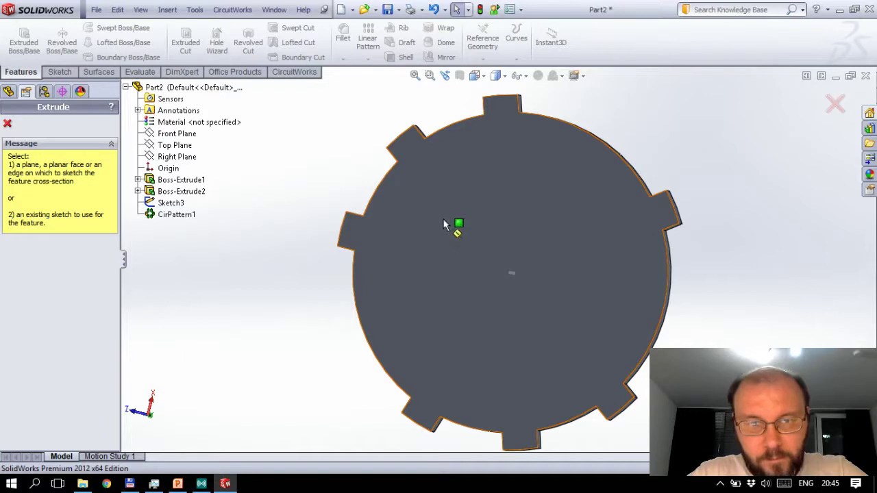
key(Escape)
click(432, 253)
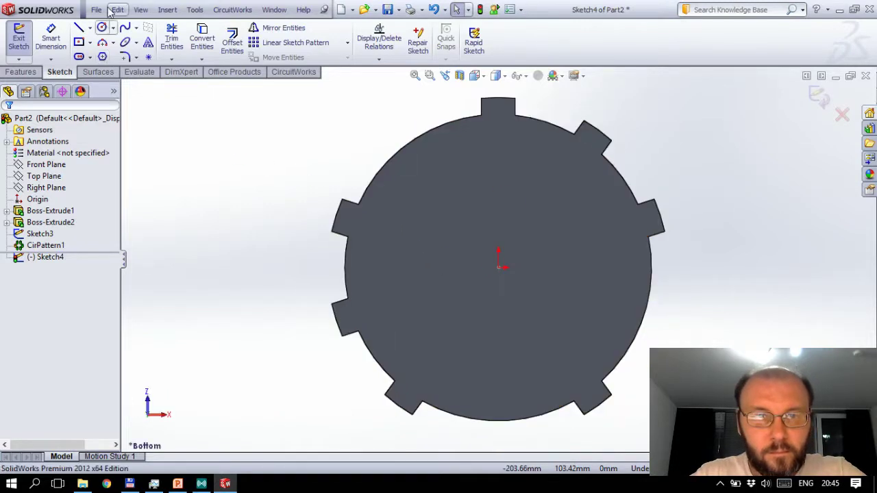
click(498, 267)
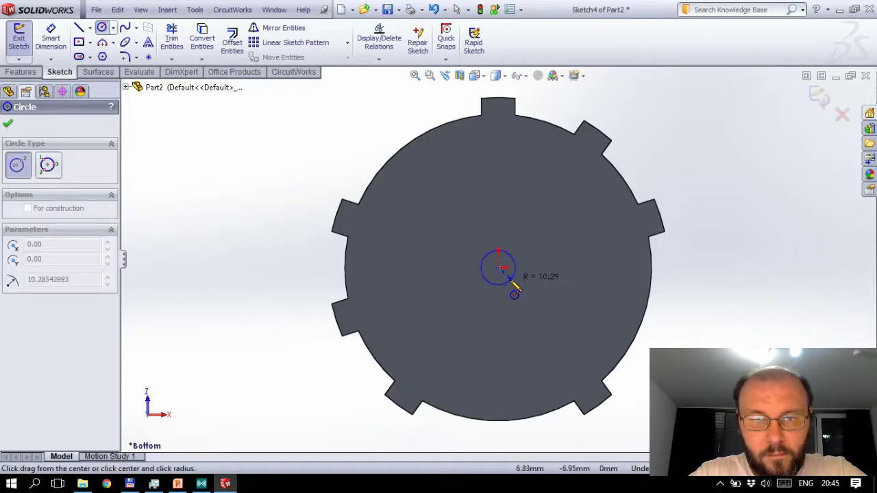
click(508, 279)
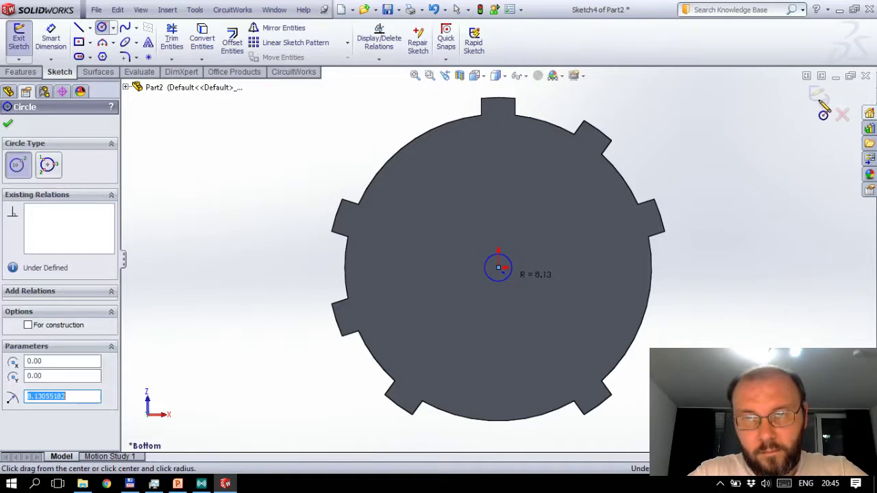
key(Escape)
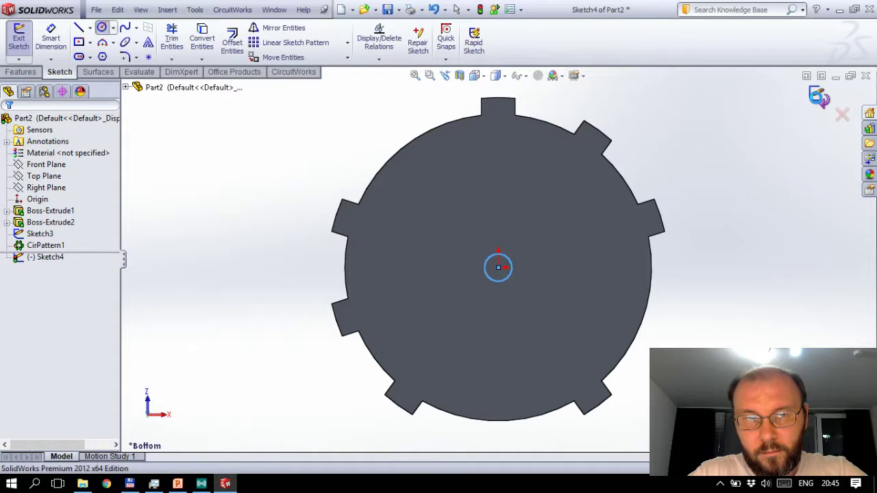
Step: Extrude-cut the circle 10 mm Blind through the disc as Cut-Extrude1
key(x)
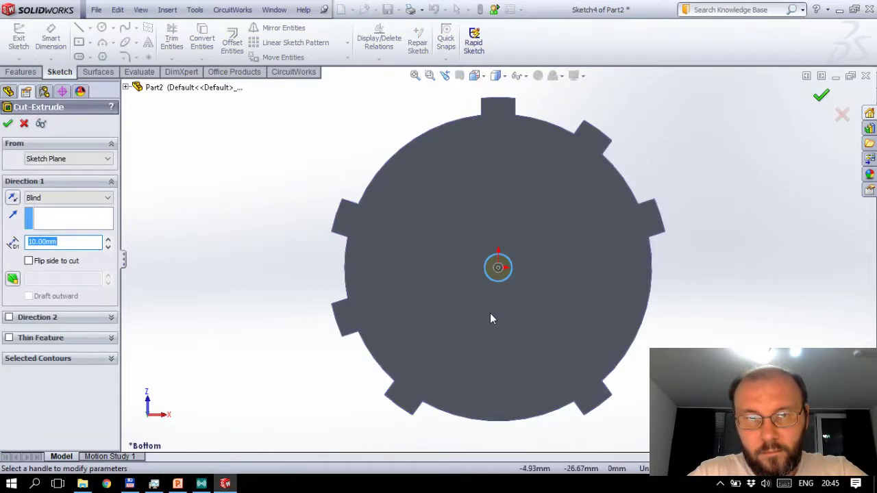
click(20, 72)
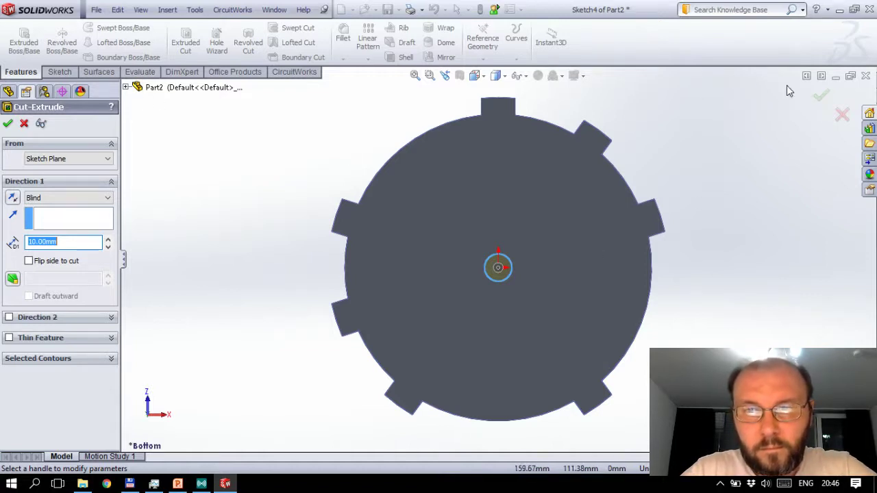
click(818, 95)
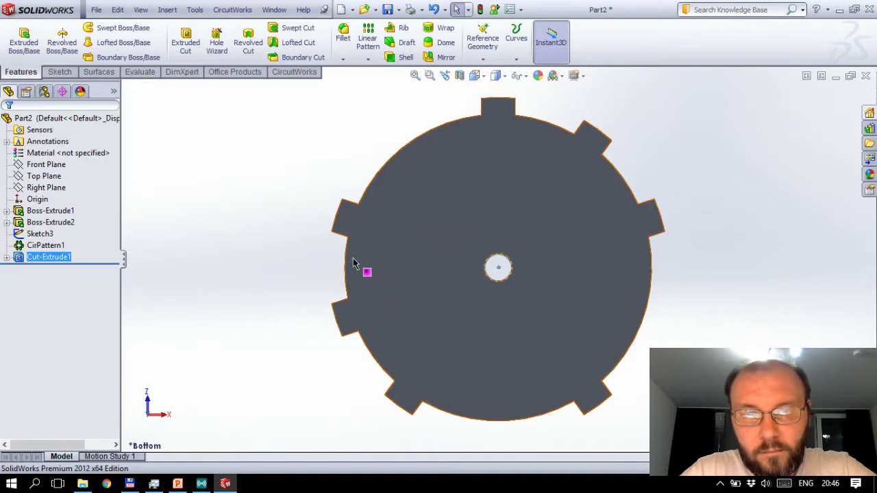
Step: Orbit the disc to a tilted view, trying and cancelling a sketch-driven pattern
middle_drag(364, 270, 494, 266)
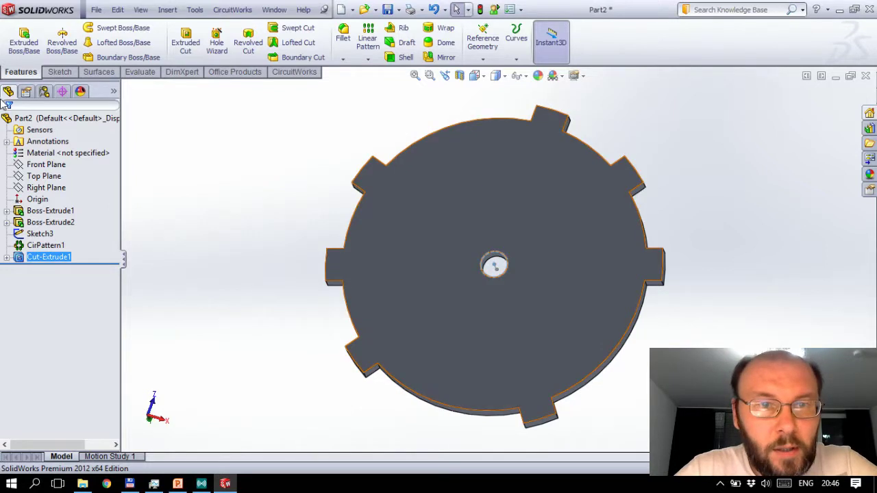
click(367, 60)
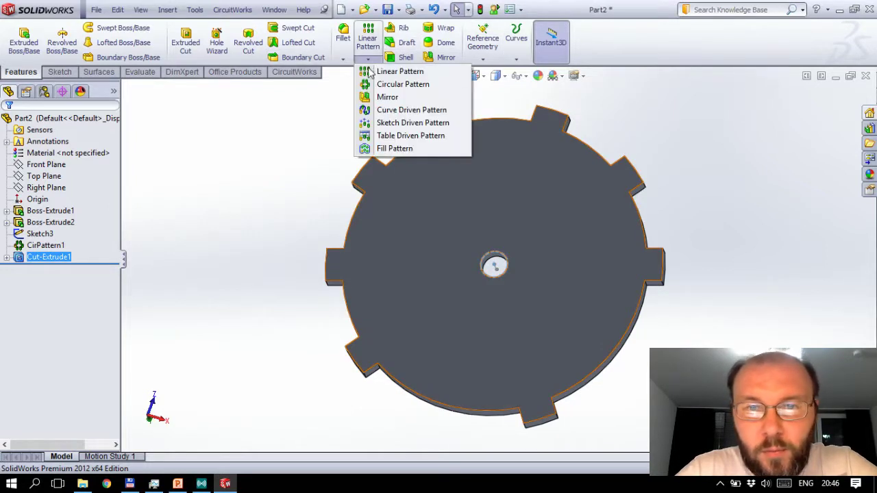
click(433, 126)
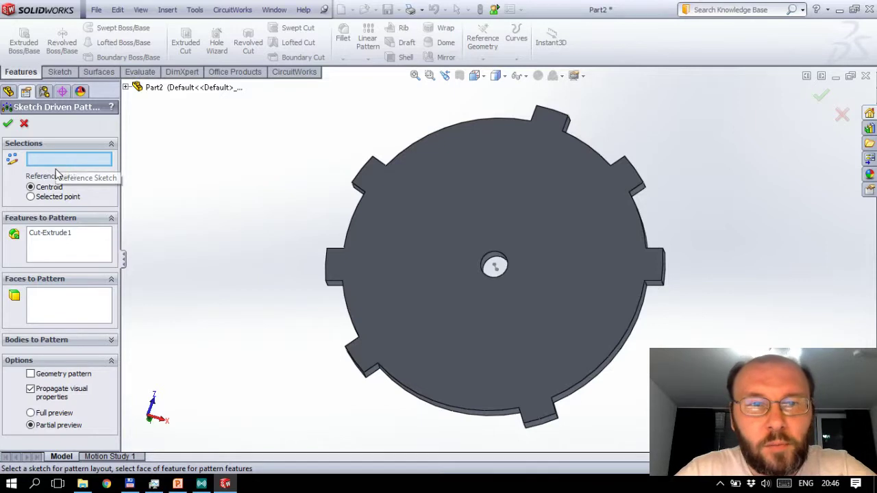
key(Escape)
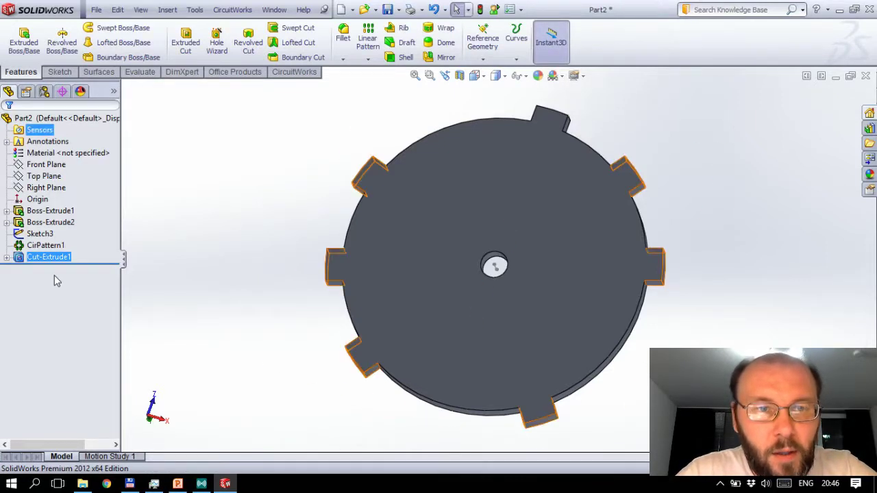
click(58, 72)
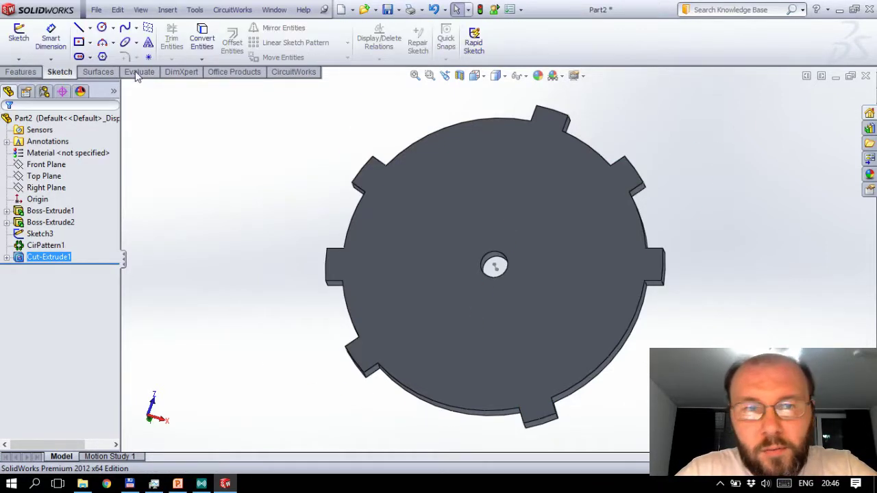
click(18, 37)
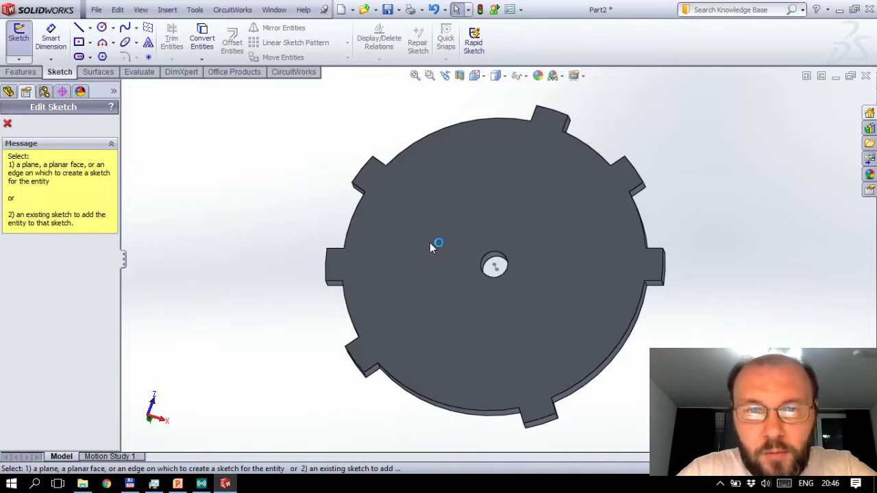
key(Escape)
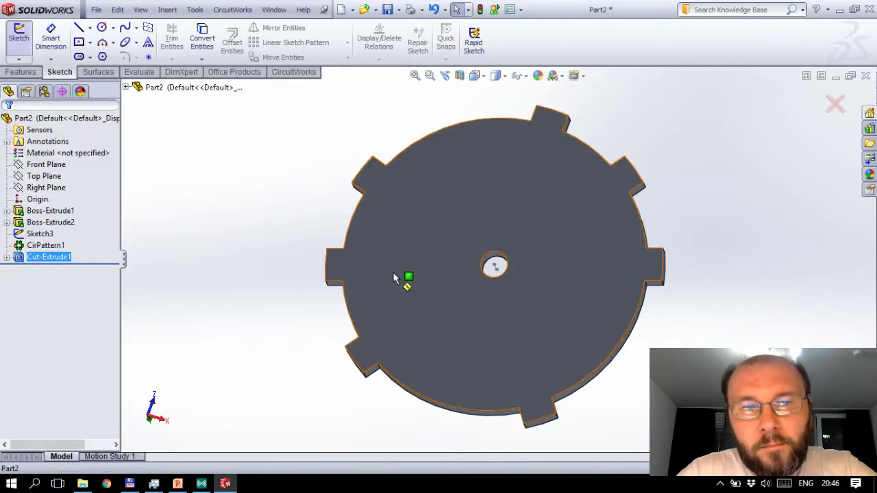
Step: Place sketch points around the centre hole on the disc face and close Sketch5
click(478, 231)
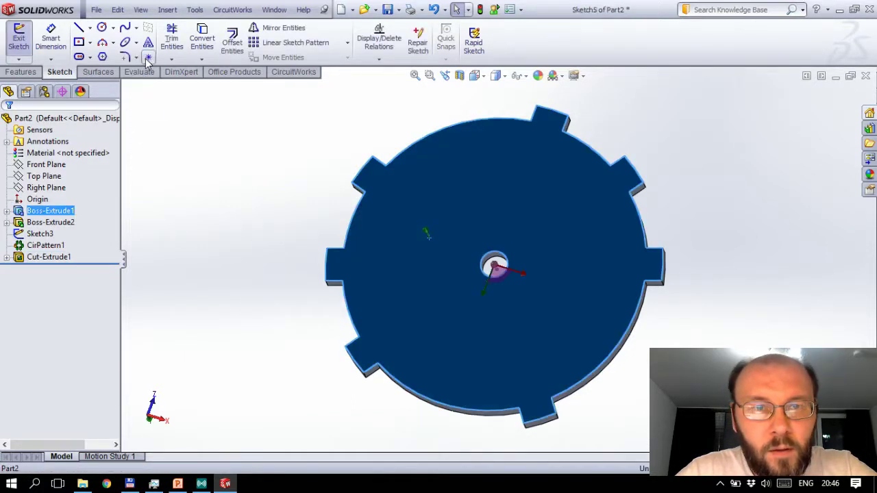
click(416, 221)
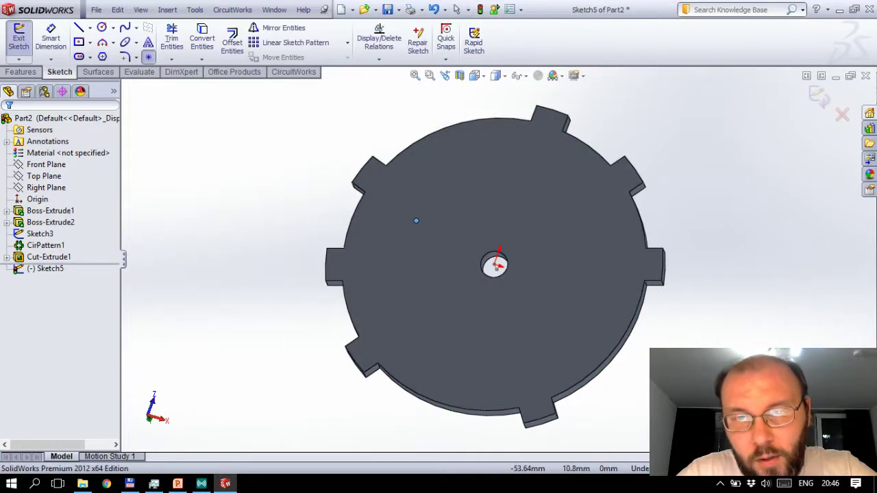
click(525, 180)
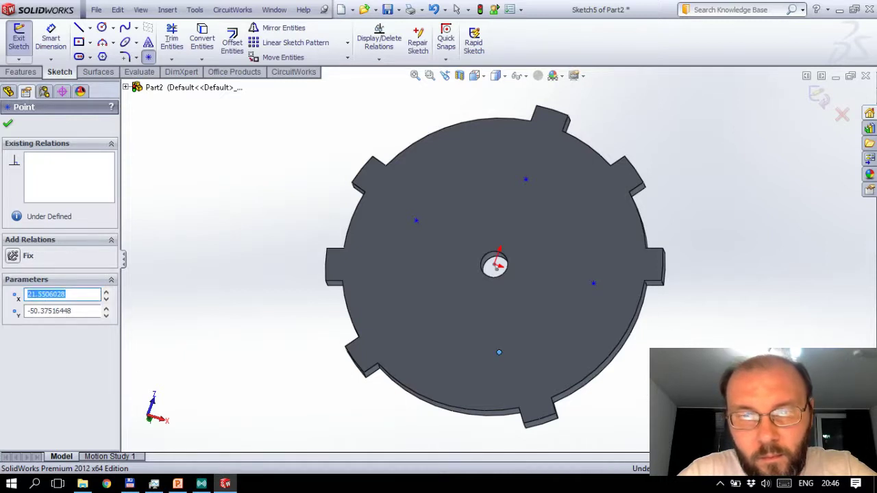
click(461, 215)
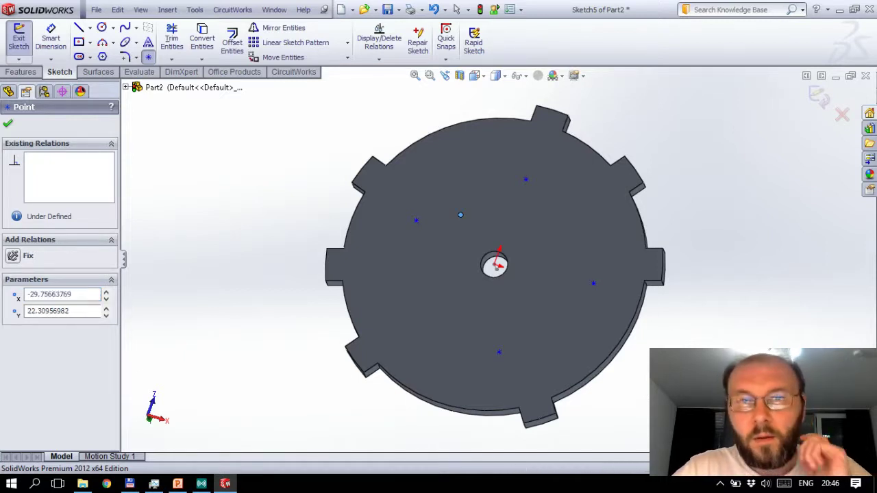
click(403, 298)
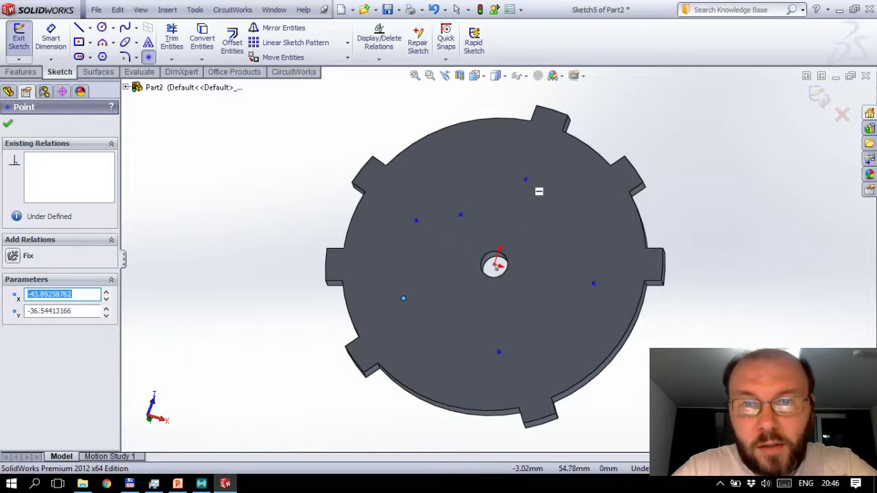
key(Escape)
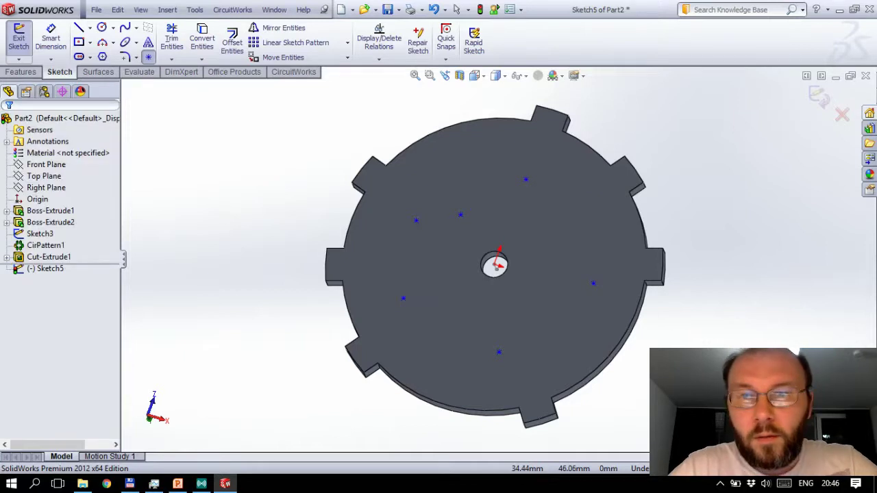
key(ctrl+b)
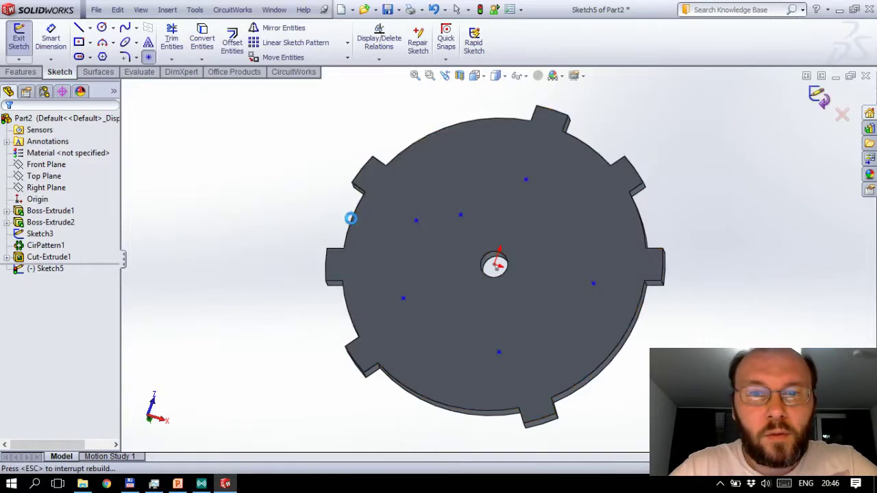
Step: Pattern Cut-Extrude1 onto Sketch5's points with a Sketch Driven Pattern
click(23, 72)
click(368, 59)
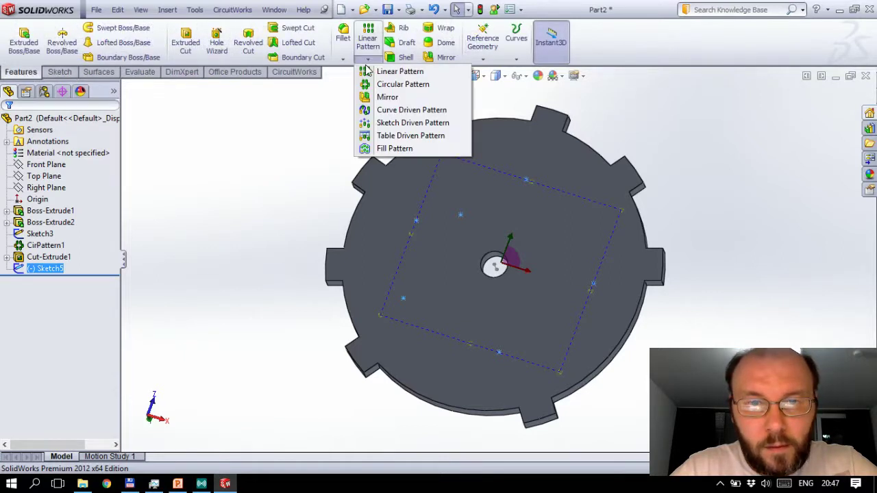
click(389, 127)
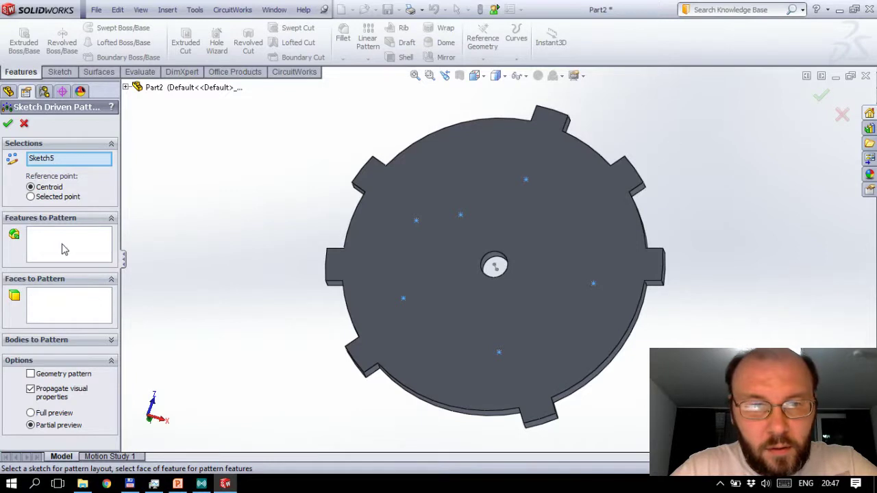
click(62, 248)
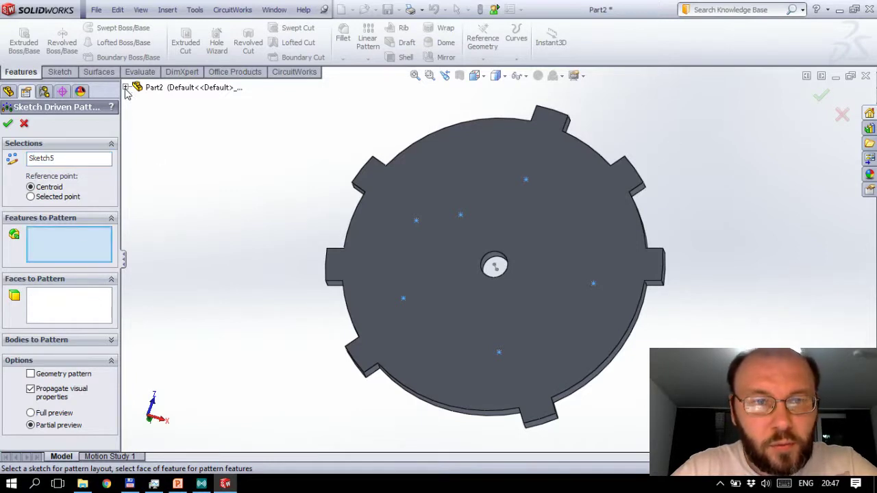
key(c)
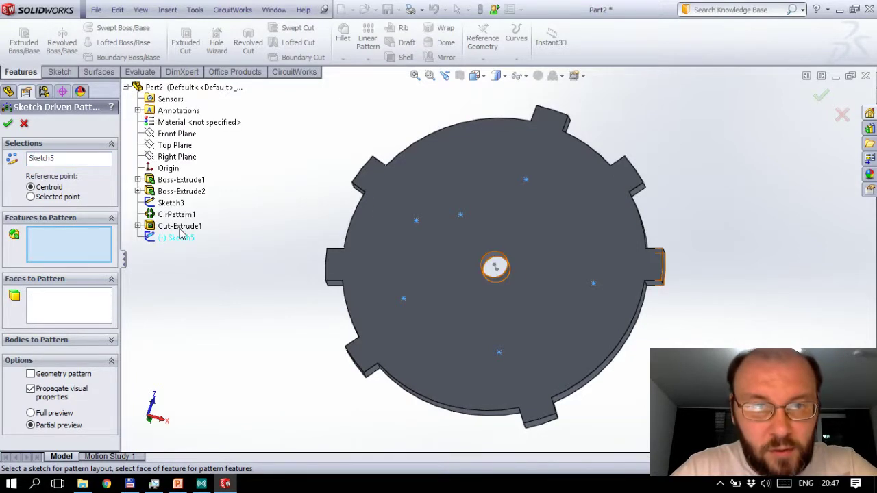
click(182, 226)
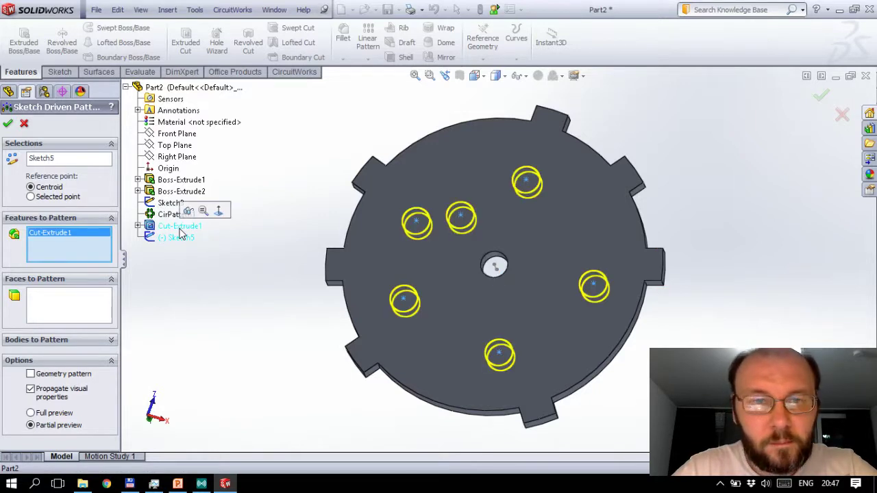
click(8, 123)
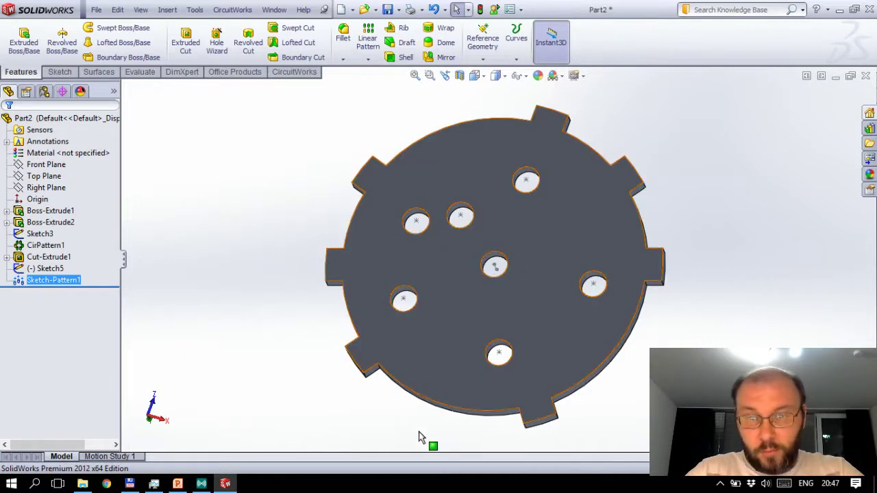
Step: Select Sketch5 and Sketch-Pattern1 in the feature tree, starting to rename the pattern
ctrl+click(35, 270)
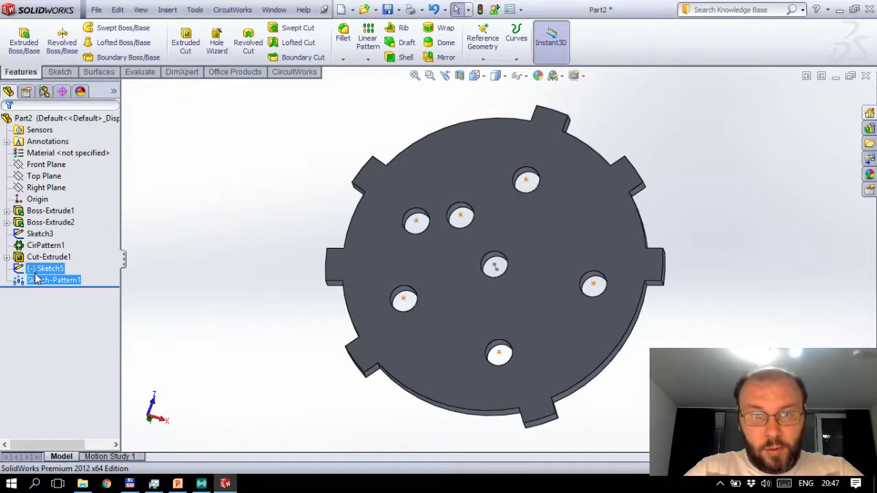
click(35, 276)
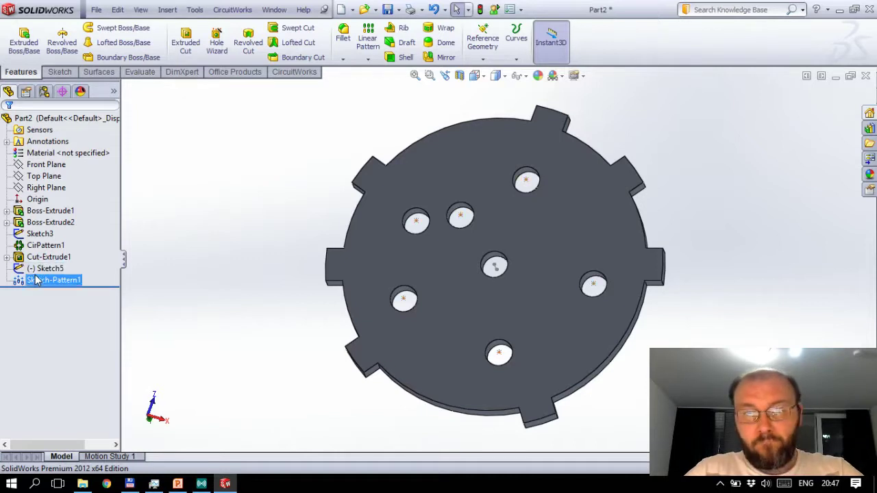
click(38, 281)
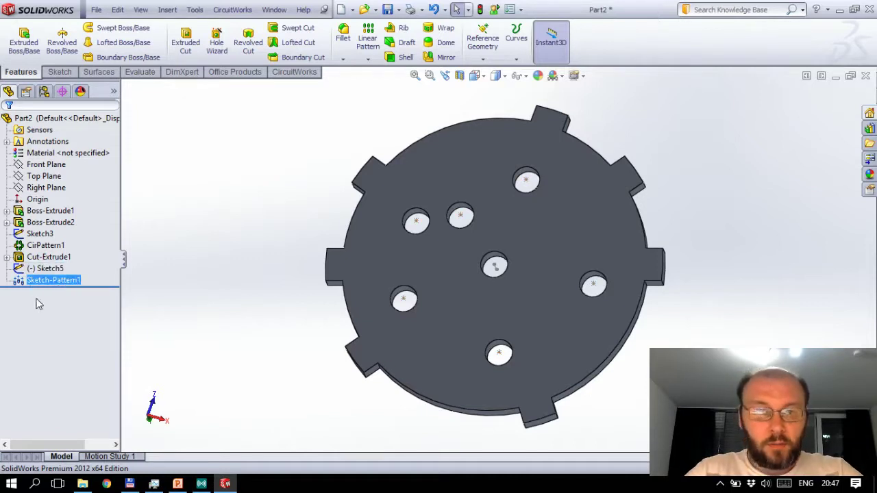
Step: Advance the lecture to slide 44 'Масив, керований кривою', then return to SolidWorks
key(alt+Tab)
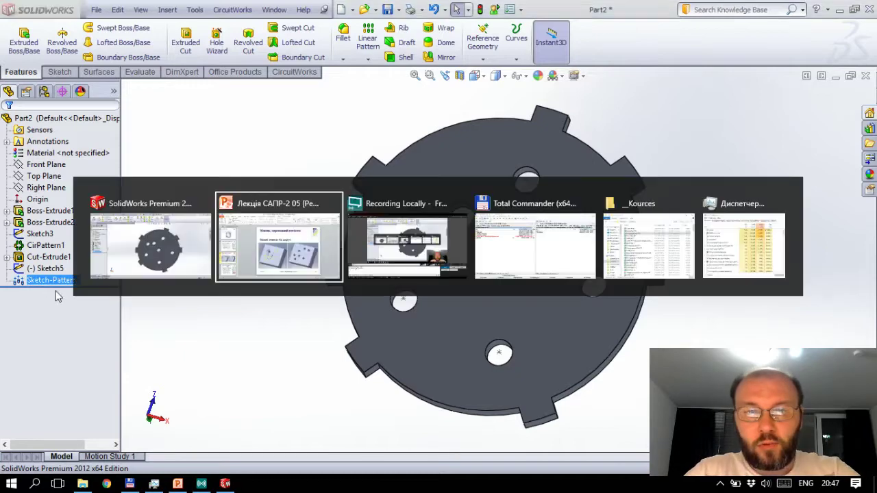
key(Down)
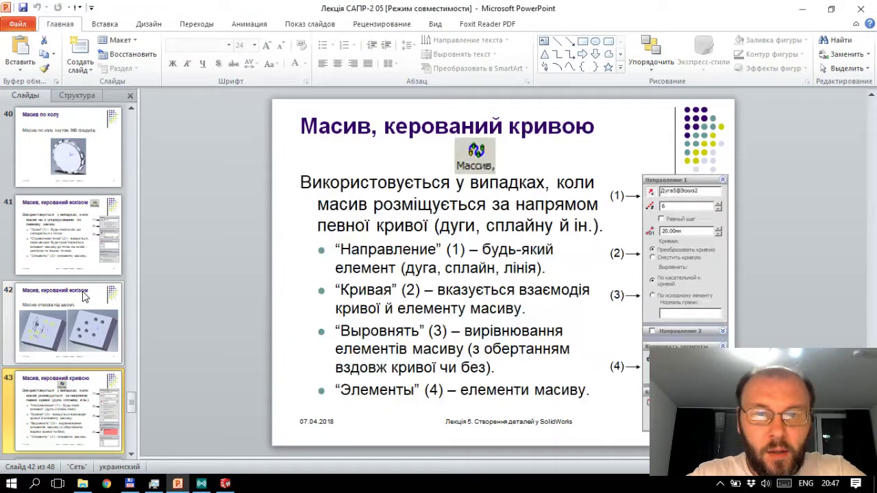
key(Down)
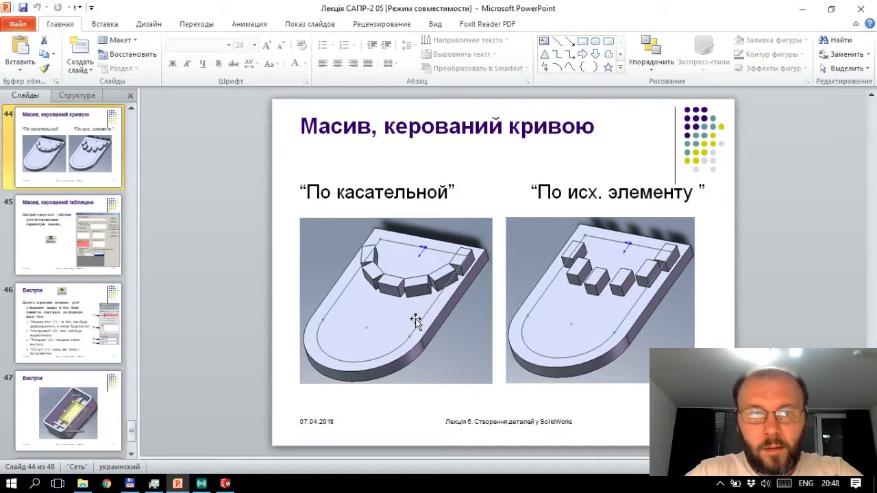
key(alt+Tab)
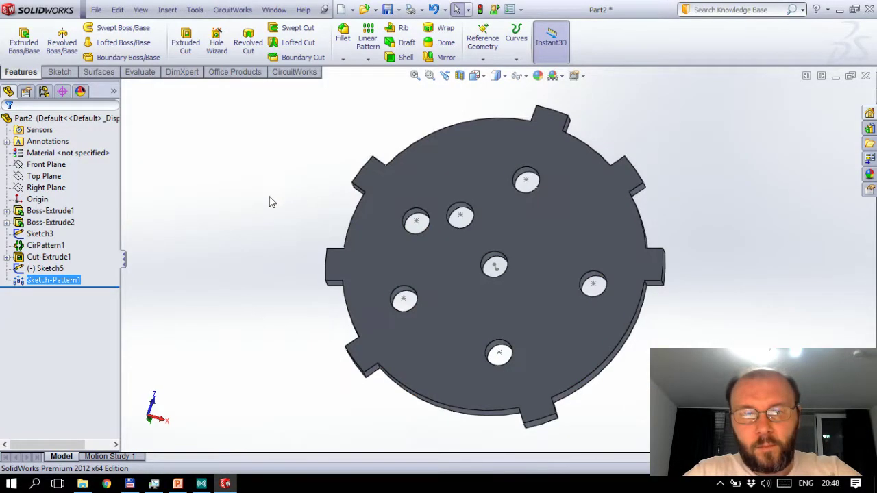
Step: Create Part3 with a centre rectangle about 264.8 × 157.1 mm on the Top Plane origin
key(ctrl+n)
click(285, 273)
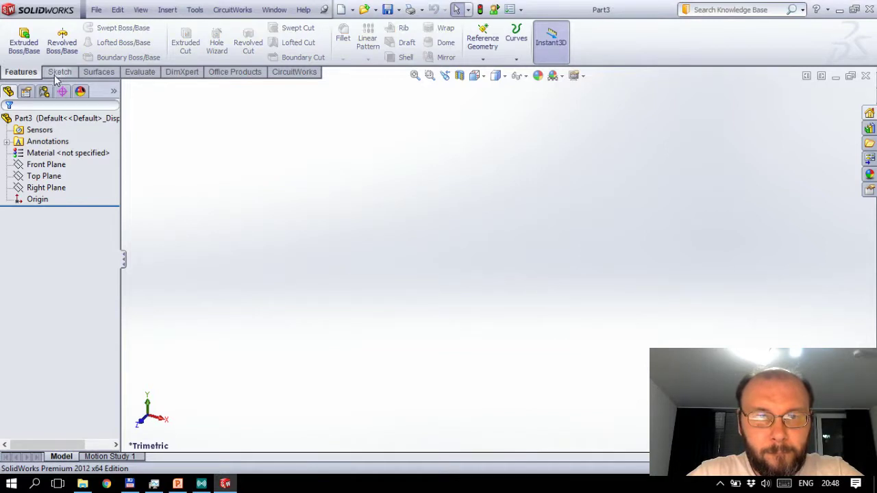
click(24, 41)
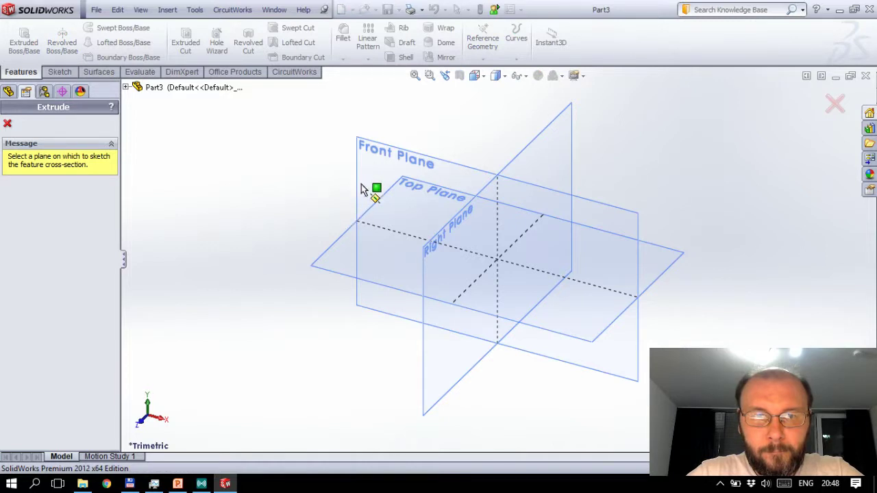
click(336, 250)
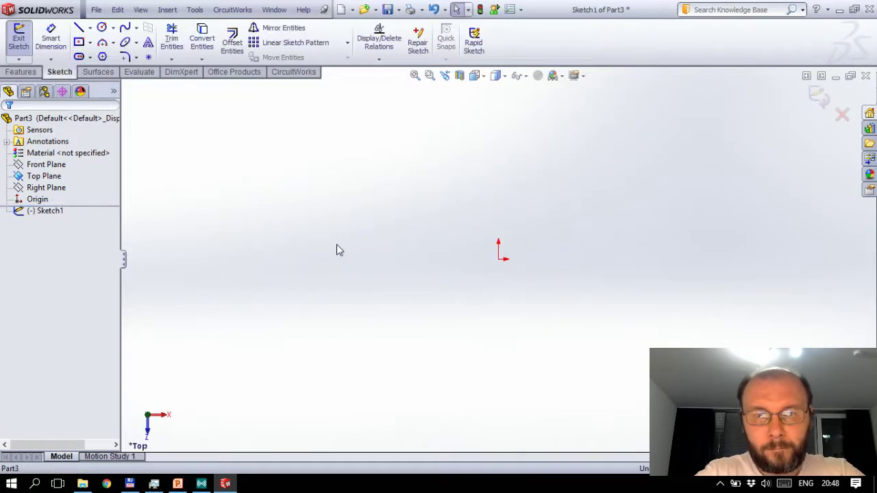
key(ctrl+6)
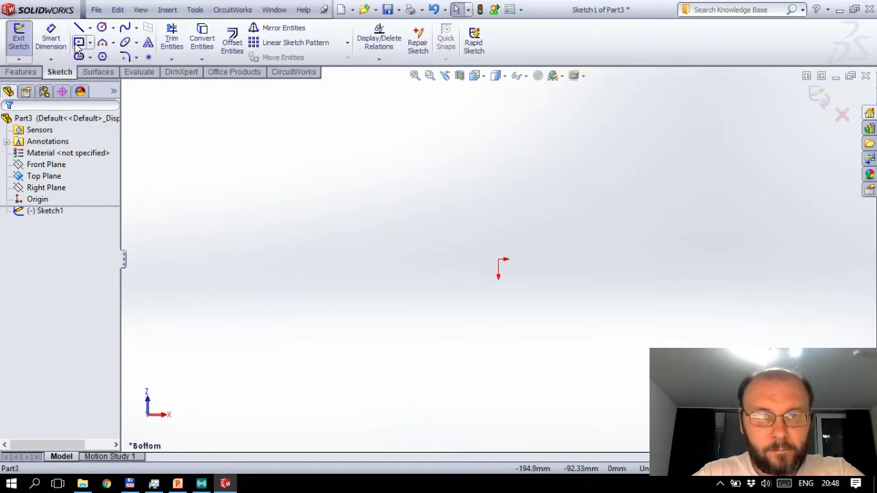
click(78, 44)
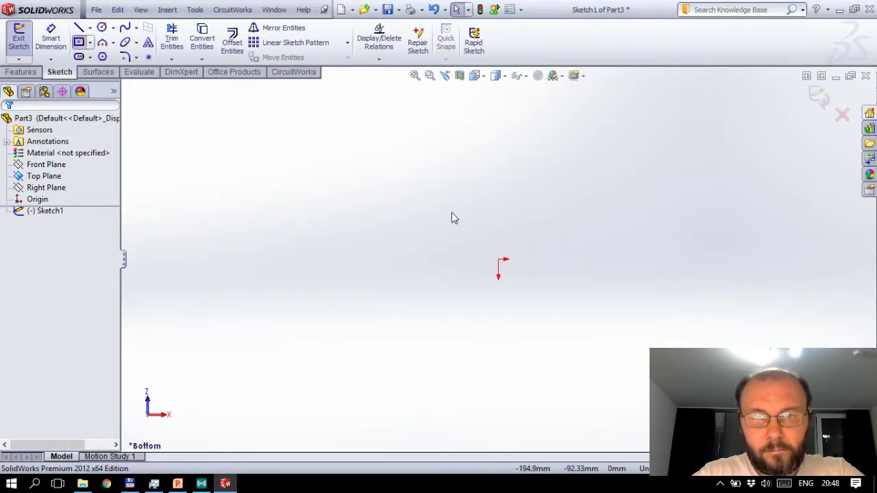
click(498, 260)
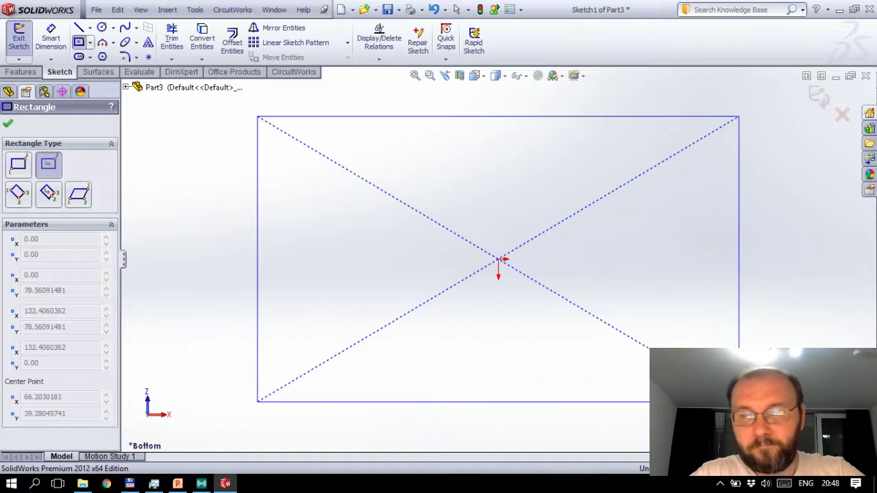
click(738, 117)
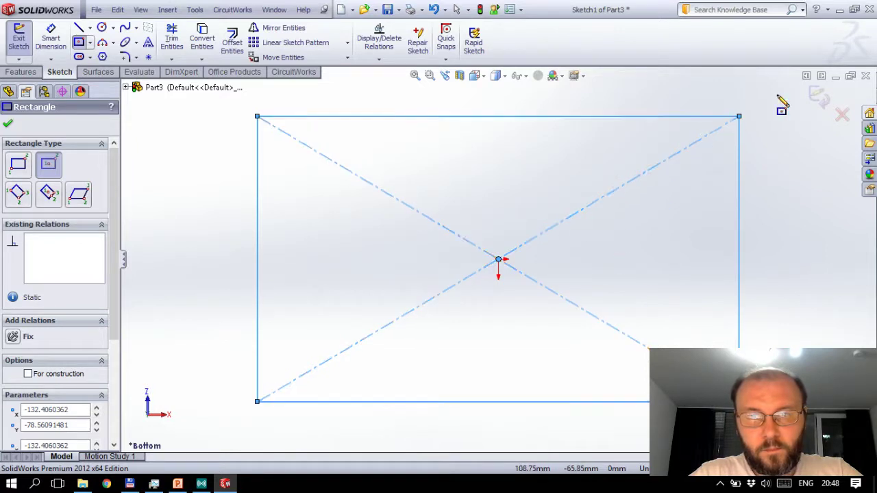
click(842, 114)
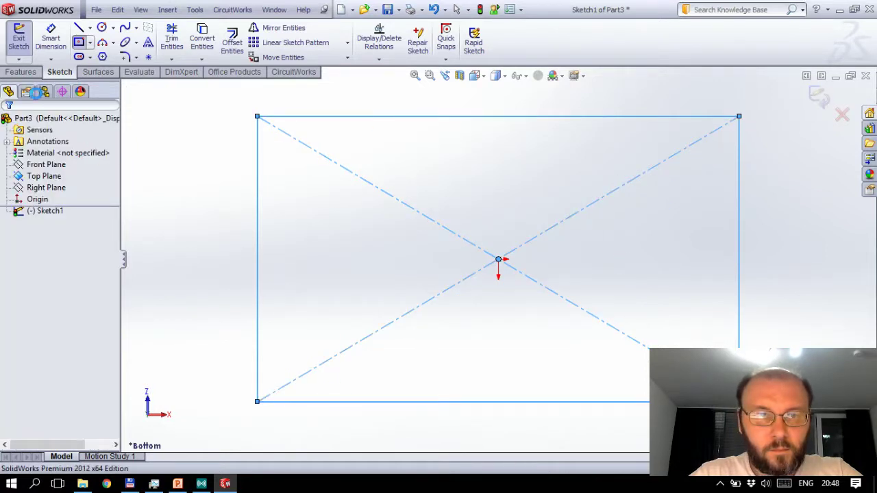
Step: Extrude the rectangle 3 mm Blind into a plate and orbit to check its thickness
key(e)
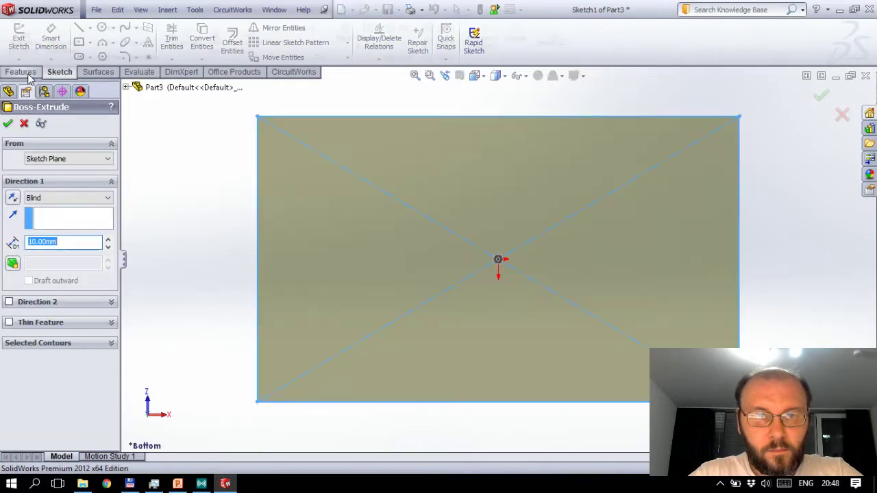
click(27, 74)
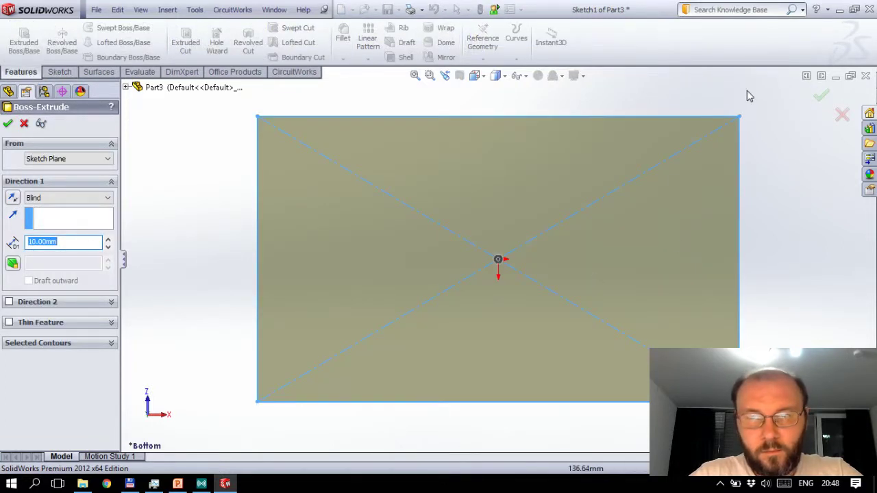
text(3)
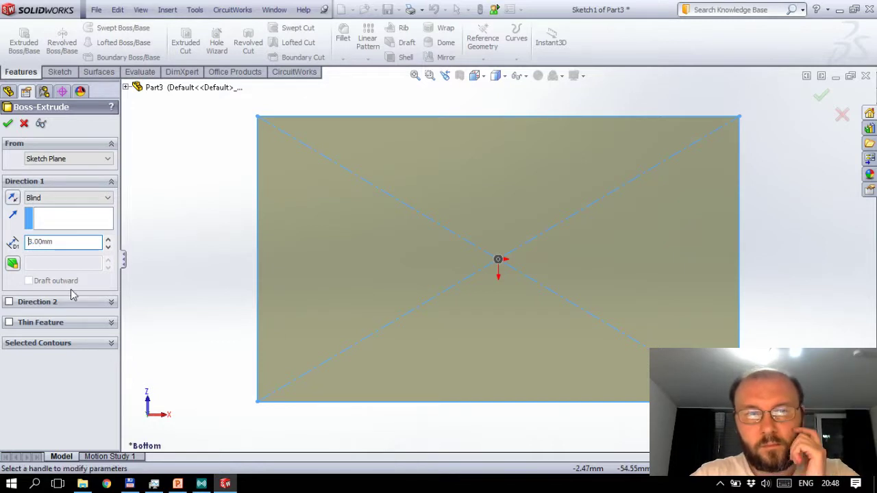
click(820, 97)
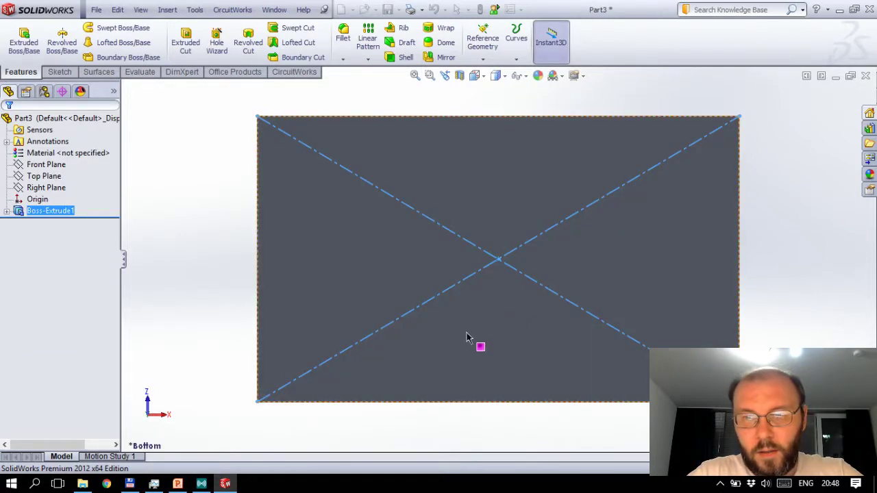
middle_drag(458, 348, 489, 242)
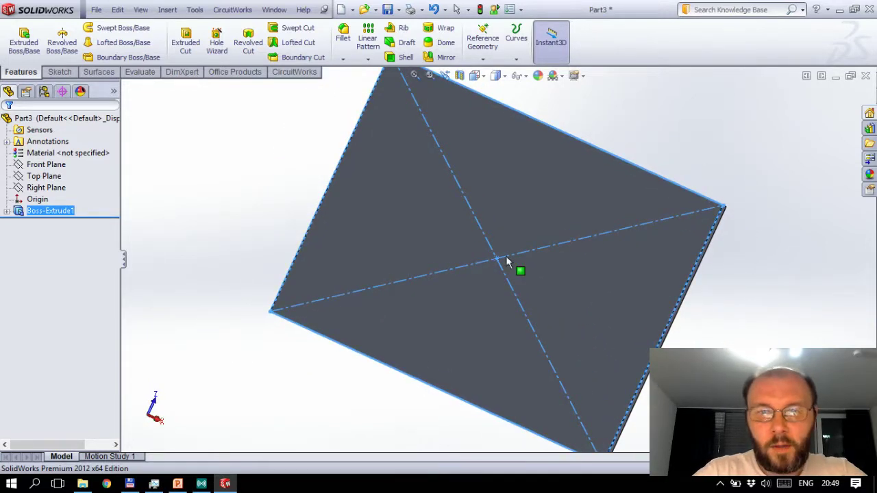
Step: Return to Top view and open an empty Sketch2 on the plate's top face
key(ctrl+5)
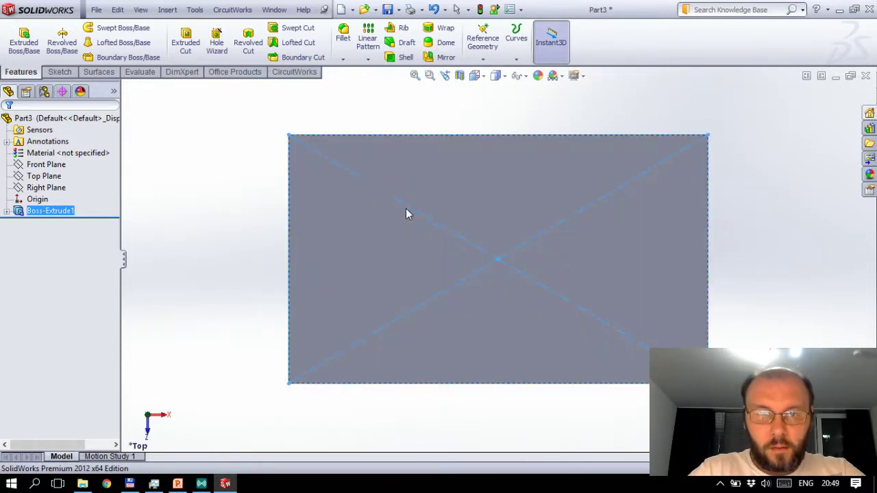
click(365, 112)
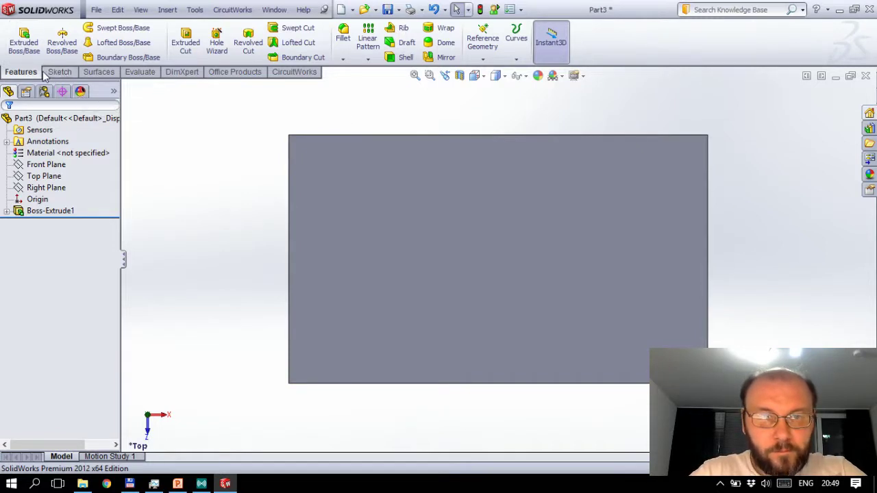
click(186, 44)
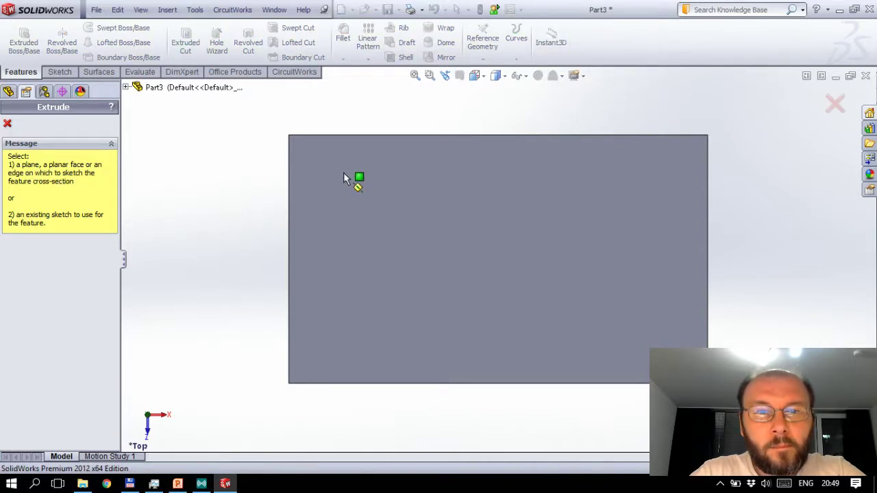
key(Escape)
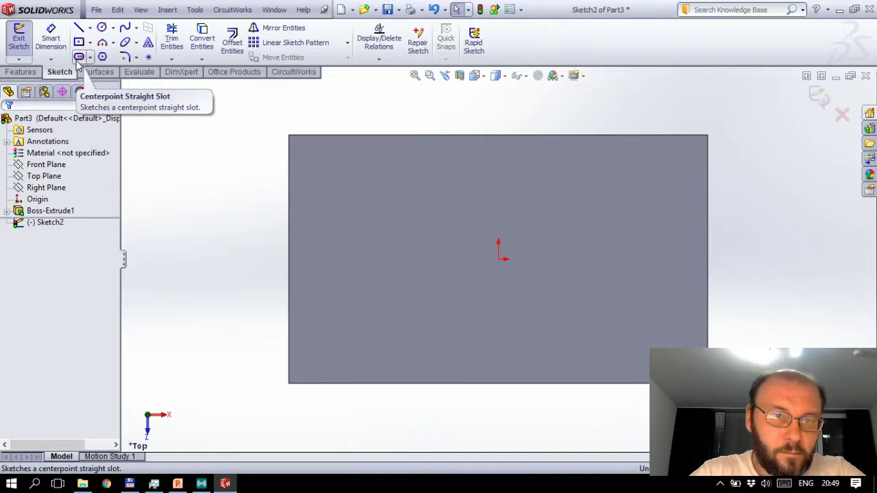
Step: Draw a centerpoint straight slot near the lower-left corner and cut it 3 mm Blind
click(80, 57)
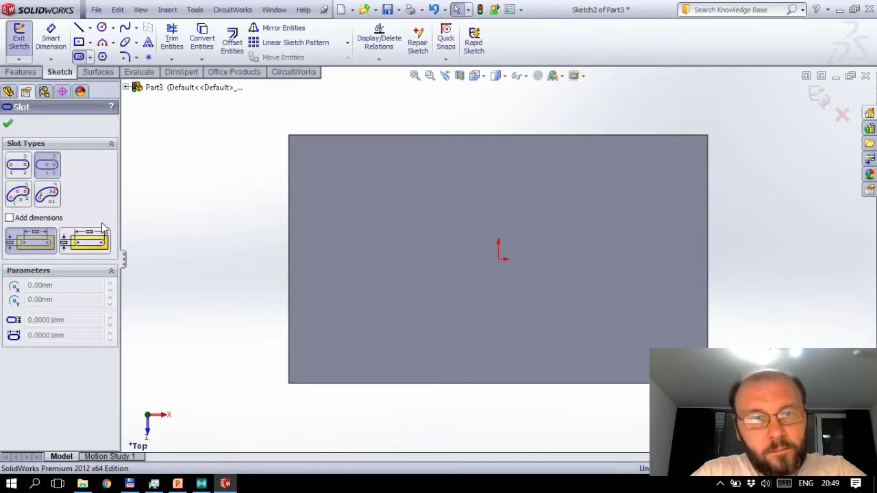
click(323, 351)
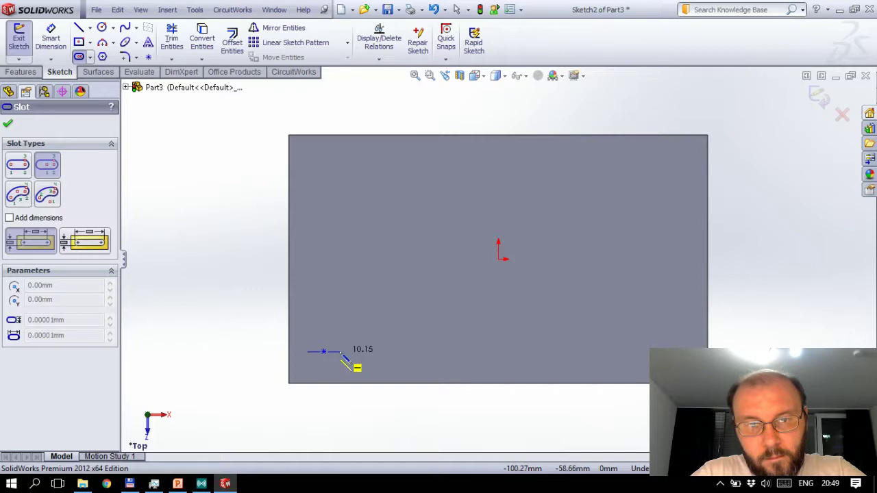
click(340, 351)
click(336, 343)
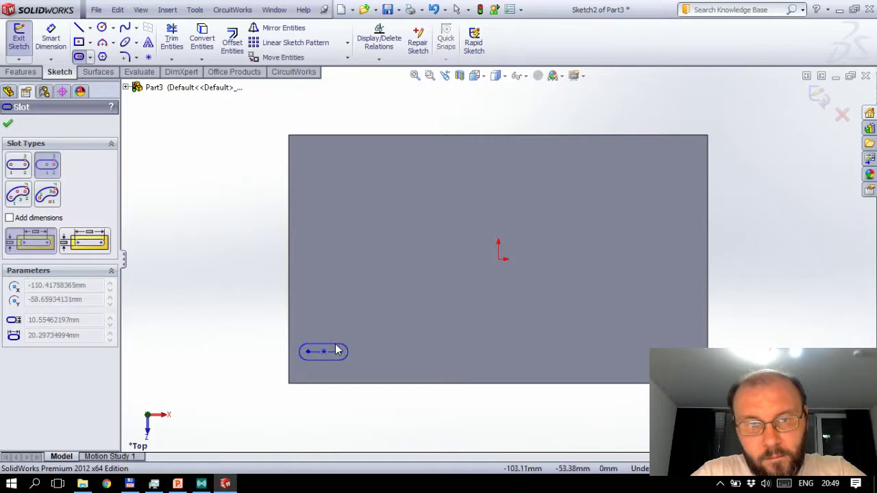
click(333, 346)
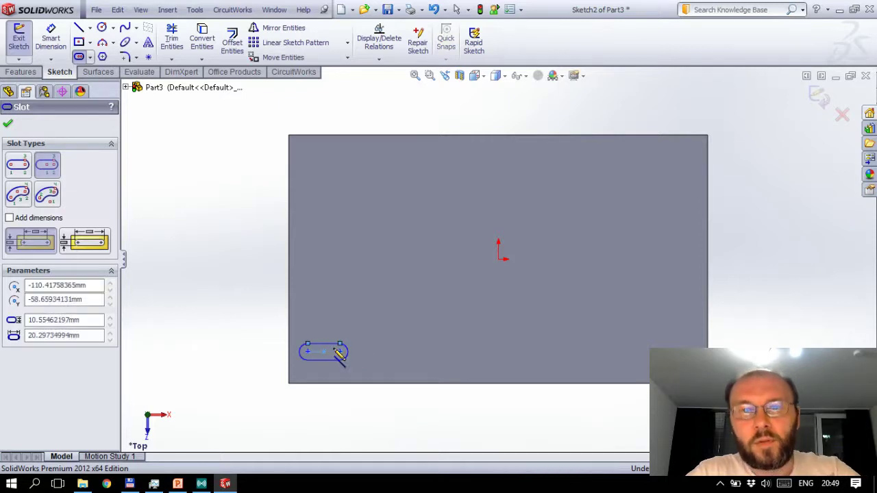
key(Escape)
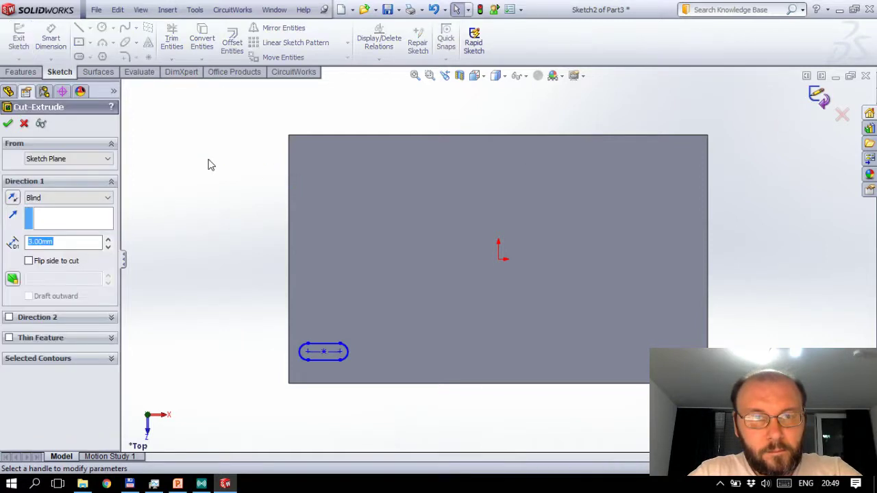
click(9, 124)
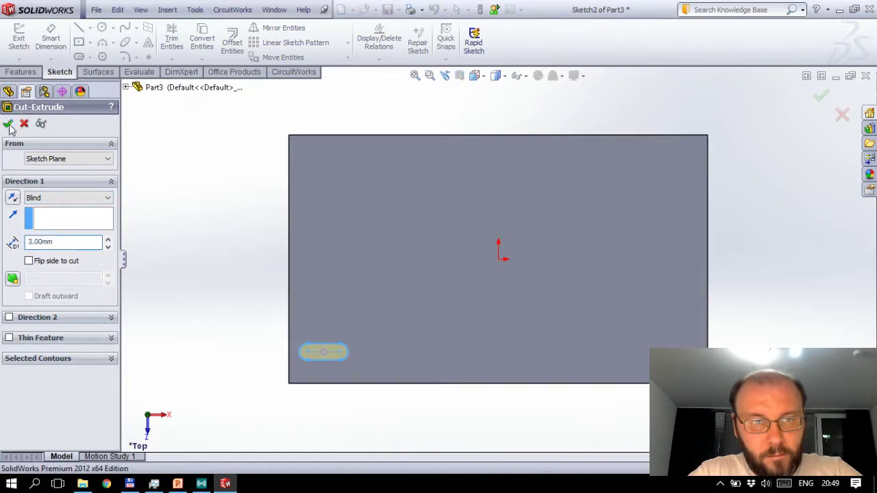
click(213, 259)
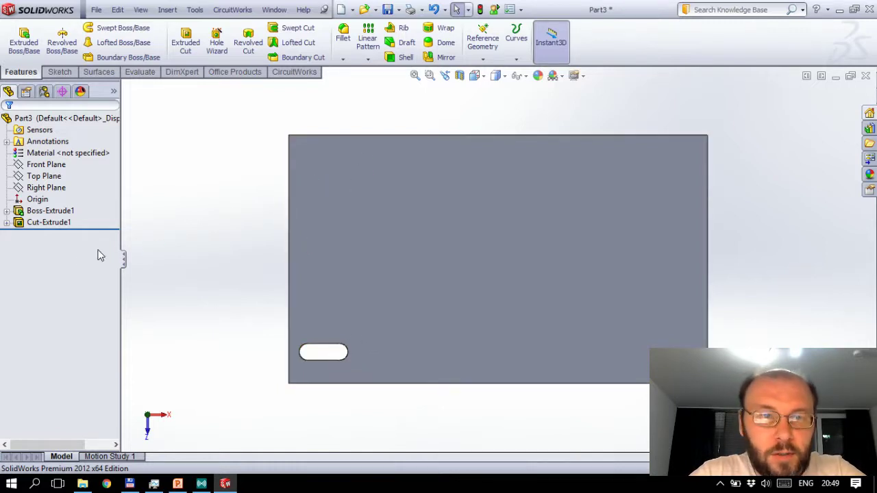
Step: Start a new sketch on the plate face
click(50, 224)
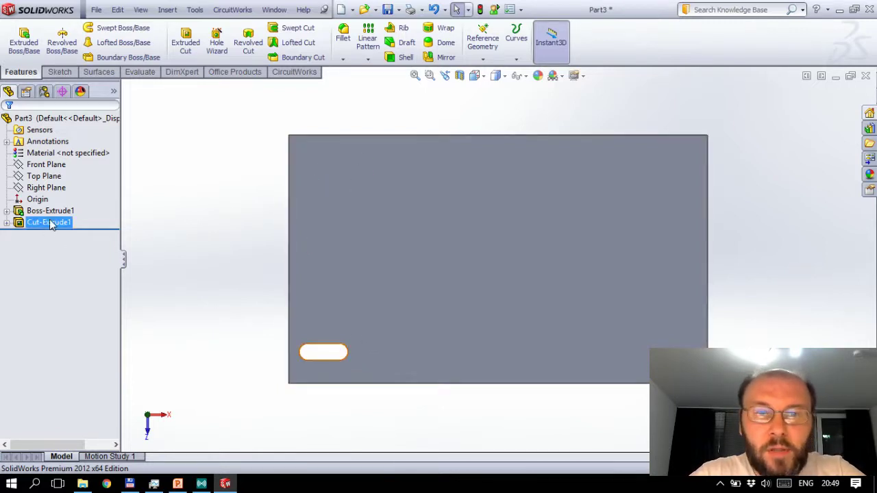
key(Escape)
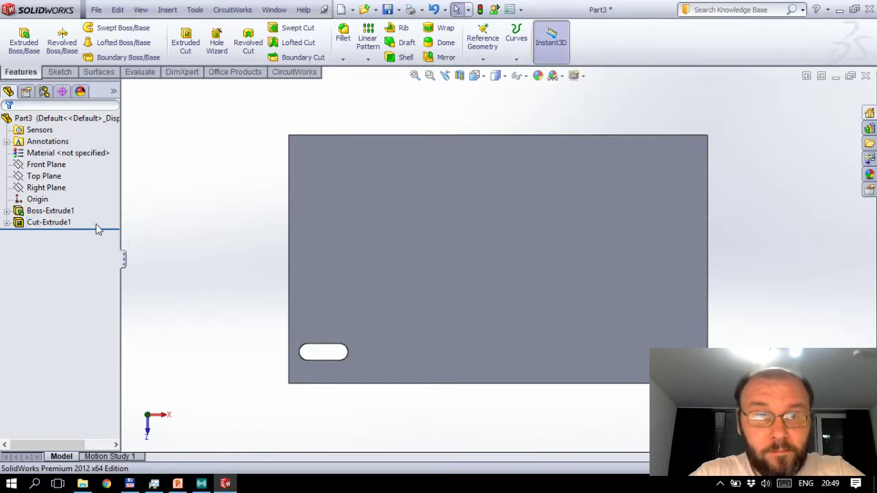
click(67, 73)
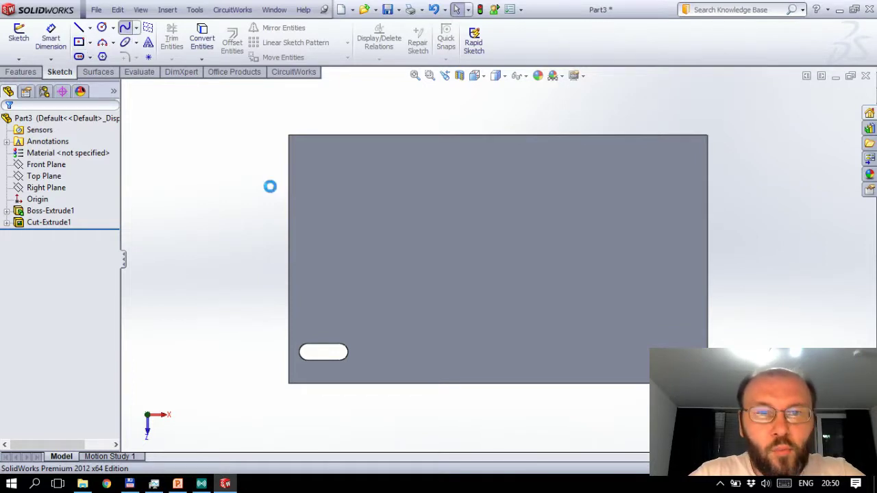
click(325, 327)
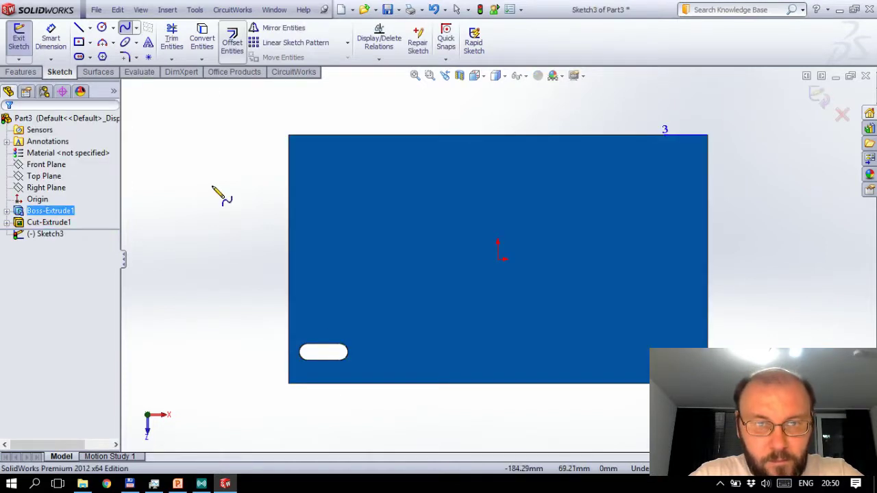
Step: Draw a wavy spline from the slot to near the plate's right edge, then exit Sketch3
click(323, 351)
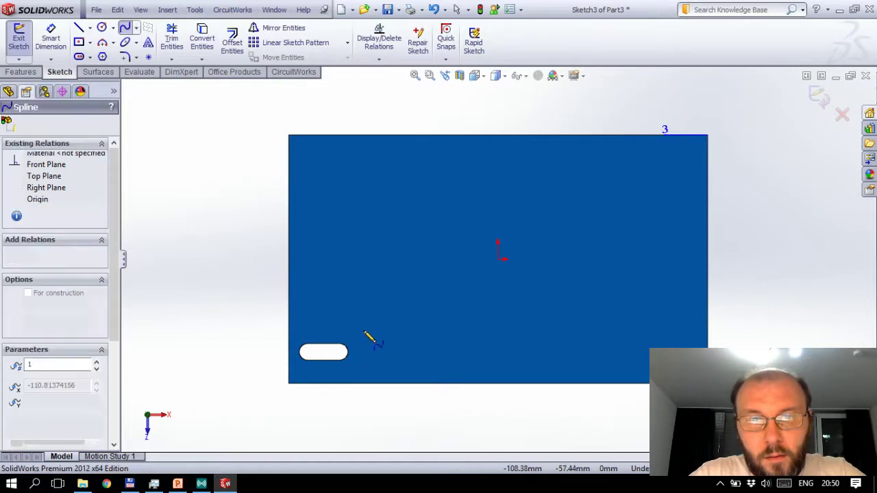
click(391, 323)
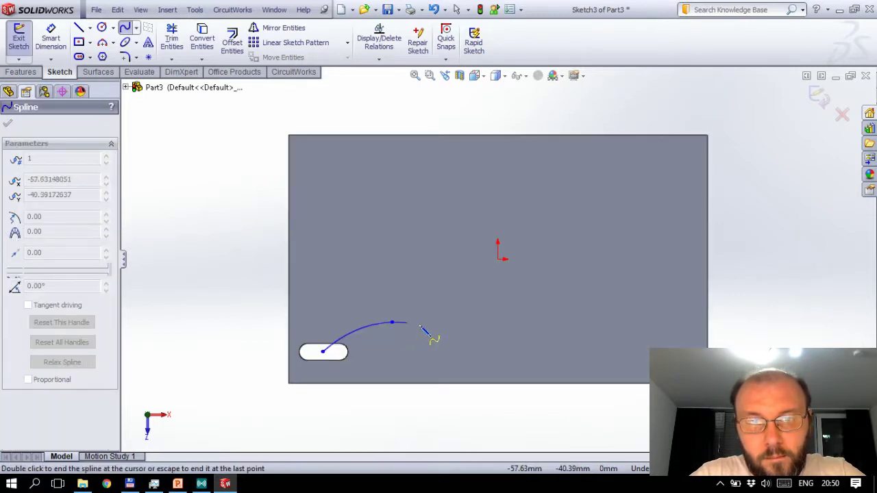
click(492, 357)
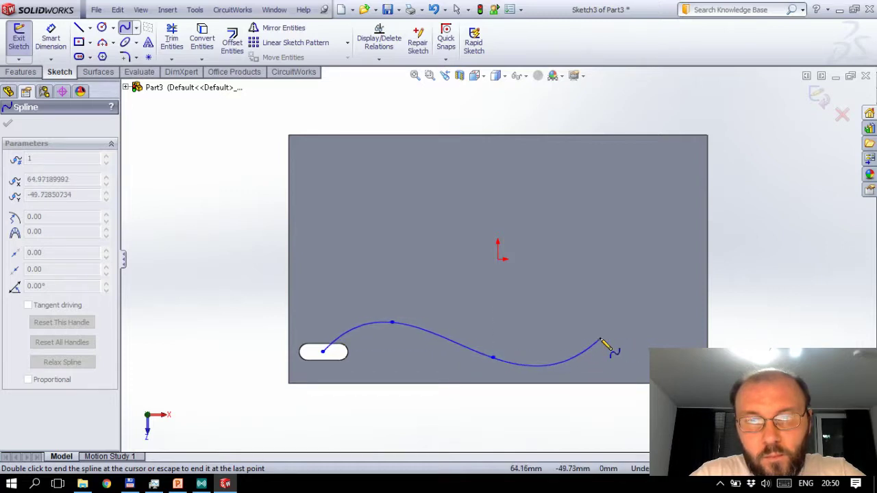
click(599, 337)
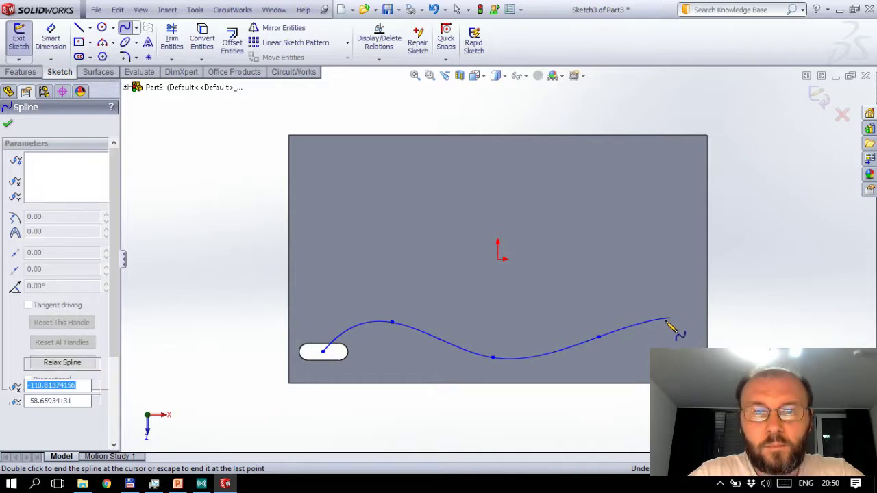
double_click(670, 319)
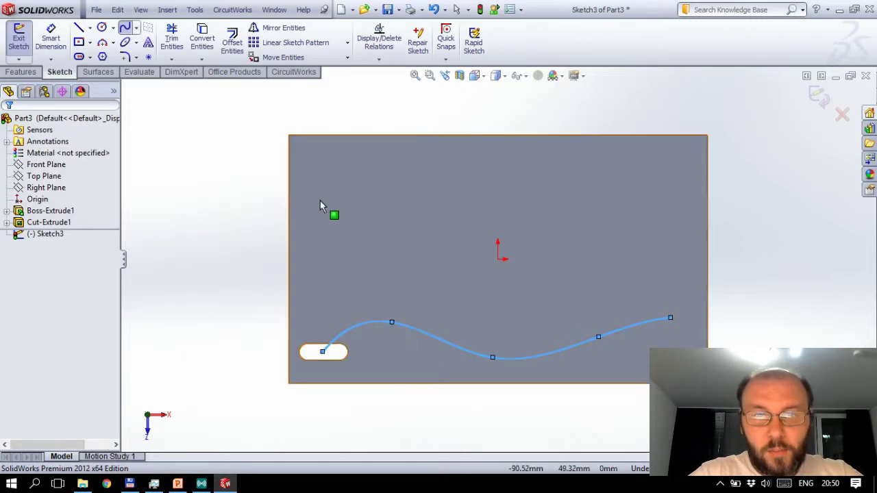
key(Escape)
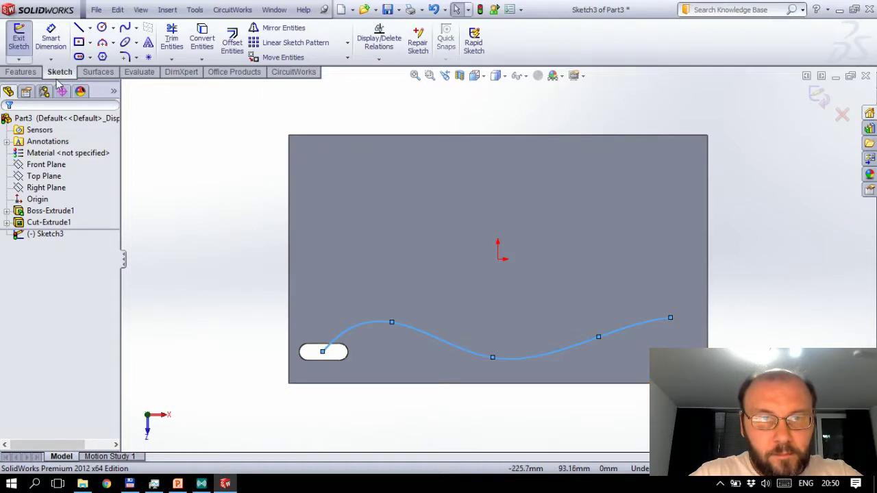
click(52, 71)
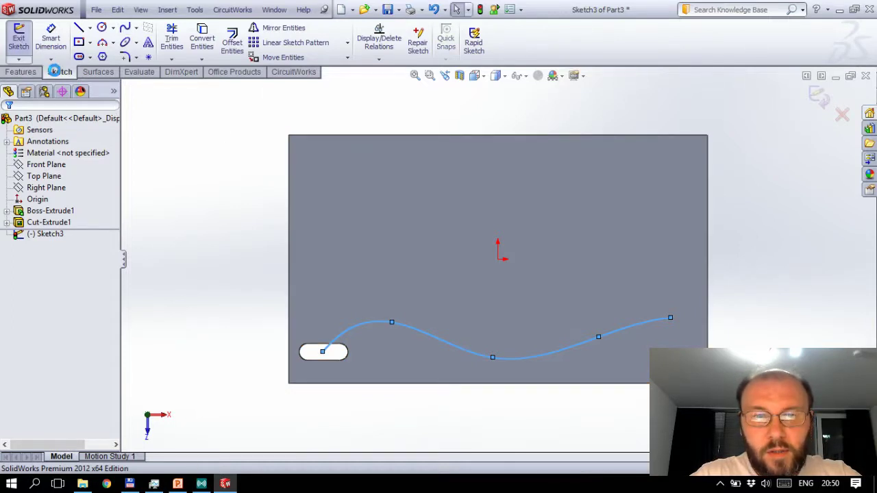
key(ctrl+b)
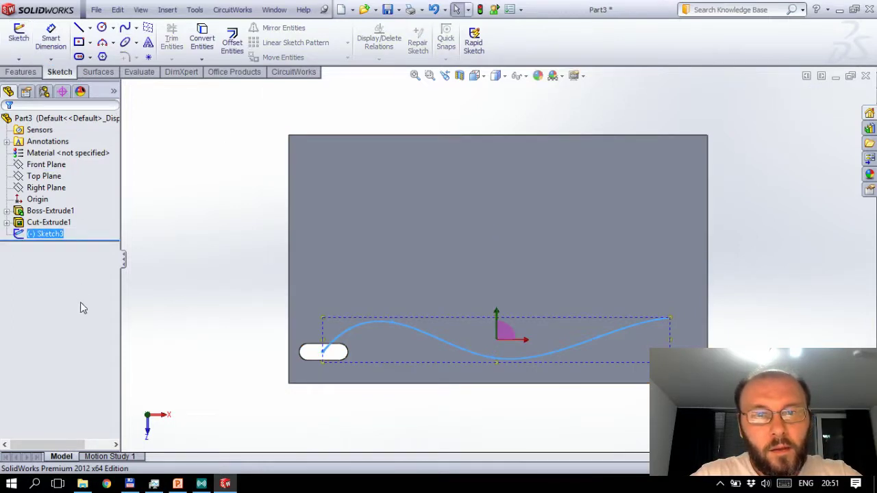
Step: Start a Curve Driven Pattern along Sketch3 with 3 instances at 20.00mm spacing
click(28, 76)
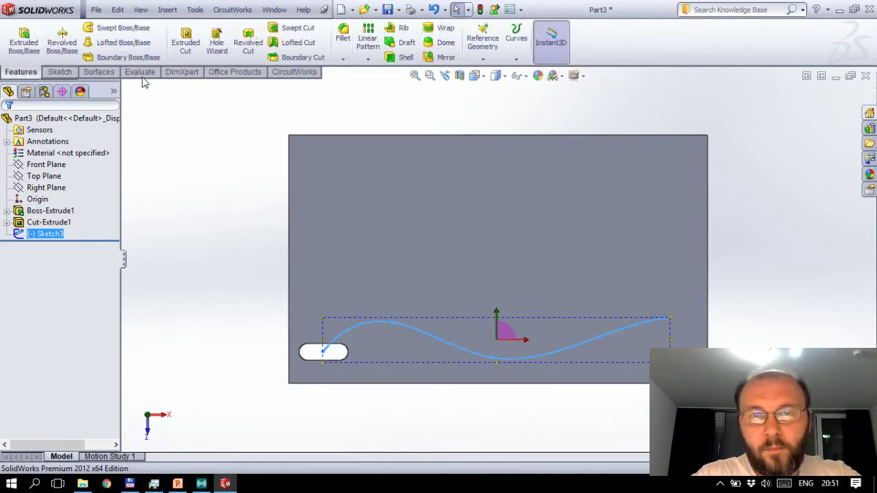
click(370, 60)
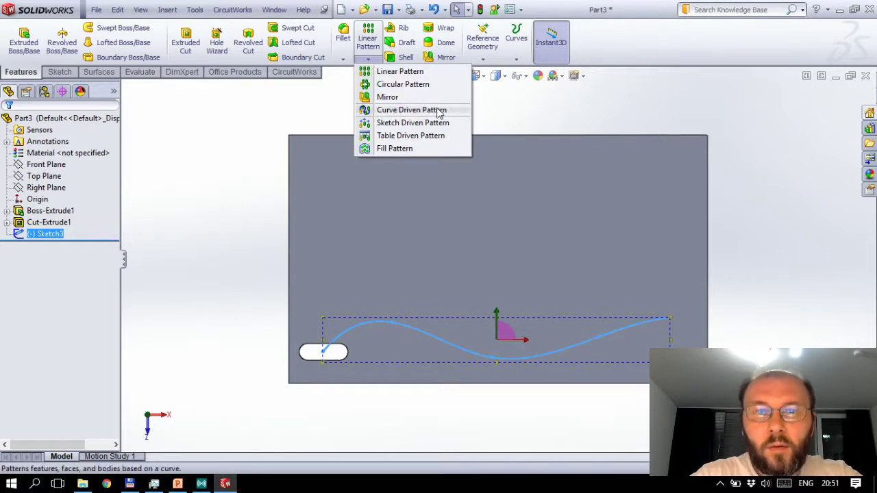
click(411, 110)
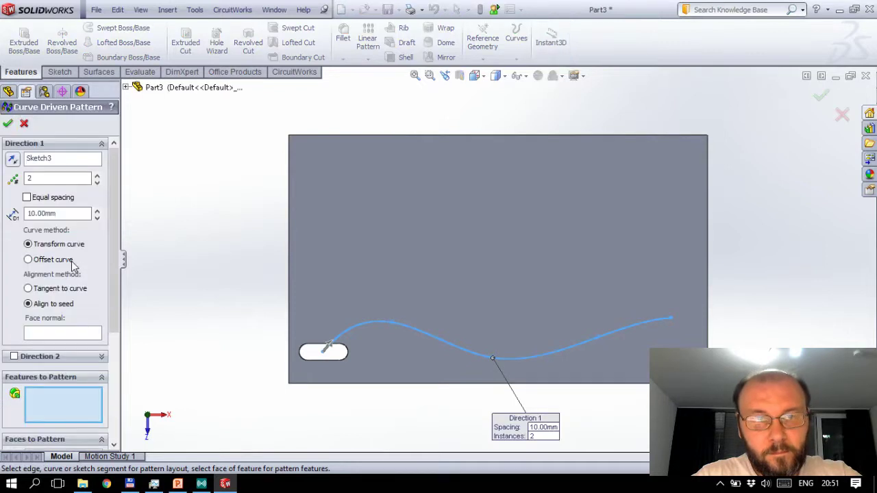
click(97, 176)
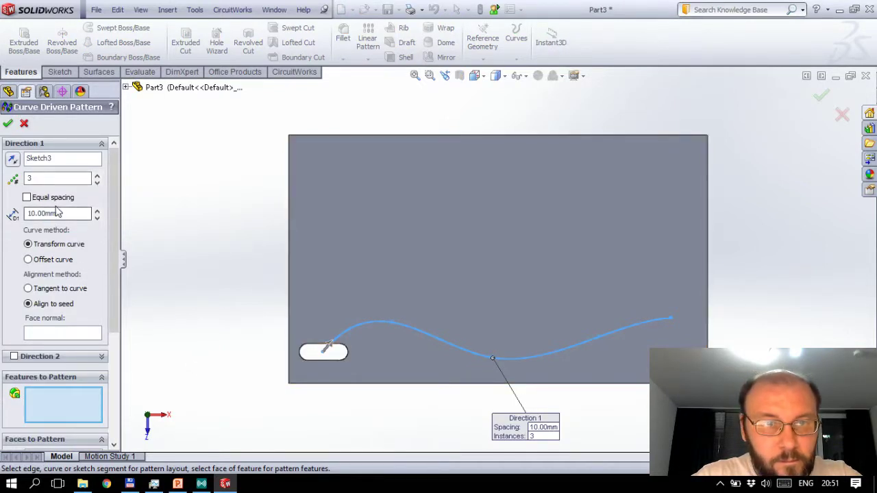
click(96, 210)
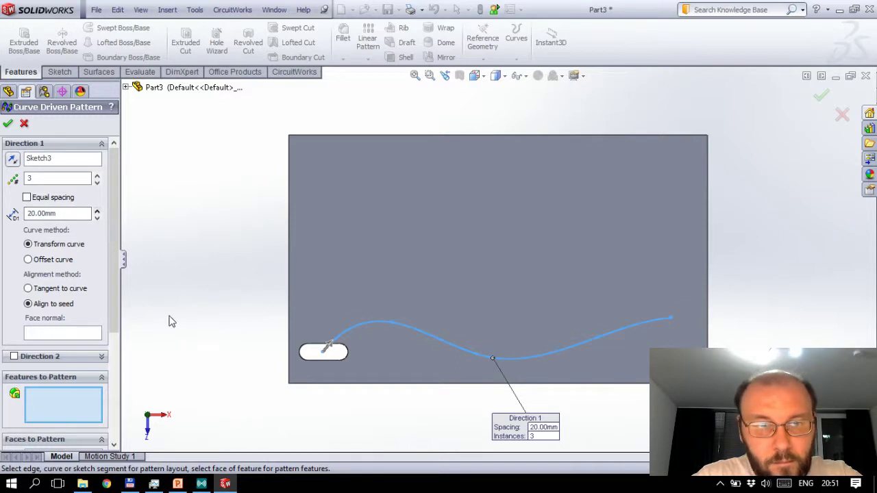
drag(114, 255, 113, 348)
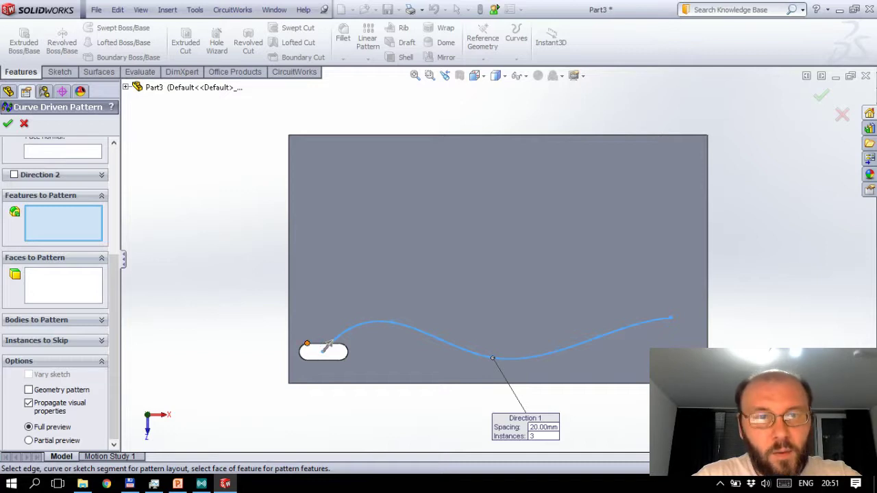
Step: Choose Cut-Extrude1 from the feature tree as the feature to pattern
click(126, 88)
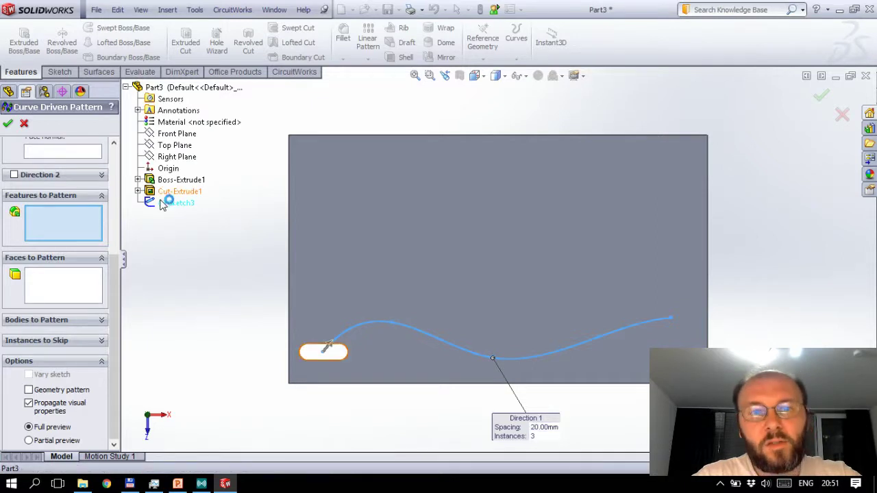
click(180, 192)
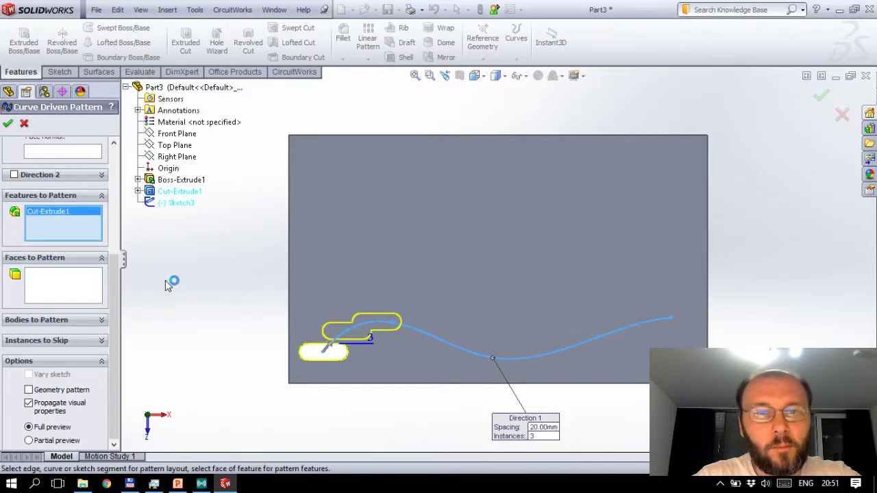
scroll(112, 294, up, 5)
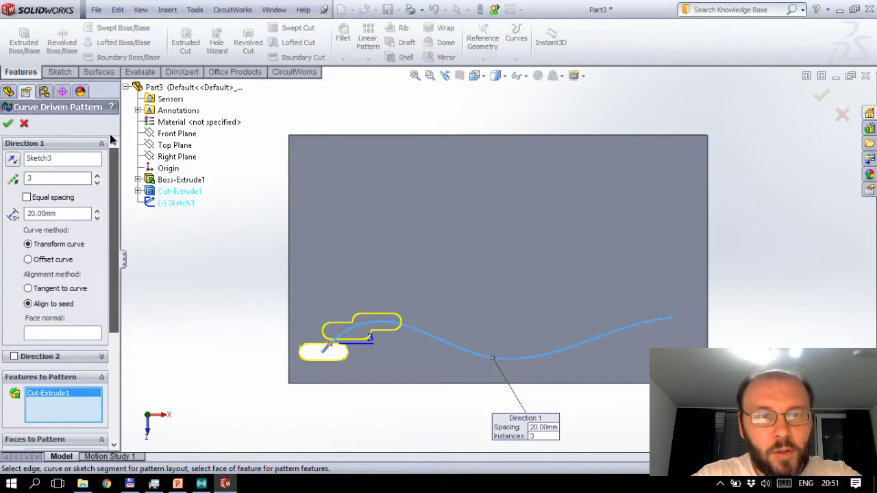
Step: Set spacing to 50.00mm and 5 instances, with copies tangent to the curve
click(98, 213)
click(98, 213)
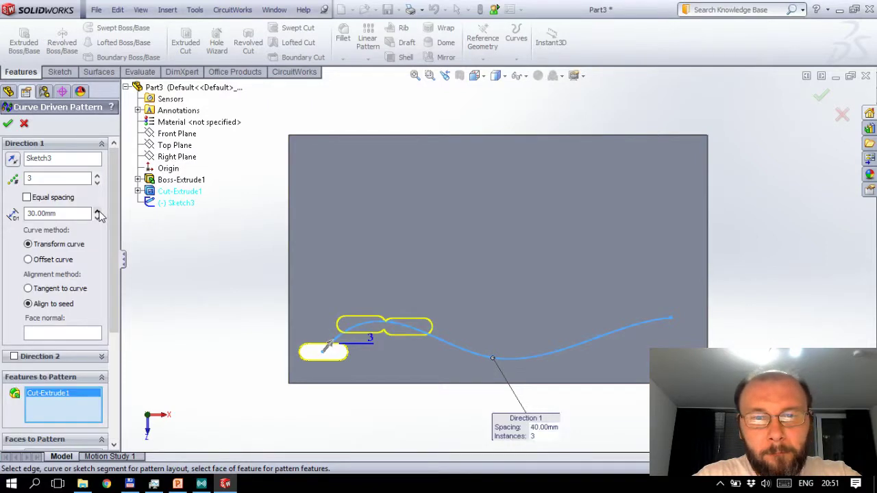
click(98, 213)
click(98, 213)
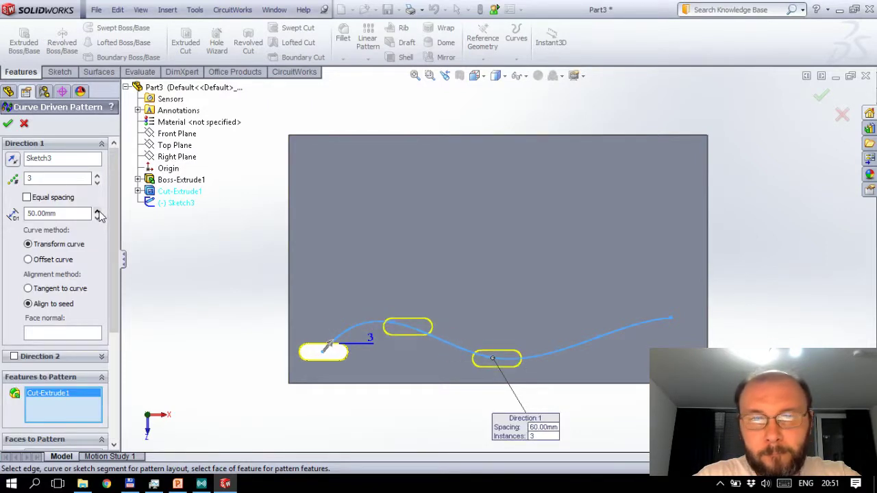
click(98, 213)
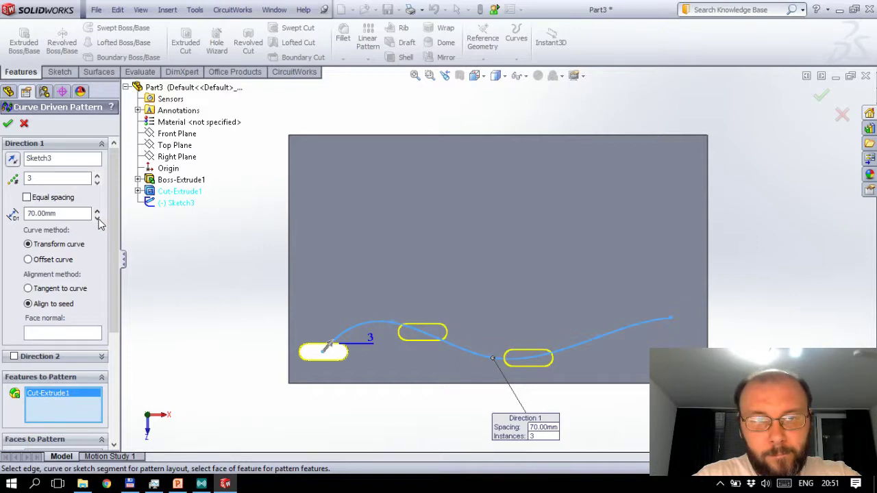
click(97, 217)
click(98, 218)
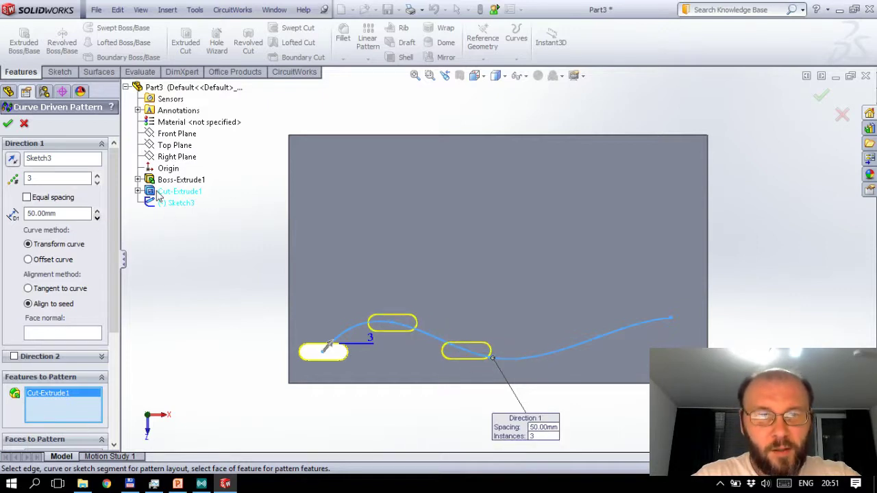
click(96, 175)
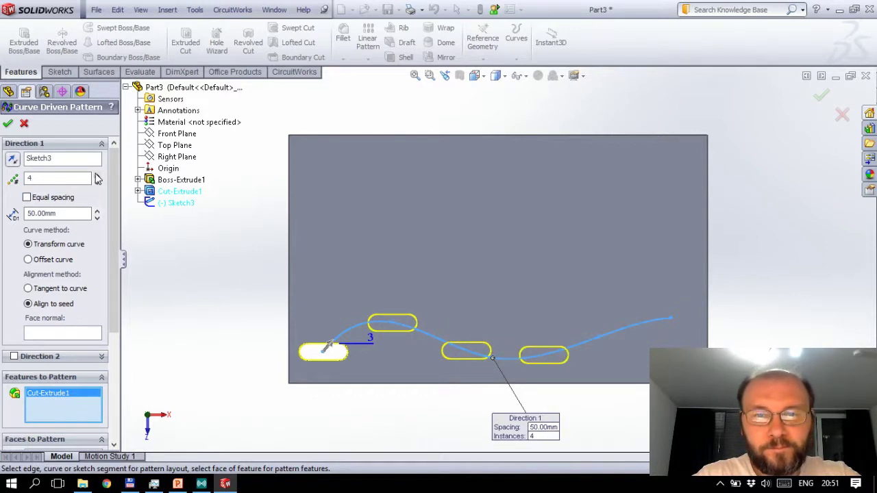
click(97, 175)
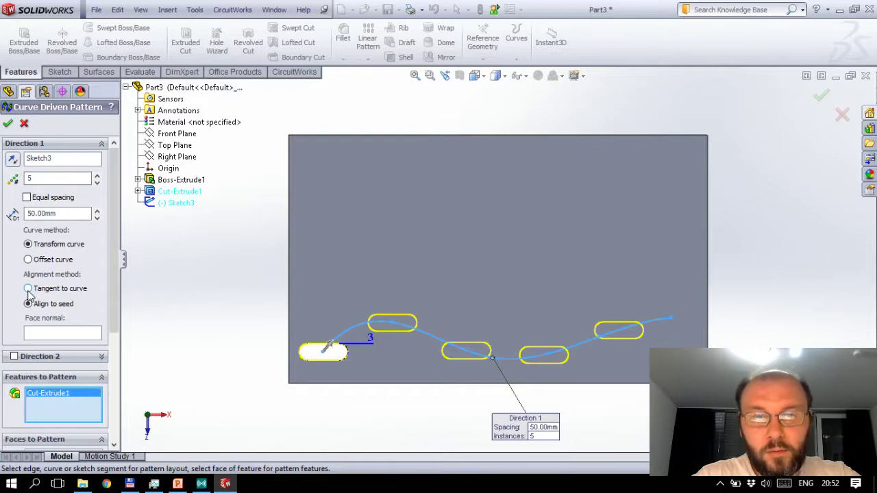
click(28, 288)
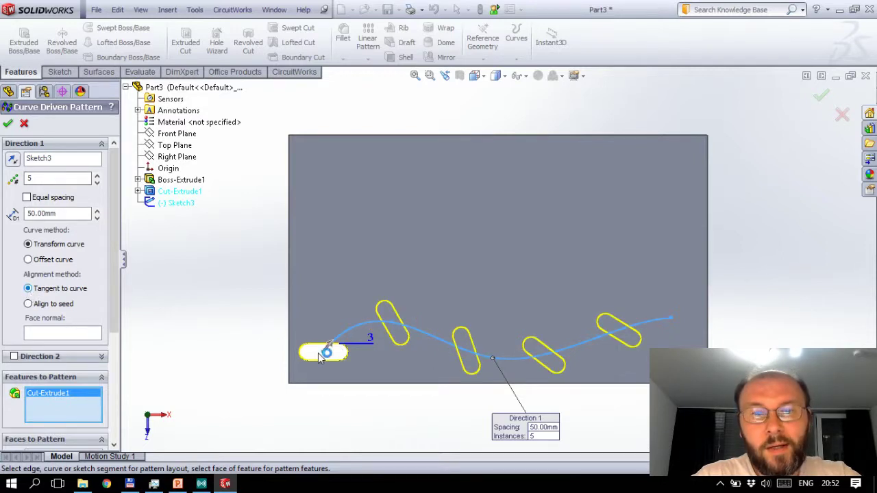
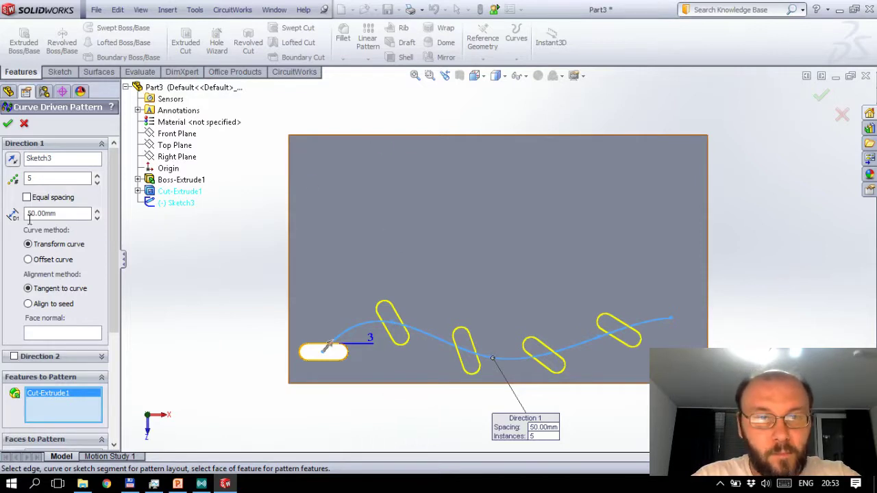
Step: Create CrvPattern1: five slot cuts 50 mm apart along the wavy Sketch3 curve
mouse_move(112, 257)
mouse_down()
mouse_move(123, 346)
mouse_move(120, 238)
mouse_up()
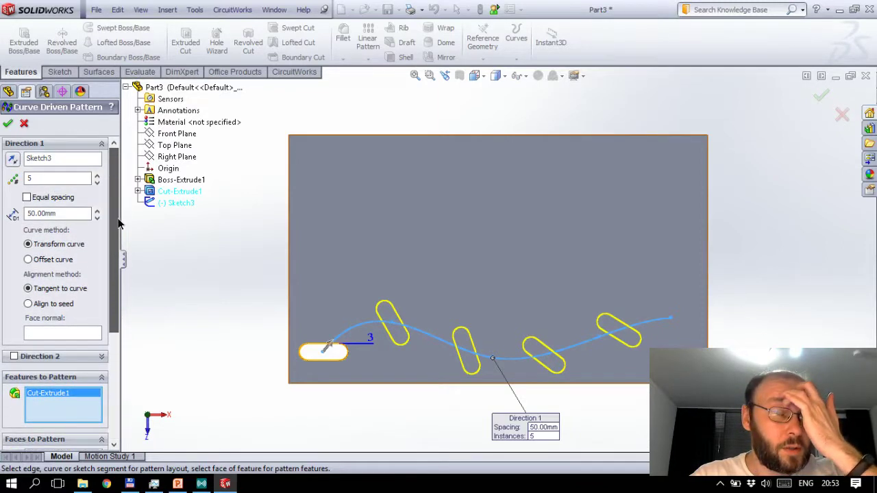
click(9, 124)
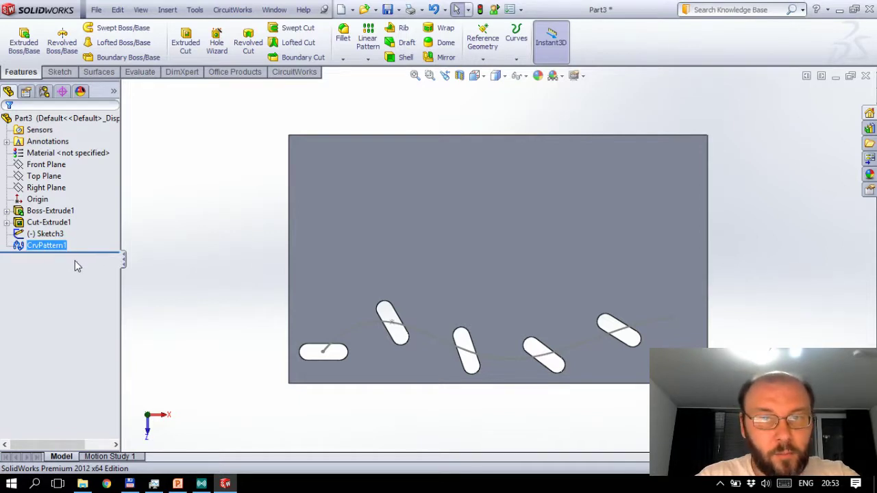
Step: Change CrvPattern1's alignment to Align to seed so every slot stays horizontal
click(31, 246)
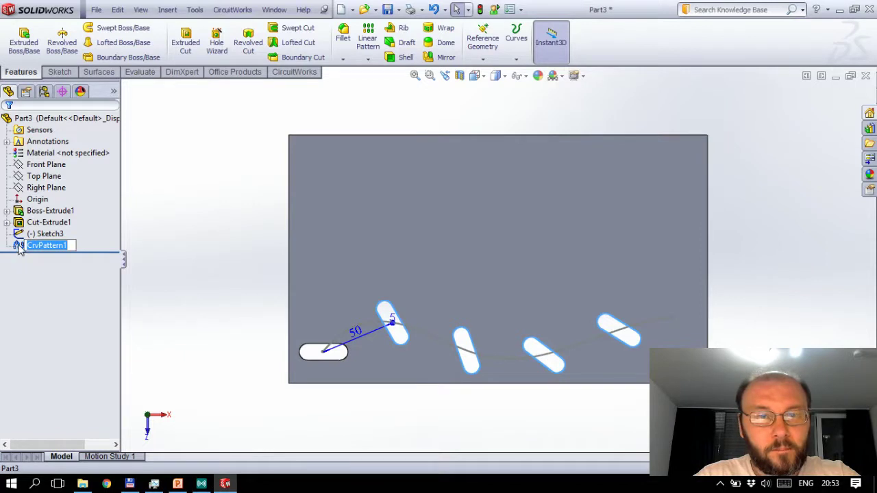
click(46, 233)
ctrl+click(50, 222)
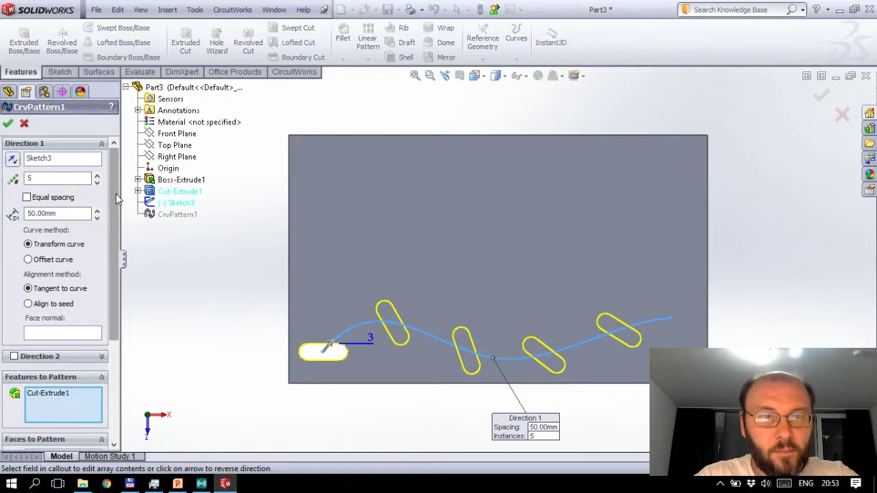
scroll(118, 220, down, 1)
scroll(117, 205, up, 1)
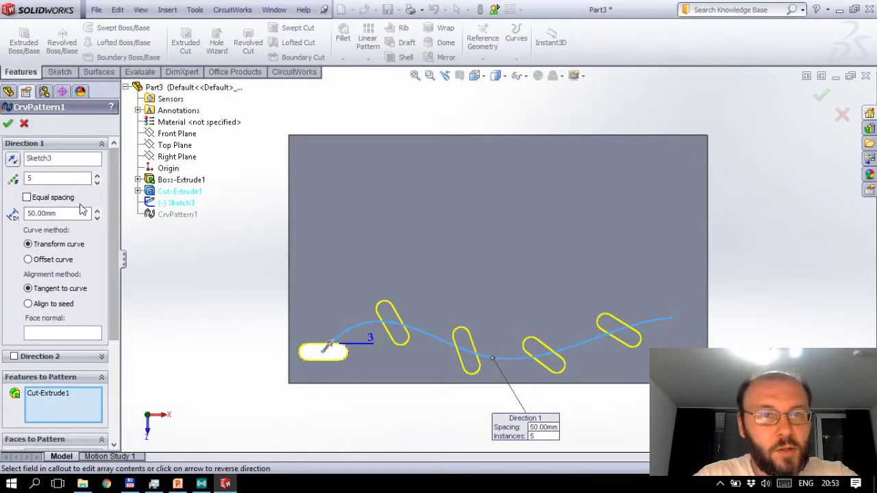
click(30, 305)
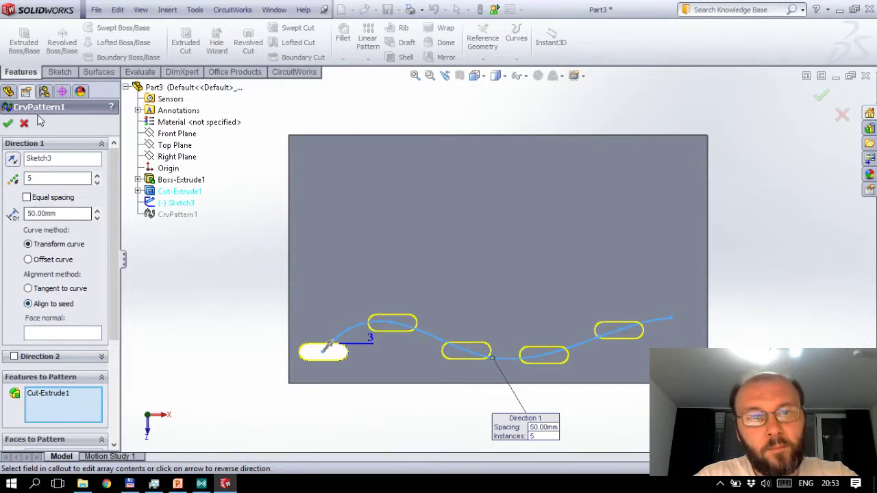
click(7, 123)
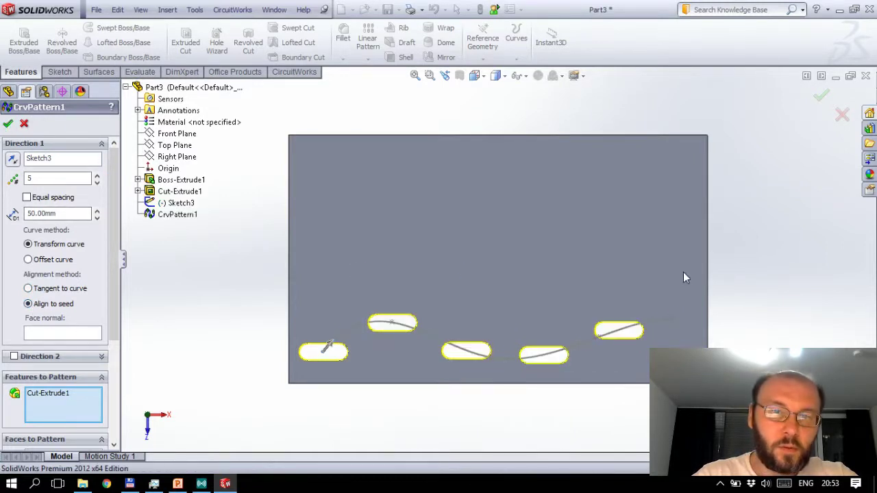
click(280, 117)
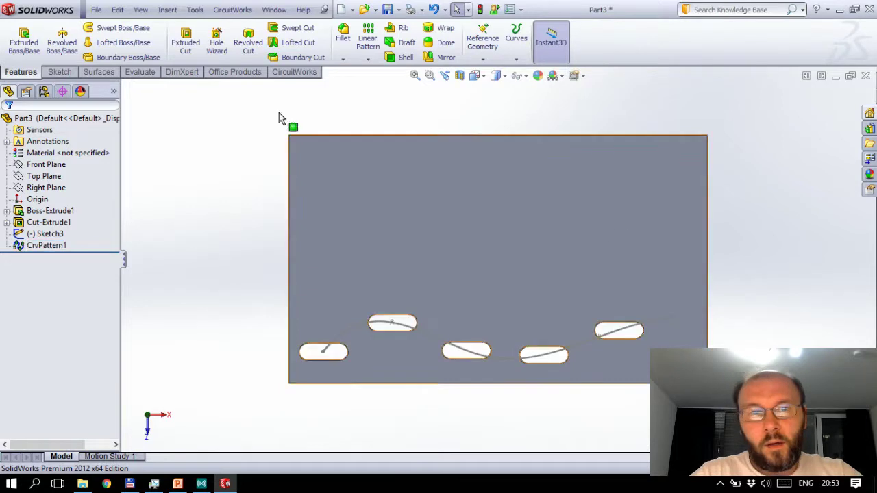
Step: Set up a linear pattern along the plate's left edge with 20 mm spacing
click(370, 42)
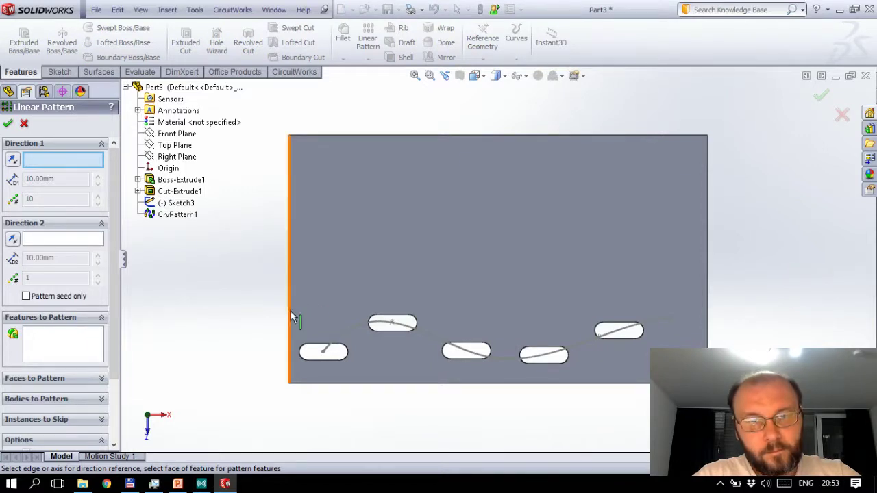
click(291, 317)
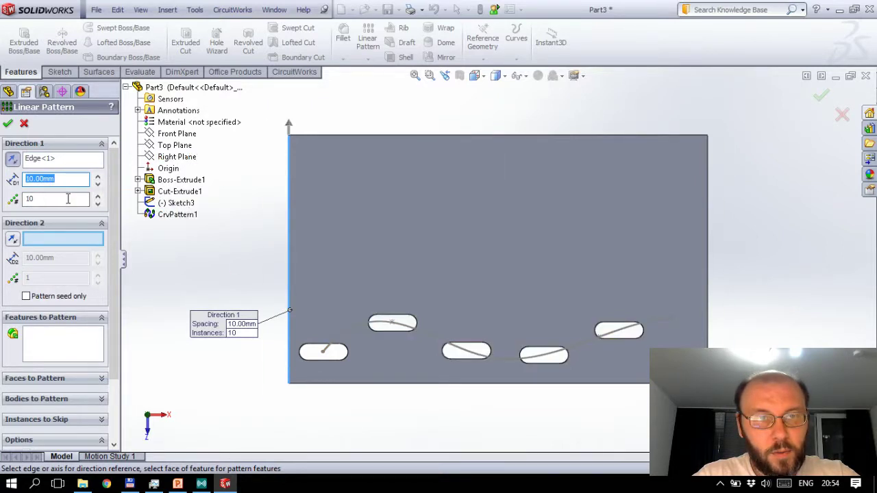
click(98, 204)
click(97, 204)
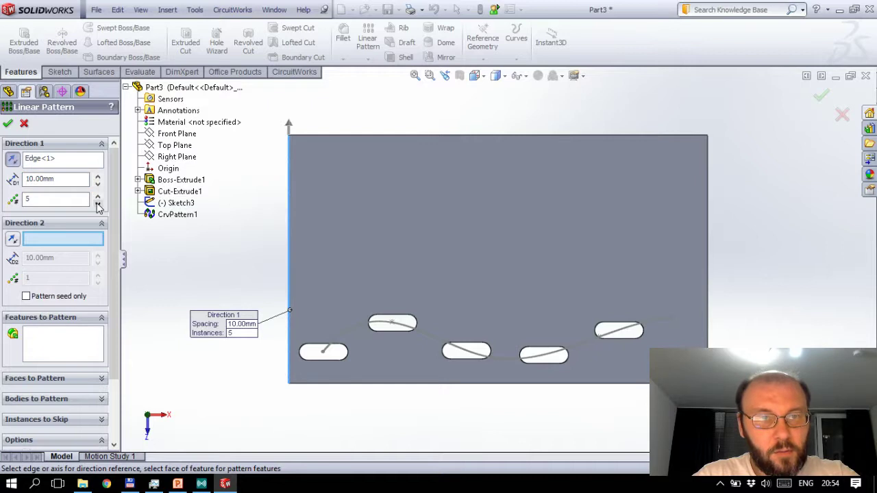
click(98, 176)
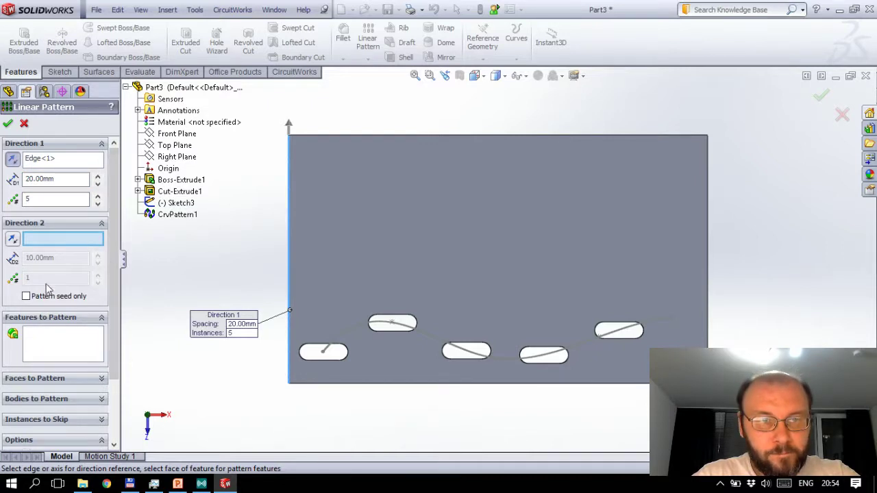
Step: Repeat CrvPattern1 as six rows, then switch to the PowerPoint lecture slides
click(57, 349)
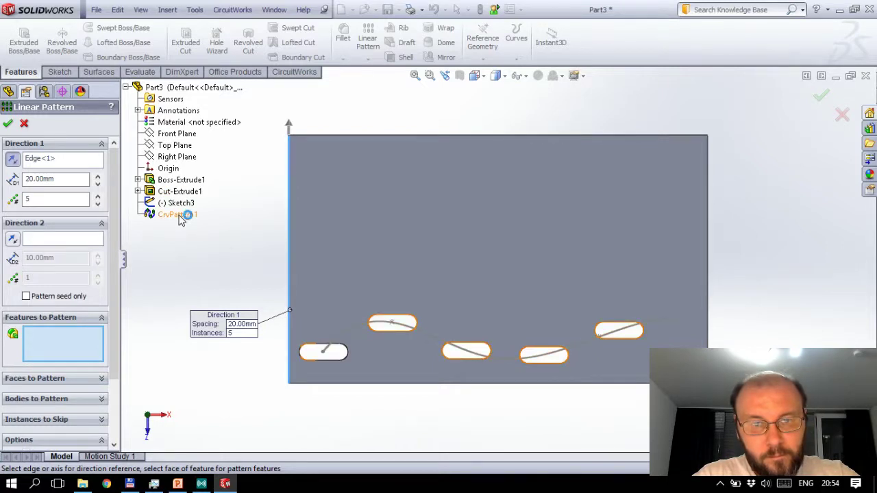
click(180, 215)
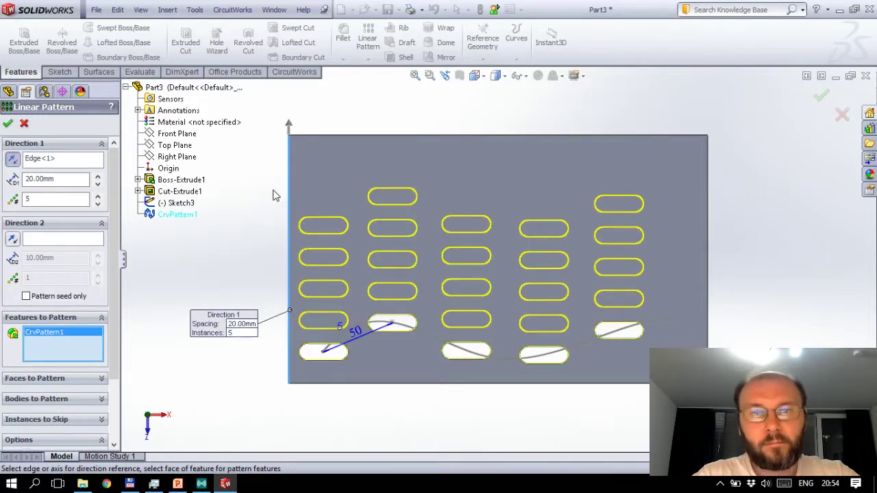
click(100, 196)
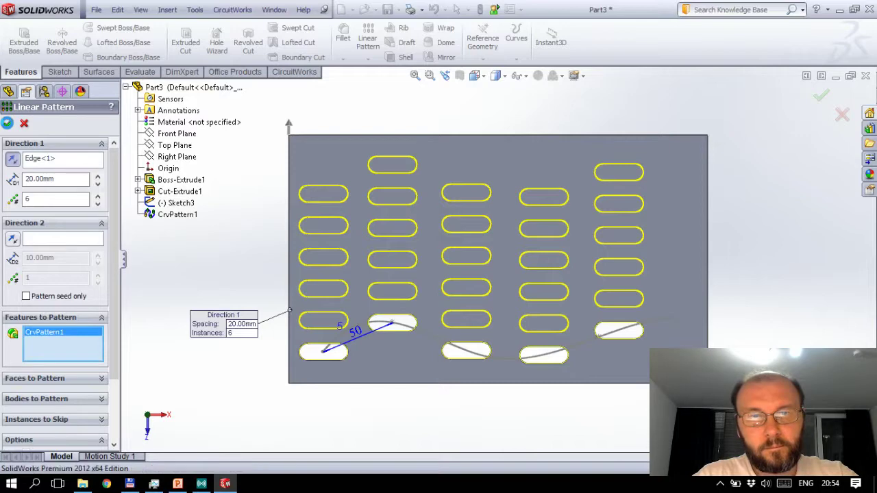
click(7, 123)
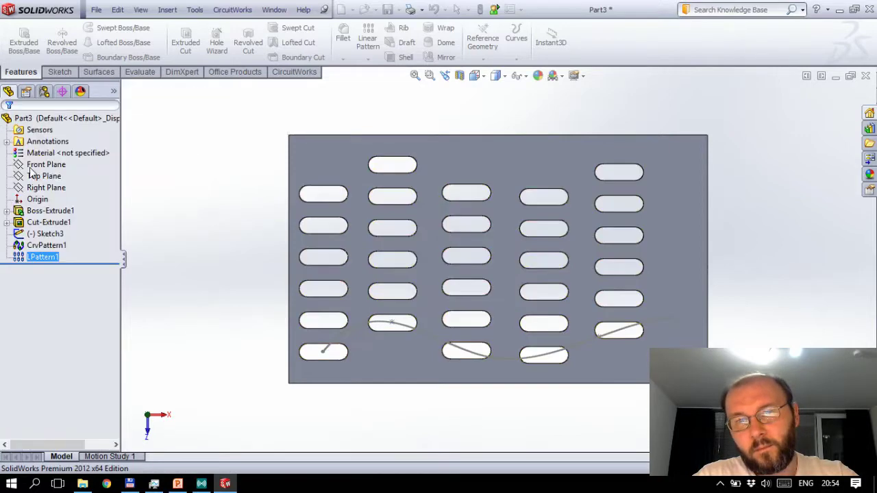
click(731, 199)
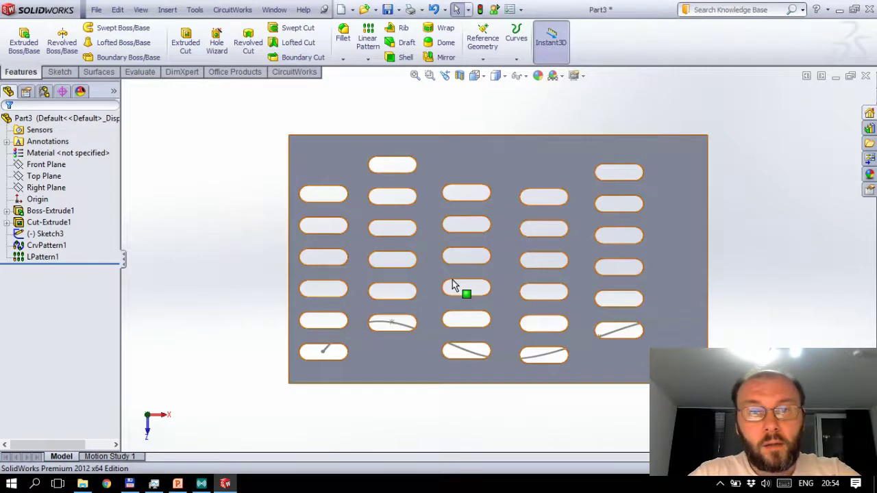
key(alt+Tab)
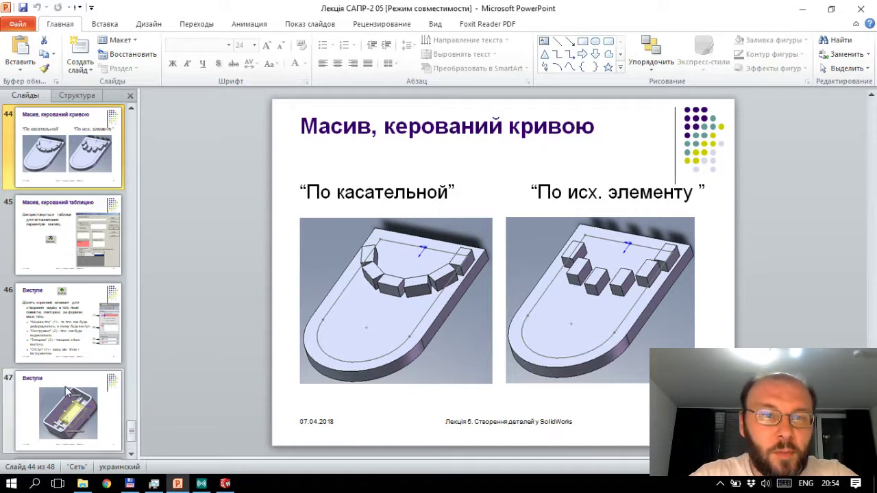
Step: Go to slide 45 on table-driven patterns and slide 46 on Indent, then return to SolidWorks
click(118, 265)
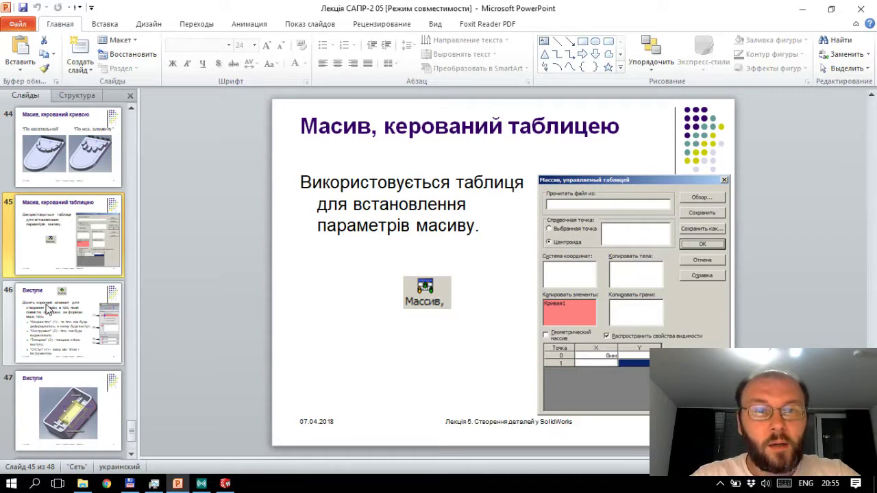
click(78, 334)
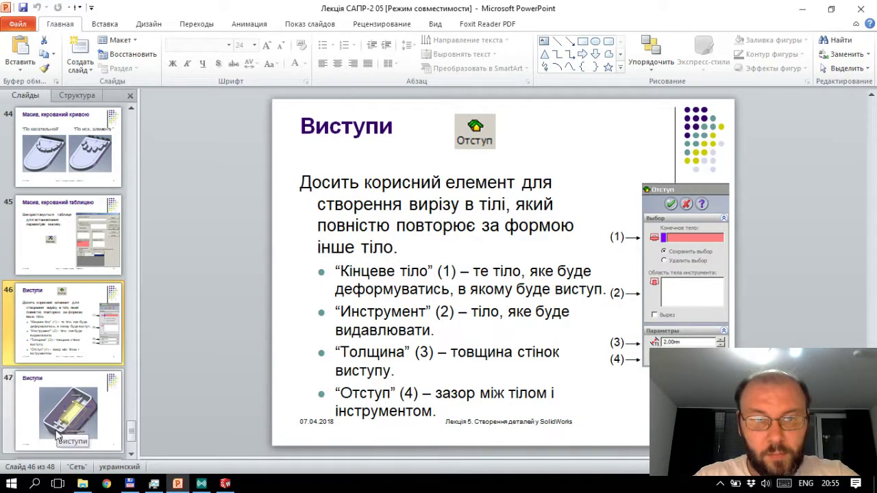
key(alt+Tab)
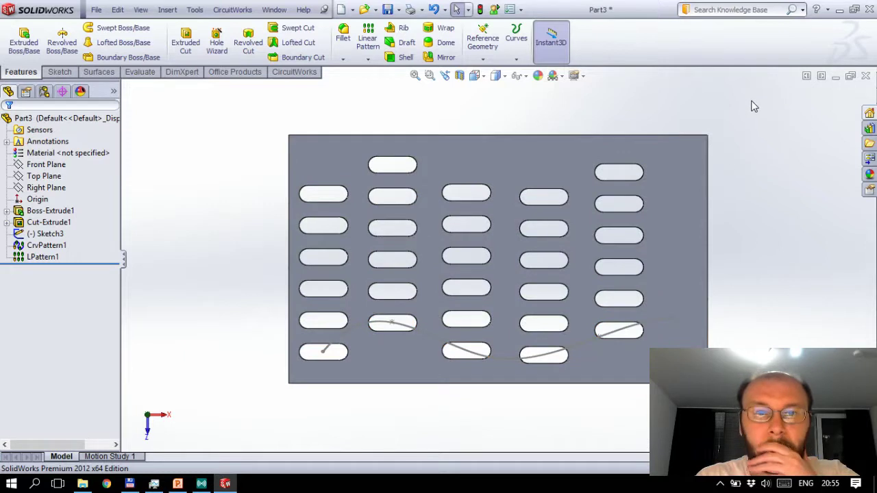
click(753, 10)
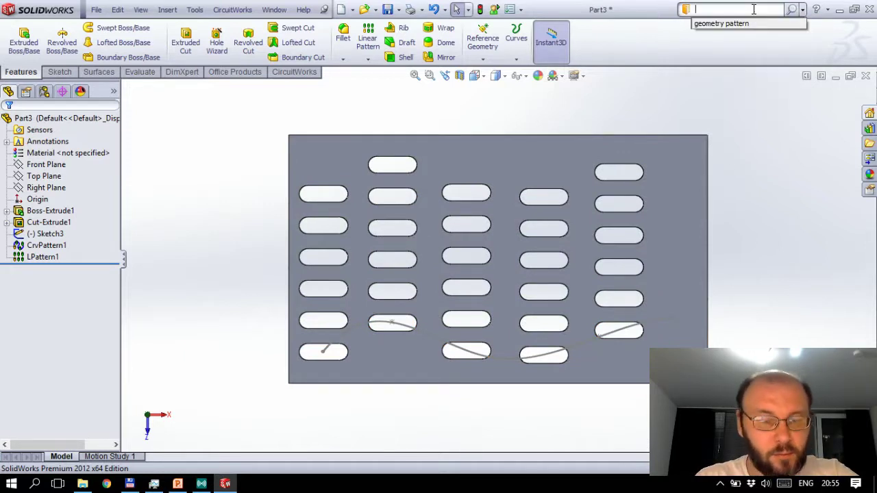
text(intend)
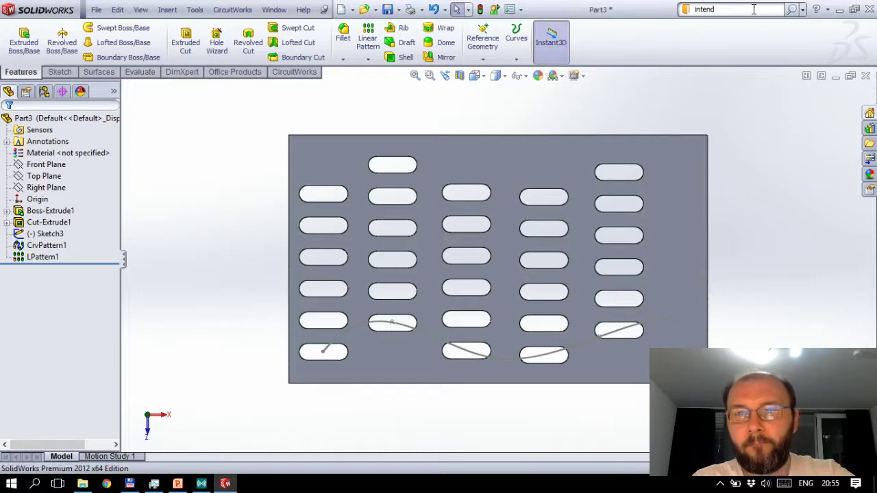
key(Return)
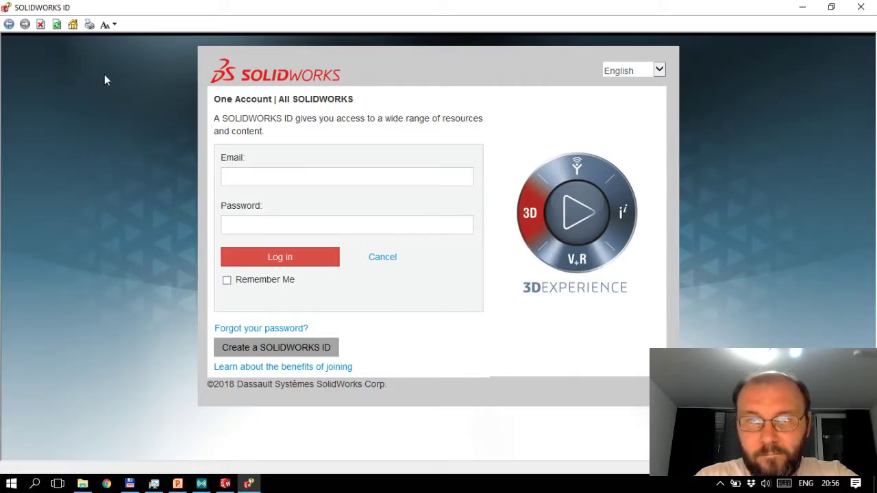
click(78, 26)
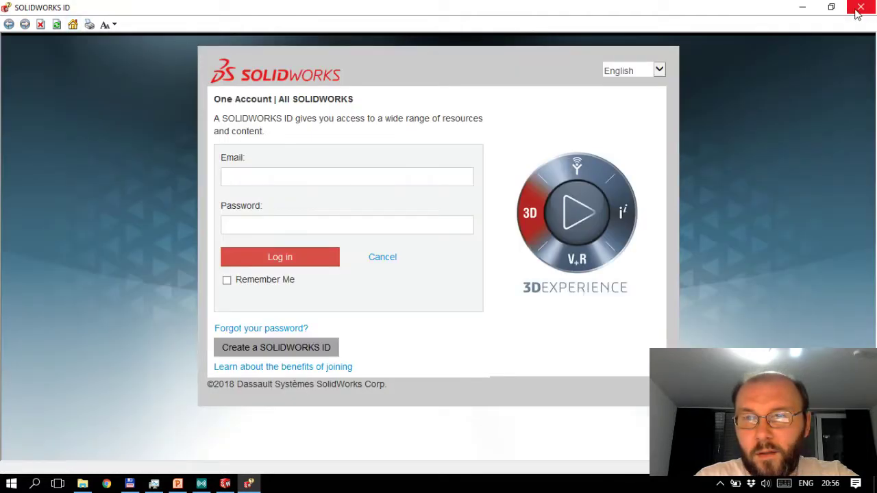
click(860, 8)
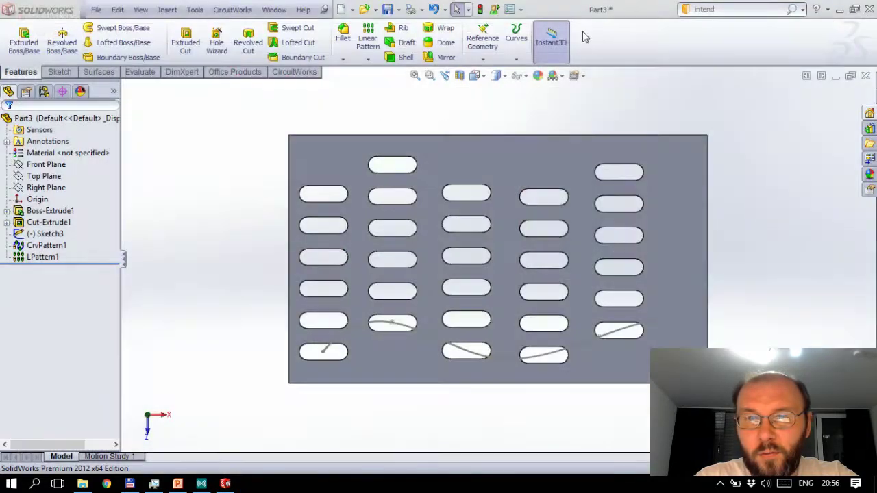
Step: Check the help search scope, then launch SolidWorks Help from the Help menu
click(802, 10)
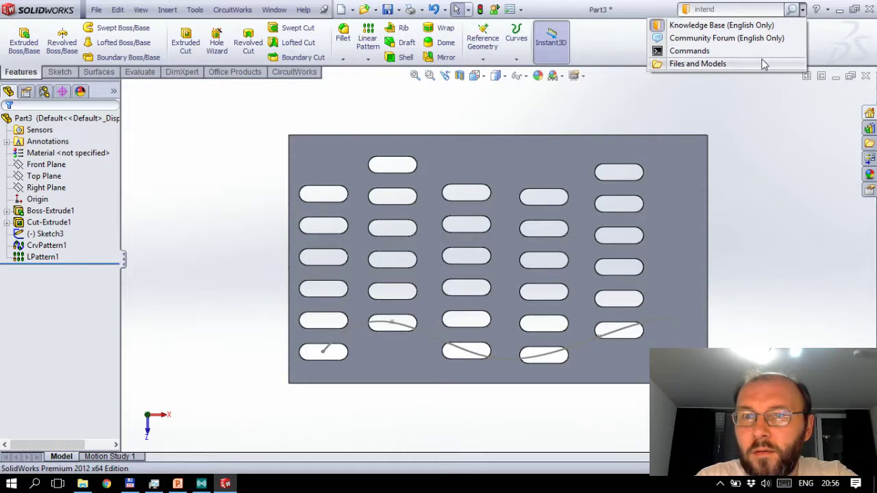
click(774, 135)
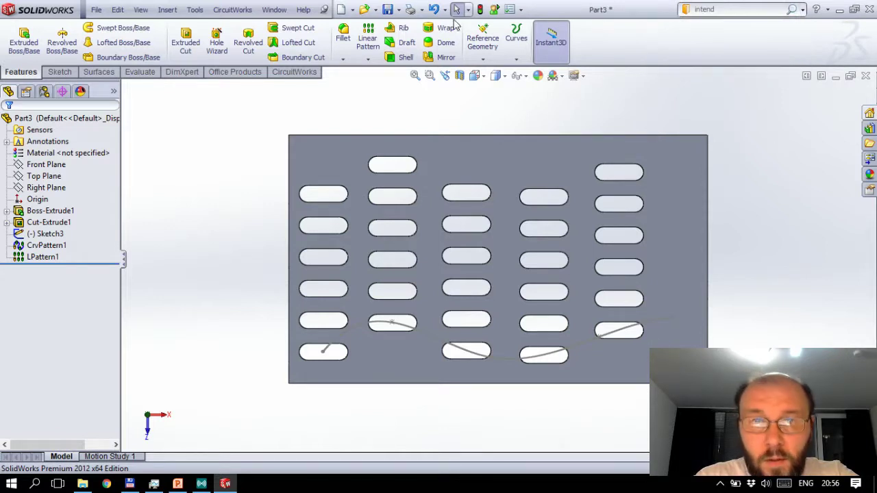
click(304, 10)
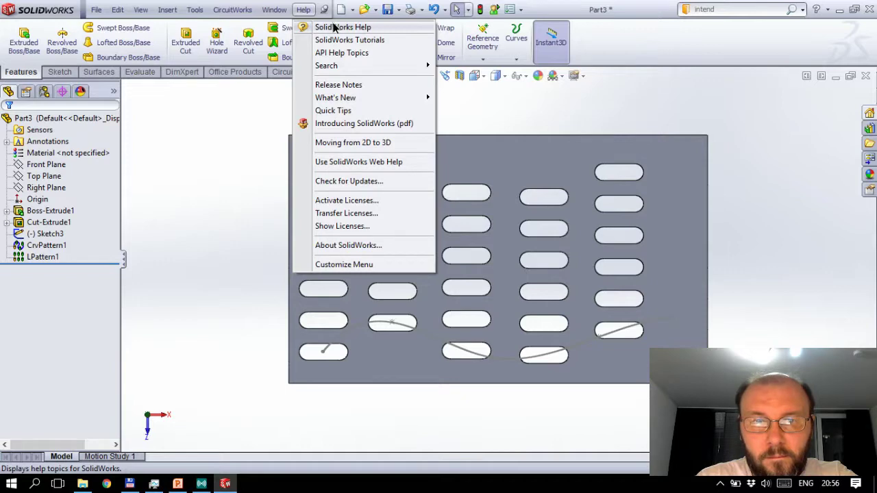
click(334, 26)
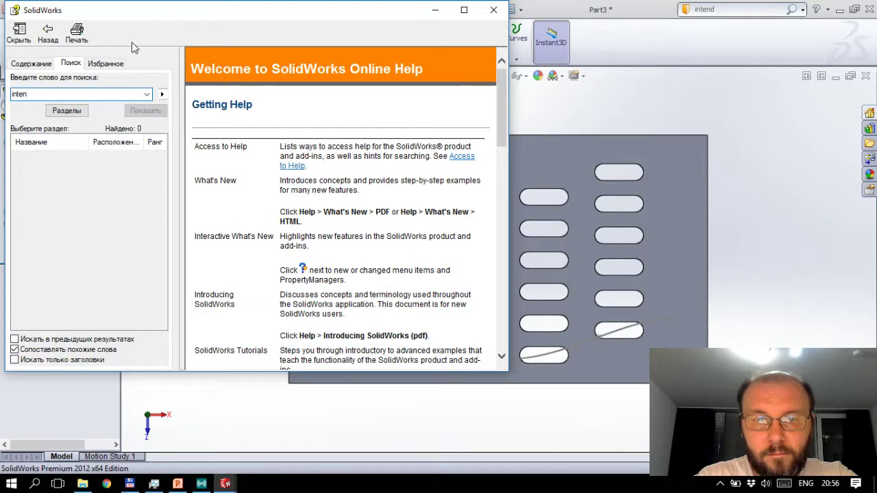
Step: Search the help for 'intent' and open the Design Intent topic
key(Return)
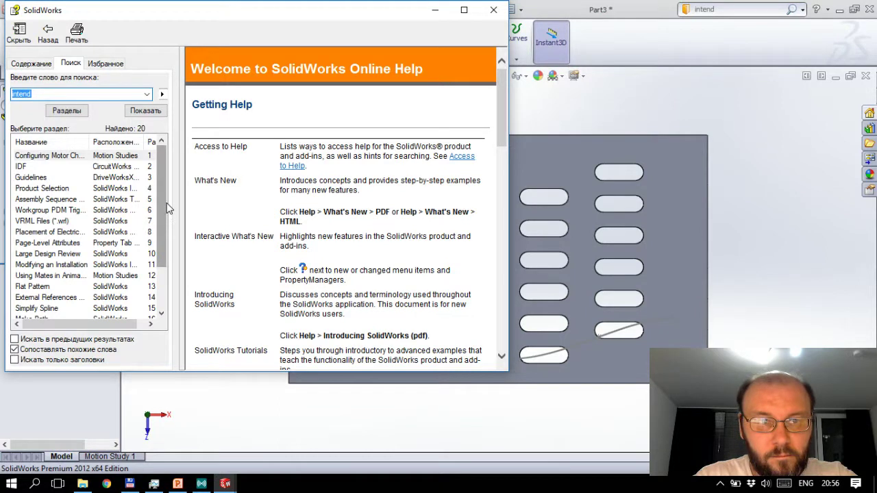
drag(163, 185, 162, 231)
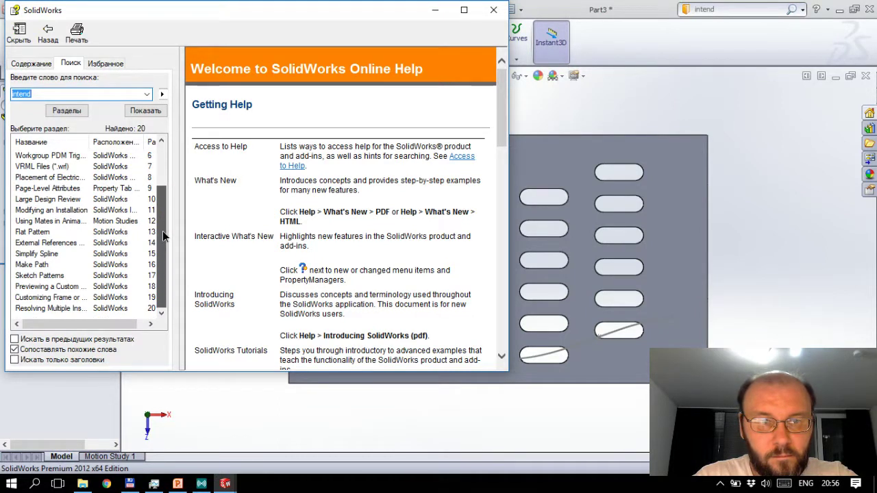
scroll(162, 231, up, 2)
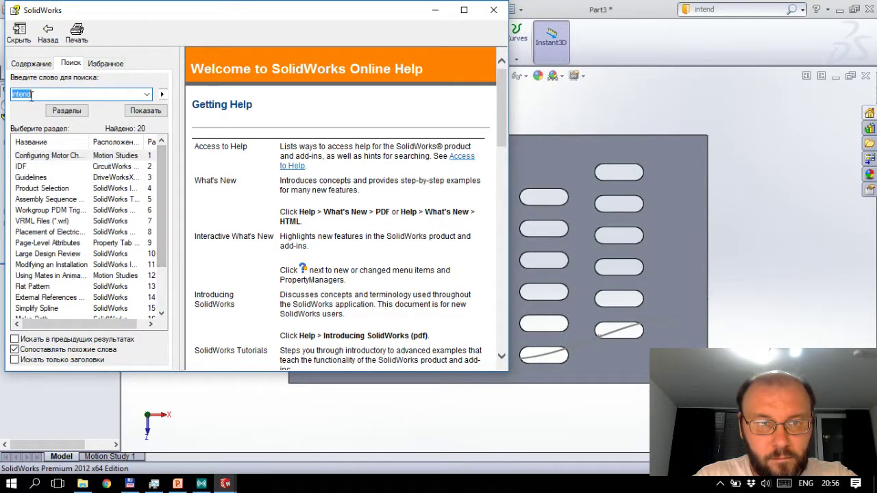
click(62, 92)
key(BackSpace)
text(t)
key(Return)
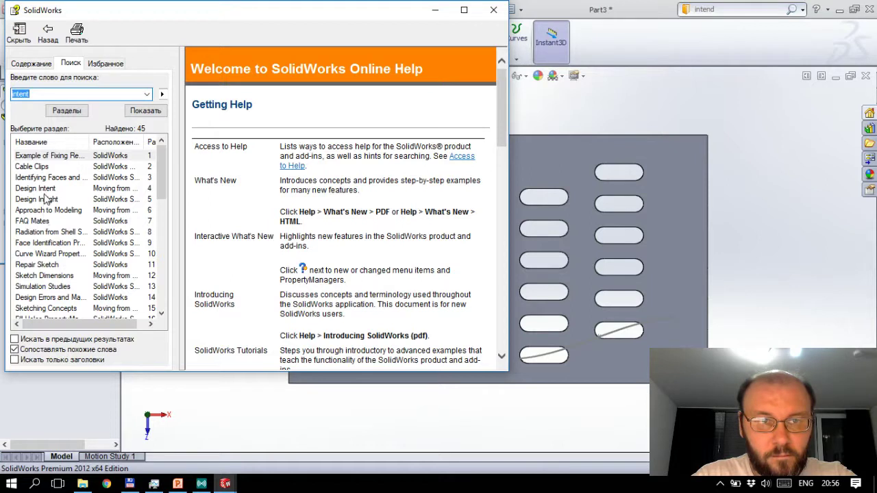
click(46, 191)
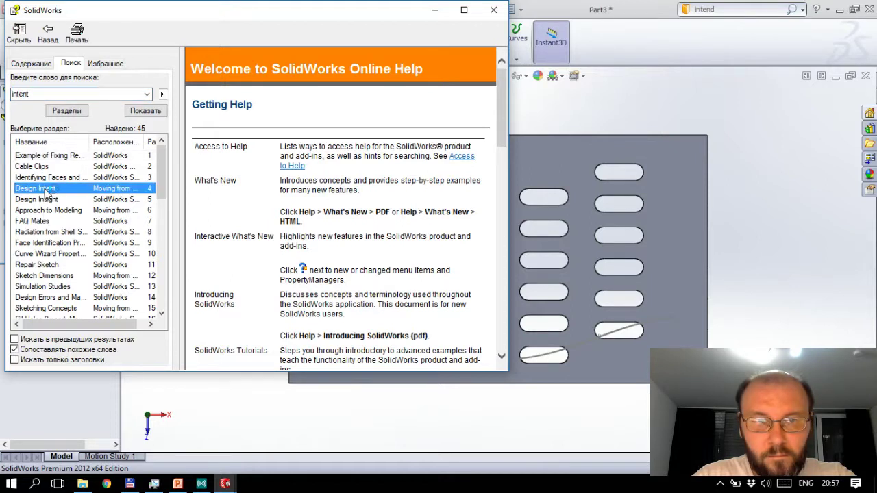
double_click(46, 193)
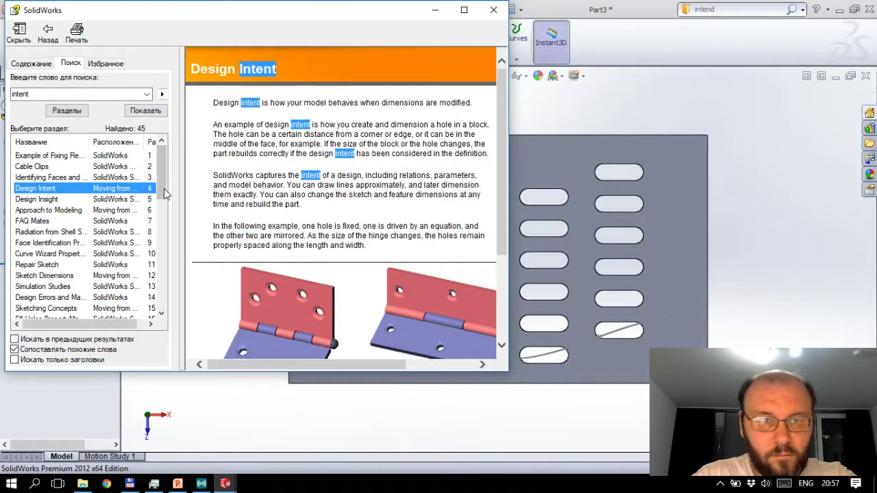
Step: Search the help for 'indent' and open the Indent - Overview and Options topic
scroll(164, 187, down, 2)
drag(164, 185, 164, 169)
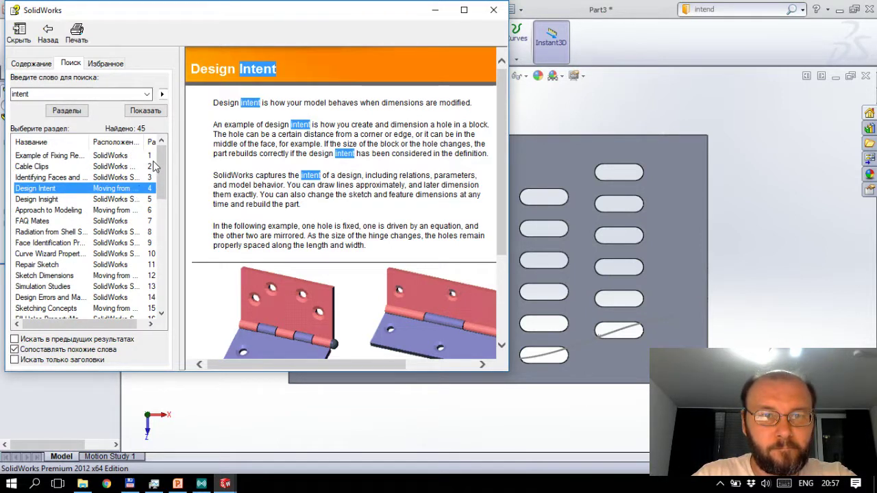
mouse_move(161, 166)
mouse_down()
mouse_move(154, 294)
mouse_move(154, 137)
mouse_up()
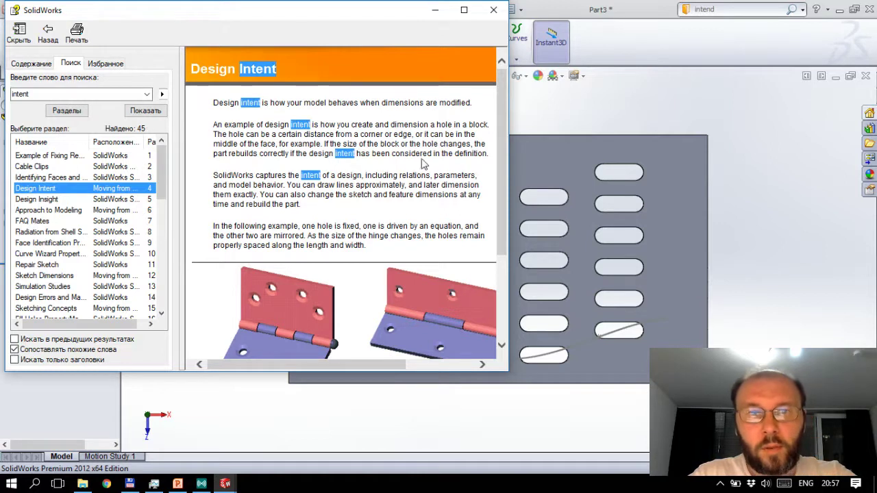
click(146, 95)
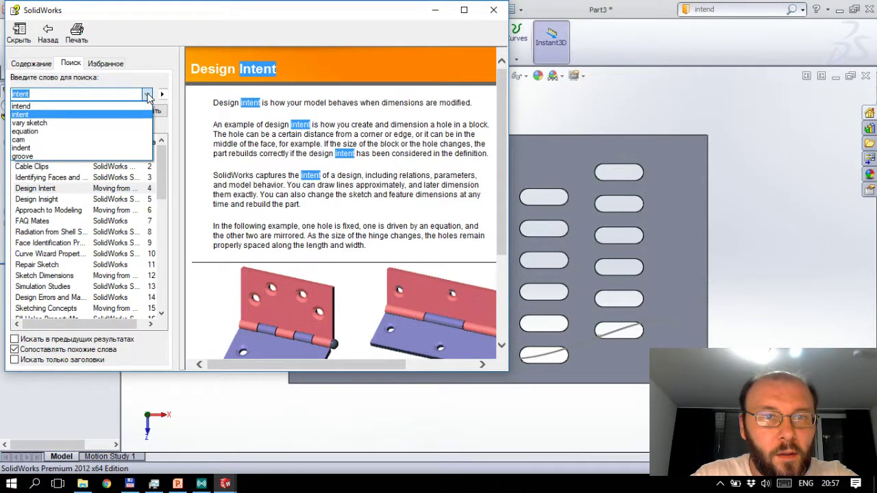
click(22, 148)
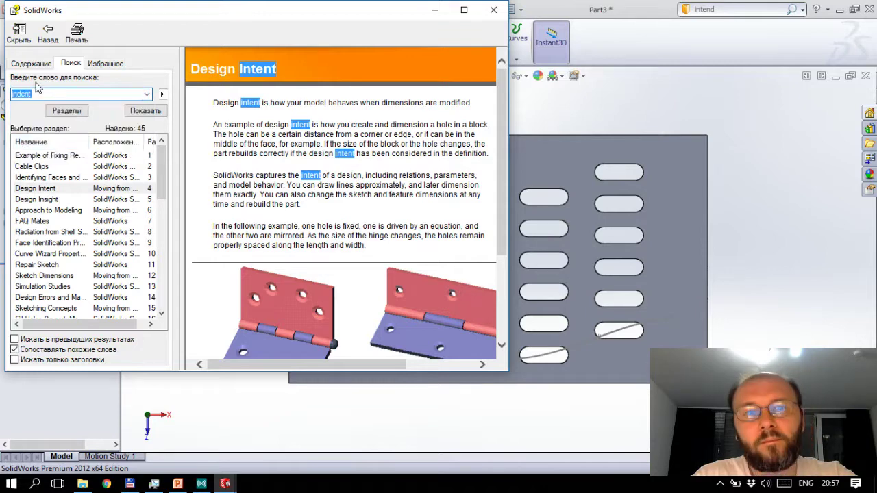
key(Return)
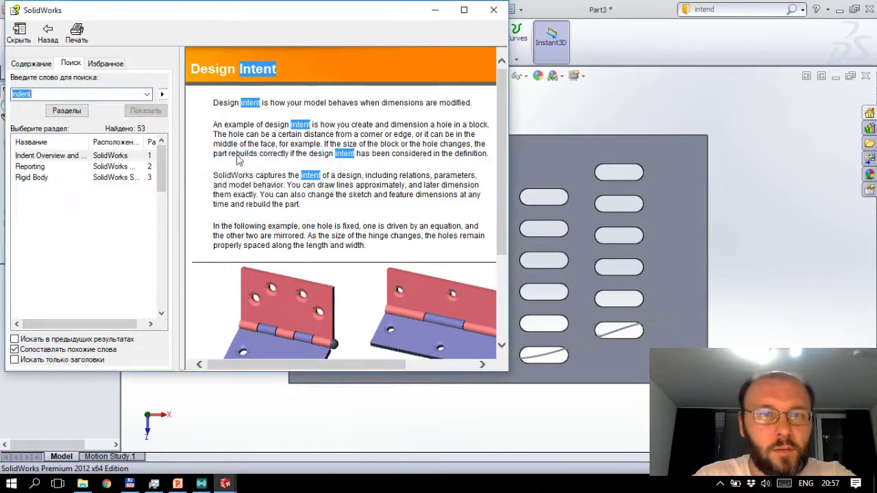
click(62, 157)
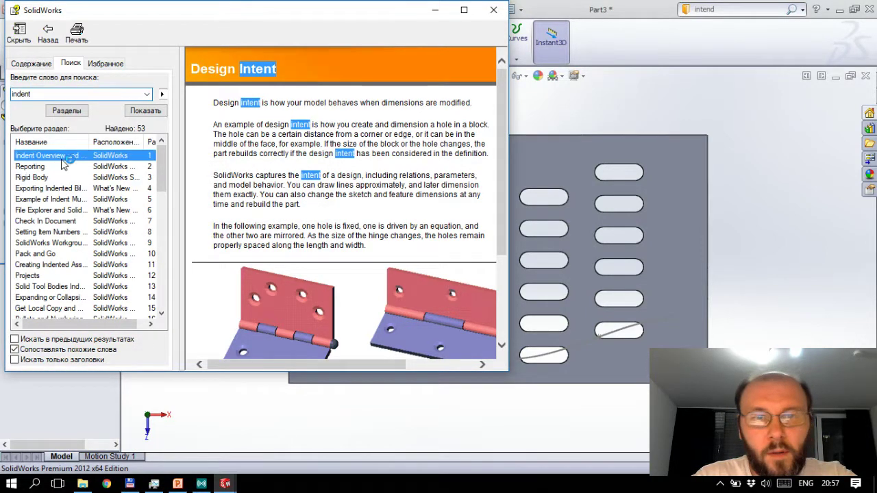
Step: Maximize the help window and open the Drill Packaging indent example
click(460, 10)
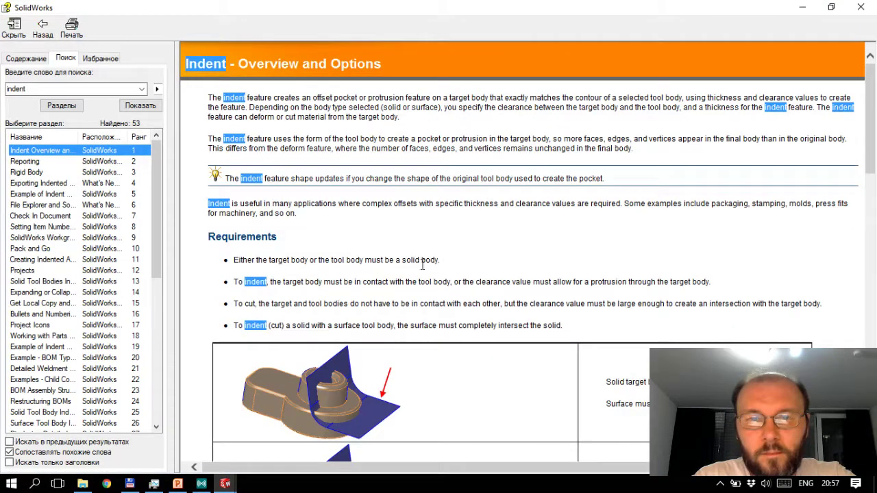
scroll(484, 246, down, 10)
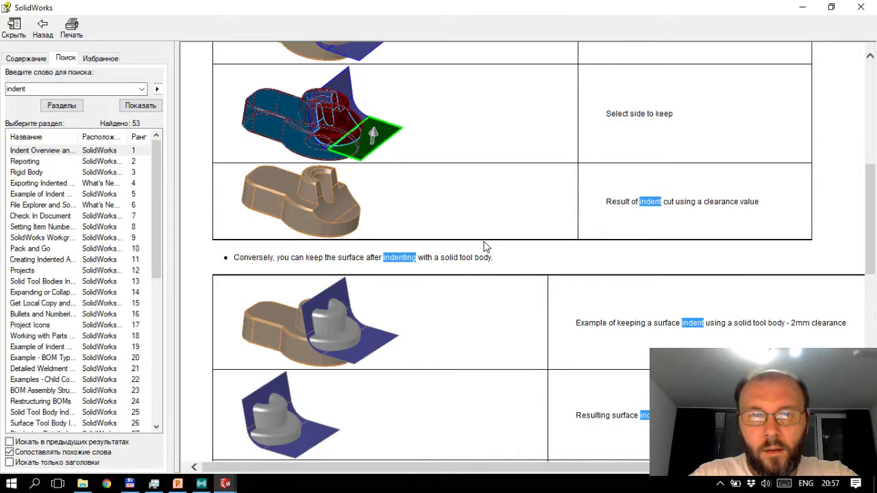
scroll(483, 247, down, 8)
scroll(484, 246, down, 10)
scroll(483, 247, down, 1)
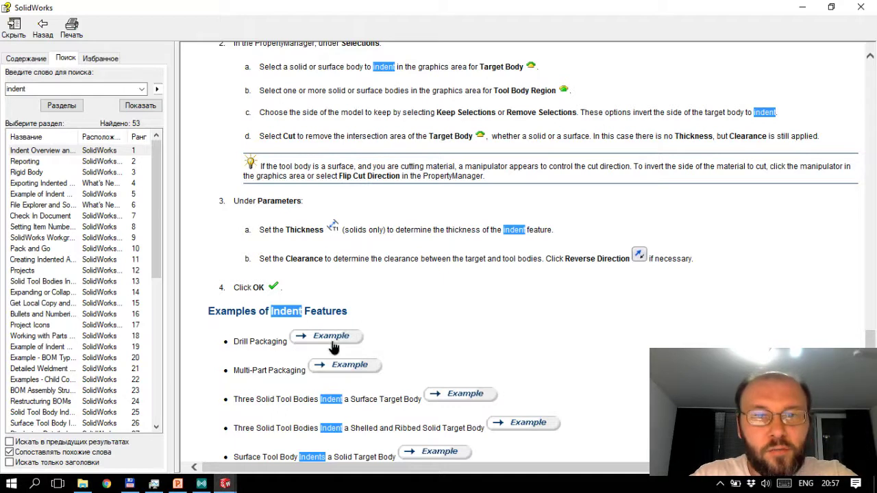
click(333, 347)
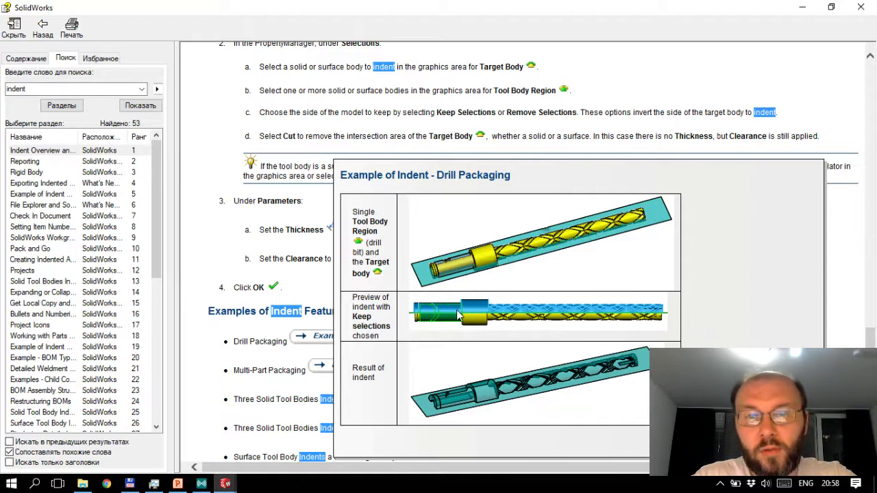
Step: Close the Drill Packaging example and view the Multi-Part Packaging example
click(231, 269)
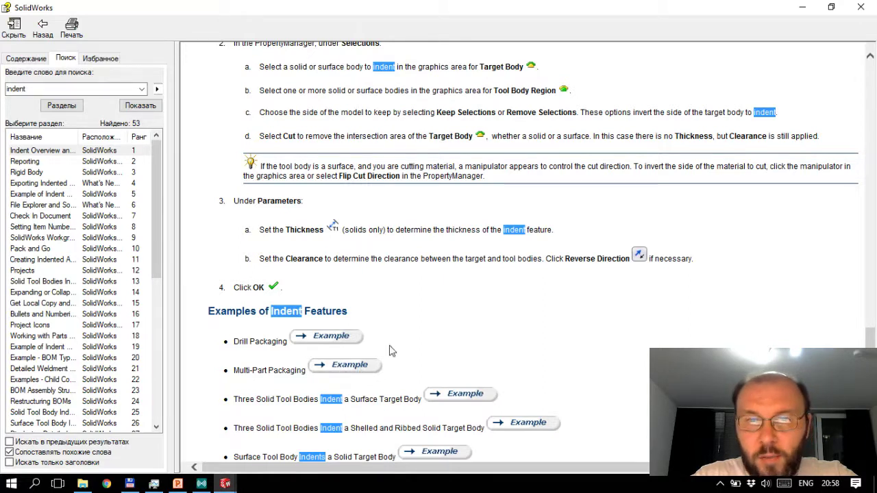
click(348, 365)
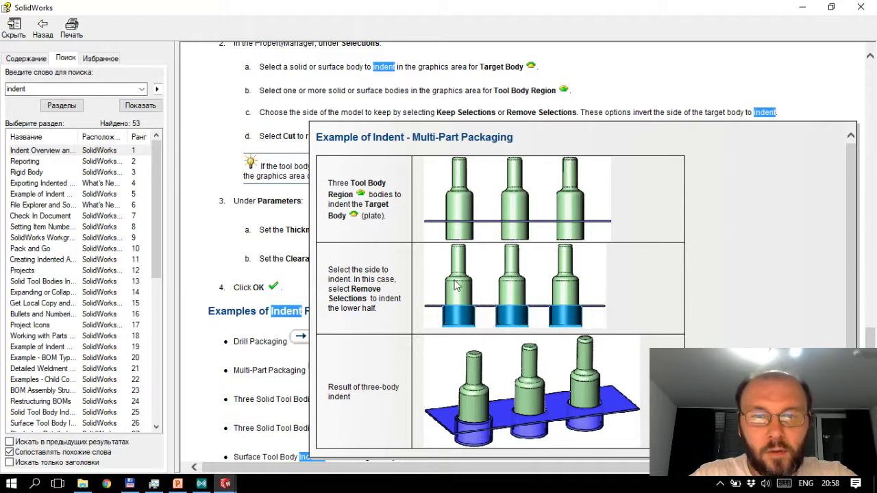
click(805, 102)
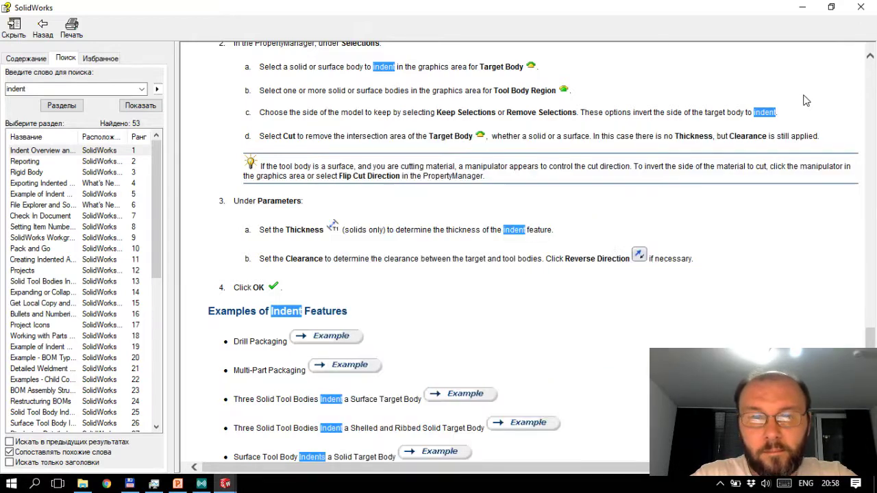
scroll(460, 337, down, 1)
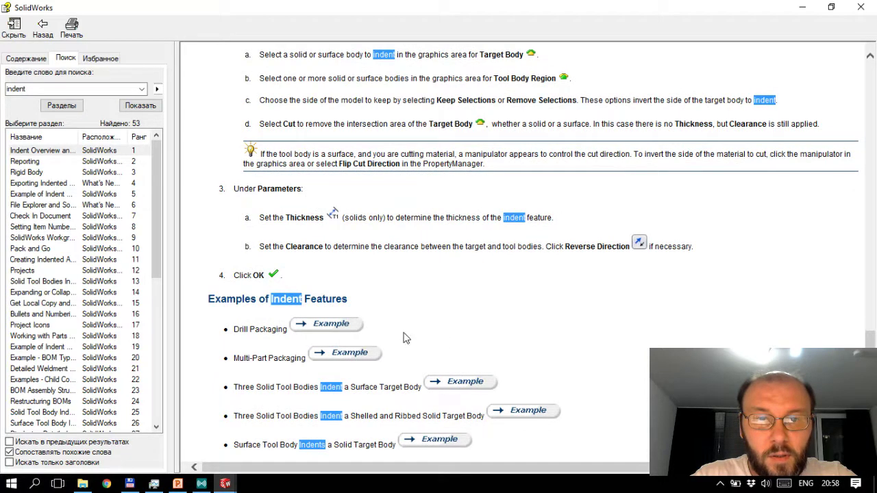
Step: Review the solid tool bodies indenting a surface example, then return to SolidWorks
click(466, 383)
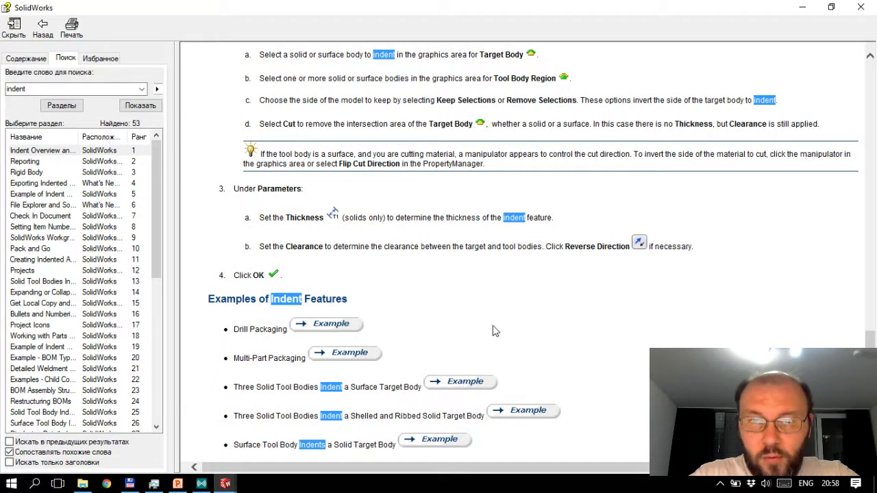
scroll(538, 320, down, 3)
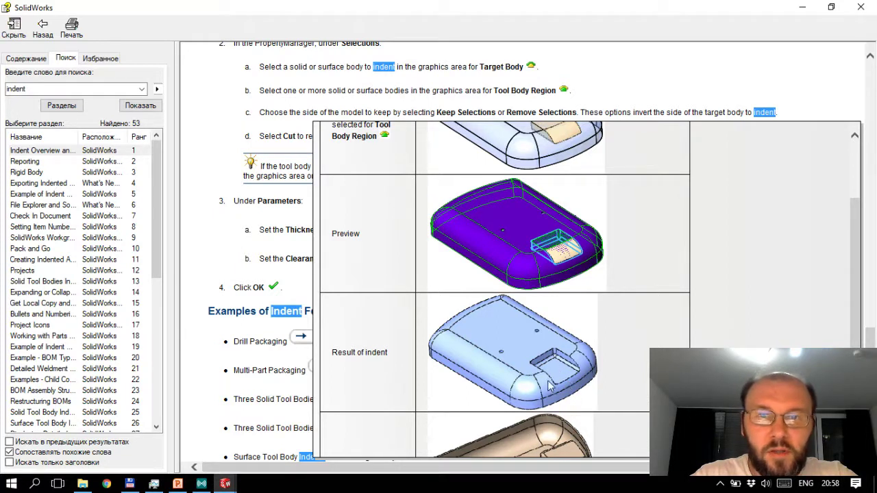
scroll(568, 337, up, 1)
scroll(569, 335, up, 1)
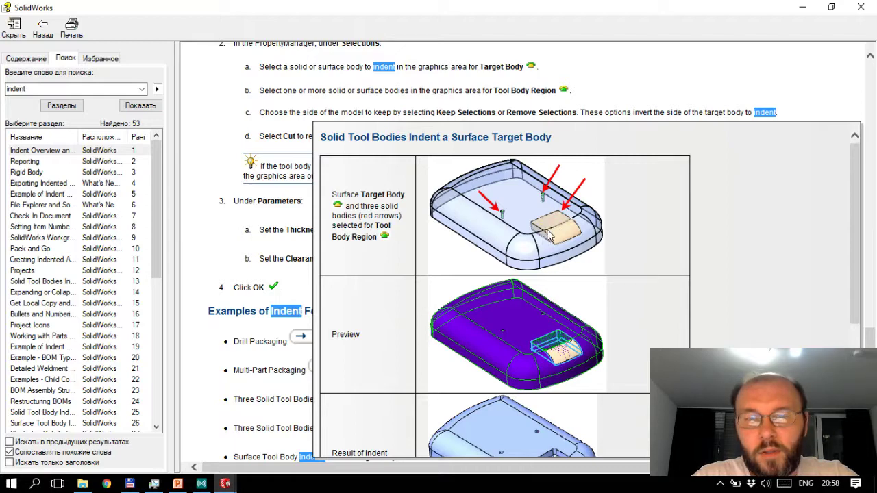
scroll(557, 260, down, 2)
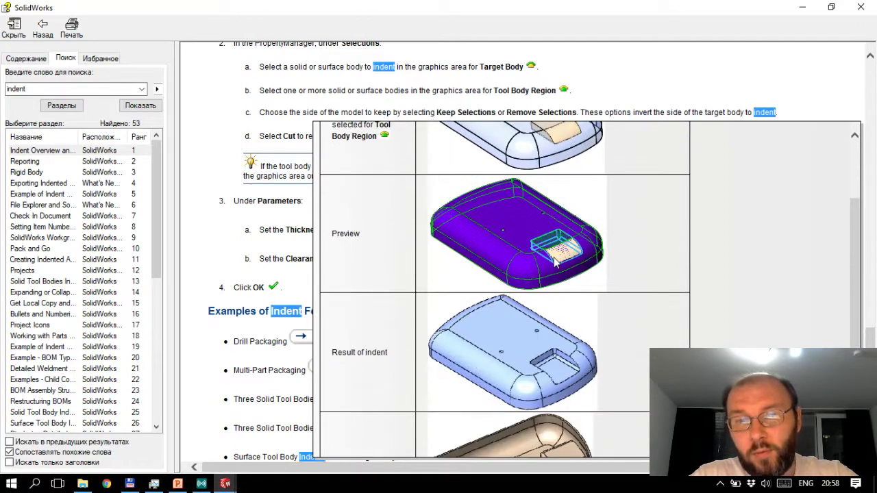
scroll(560, 197, up, 1)
scroll(560, 197, up, 1)
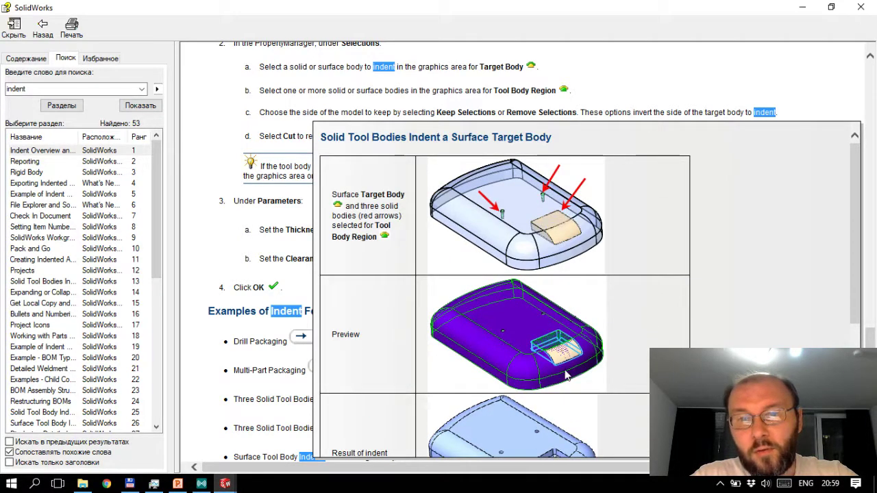
scroll(554, 360, down, 3)
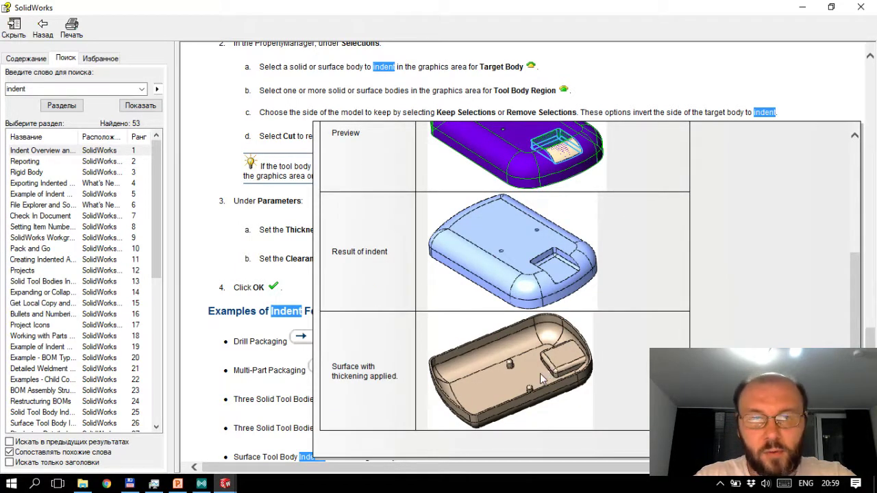
click(793, 111)
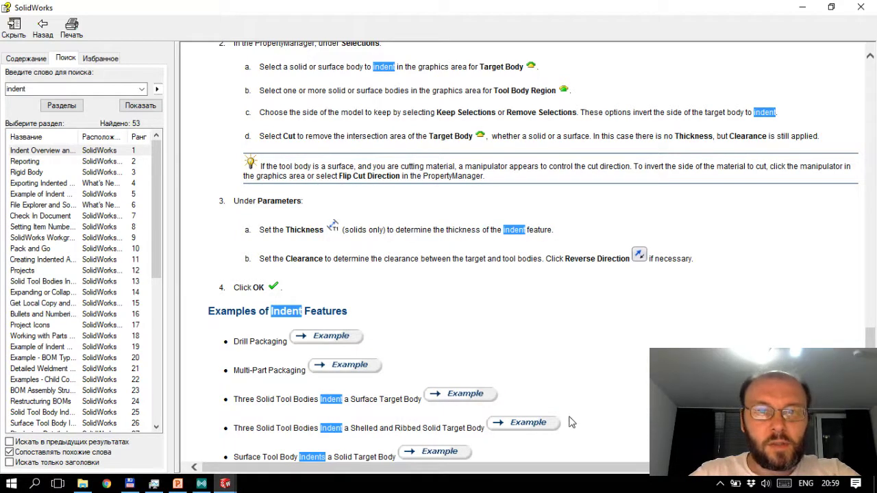
key(alt+Tab)
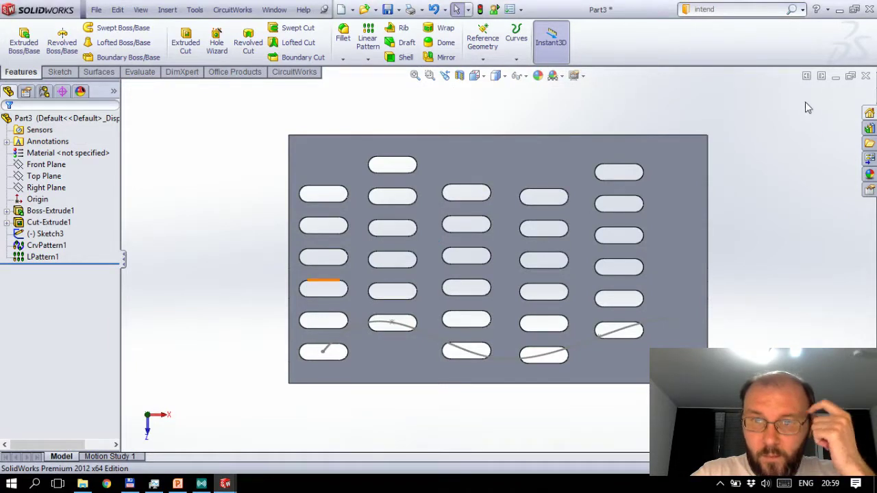
Step: Close Part3 without saving and view the surface tool body indent example
key(alt+F4)
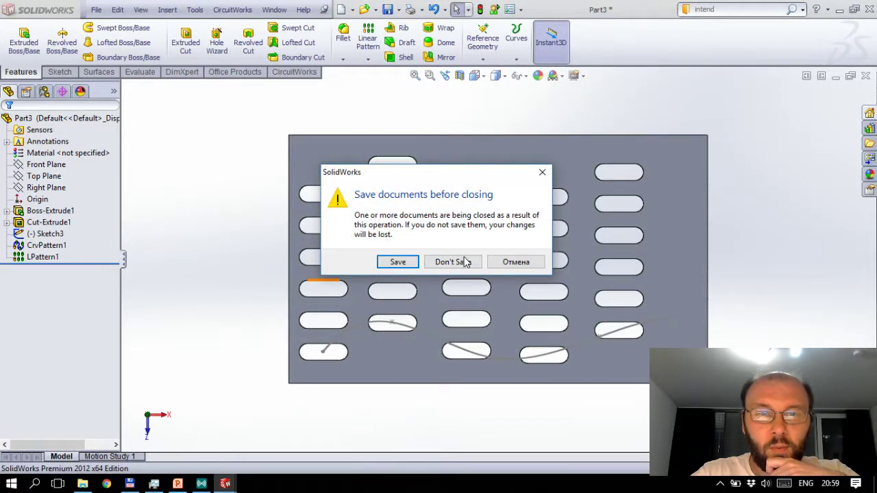
click(464, 261)
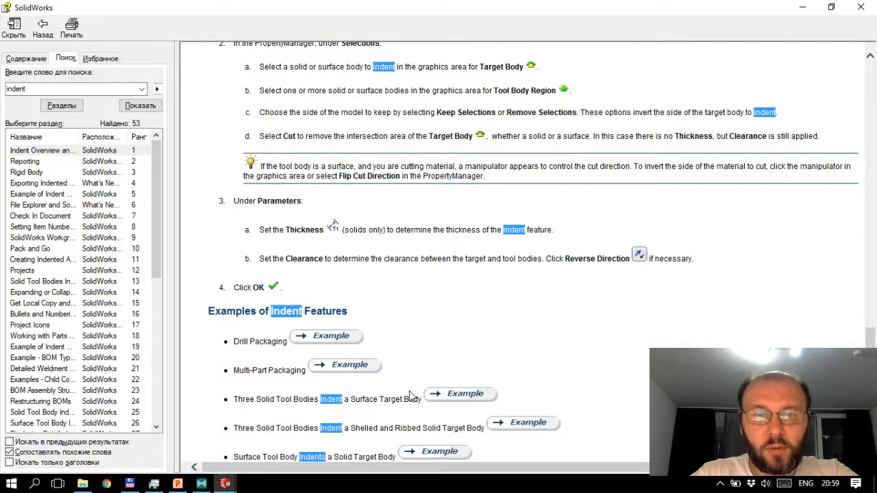
scroll(411, 397, down, 1)
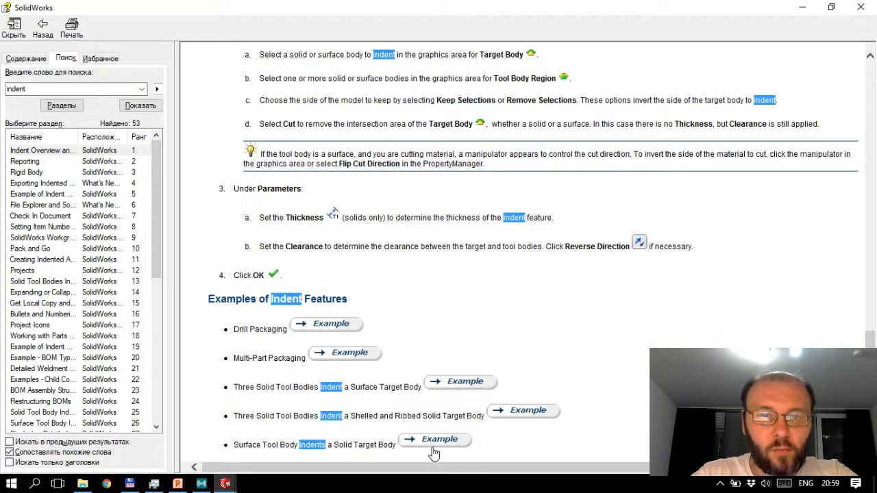
click(456, 440)
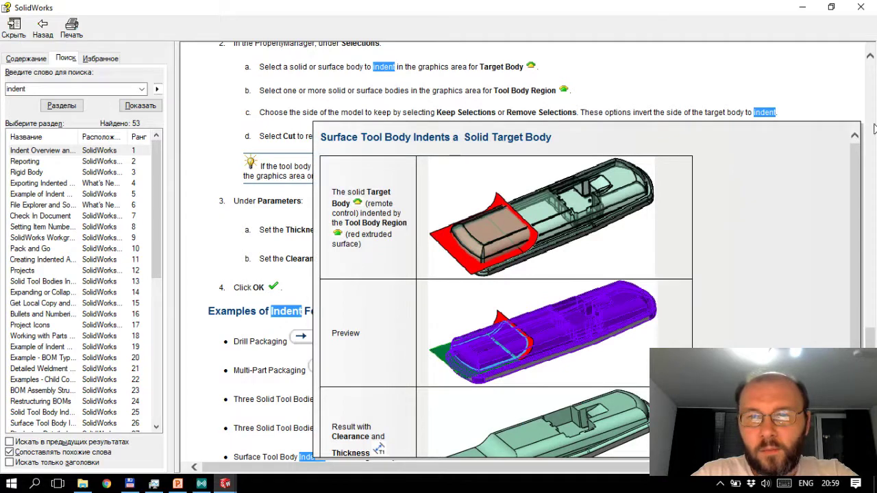
click(840, 112)
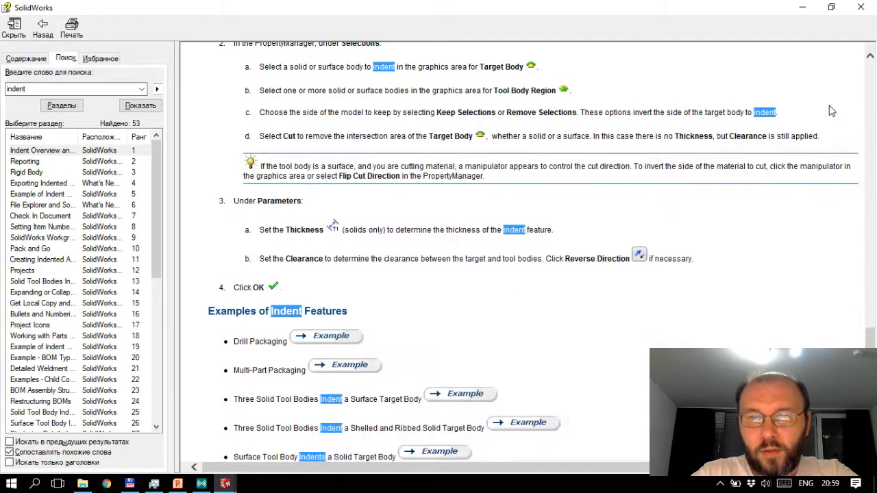
Step: Review the shelled and ribbed target body example, then return to SolidWorks
click(524, 421)
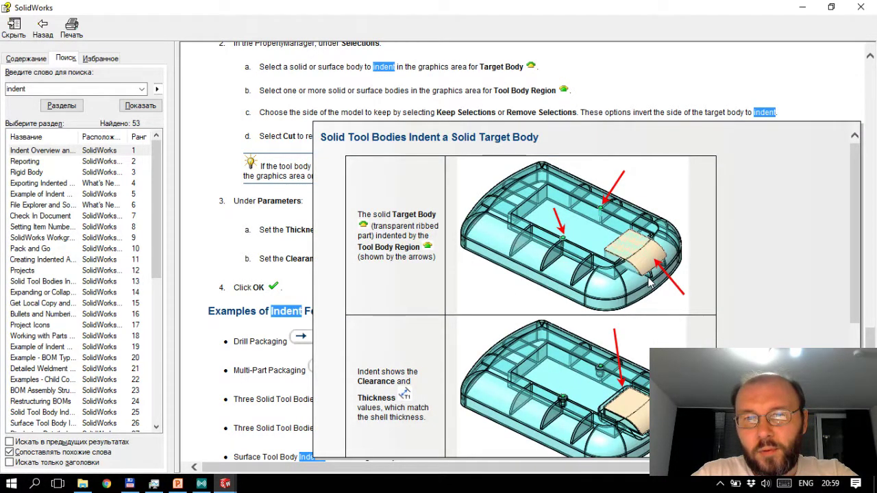
scroll(650, 281, down, 3)
scroll(649, 284, down, 2)
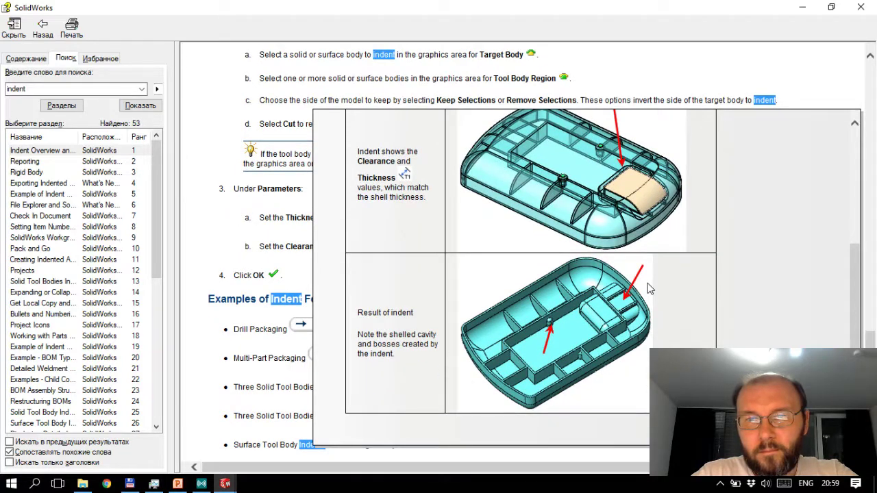
scroll(649, 289, up, 3)
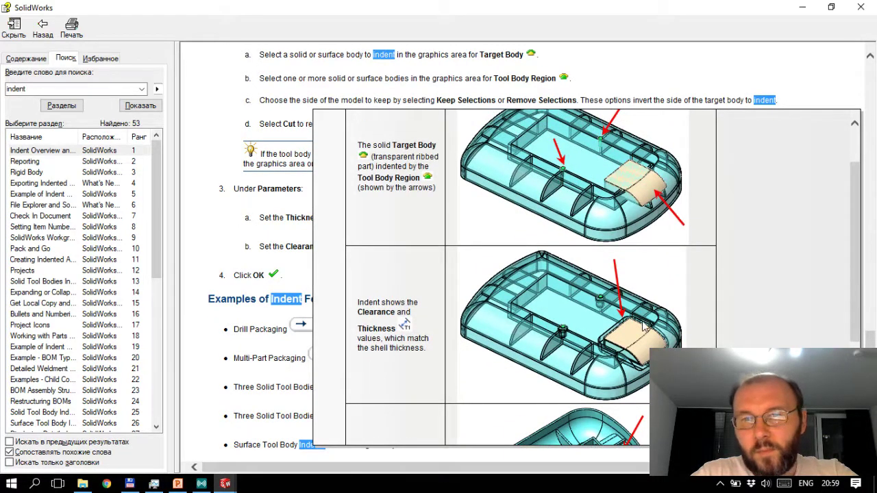
scroll(646, 327, down, 2)
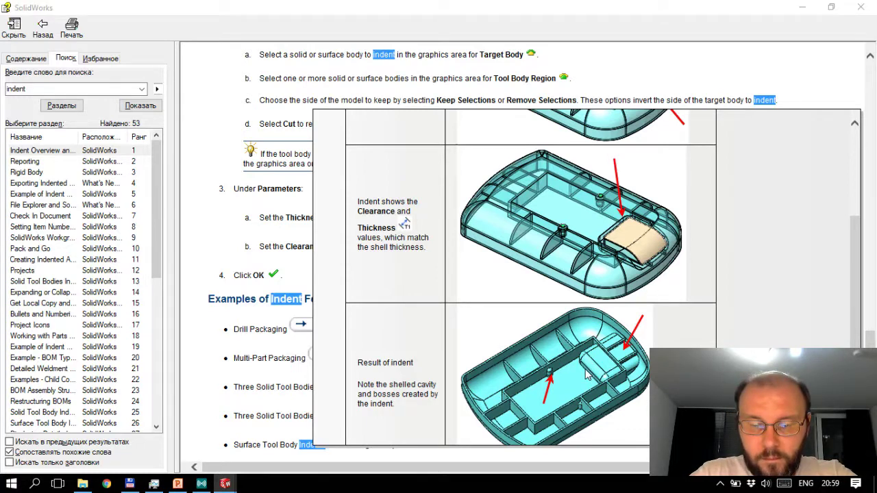
key(alt+Tab)
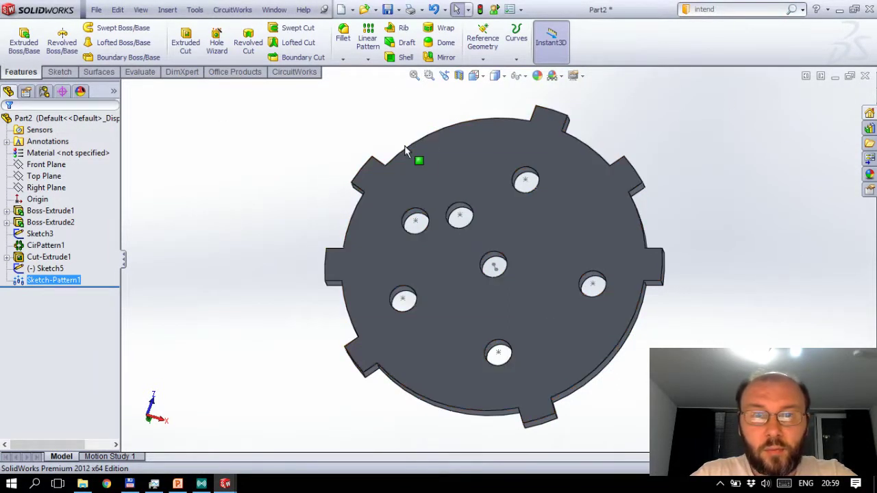
Step: Switch to Part2, then open the recent '1 Rib' part from the File menu
key(ctrl+Tab)
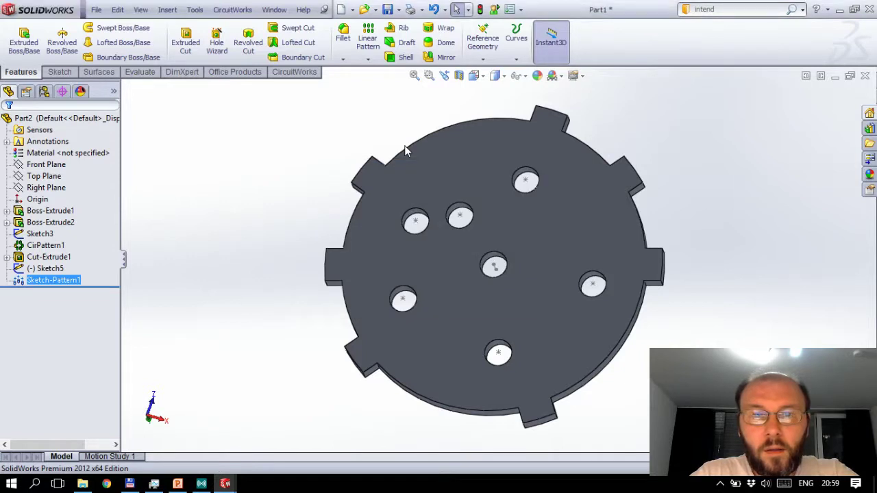
key(ctrl+Tab)
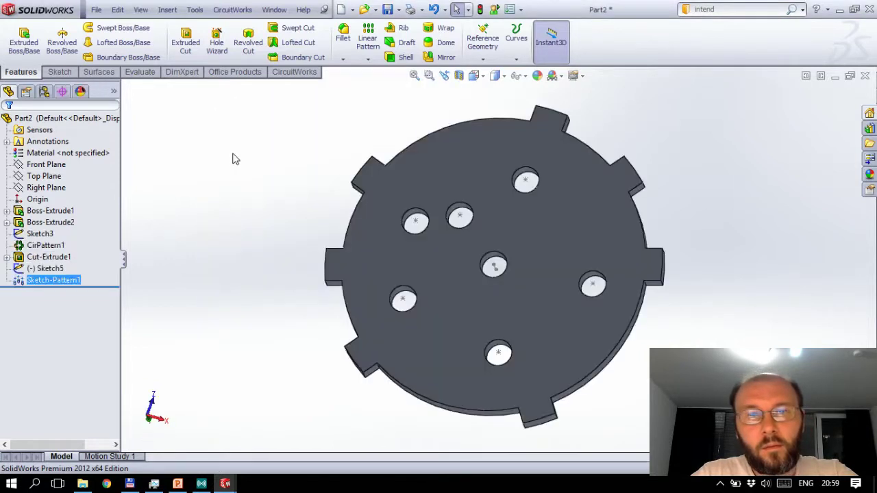
click(96, 10)
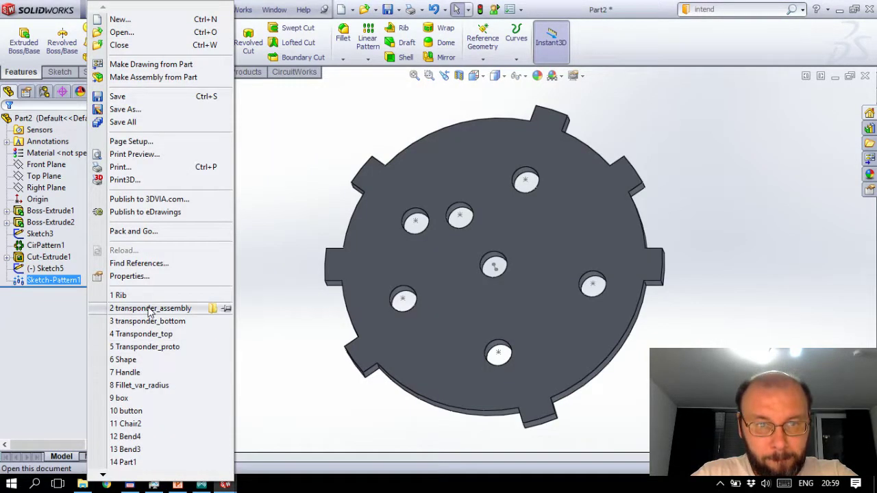
click(140, 295)
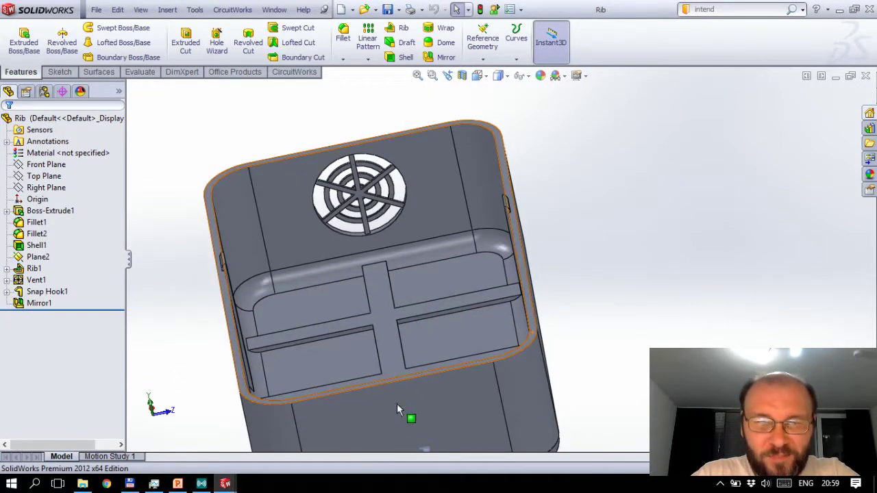
Step: Inspect the Mirror1 and Rib1 features, closing Rib1's settings unchanged
click(41, 304)
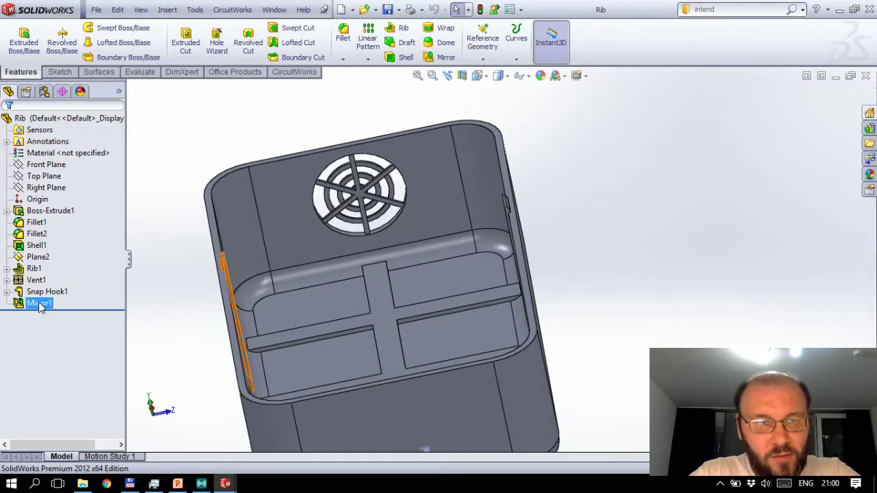
click(34, 269)
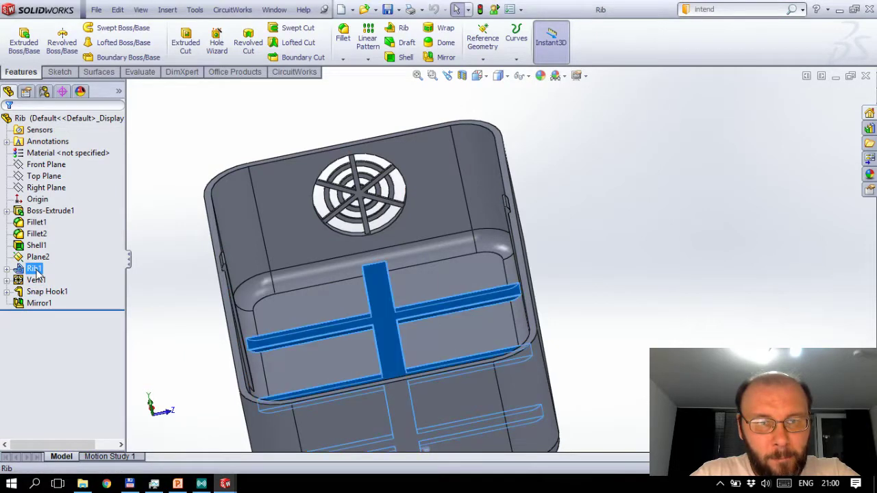
click(43, 238)
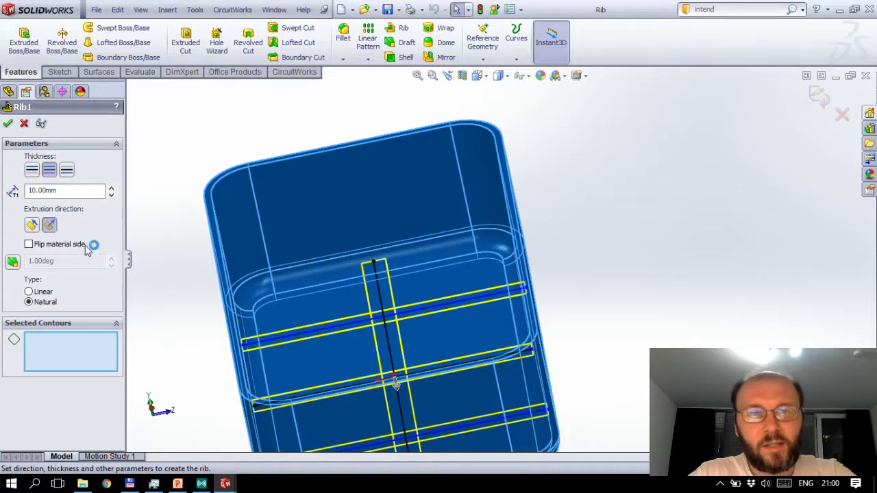
key(Escape)
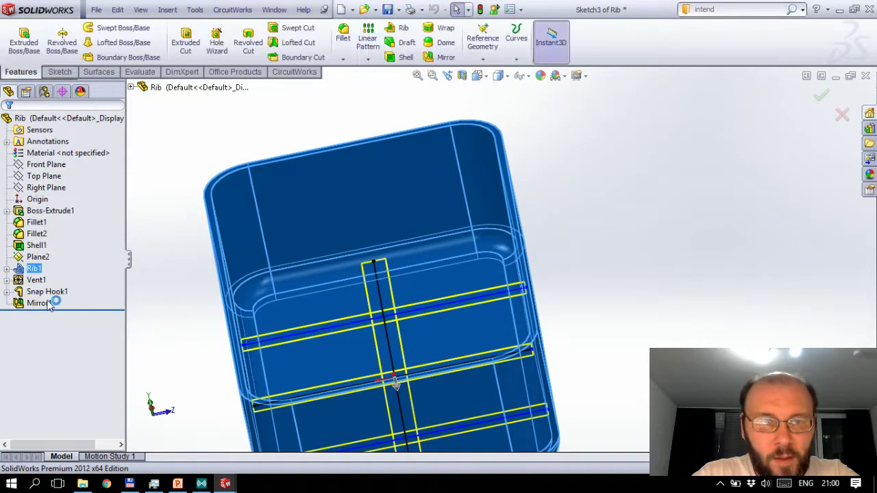
Step: Edit Plane2's definition, showing its 2.00 mm offset from the box face
click(39, 257)
scroll(378, 293, down, 1)
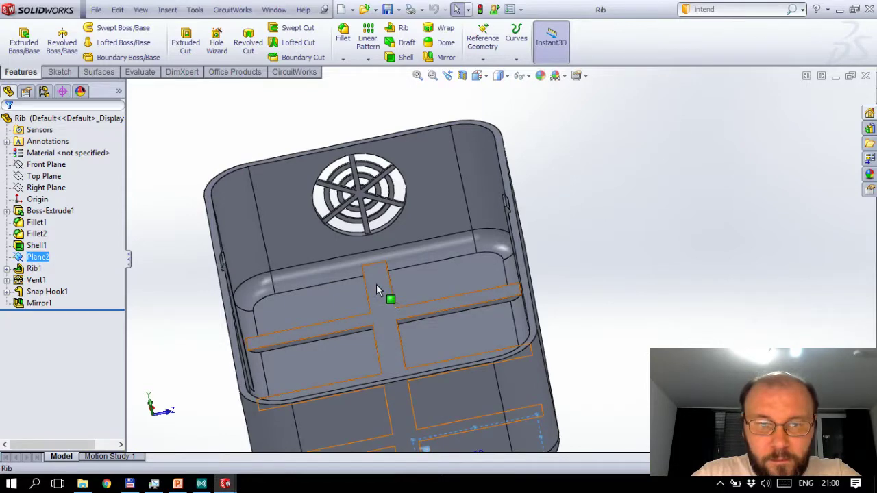
scroll(315, 288, up, 4)
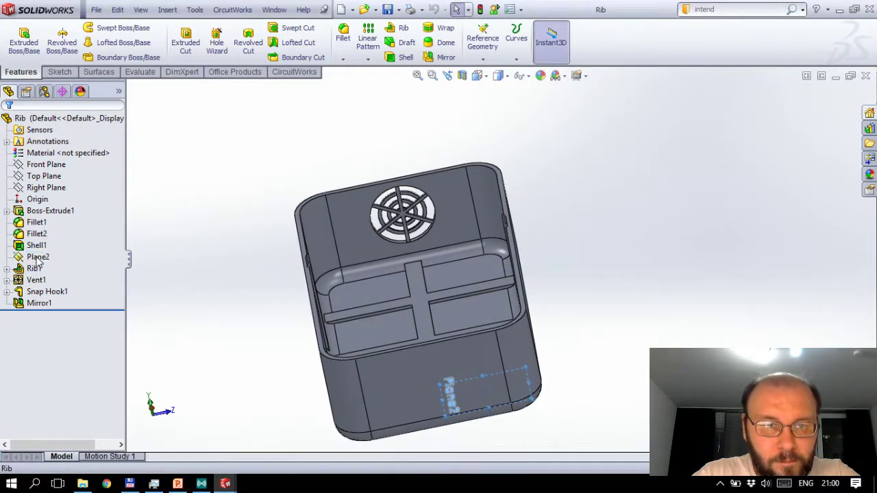
click(38, 257)
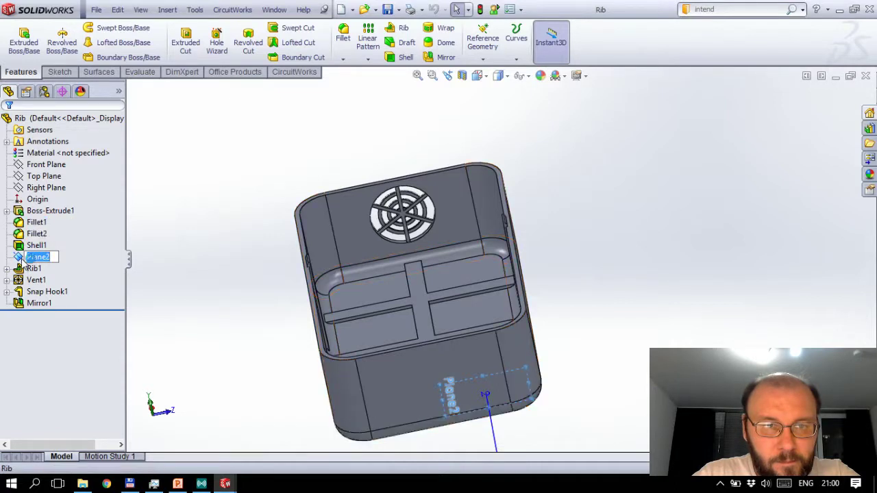
click(20, 258)
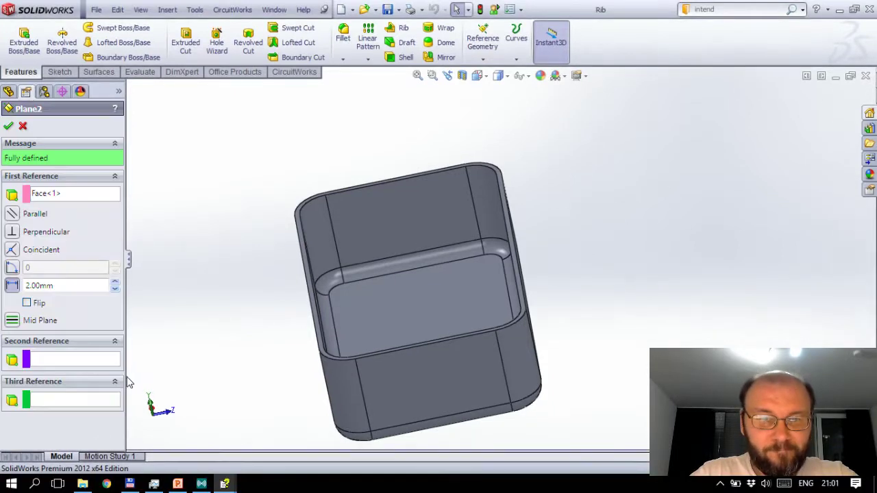
Step: Raise the plane offset to 12.00 mm and rebuild the model
click(116, 283)
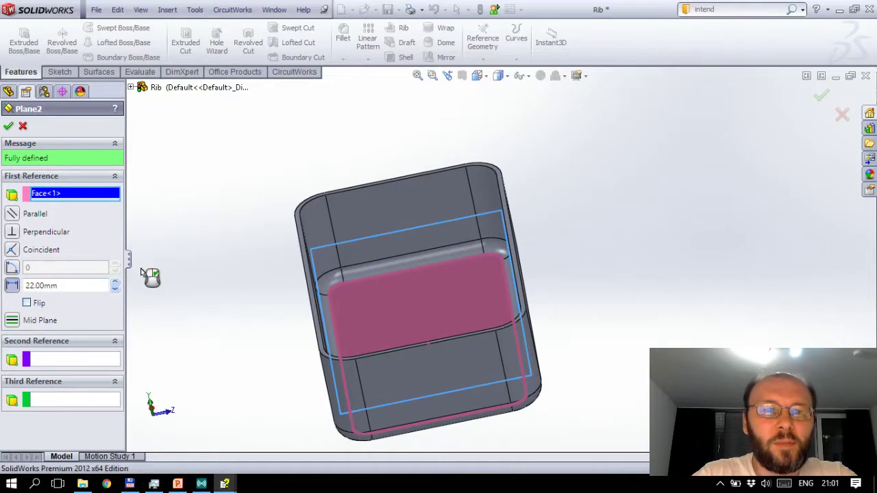
click(9, 127)
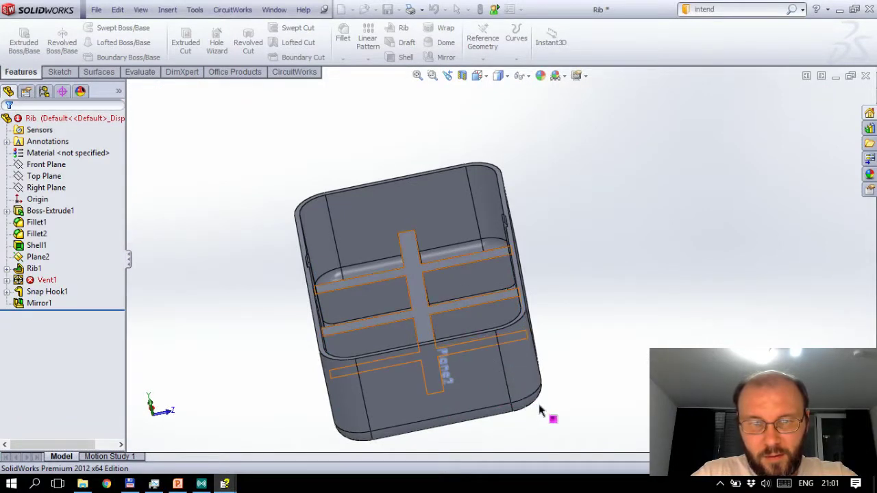
middle_drag(570, 402, 661, 411)
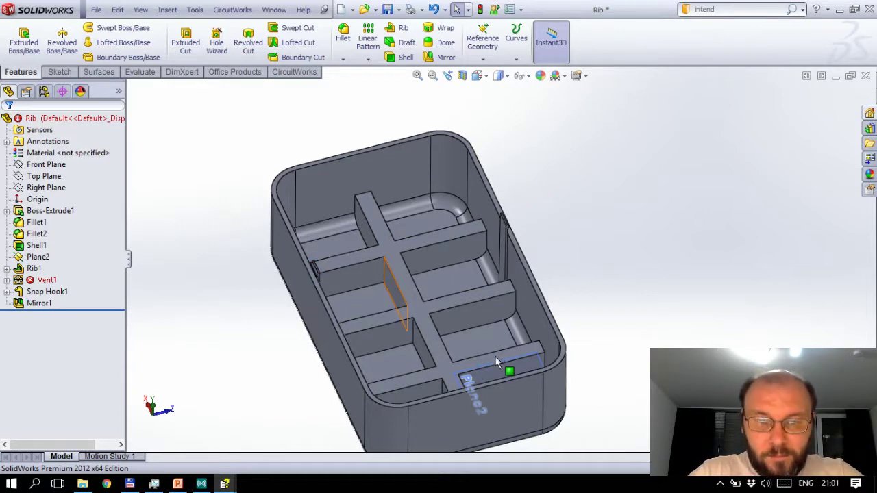
Step: Edit Fillet2 and increase its radius from 10 mm to 30 mm
click(31, 235)
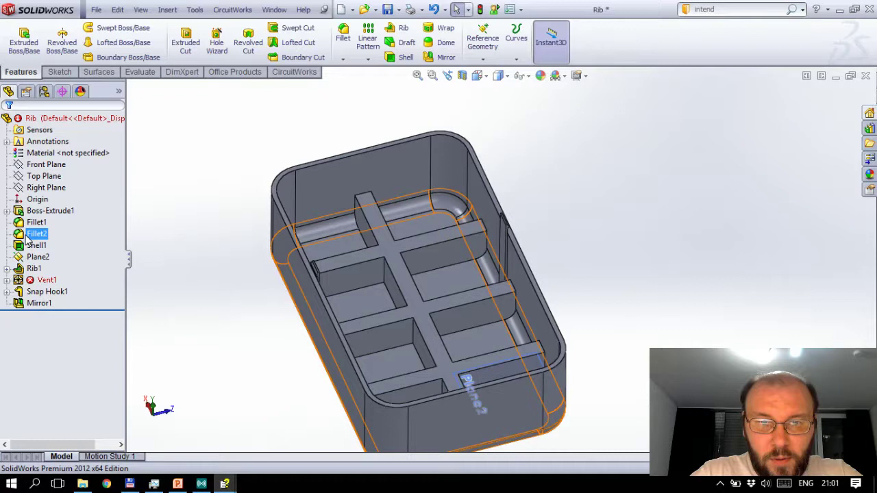
click(36, 237)
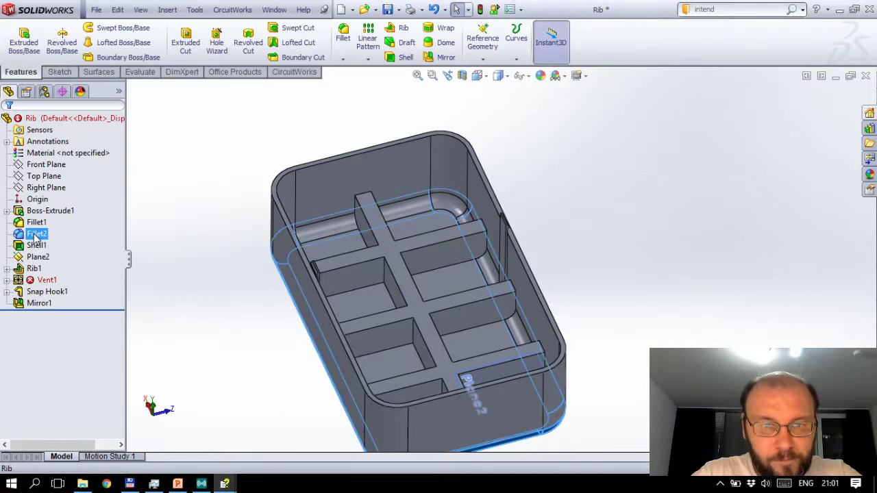
ctrl+click(36, 223)
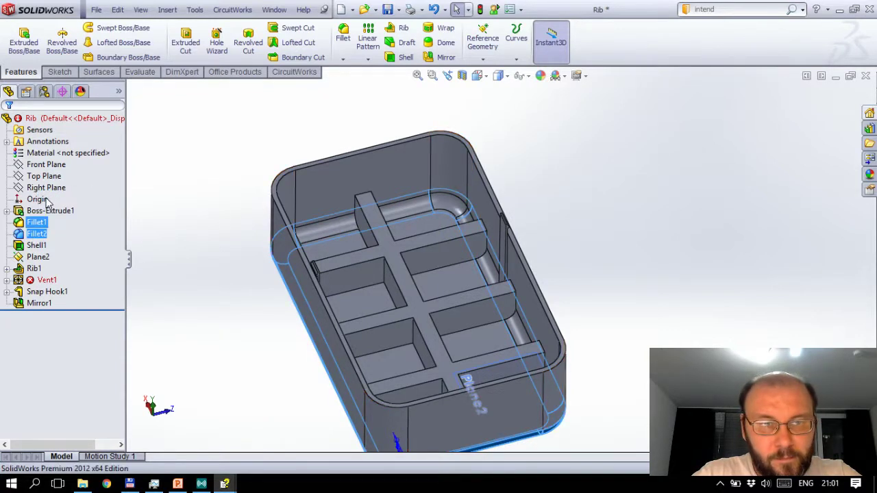
click(36, 223)
click(55, 208)
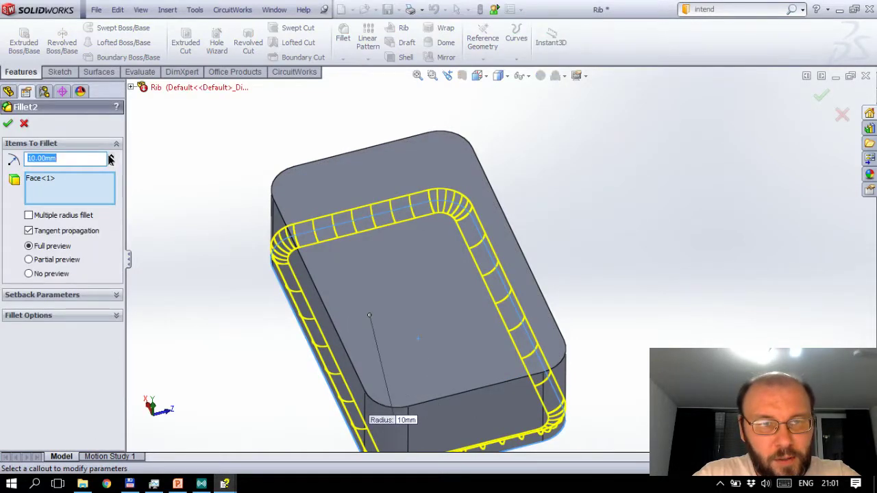
click(111, 157)
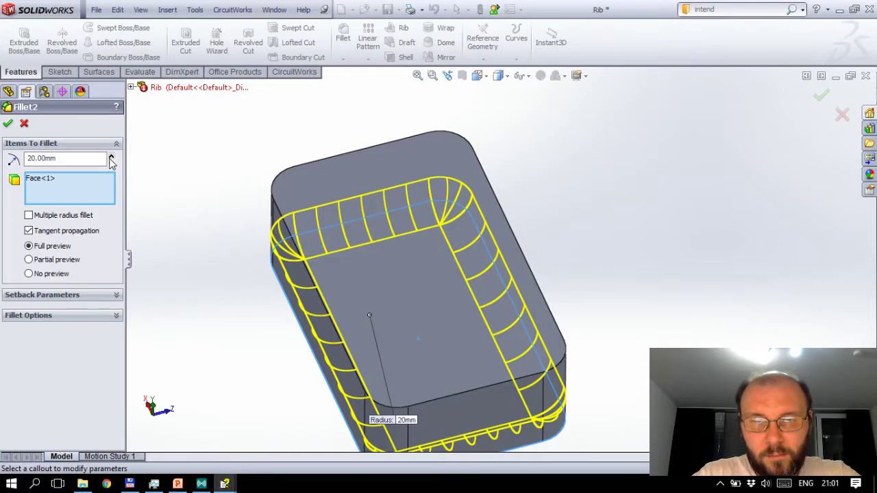
click(111, 156)
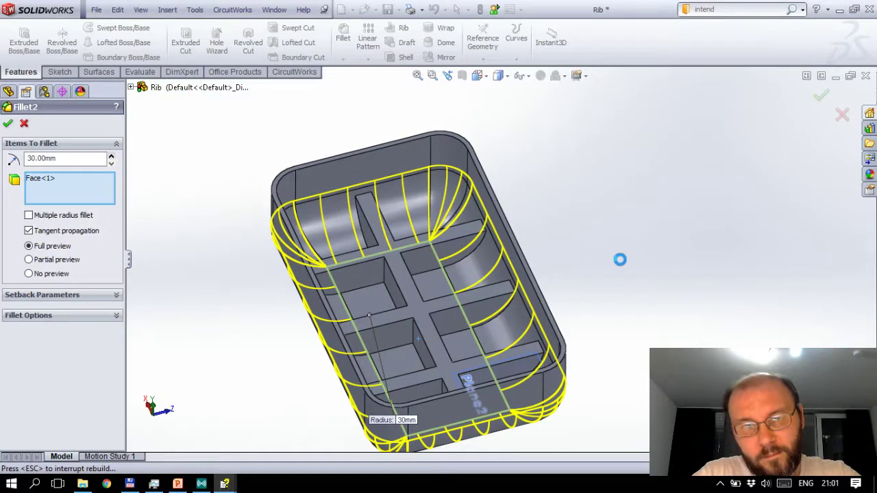
key(Return)
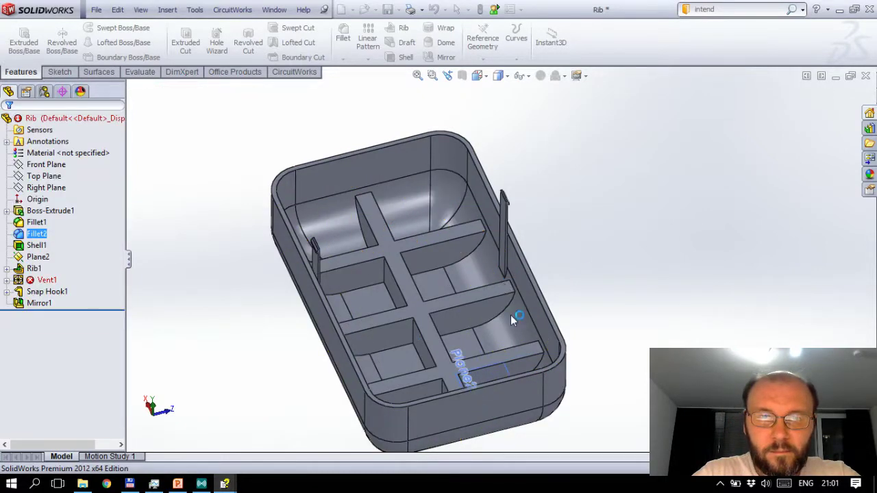
click(513, 302)
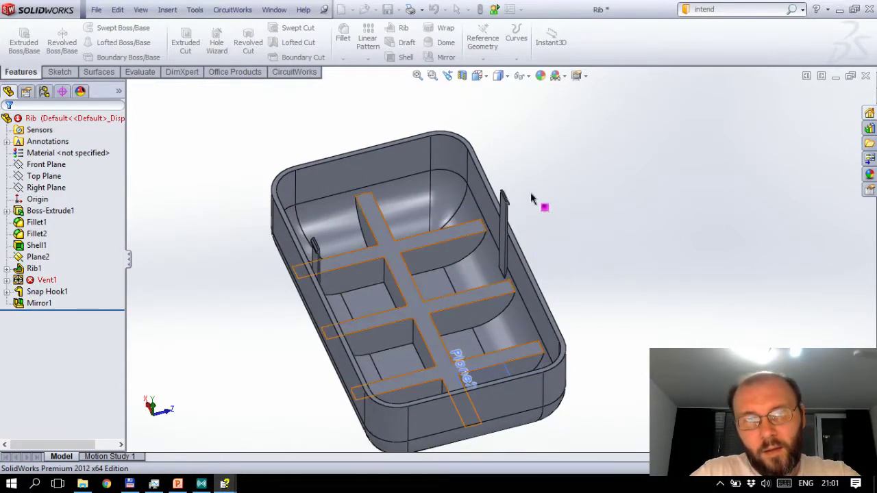
middle_drag(530, 199, 520, 288)
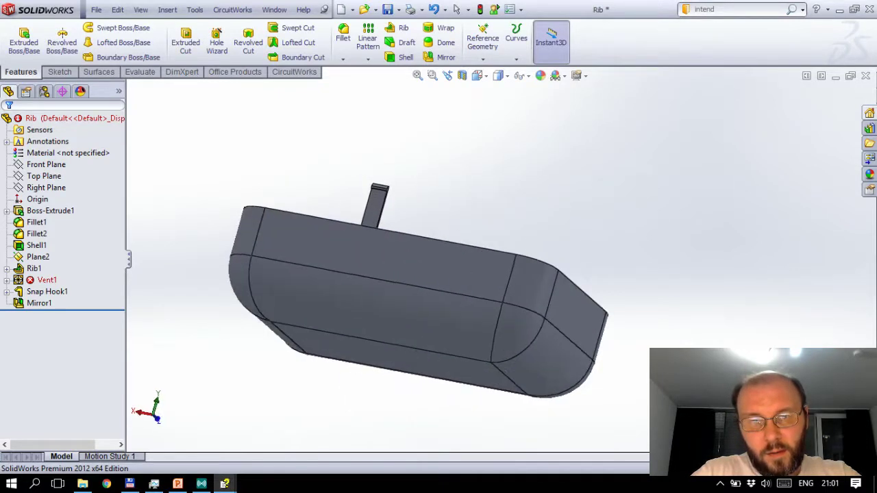
mouse_move(418, 294)
middle_down()
mouse_move(425, 274)
mouse_move(431, 287)
mouse_move(449, 271)
mouse_move(445, 301)
mouse_move(432, 280)
middle_up()
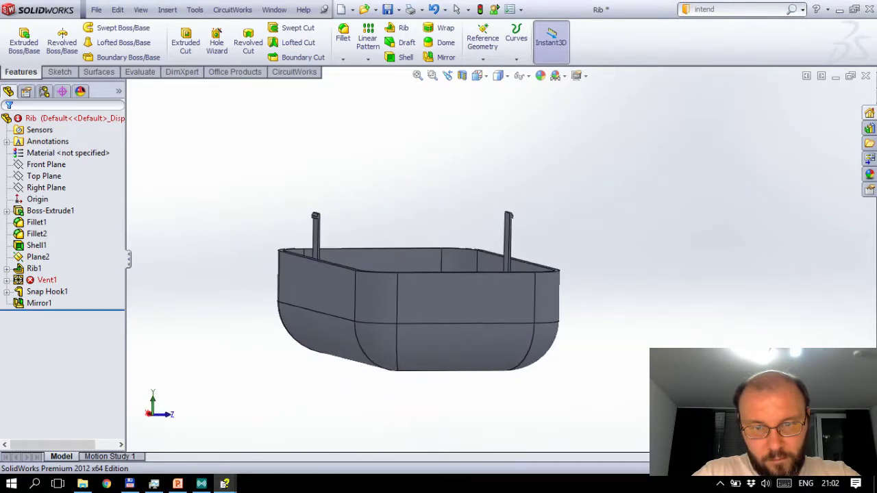
middle_drag(479, 301, 531, 322)
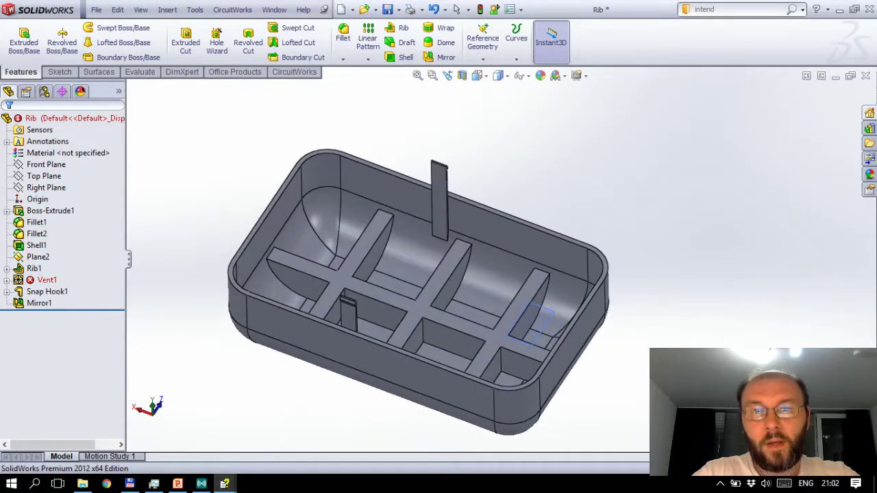
mouse_move(438, 288)
middle_down()
mouse_move(441, 301)
mouse_move(442, 291)
middle_up()
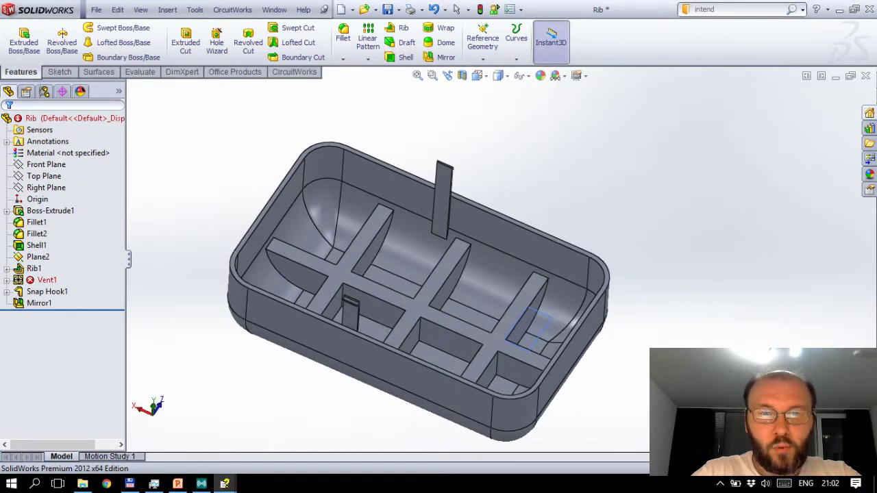
mouse_move(448, 364)
middle_down()
mouse_move(455, 369)
mouse_move(471, 332)
middle_up()
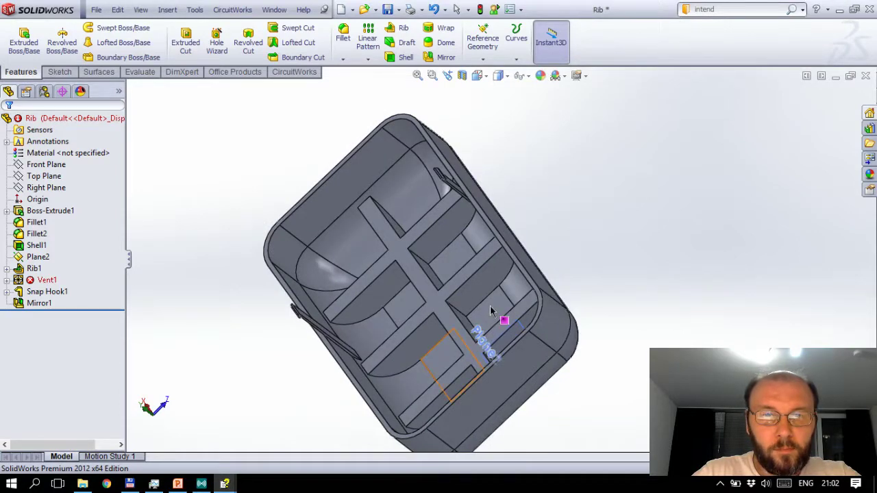
key(ctrl+7)
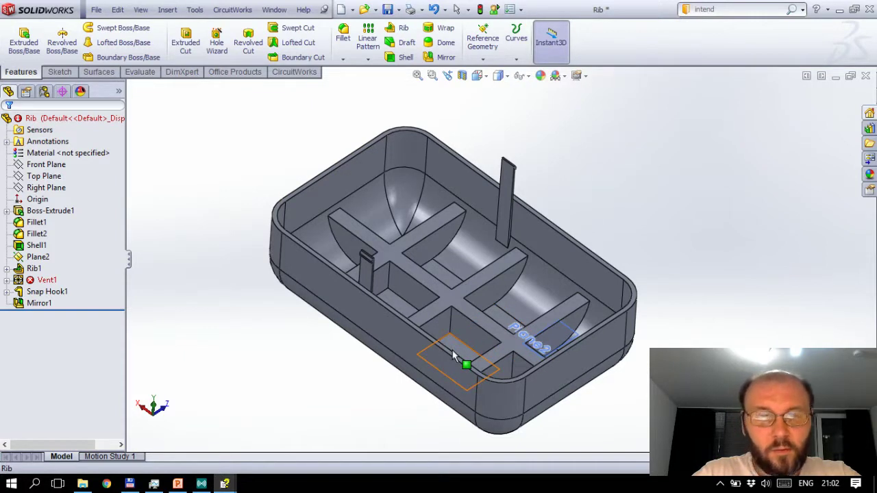
click(452, 337)
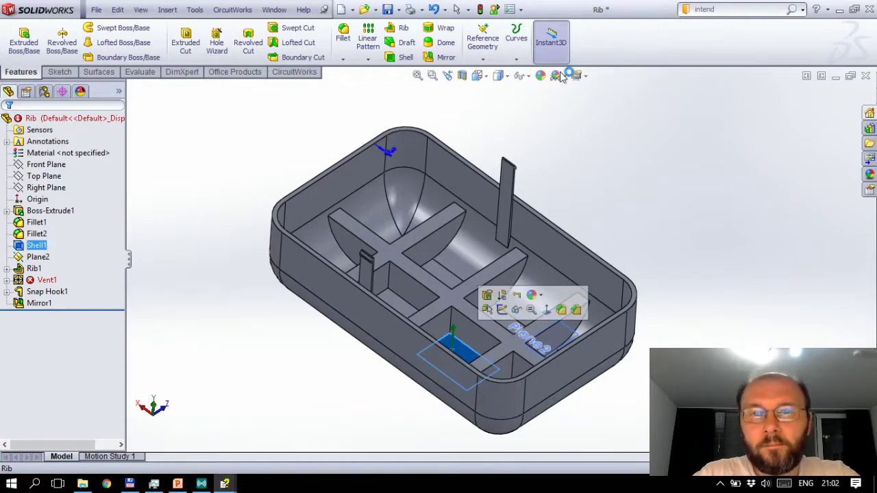
Step: Add Plane3 offset 10 mm from the selected compartment floor, then select it
click(482, 60)
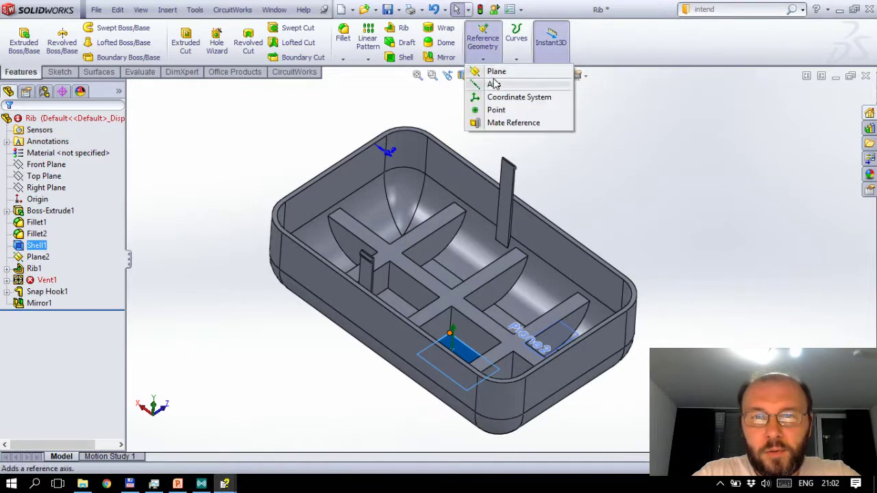
click(498, 76)
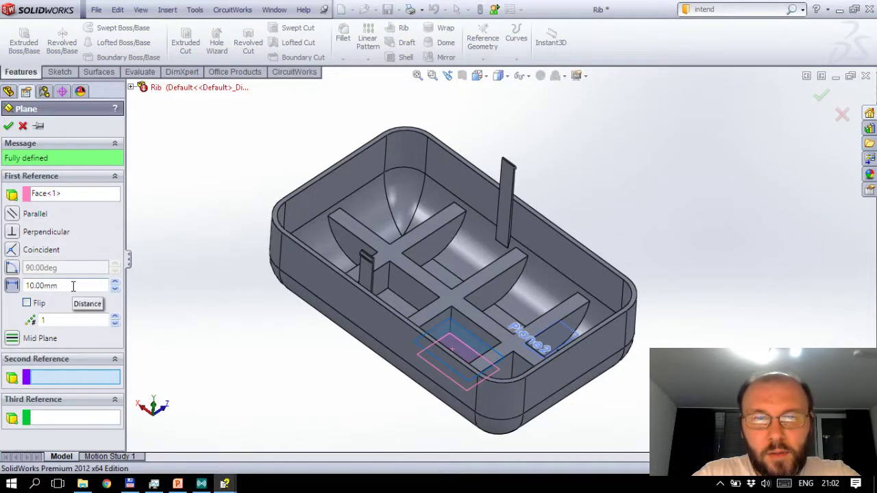
click(73, 286)
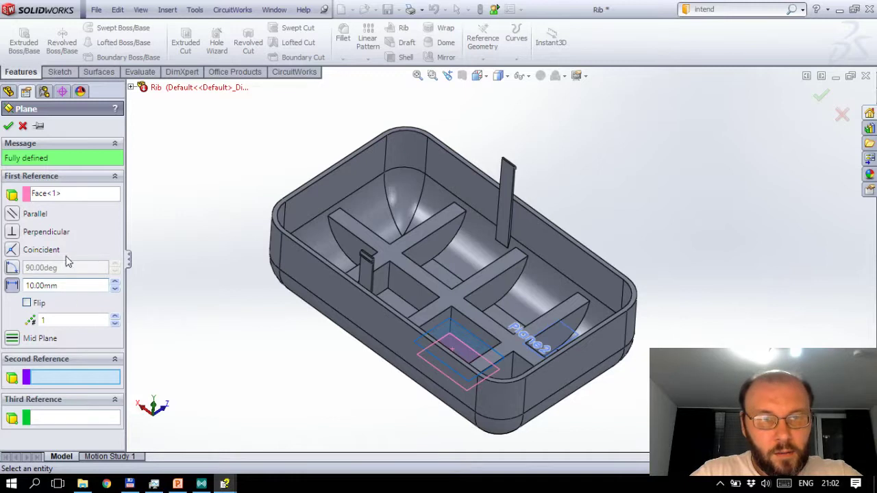
click(11, 128)
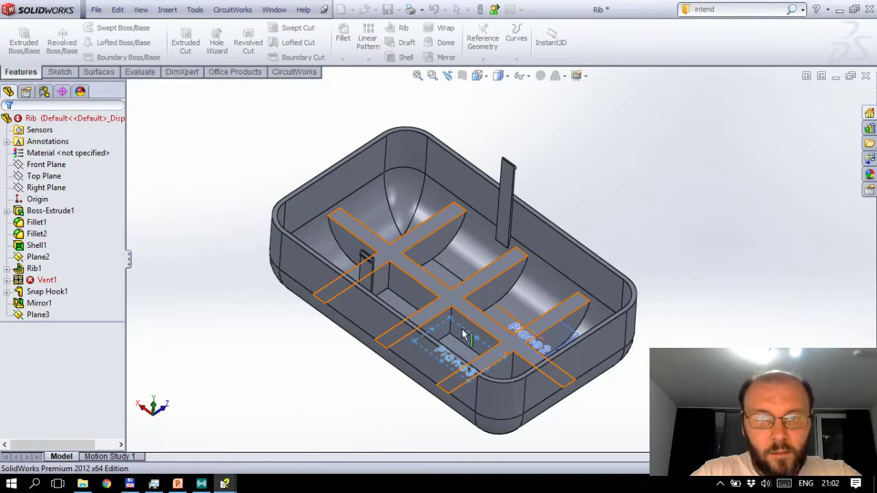
click(465, 365)
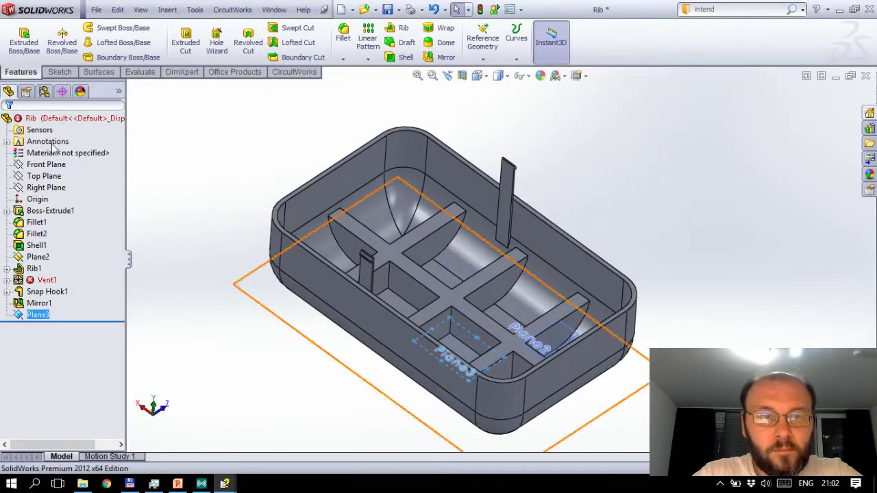
Step: Switch to Top view and start a Sketch5 on Plane3 with the Center Rectangle tool
key(ctrl+5)
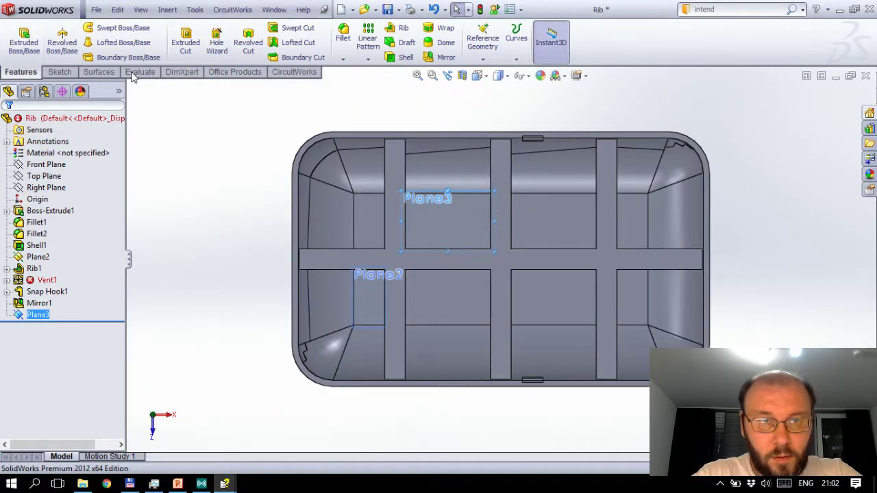
click(58, 73)
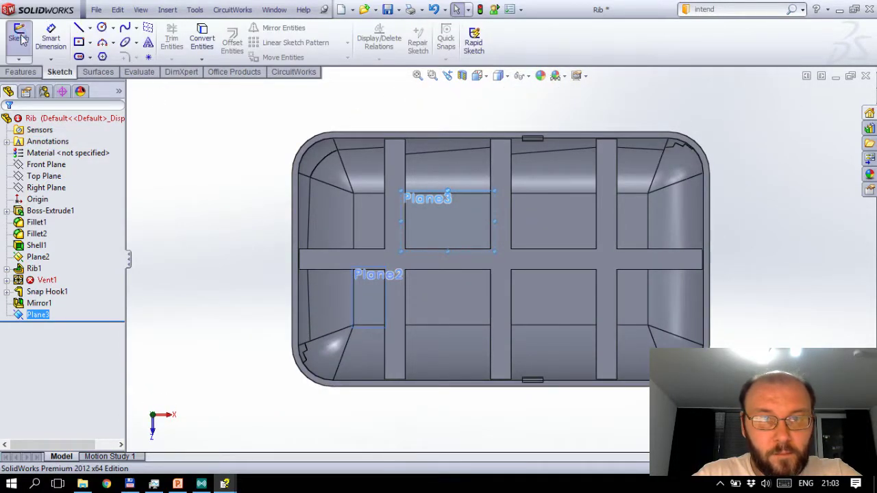
click(19, 41)
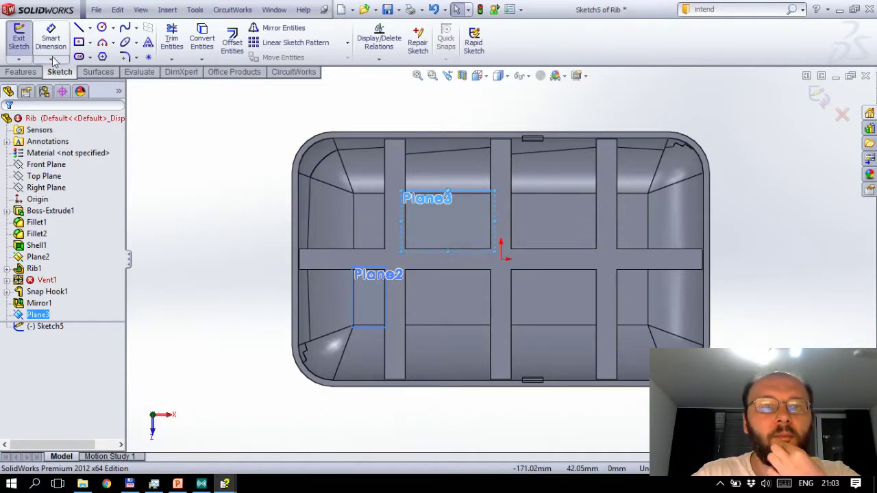
click(80, 43)
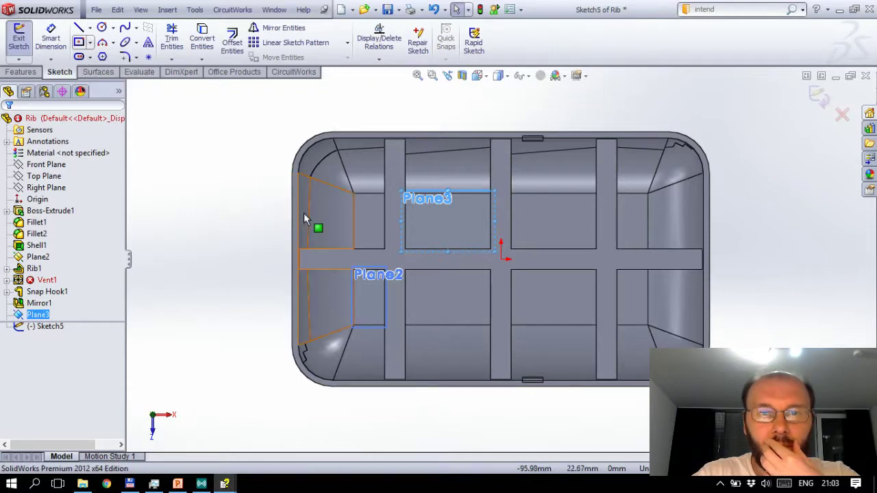
click(79, 42)
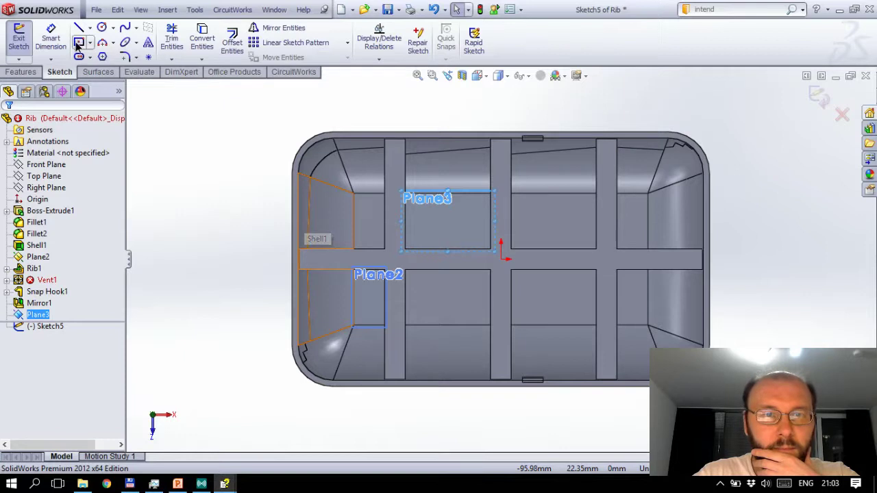
click(302, 216)
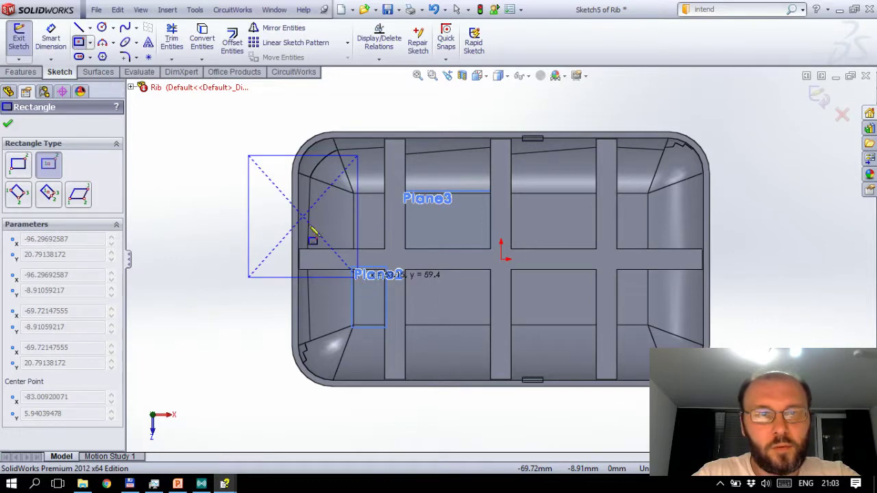
key(Escape)
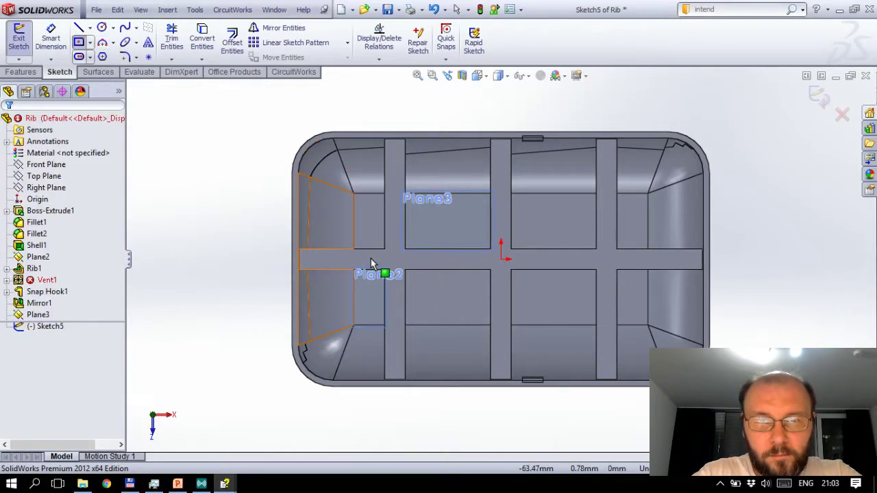
key(Escape)
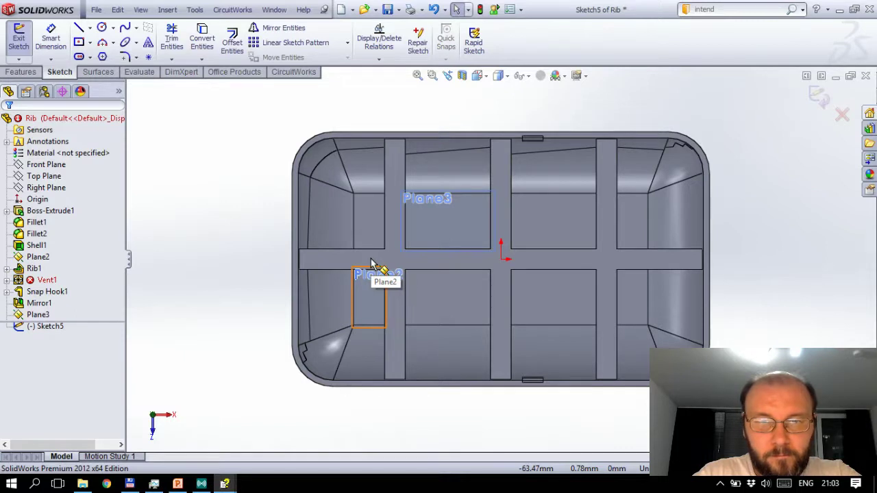
Step: Draw a centre rectangle centred on the horizontal rib beside Plane2
click(392, 274)
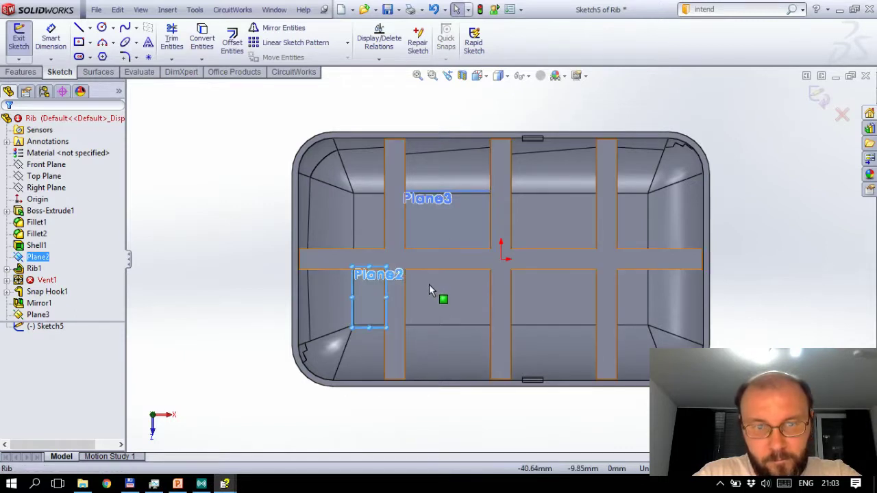
key(Return)
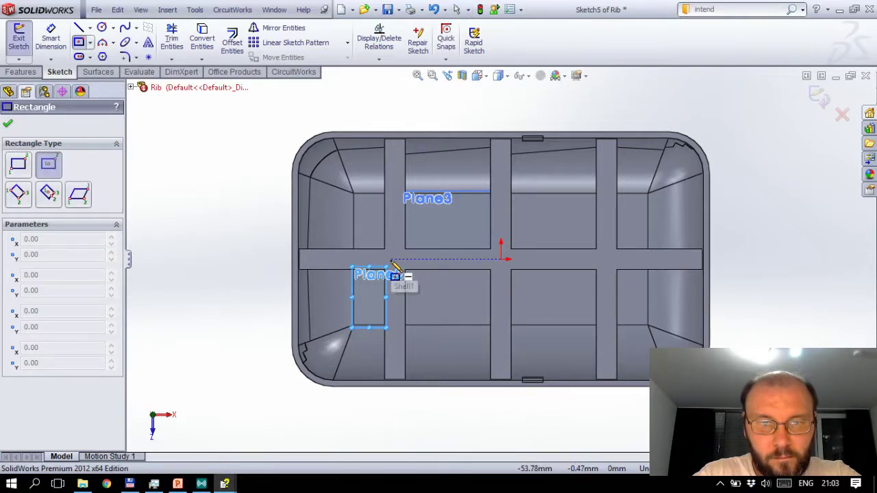
click(407, 274)
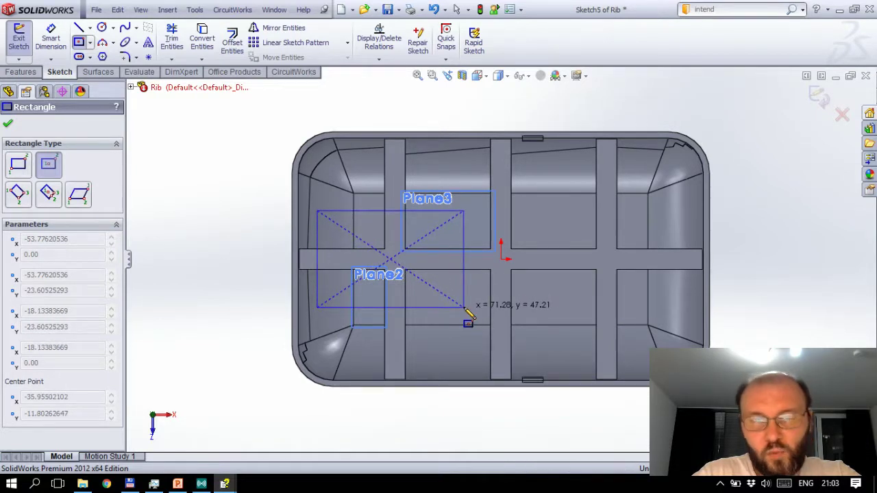
click(464, 307)
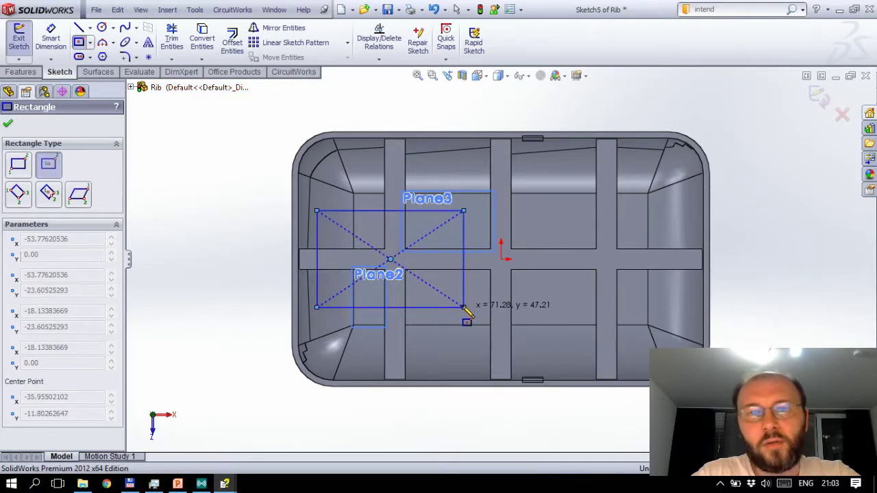
click(818, 96)
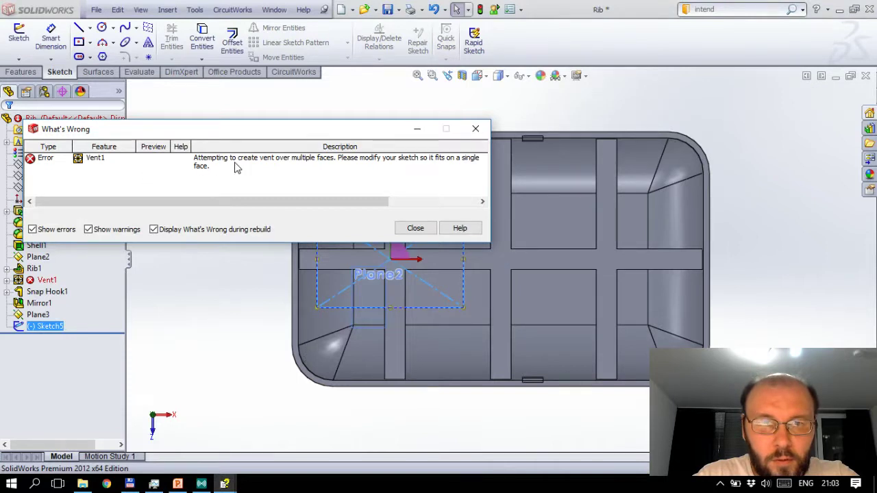
Step: Close the rebuild error report and suppress the failing Vent1 feature
key(Escape)
click(46, 280)
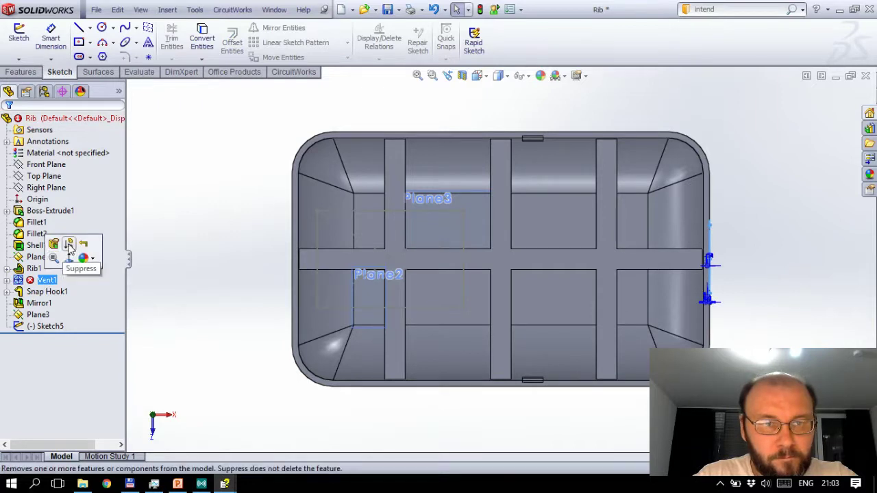
click(69, 243)
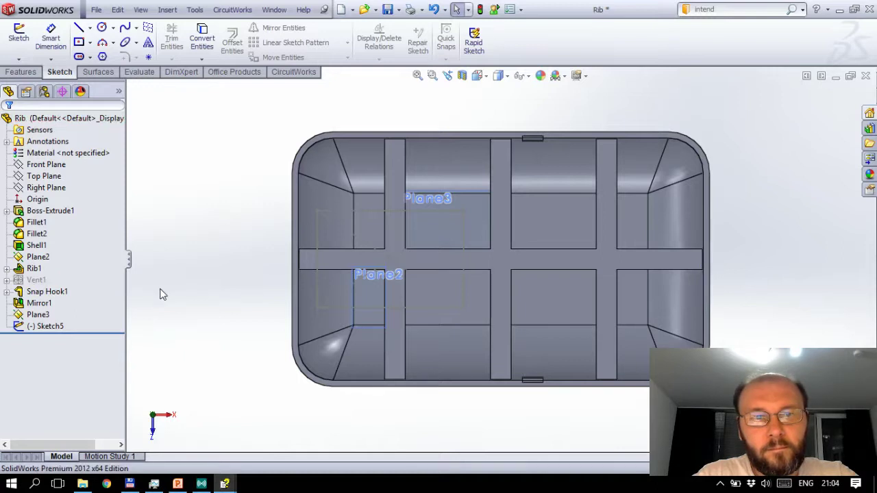
click(24, 286)
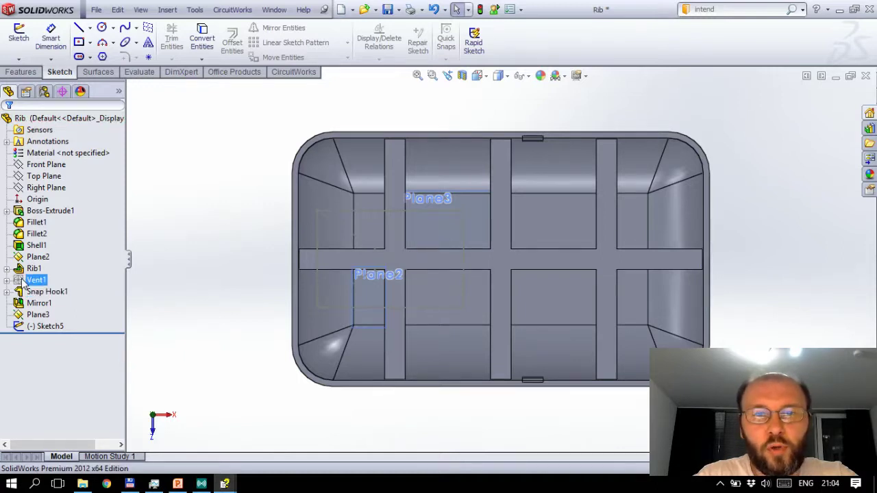
click(189, 301)
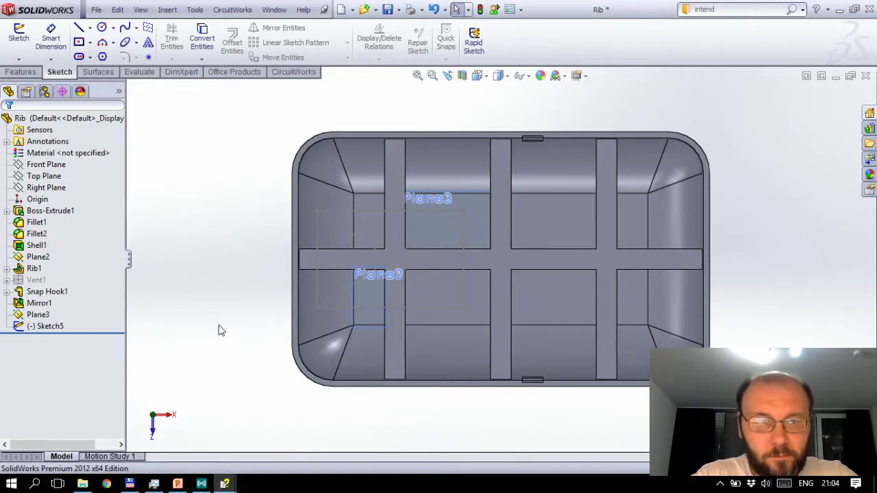
click(34, 280)
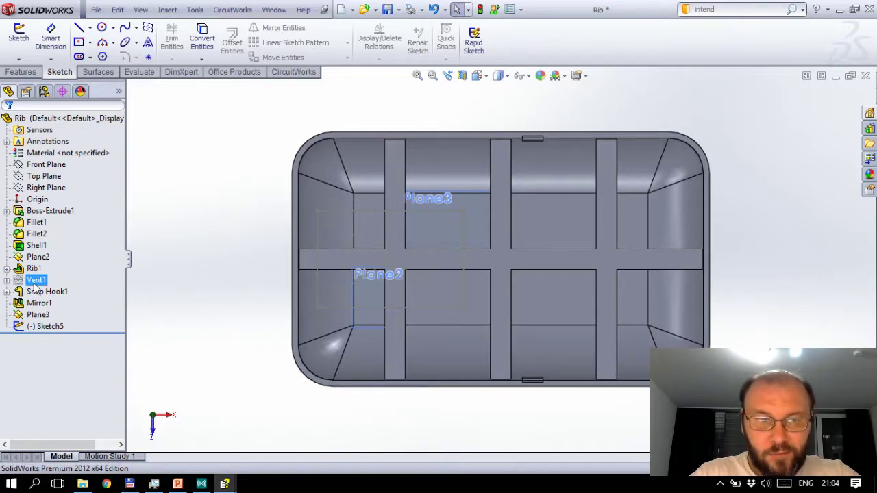
click(36, 281)
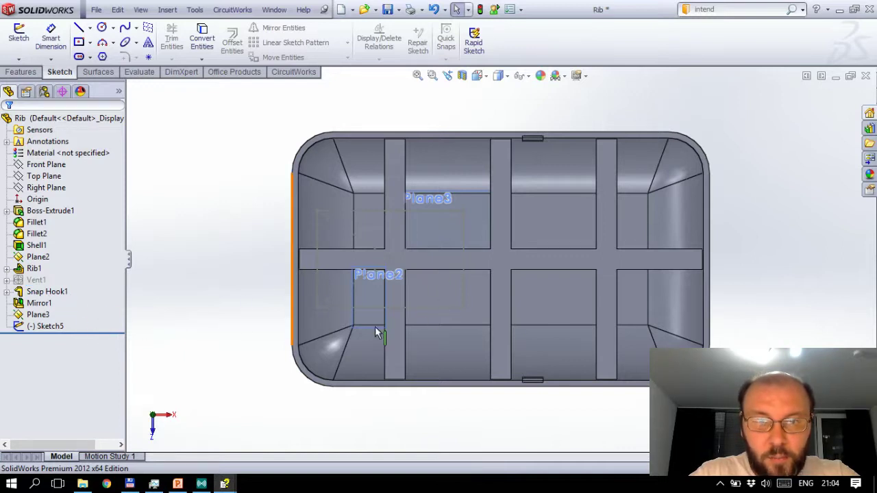
middle_drag(385, 228, 411, 288)
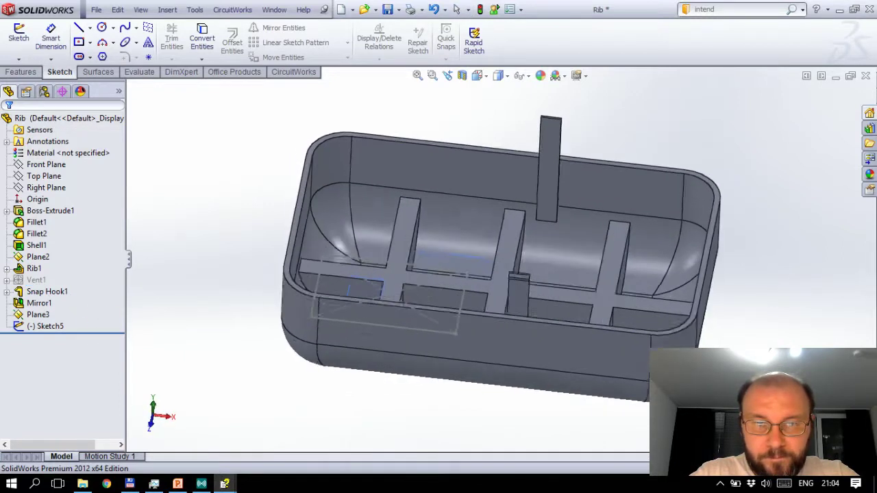
click(45, 326)
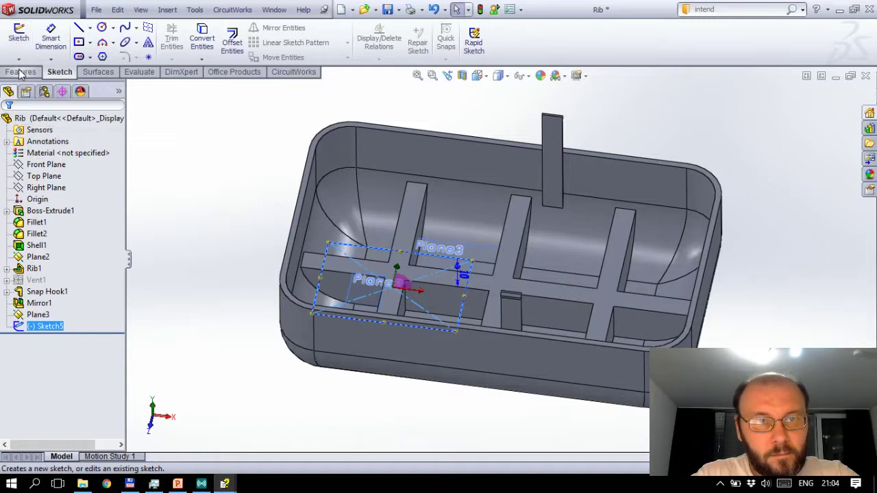
click(21, 72)
click(20, 55)
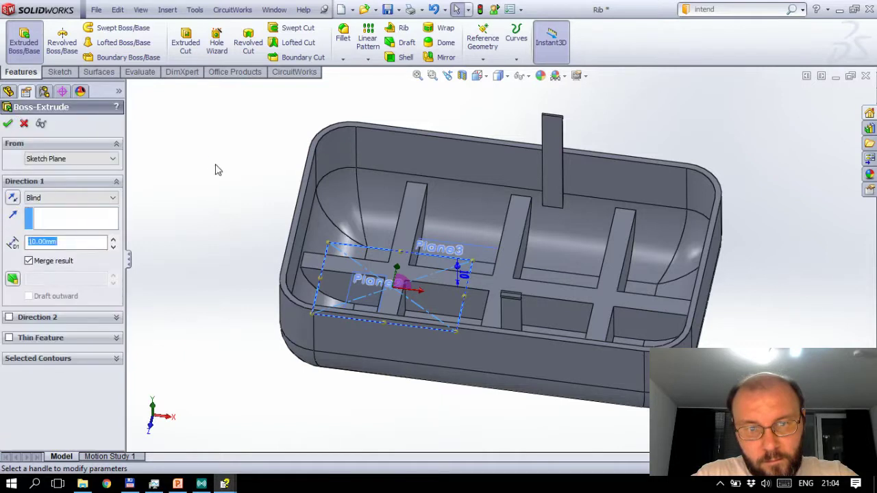
click(74, 197)
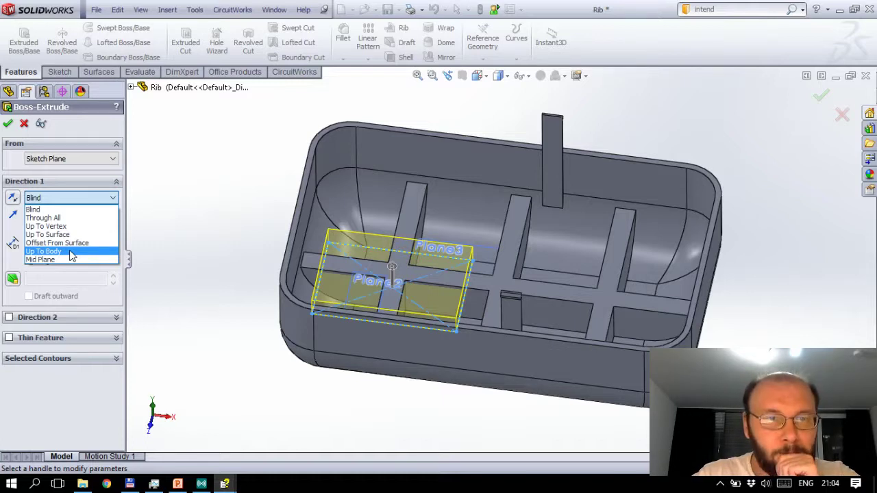
click(70, 255)
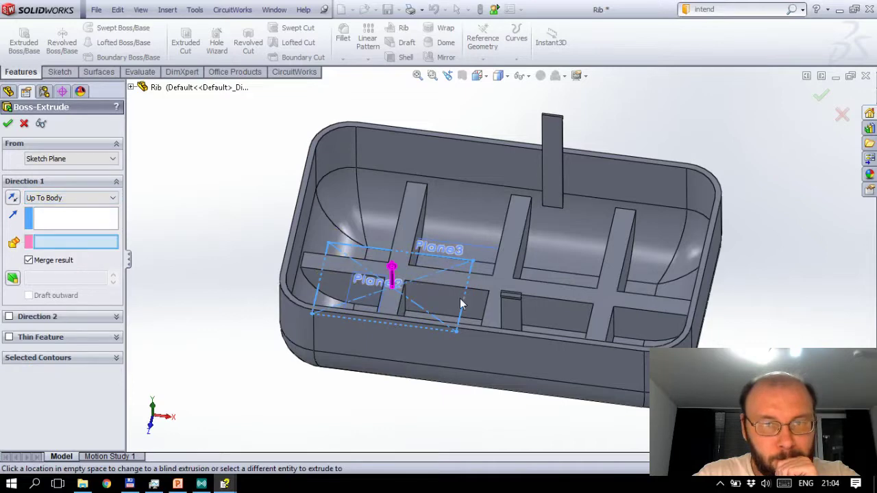
click(19, 197)
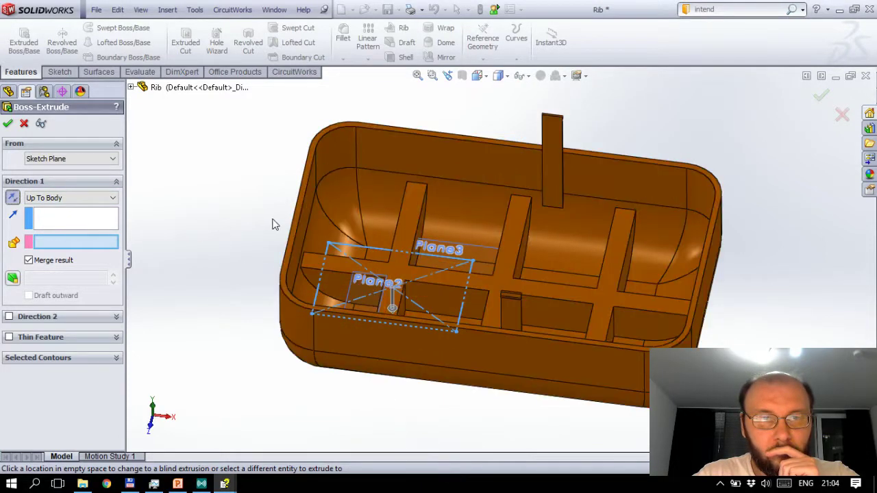
click(29, 259)
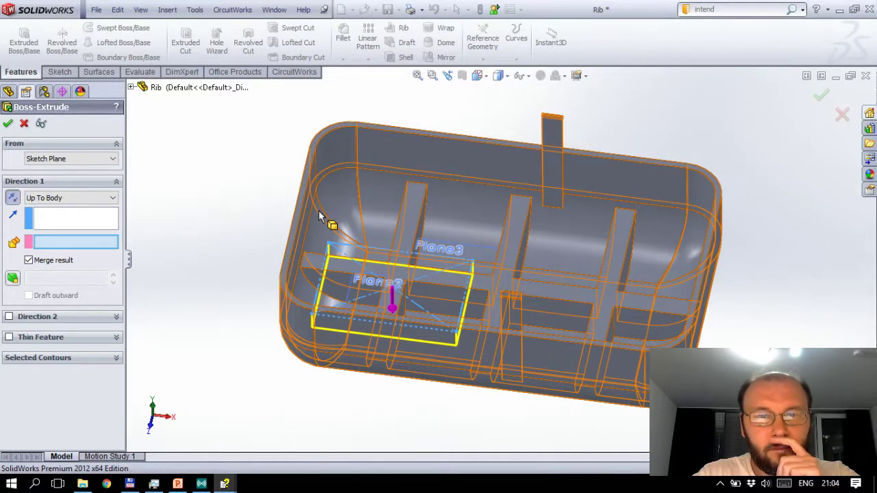
click(319, 214)
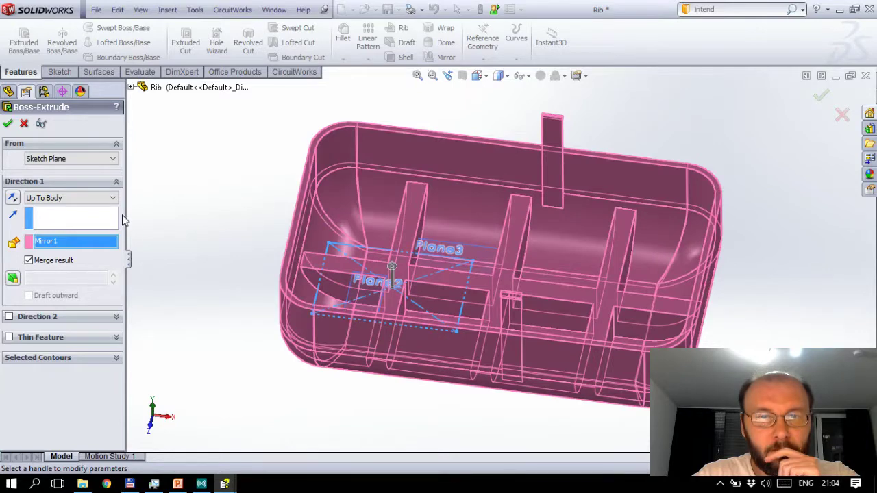
click(15, 199)
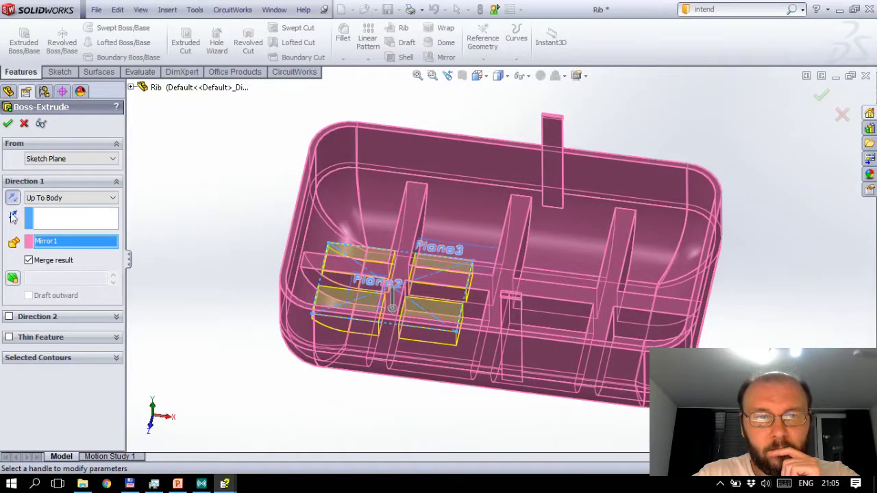
click(28, 260)
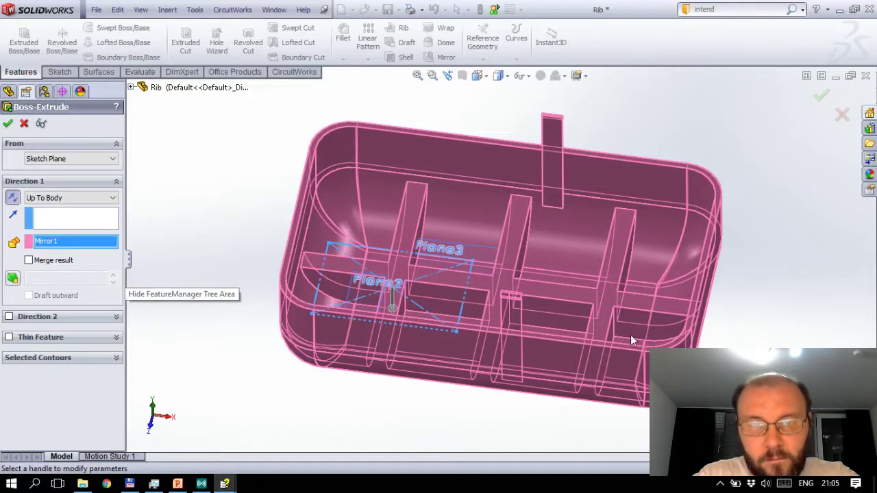
mouse_move(457, 230)
middle_down()
mouse_move(363, 274)
mouse_move(363, 253)
middle_up()
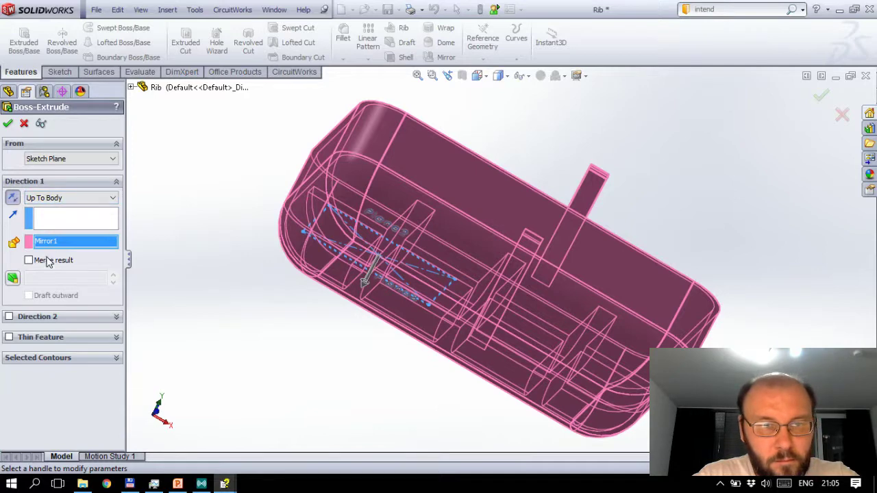
click(28, 260)
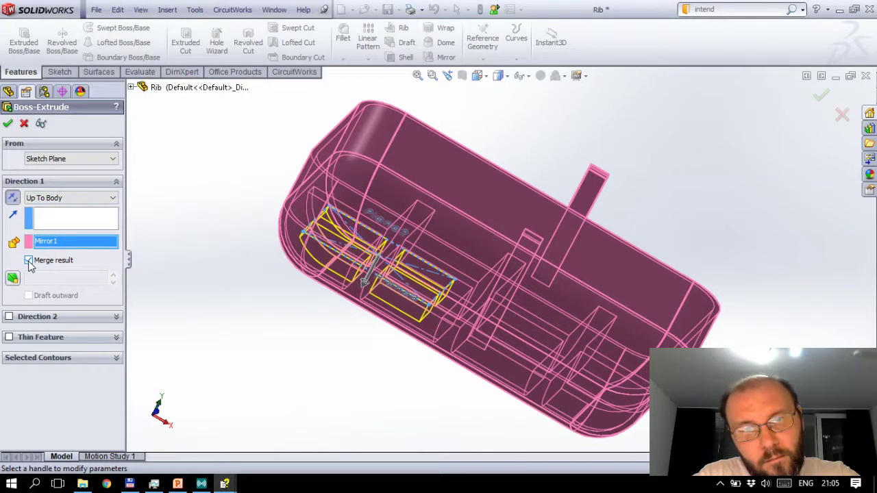
click(28, 260)
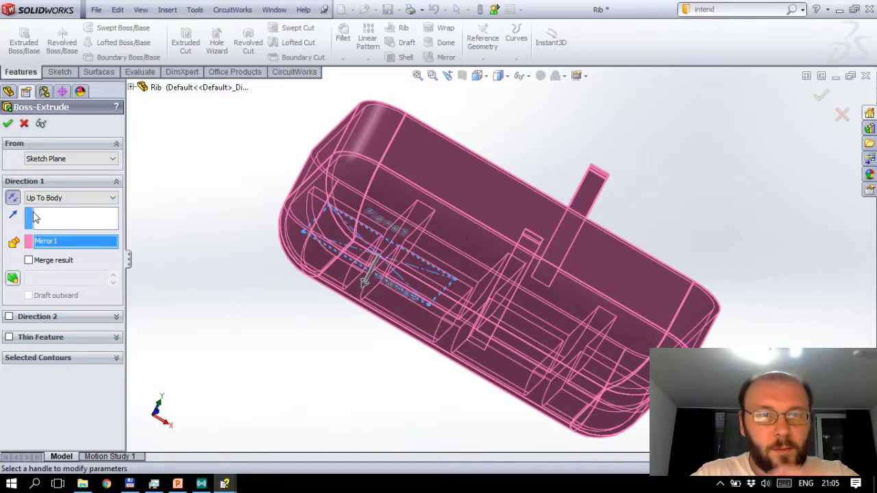
click(55, 198)
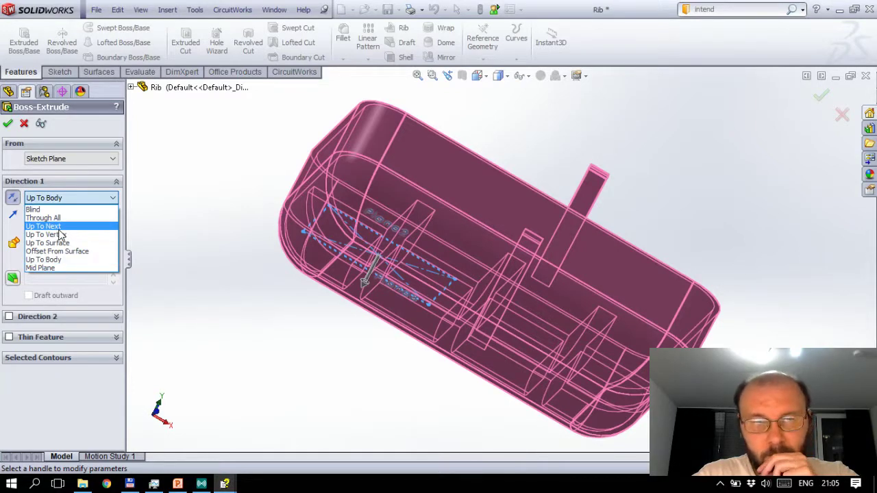
click(59, 227)
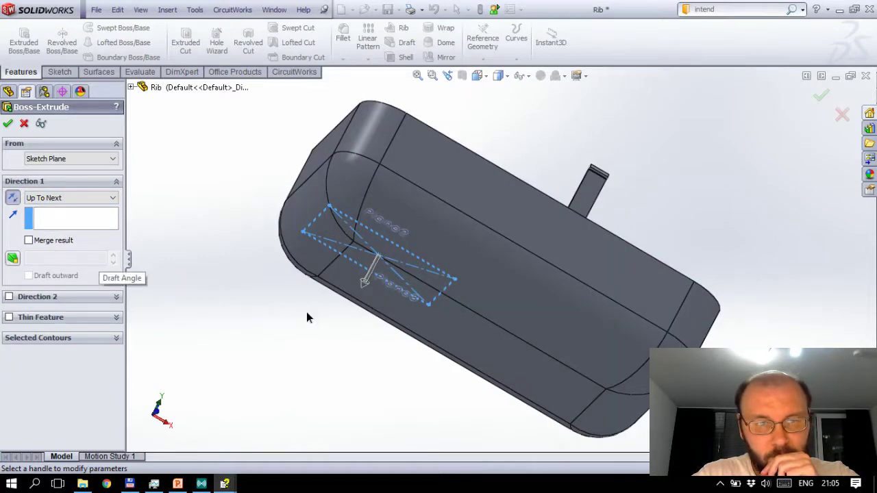
middle_drag(308, 317, 370, 264)
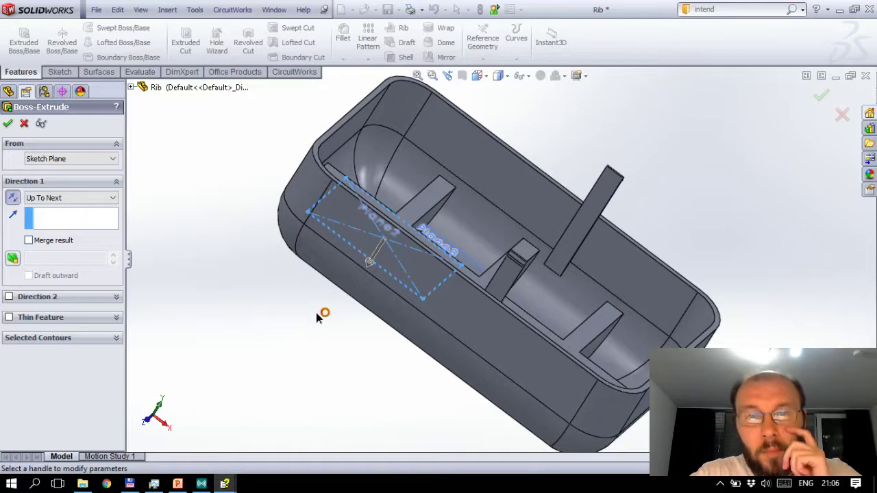
mouse_move(316, 313)
middle_down()
mouse_move(329, 274)
mouse_move(351, 284)
middle_up()
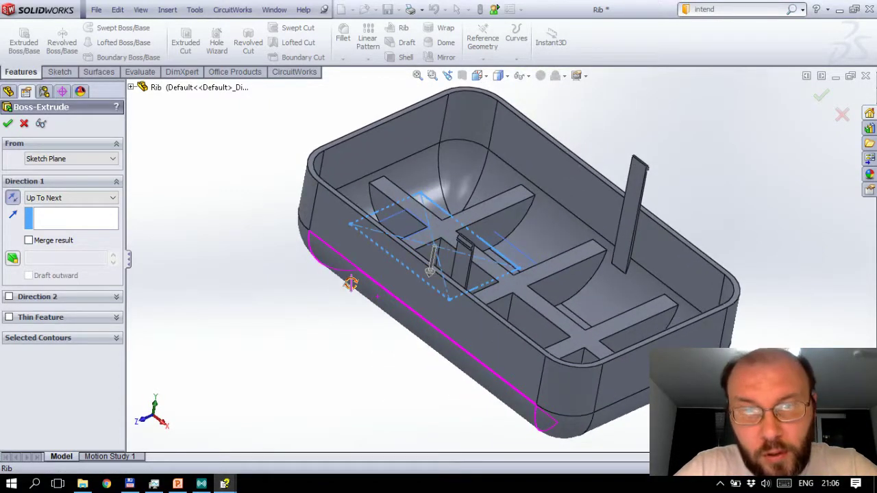
click(24, 124)
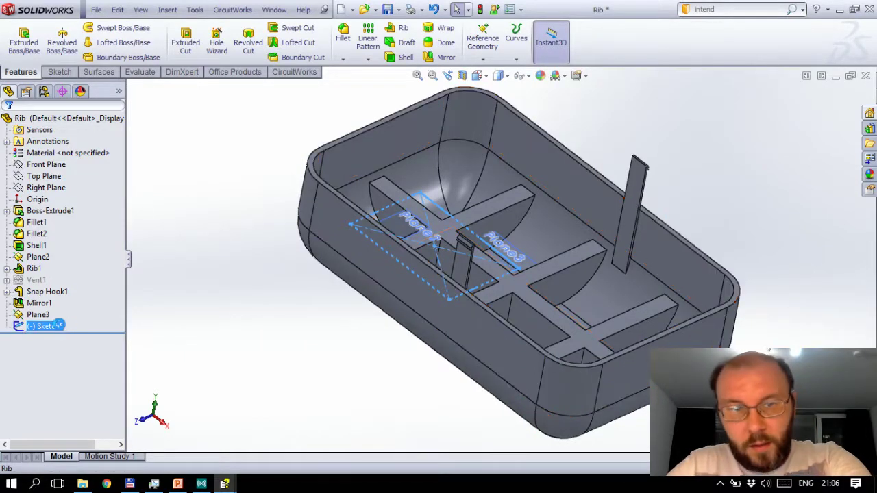
Step: Delete Sketch5 and view the box's long side face head-on
key(Delete)
click(336, 113)
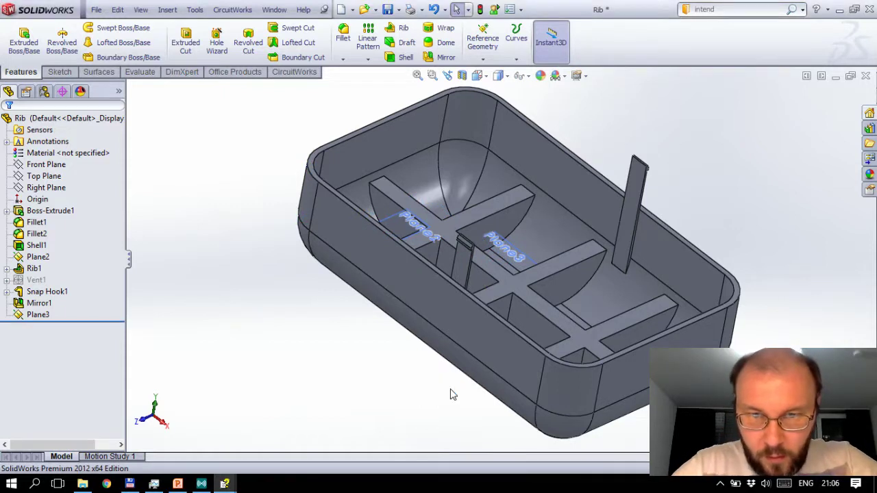
click(468, 315)
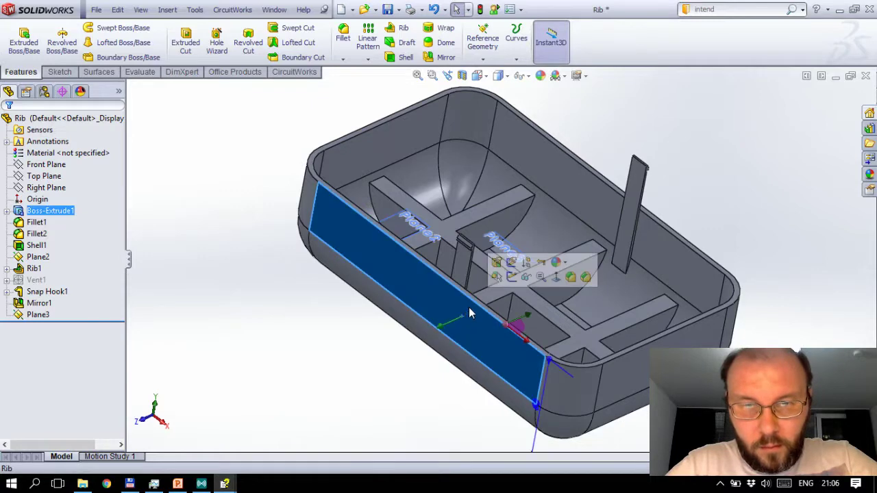
key(ctrl+8)
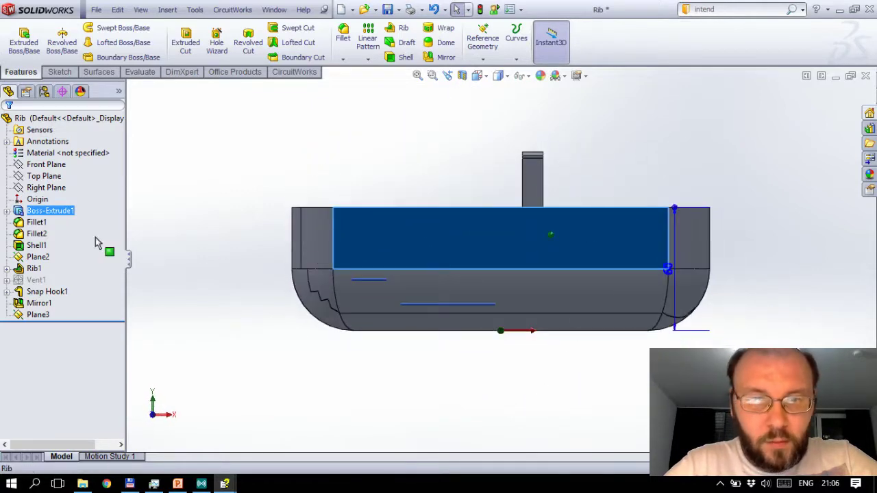
Step: Select the Front Plane, set Hidden Lines Visible, and zoom to the lower-left fillet
ctrl+click(42, 188)
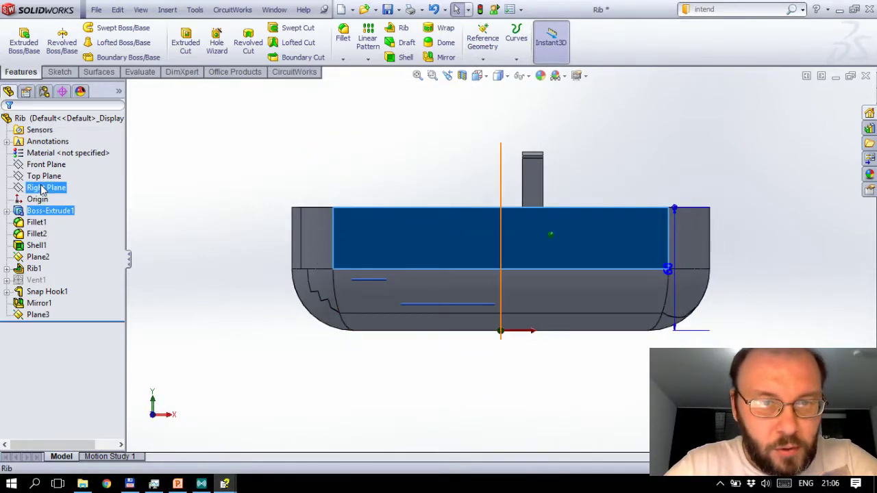
ctrl+click(43, 188)
ctrl+click(44, 165)
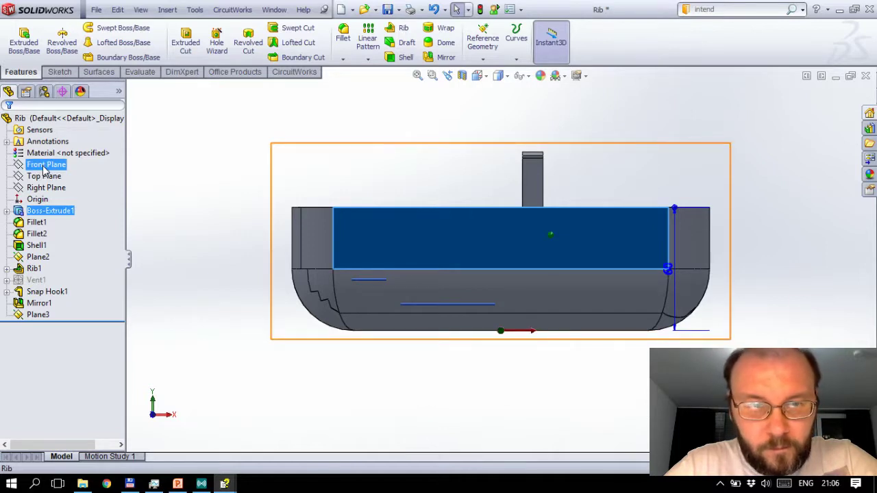
click(44, 166)
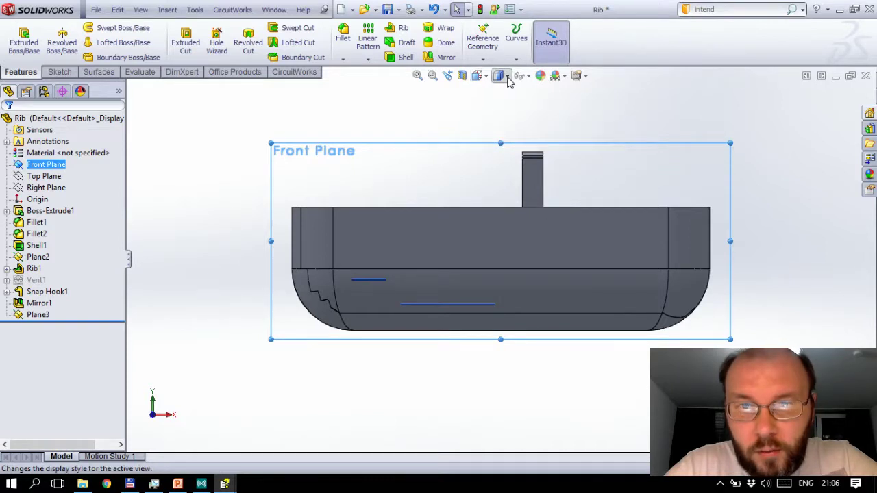
click(508, 77)
click(500, 140)
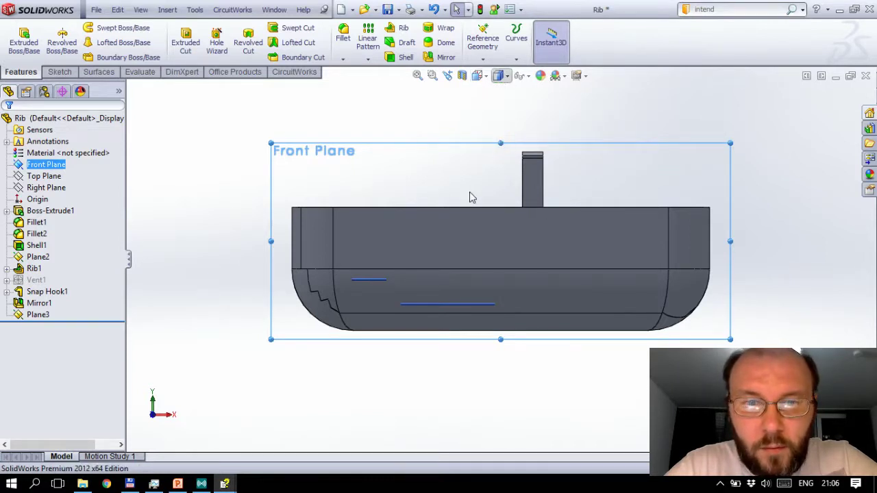
scroll(330, 290, down, 1)
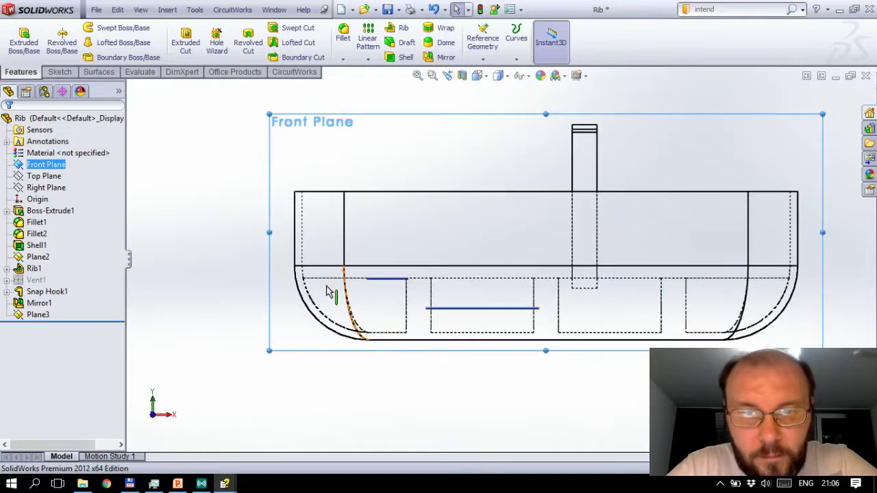
scroll(337, 288, down, 2)
click(329, 298)
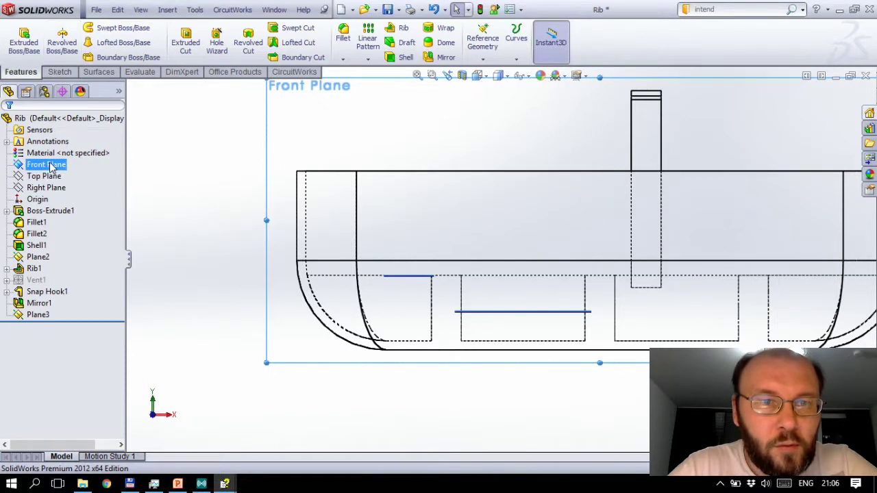
click(57, 73)
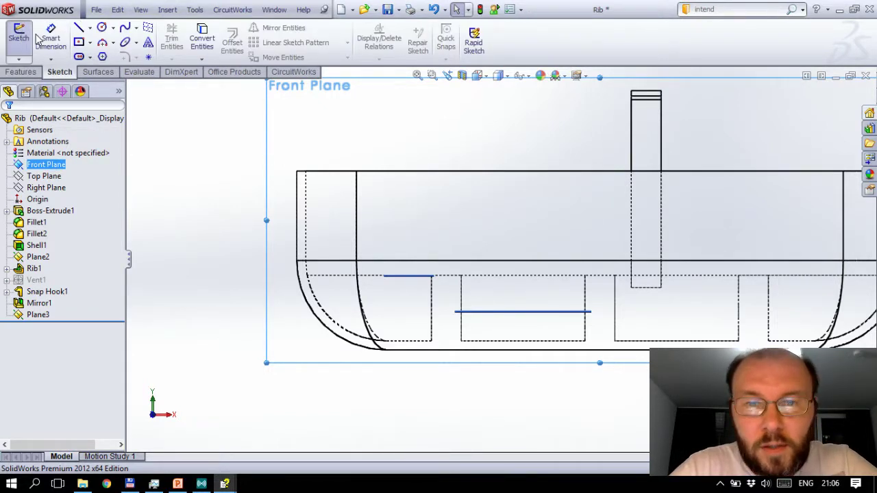
Step: Sketch on the Front Plane, offsetting the lower-left arc and bottom edge 0.00 mm one-sided
click(19, 34)
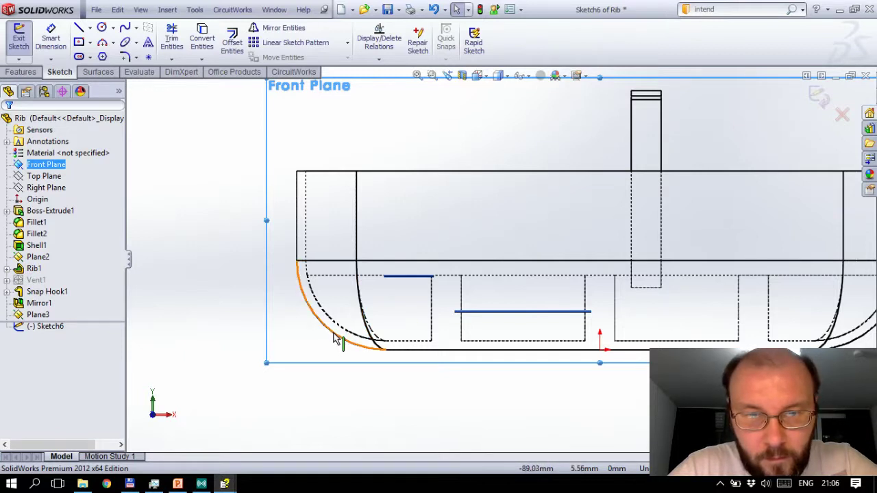
click(231, 43)
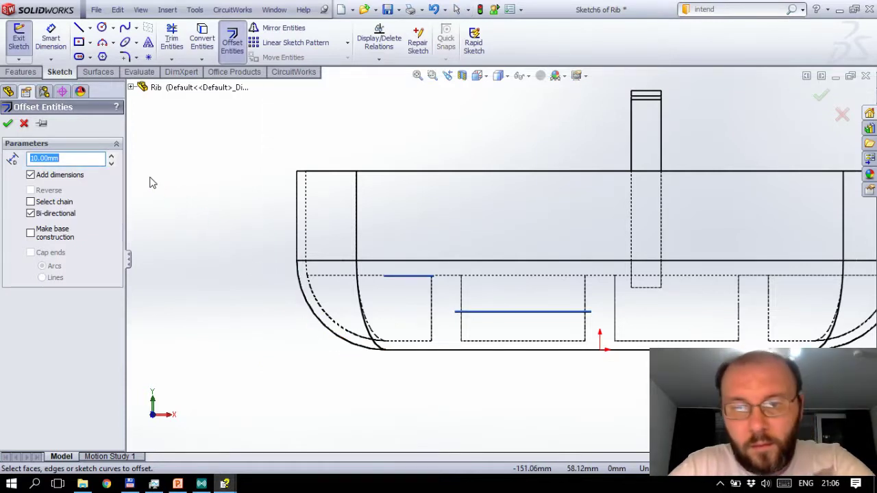
key(Down)
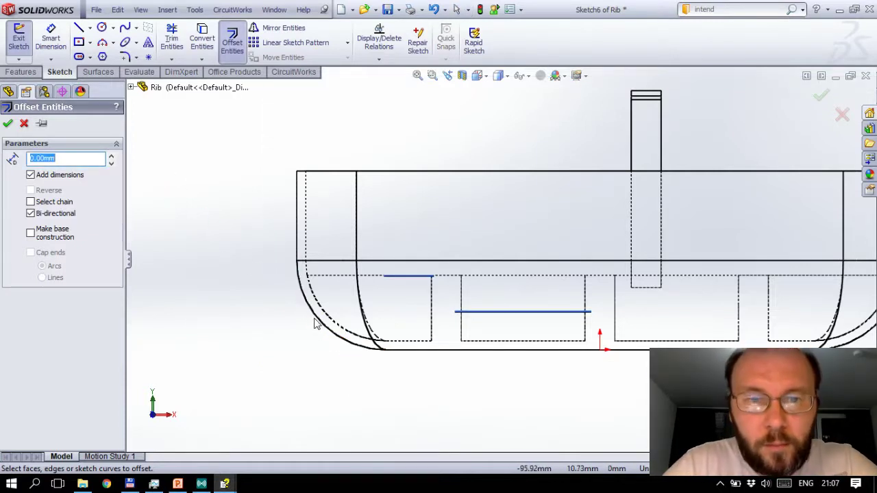
click(322, 323)
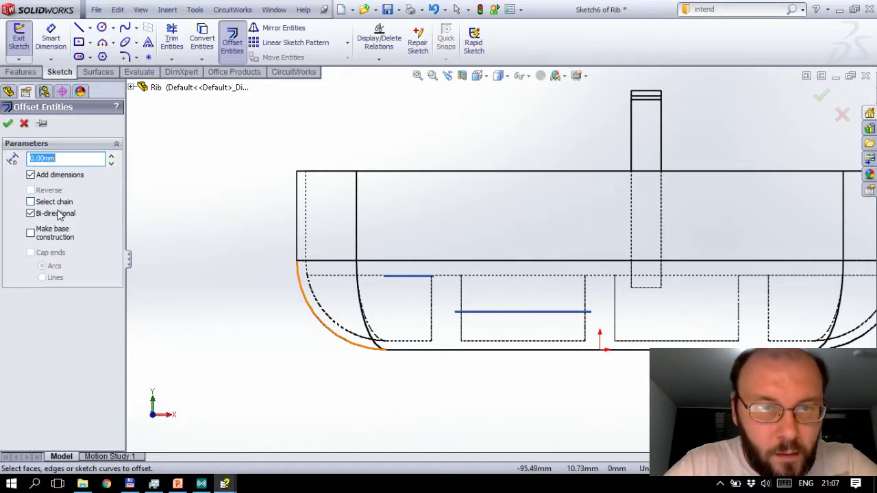
click(40, 216)
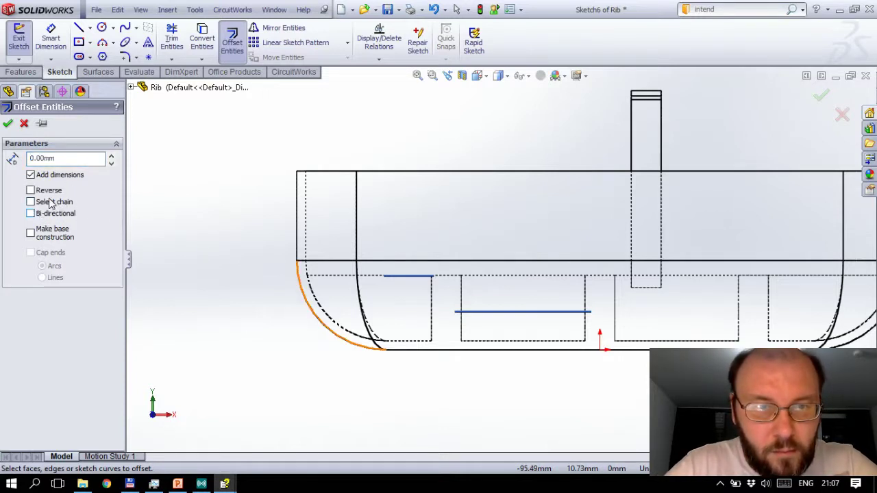
click(302, 319)
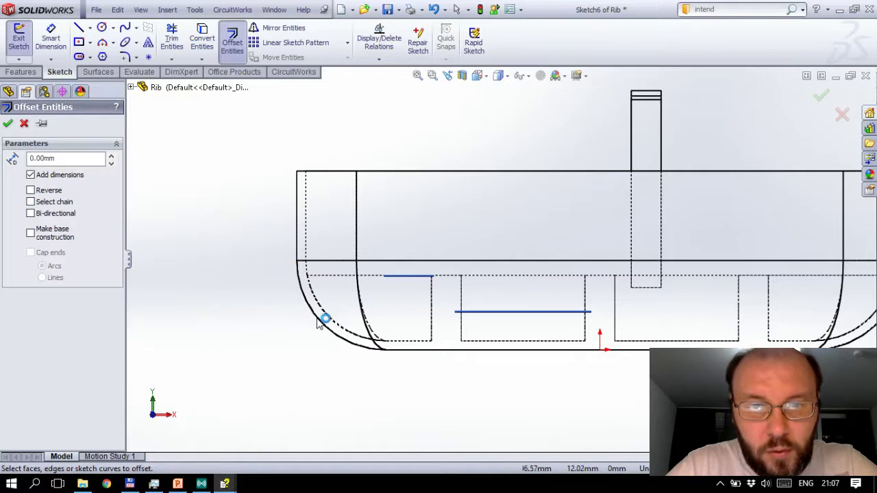
click(317, 324)
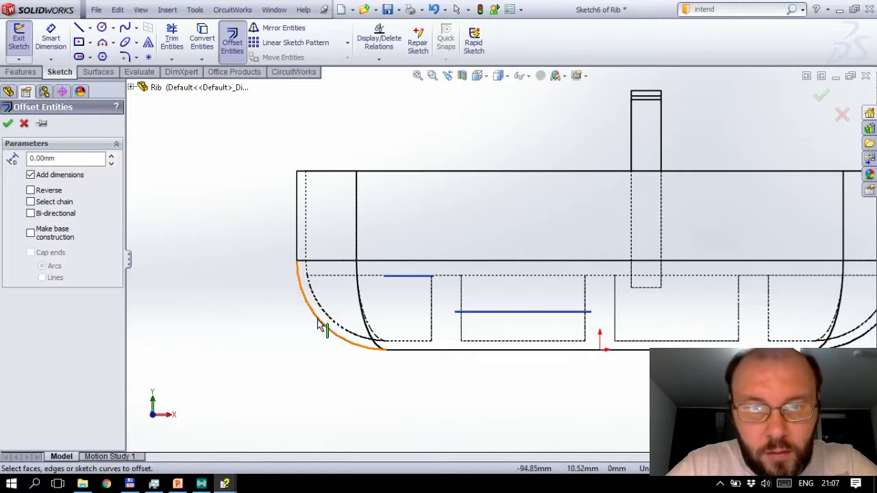
click(428, 353)
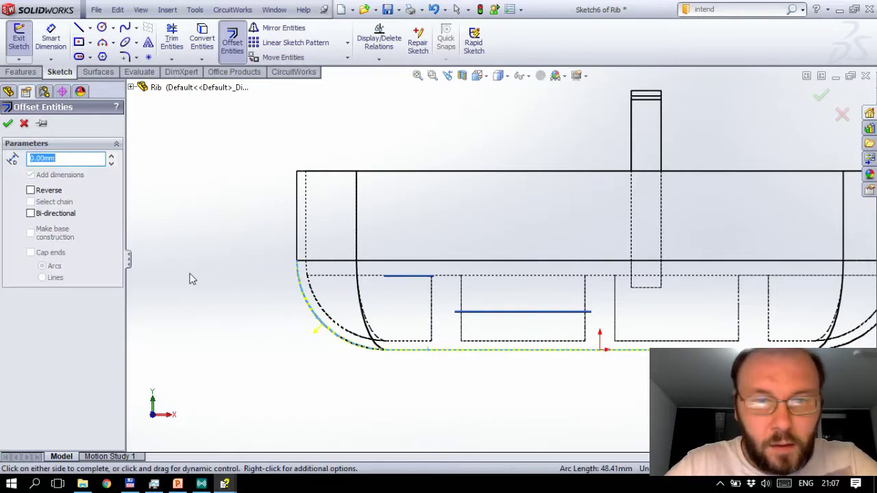
click(8, 123)
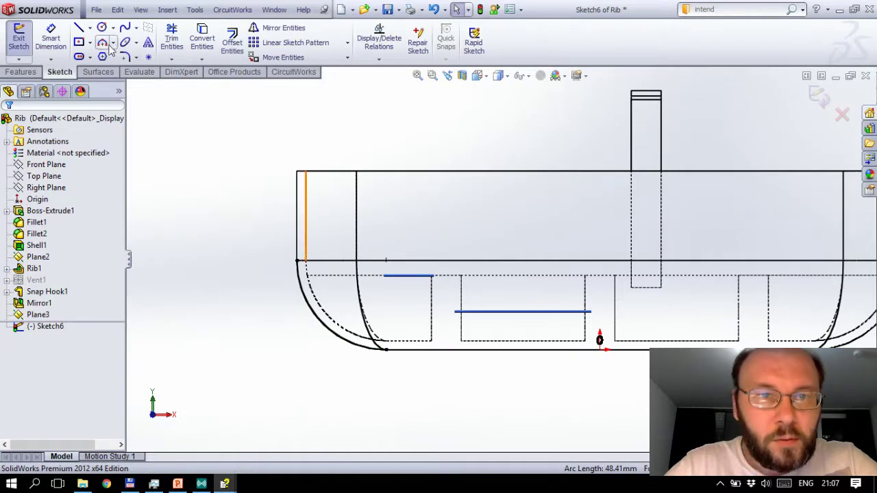
Step: Draw vertical, horizontal and vertical lines from the arc down to the bottom edge
click(79, 28)
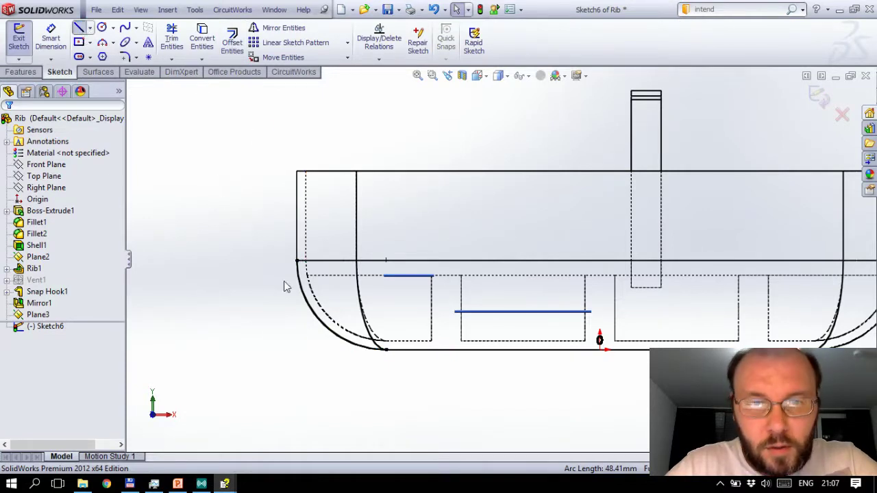
click(349, 348)
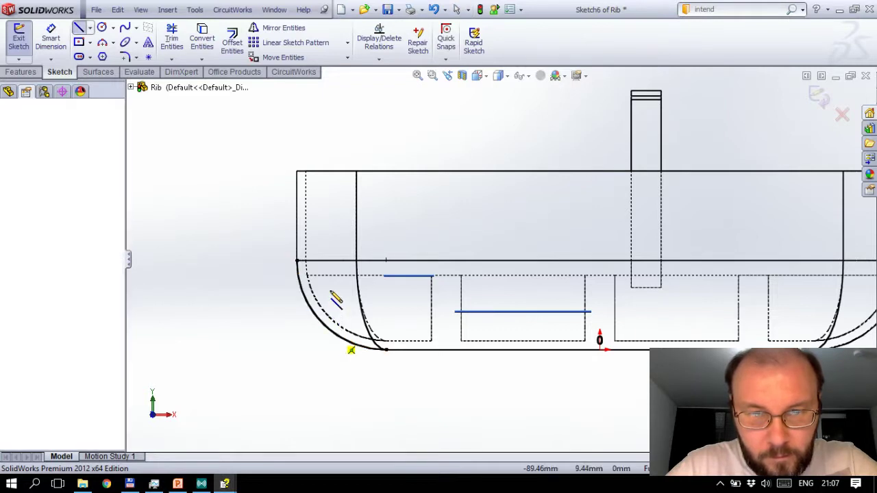
click(336, 291)
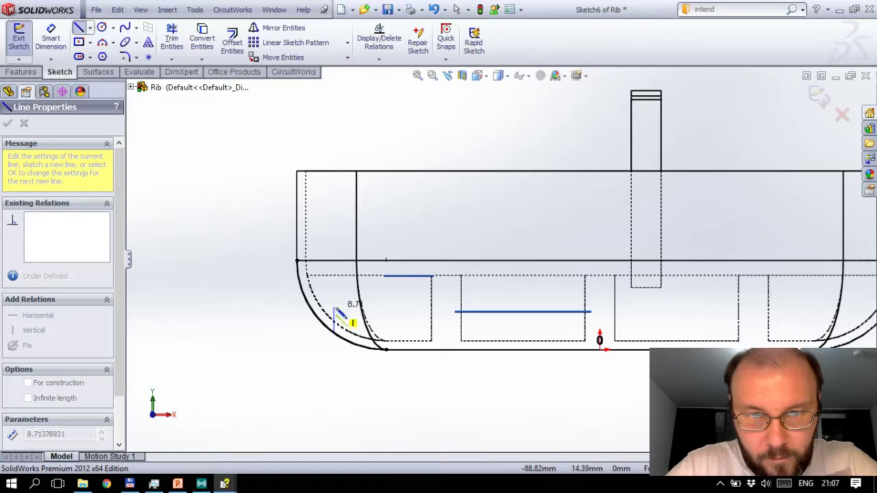
click(334, 307)
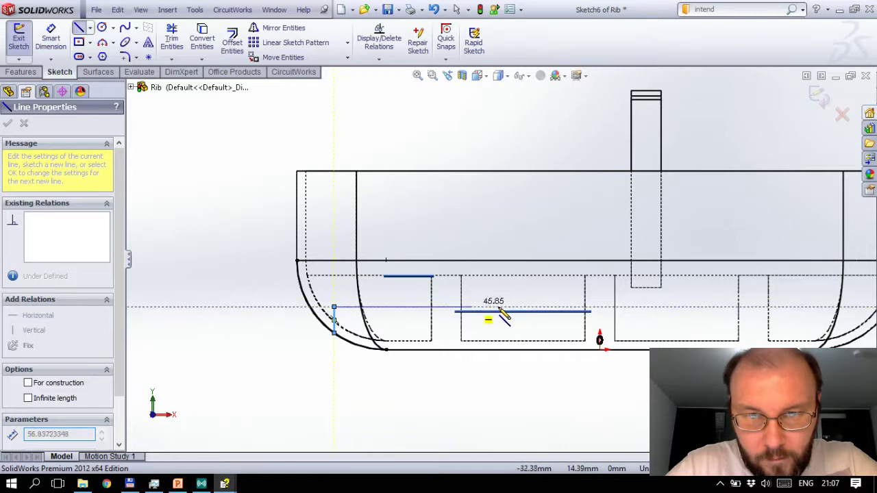
click(504, 350)
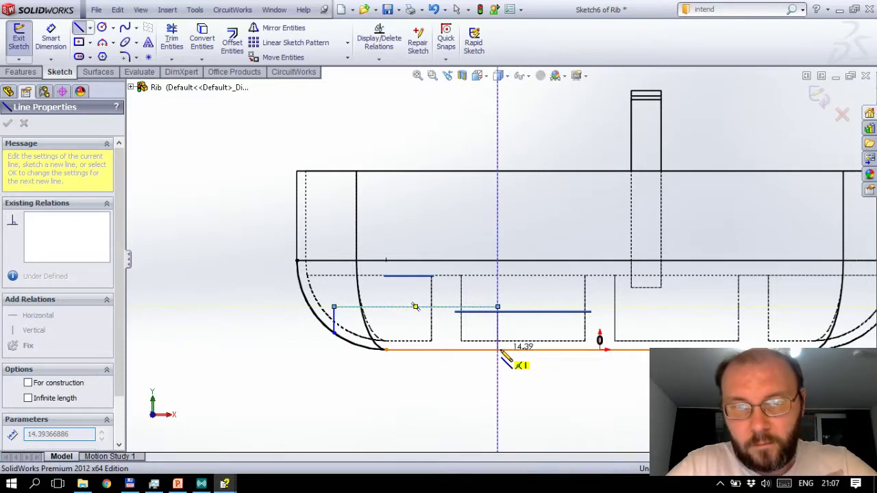
click(498, 350)
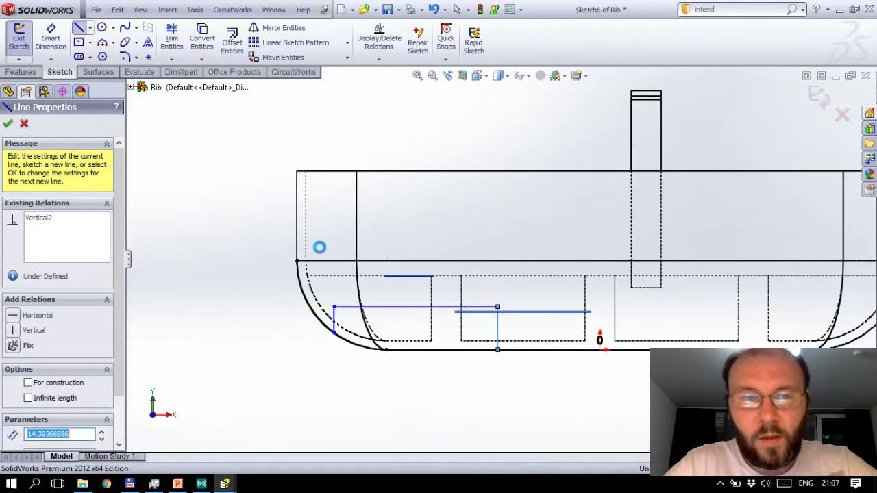
key(Escape)
key(Escape)
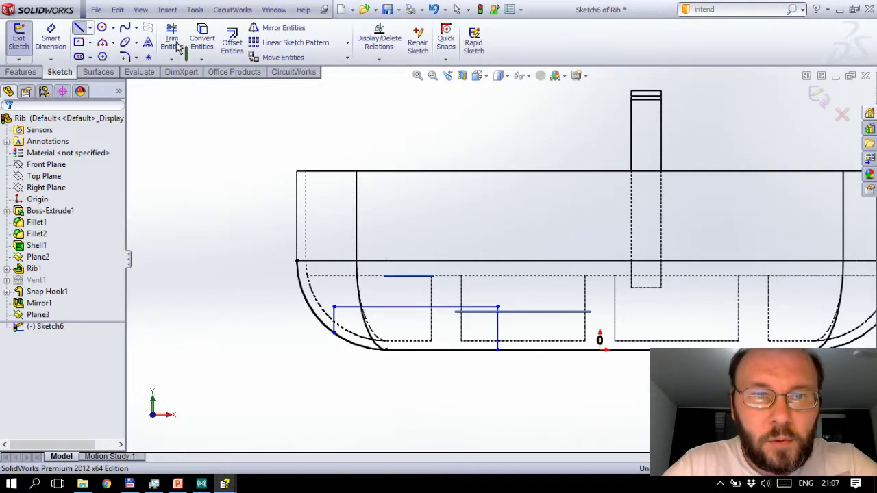
Step: Trim the lower-left offset arc with Trim Entities, then leave trimming
click(173, 41)
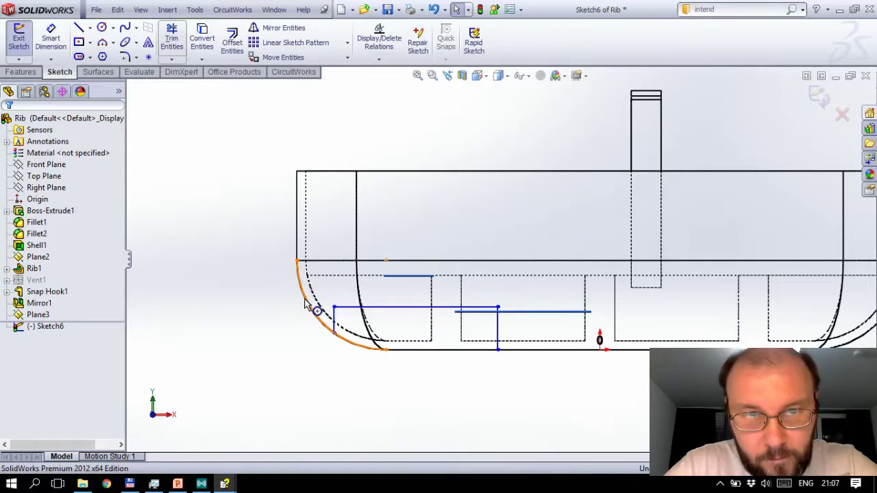
click(301, 308)
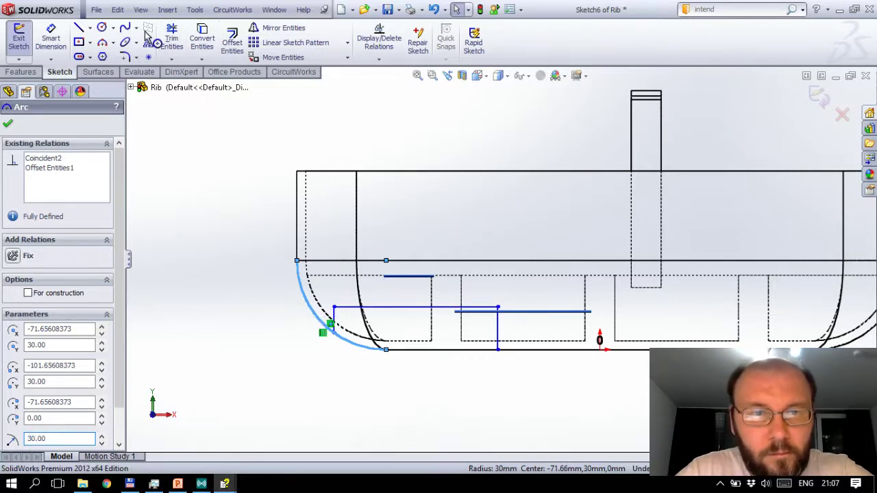
click(172, 43)
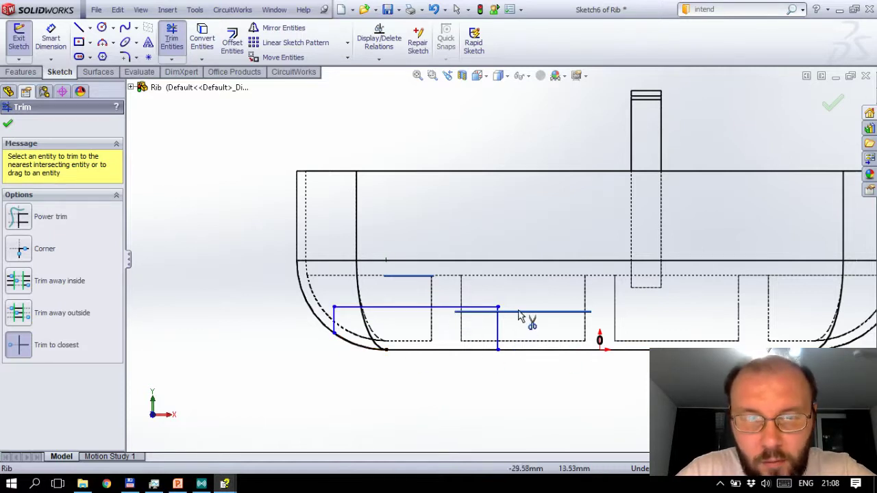
key(Escape)
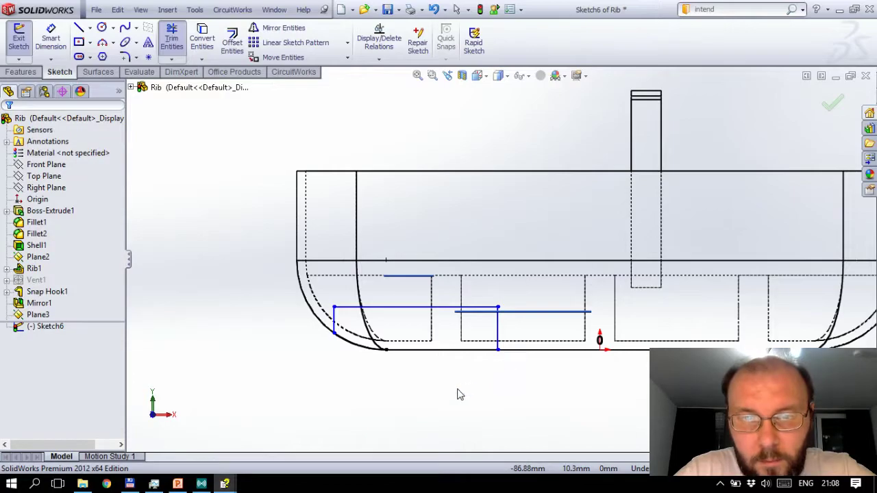
Step: Orbit to an angled view and exit Sketch6
middle_drag(442, 381, 479, 424)
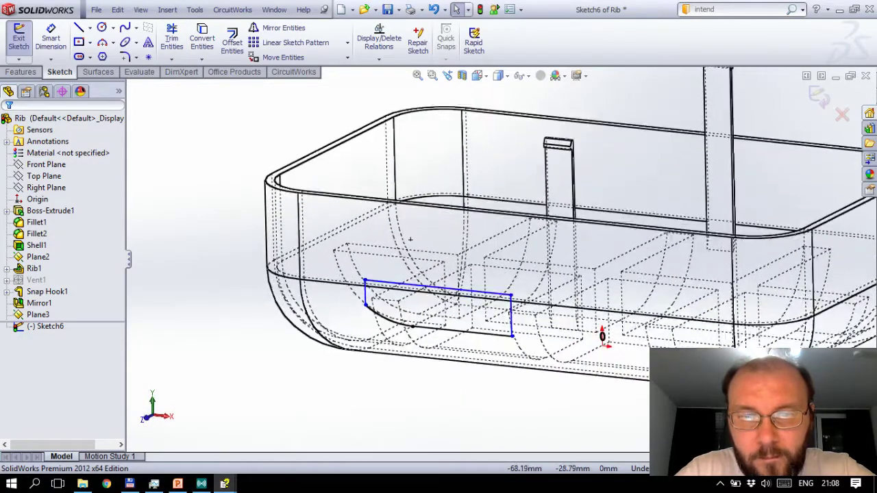
middle_drag(410, 239, 419, 201)
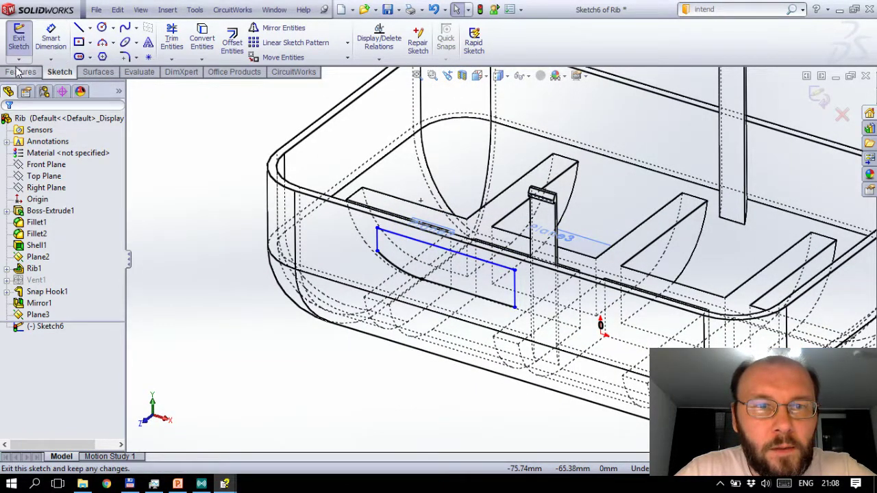
click(19, 40)
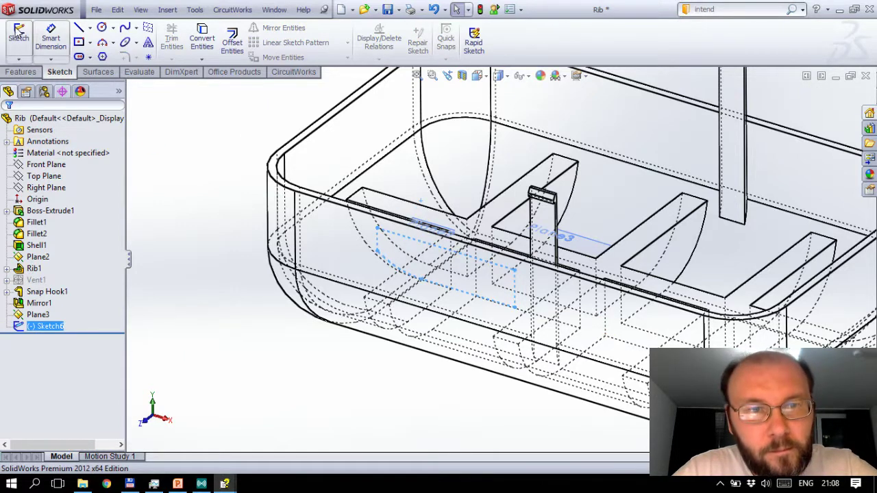
Step: Extrude Sketch6 as Boss-Extrude2, Mid Plane, 50 mm deep
click(20, 72)
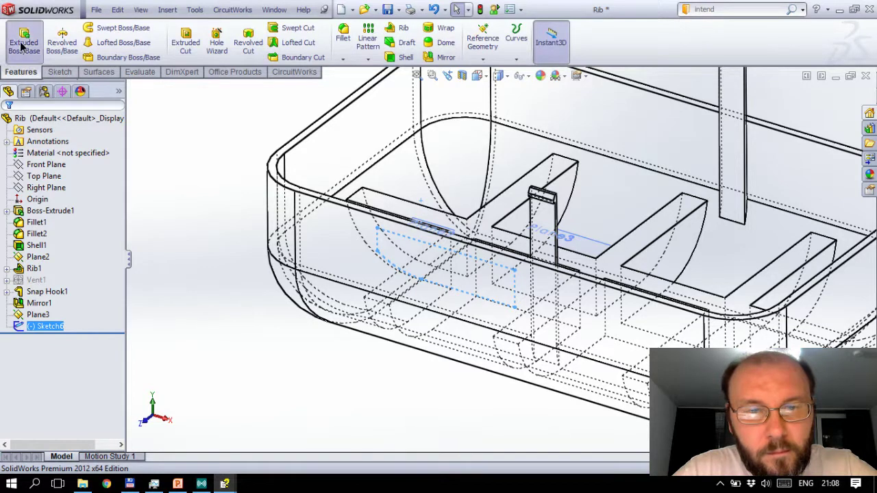
click(19, 42)
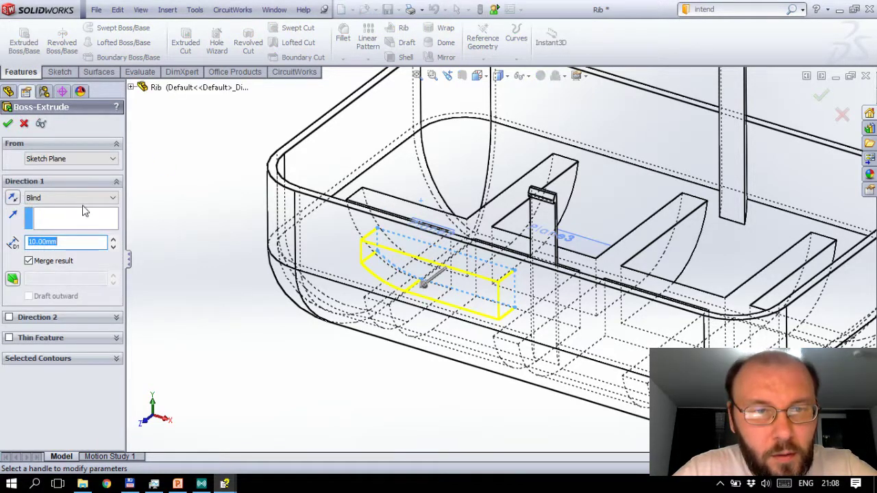
click(64, 198)
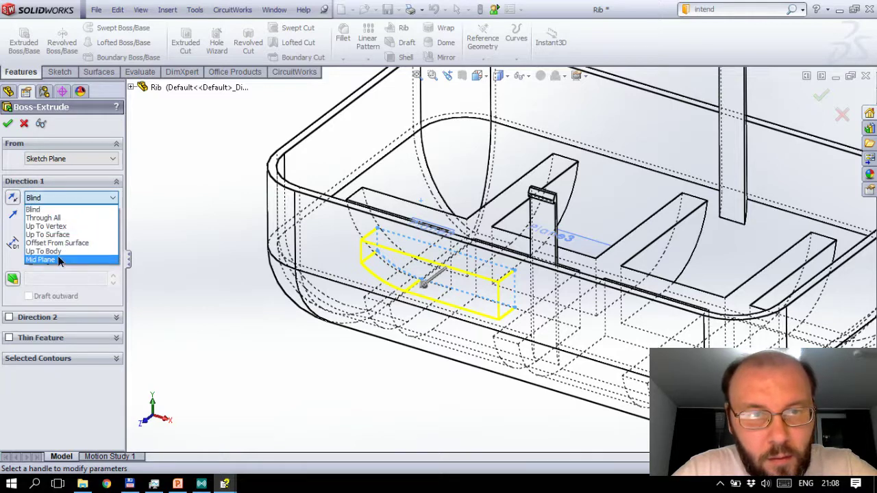
click(41, 256)
click(114, 240)
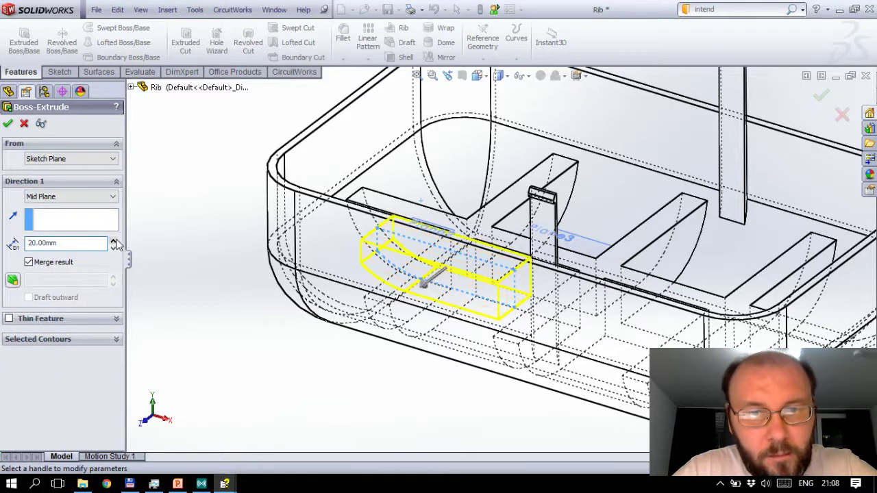
click(114, 240)
click(114, 240)
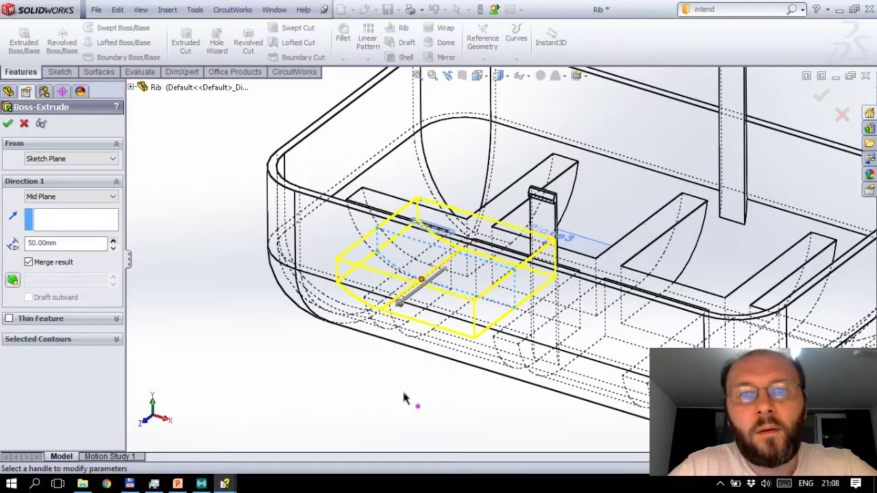
mouse_move(401, 406)
middle_down()
mouse_move(423, 353)
mouse_move(402, 309)
mouse_move(403, 379)
mouse_move(417, 379)
mouse_move(408, 382)
middle_up()
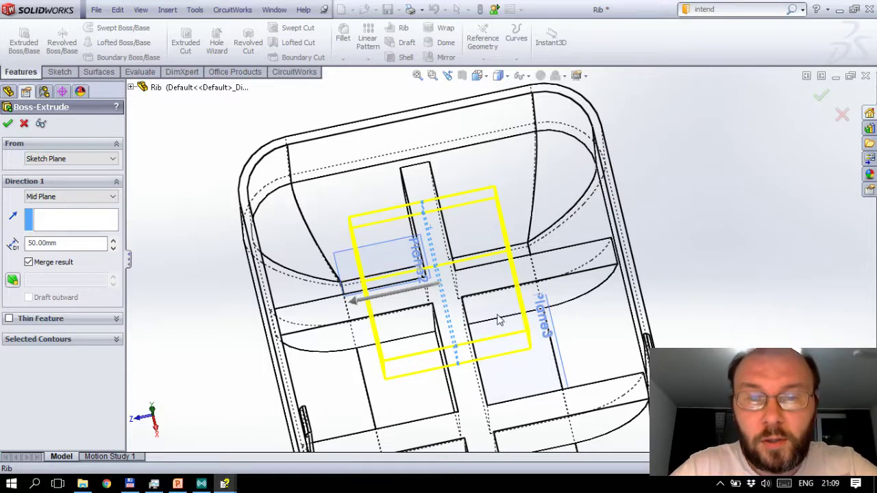
click(411, 295)
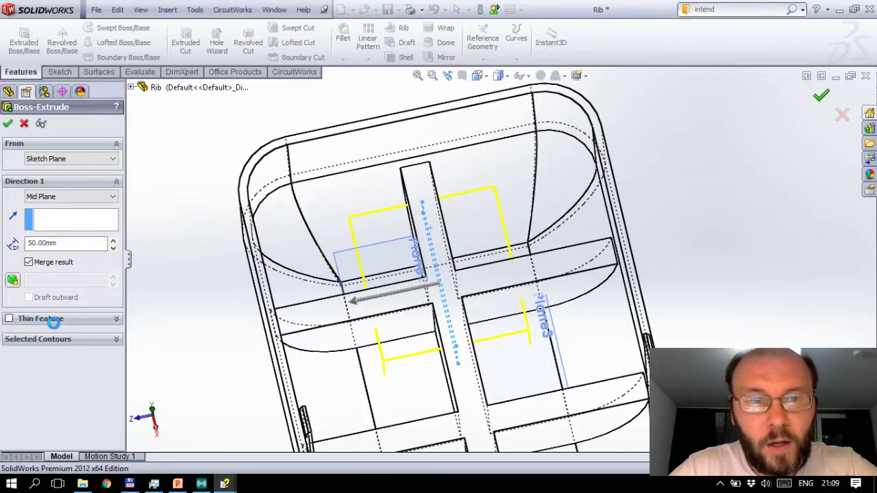
key(Return)
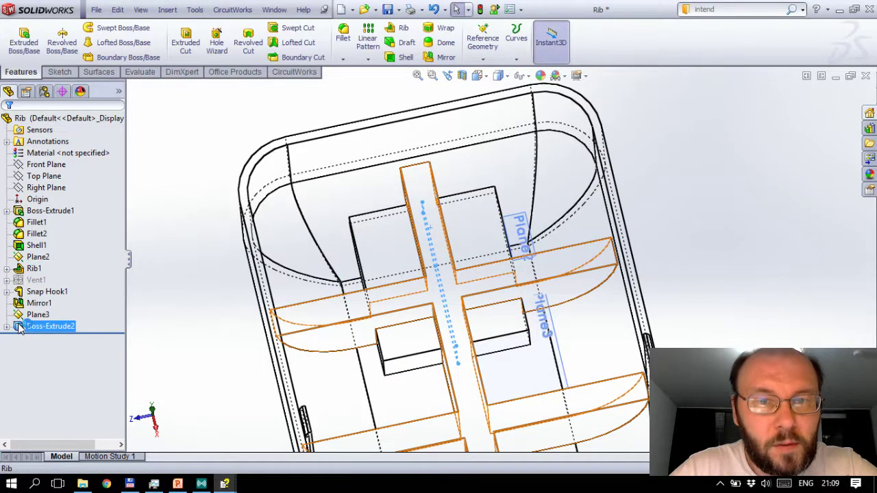
Step: Edit Boss-Extrude2 and turn off Merge result
click(20, 327)
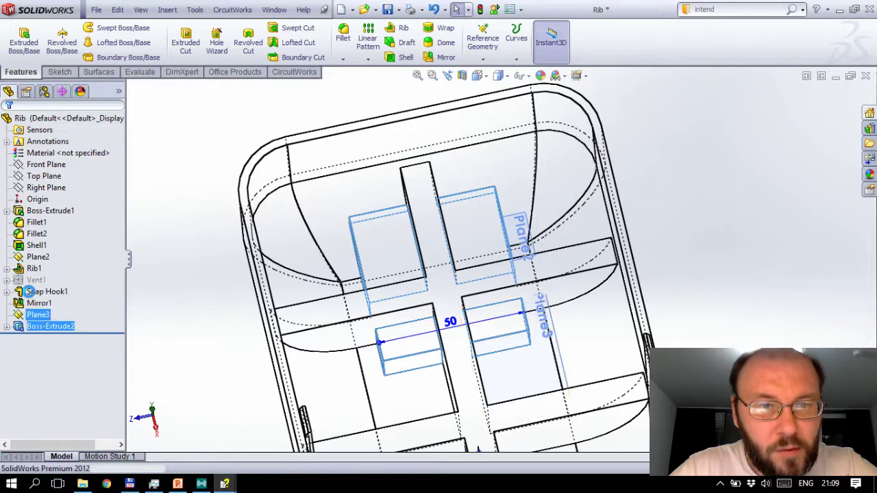
click(59, 332)
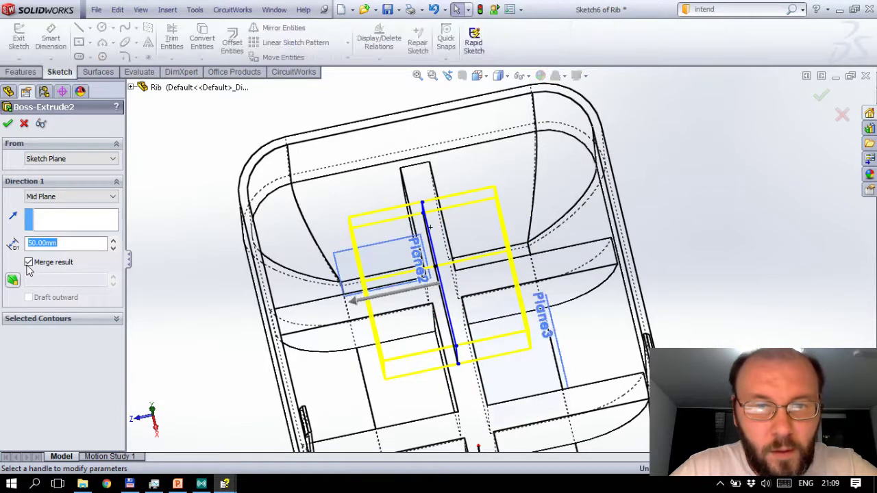
click(8, 124)
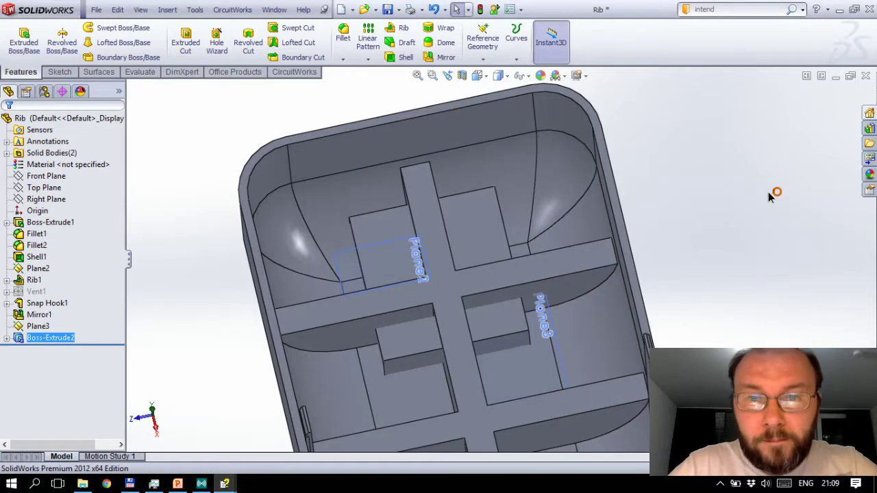
mouse_move(768, 191)
middle_down()
mouse_move(685, 246)
mouse_move(658, 250)
middle_up()
Step: Expand Solid Bodies and select Mirror1 and Boss-Extrude2 to check both bodies
click(6, 153)
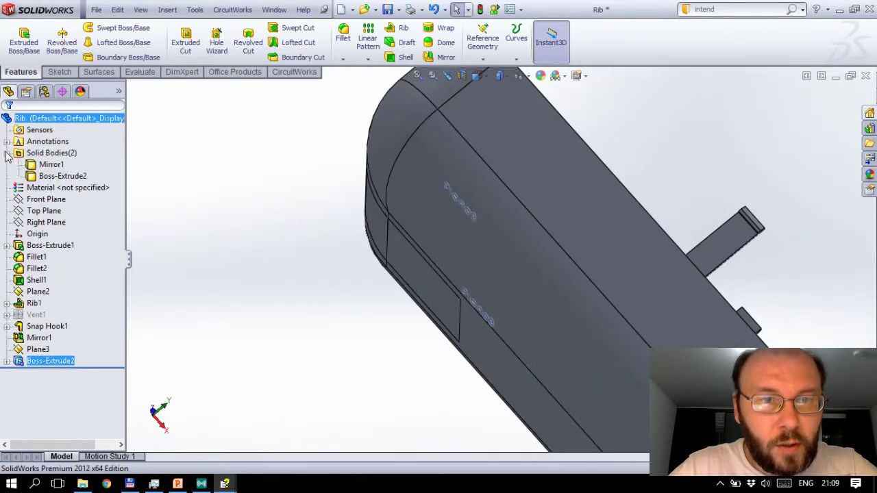
click(51, 165)
click(55, 168)
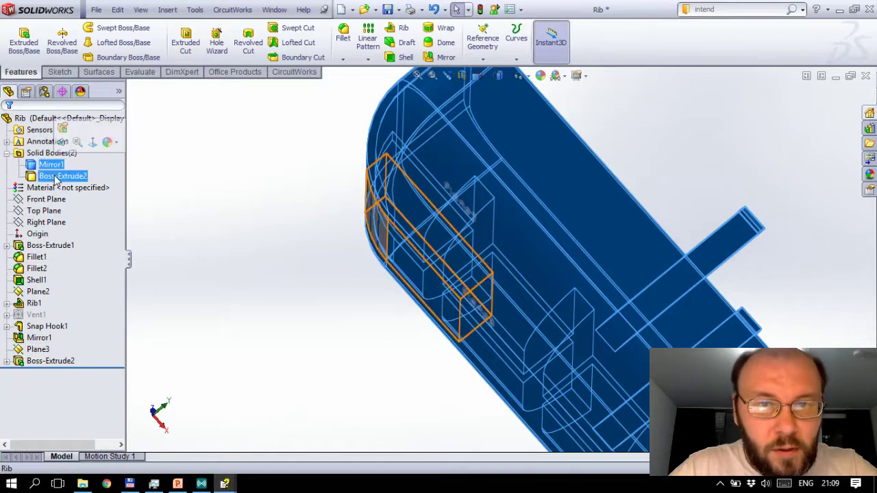
click(45, 176)
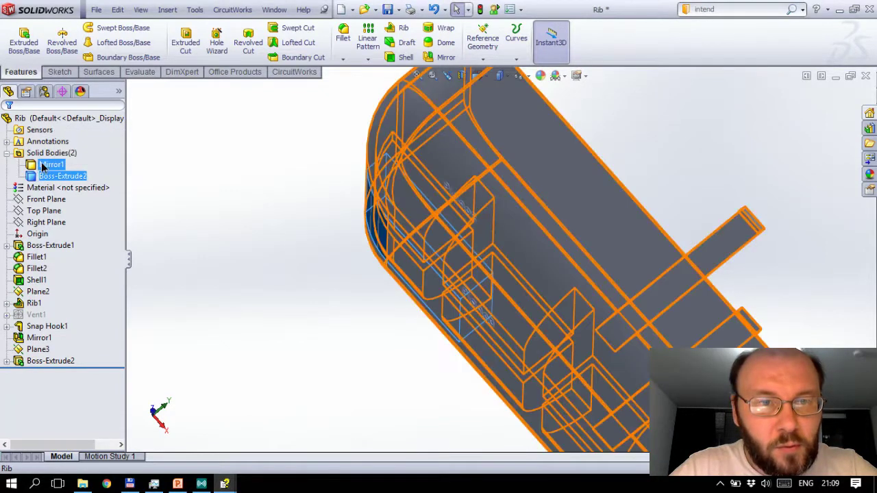
click(48, 165)
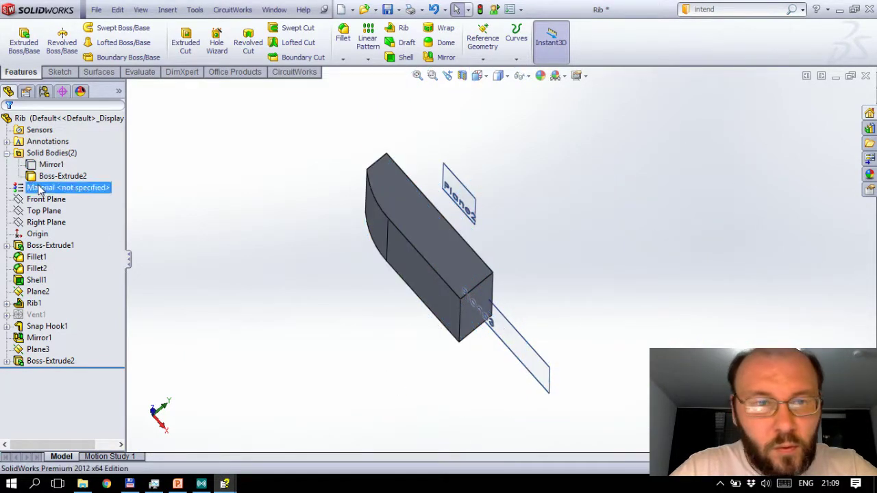
click(63, 167)
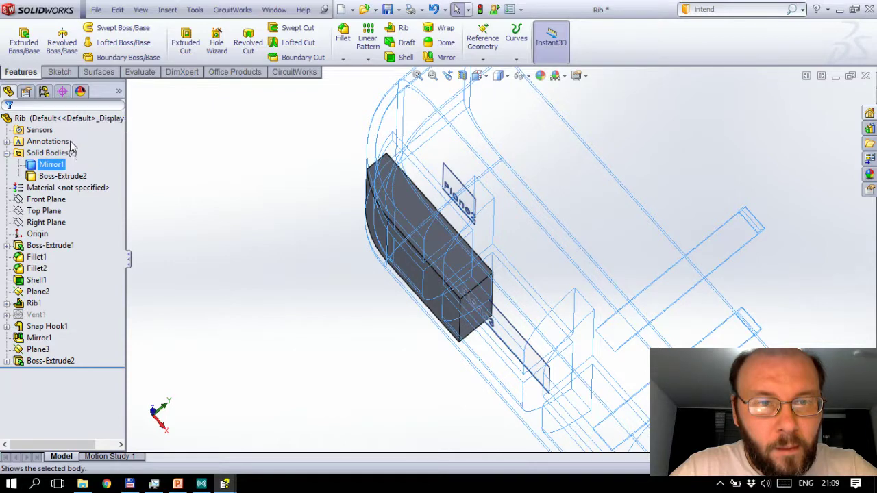
ctrl+click(65, 176)
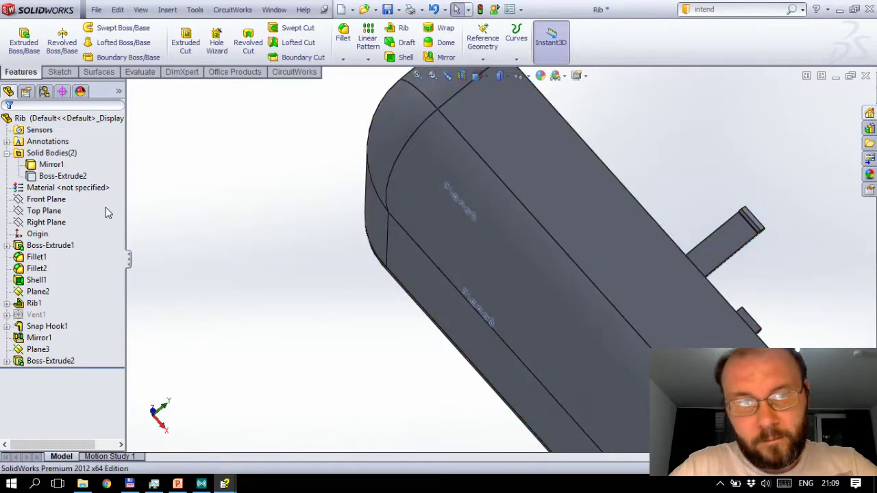
ctrl+click(59, 165)
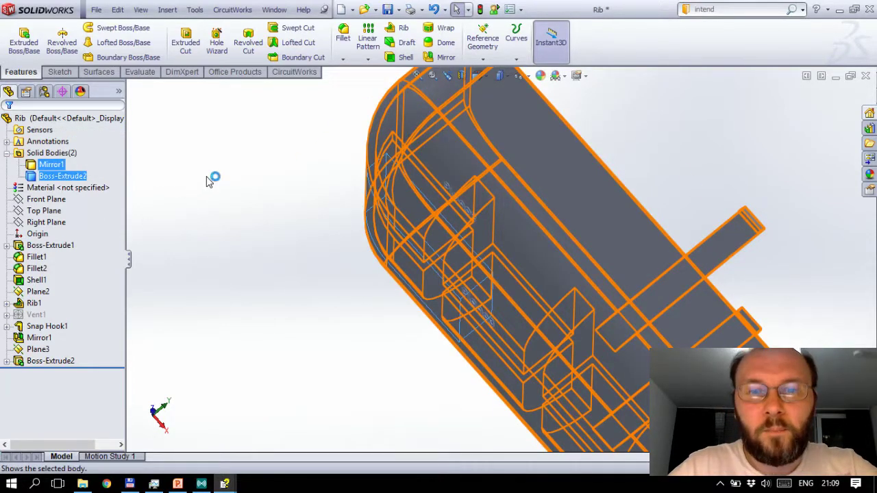
click(230, 280)
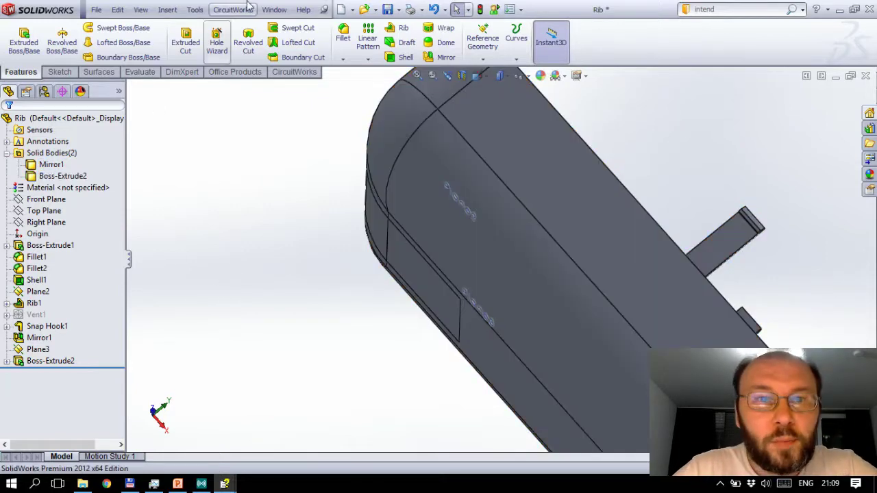
Step: Start an Indent with the Mirror1 box as target body, then orbit and fit the view
click(168, 10)
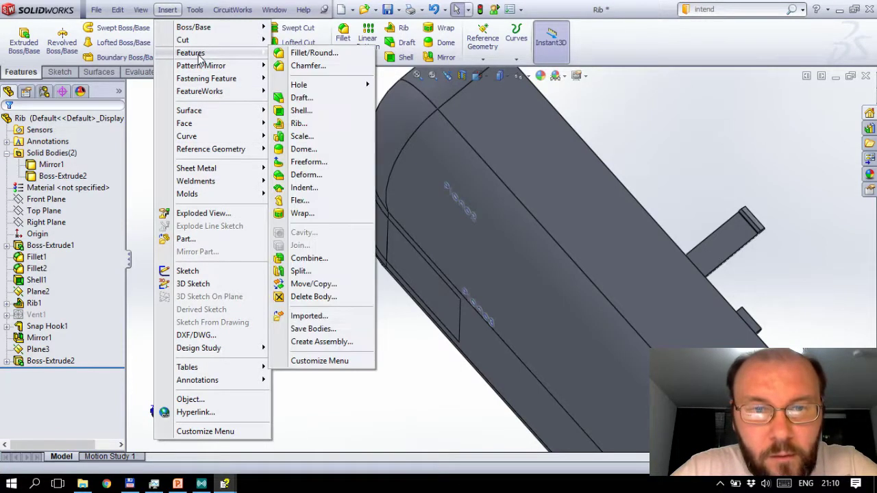
mouse_move(191, 53)
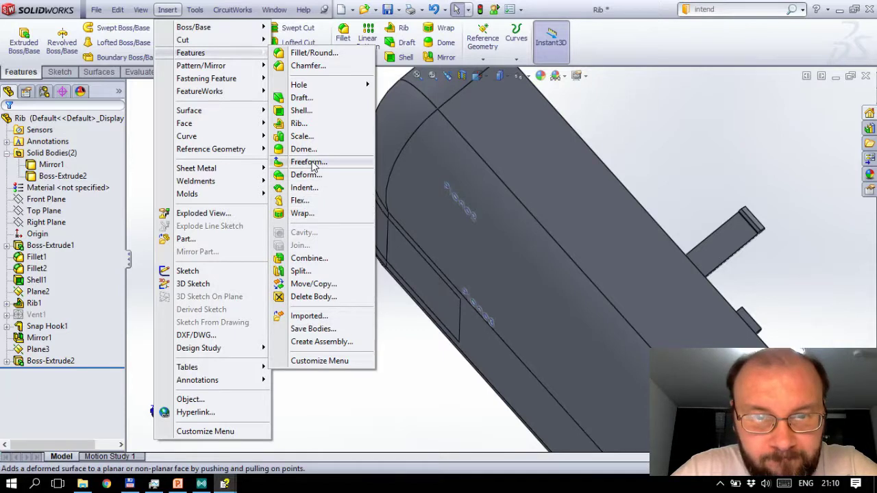
click(305, 187)
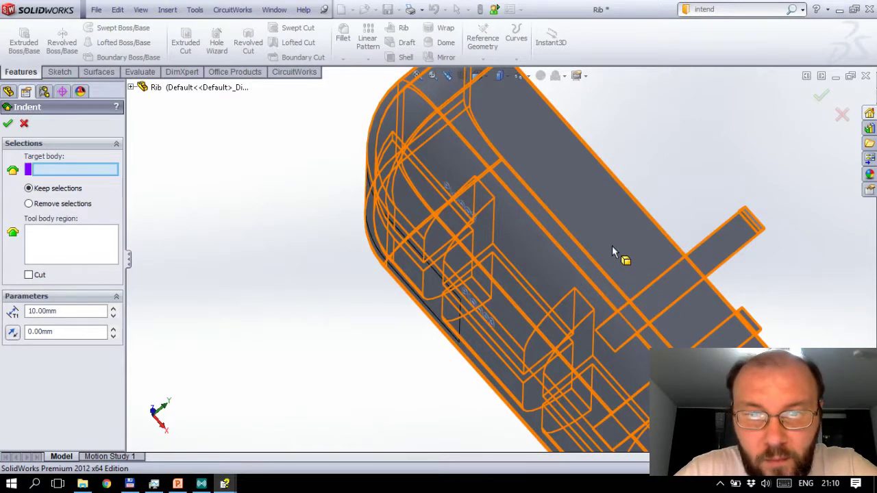
click(596, 237)
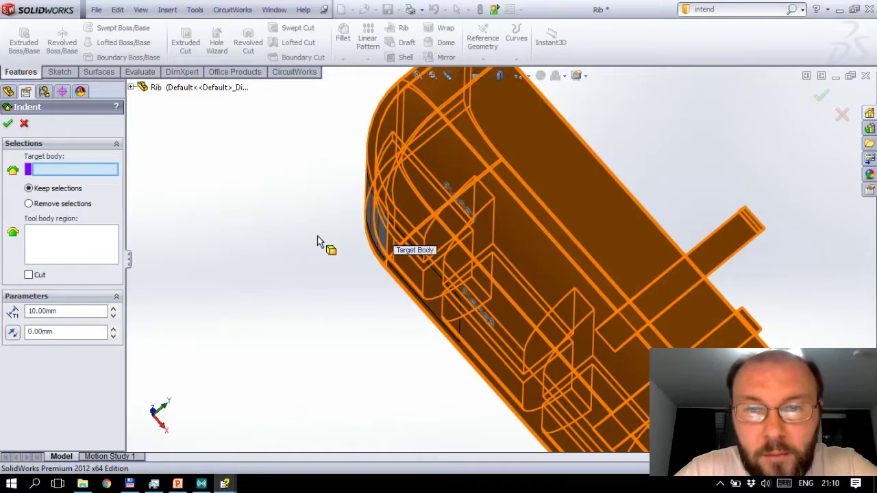
click(84, 243)
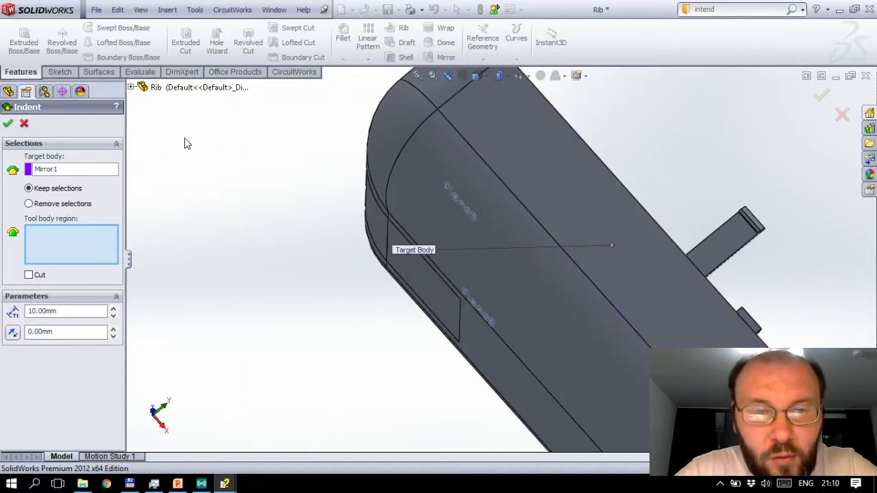
key(c)
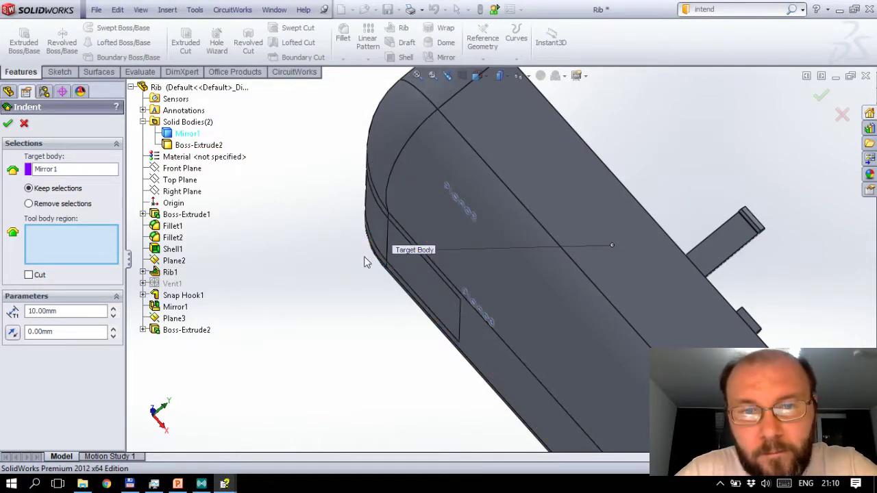
middle_drag(291, 288, 356, 274)
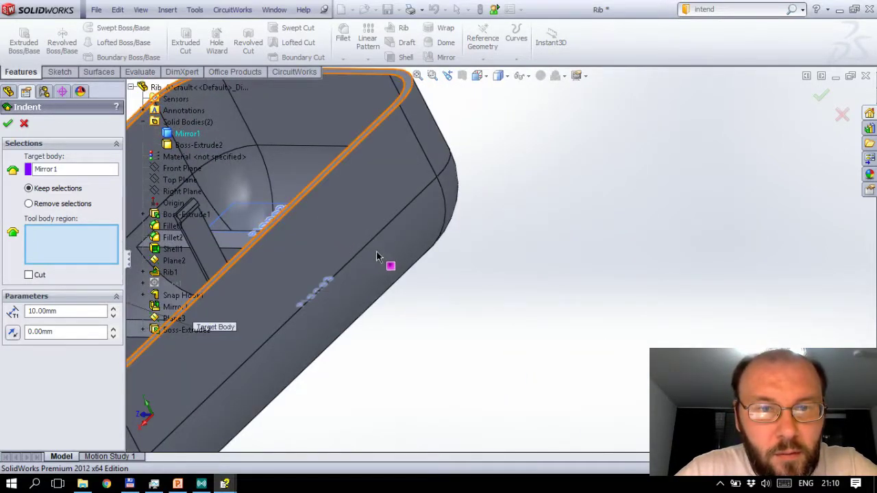
mouse_move(376, 257)
middle_down()
mouse_move(357, 249)
mouse_move(292, 276)
middle_up()
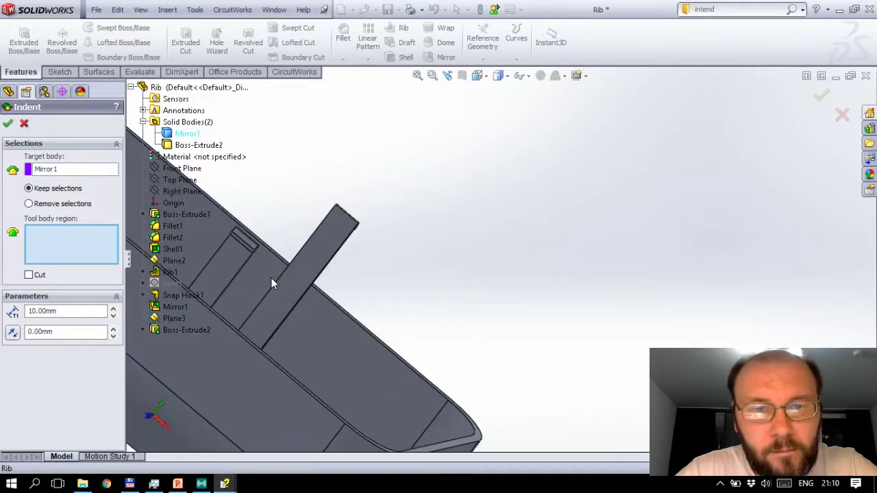
click(447, 75)
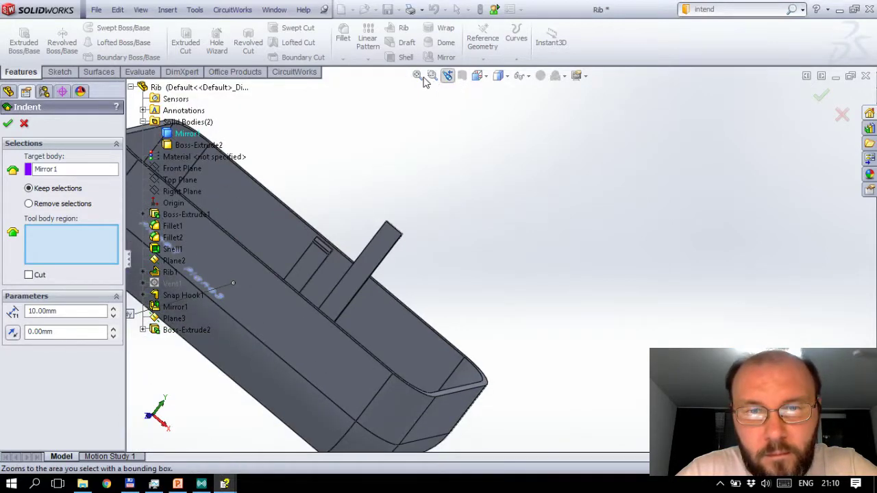
click(418, 76)
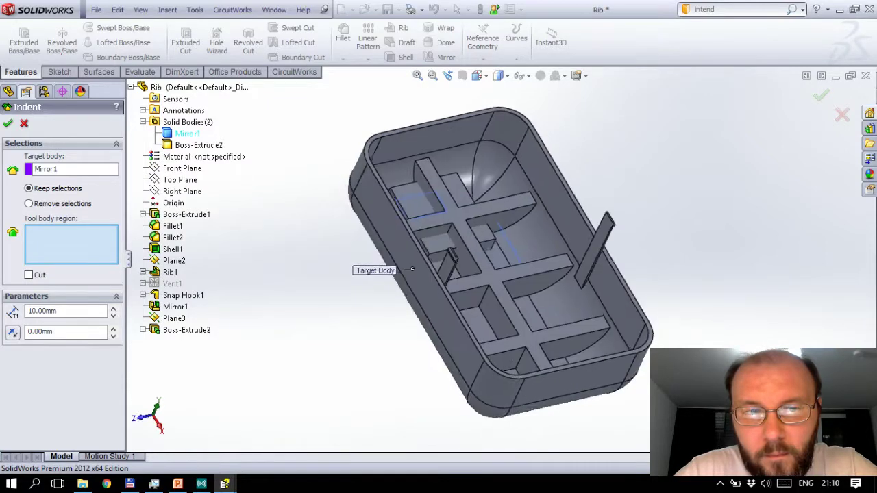
mouse_move(442, 288)
middle_down()
mouse_move(439, 322)
mouse_move(432, 316)
middle_up()
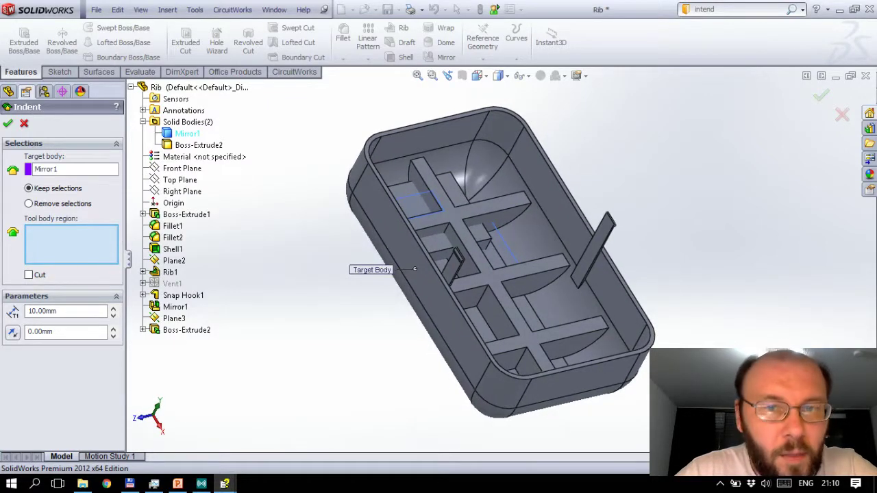
Step: Set the Indent thickness to 3 mm and clearance to 2 mm, then try to apply it
double_click(68, 310)
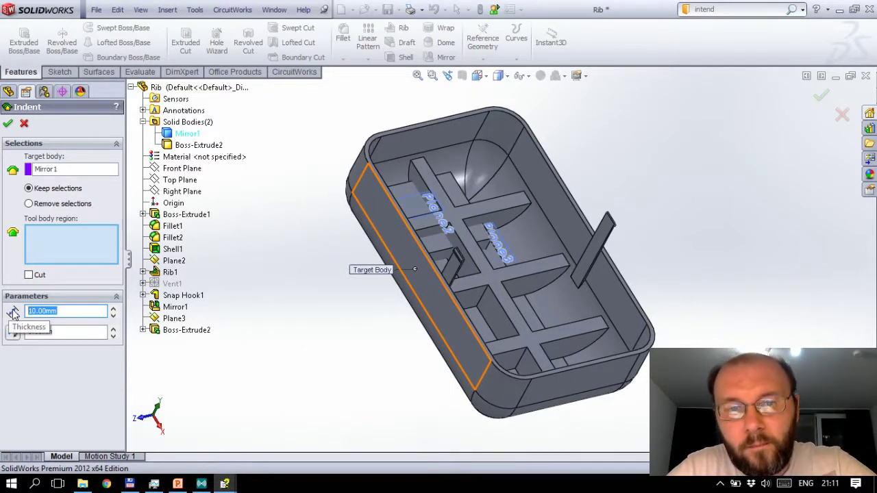
text(3)
key(Tab)
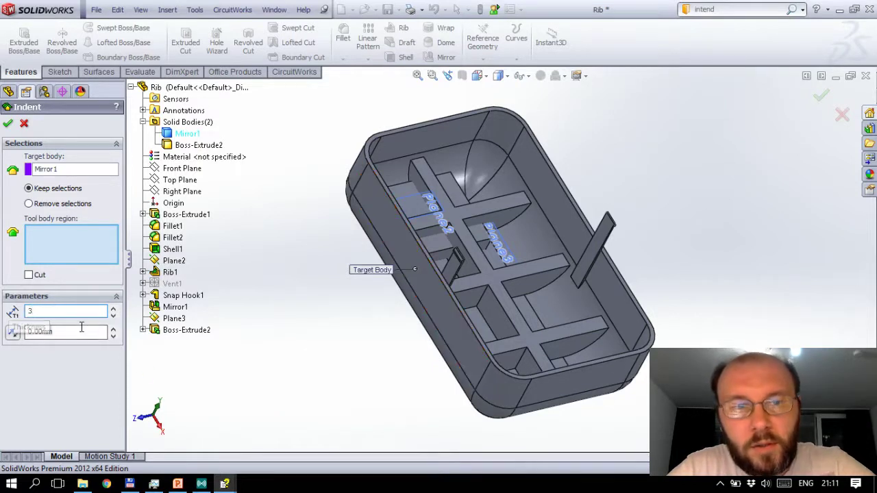
click(83, 332)
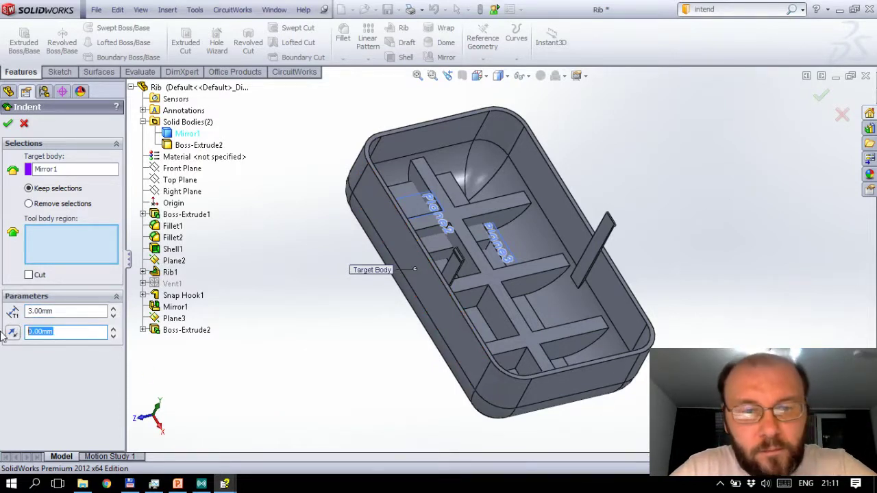
text(2)
key(Tab)
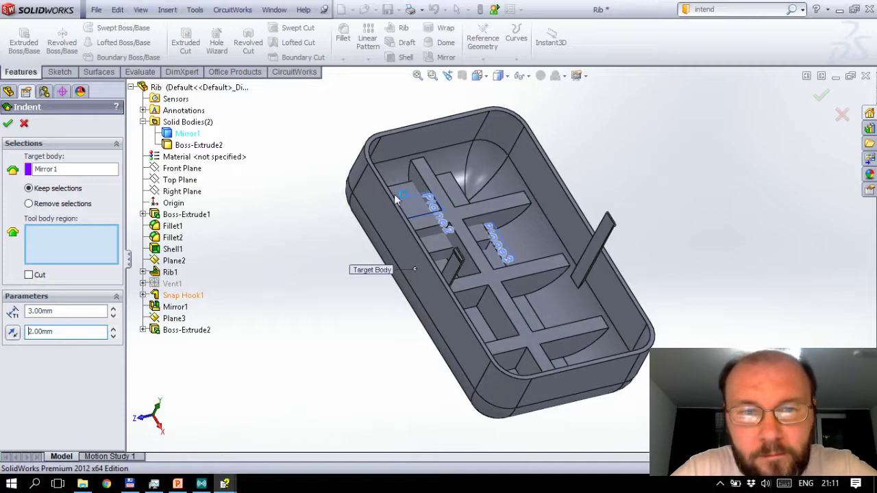
click(9, 125)
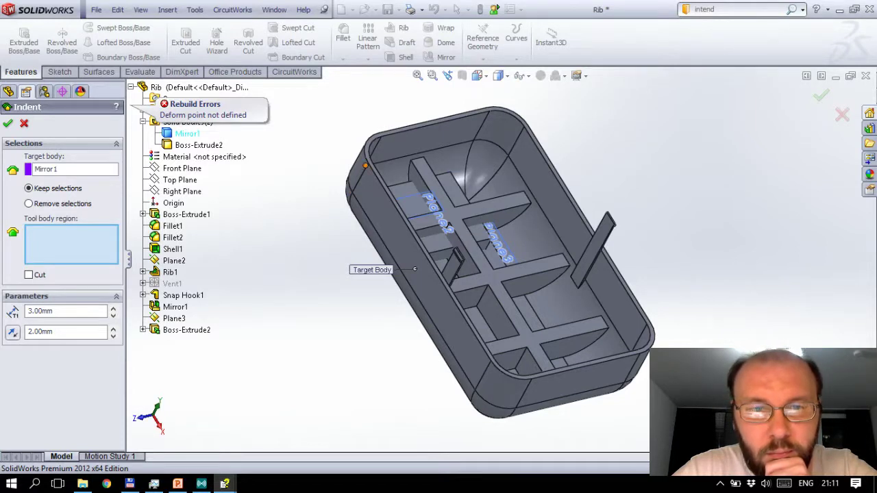
Step: Pick the block as the Indent tool body region, then clear that selection
click(457, 192)
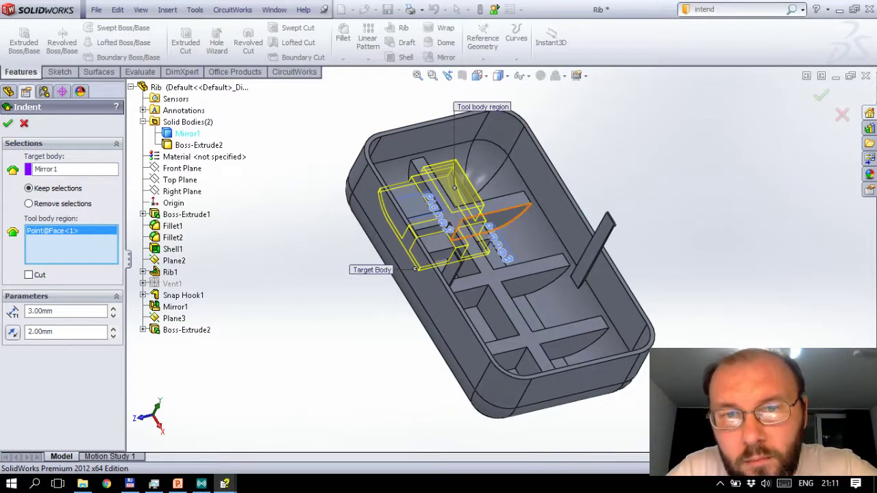
mouse_move(527, 125)
middle_down()
mouse_move(480, 226)
mouse_move(452, 260)
mouse_move(404, 240)
middle_up()
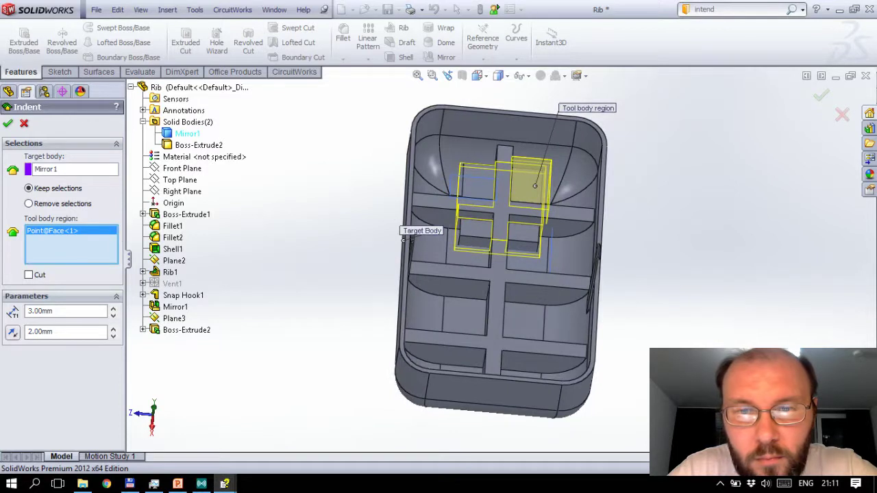
click(482, 179)
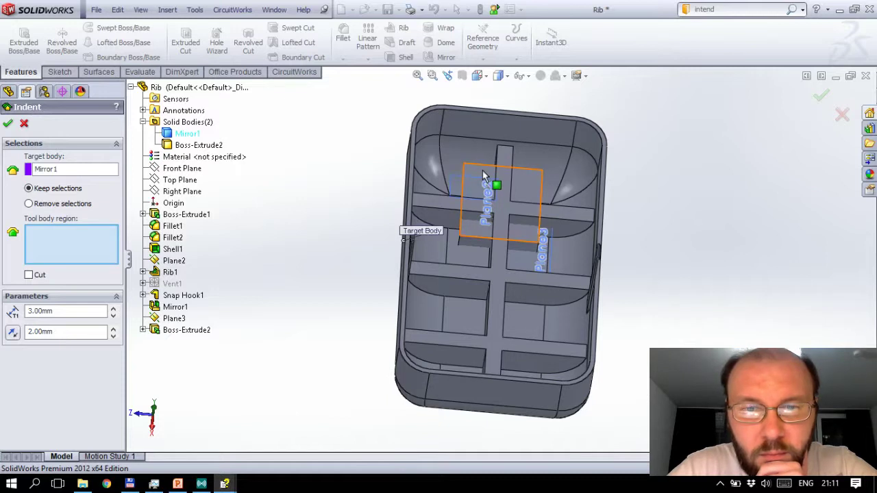
click(482, 171)
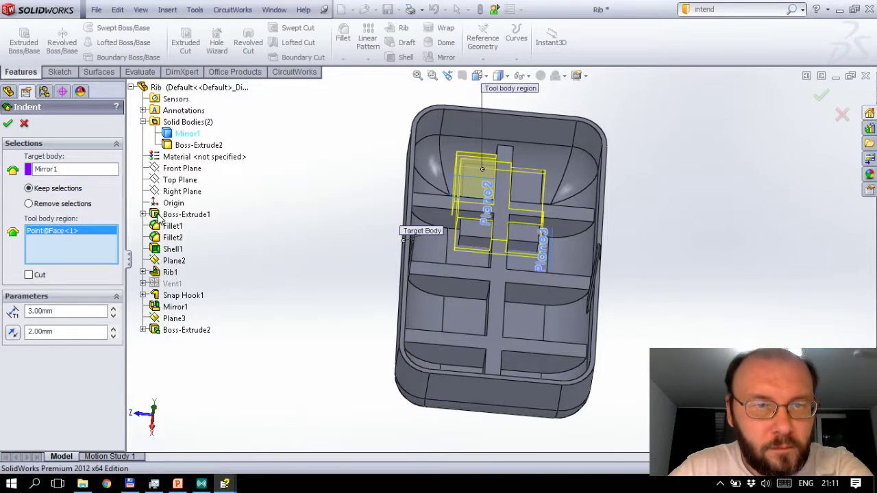
key(Delete)
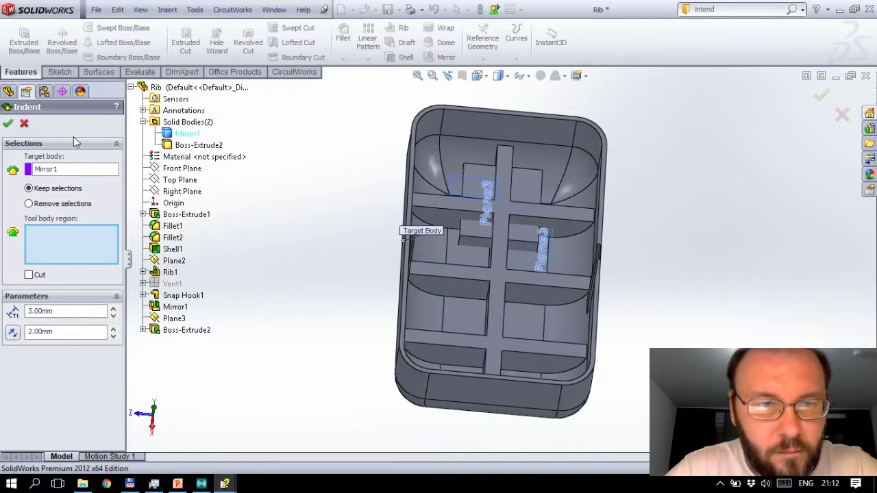
Step: Cancel the Indent and hide the Mirror1 body, leaving only the Boss-Extrude2 block visible
click(24, 124)
click(33, 211)
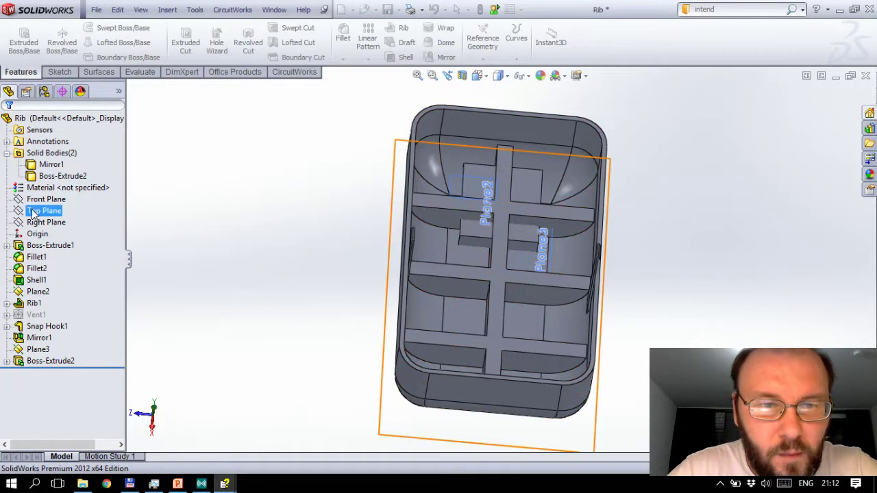
click(60, 176)
click(45, 165)
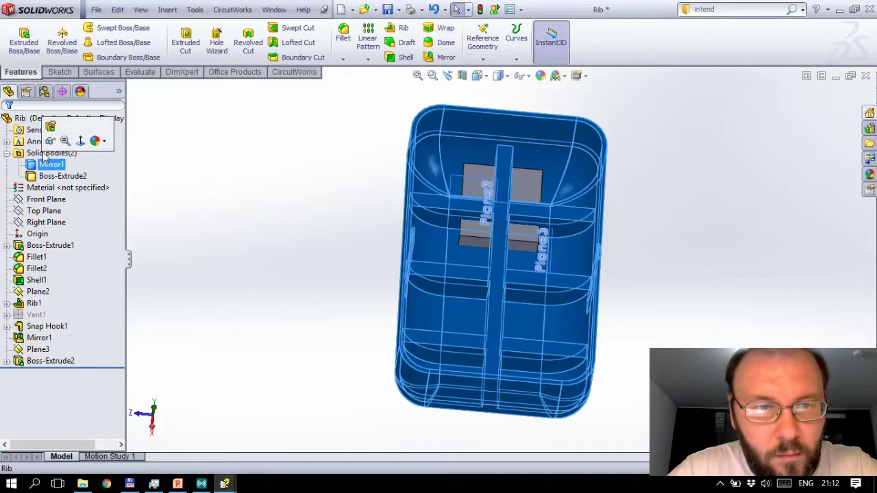
click(55, 156)
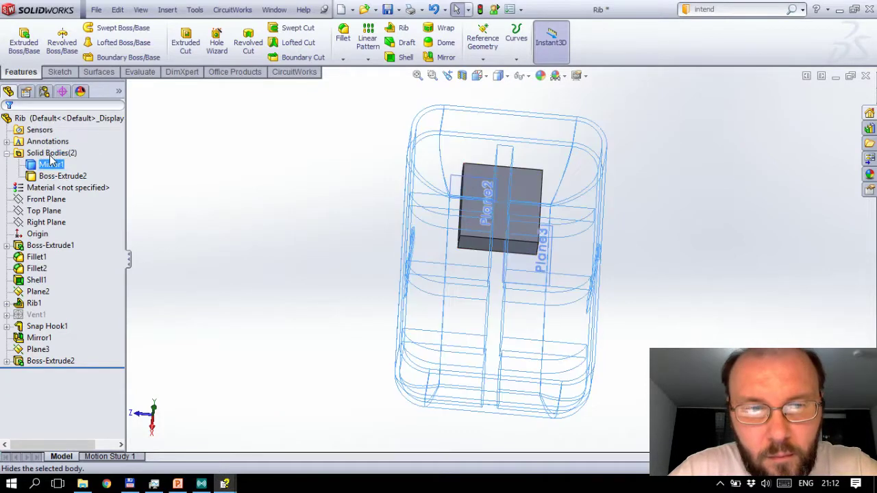
click(46, 222)
click(221, 106)
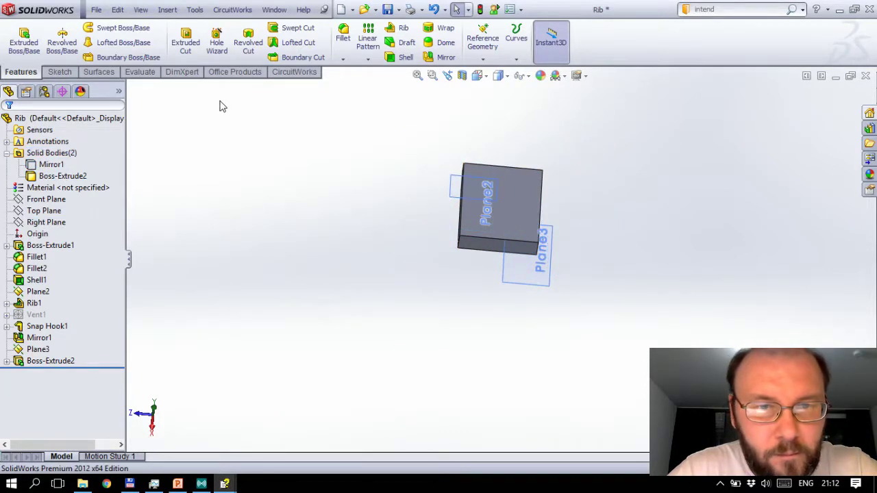
click(168, 10)
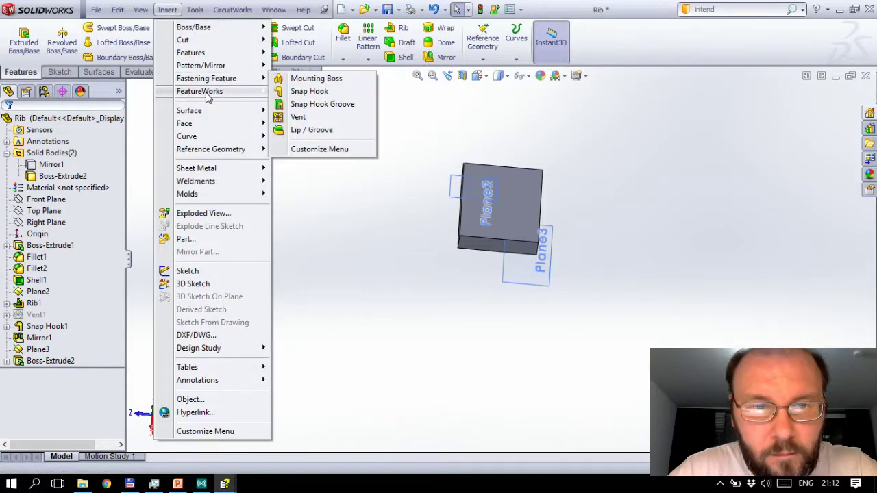
mouse_move(190, 52)
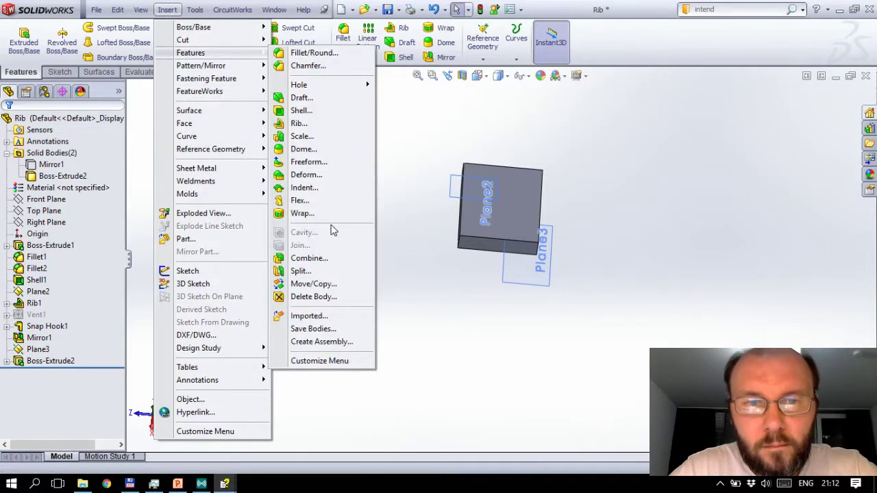
Step: Create Indent1 with Mirror1 as target and the block as tool body region, Cut left unchecked
click(304, 187)
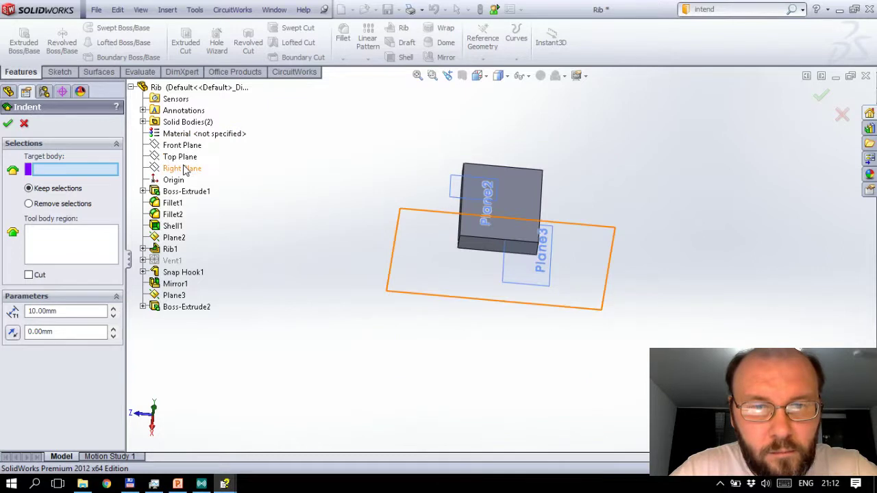
double_click(188, 122)
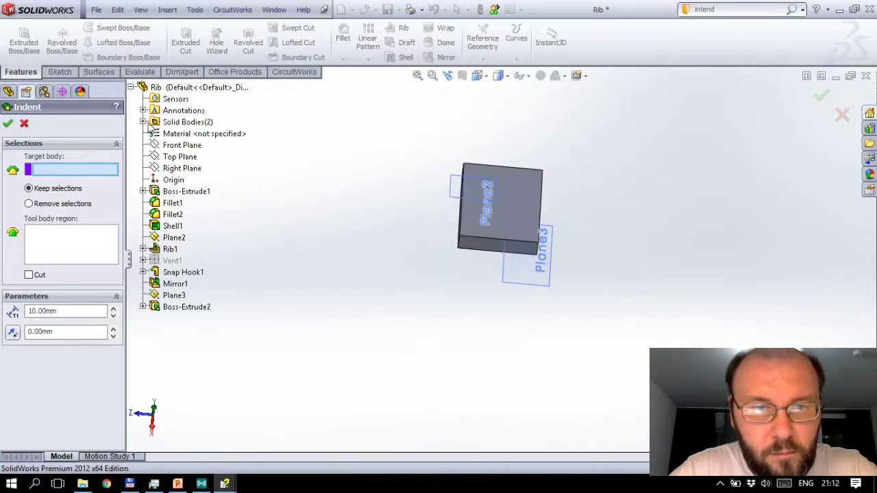
click(186, 135)
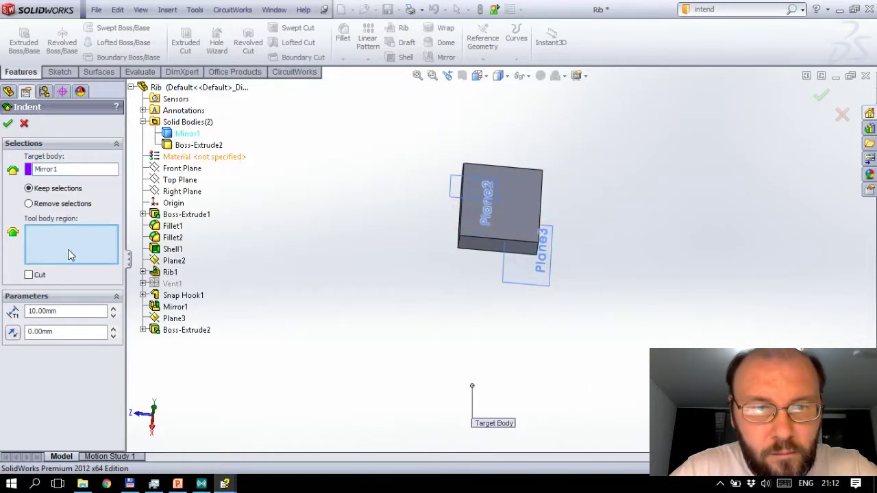
click(512, 209)
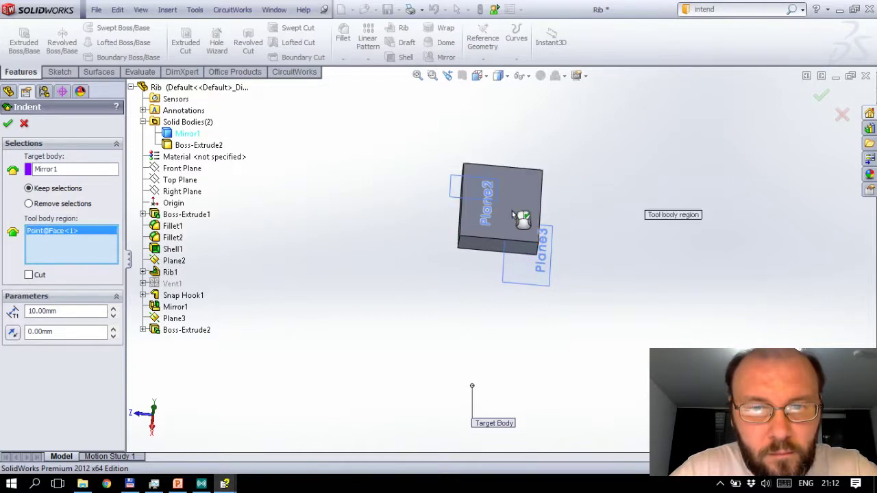
mouse_move(410, 257)
middle_down()
mouse_move(479, 308)
mouse_move(438, 302)
mouse_move(493, 322)
middle_up()
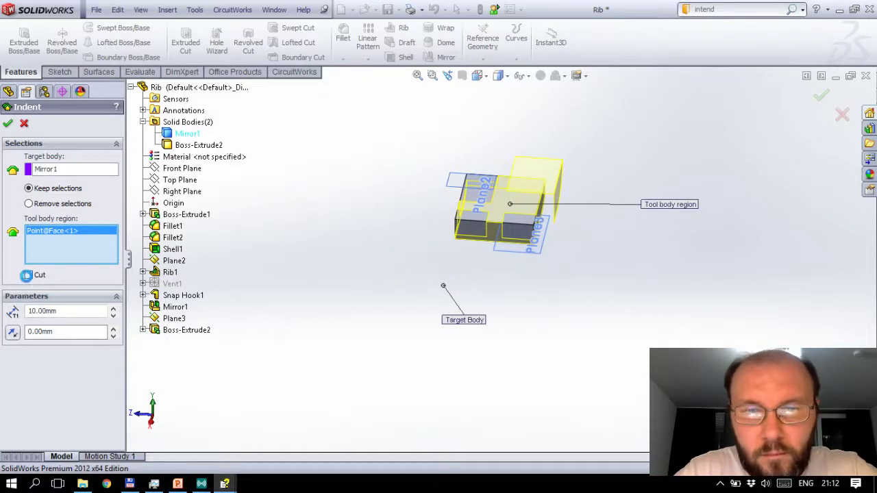
click(27, 274)
click(28, 275)
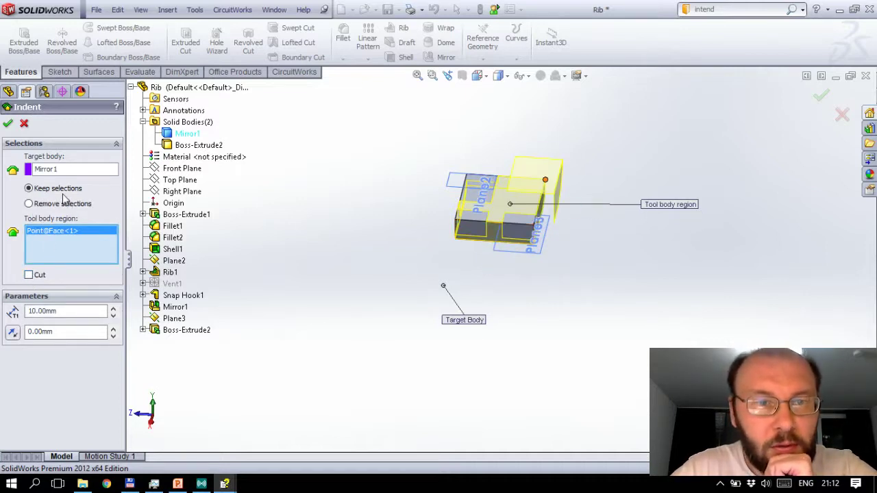
click(7, 123)
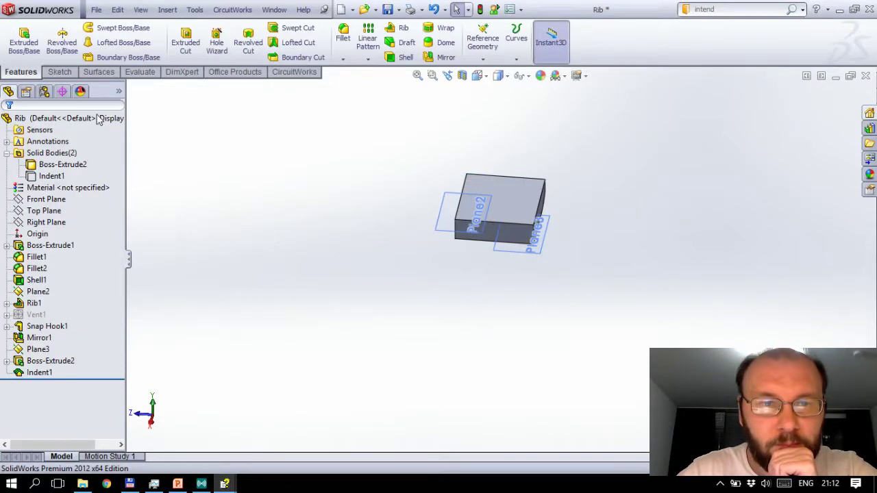
Step: Hide the Boss-Extrude2 block body to reveal the indent in the box
click(51, 176)
ctrl+click(62, 164)
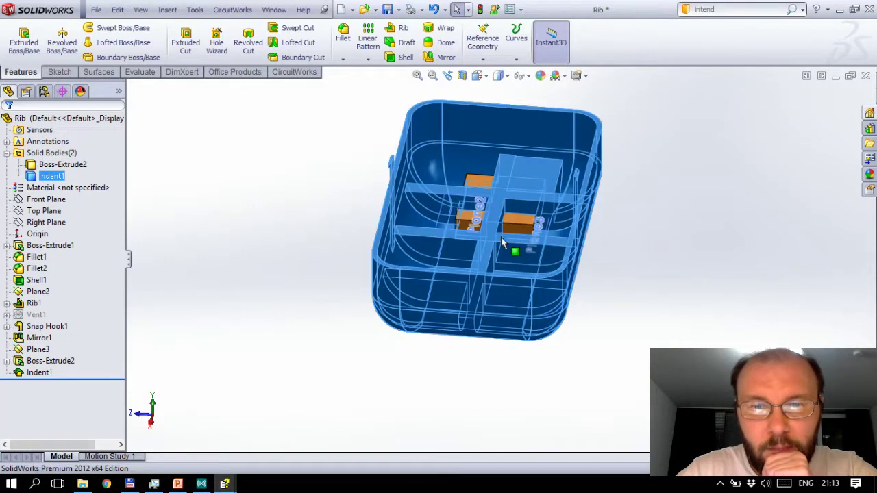
key(Escape)
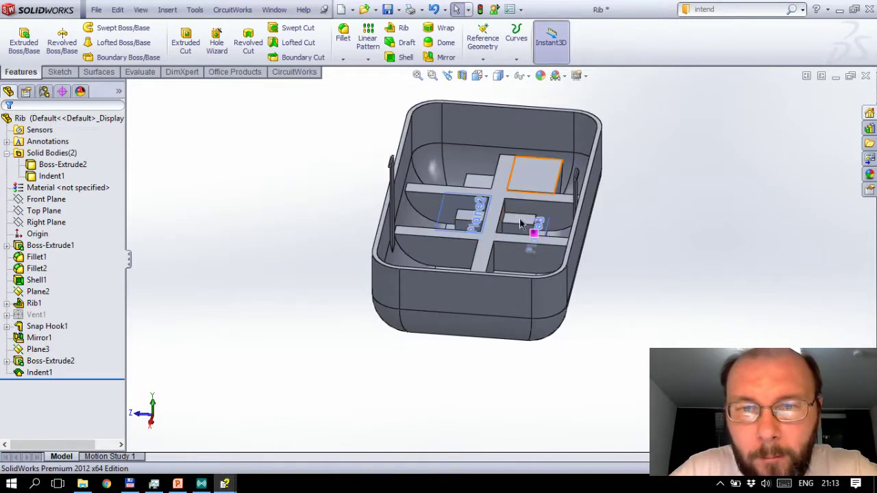
middle_drag(548, 162, 521, 226)
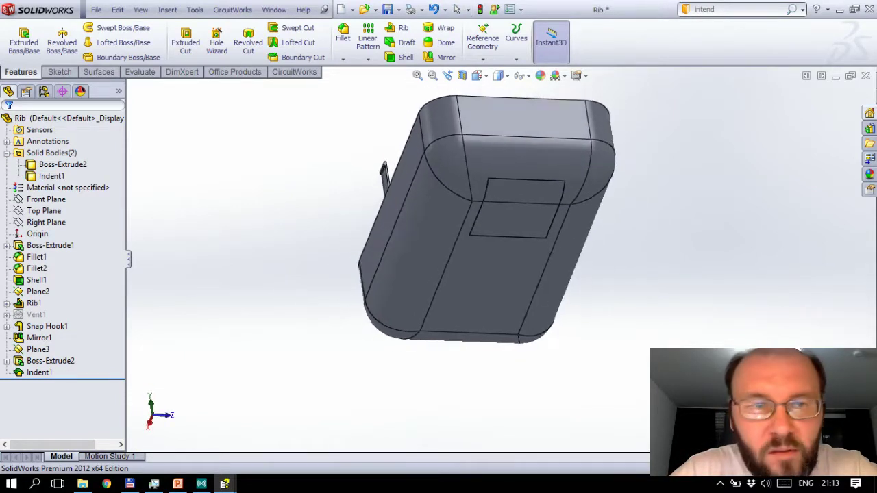
click(61, 164)
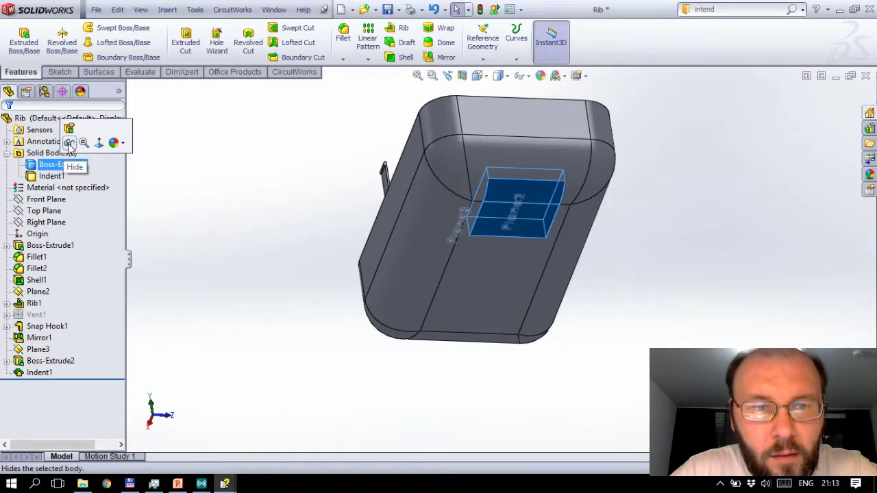
click(68, 142)
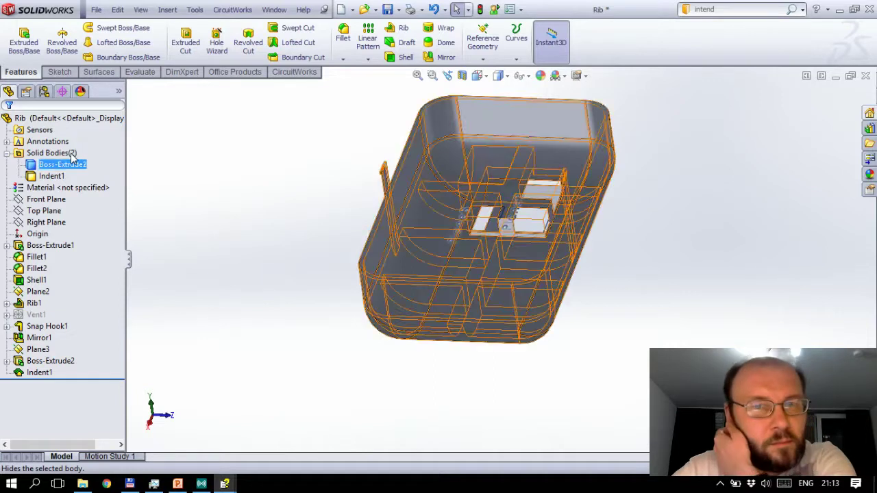
click(682, 251)
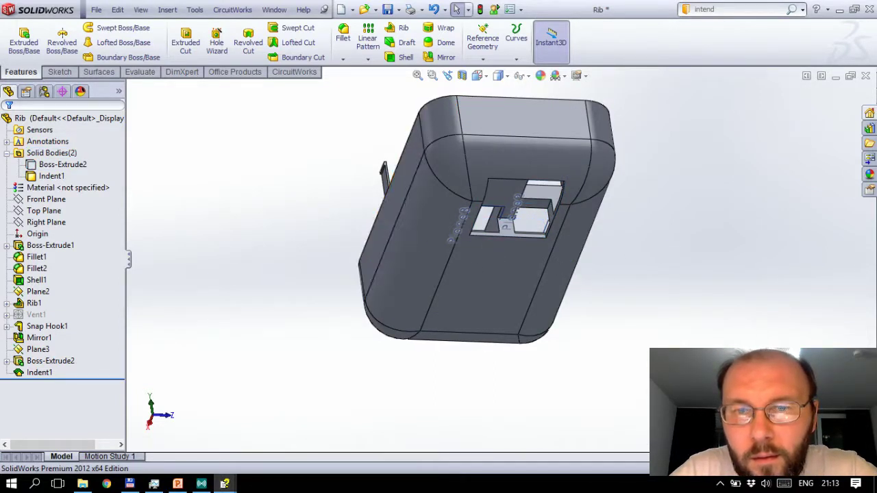
Step: Inspect the indent inside the open shell, then reopen Indent1 for editing
mouse_move(505, 226)
middle_down()
mouse_move(439, 212)
mouse_move(479, 226)
mouse_move(510, 223)
middle_up()
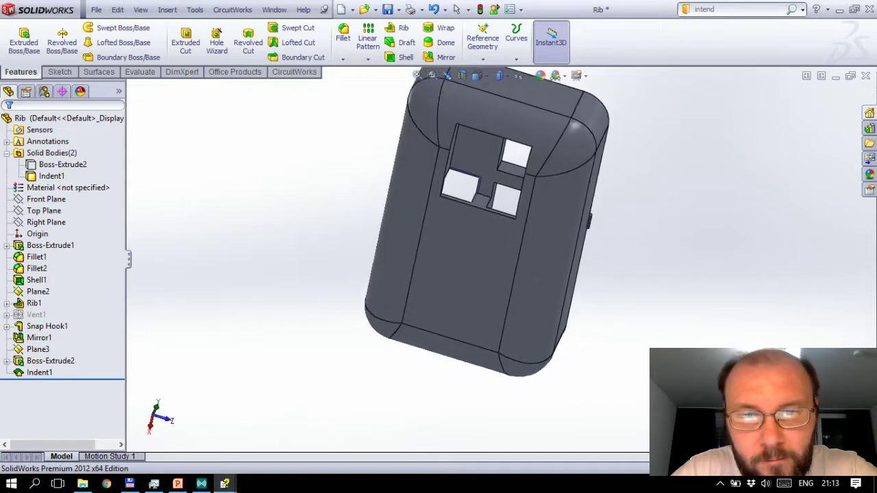
mouse_move(450, 186)
middle_down()
mouse_move(471, 262)
mouse_move(479, 205)
middle_up()
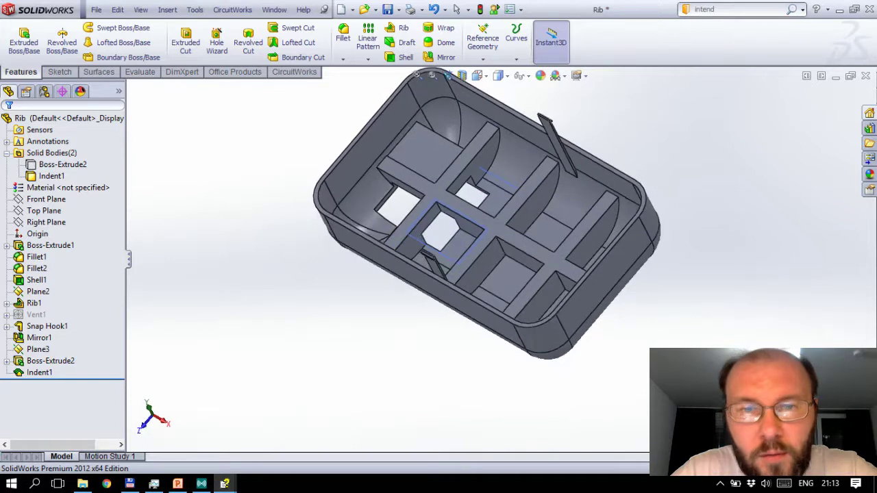
click(27, 376)
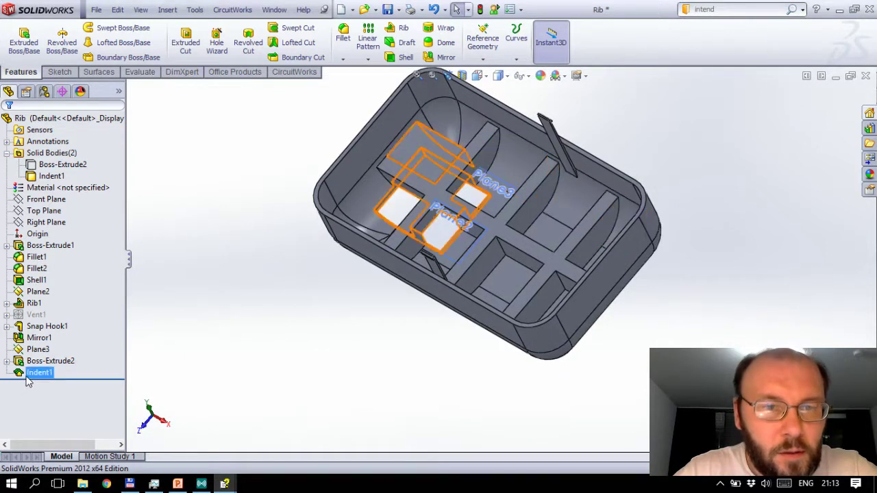
click(31, 374)
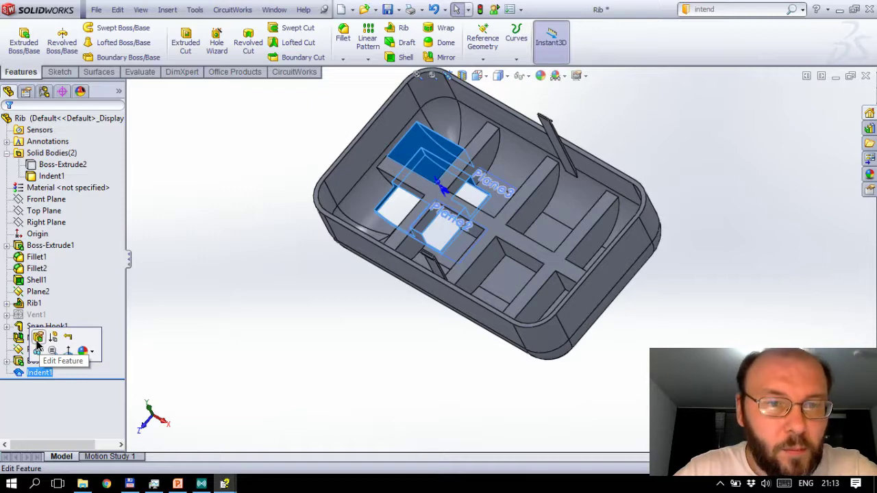
click(37, 339)
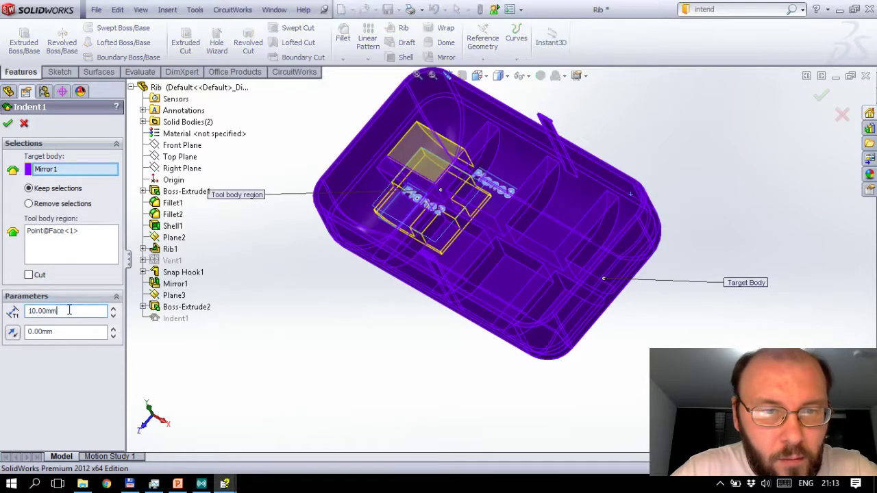
Step: Change Indent1 to 3 mm thickness and 2 mm clearance and accept the edit
drag(69, 311, 6, 312)
text(3)
click(81, 332)
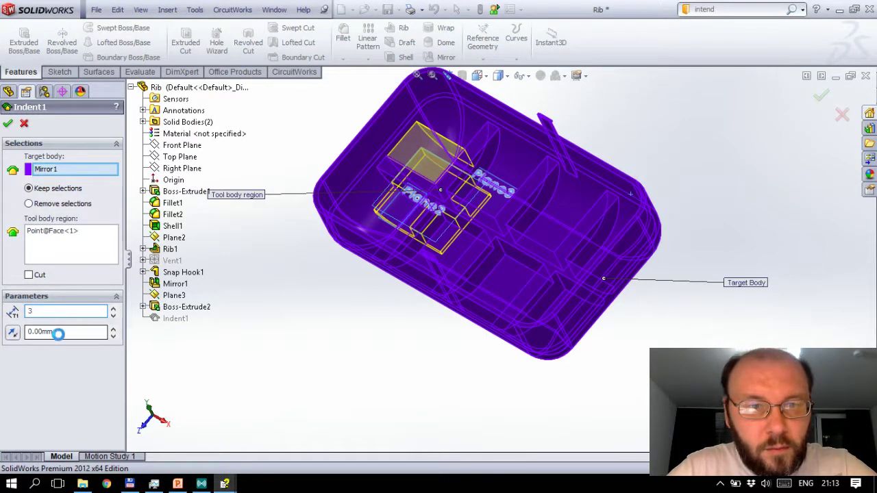
double_click(81, 331)
text(2)
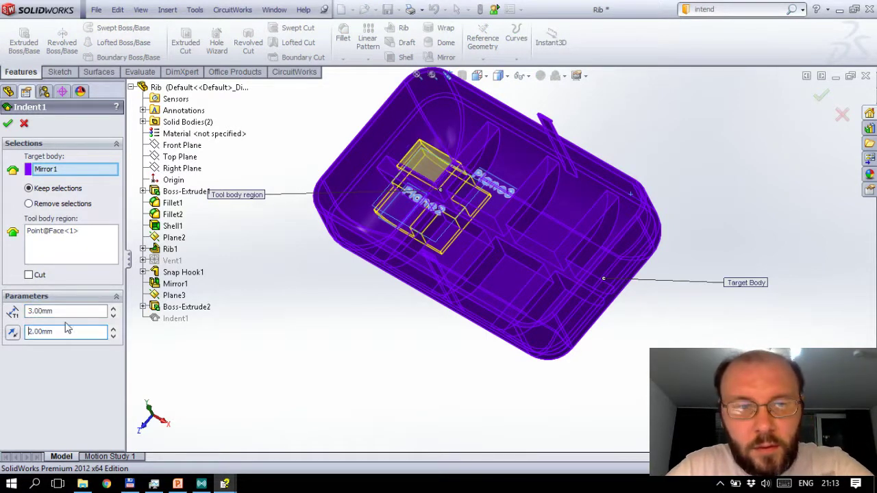
click(60, 246)
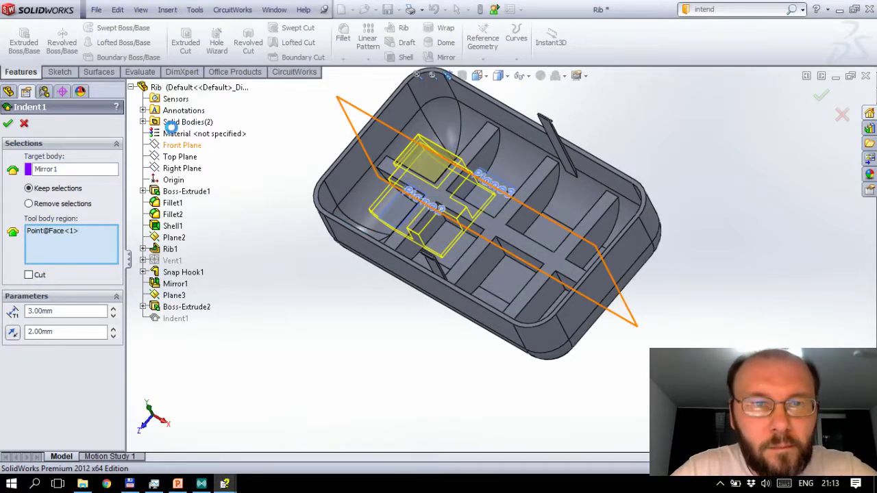
key(Return)
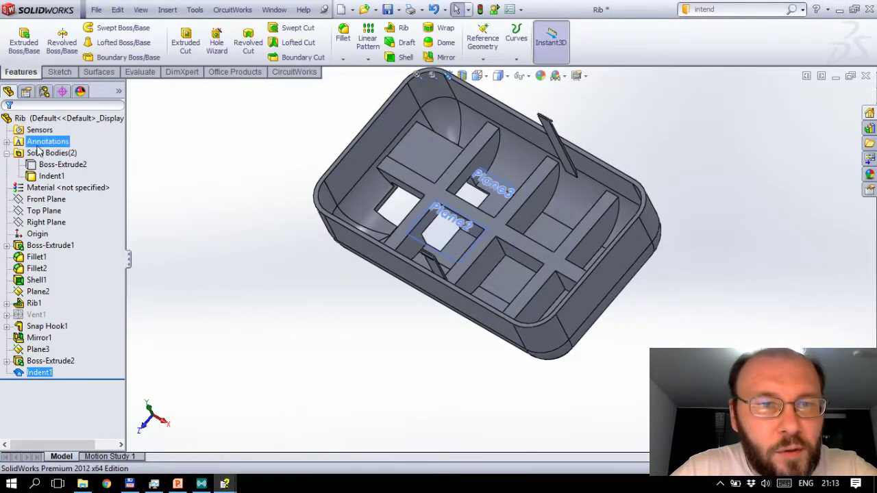
Step: Suppress Indent1 and reopen it for editing
click(62, 165)
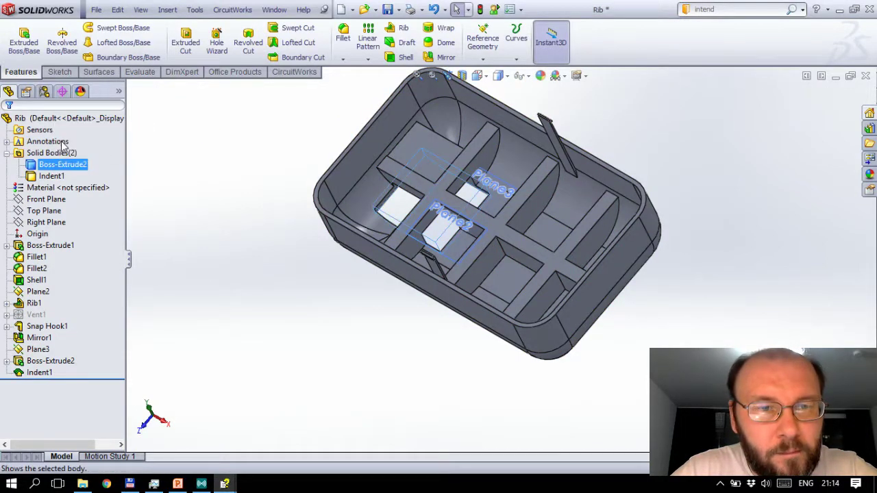
click(34, 372)
click(42, 349)
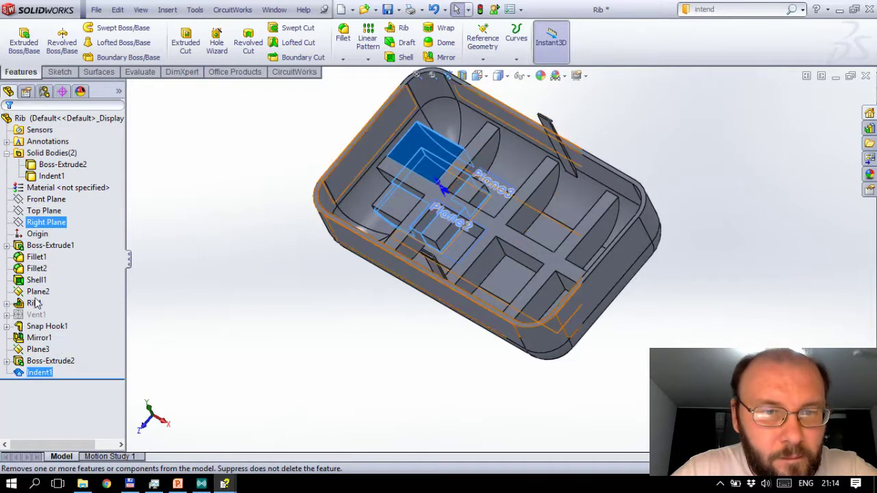
click(29, 374)
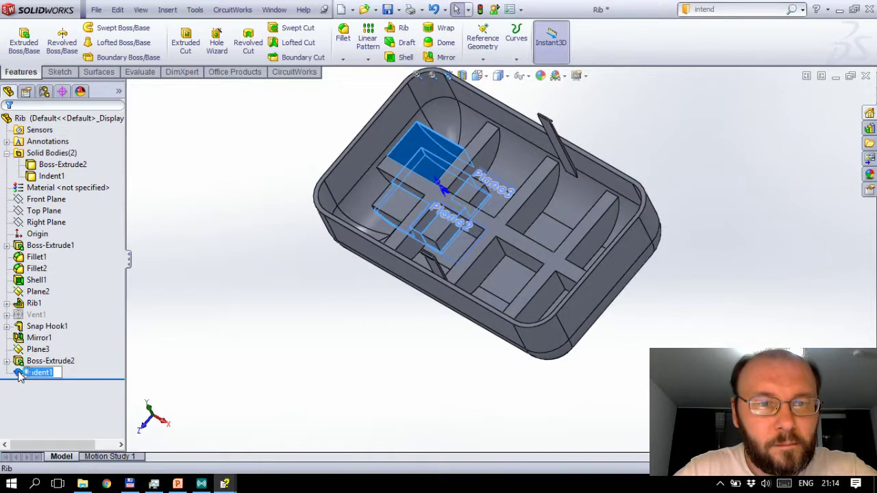
click(20, 376)
click(29, 337)
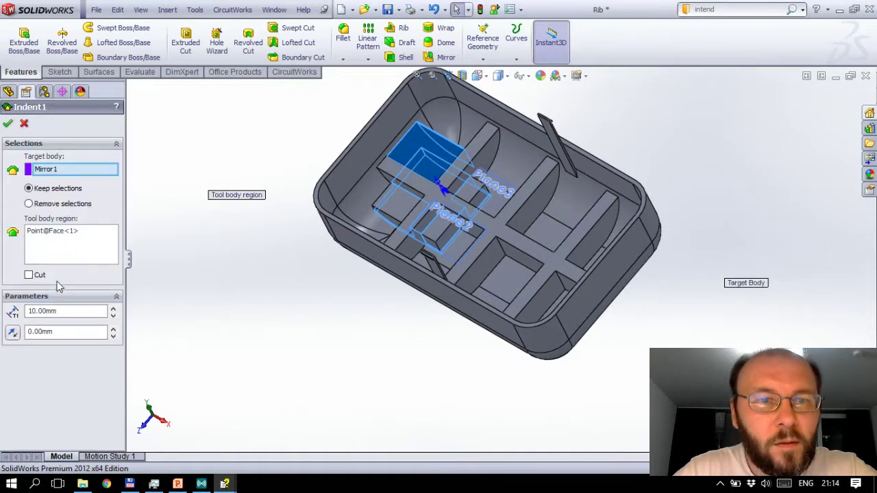
Step: Set the Indent1 thickness to 3 mm and clearance to 2 mm
click(66, 236)
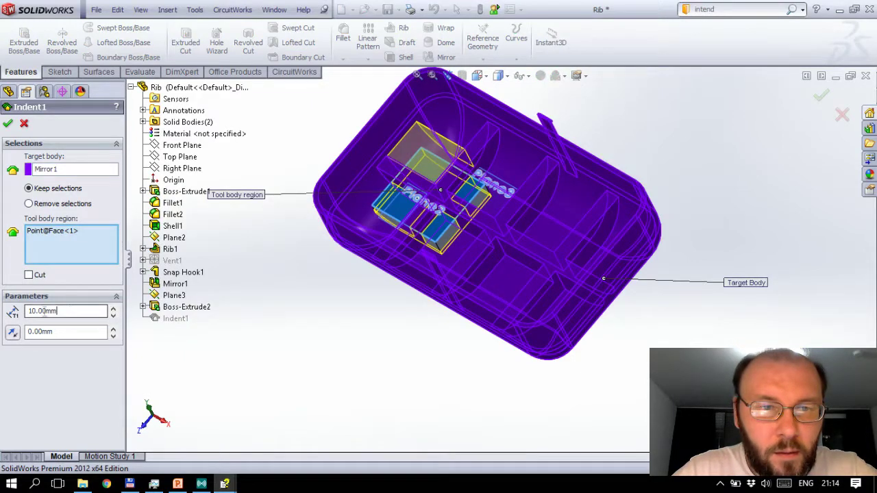
double_click(49, 310)
text(3)
key(Tab)
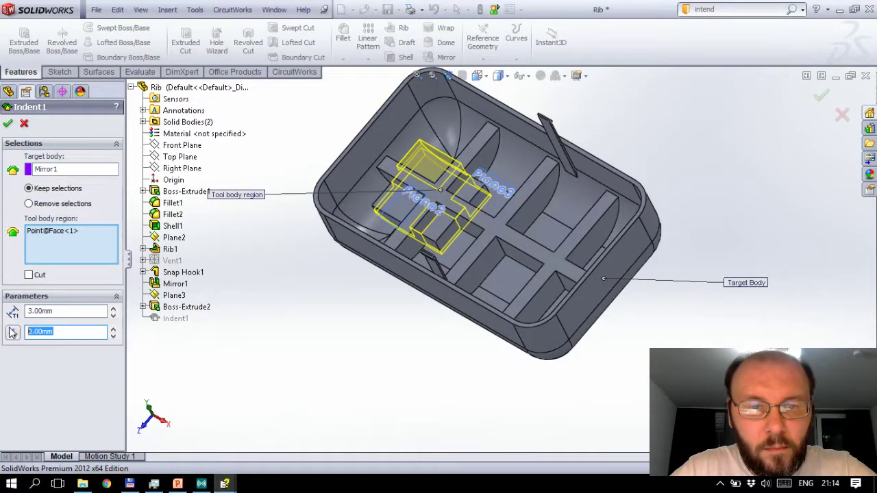
text(2)
Step: Clear the tool body region and reselect a point on the block as the region
click(61, 237)
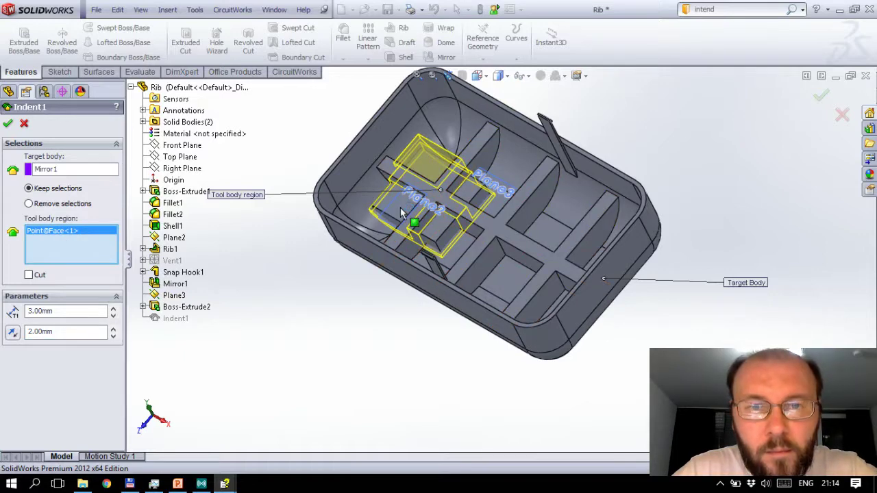
key(Delete)
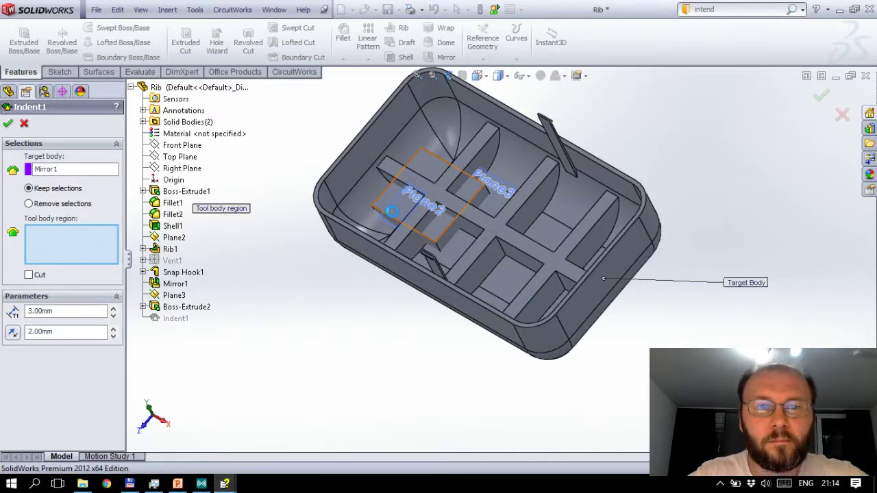
click(400, 202)
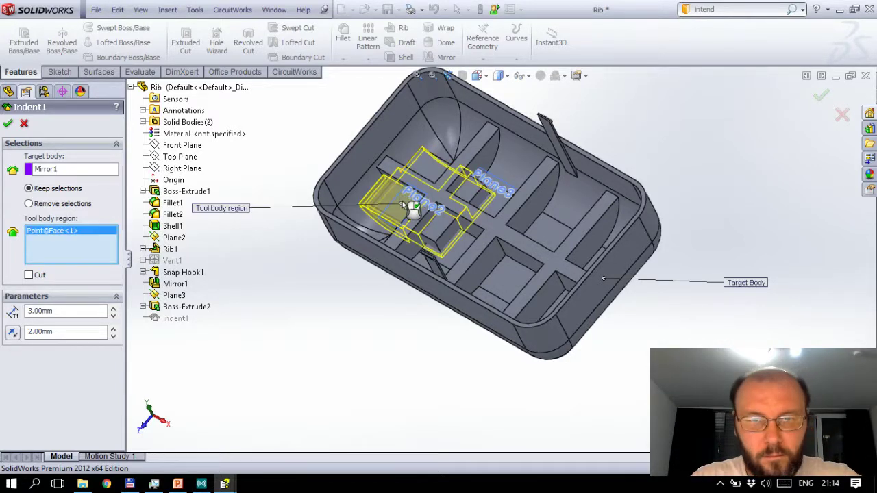
click(439, 180)
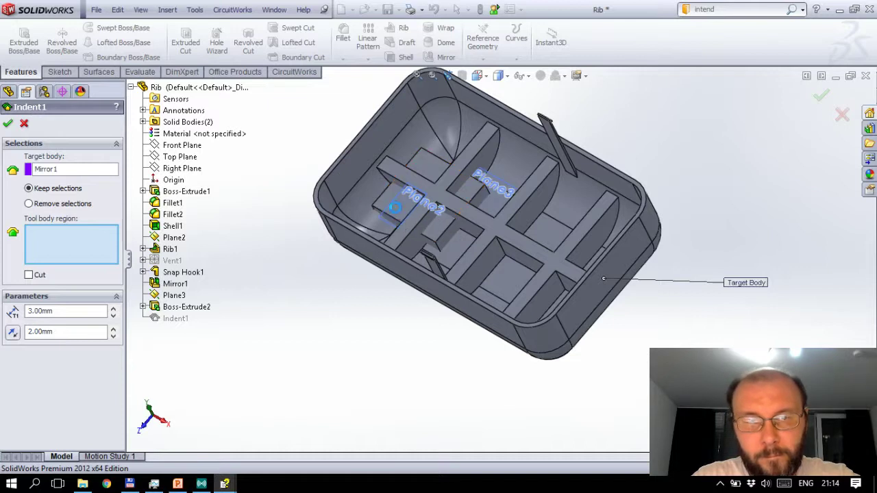
click(405, 207)
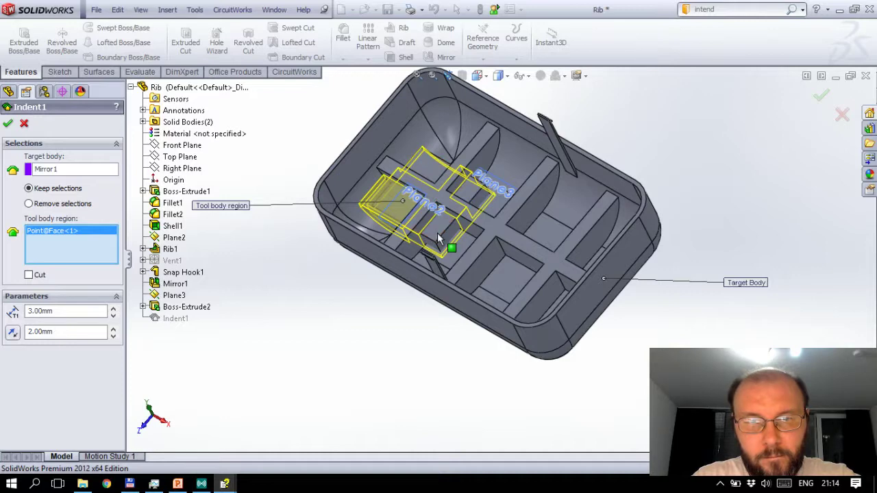
key(alt+Tab)
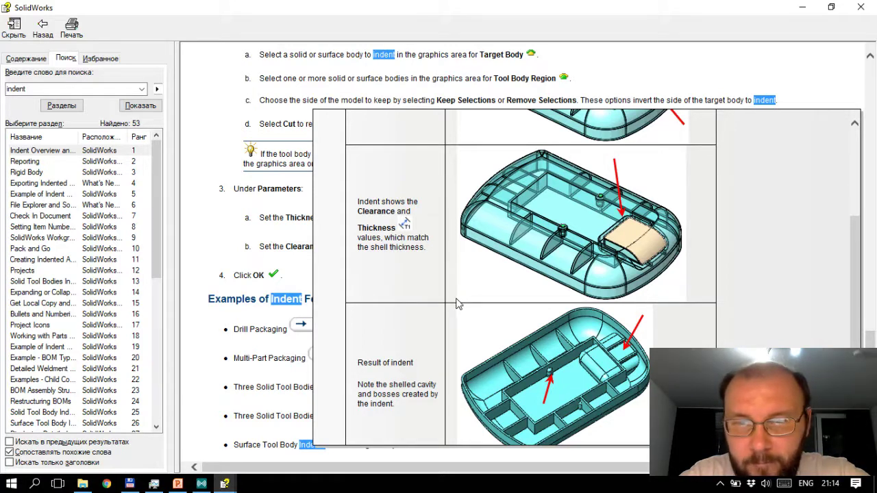
Step: Scroll through the Help Indent topic's creation steps and solid tool body example images
scroll(458, 304, up, 3)
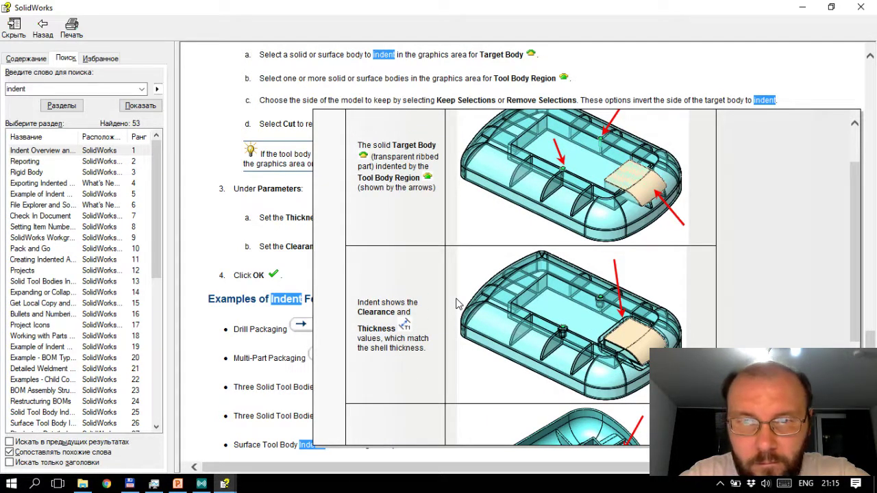
scroll(457, 304, down, 3)
scroll(458, 304, down, 1)
scroll(457, 305, up, 5)
scroll(458, 304, down, 3)
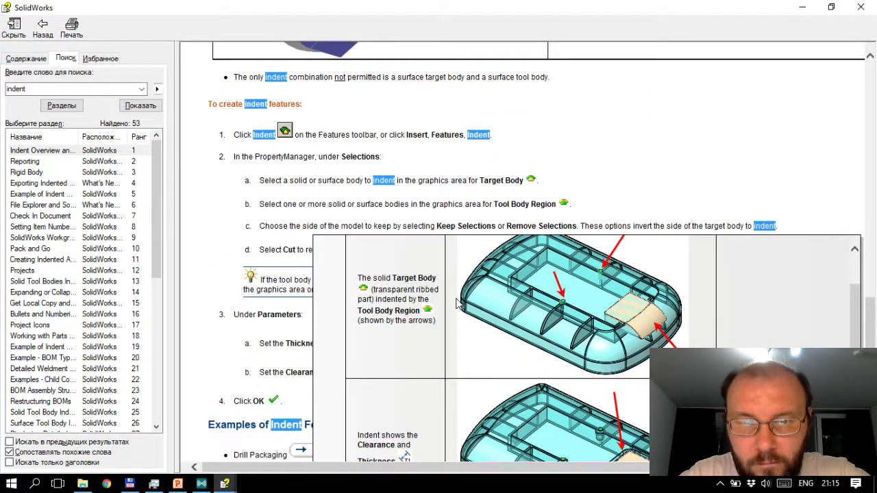
scroll(458, 304, down, 1)
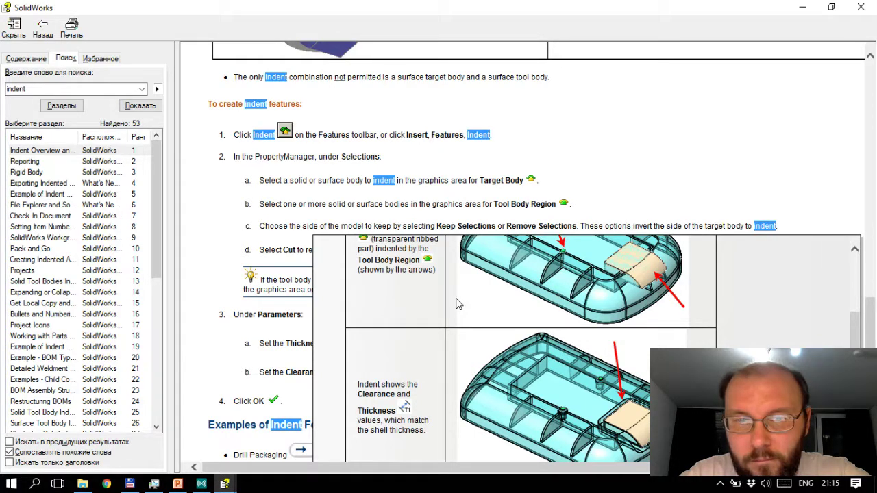
scroll(458, 304, up, 1)
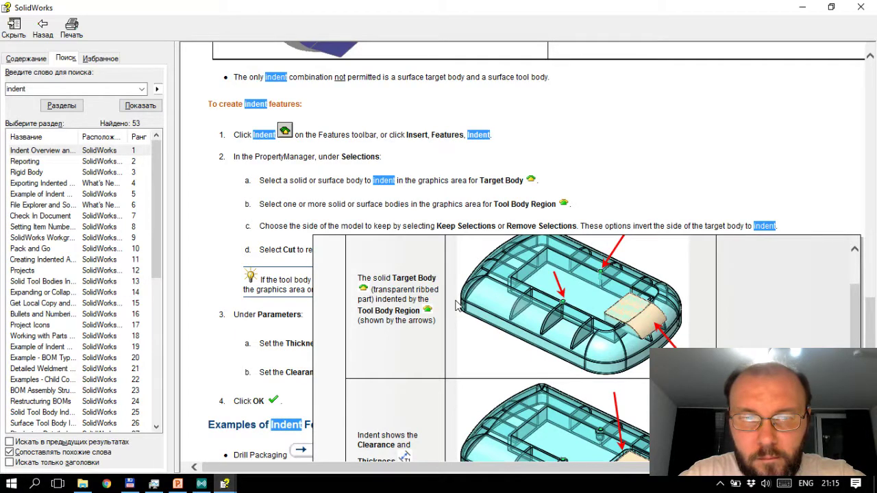
scroll(457, 306, down, 2)
scroll(457, 305, down, 2)
scroll(458, 306, up, 3)
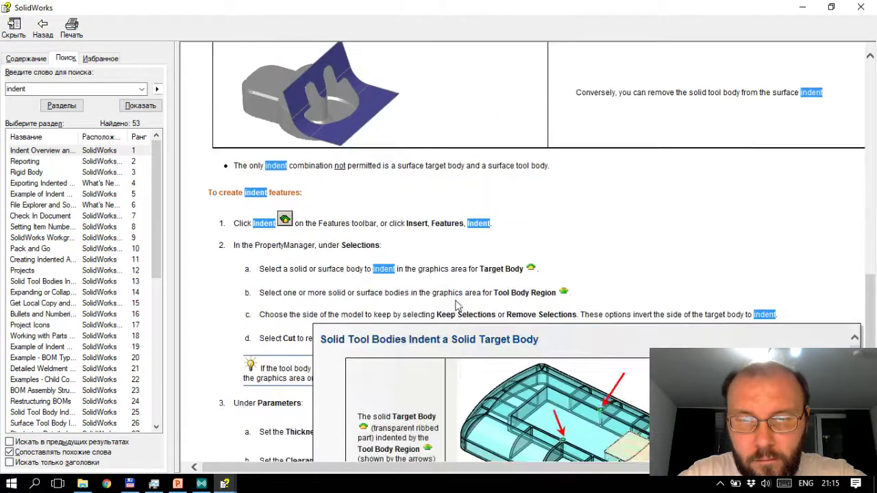
scroll(457, 306, up, 3)
scroll(457, 306, down, 3)
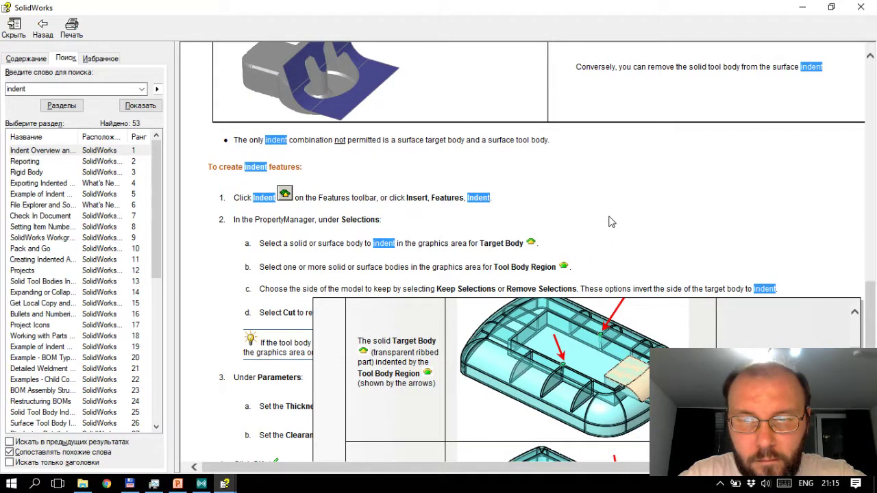
Step: Return to SolidWorks and orbit the part to show its closed underside
key(alt+Tab)
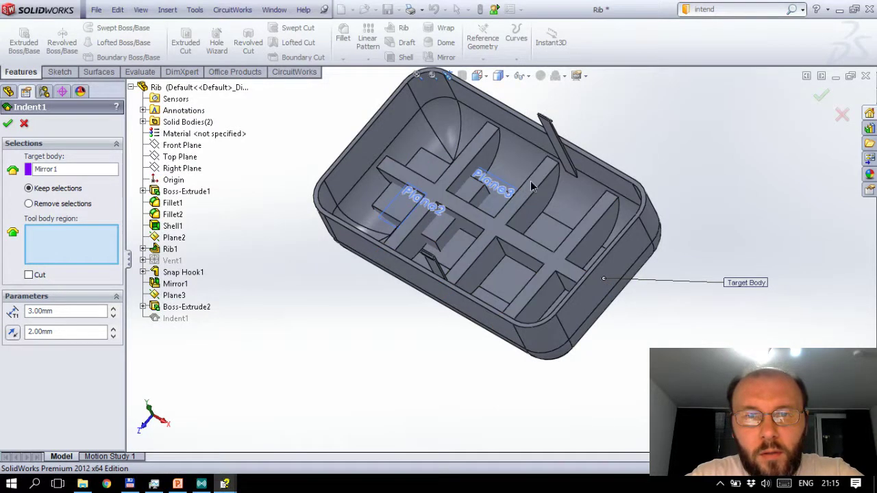
middle_drag(589, 159, 480, 288)
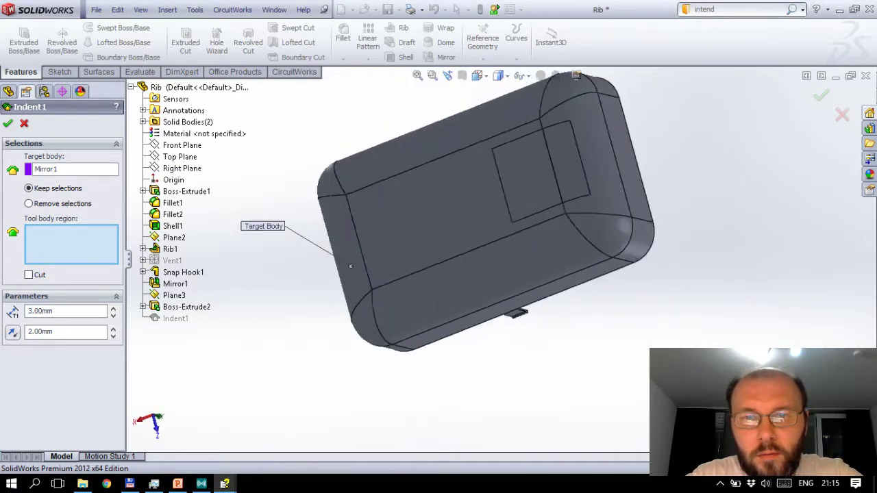
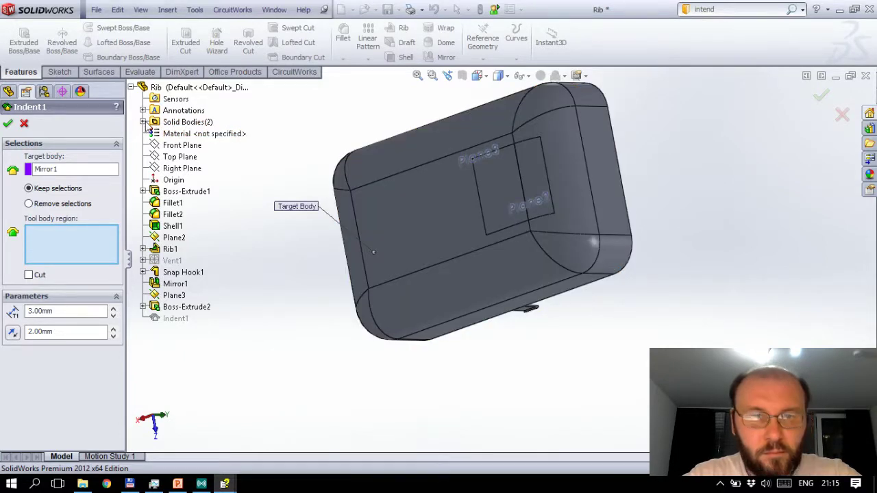
Step: Indent the Mirror1 case body with the small Boss-Extrude2 block at 3 mm thickness and 2 mm clearance
click(143, 123)
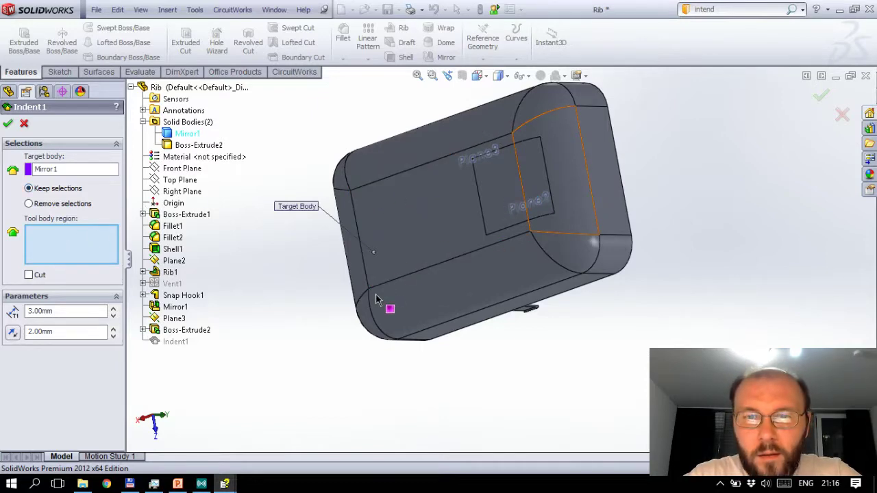
middle_drag(376, 300, 417, 74)
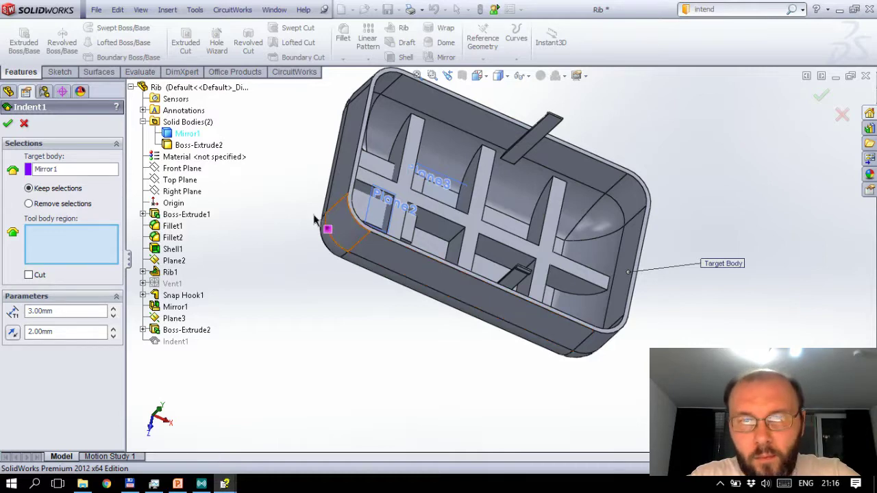
middle_drag(289, 219, 327, 236)
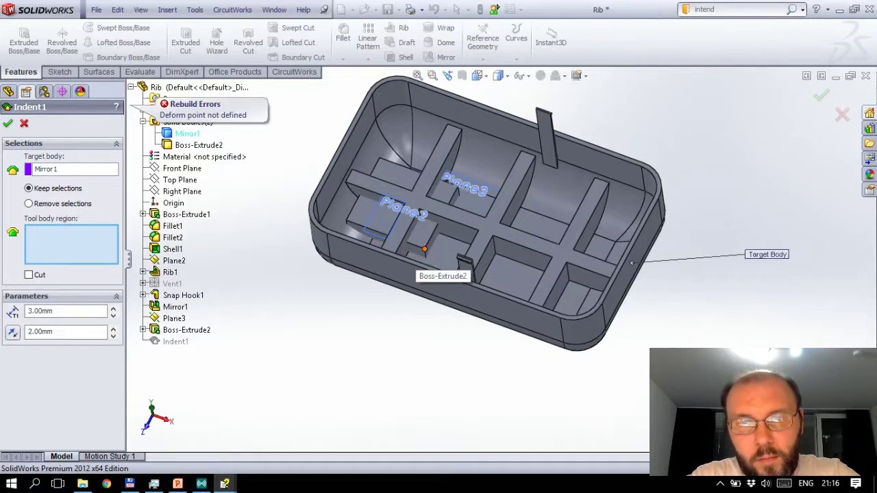
click(438, 238)
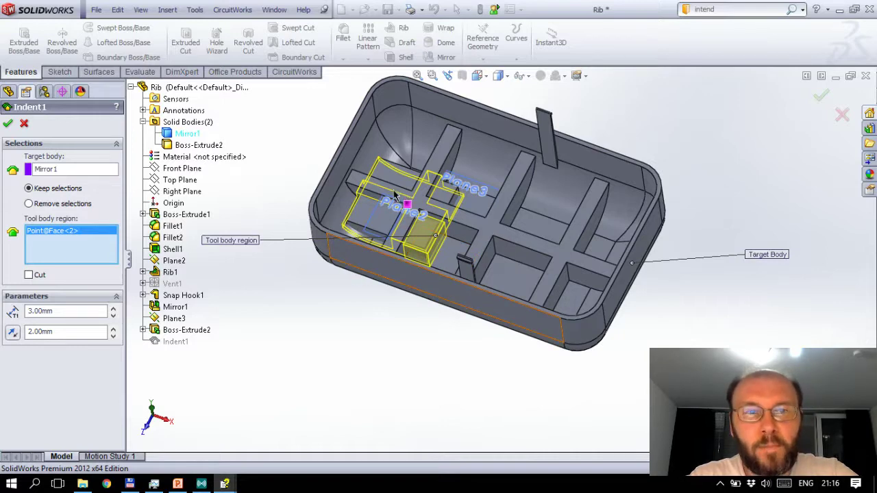
middle_drag(395, 195, 410, 228)
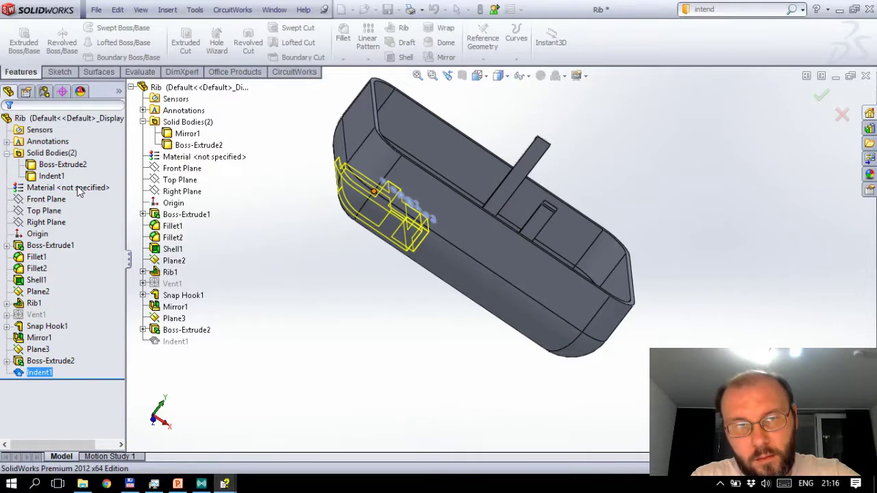
Step: Open Boss-Extrude2's Sketch6 for editing, rolling back the later features
click(185, 295)
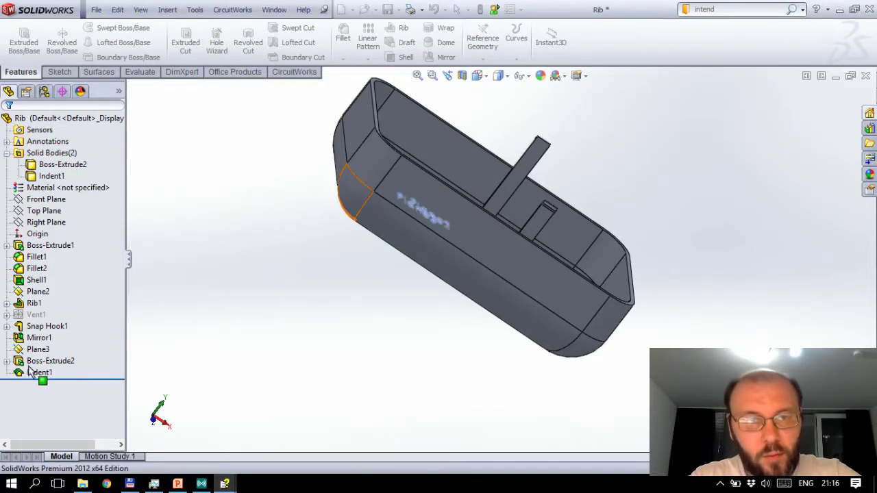
click(6, 362)
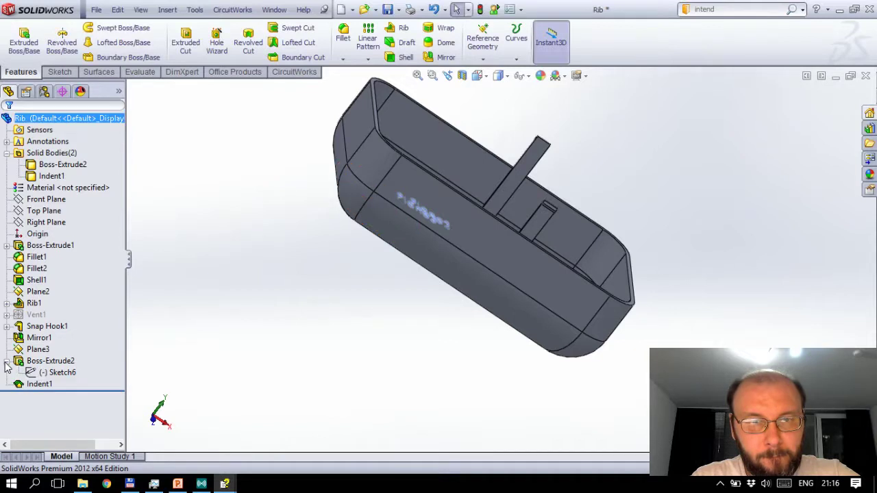
click(55, 373)
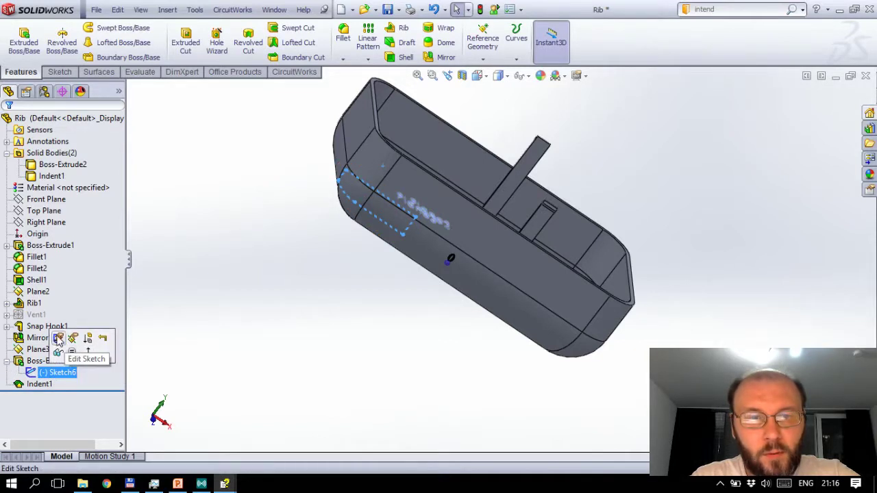
click(58, 338)
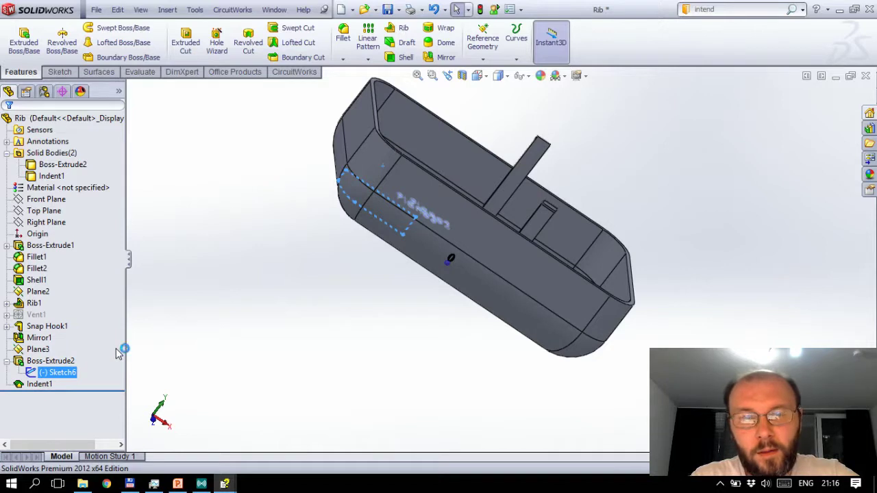
click(123, 350)
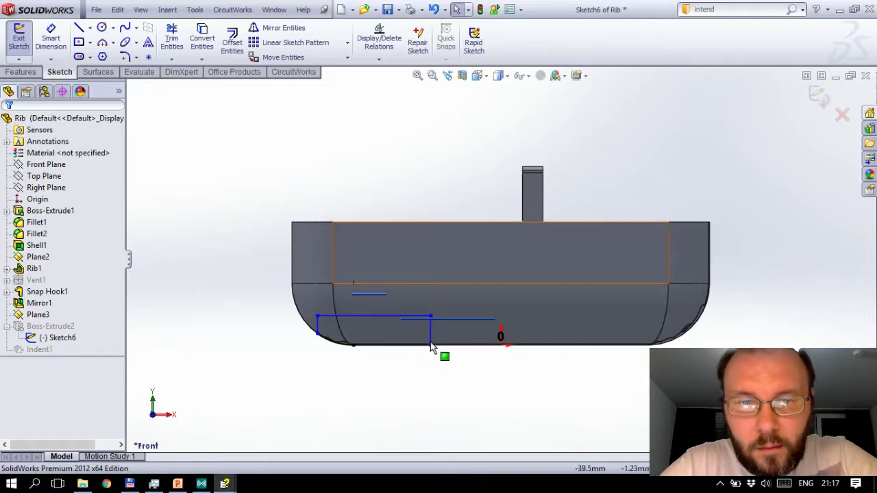
Step: Add a Smart Dimension to Sketch6 and zoom in on the case's curved bottom corner
scroll(421, 346, down, 2)
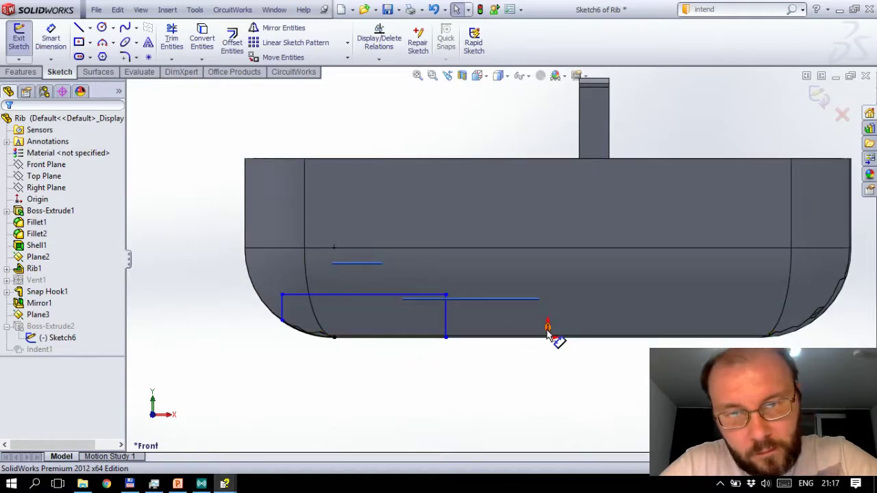
click(548, 333)
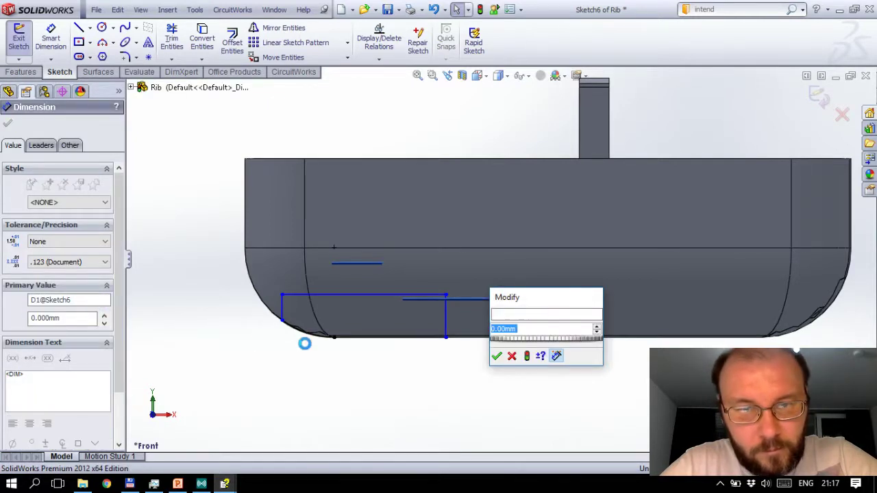
click(495, 354)
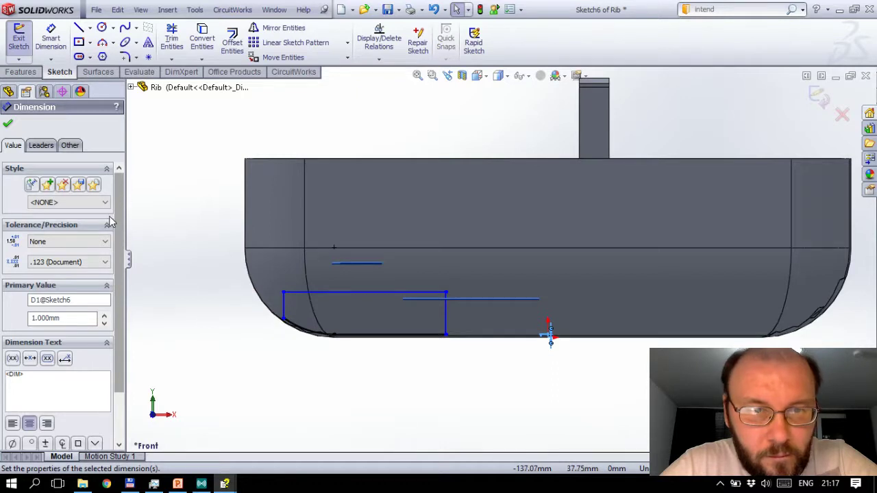
scroll(122, 198, down, 3)
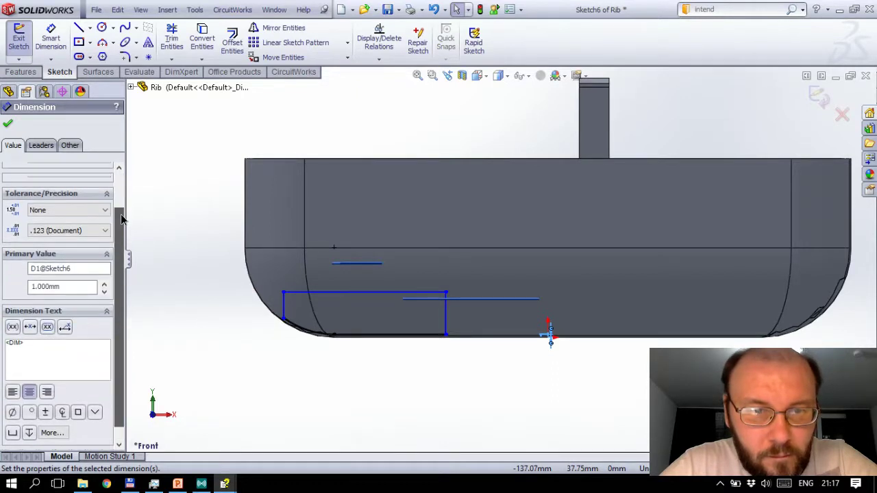
scroll(120, 213, up, 2)
click(7, 124)
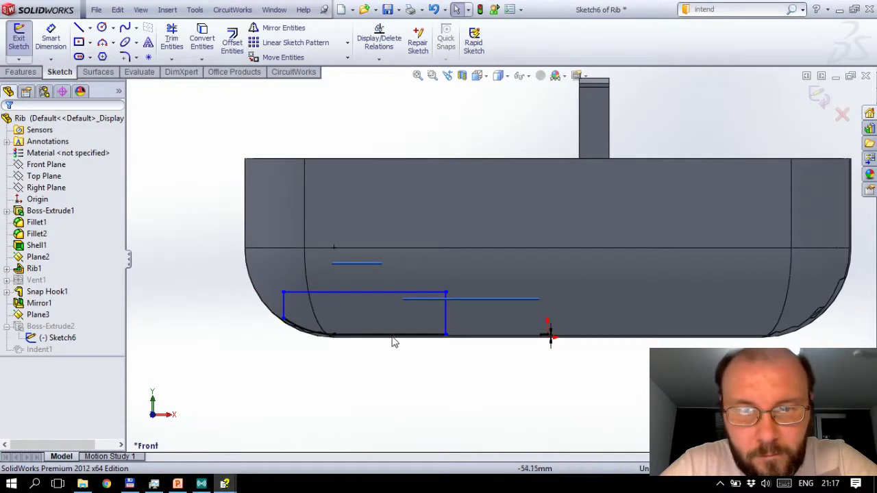
scroll(398, 342, down, 1)
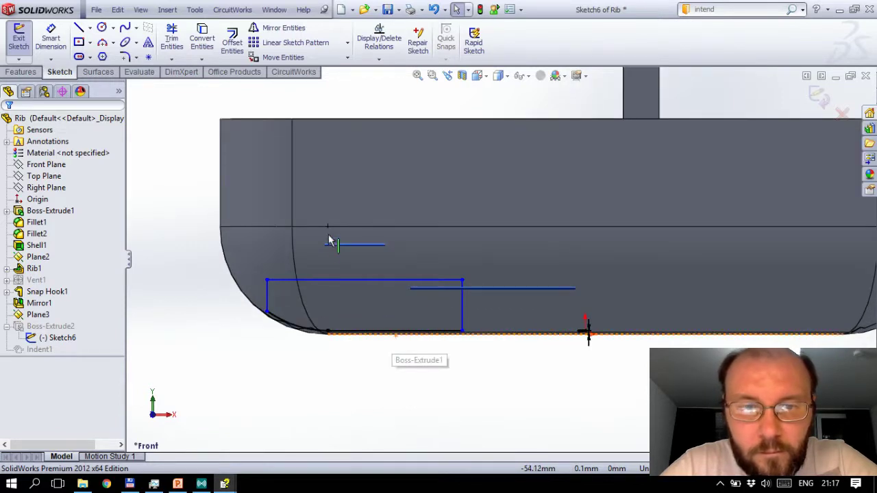
scroll(323, 331, down, 1)
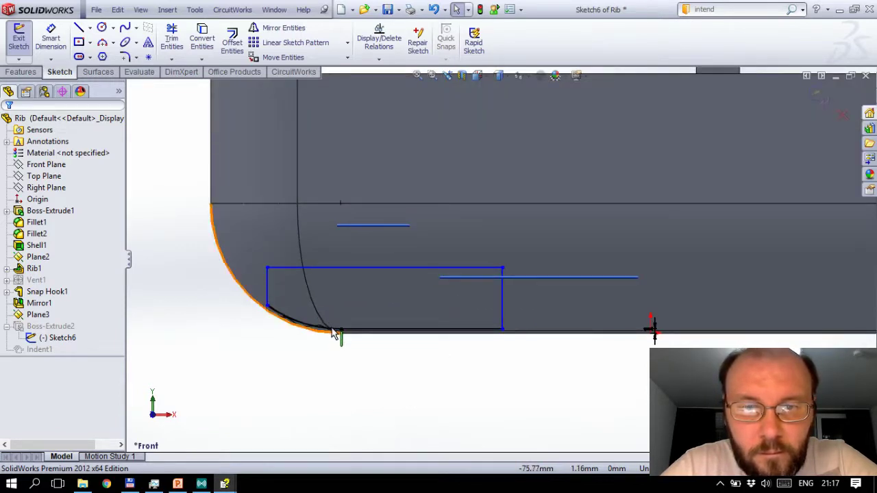
scroll(333, 334, down, 1)
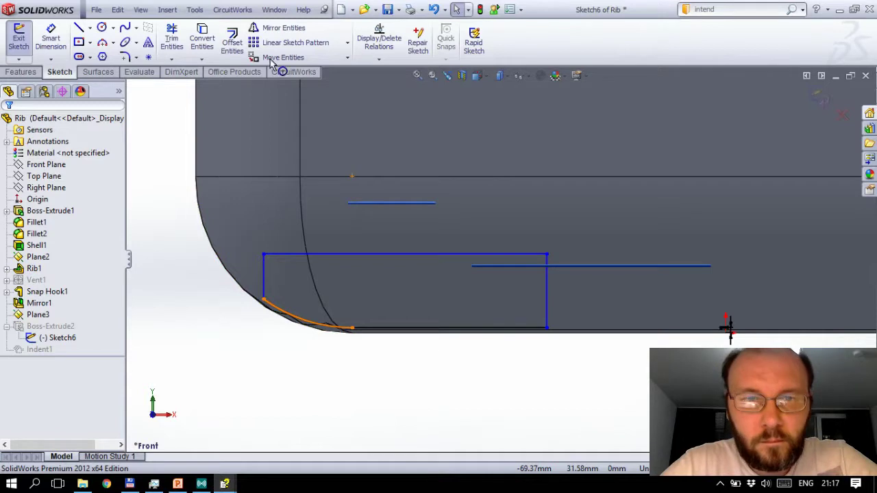
Step: Offset the curved bottom-left edge and the straight bottom edge 1 mm outward into the sketch
click(241, 58)
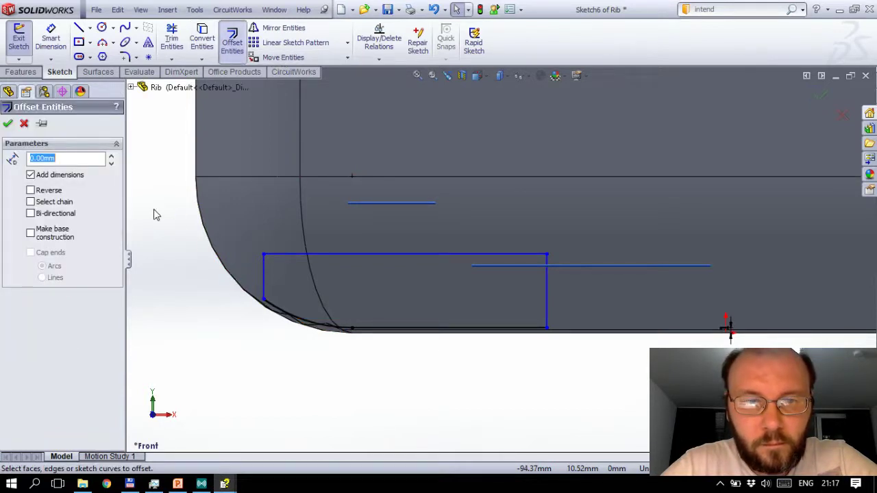
text(1)
key(Return)
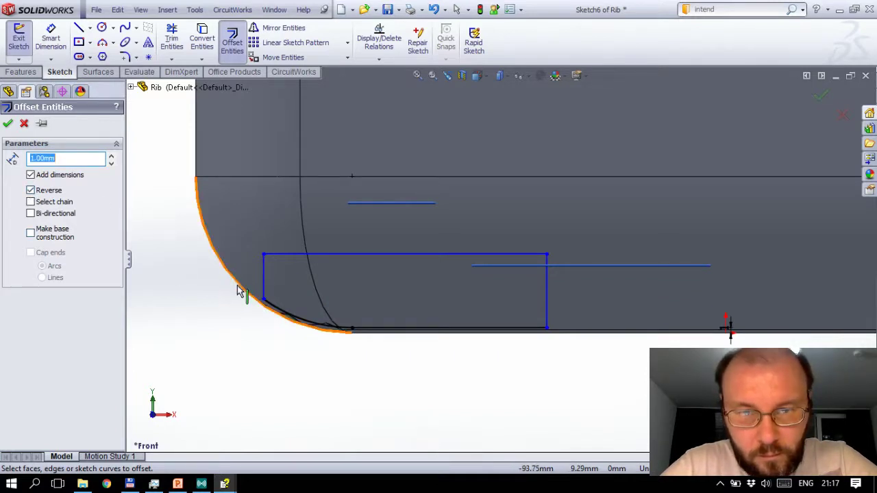
click(238, 290)
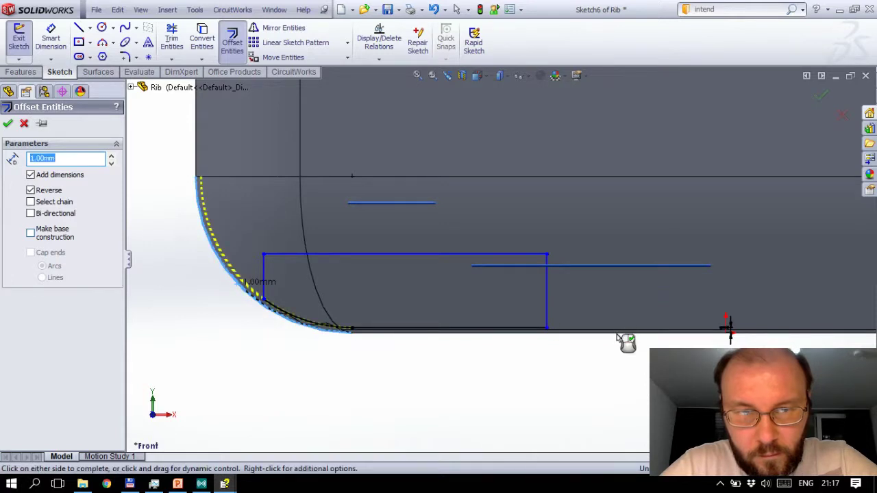
click(31, 191)
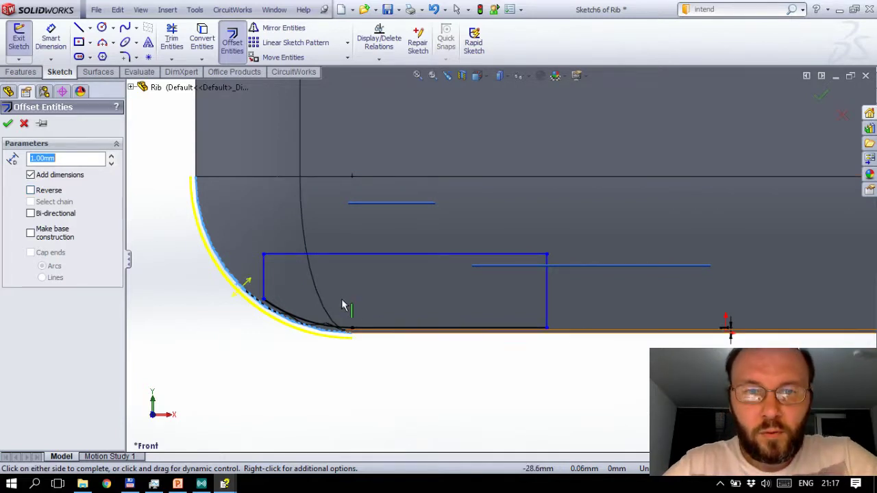
click(310, 414)
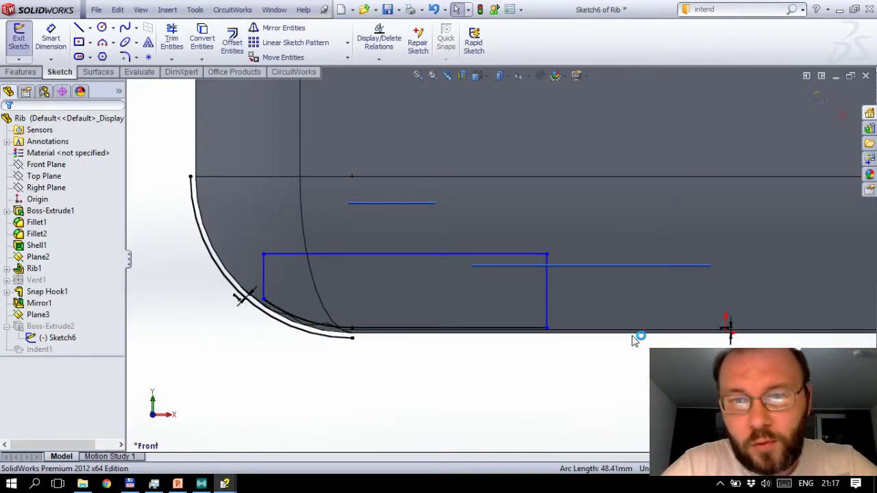
click(230, 41)
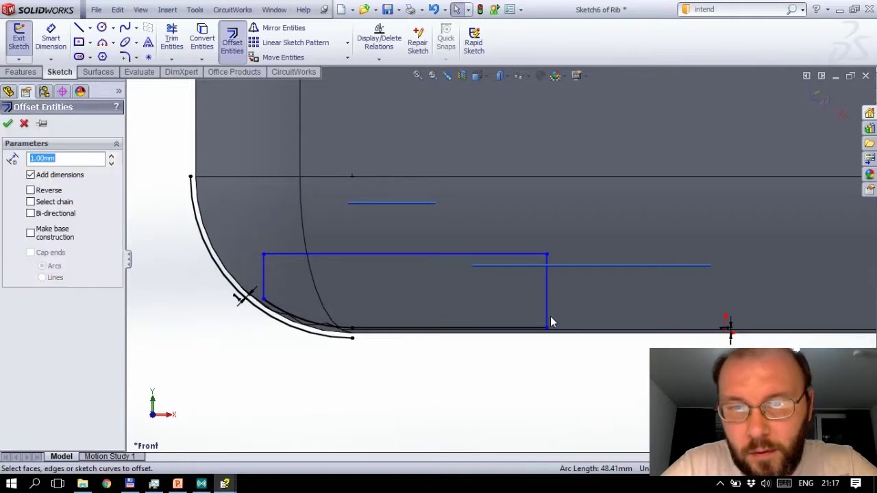
click(600, 339)
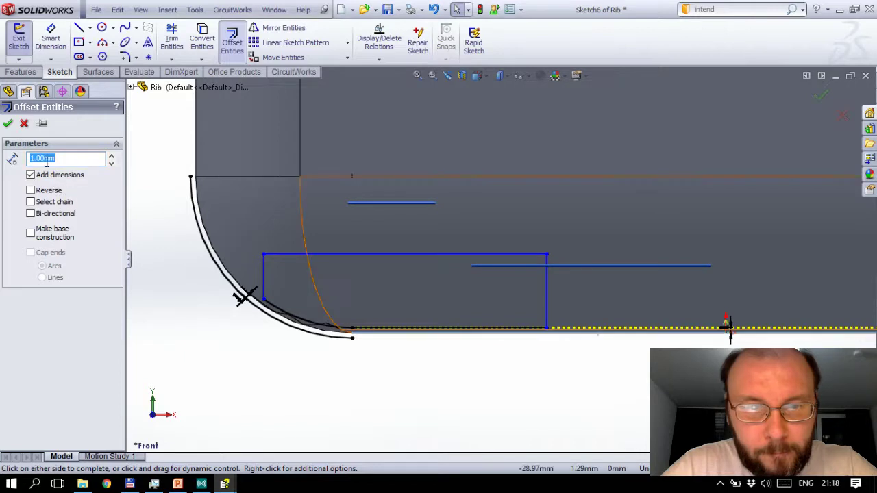
click(30, 190)
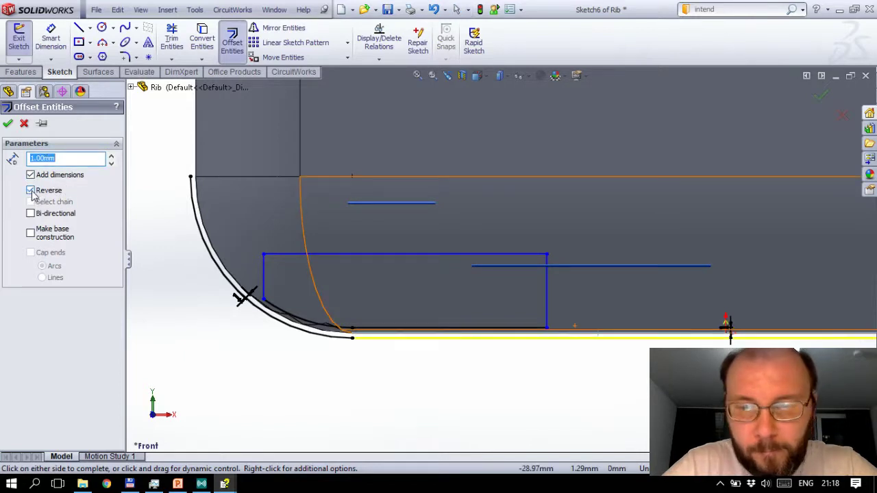
key(Return)
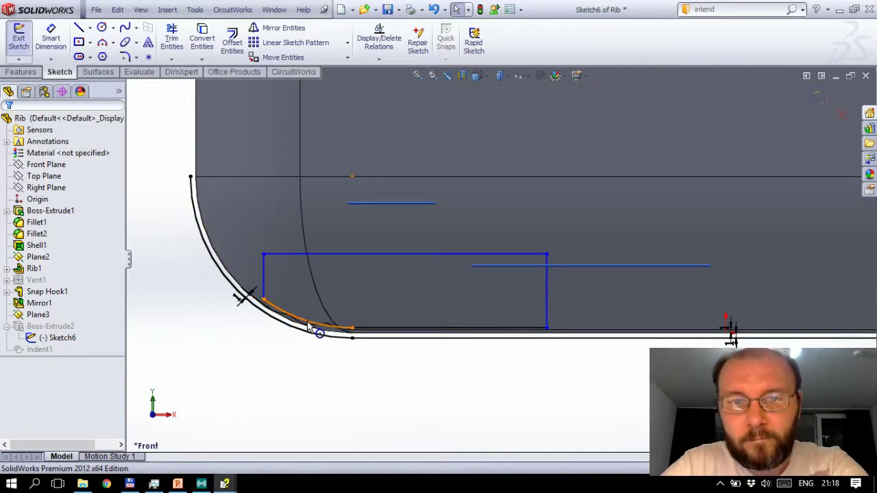
Step: Remove the short arc and the bottom sketch line from the profile
click(382, 333)
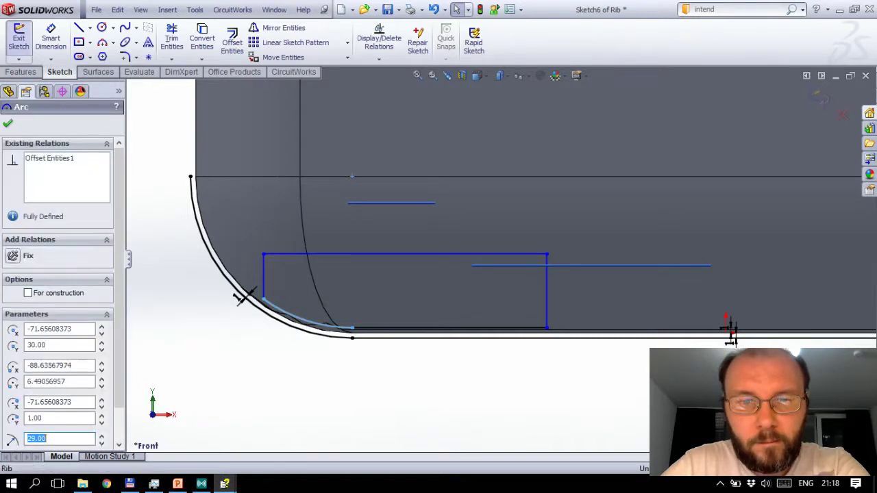
key(Escape)
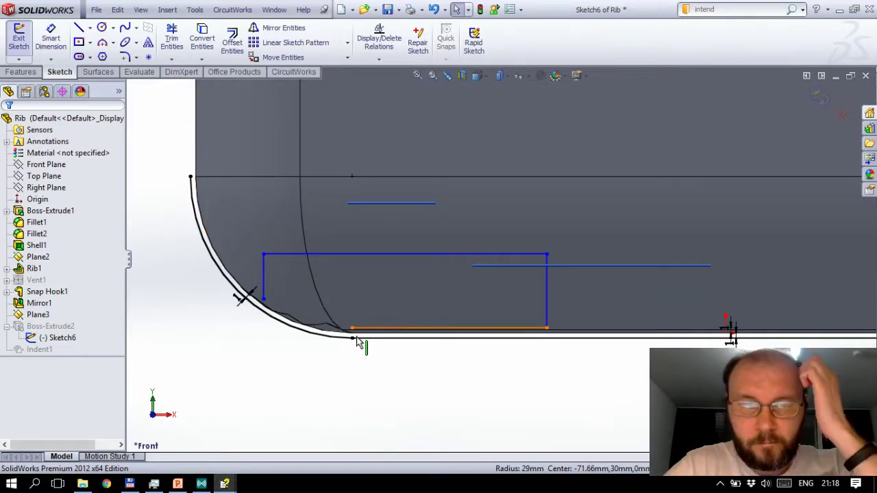
click(420, 310)
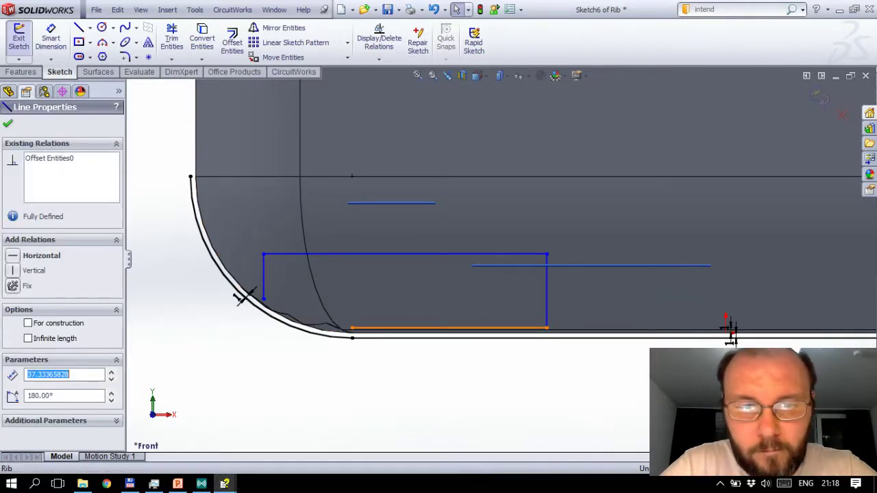
key(Escape)
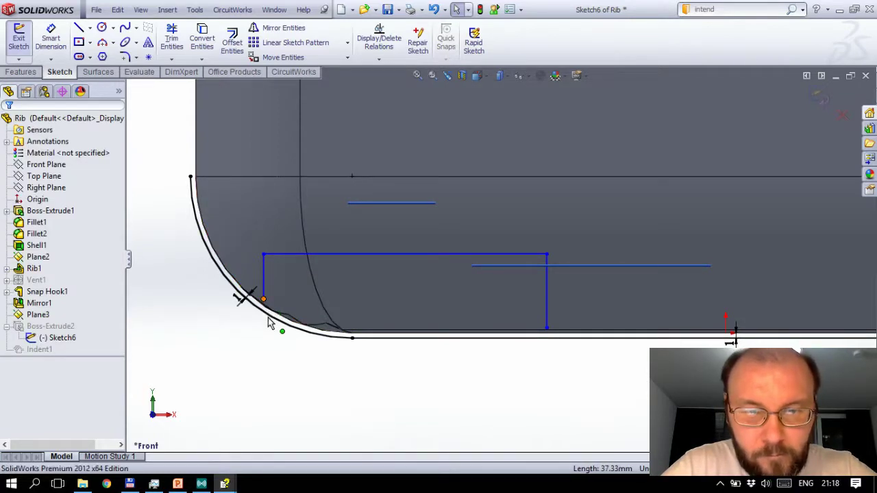
Step: Make the rectangle corners coincident with the arc and bottom line, then trim the excess bottom line
click(268, 317)
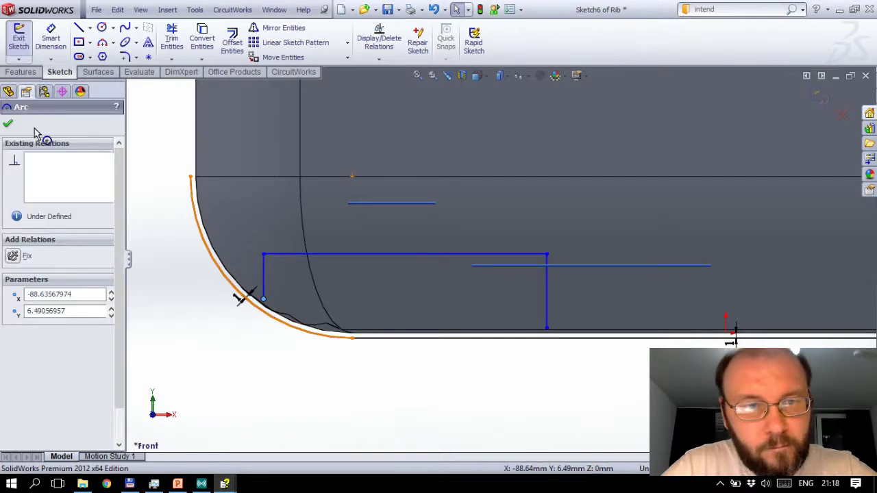
ctrl+click(240, 298)
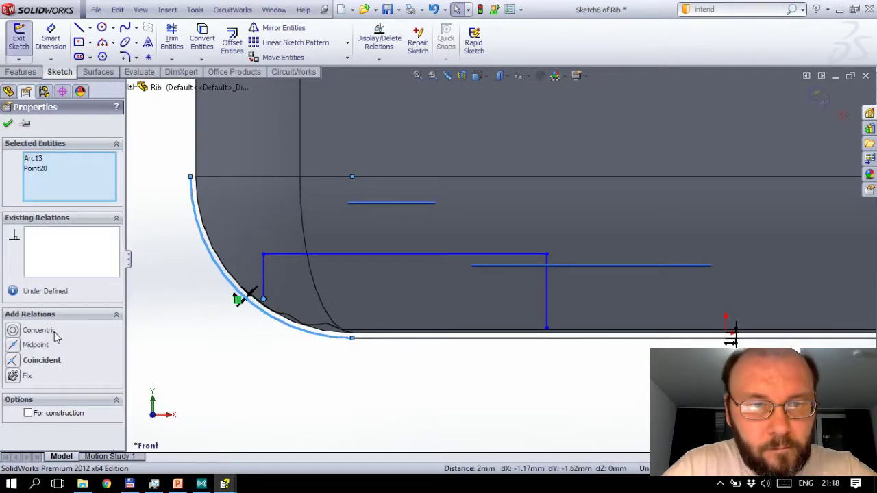
click(13, 361)
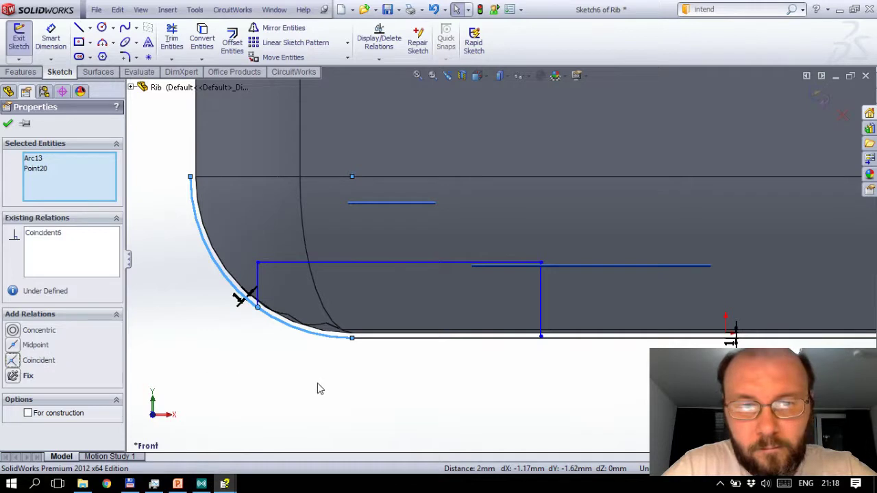
click(541, 337)
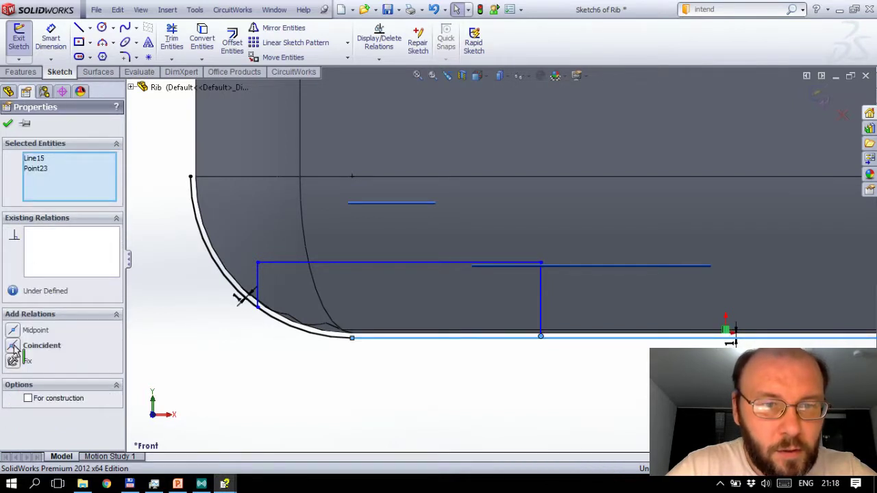
click(14, 346)
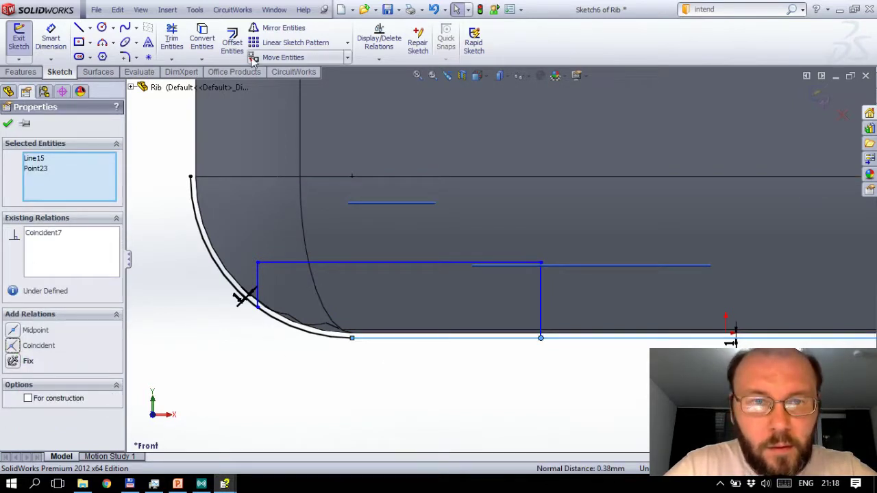
click(171, 37)
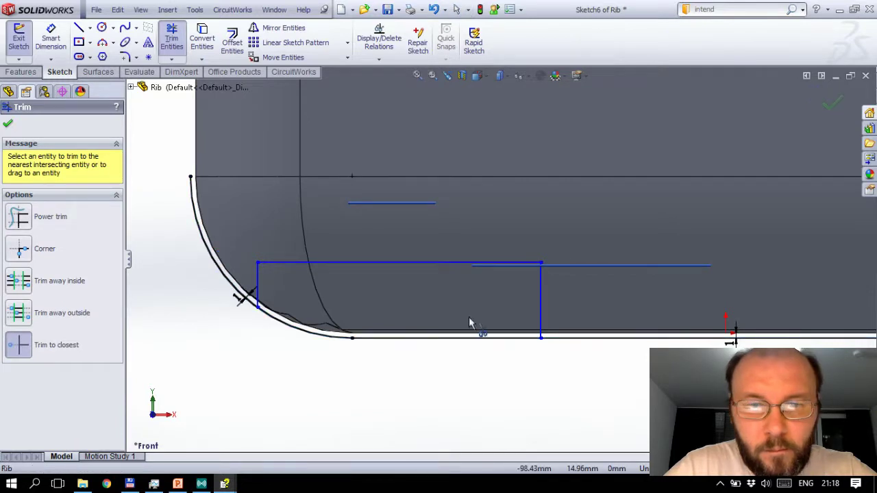
click(613, 339)
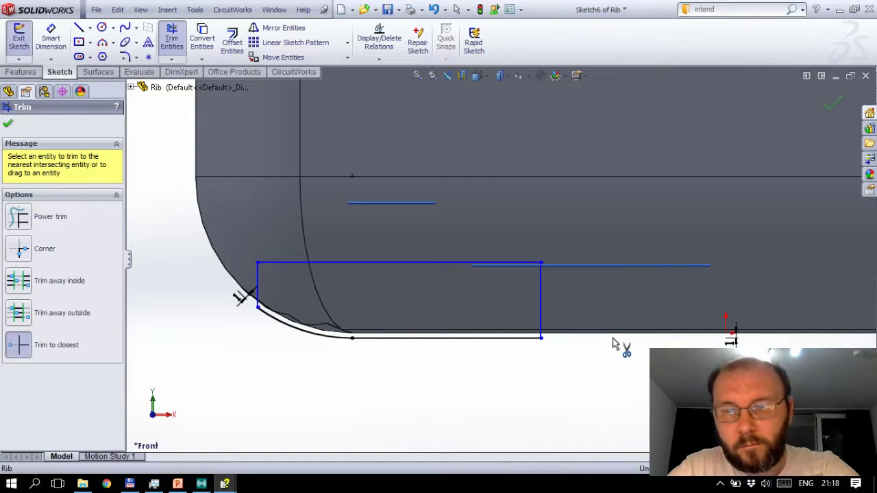
Step: Exit the sketch and reopen Indent1, replacing its tool body region with the reshaped block
click(19, 43)
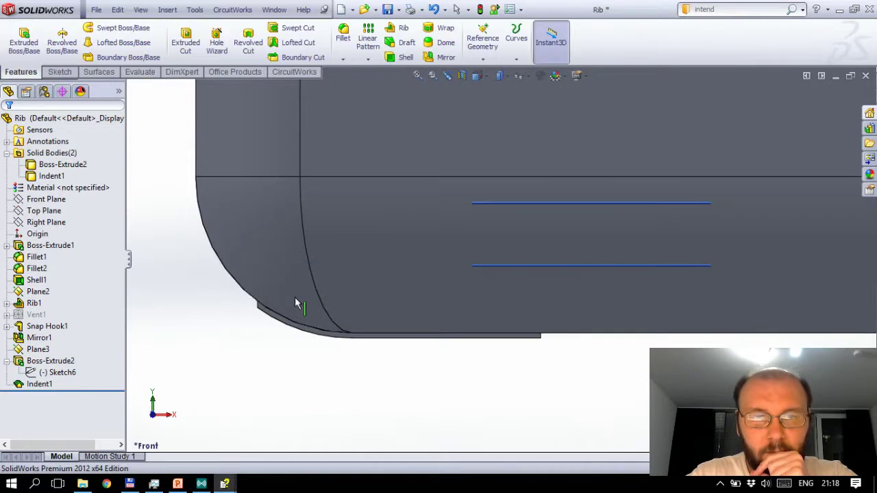
key(ctrl+7)
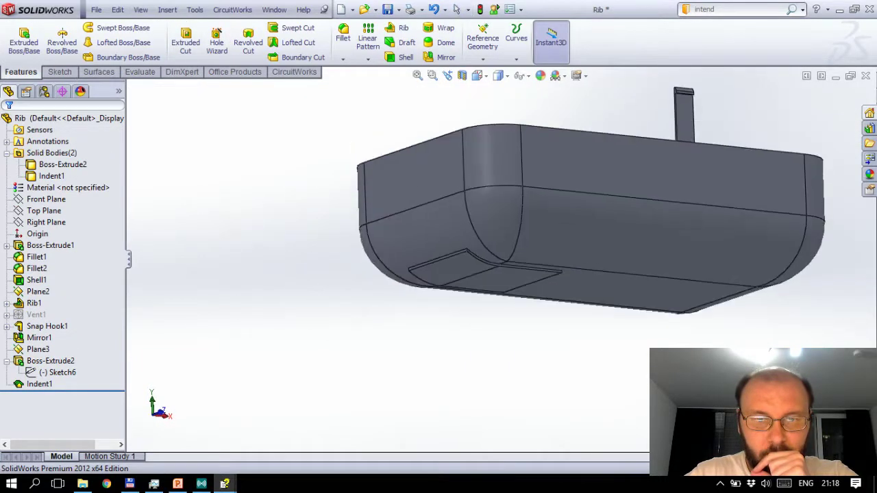
click(41, 385)
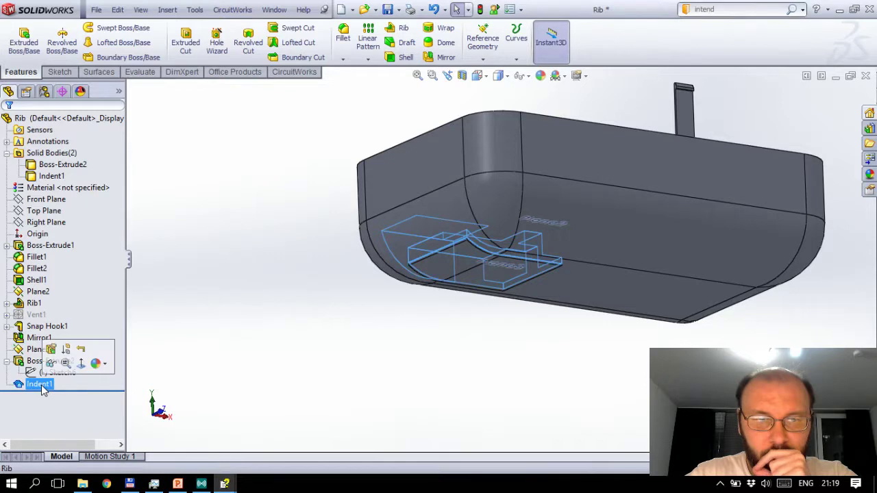
click(51, 350)
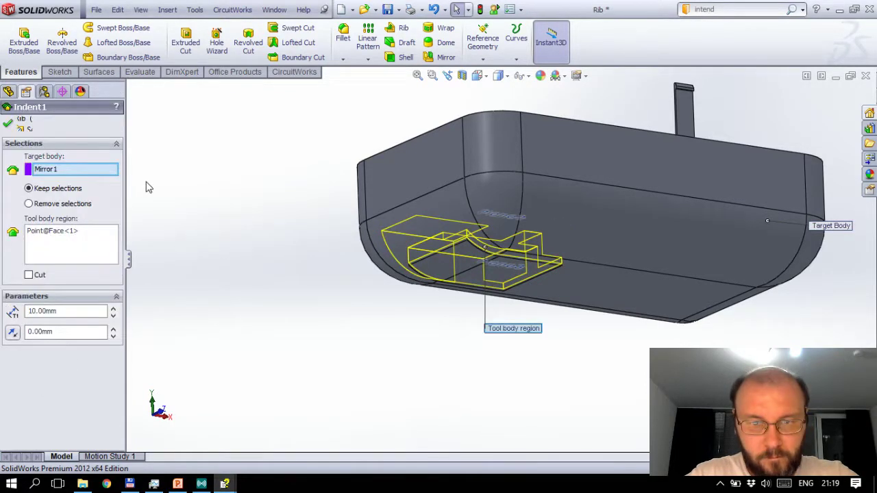
click(57, 238)
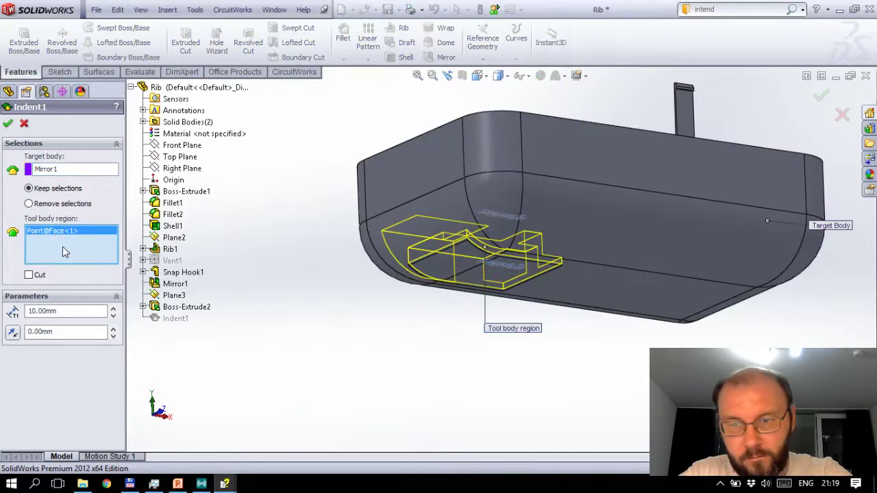
key(Delete)
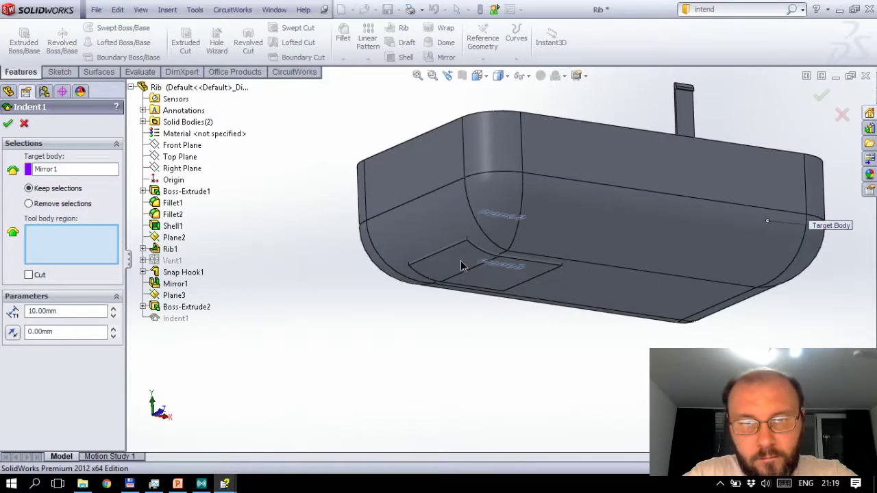
click(459, 259)
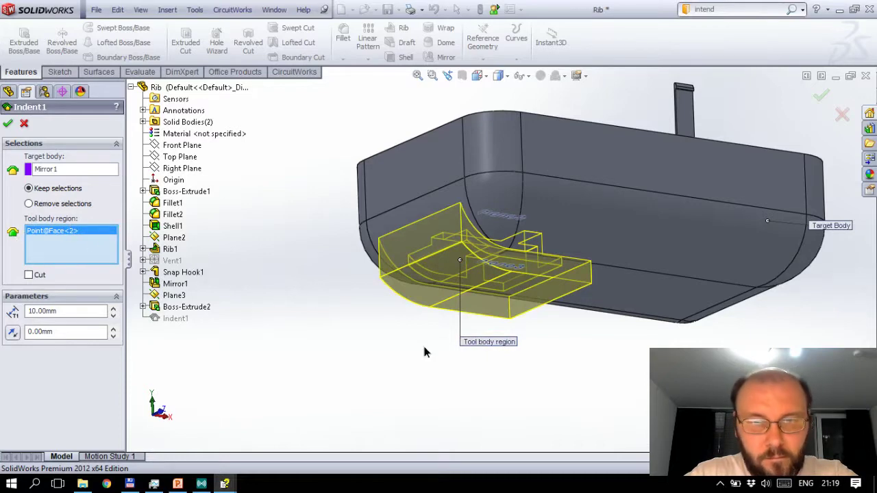
Step: Set Indent1 to 2 mm thickness, Remove selections, and 1 mm clearance
middle_drag(424, 347, 383, 353)
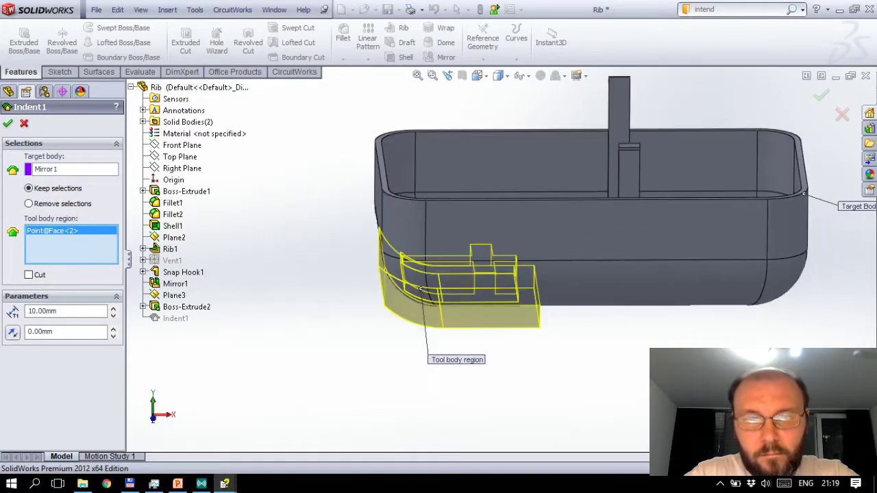
mouse_move(420, 288)
middle_down()
mouse_move(422, 277)
mouse_move(425, 322)
middle_up()
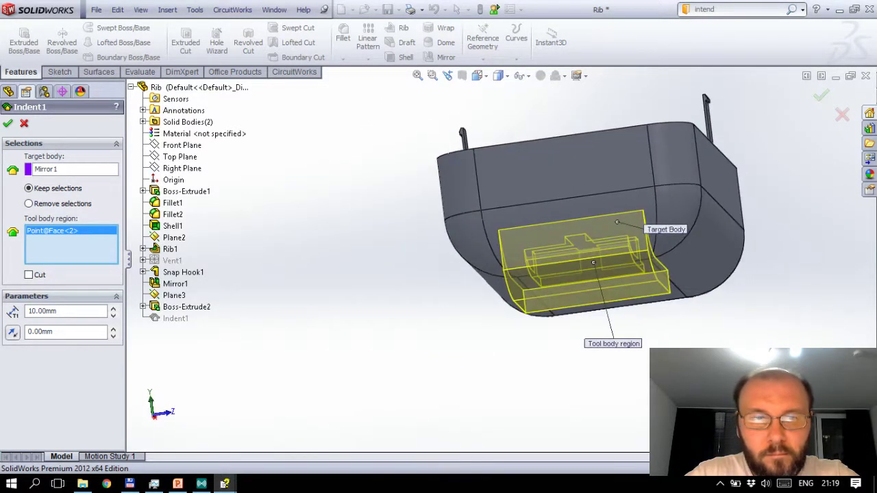
double_click(100, 310)
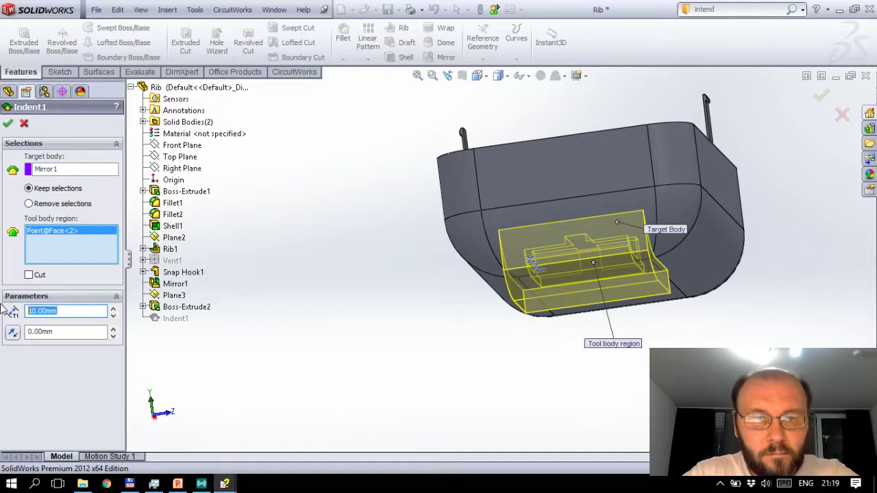
text(2)
key(Return)
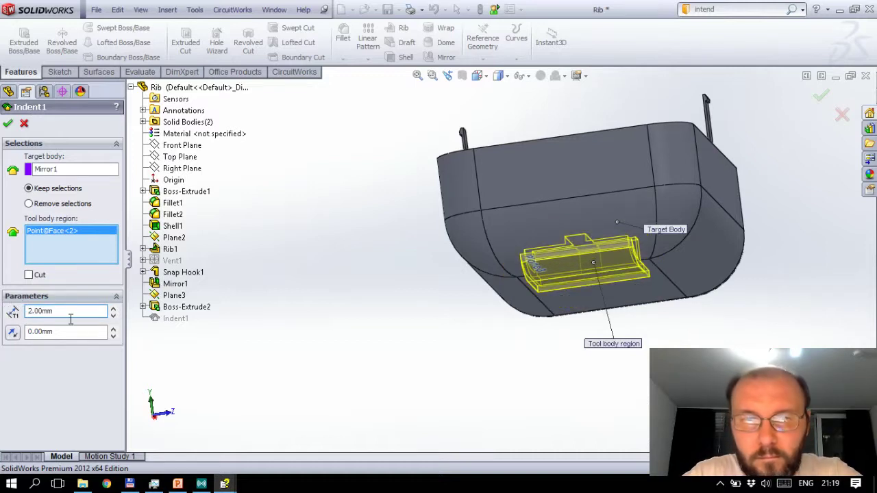
click(29, 204)
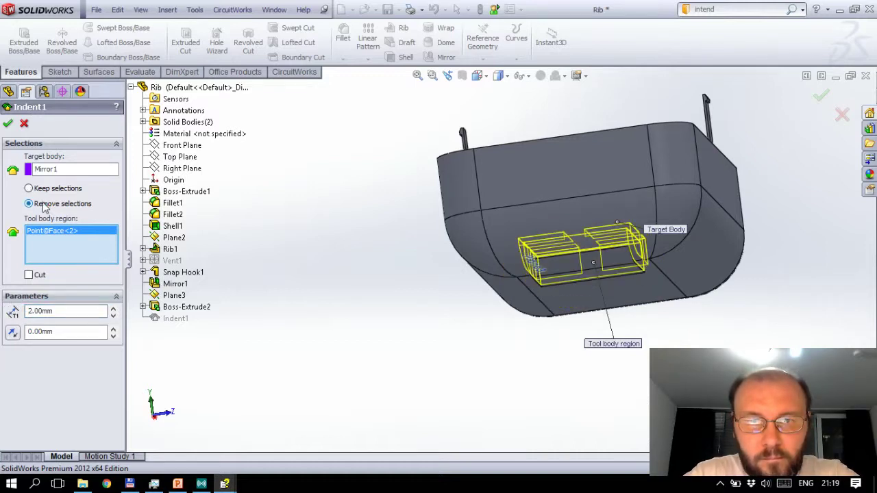
double_click(59, 331)
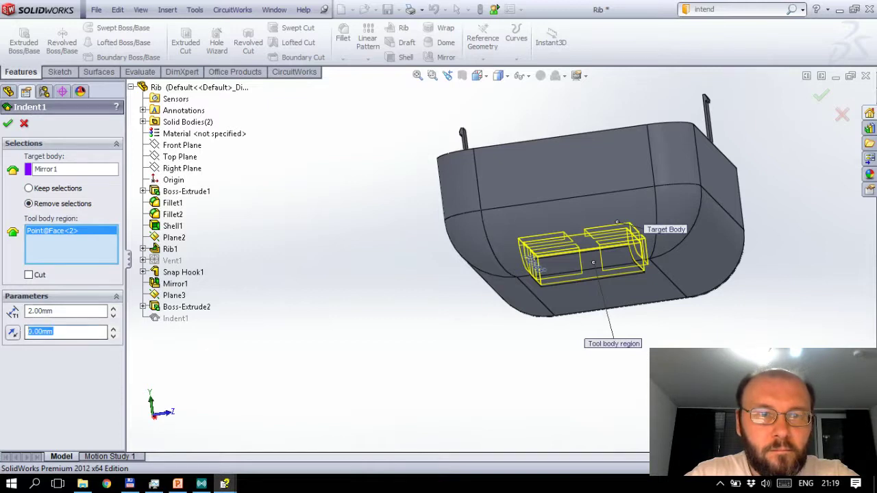
text(2)
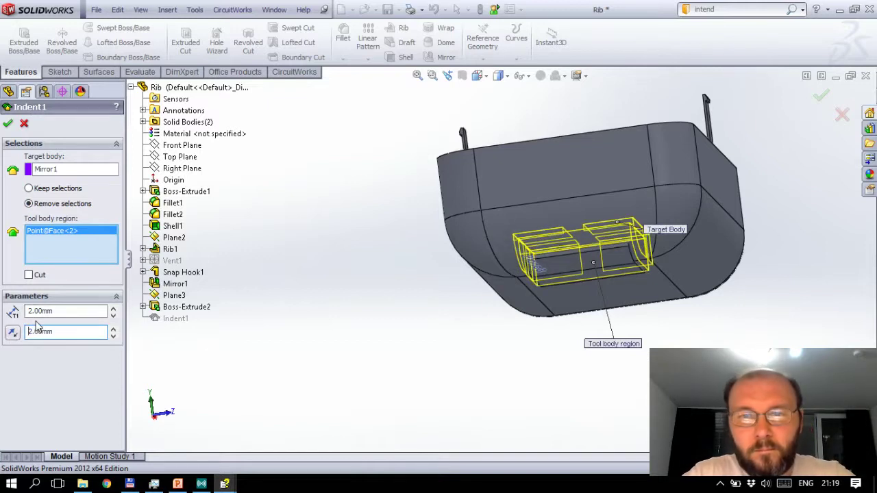
mouse_move(354, 300)
middle_down()
mouse_move(363, 205)
mouse_move(386, 176)
middle_up()
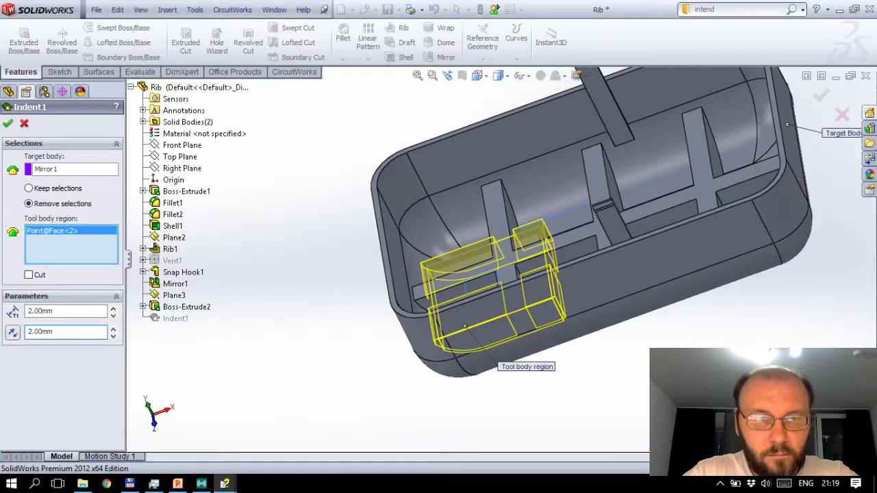
click(62, 331)
text(1)
key(Return)
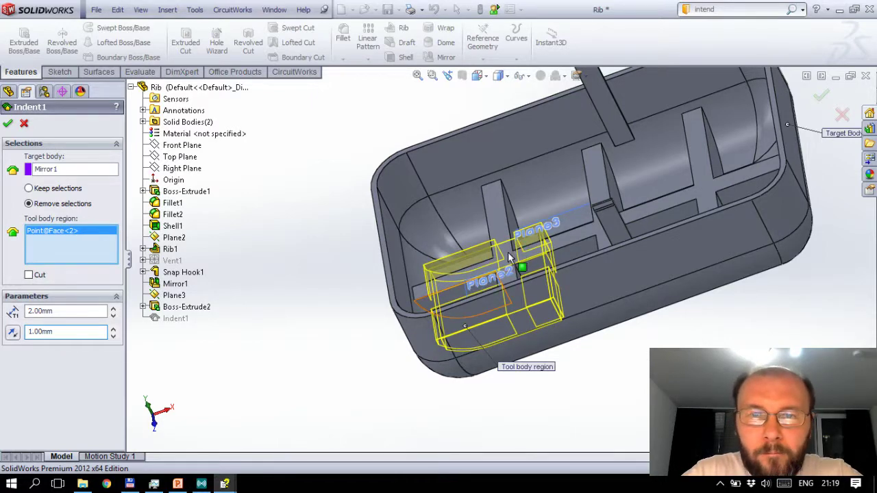
scroll(520, 258, down, 2)
scroll(636, 293, down, 2)
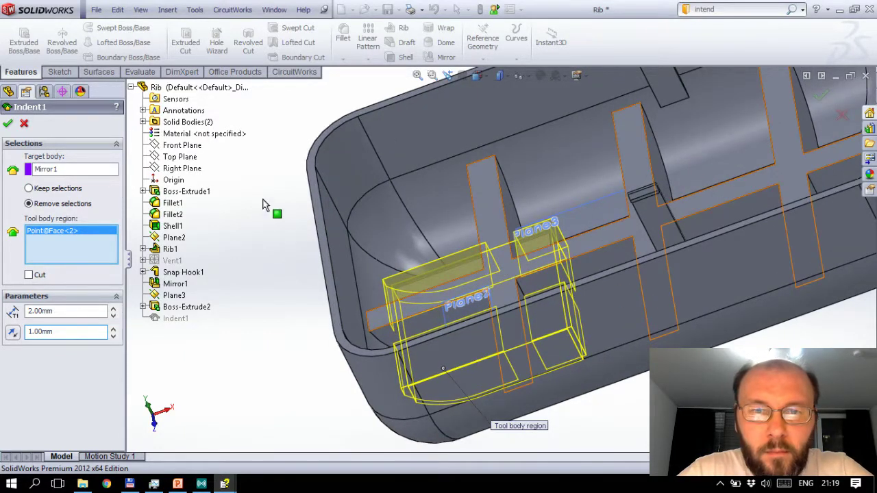
key(Down)
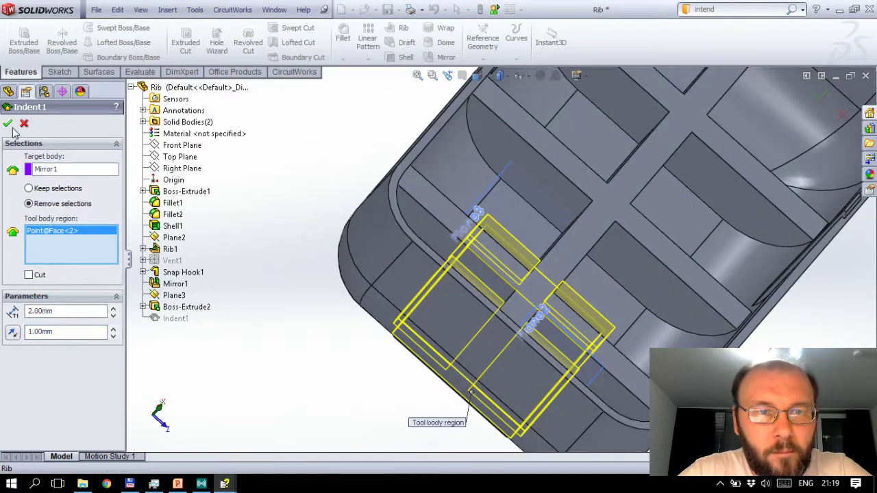
Step: Apply the edited Indent1 and cut a section view through the Indent1 body
click(9, 124)
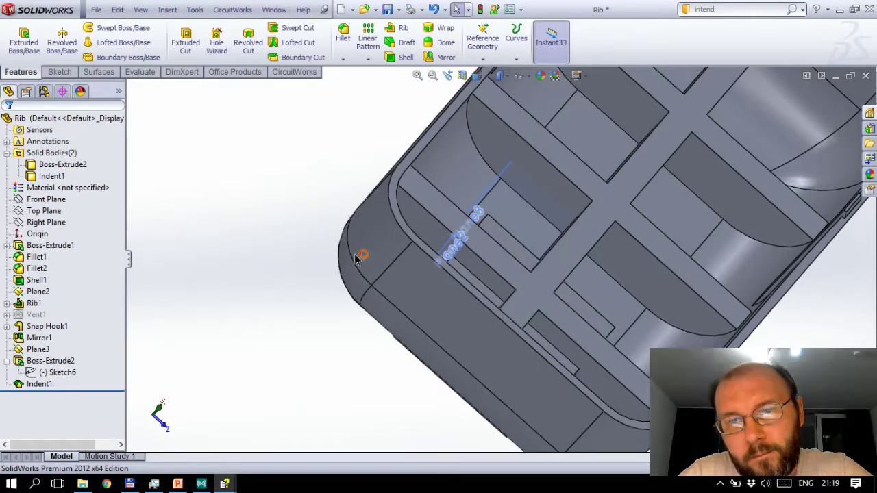
middle_drag(360, 274, 384, 322)
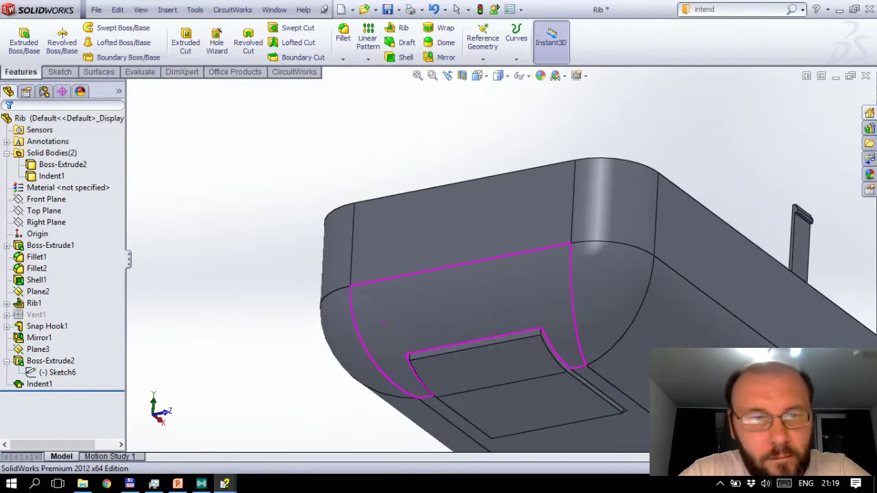
click(51, 177)
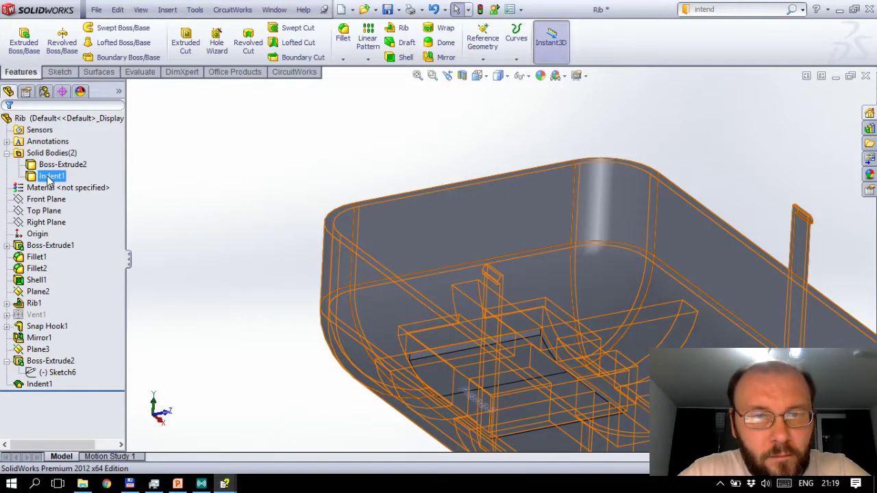
click(462, 76)
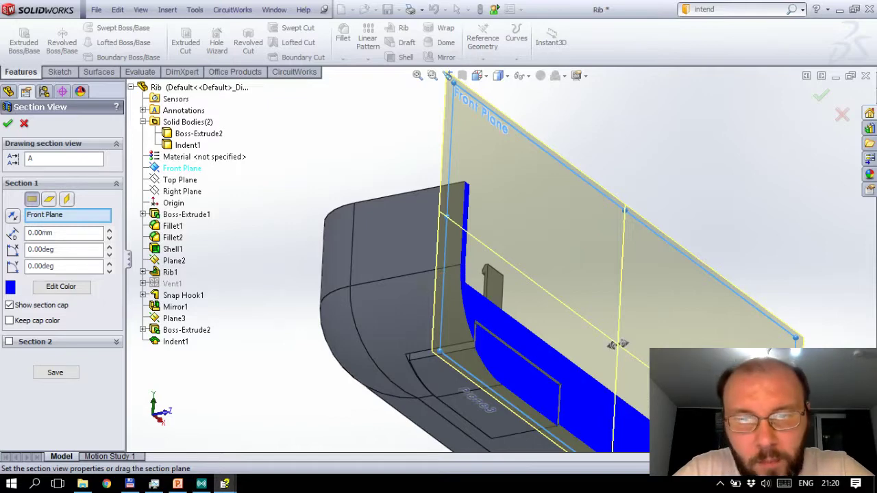
middle_drag(617, 344, 583, 286)
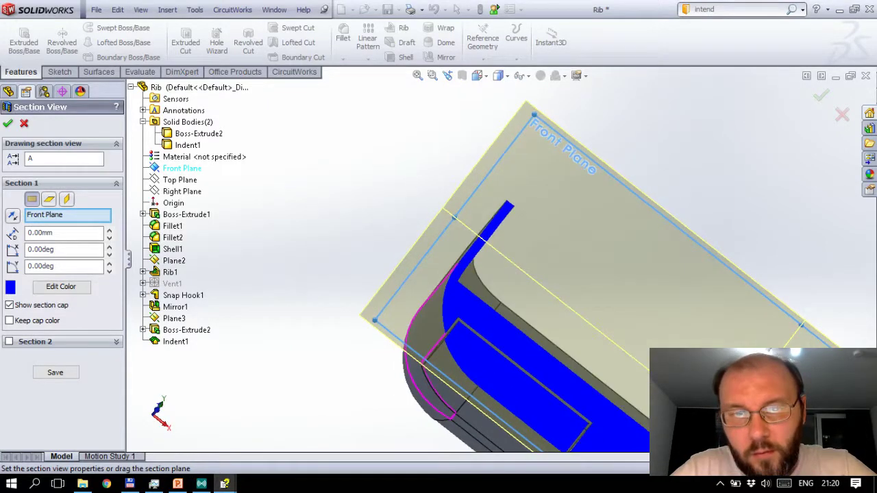
click(418, 77)
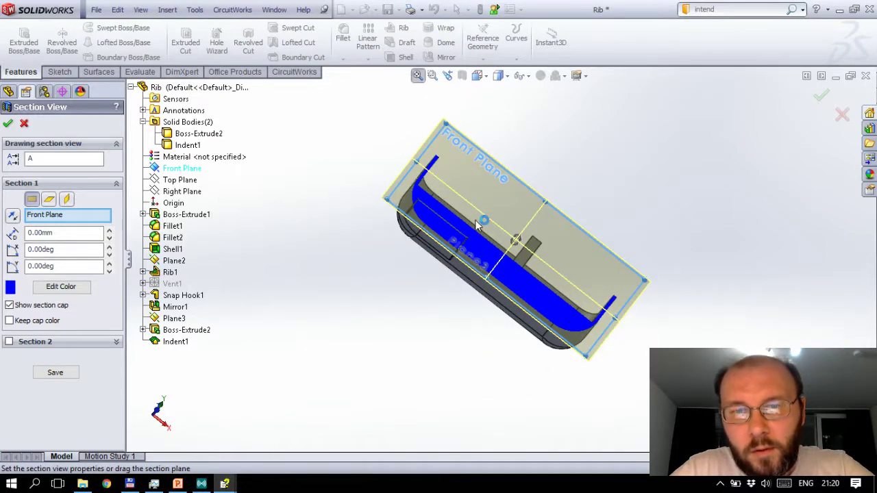
Step: Shift the section plane through the case to inspect the cut, then close Section View
scroll(478, 226, down, 2)
scroll(452, 240, down, 2)
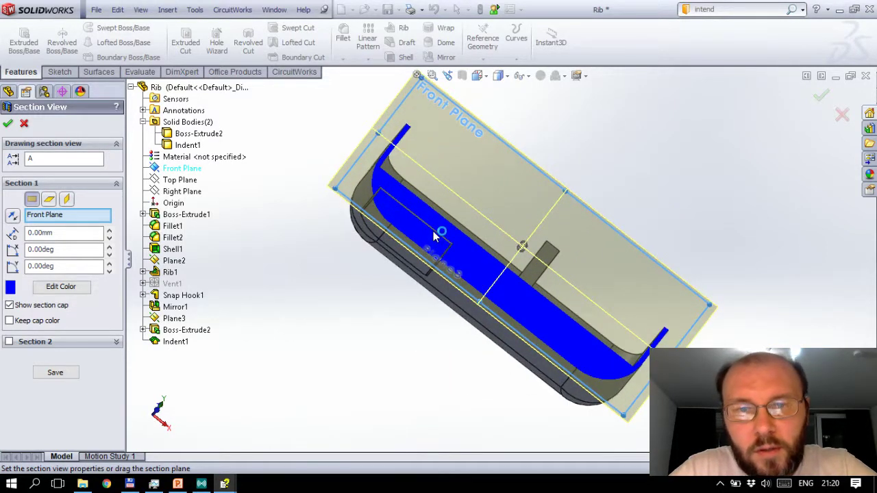
scroll(435, 237, down, 2)
scroll(415, 224, down, 2)
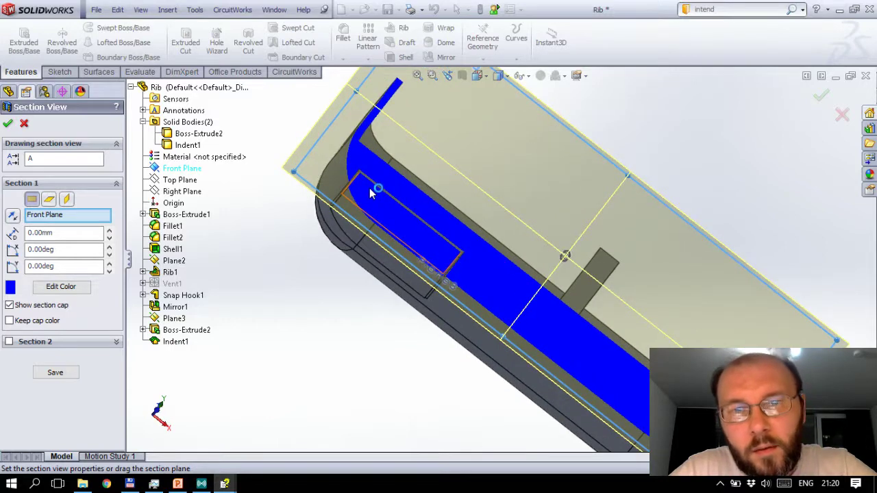
scroll(367, 188, down, 2)
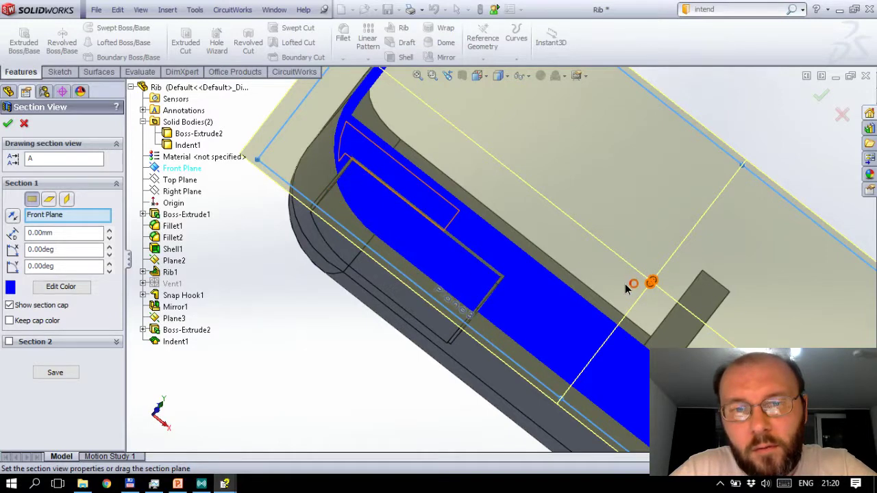
mouse_move(625, 283)
mouse_down()
mouse_move(578, 293)
mouse_move(663, 268)
mouse_up()
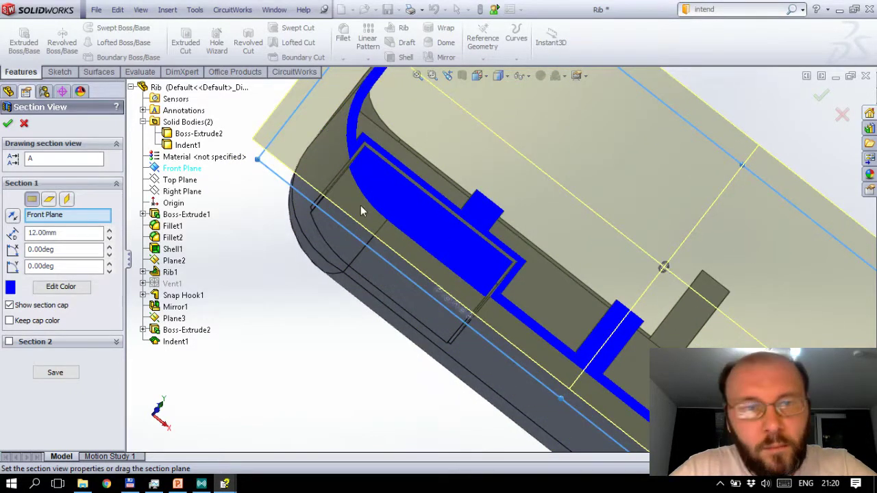
click(7, 123)
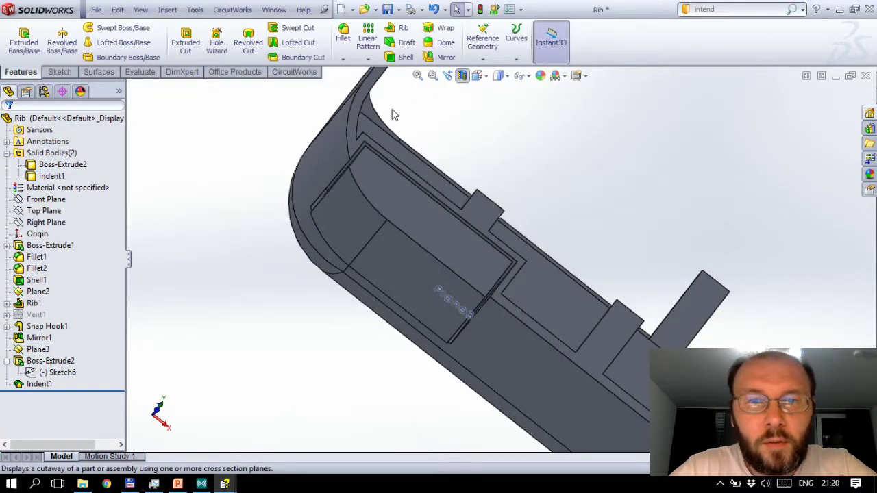
Step: Hide the Boss-Extrude2 tool body and orbit to inspect the exposed indent pocket
scroll(306, 113, down, 3)
click(43, 177)
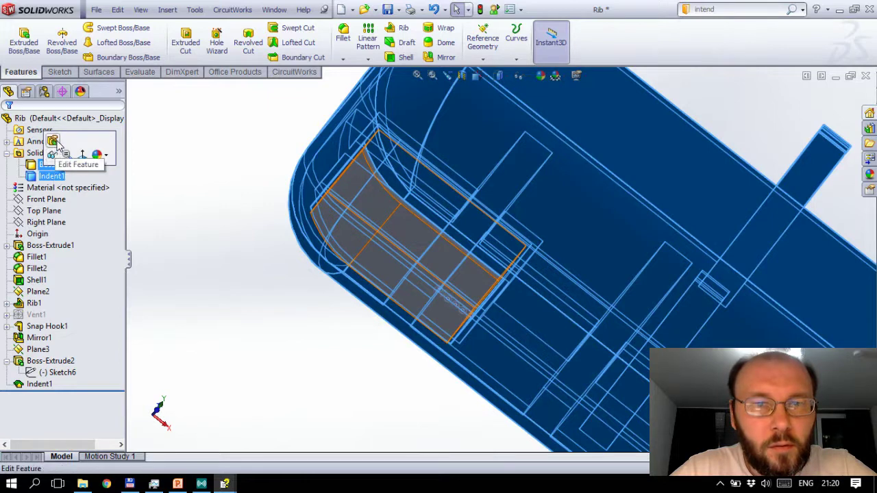
click(35, 166)
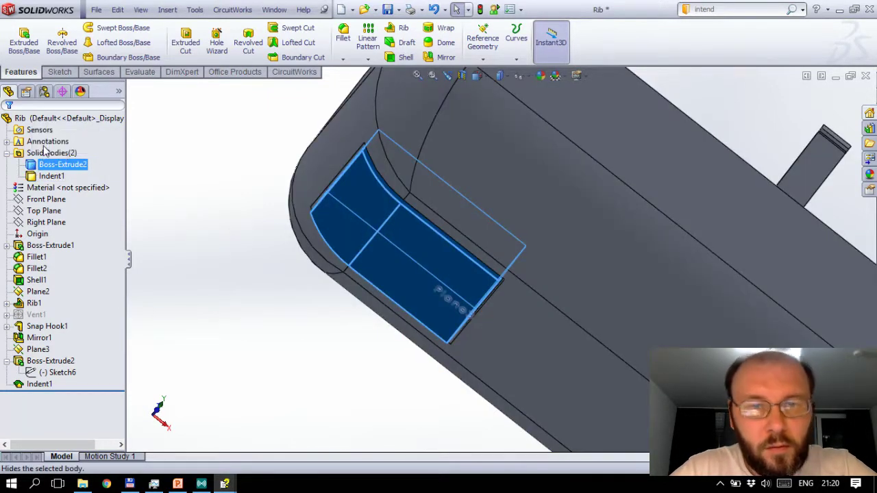
click(243, 288)
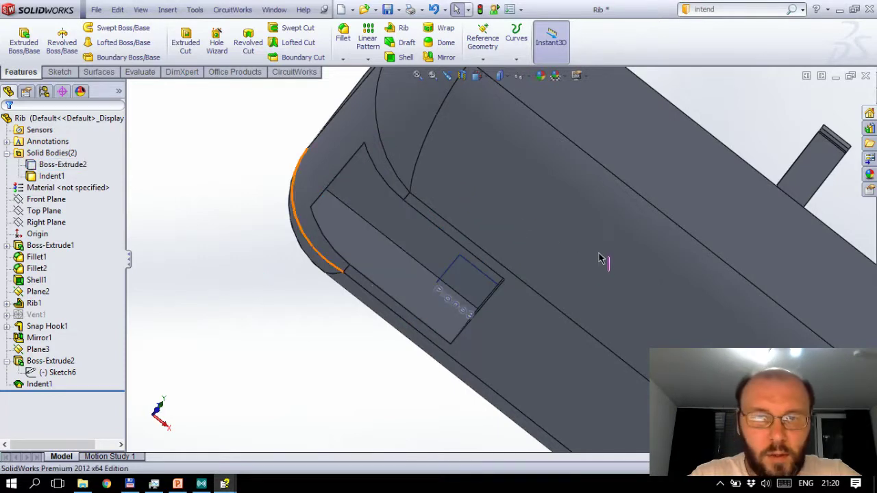
click(616, 233)
mouse_move(616, 233)
middle_down()
mouse_move(548, 299)
mouse_move(478, 302)
middle_up()
click(67, 168)
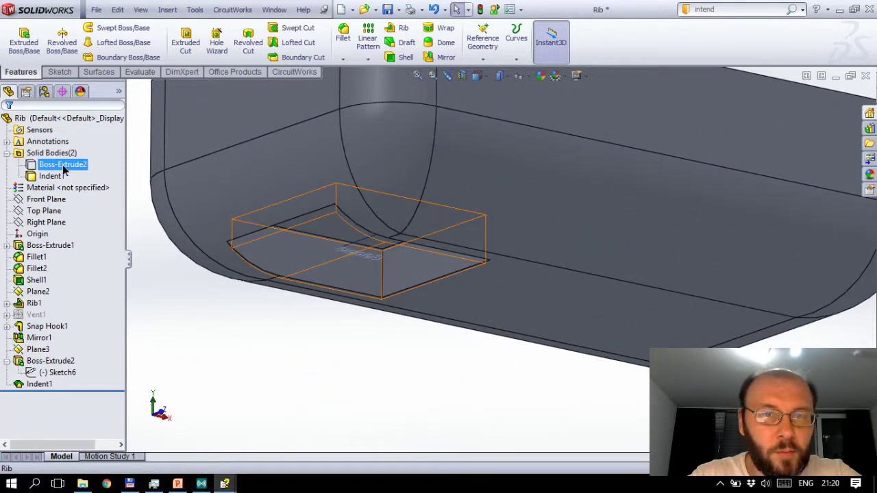
click(300, 373)
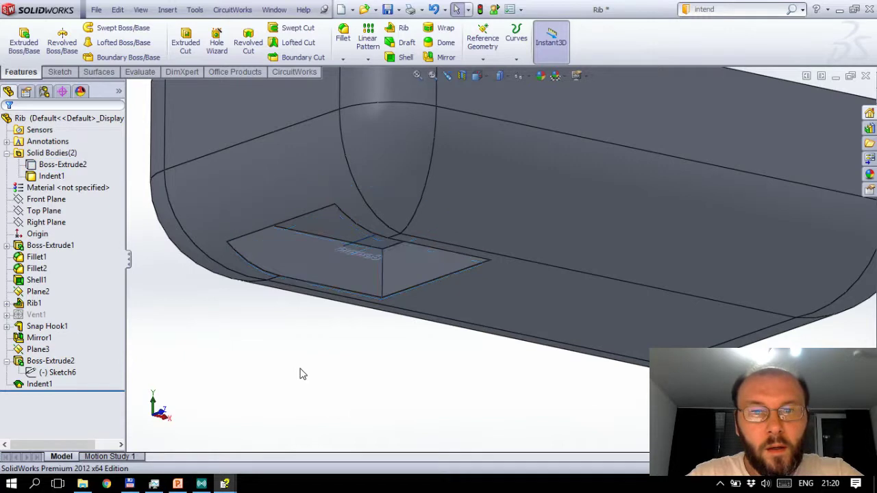
scroll(438, 257, up, 4)
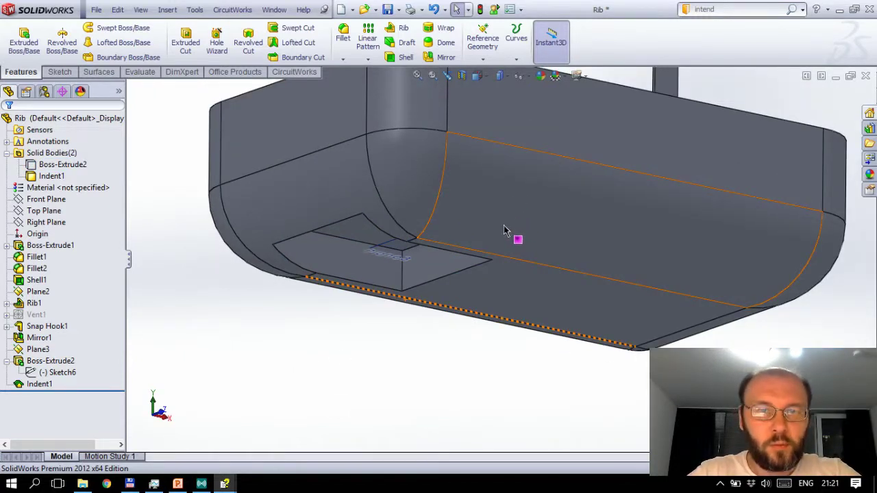
middle_drag(505, 231, 480, 244)
Step: Switch to the indent help page and then to PowerPoint slide 46
key(alt+Tab)
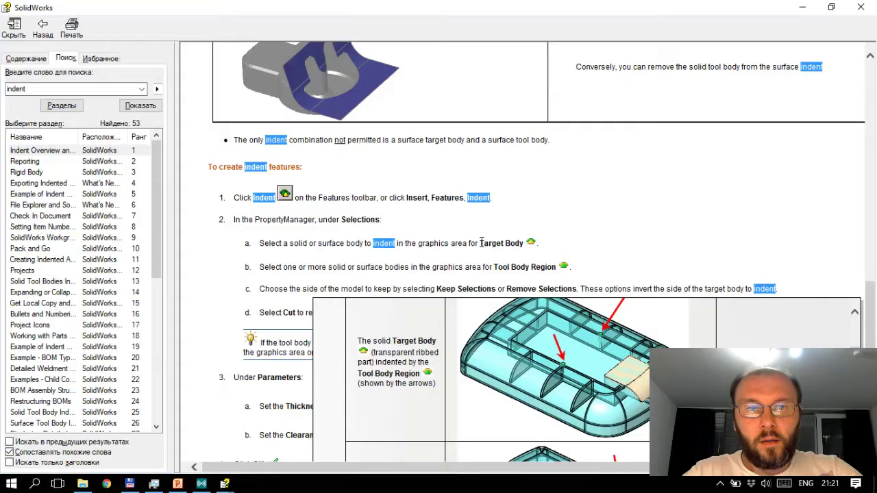
key(alt+Tab)
key(Tab)
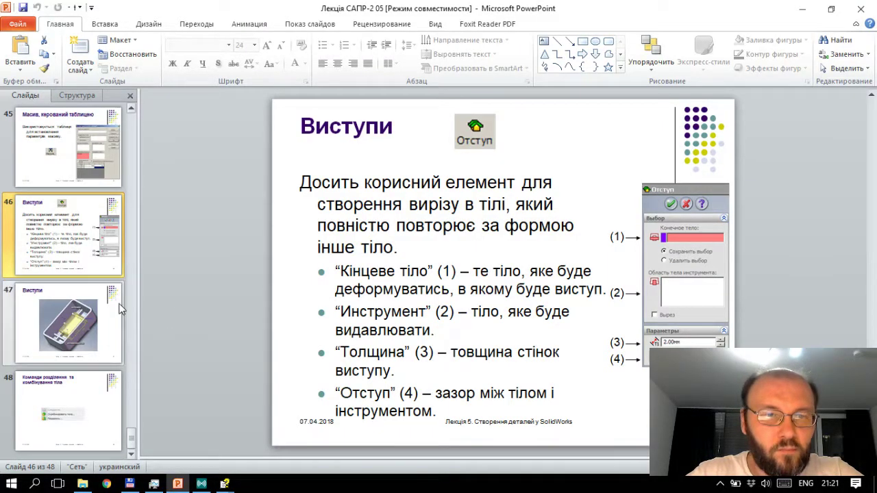
Step: Show PowerPoint slide 48 on splitting and combining bodies, then return to SolidWorks
click(62, 413)
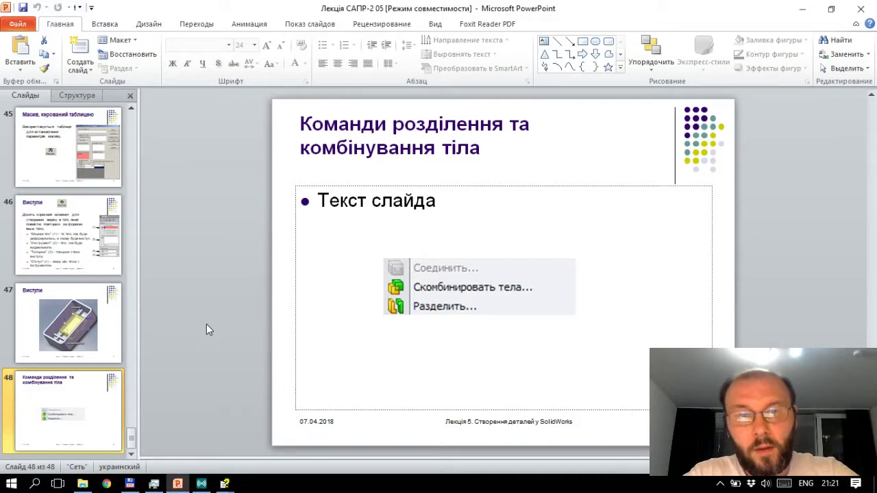
key(alt+Tab)
key(alt+Tab)
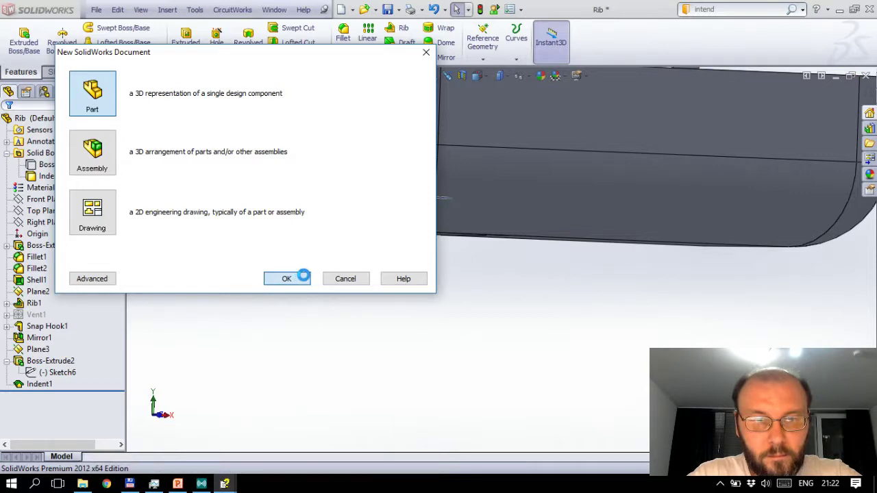
Step: Start a new part and sketch a centre rectangle on the Front Plane
click(303, 275)
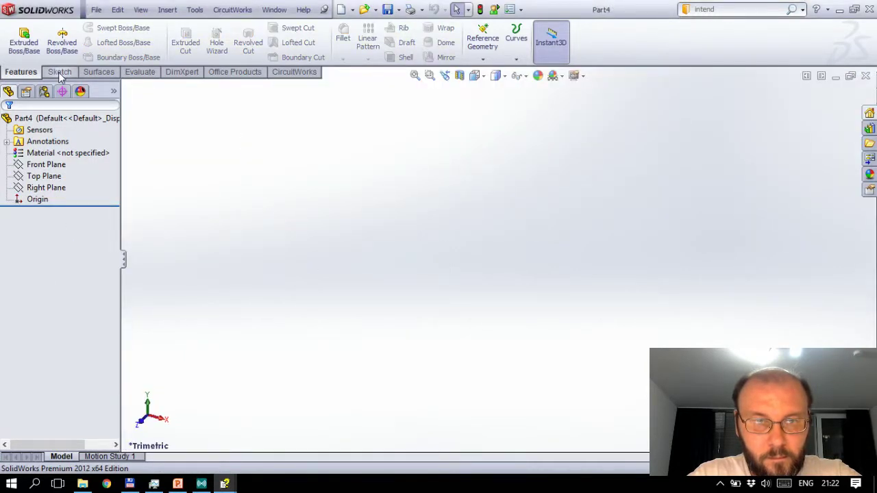
click(24, 41)
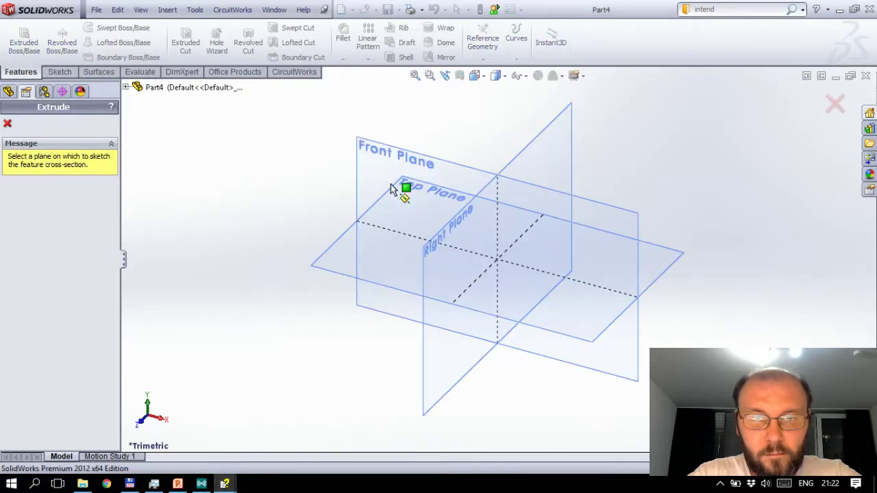
key(Escape)
click(355, 176)
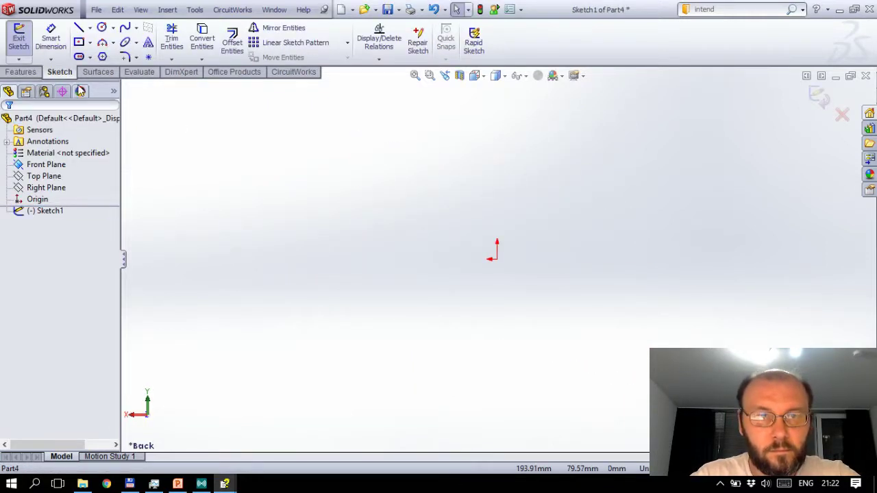
click(79, 44)
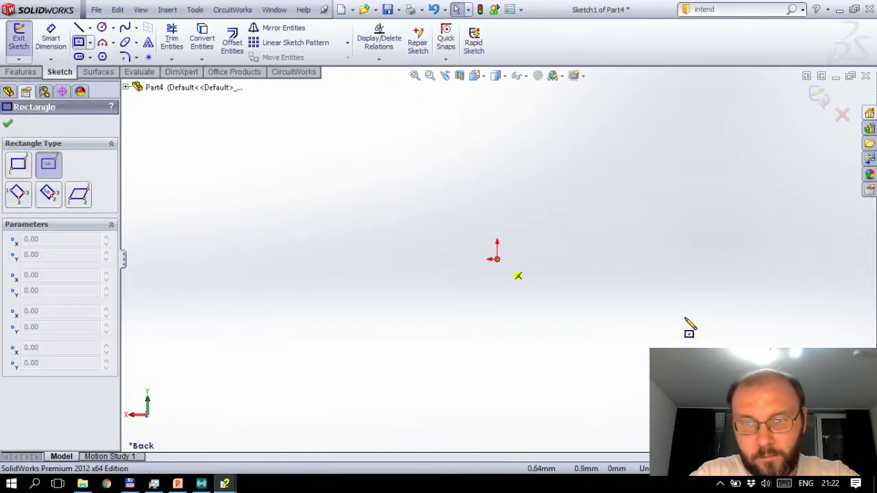
drag(708, 319, 725, 307)
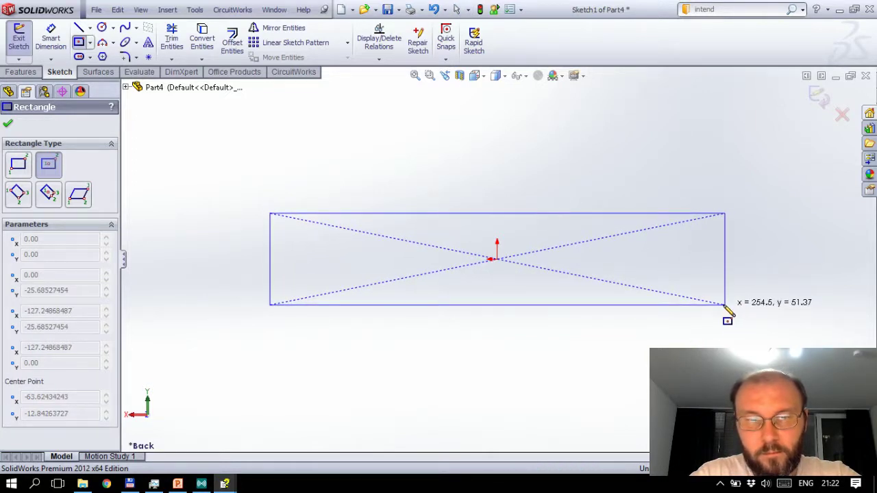
click(725, 307)
click(819, 96)
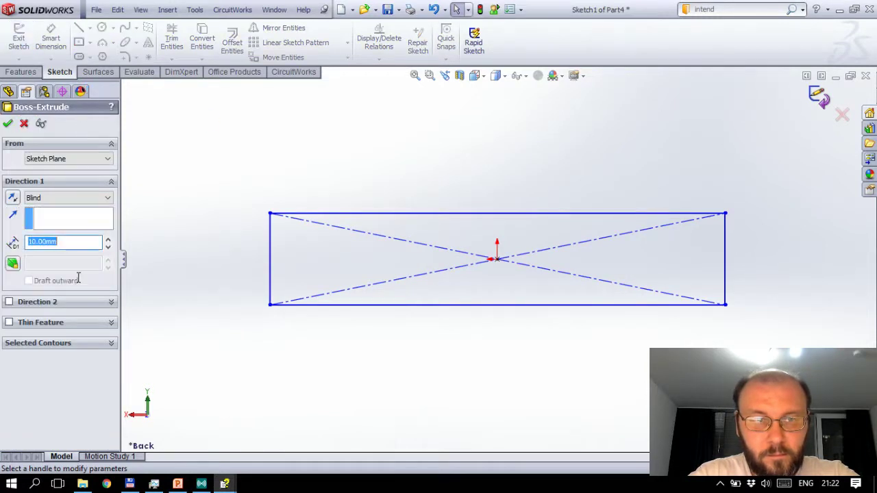
Step: Extrude the rectangle mid-plane to 150 mm as Boss-Extrude1
text(30)
key(Return)
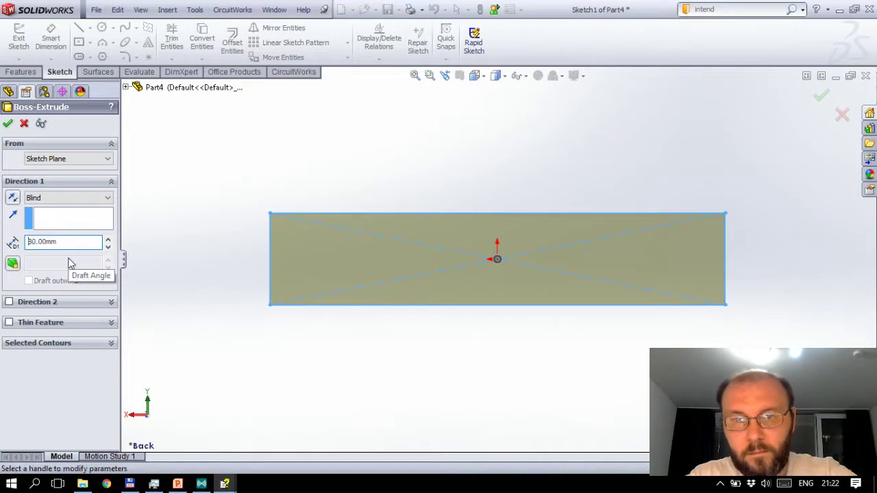
click(86, 198)
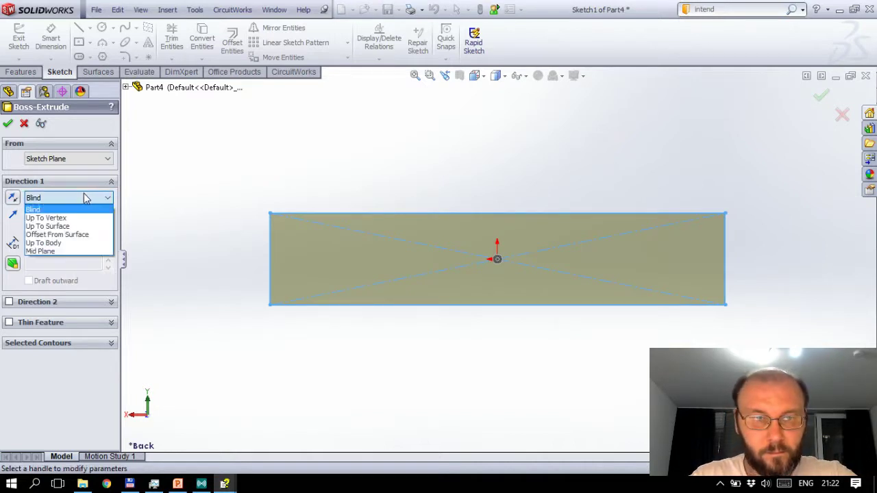
click(73, 251)
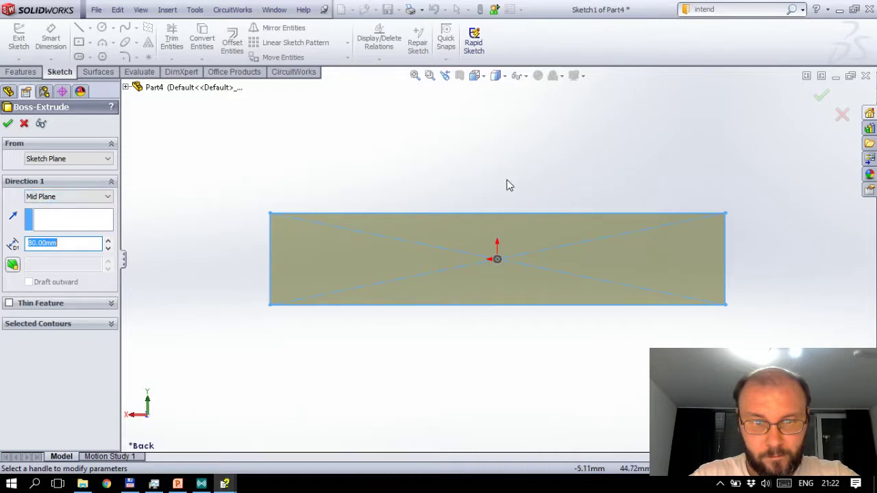
middle_drag(500, 209, 527, 260)
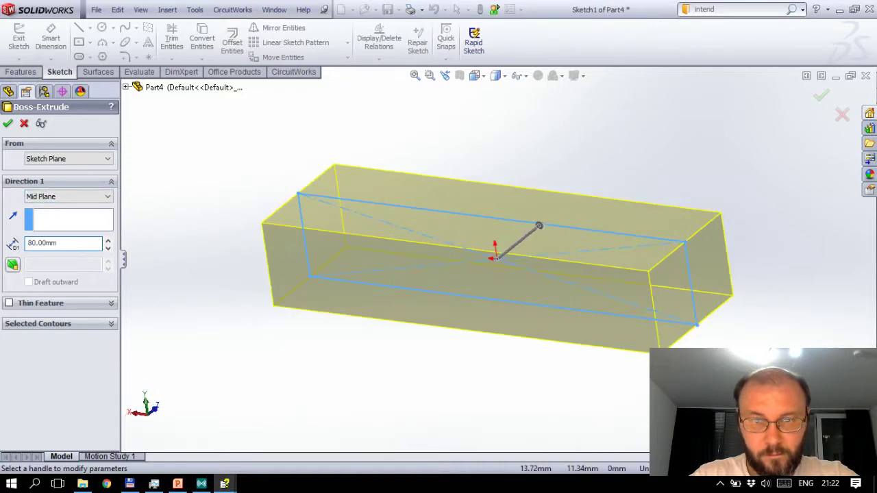
click(108, 240)
click(108, 240)
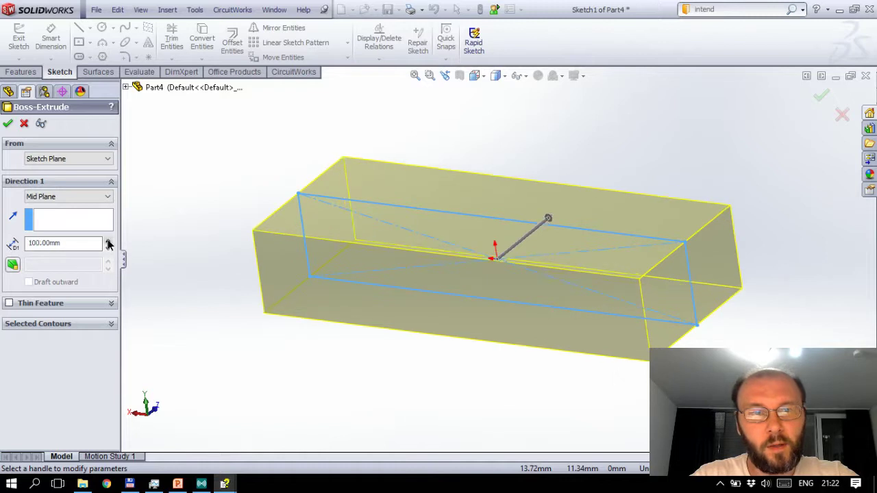
click(108, 241)
click(107, 240)
click(108, 240)
click(108, 241)
click(108, 241)
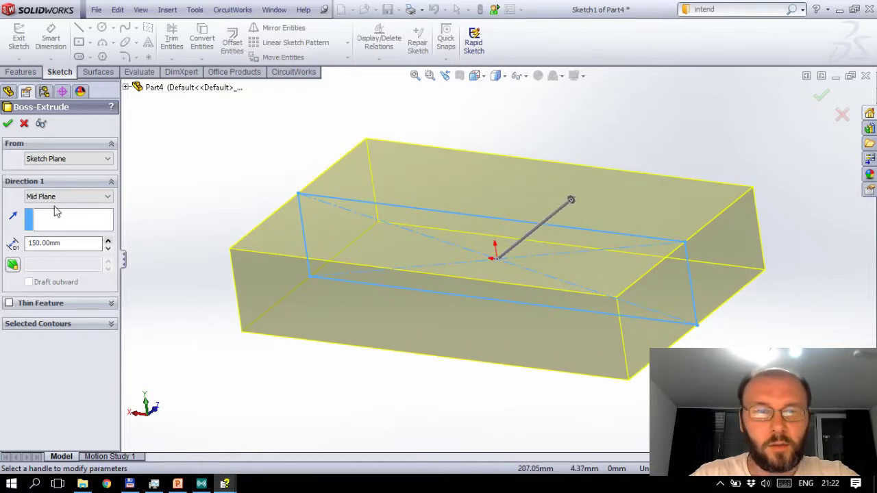
click(8, 124)
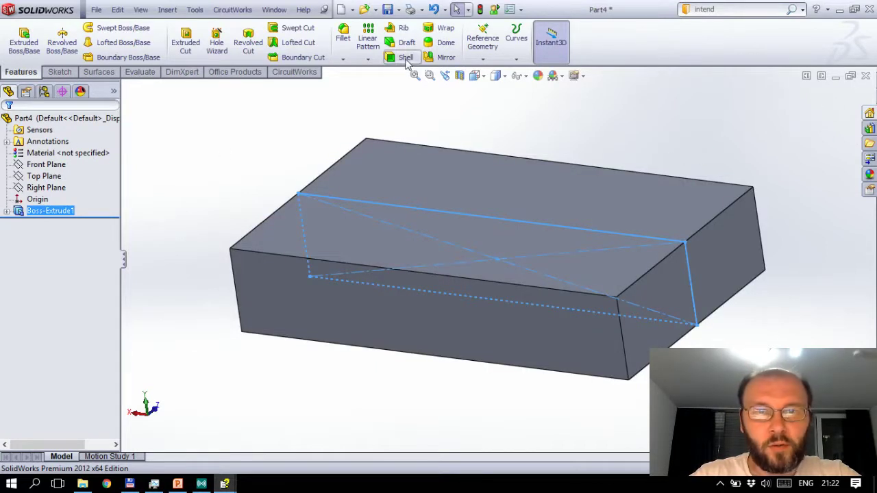
Step: Fillet the block's four vertical corner edges with a 30 mm radius
click(343, 34)
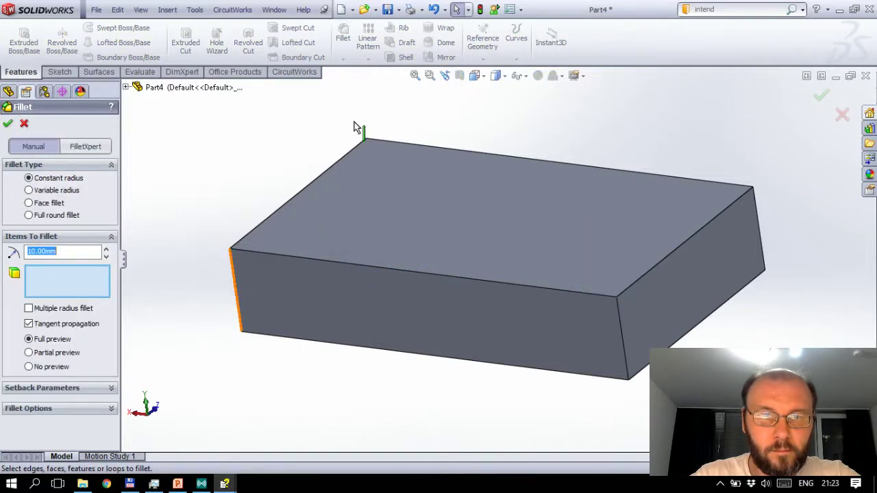
click(368, 151)
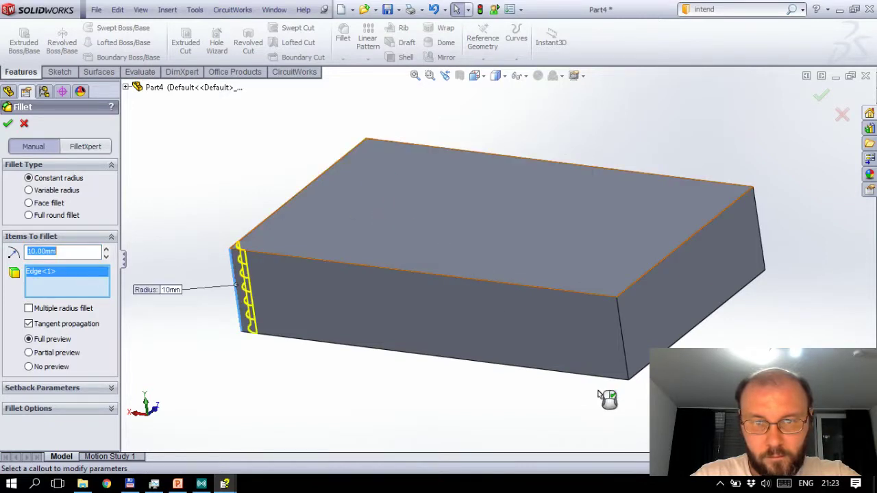
click(625, 357)
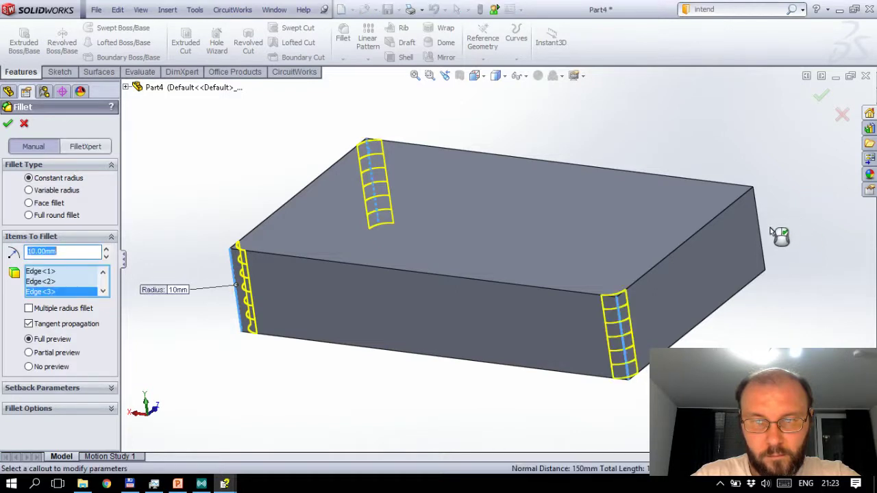
click(106, 250)
click(106, 250)
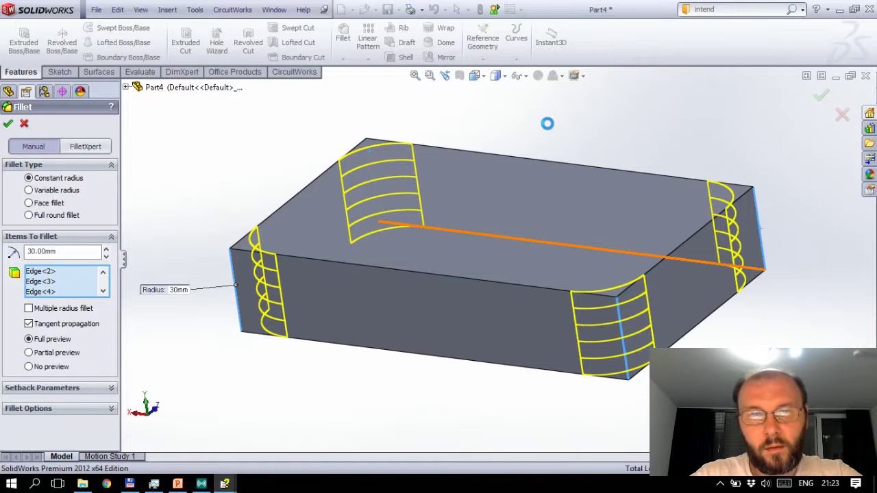
key(Return)
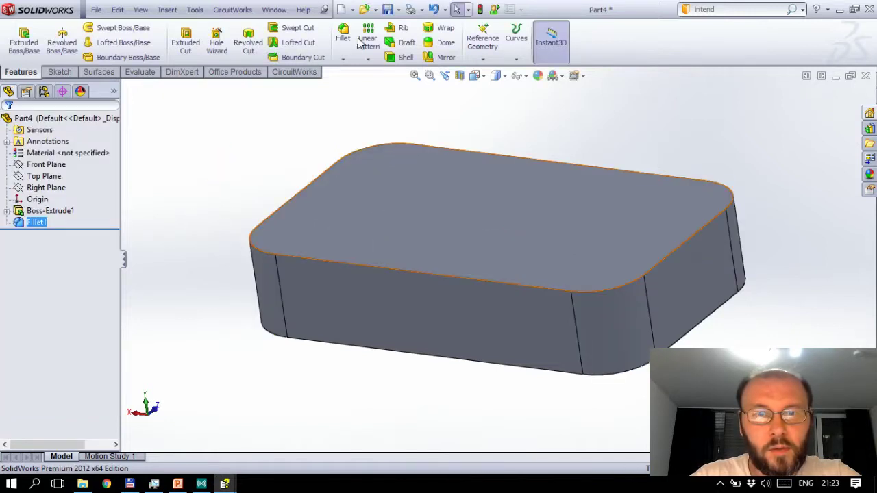
Step: Round the edges of the top and bottom faces with a 10 mm fillet
key(Return)
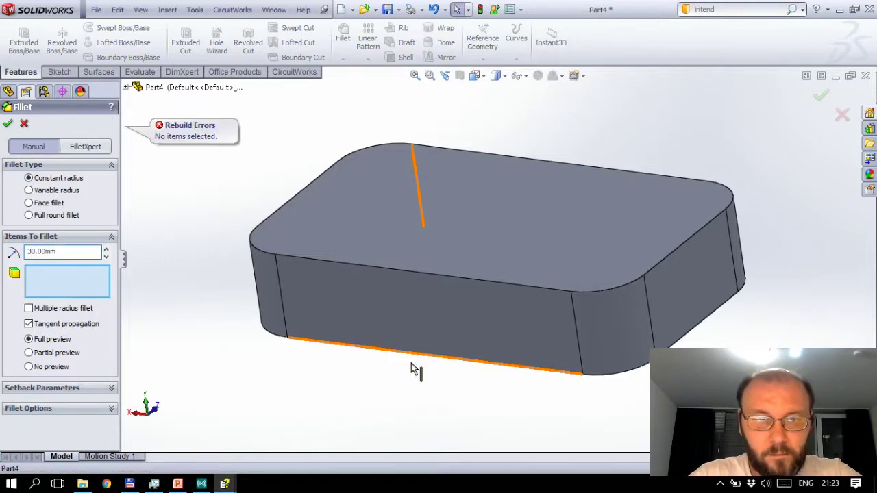
double_click(82, 252)
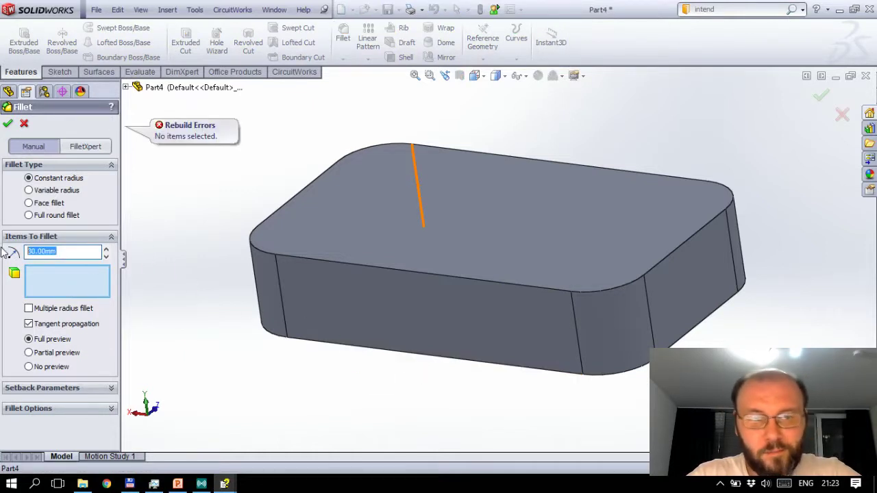
text(10)
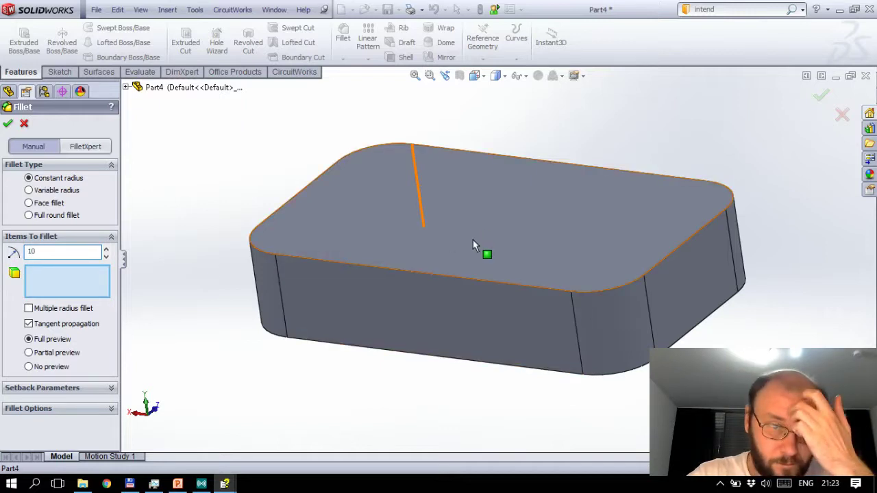
key(Return)
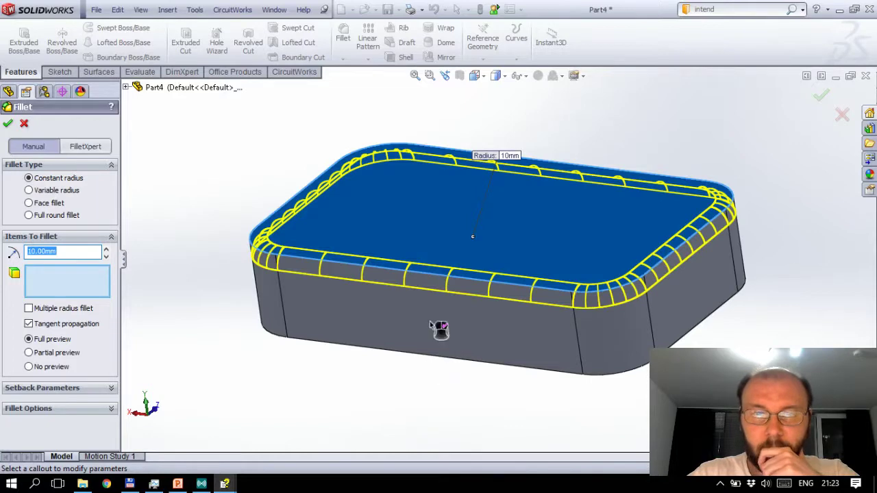
click(457, 244)
mouse_move(458, 244)
middle_down()
mouse_move(458, 206)
mouse_move(469, 224)
middle_up()
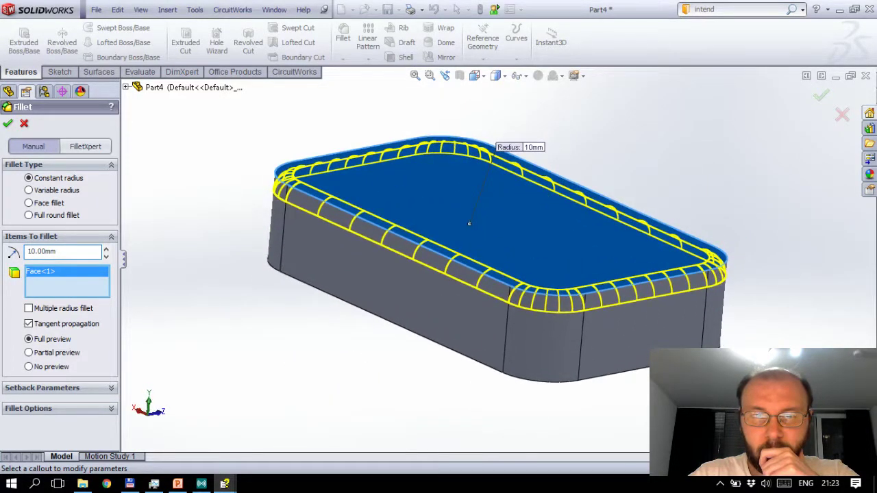
middle_drag(477, 358, 479, 288)
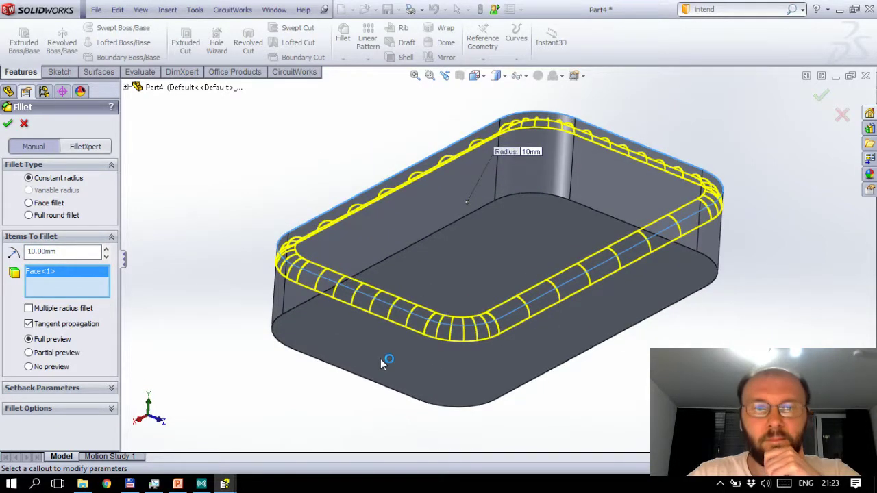
click(375, 350)
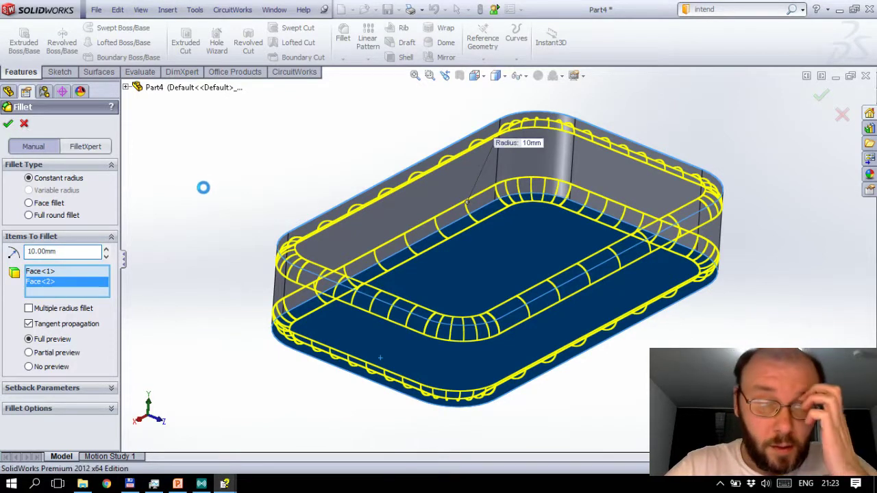
key(Return)
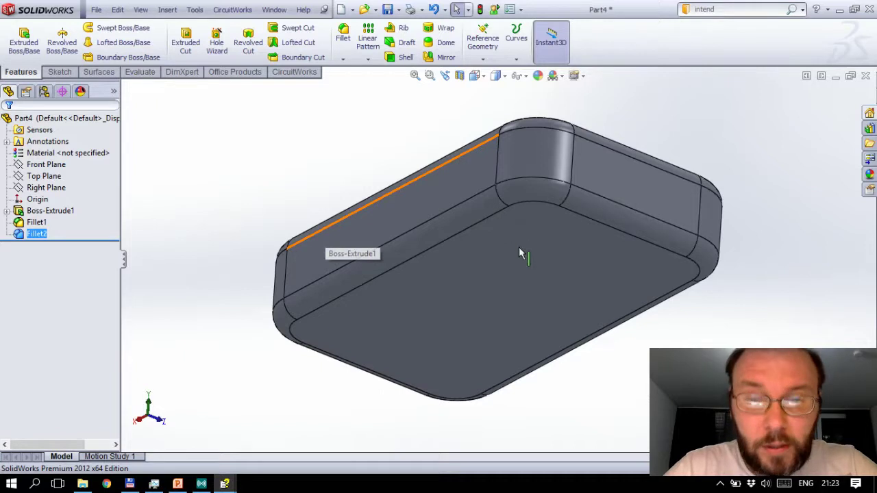
key(ctrl+7)
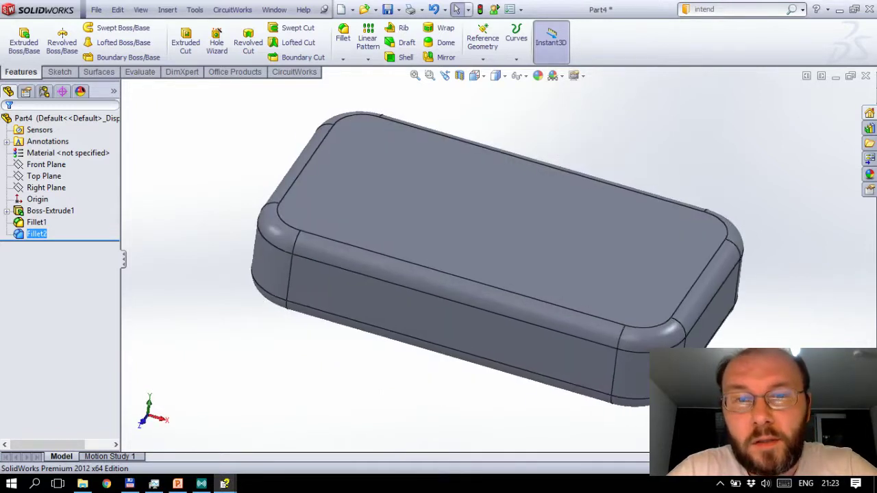
middle_drag(507, 288, 500, 205)
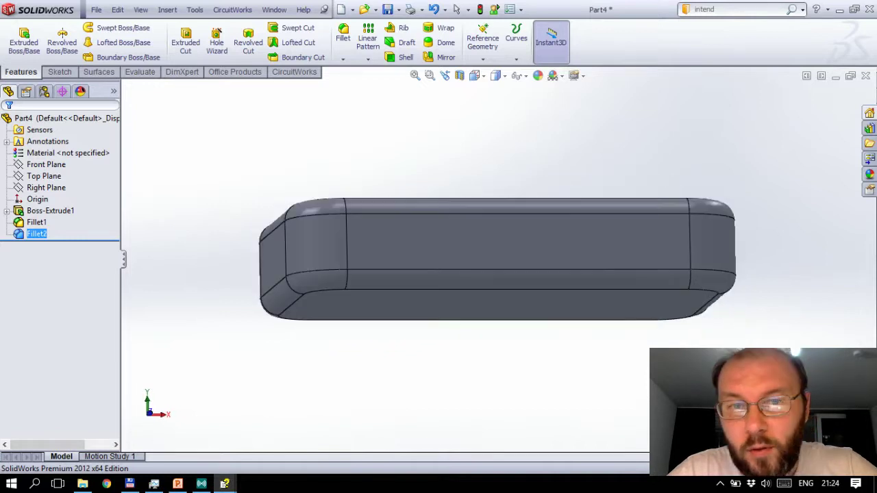
key(ctrl+1)
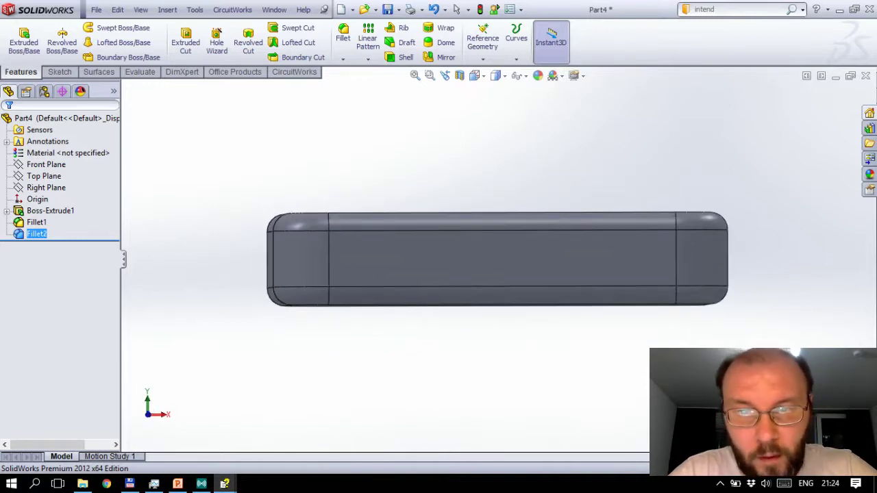
key(Up)
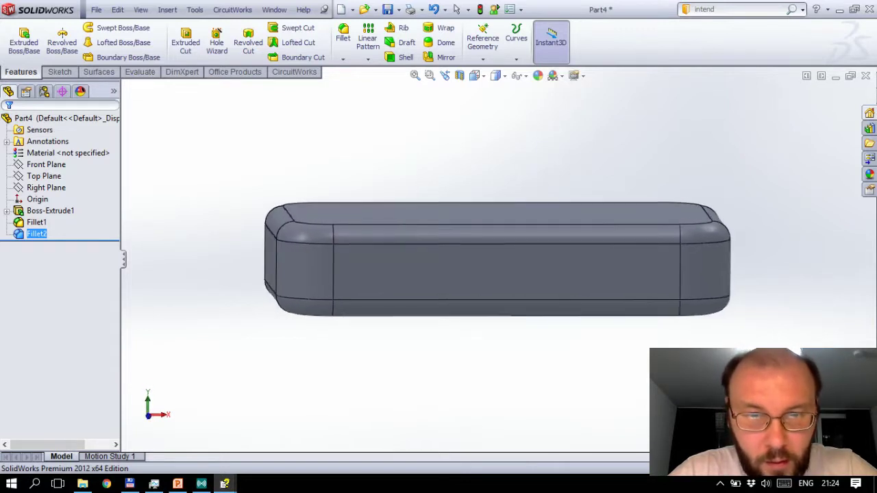
key(Right)
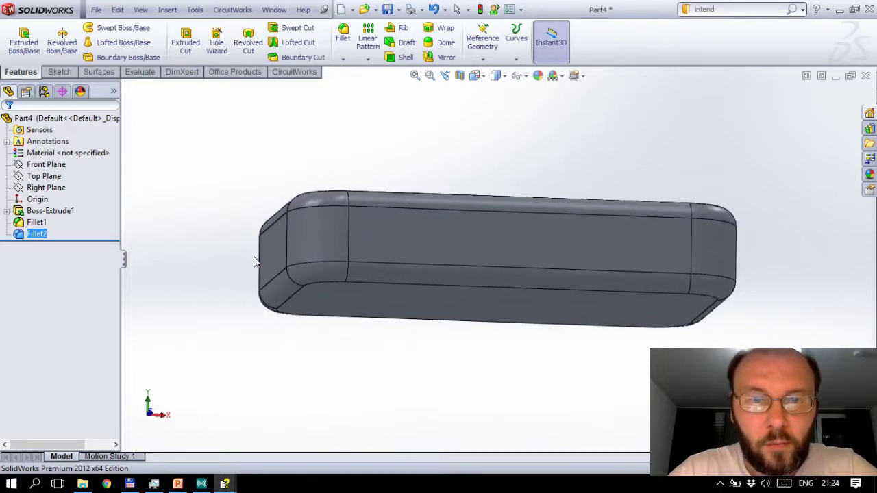
Step: View the box's front face straight on, orbit it, then return to Front view with Sketch tools shown
click(457, 245)
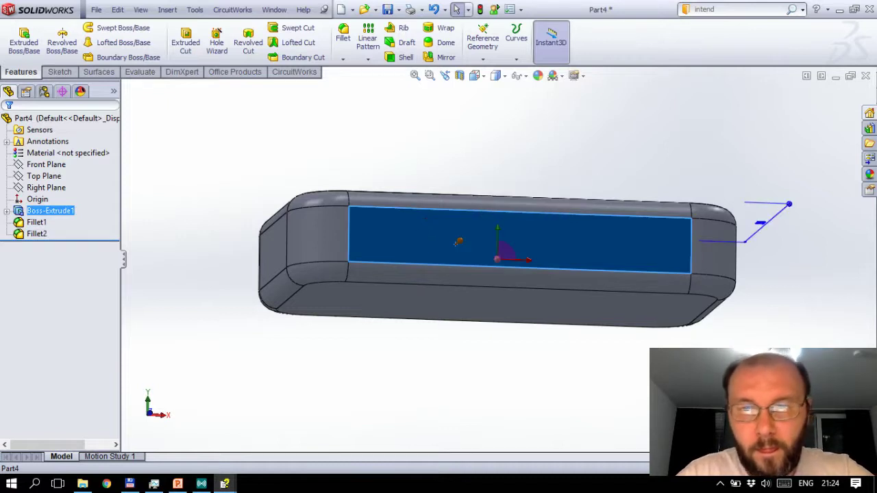
key(ctrl+8)
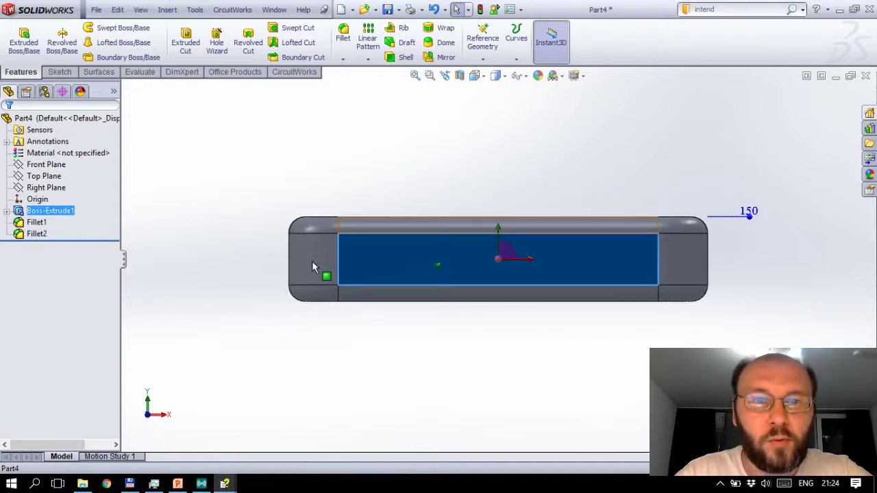
key(ctrl+8)
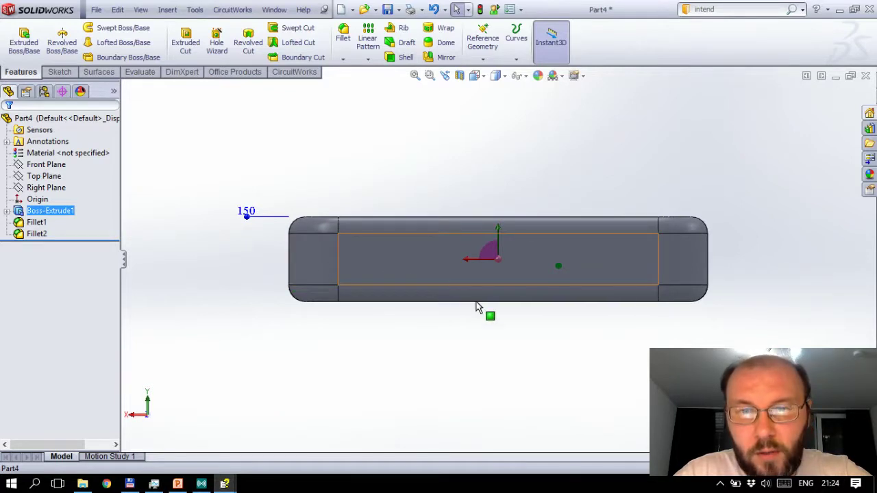
click(369, 272)
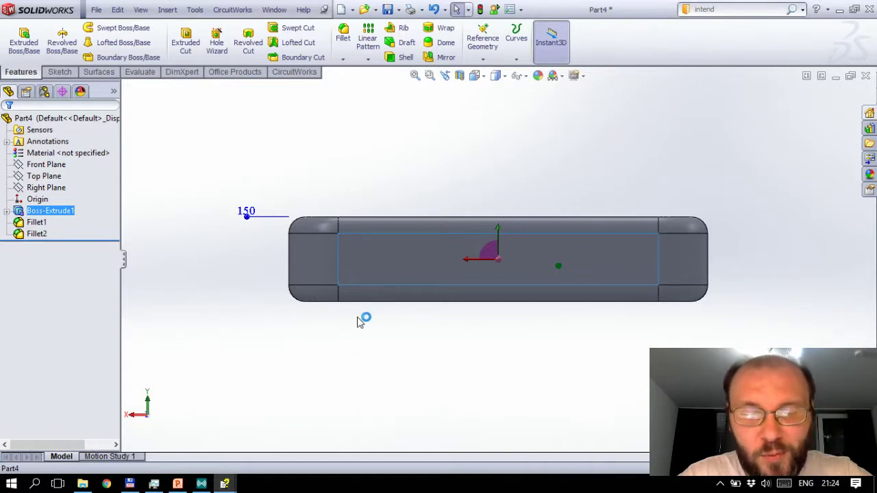
middle_drag(348, 328, 297, 274)
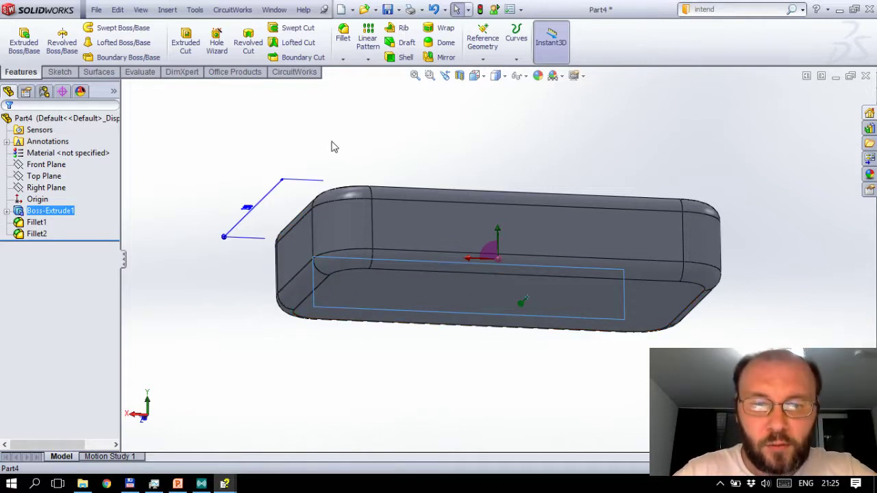
key(ctrl+1)
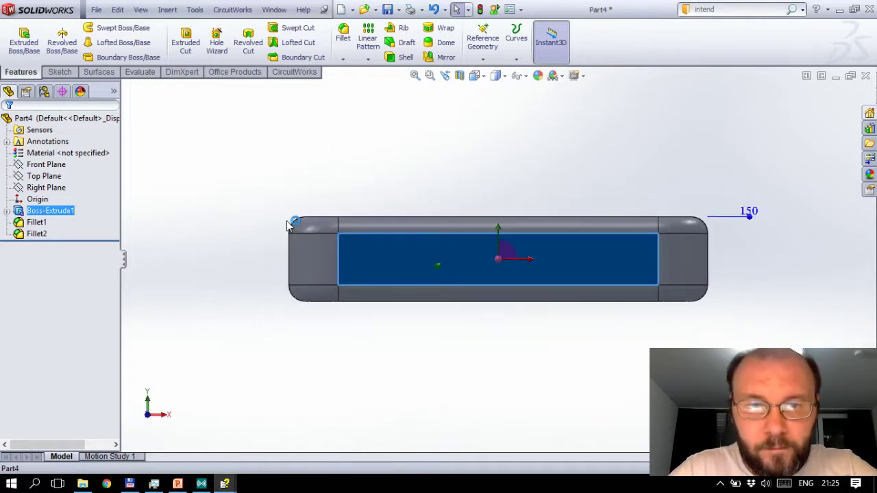
click(61, 73)
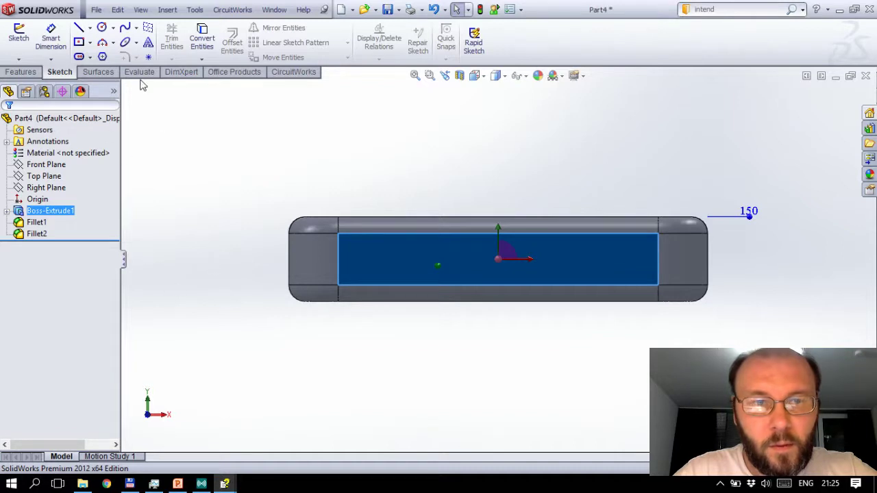
Step: On the Front Plane, sketch a horizontal line joined to an angled line ending below the box
click(46, 166)
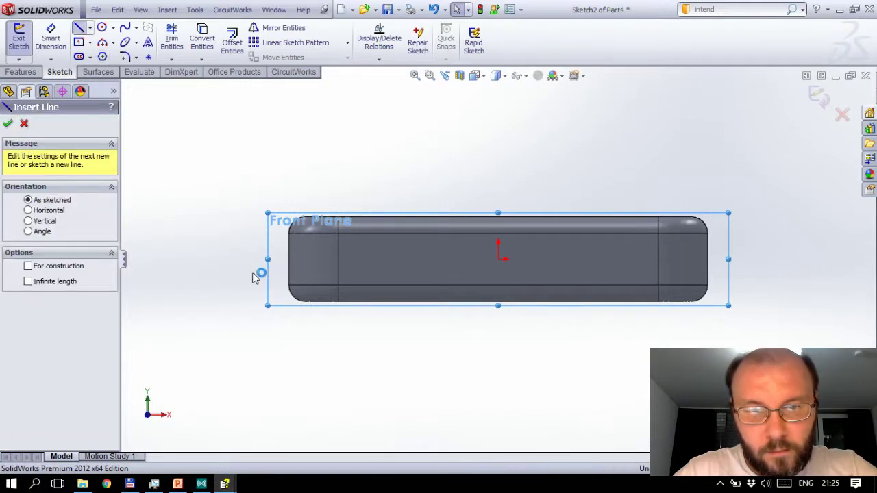
click(466, 274)
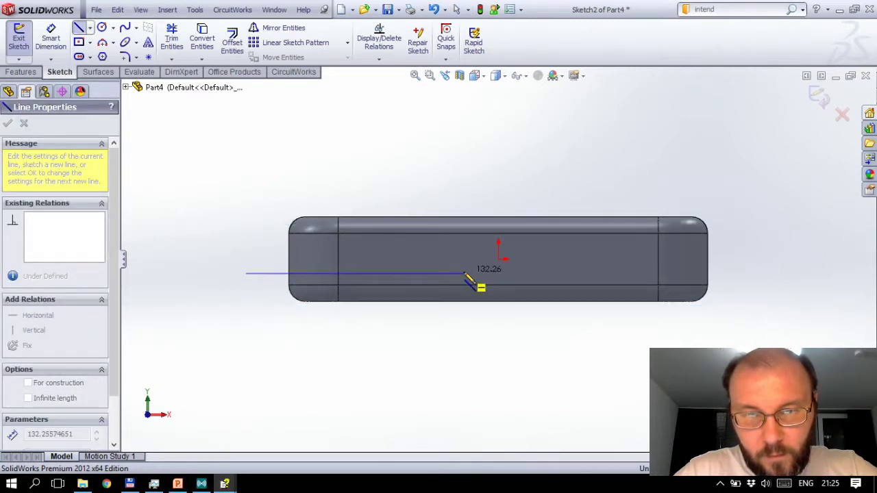
drag(464, 275, 466, 275)
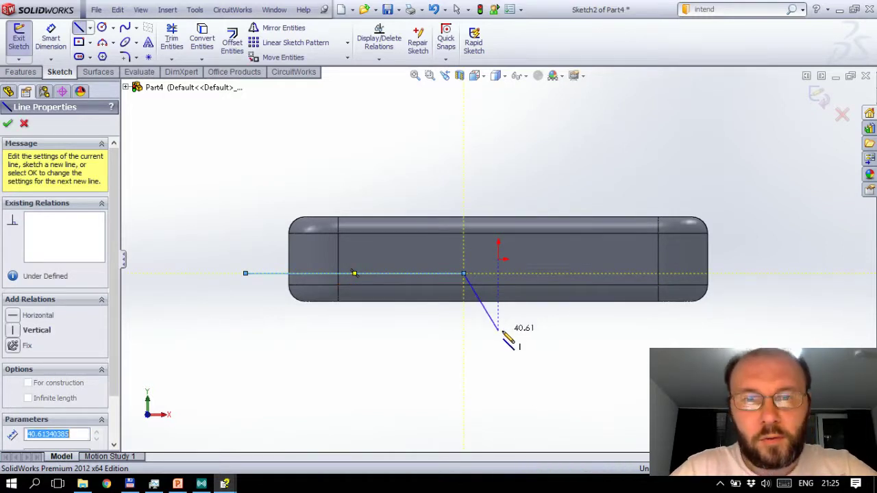
double_click(498, 331)
key(Escape)
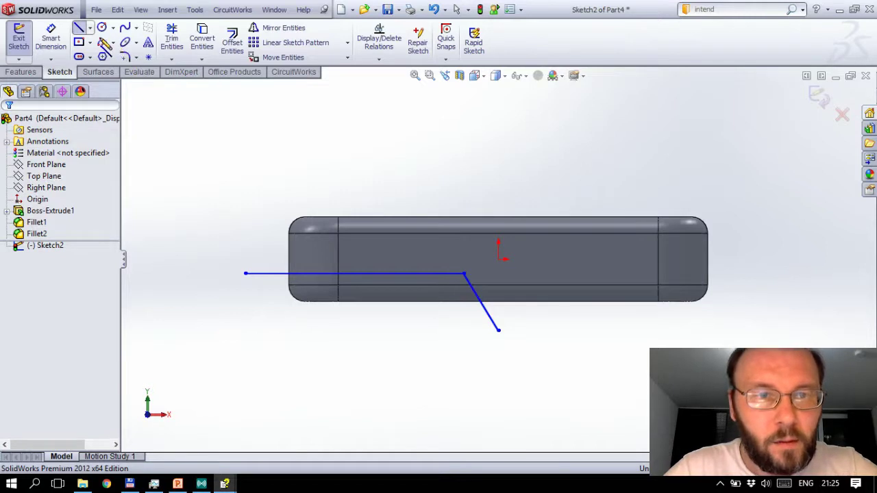
Step: Round the corner between the two lines with a 20 mm sketch fillet
click(122, 58)
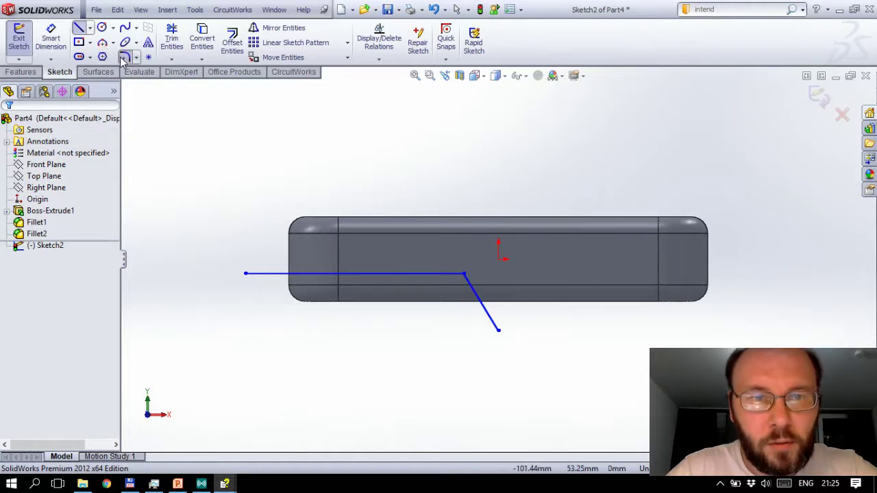
click(461, 274)
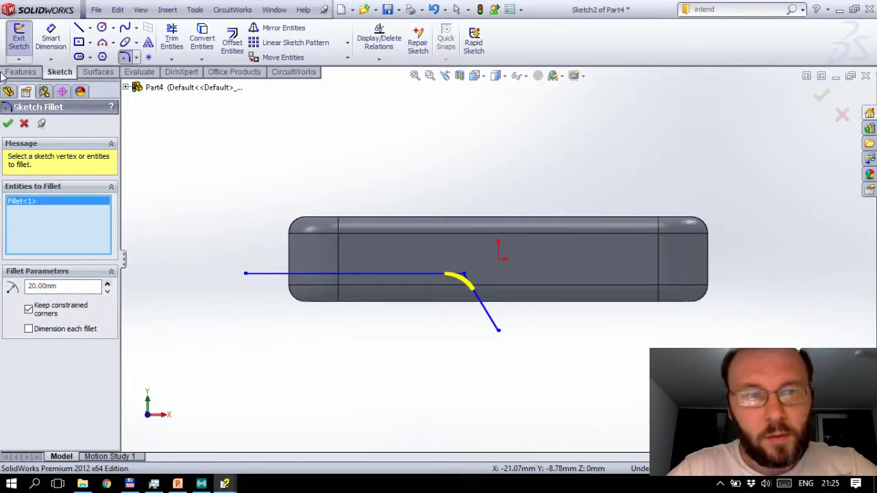
click(7, 124)
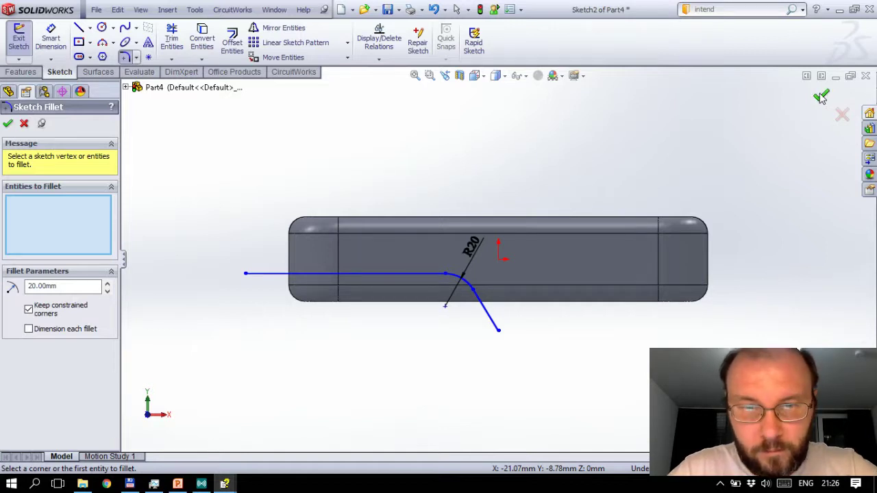
key(Escape)
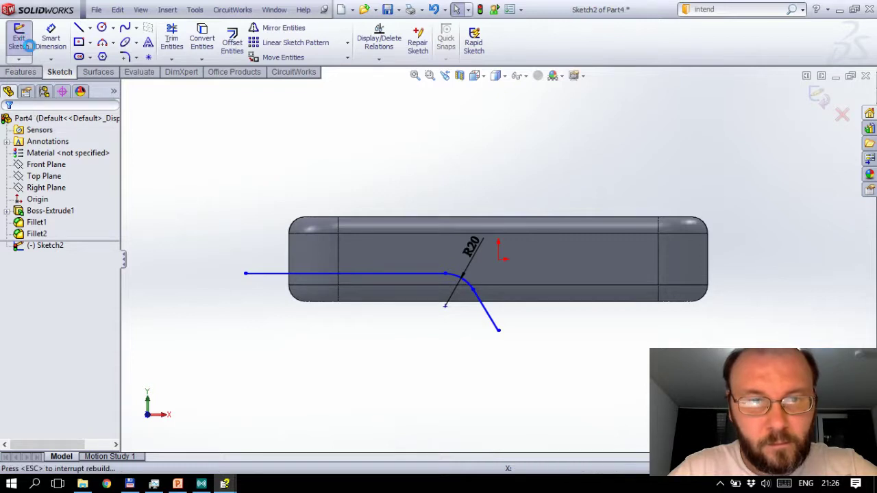
Step: Split the part along Sketch2, keeping both resulting bodies
key(ctrl+b)
click(167, 9)
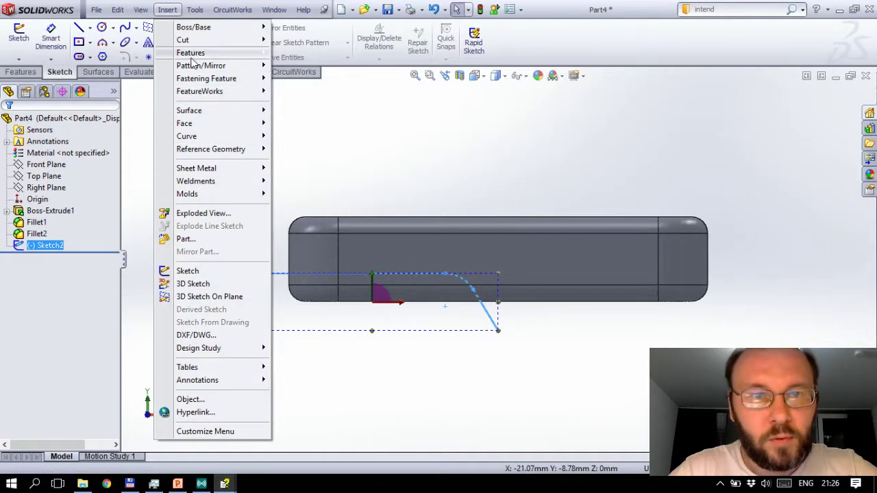
mouse_move(191, 53)
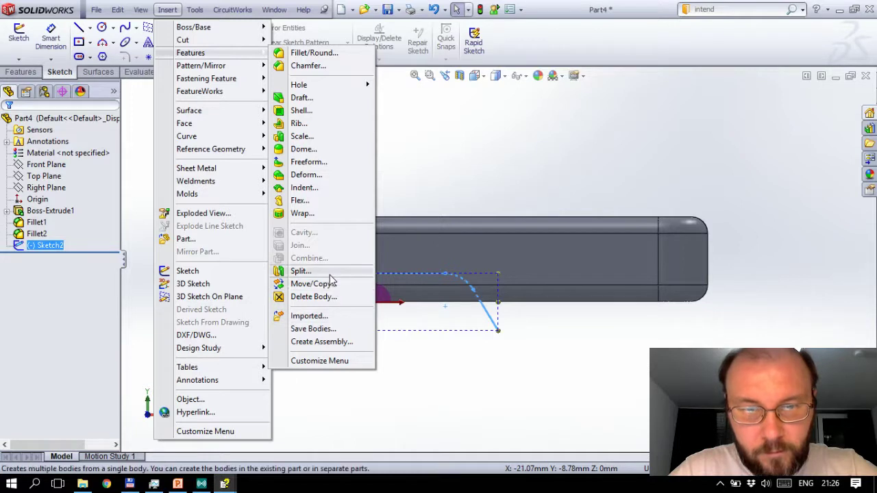
key(Escape)
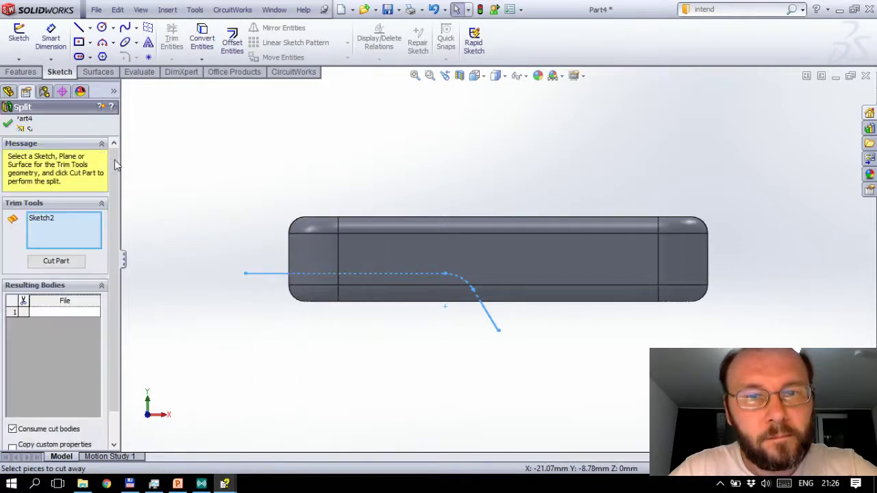
click(45, 226)
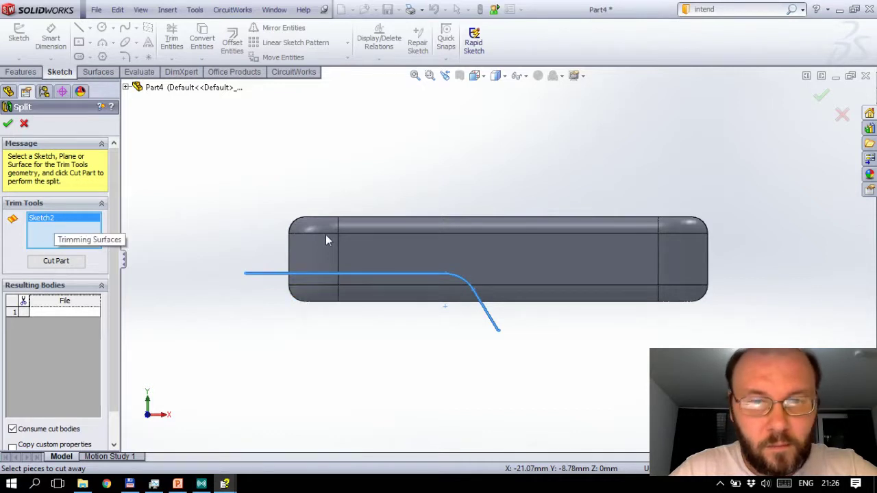
click(63, 313)
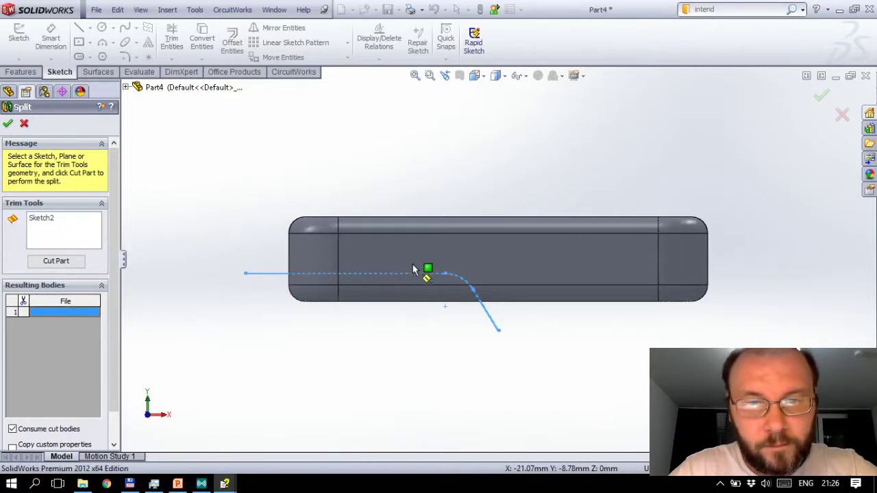
click(381, 301)
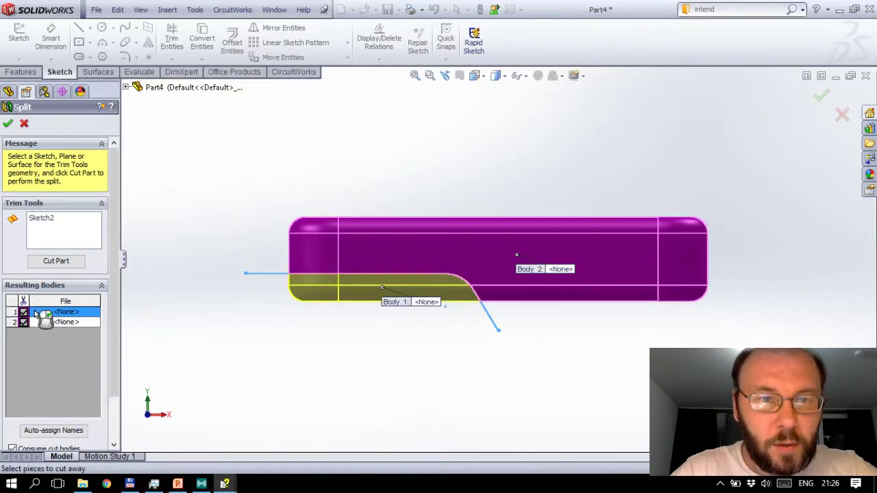
click(23, 312)
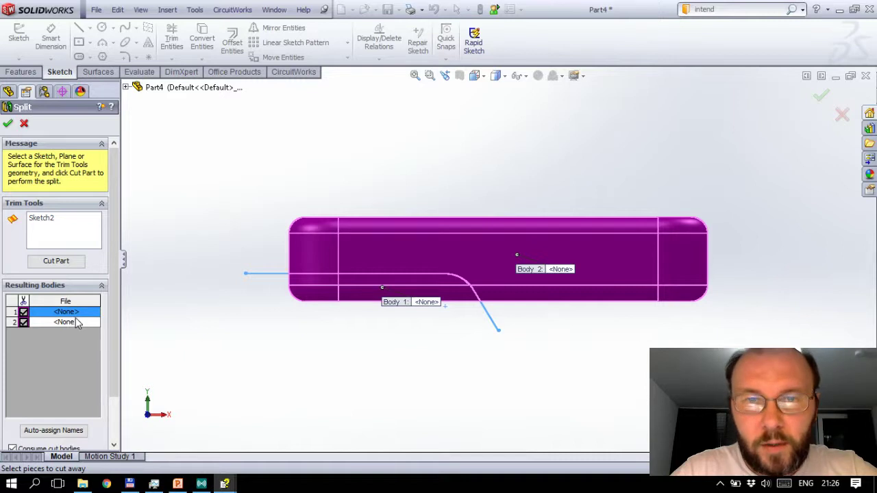
click(9, 124)
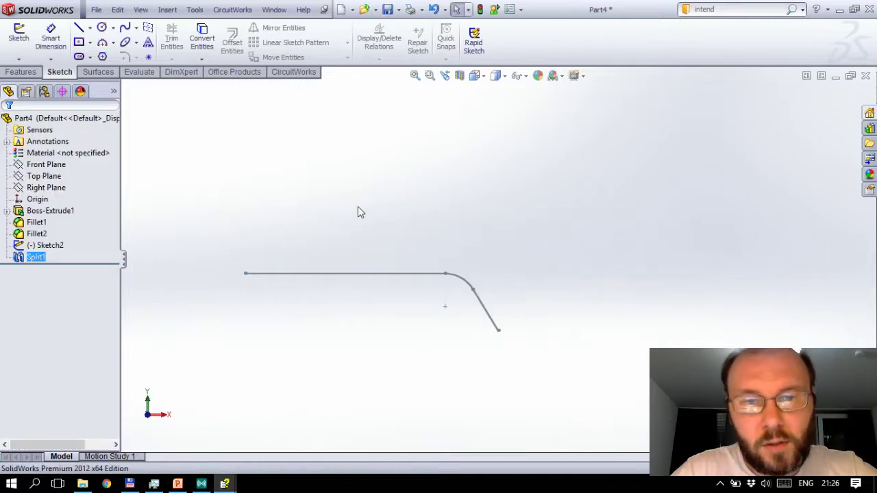
Step: Edit Split1 to turn off Consume cut bodies
click(40, 259)
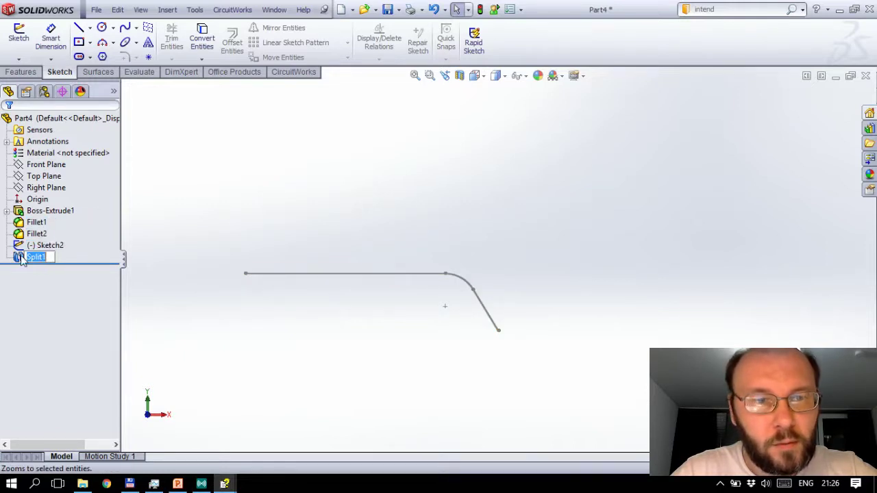
click(21, 259)
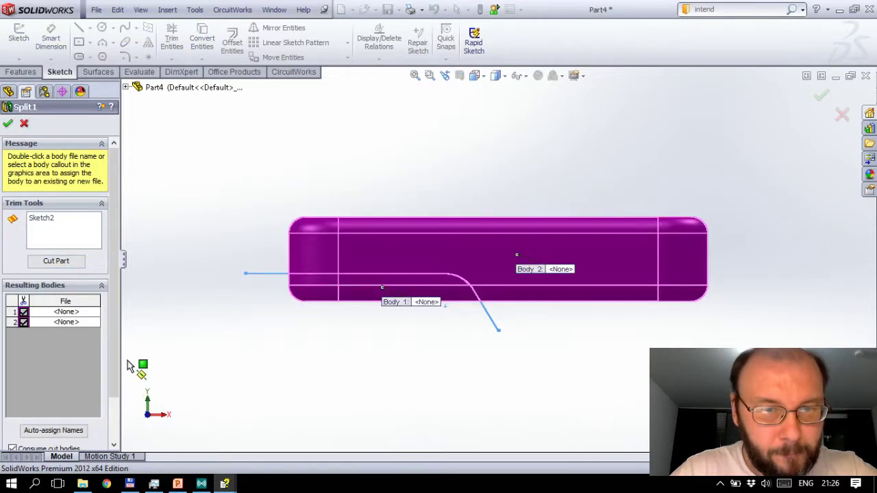
scroll(116, 371, down, 2)
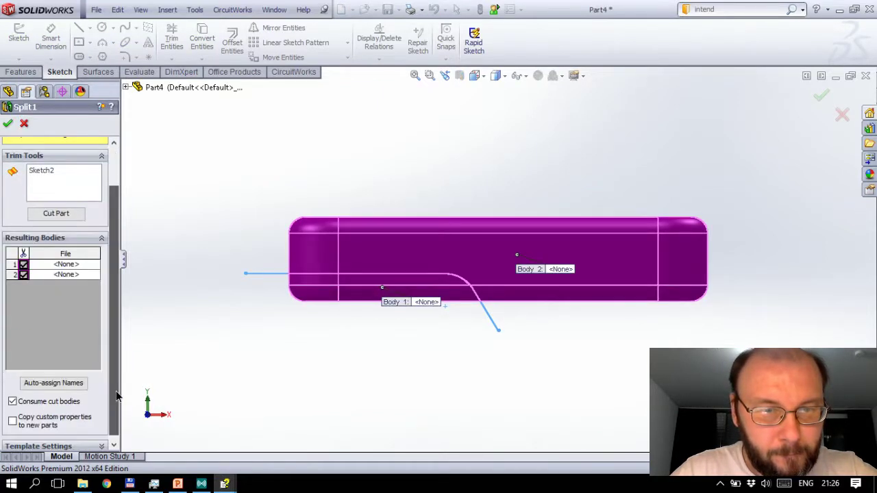
click(33, 400)
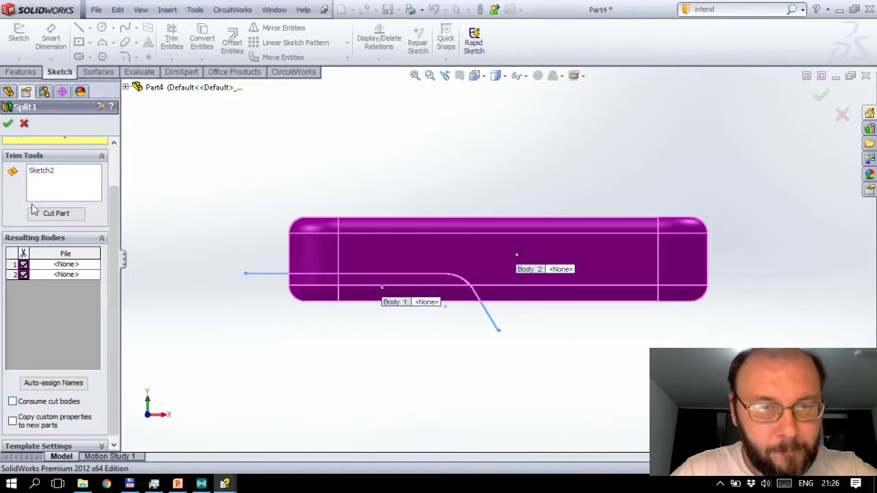
click(9, 122)
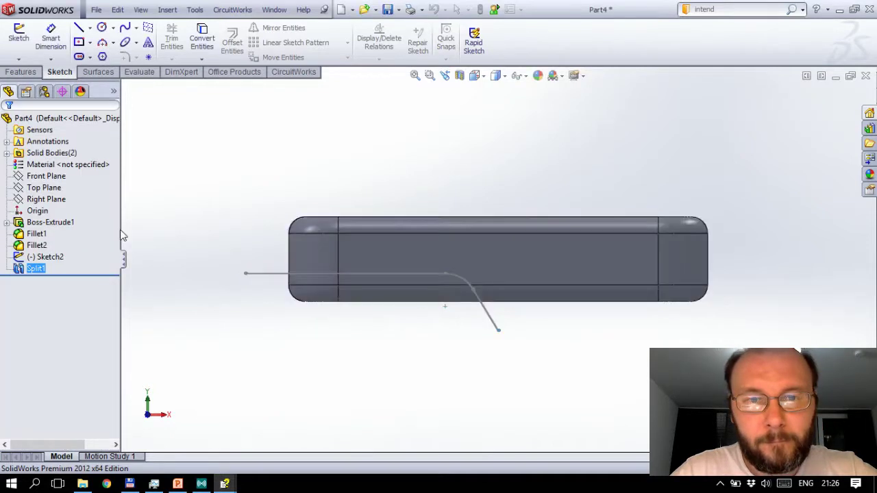
click(5, 154)
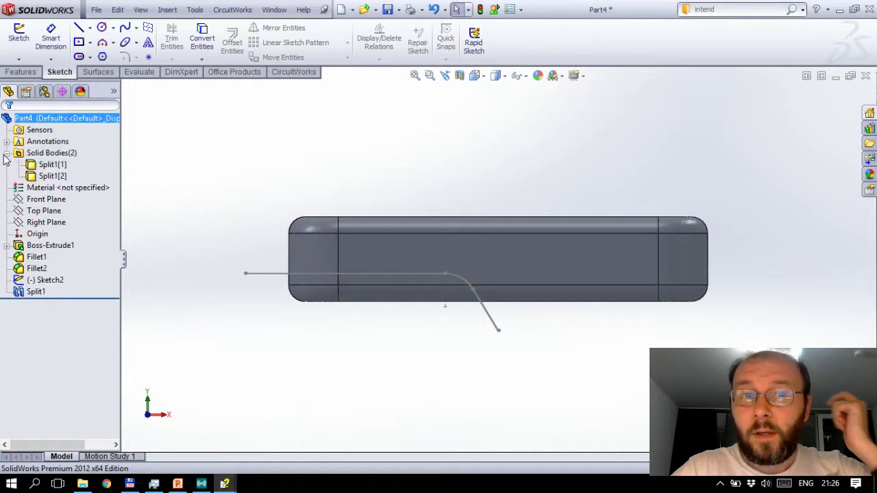
click(53, 165)
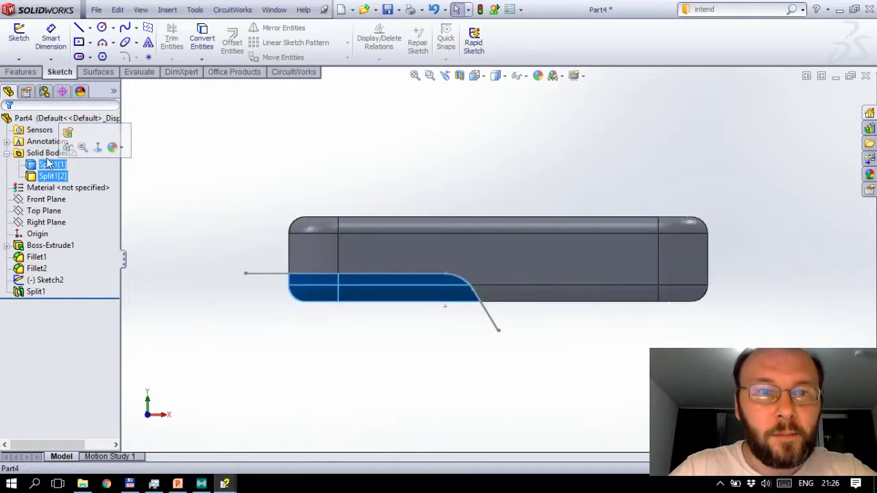
click(52, 165)
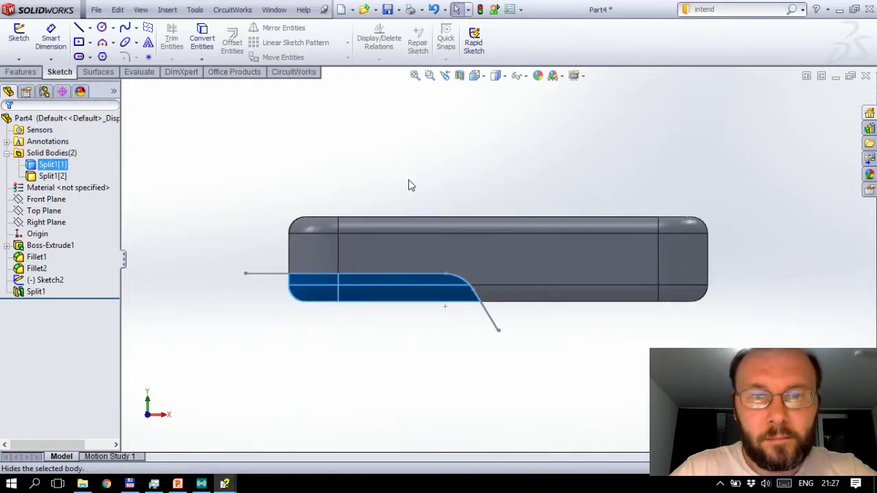
mouse_move(420, 180)
middle_down()
mouse_move(404, 226)
mouse_move(404, 205)
middle_up()
click(53, 165)
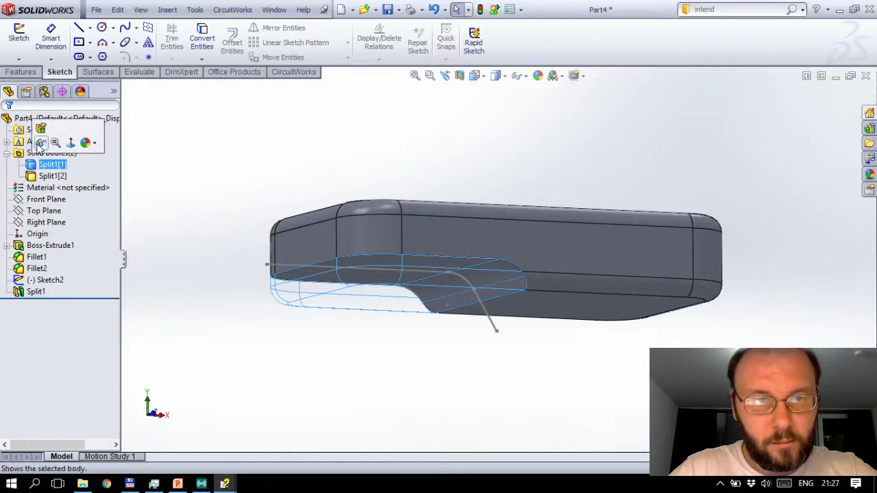
ctrl+click(33, 177)
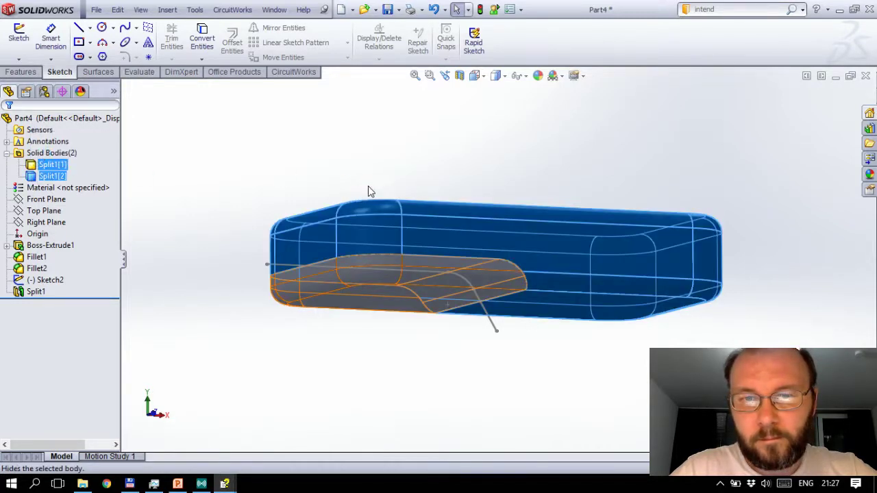
key(Tab)
key(Up)
key(Up)
key(Up)
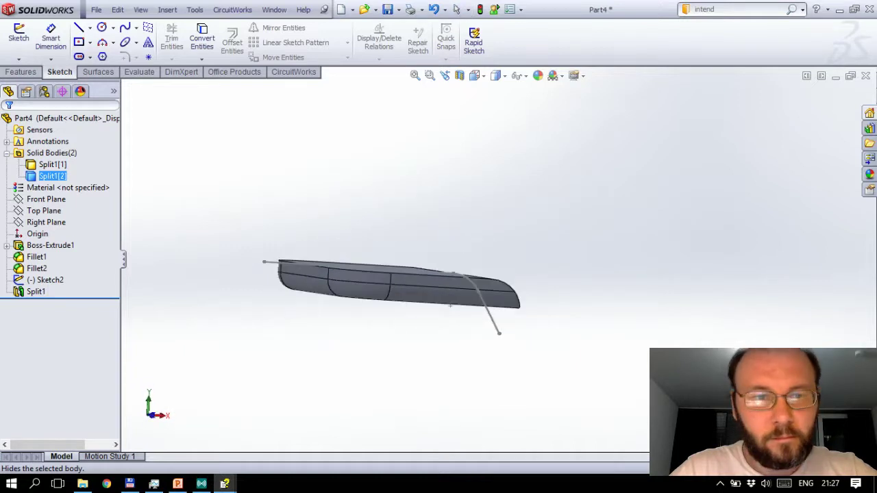
click(51, 179)
click(30, 179)
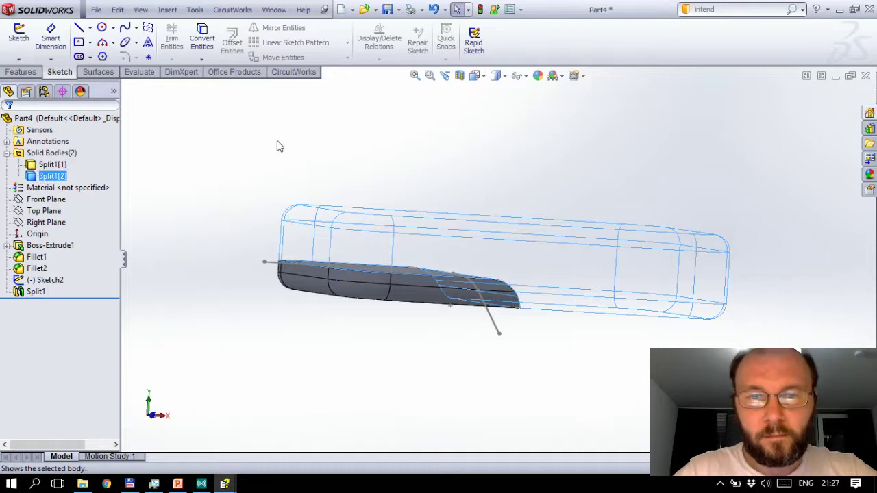
click(264, 194)
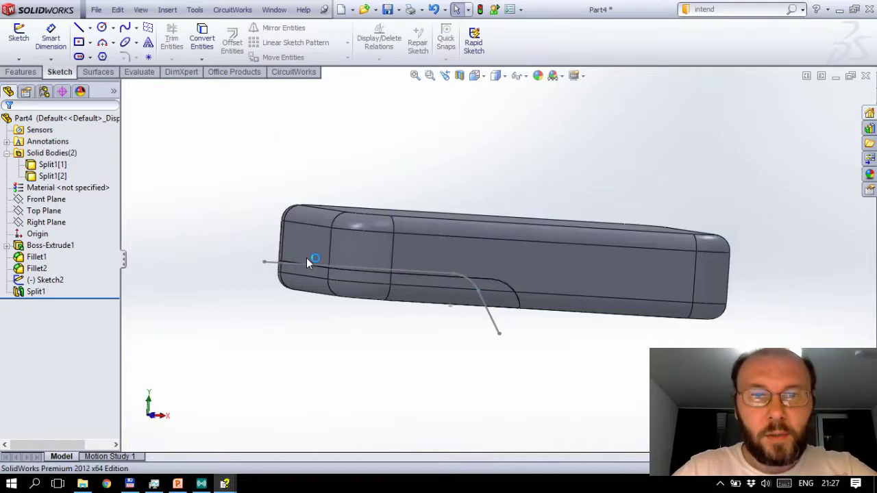
middle_drag(416, 268, 480, 274)
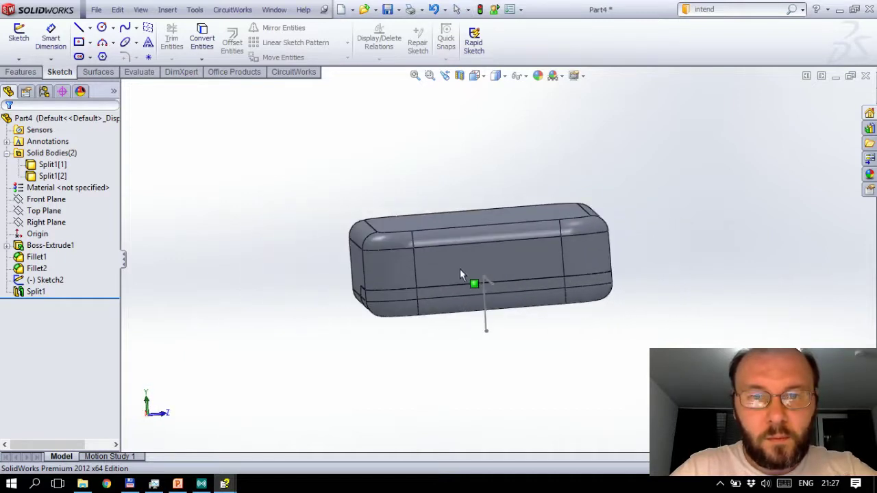
drag(462, 274, 26, 235)
drag(47, 195, 43, 212)
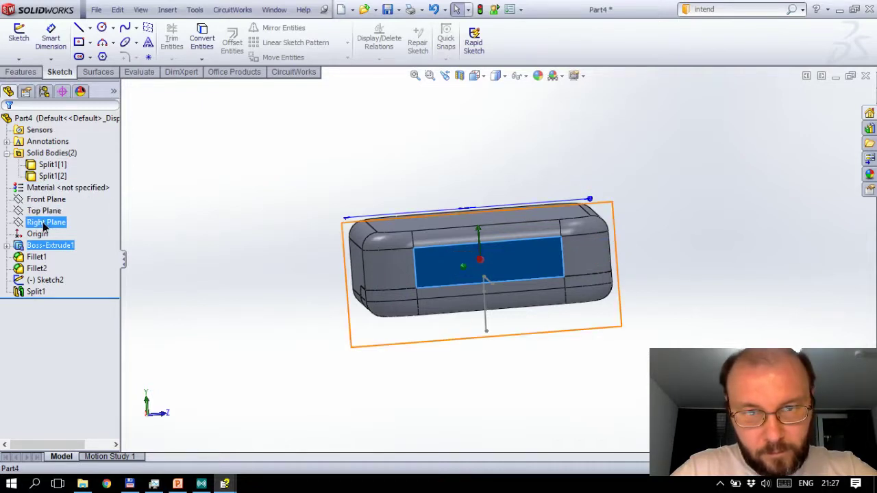
Step: Draw a vertical centerline from the origin downward in a new sketch on the Right Plane
click(45, 223)
key(ctrl+8)
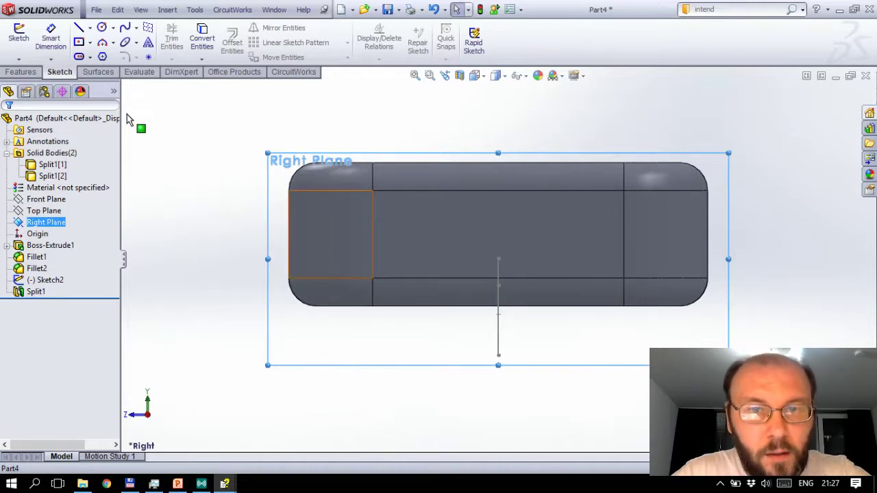
click(79, 29)
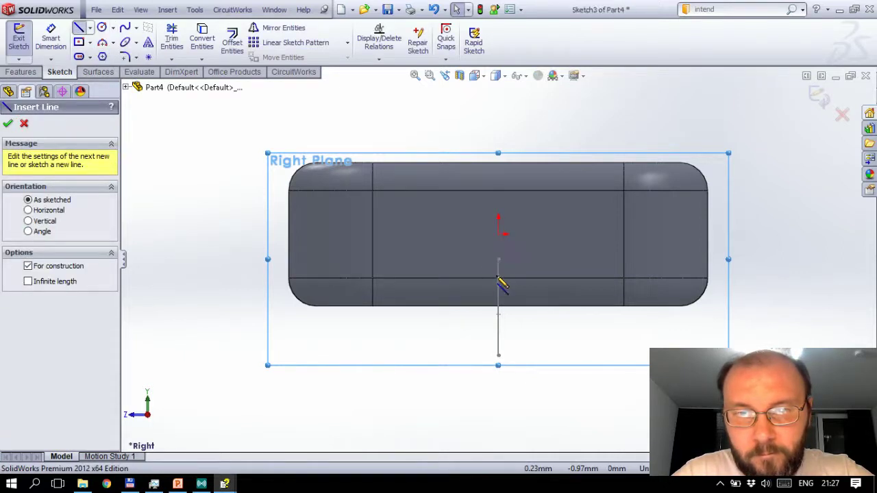
click(499, 355)
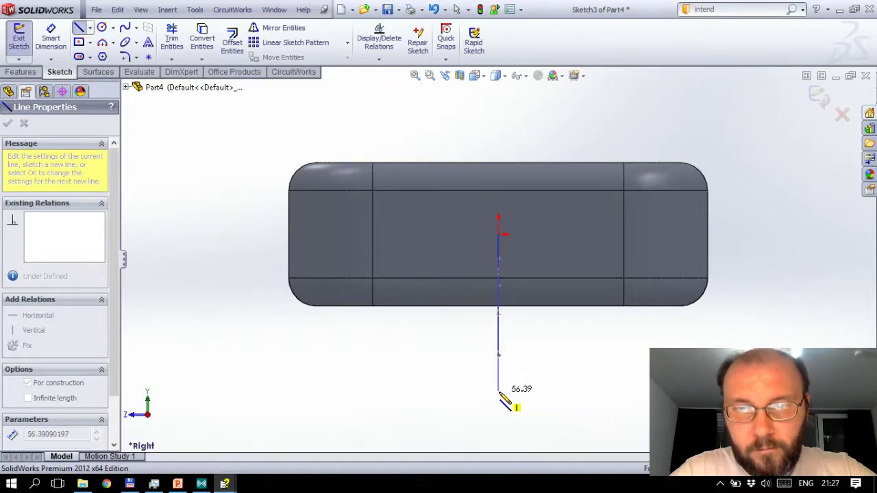
click(499, 392)
key(Escape)
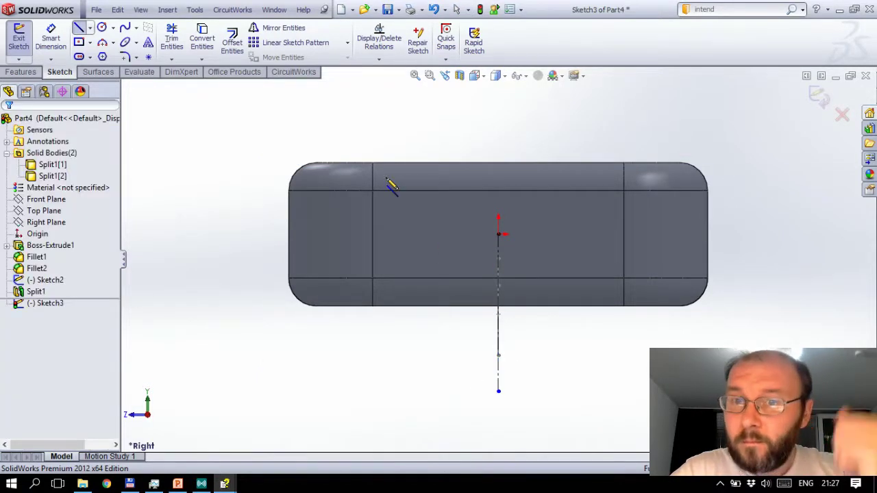
click(167, 10)
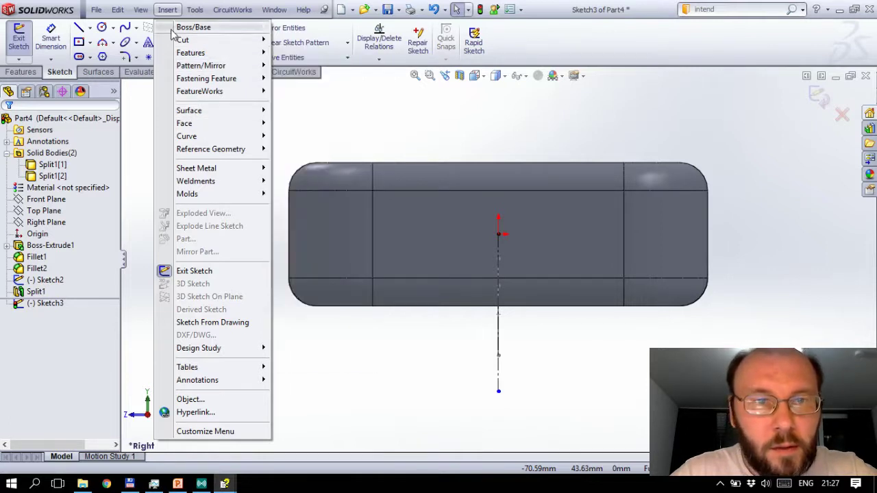
Step: Turn on Dynamic Mirror using Sketch3's vertical centerline as the mirror axis
click(192, 20)
click(195, 10)
mouse_move(226, 263)
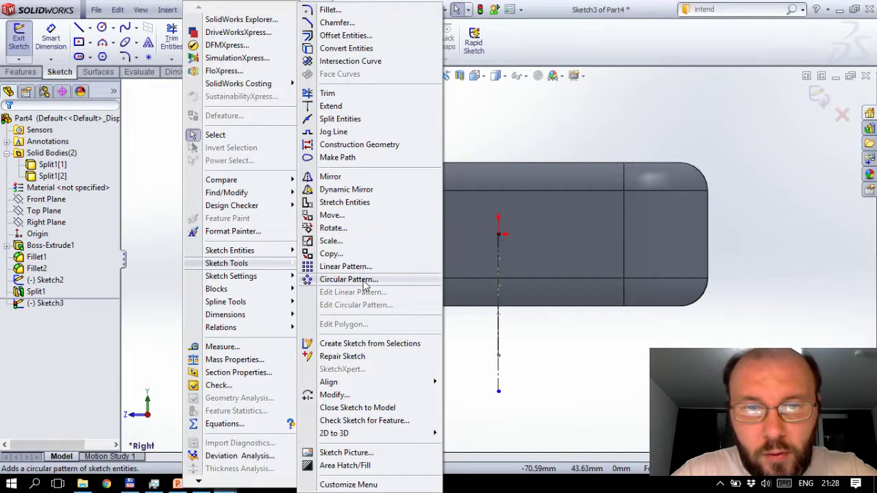
click(345, 189)
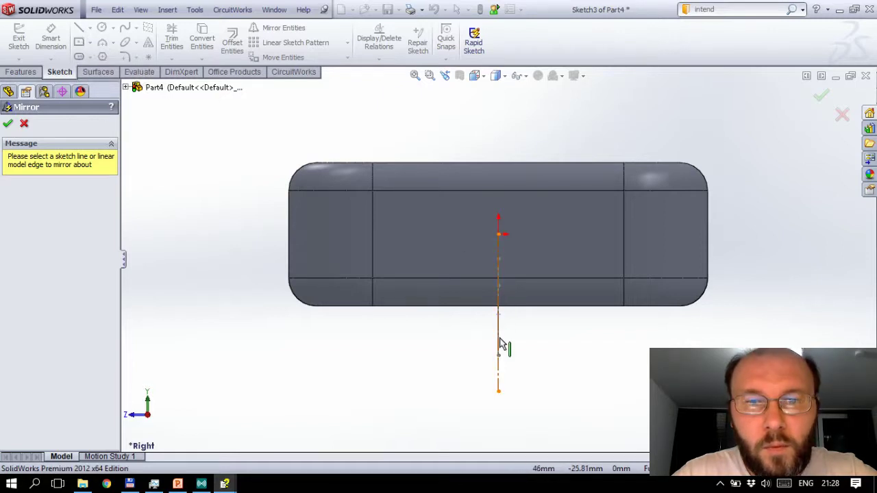
click(496, 392)
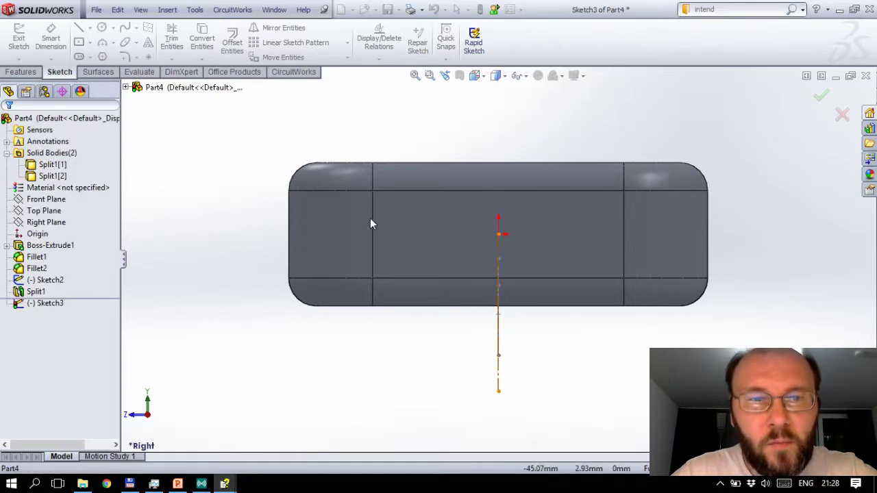
click(79, 28)
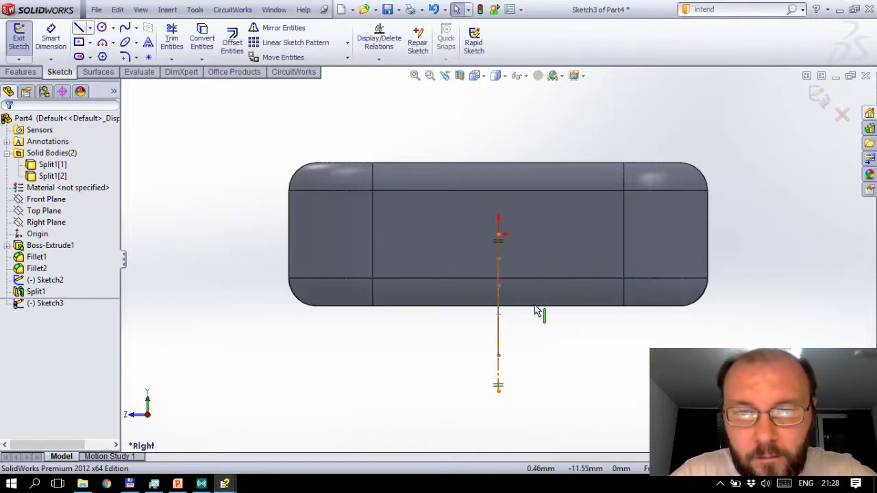
middle_drag(544, 358, 695, 383)
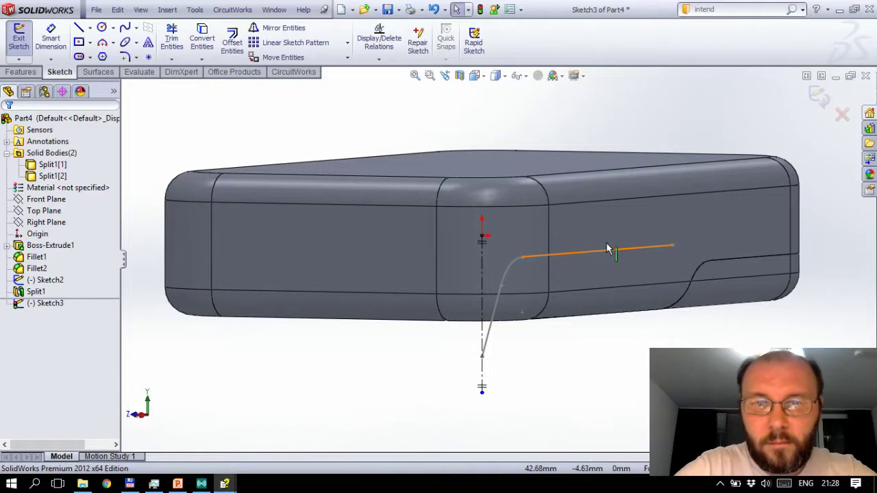
key(ctrl+8)
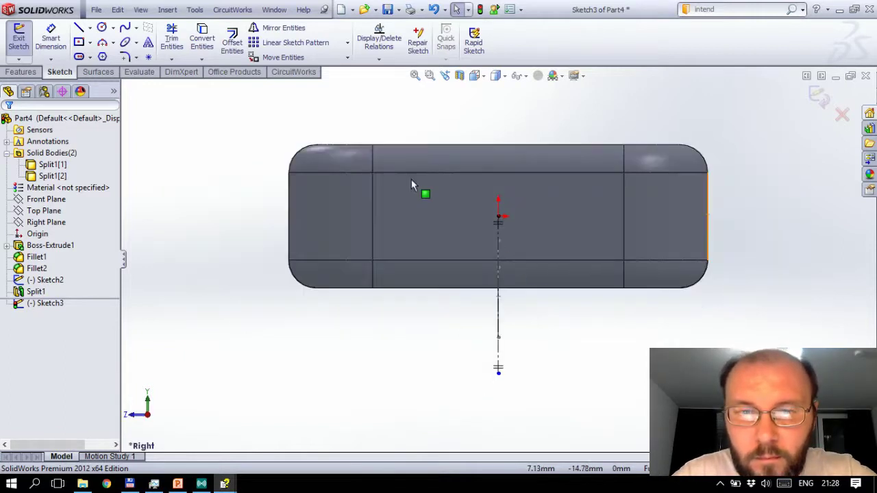
Step: Draw the mirrored profile: a 56.11 mm horizontal line with vertical legs dropping below the case
click(79, 27)
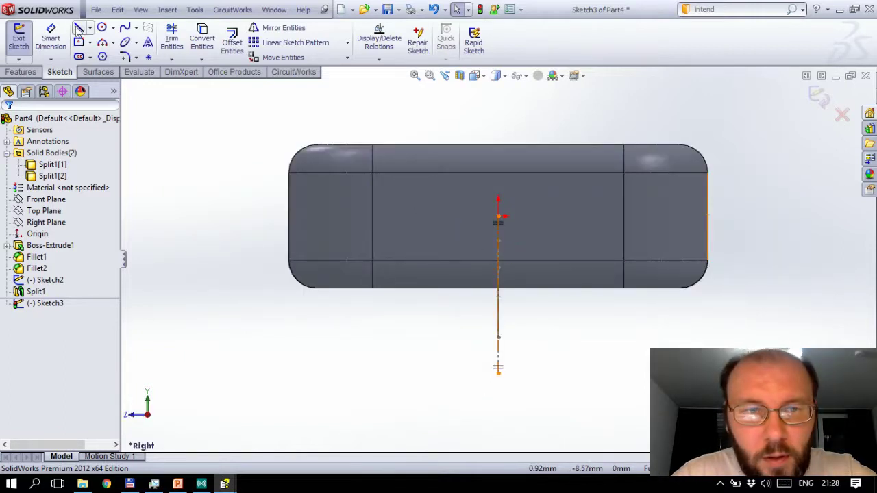
click(499, 241)
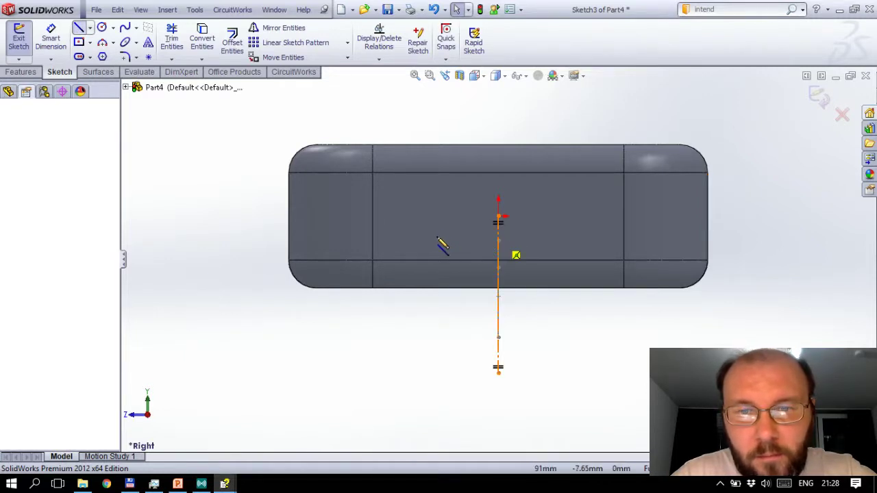
click(433, 239)
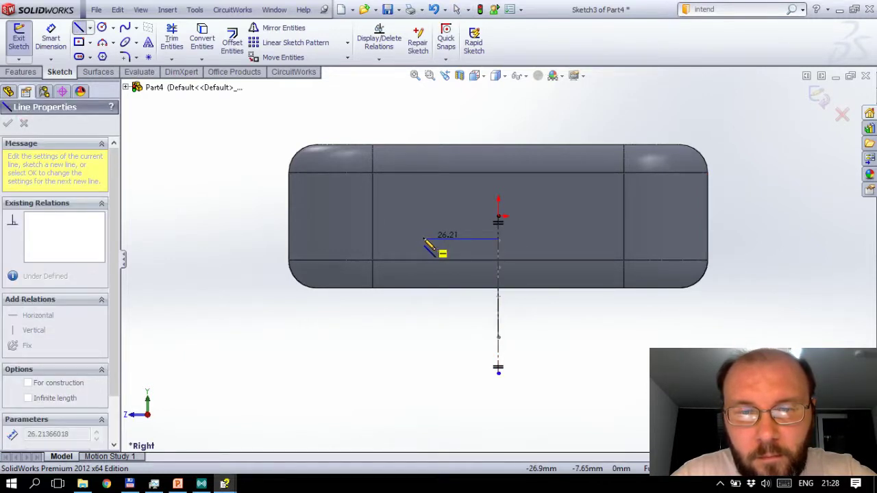
drag(423, 239, 420, 240)
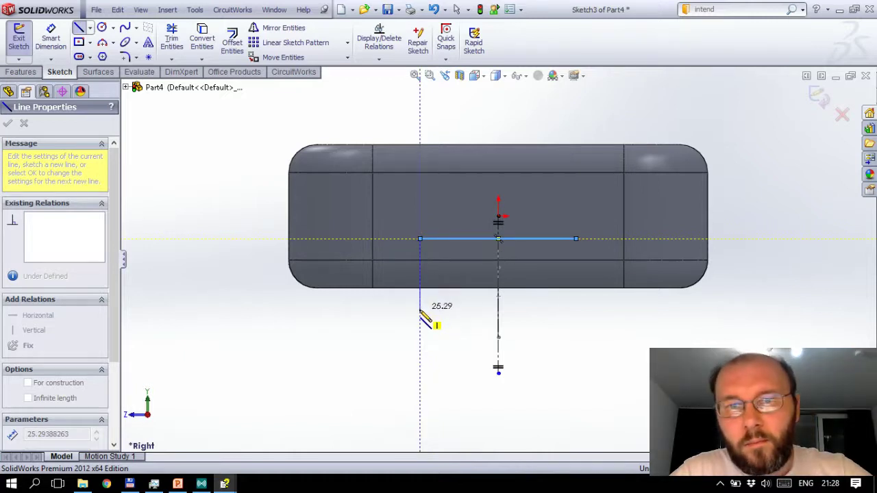
click(421, 310)
key(Escape)
key(Escape)
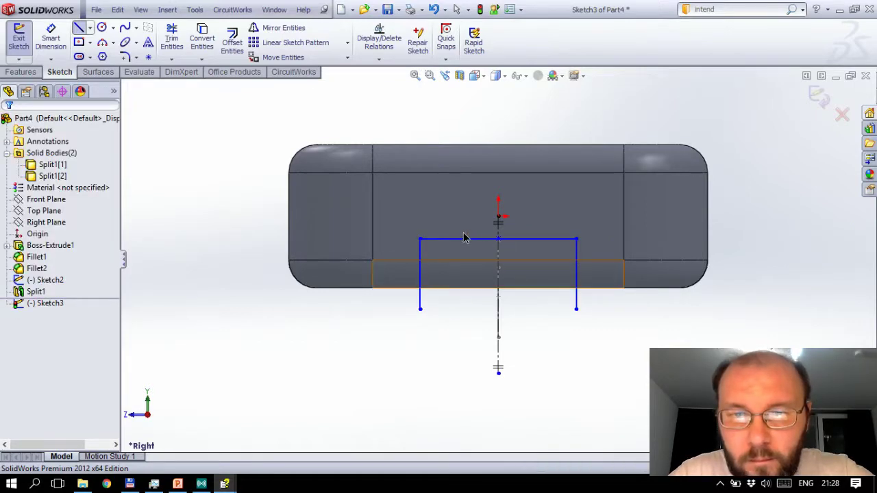
middle_drag(464, 237, 536, 300)
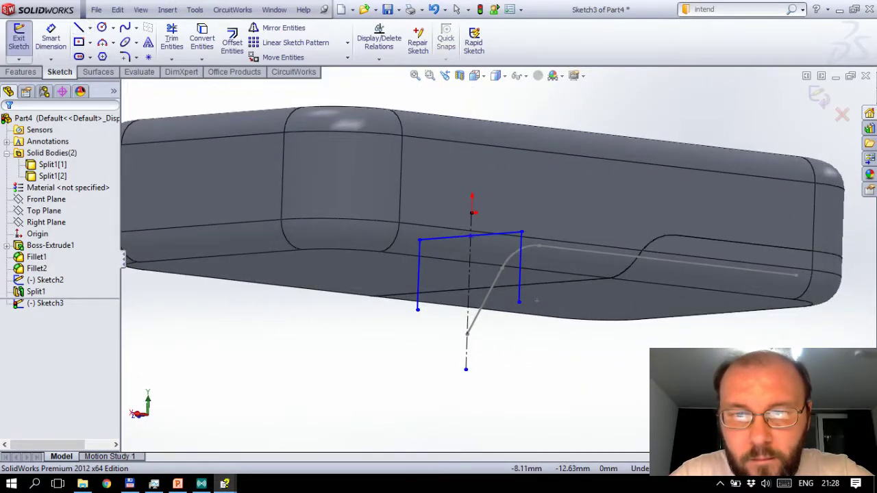
click(505, 234)
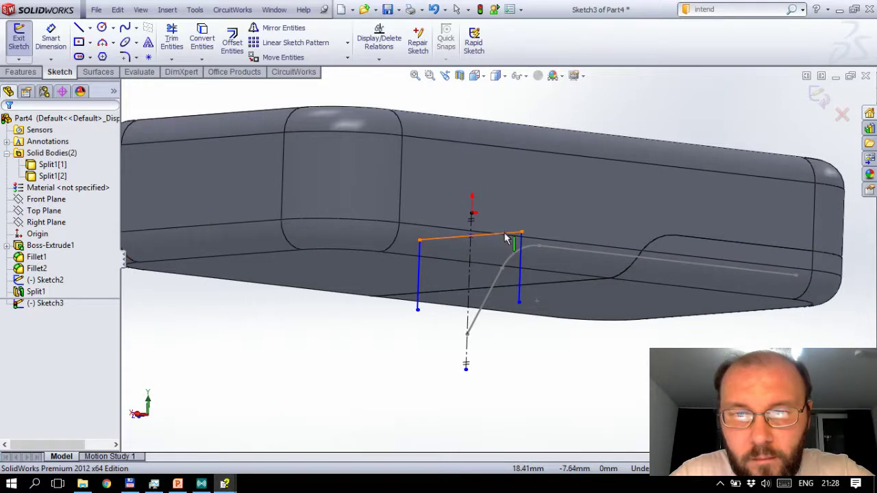
Step: Make Sketch3's top horizontal line coincident with a Sketch2 point to fully define it
ctrl+click(612, 260)
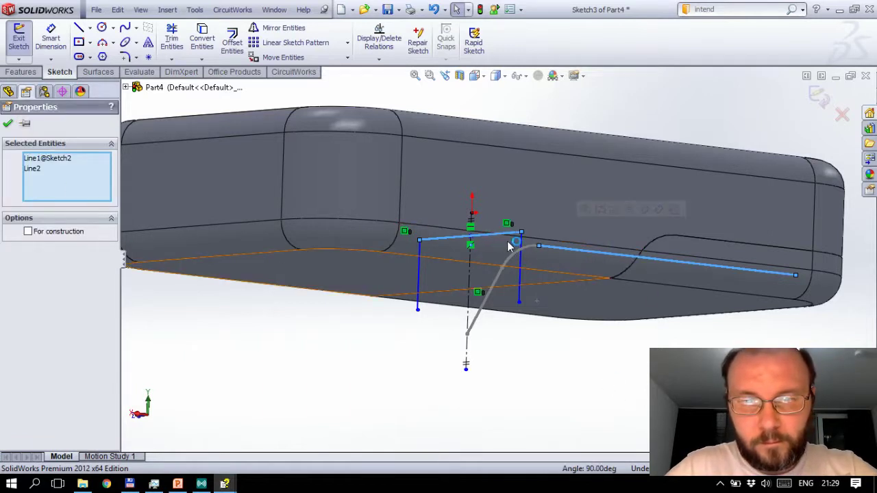
key(Escape)
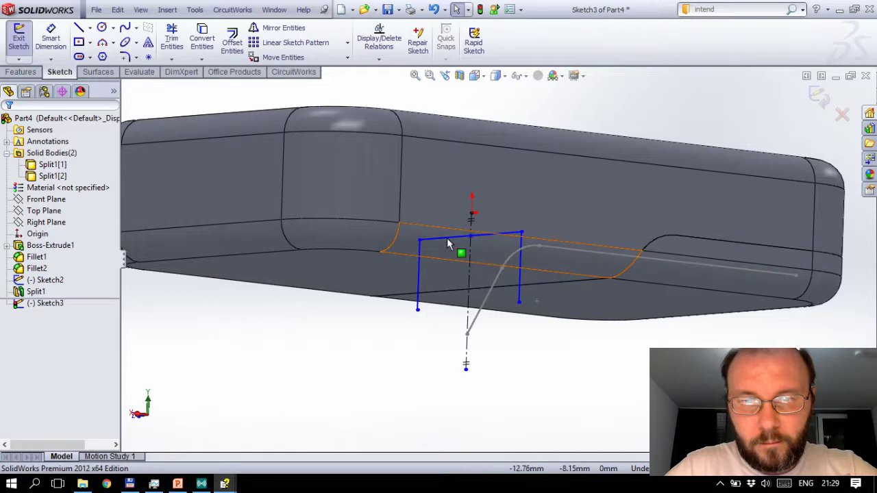
click(540, 252)
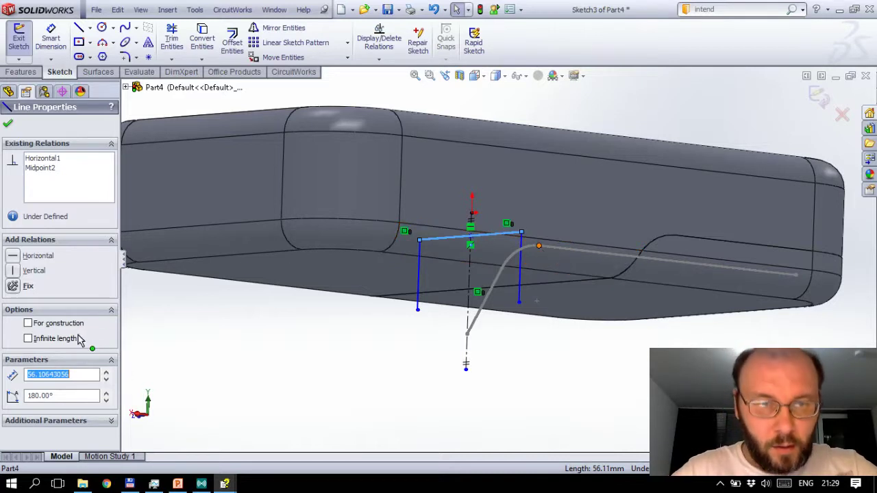
click(84, 374)
key(Return)
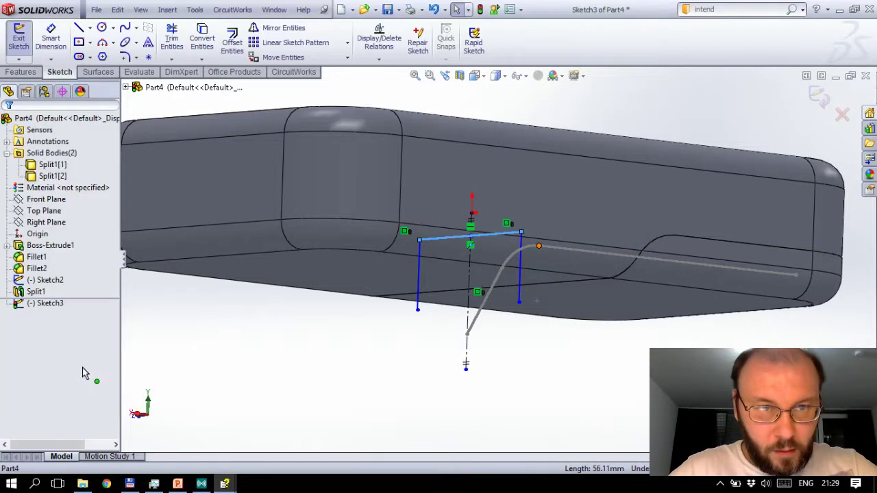
ctrl+click(302, 246)
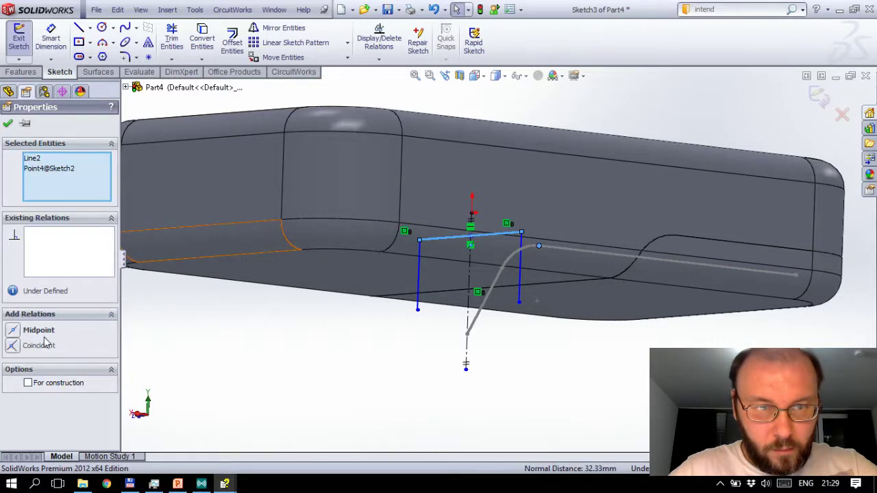
click(13, 347)
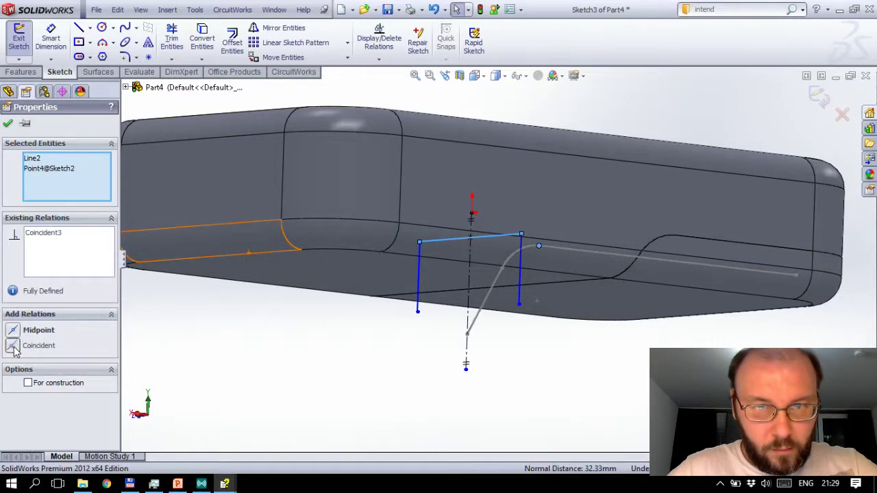
click(541, 384)
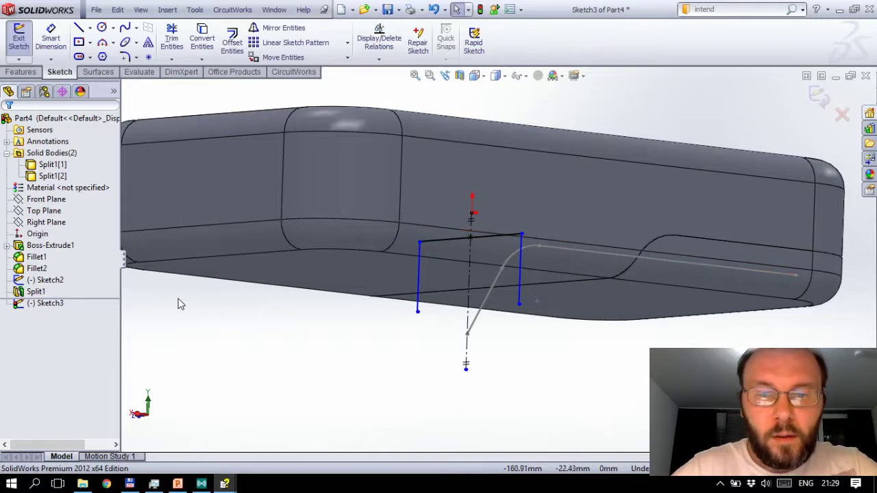
key(ctrl+4)
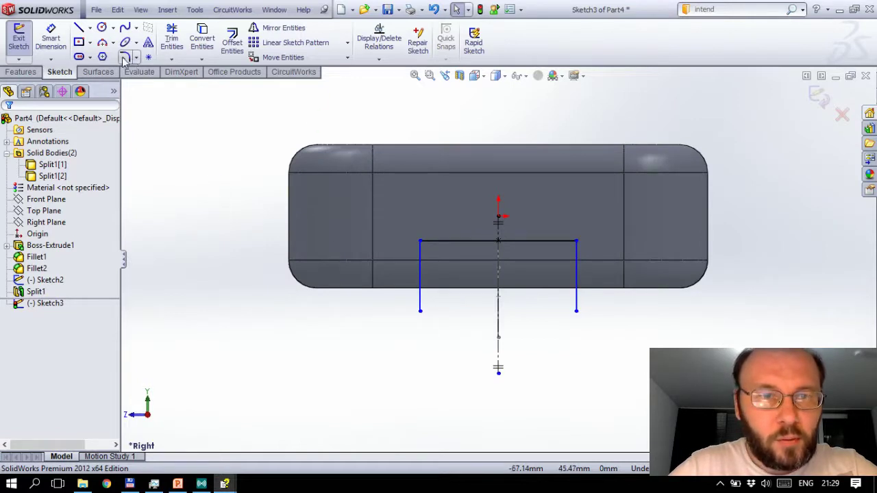
Step: Add 5 mm sketch fillets to Sketch3's left and right upper corners, then exit the sketch
right_drag(478, 222, 425, 252)
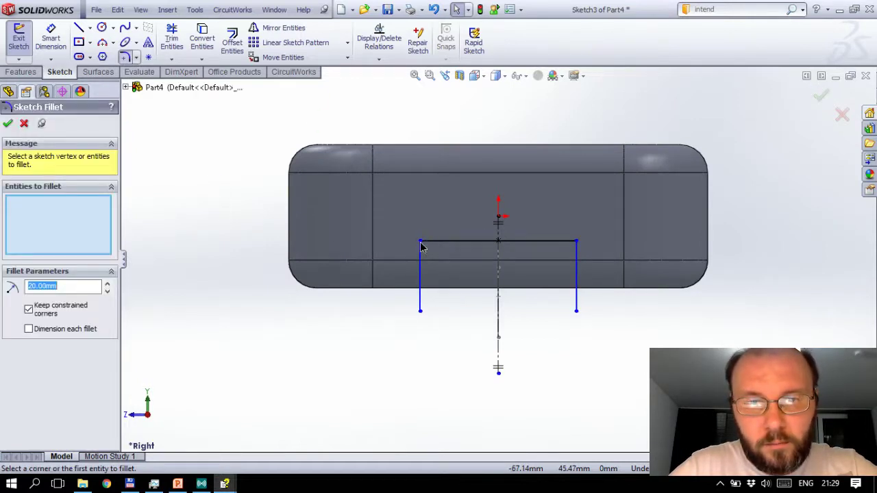
click(419, 242)
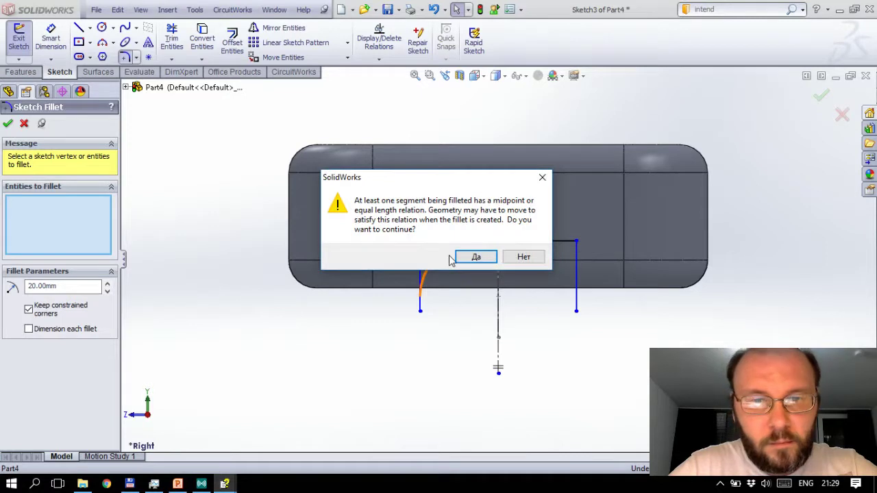
click(475, 257)
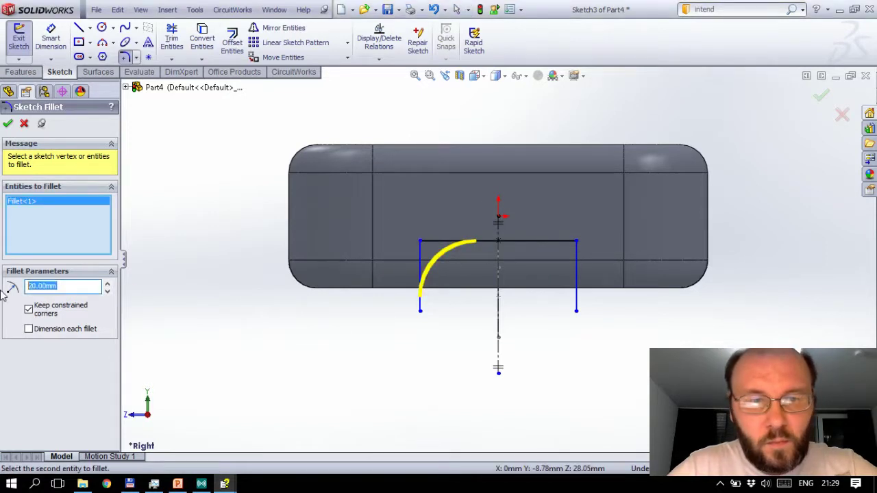
text(5)
key(Return)
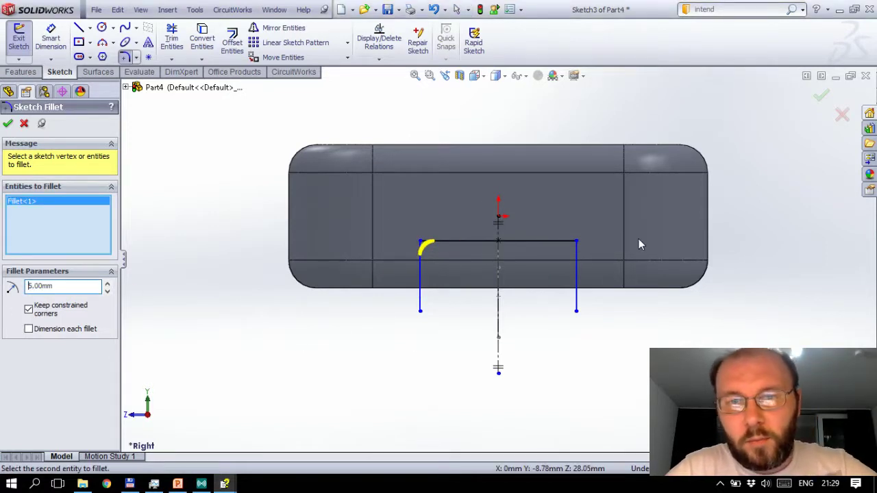
click(578, 243)
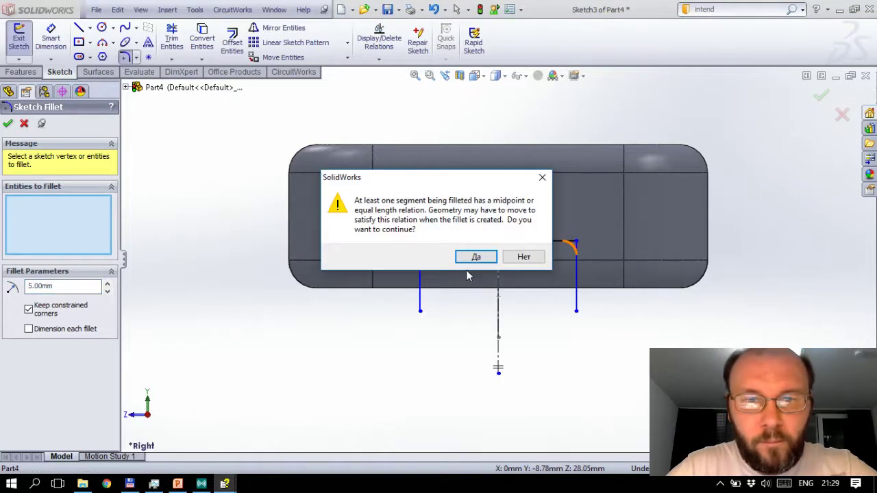
click(470, 258)
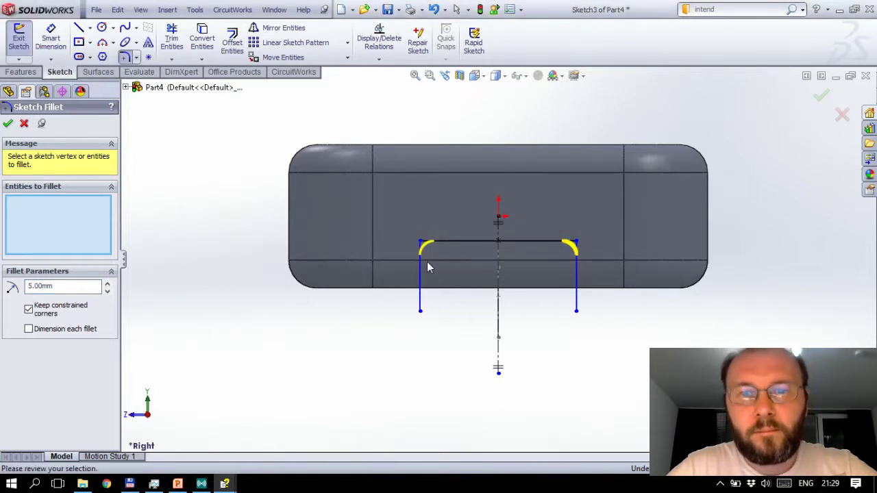
click(6, 128)
click(9, 125)
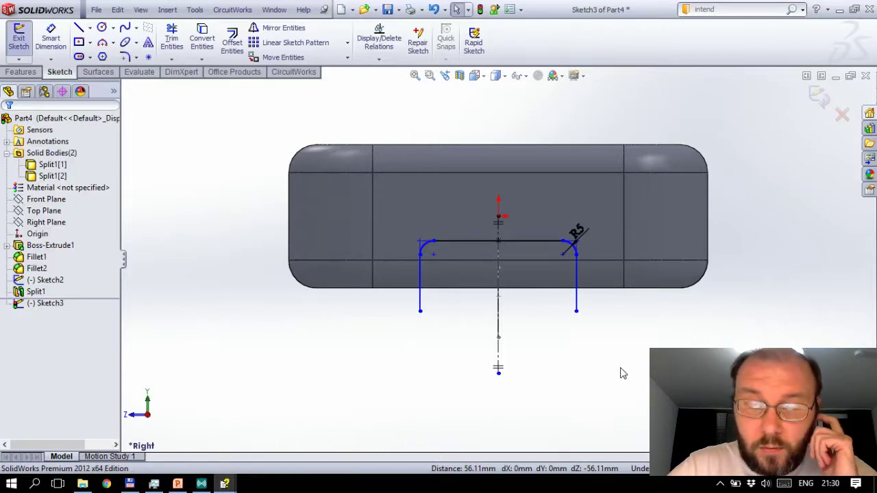
click(818, 96)
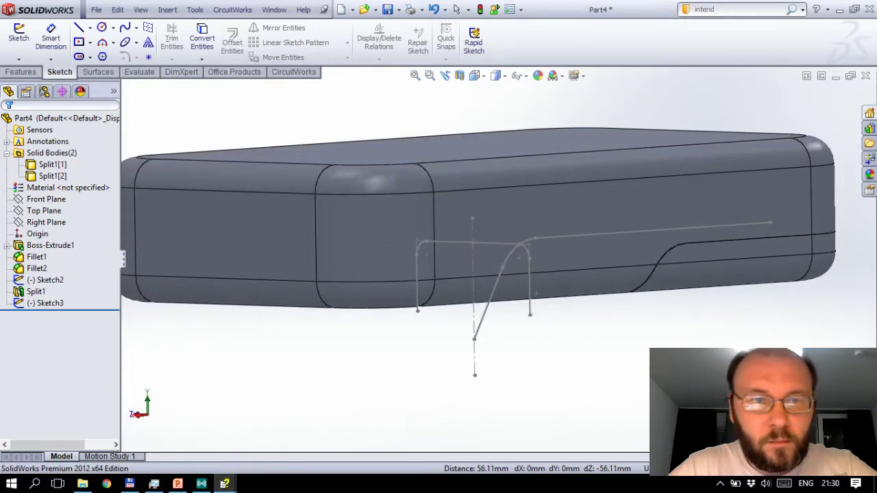
Step: Start a Split feature using Sketch3 as the trim tool and cut the part
click(21, 72)
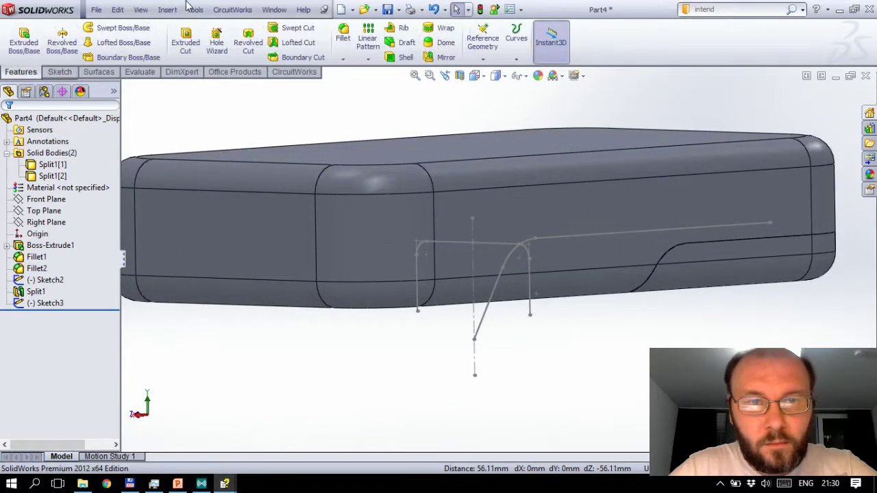
click(169, 9)
mouse_move(190, 52)
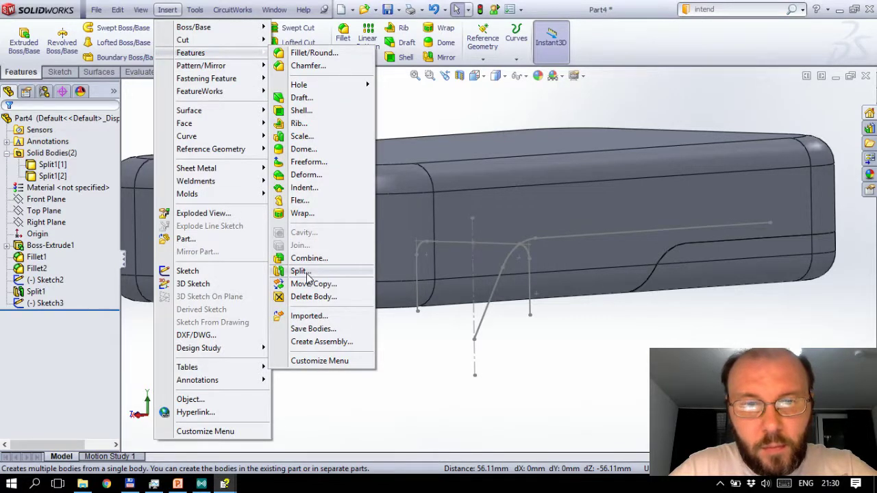
click(301, 271)
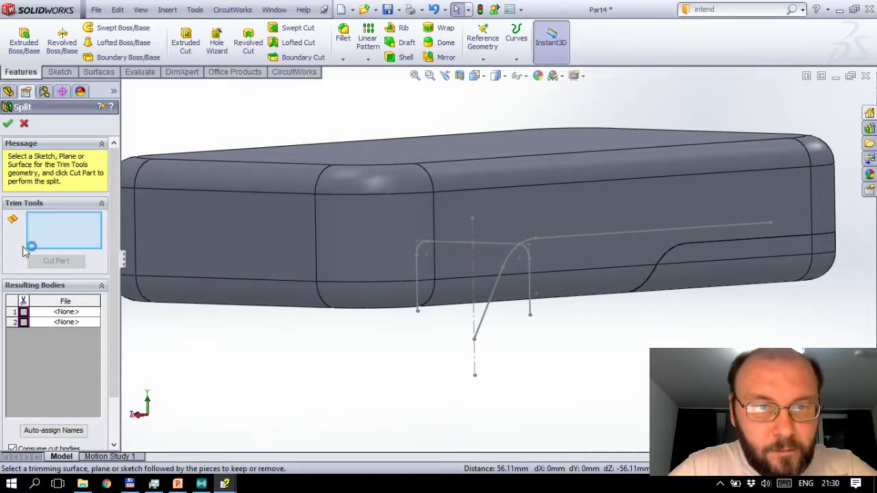
click(531, 309)
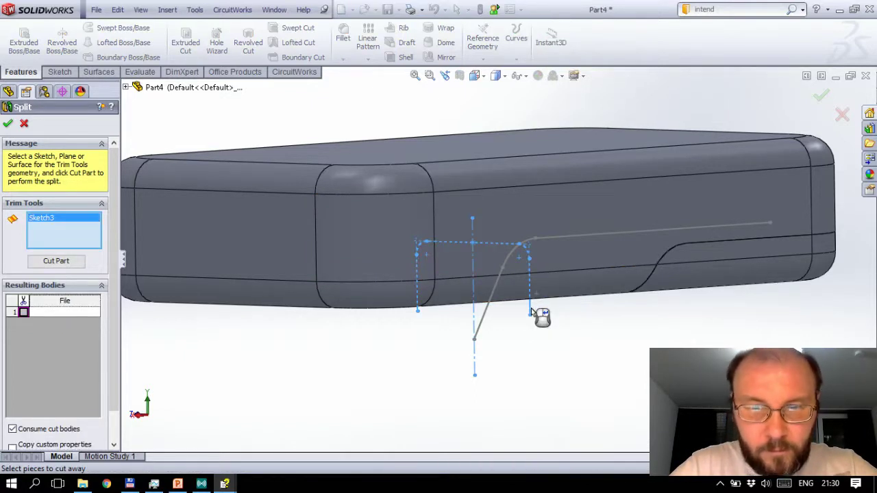
click(57, 313)
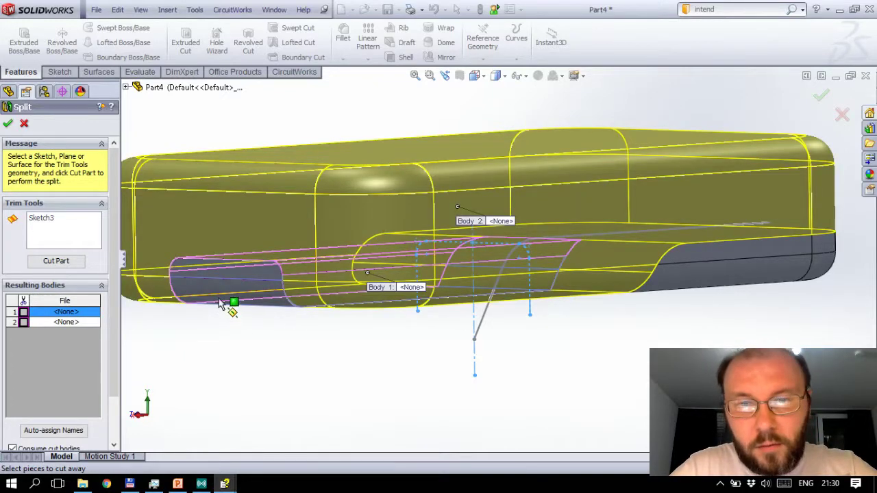
Step: Mark all five resulting bodies to keep and confirm Split2
click(229, 304)
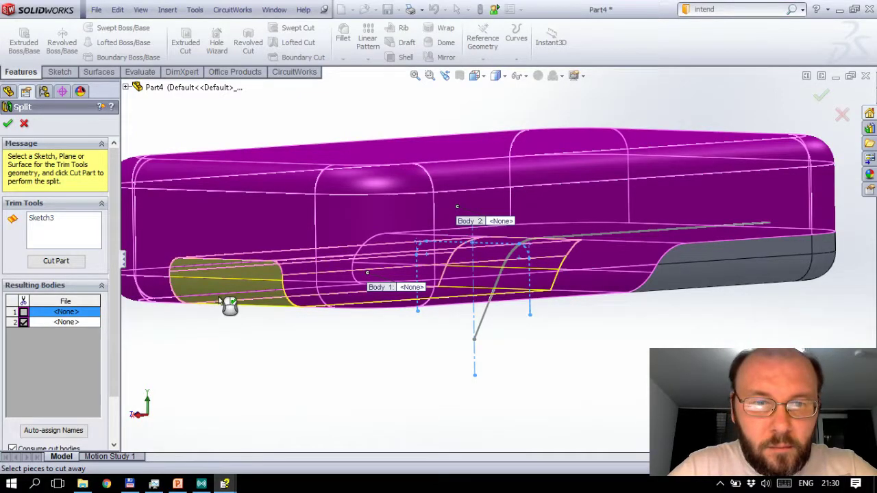
click(229, 304)
mouse_move(229, 304)
middle_down()
mouse_move(246, 356)
mouse_move(308, 322)
middle_up()
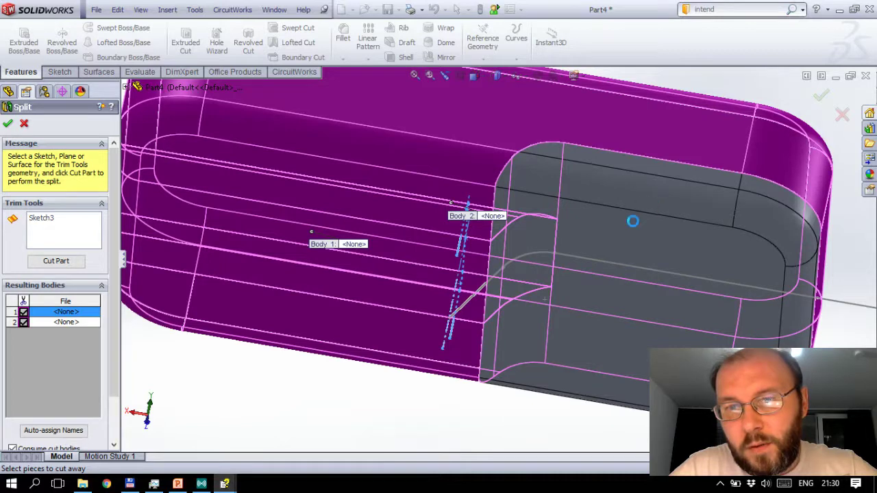
click(614, 296)
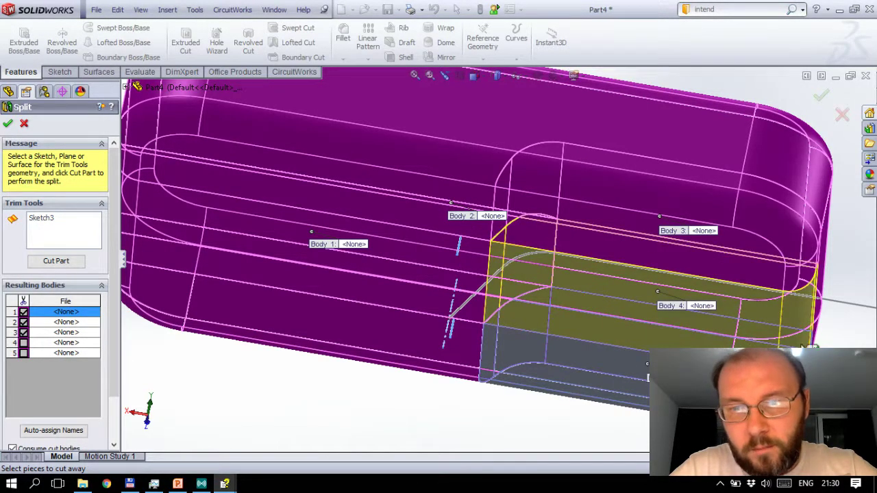
click(794, 321)
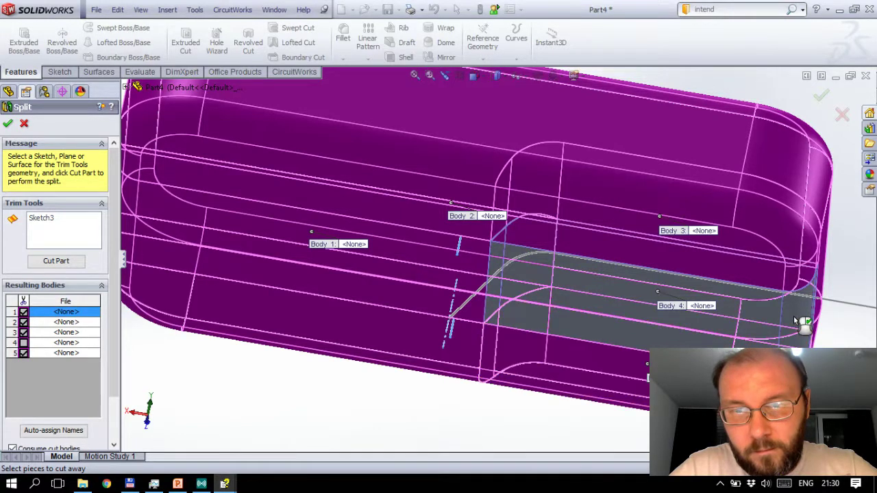
click(472, 280)
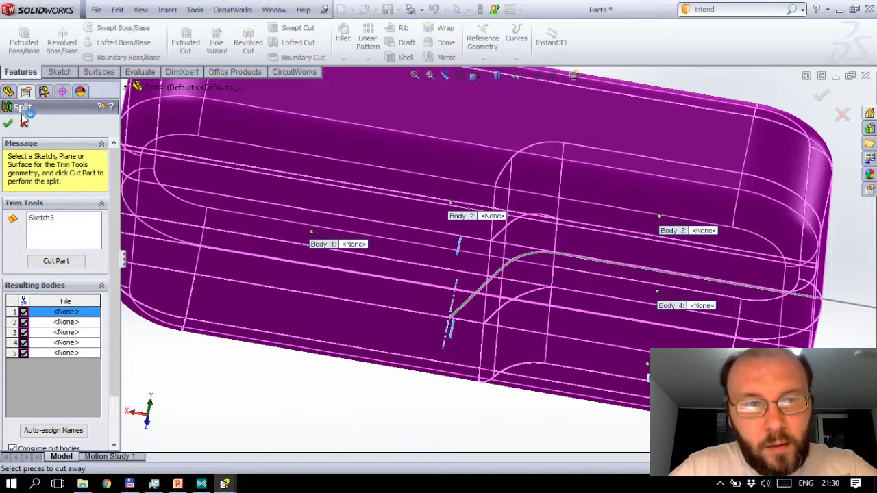
key(Return)
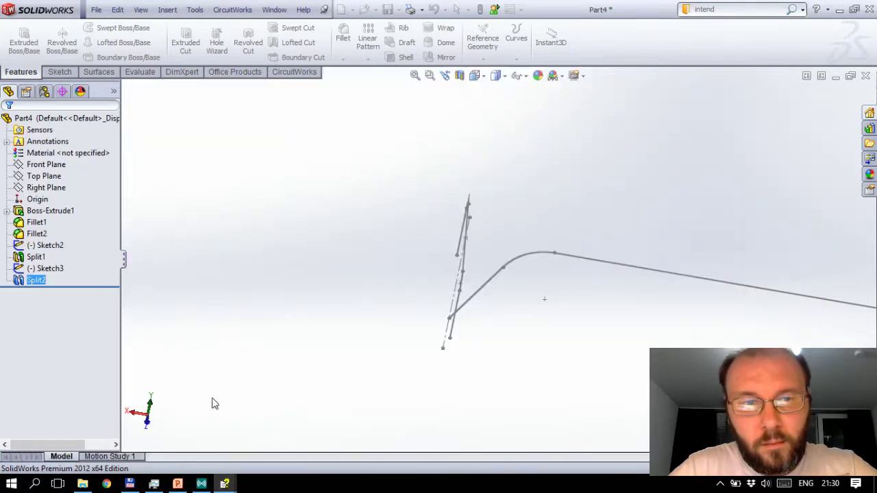
Step: Confirm the Split2 feature with the green check
click(34, 283)
click(59, 244)
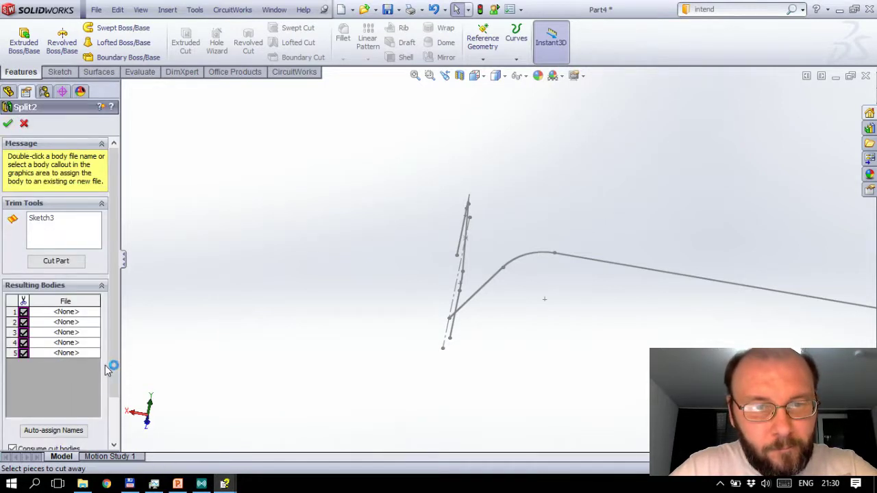
drag(111, 366, 112, 413)
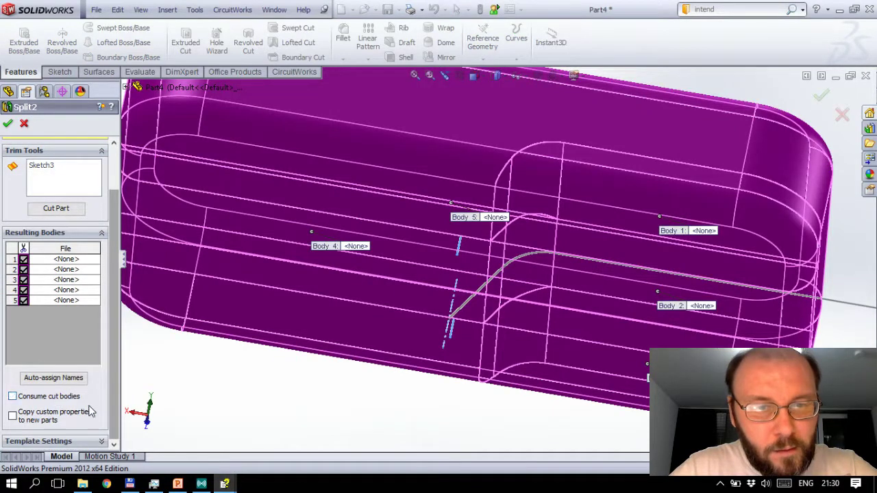
click(8, 123)
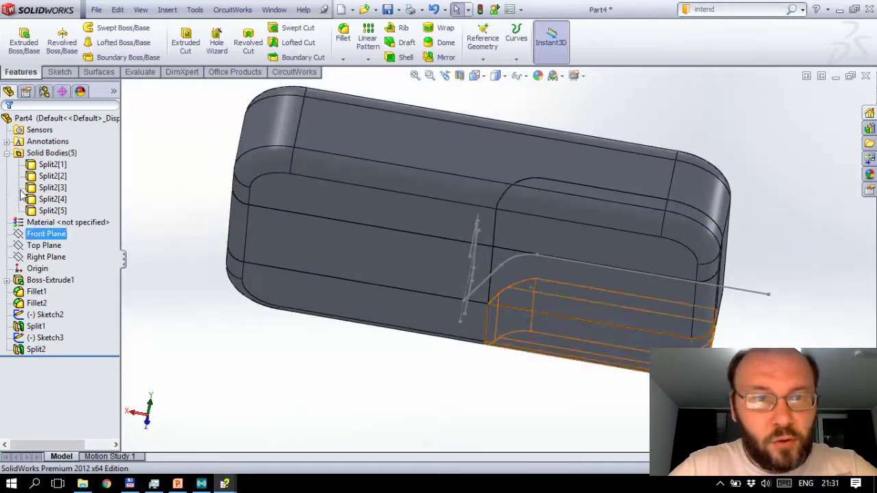
Step: Inspect each of the five Split2 bodies in the Solid Bodies folder
click(58, 165)
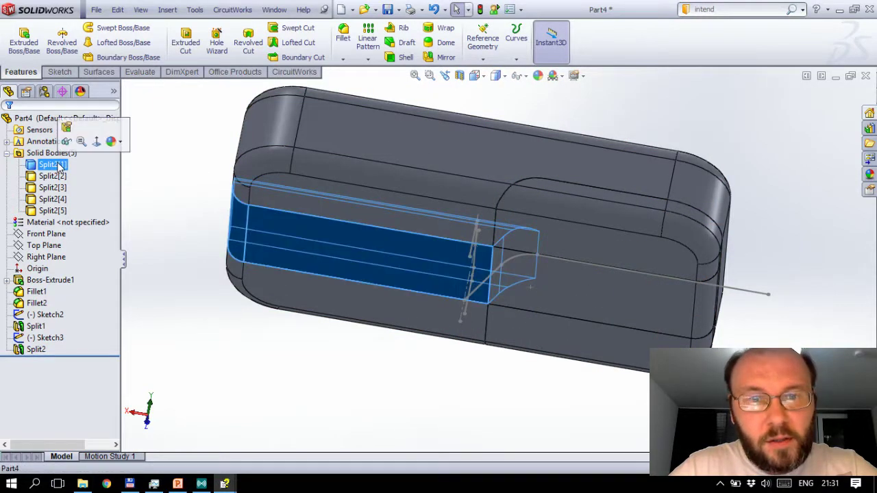
click(53, 176)
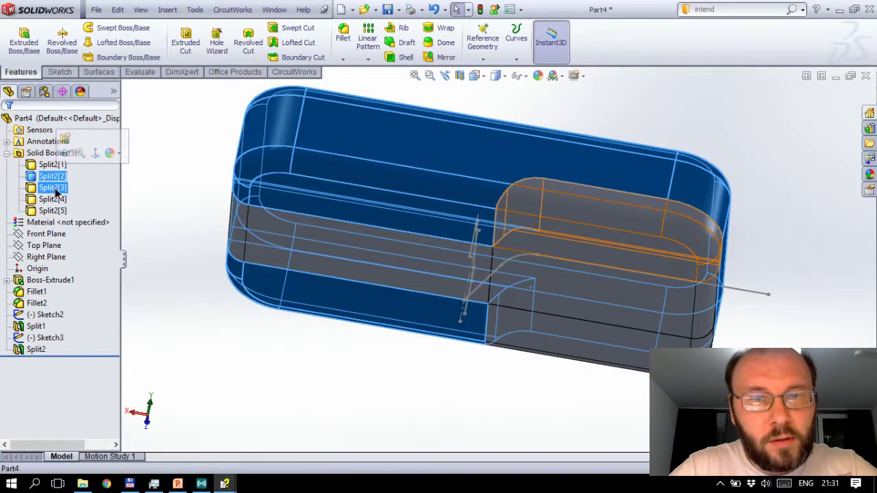
click(57, 189)
click(58, 199)
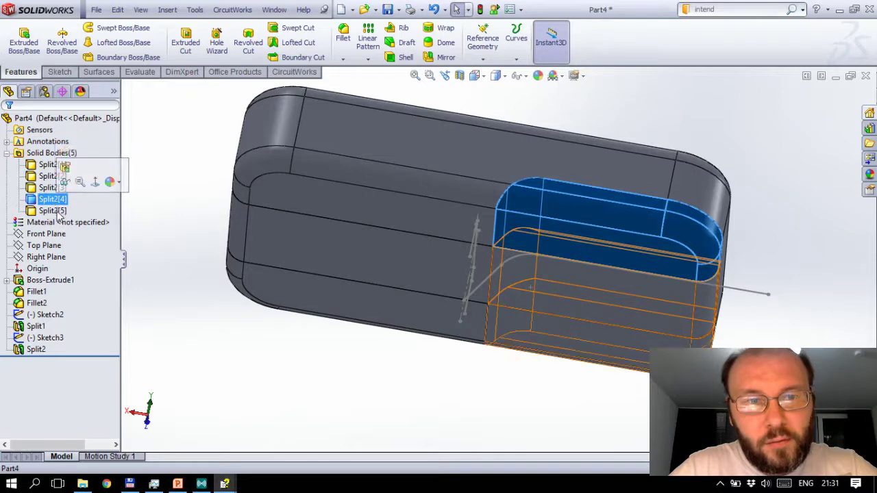
click(59, 211)
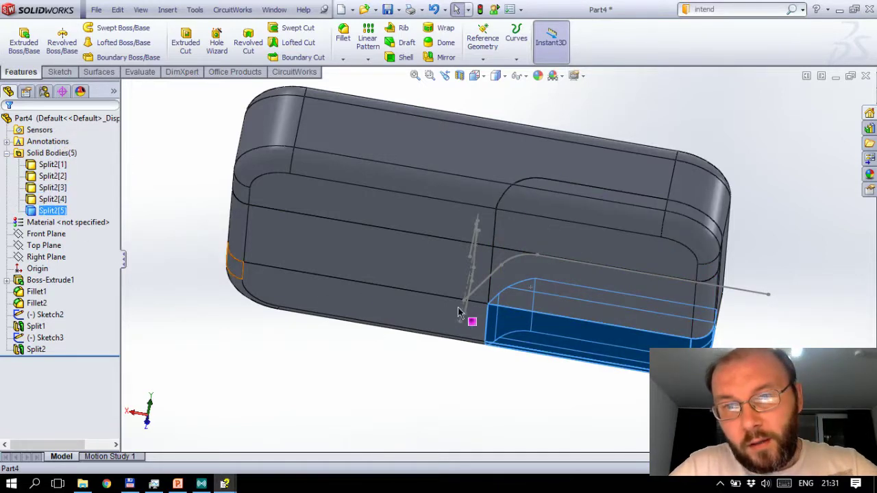
mouse_move(432, 336)
middle_down()
mouse_move(411, 339)
mouse_move(438, 322)
middle_up()
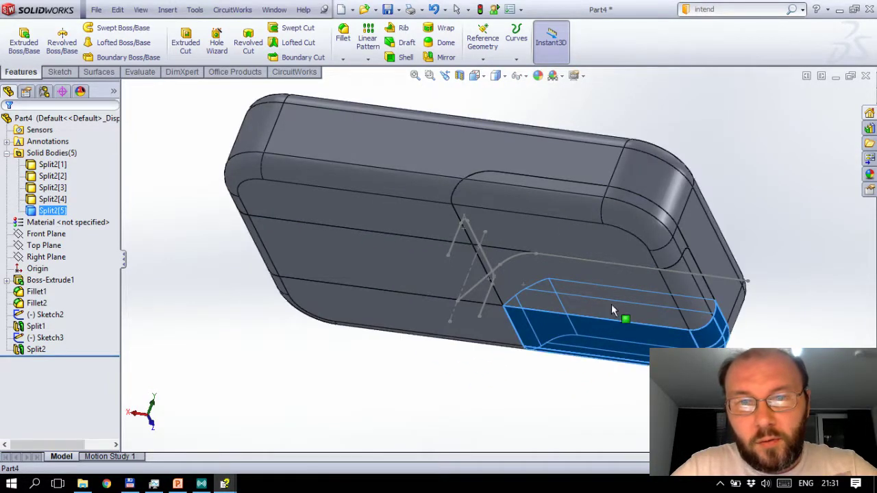
Step: Select Split2 bodies [3], [2] and [1] together
ctrl+click(50, 193)
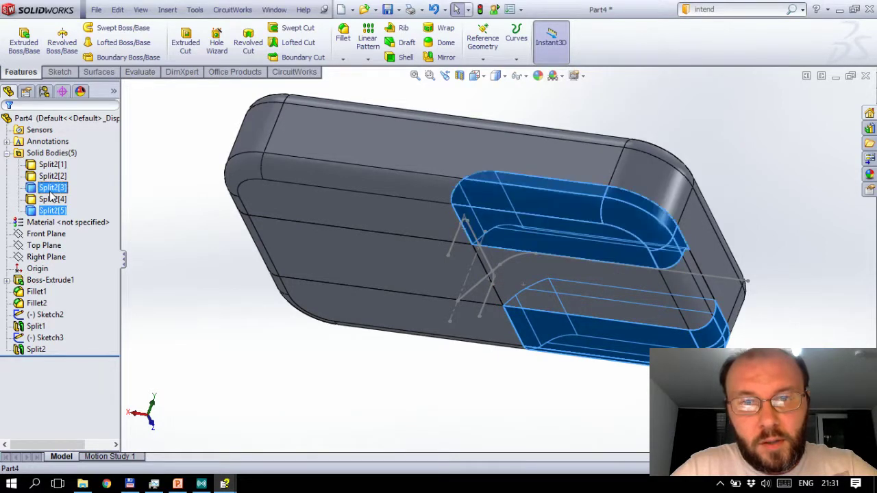
ctrl+click(55, 180)
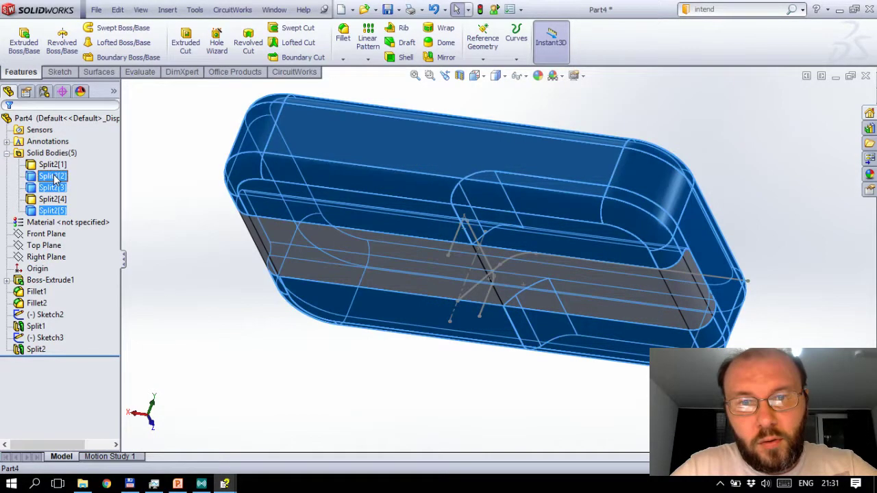
ctrl+click(55, 166)
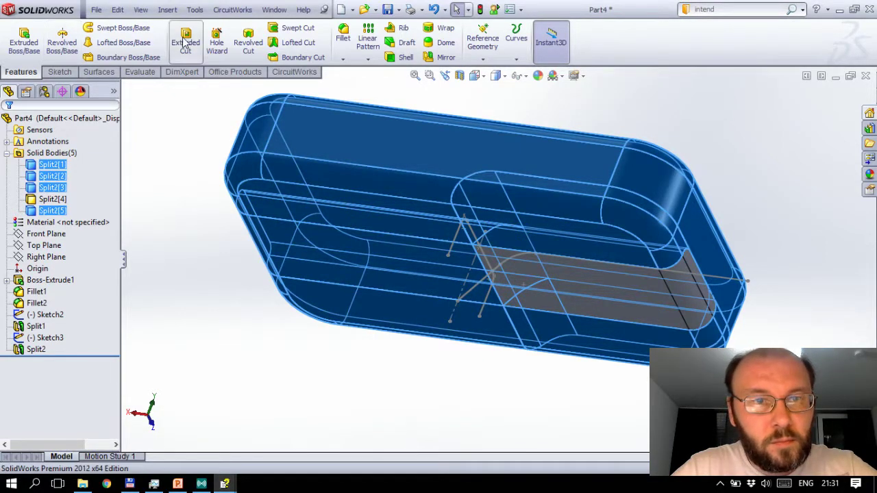
Step: Combine bodies Split2[1], [2], [3] and [5] into one body using Add
click(201, 13)
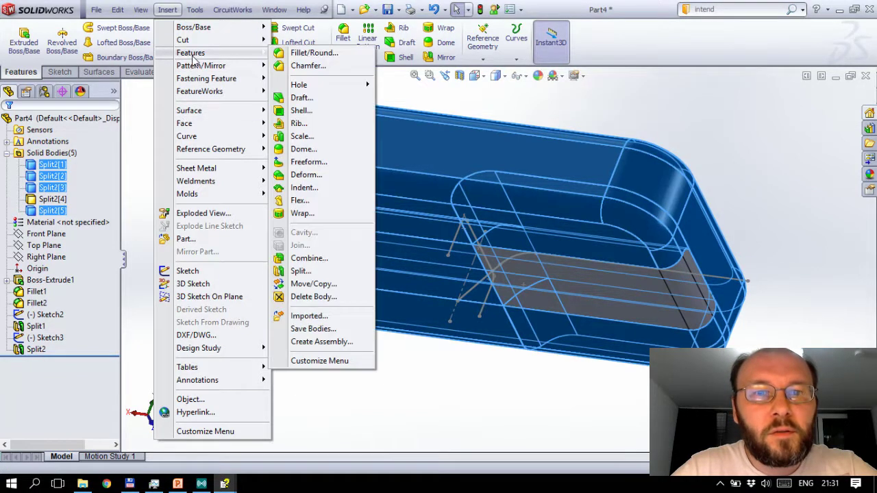
mouse_move(191, 53)
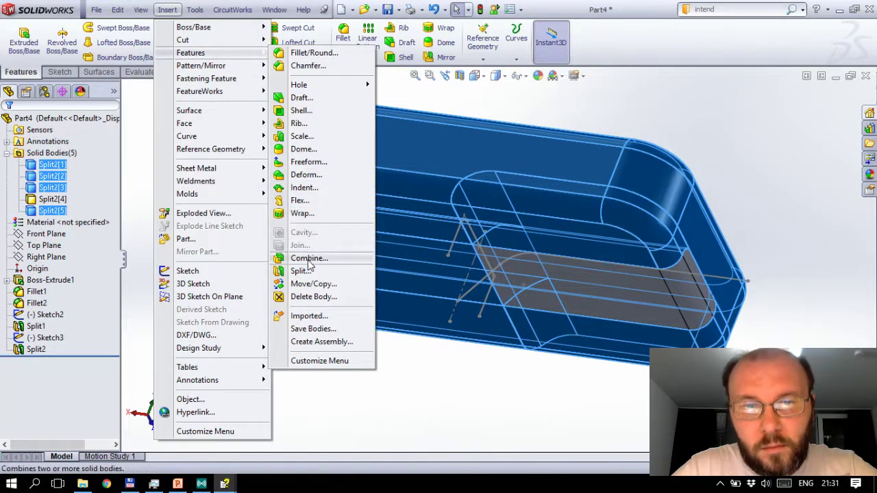
click(308, 258)
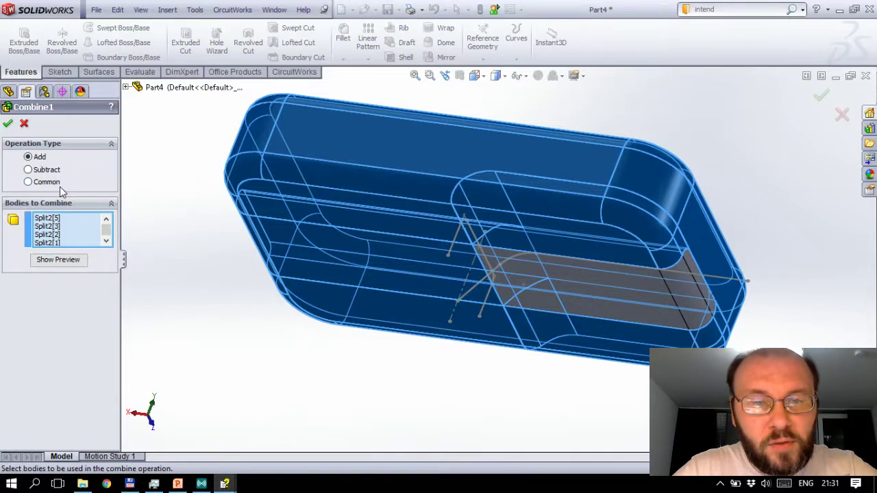
click(9, 124)
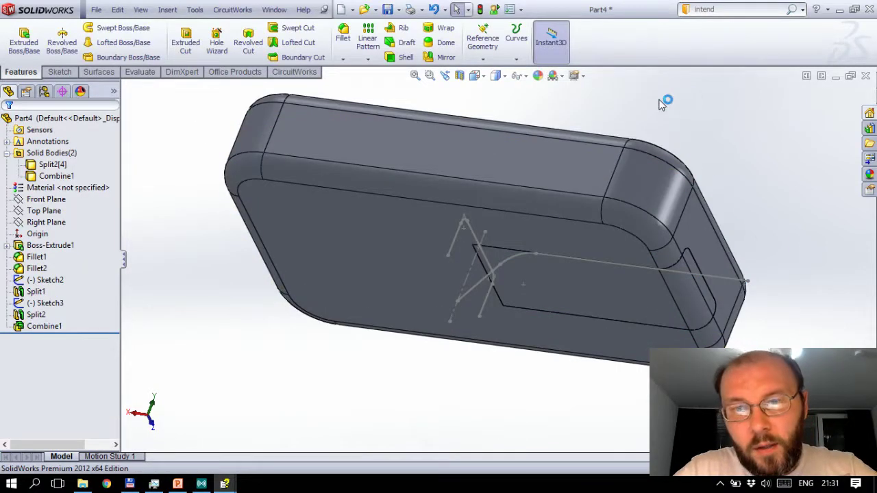
click(50, 167)
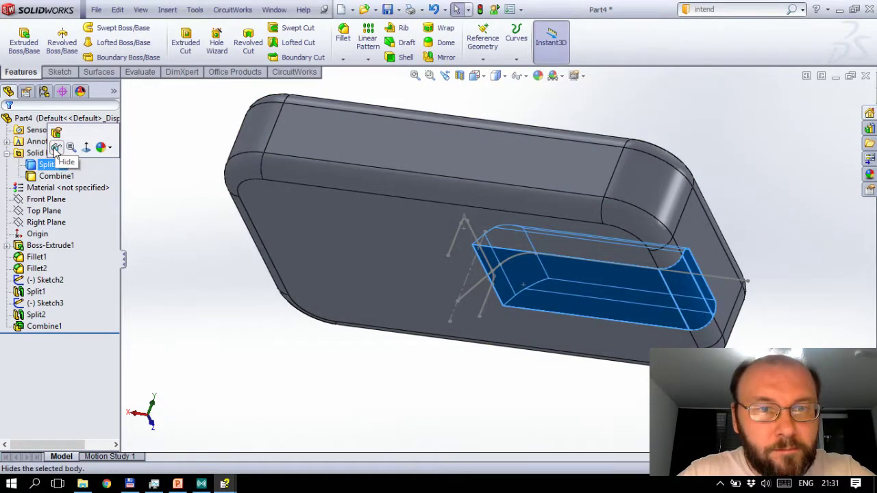
click(48, 176)
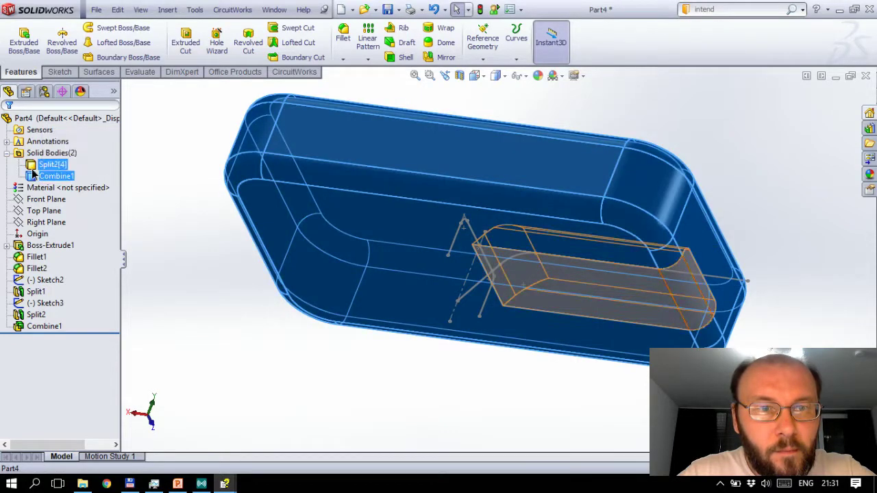
click(45, 166)
click(41, 147)
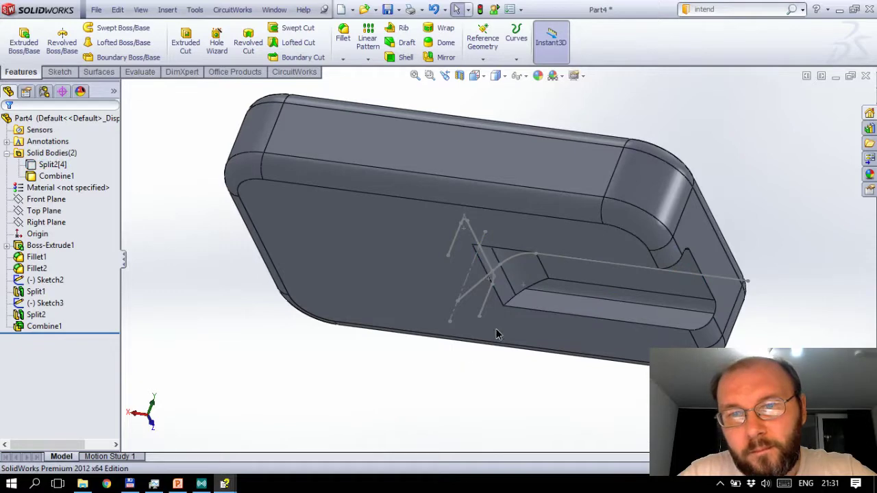
mouse_move(439, 256)
middle_down()
mouse_move(479, 287)
mouse_move(529, 274)
middle_up()
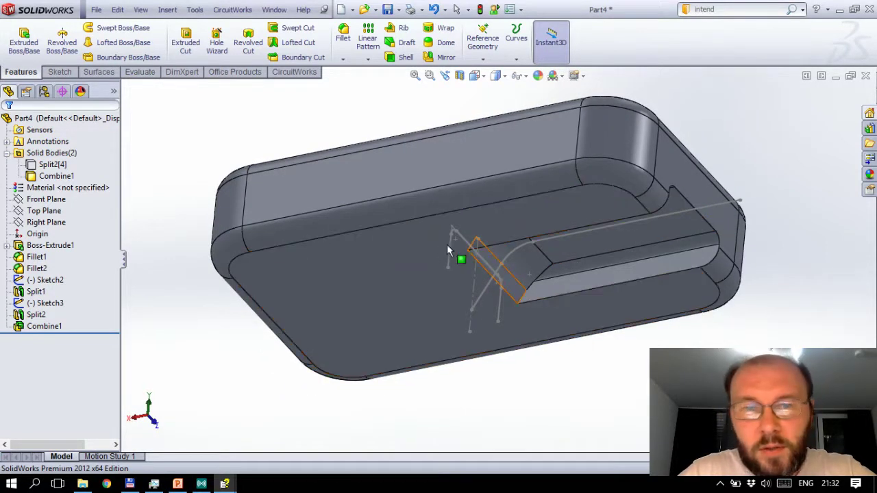
click(42, 328)
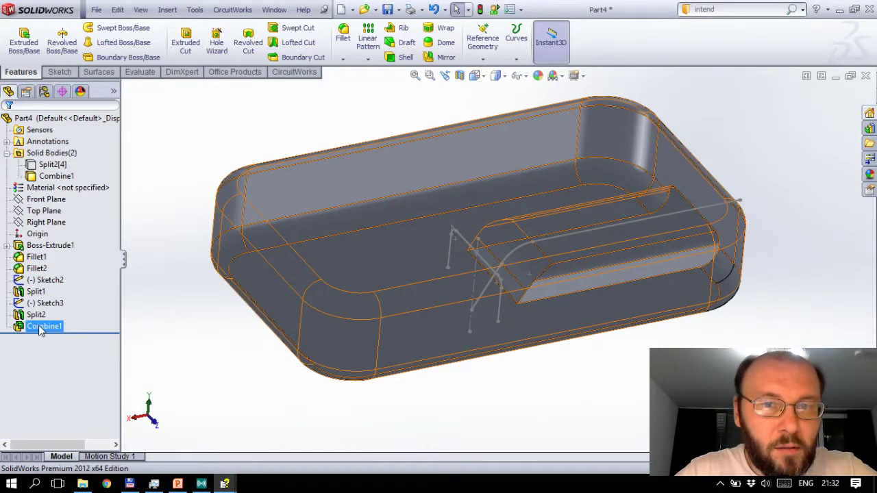
click(50, 165)
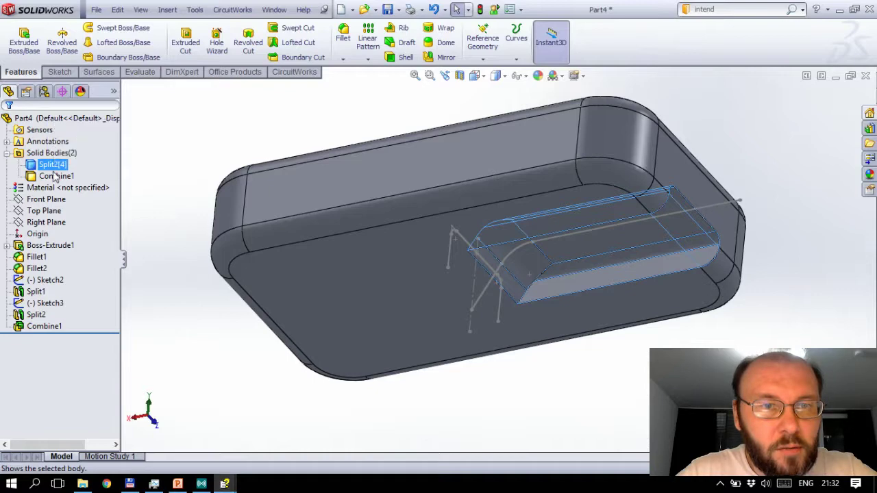
click(58, 177)
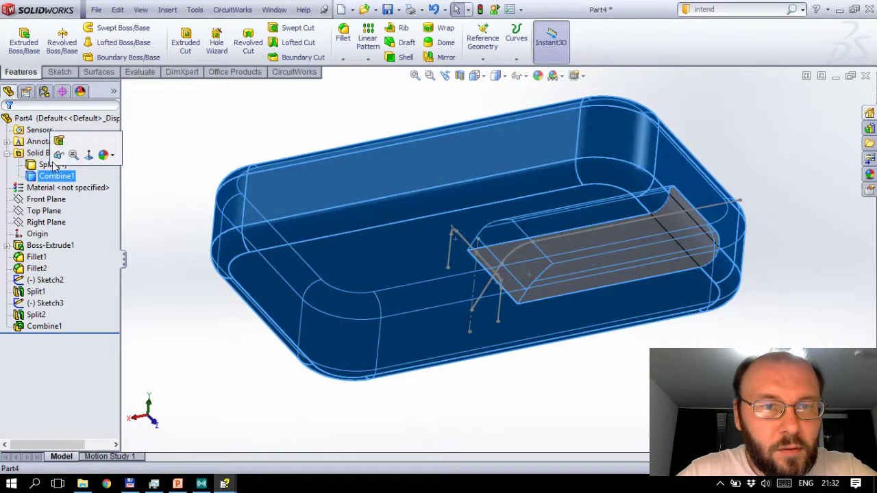
click(123, 209)
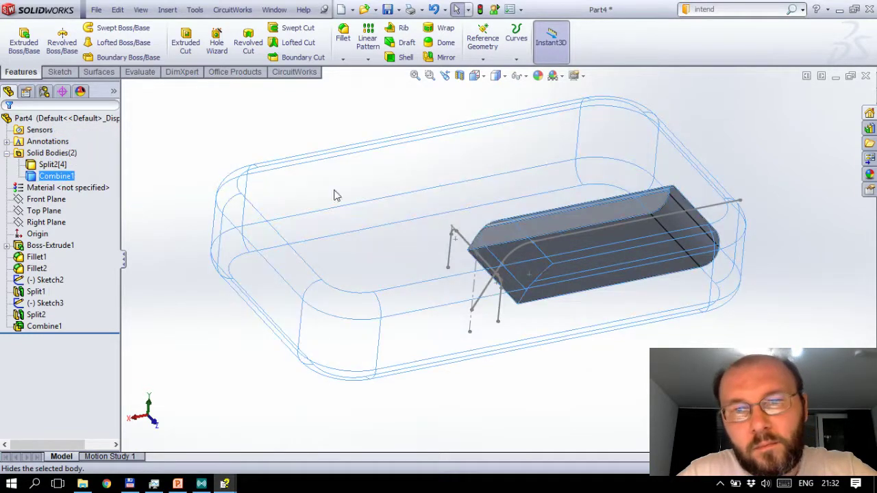
key(Escape)
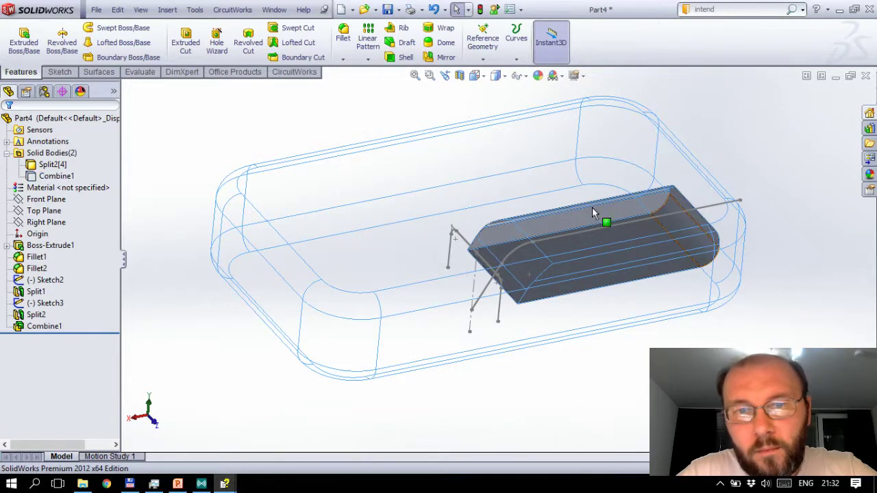
middle_drag(608, 326, 603, 301)
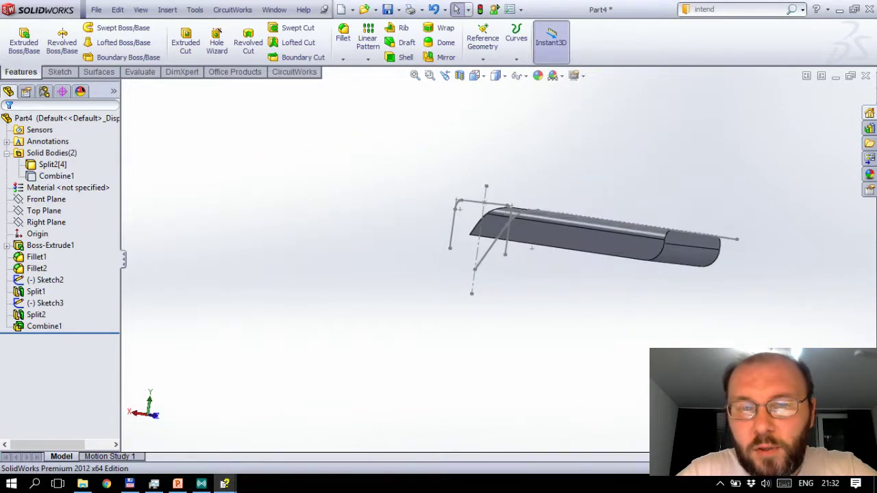
middle_drag(531, 251, 522, 254)
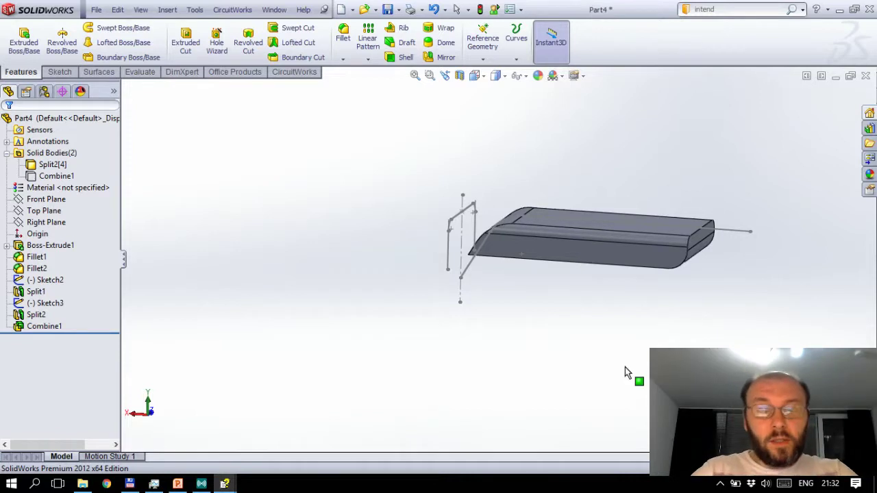
middle_drag(612, 351, 603, 346)
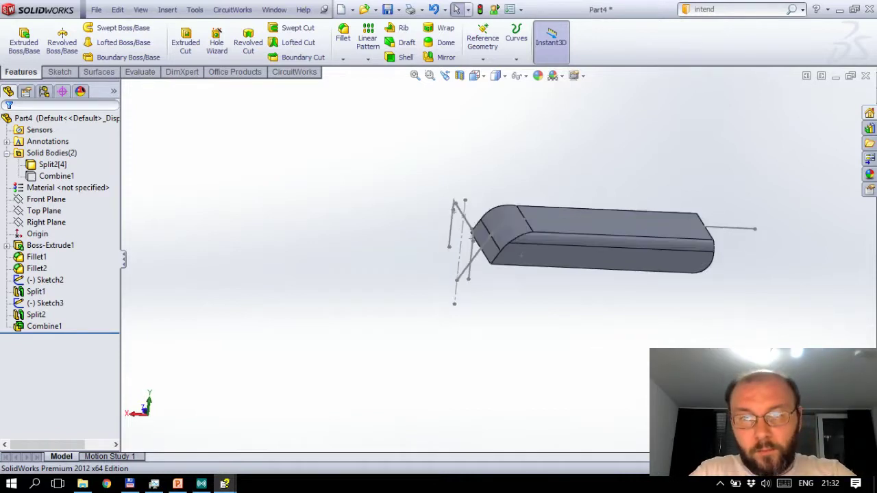
middle_drag(520, 261, 525, 263)
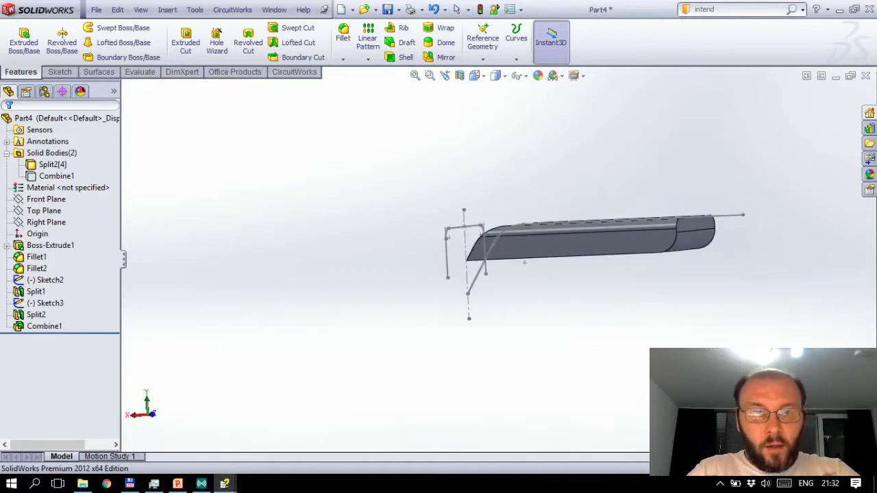
click(55, 165)
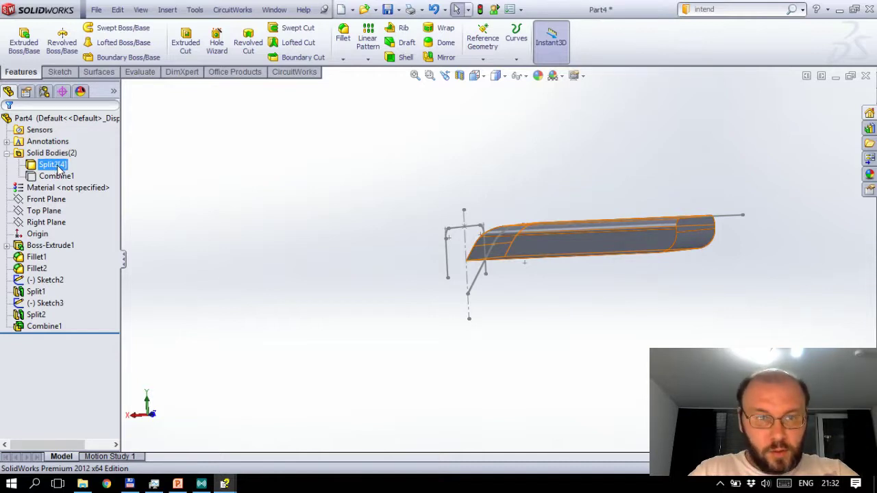
click(60, 173)
click(54, 167)
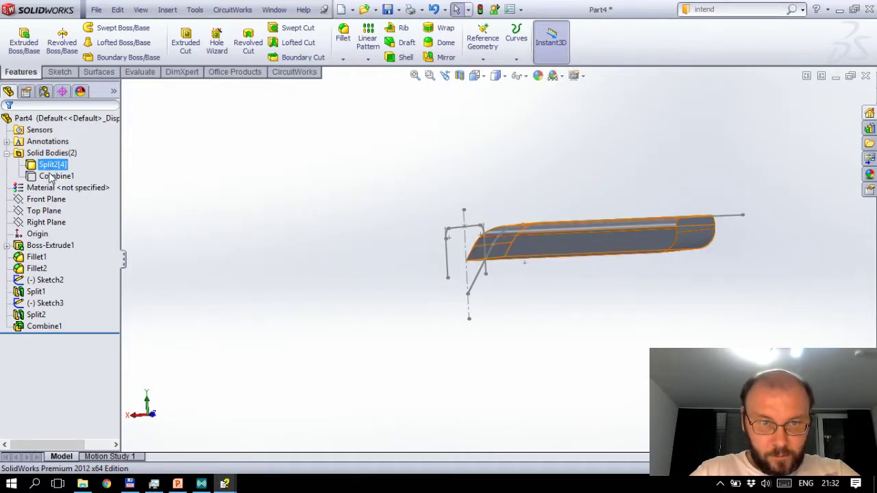
click(53, 177)
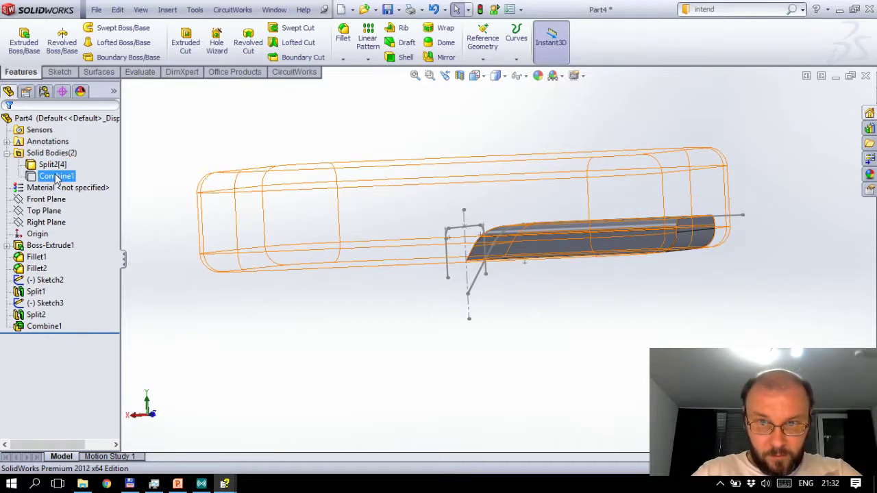
click(56, 170)
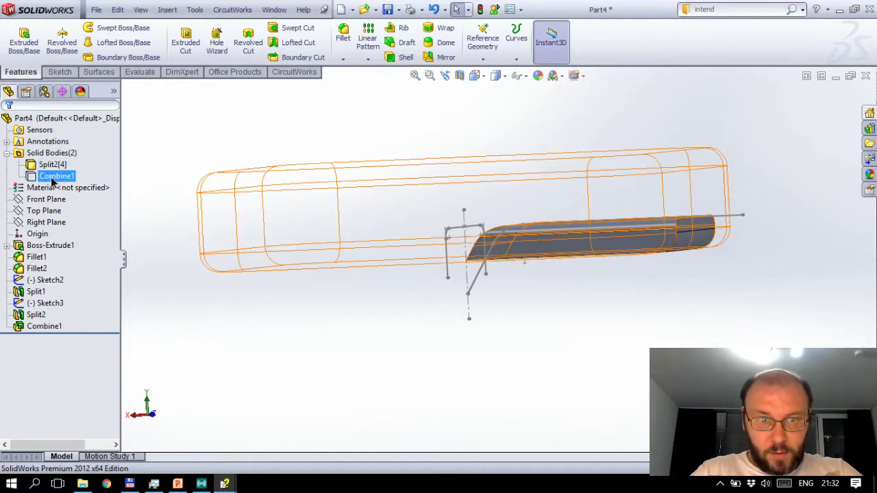
click(56, 175)
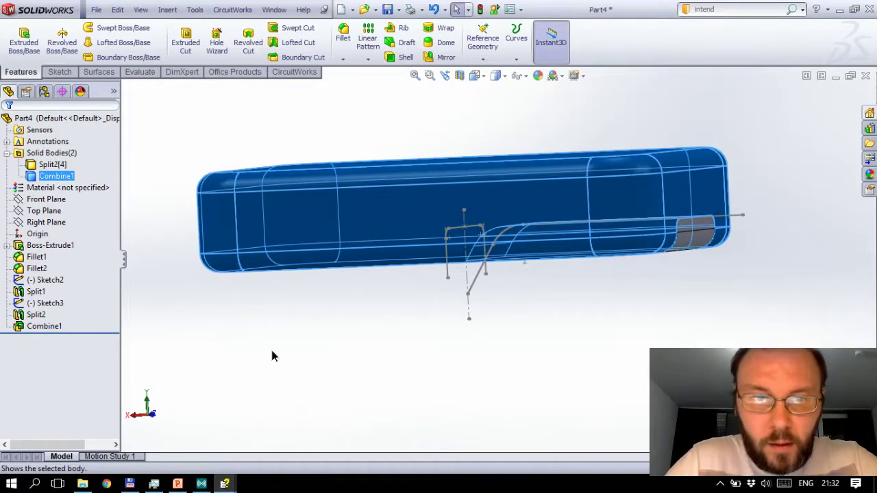
click(272, 355)
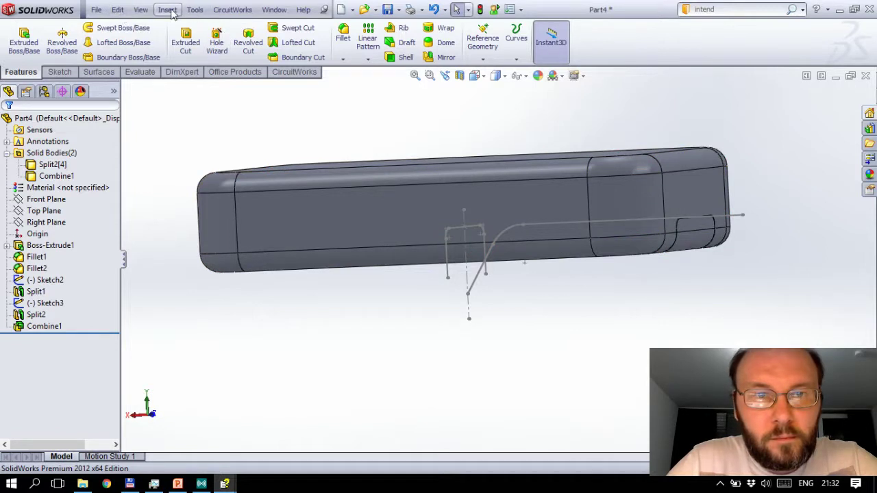
Step: Split the combined case along the Top Plane with Cut Part, keeping both resulting bodies
click(168, 10)
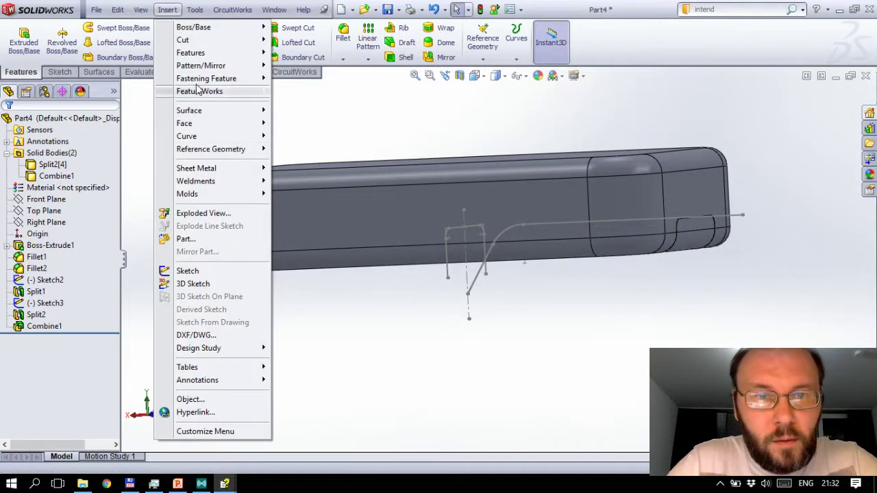
mouse_move(190, 53)
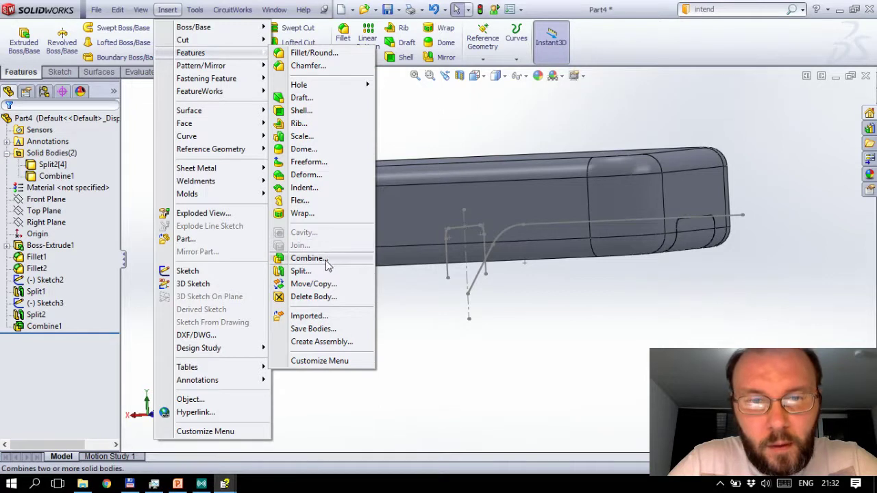
key(Escape)
key(Escape)
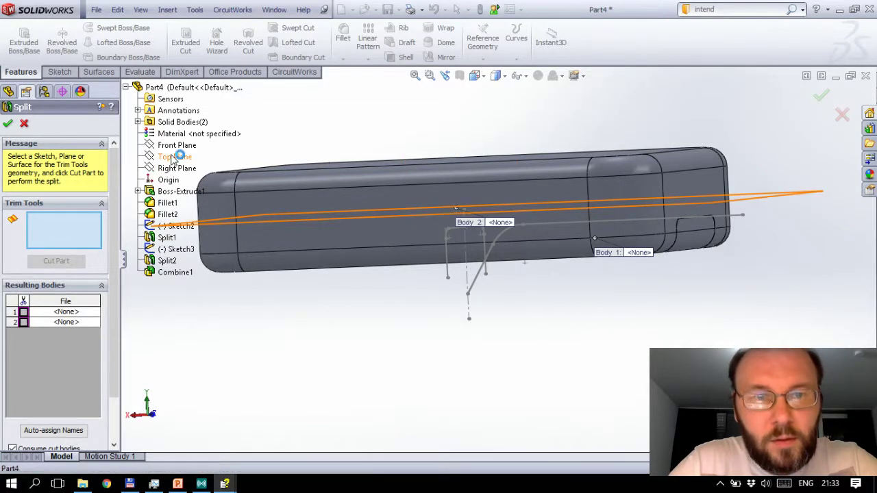
click(174, 158)
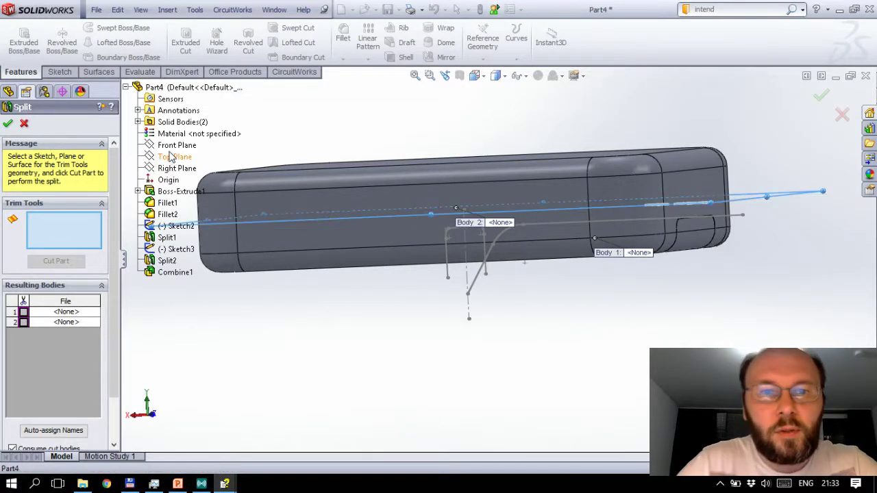
click(267, 254)
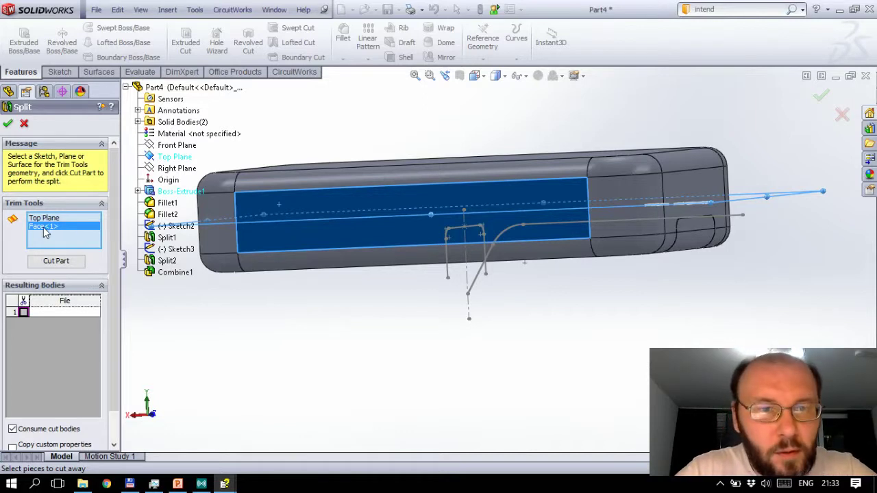
key(Delete)
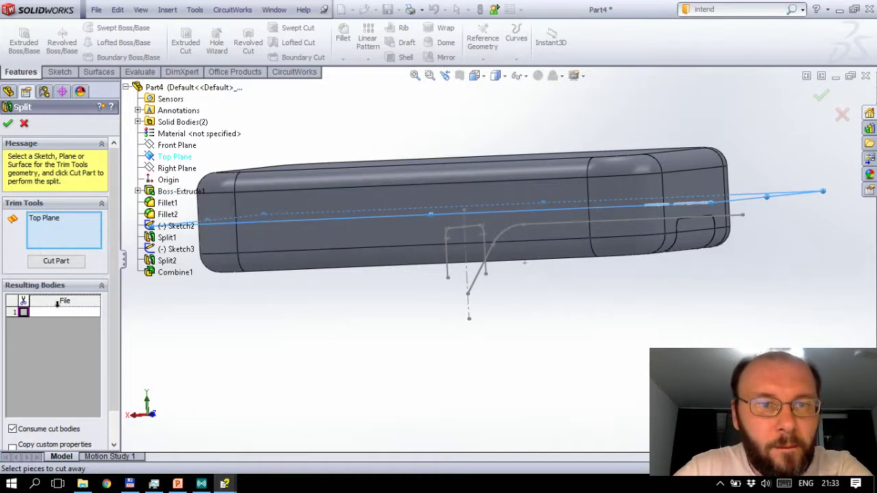
click(56, 313)
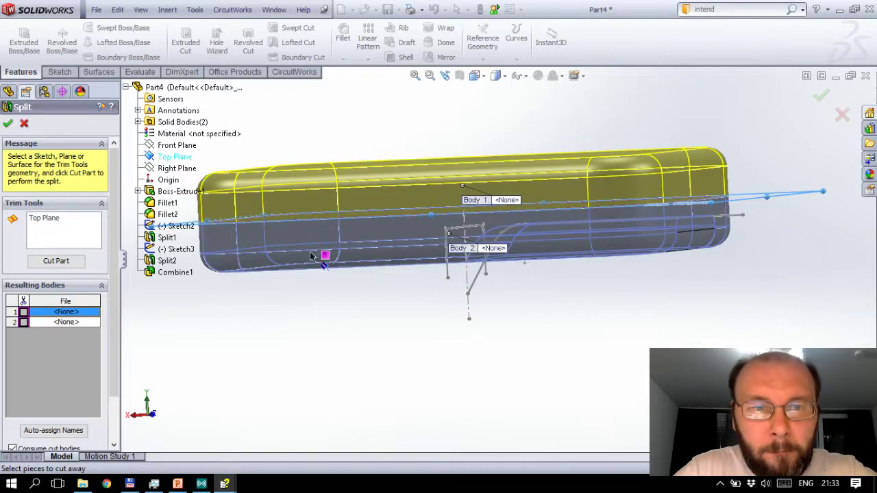
click(312, 256)
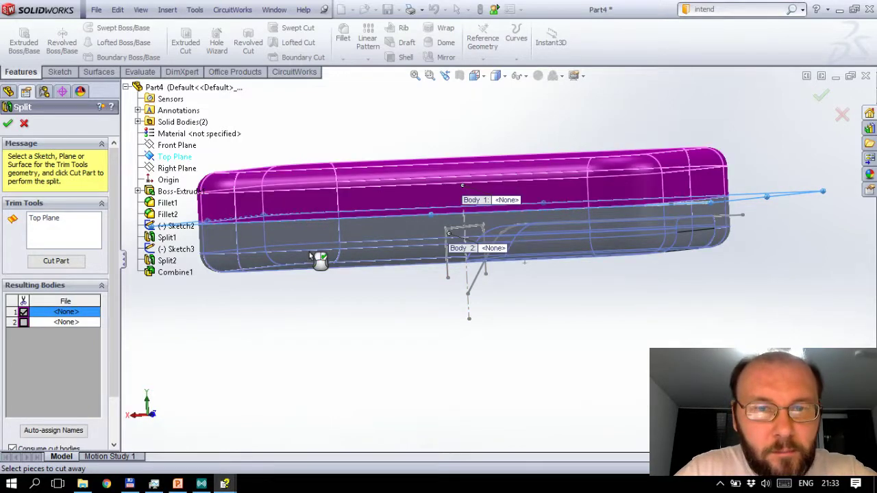
click(310, 255)
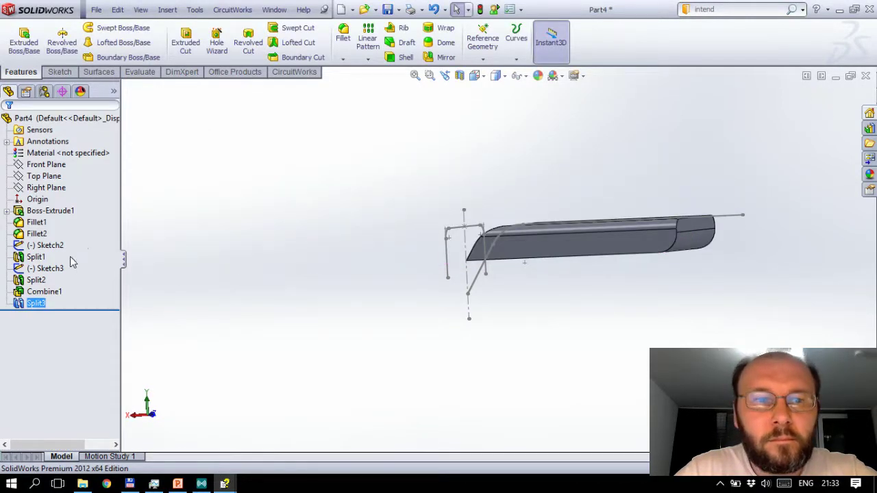
Step: Turn off Consume cut bodies in Split3 so Split2[4], Split3[1] and Split3[2] remain
click(32, 304)
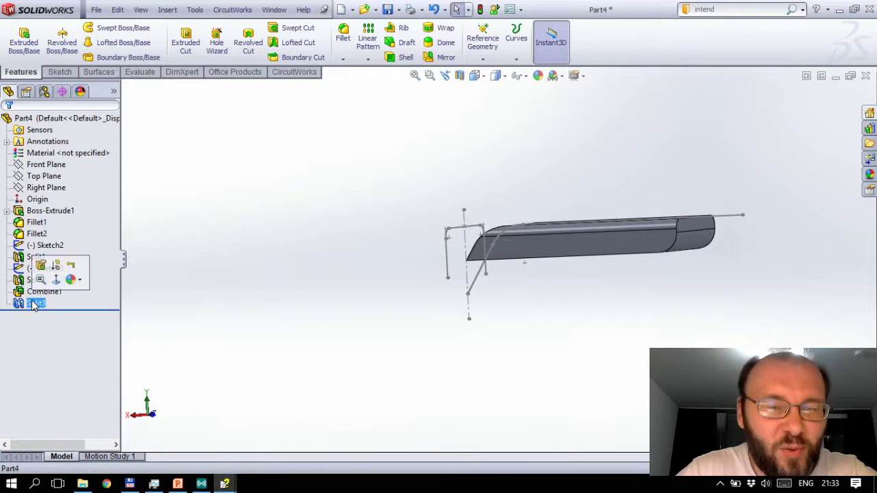
click(60, 265)
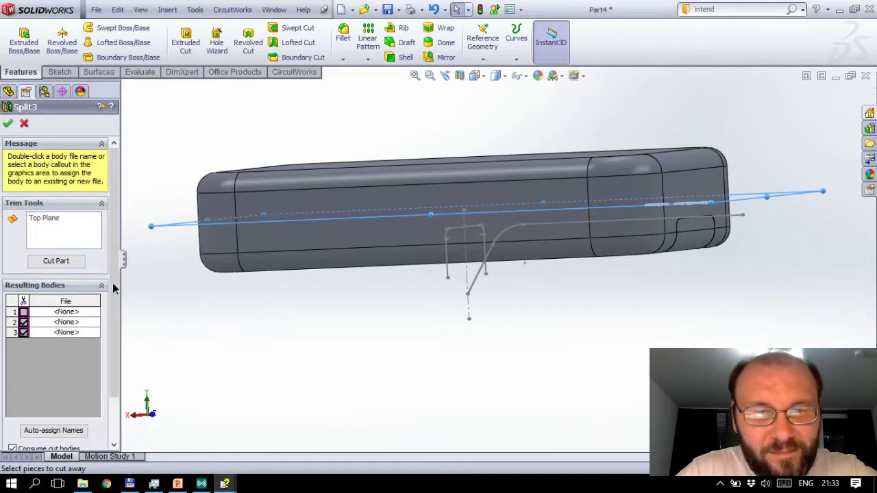
scroll(113, 288, down, 3)
click(13, 396)
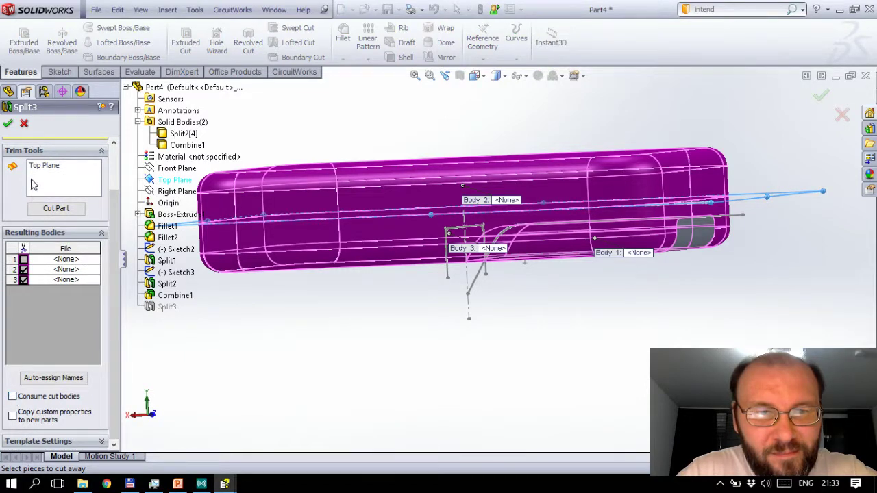
click(7, 123)
key(Return)
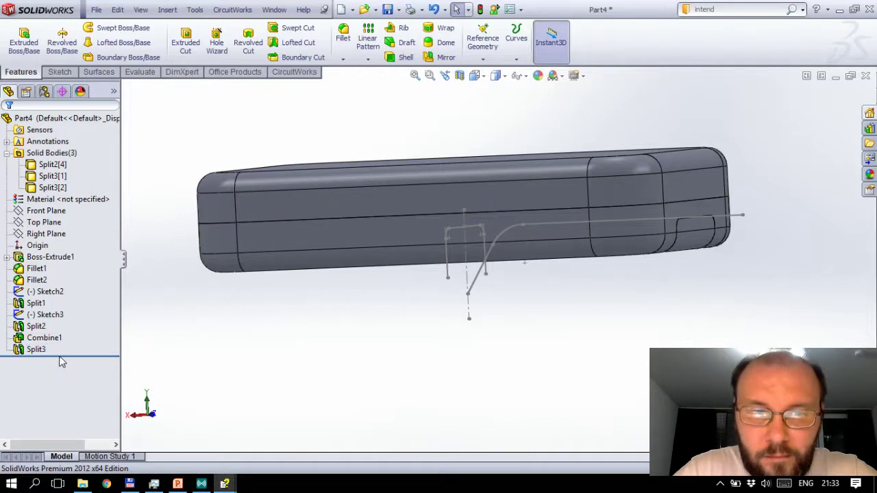
Step: Roll back above Split3 and shell the Combine1 body with a 2 mm wall
drag(59, 355, 59, 348)
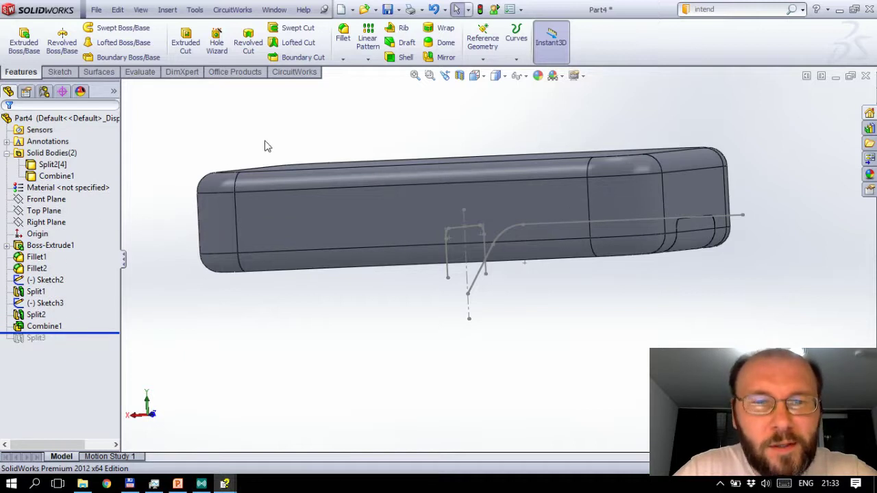
click(403, 57)
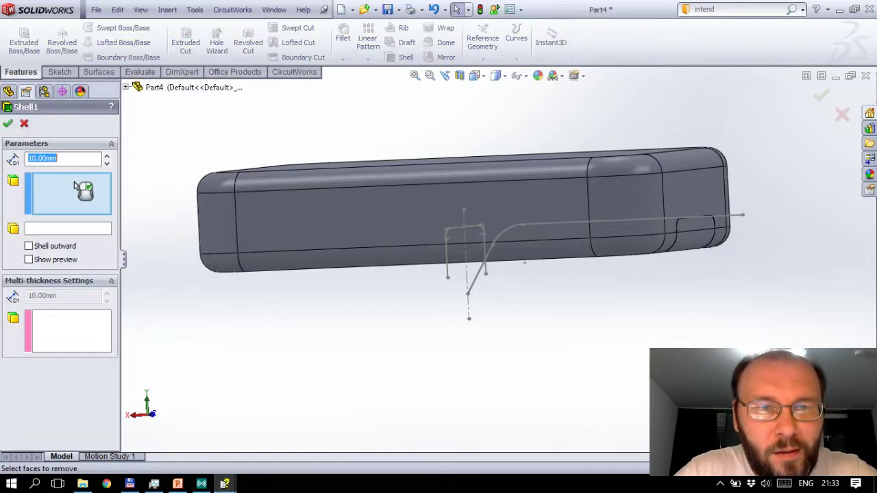
text(2)
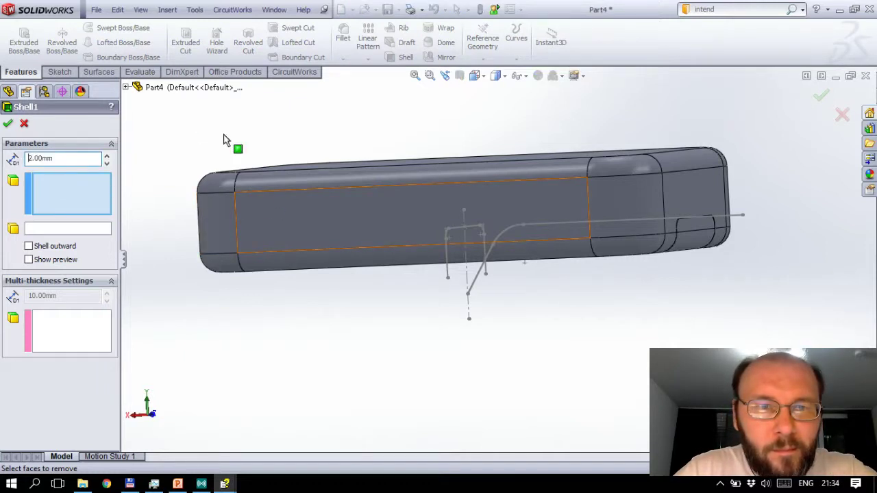
click(126, 87)
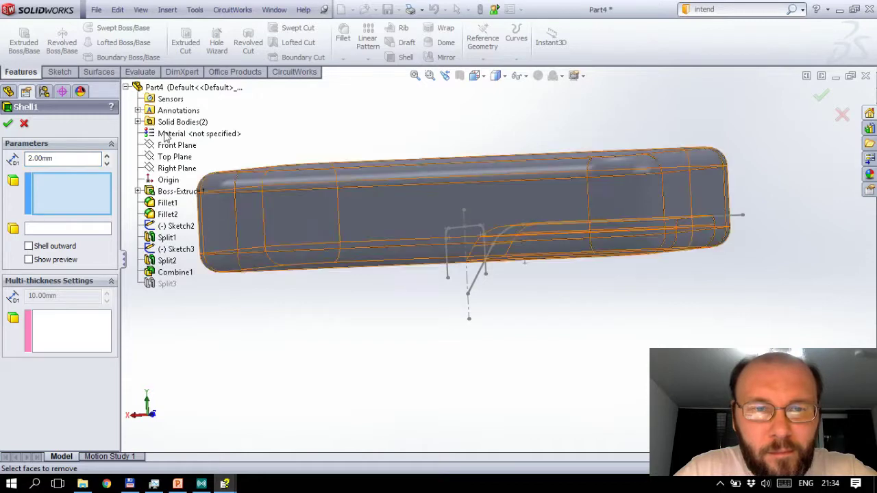
click(137, 121)
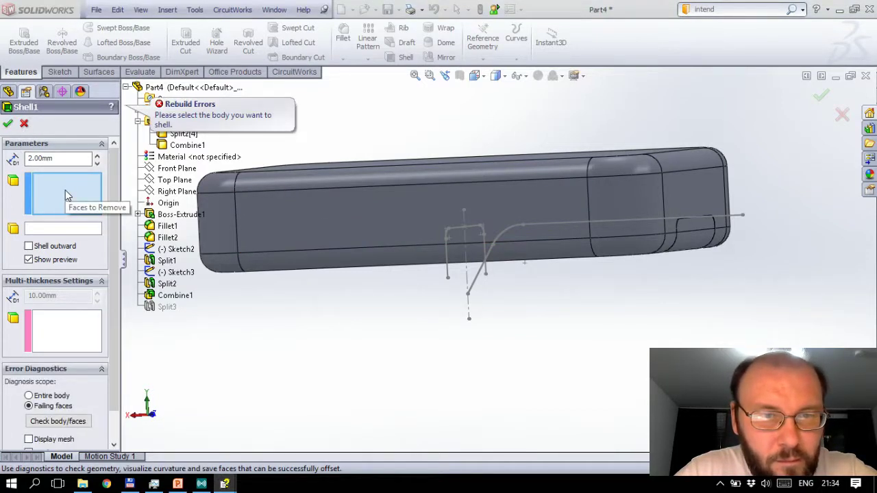
click(60, 230)
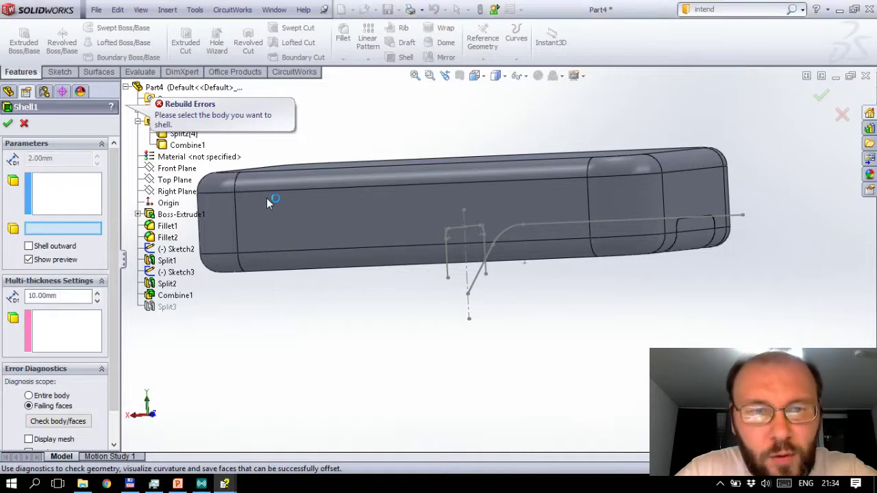
click(296, 200)
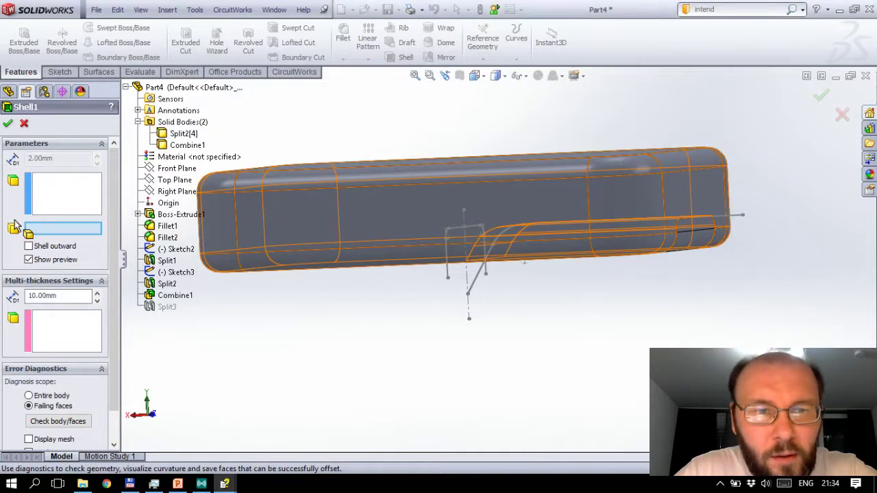
click(187, 145)
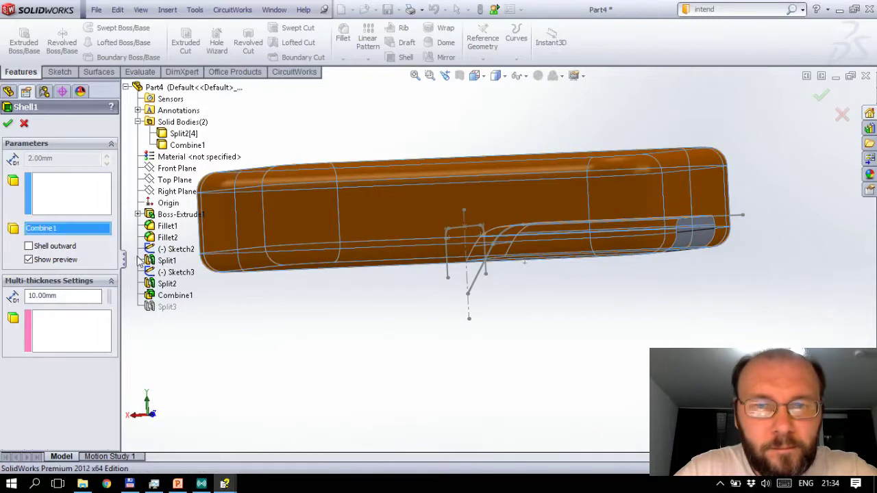
click(8, 125)
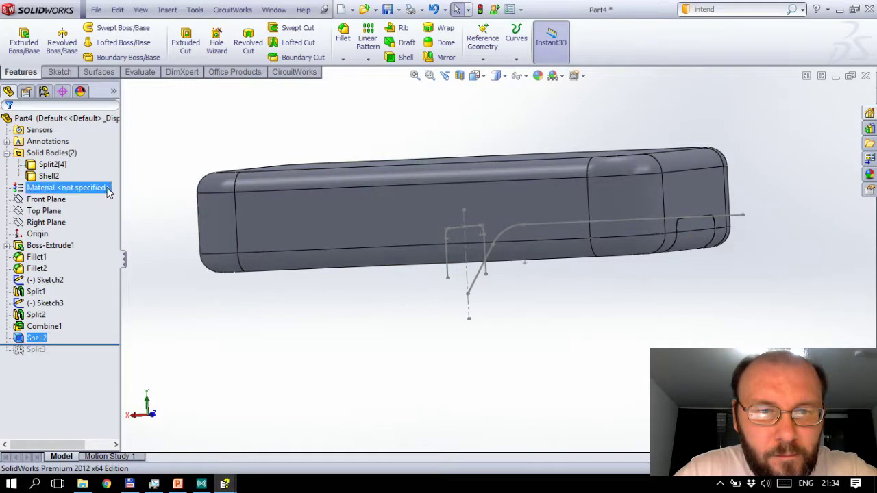
Step: Hide the outer Shell2 body and rotate the view to show the inner Split2[4] piece
click(45, 167)
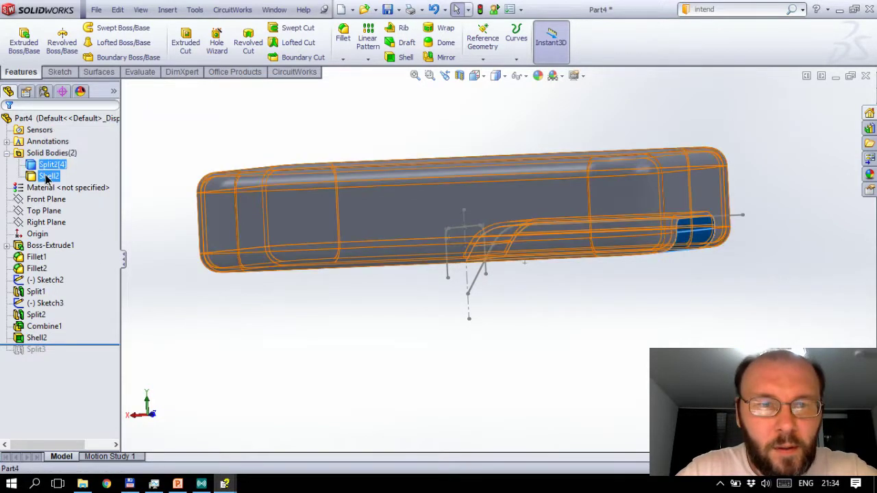
click(46, 176)
click(54, 155)
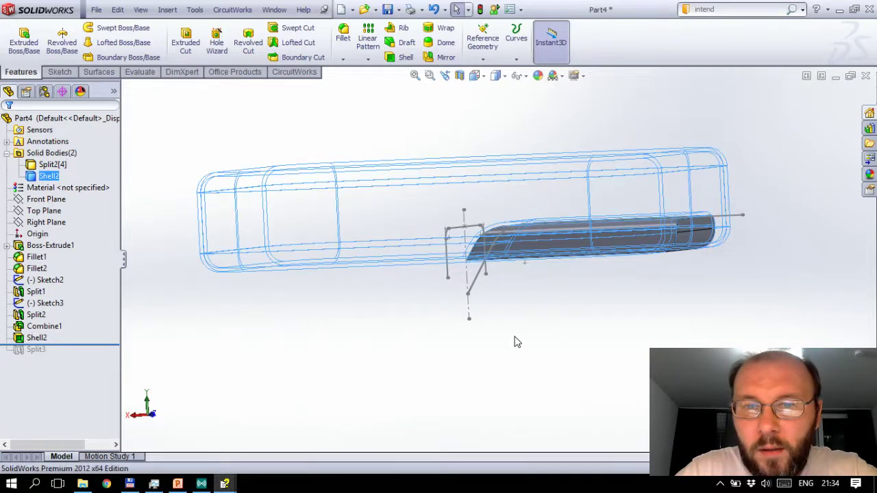
middle_drag(563, 314, 488, 322)
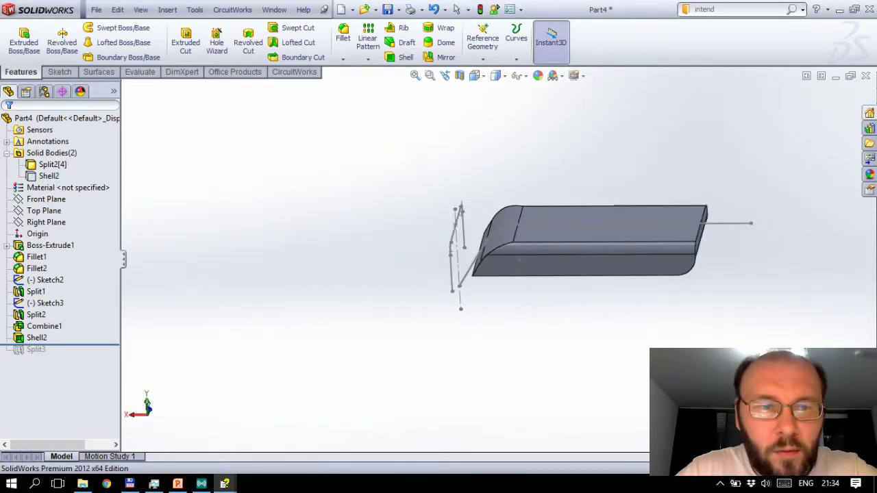
Step: Start a 2.00 mm shell on the Split2[4] slot piece
click(391, 58)
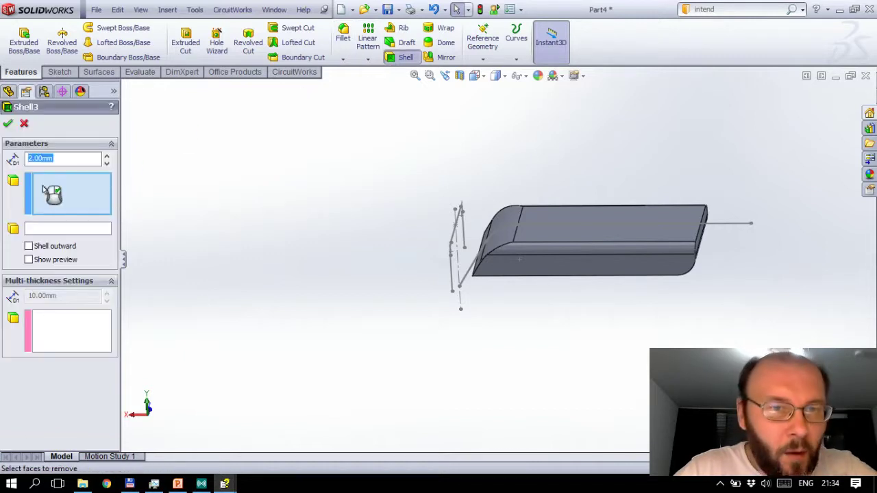
click(53, 229)
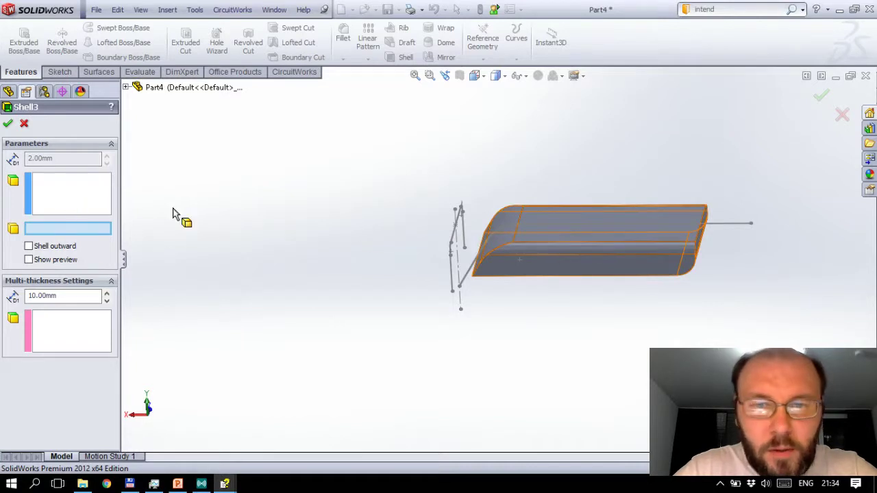
click(502, 248)
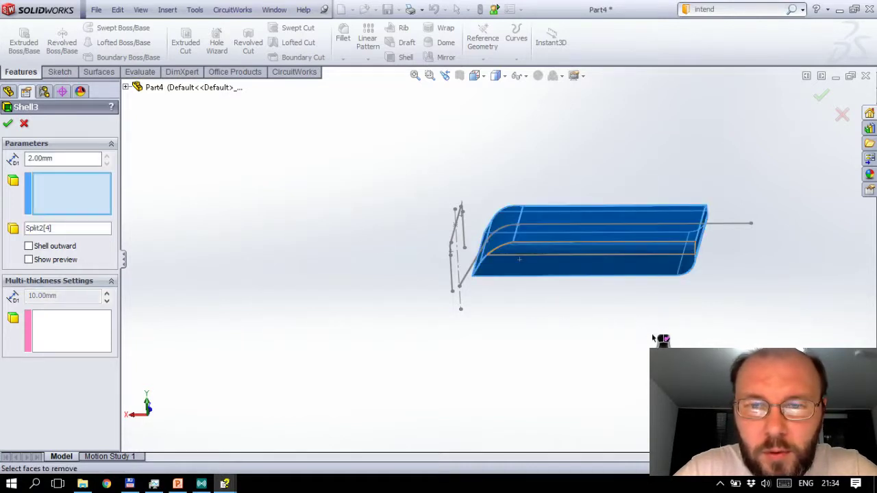
middle_drag(662, 336, 685, 383)
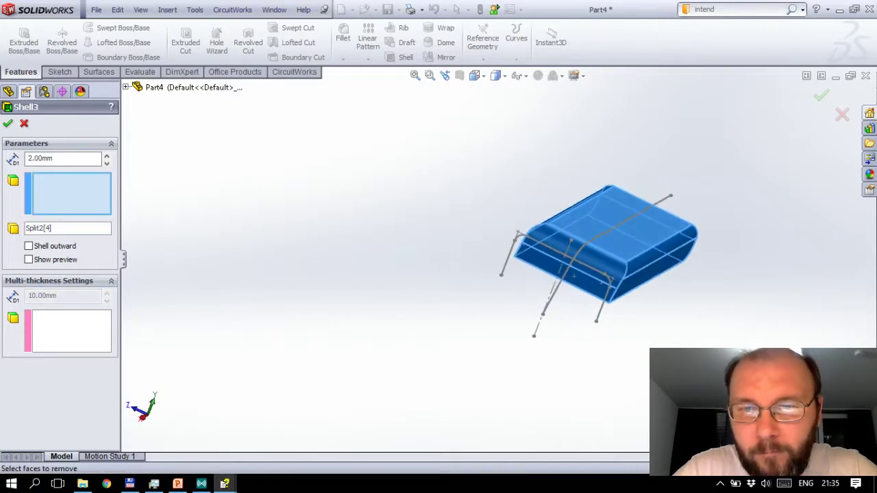
Step: Remove the top, rounded and long side faces of Split2[4] in the shell, and confirm
click(609, 263)
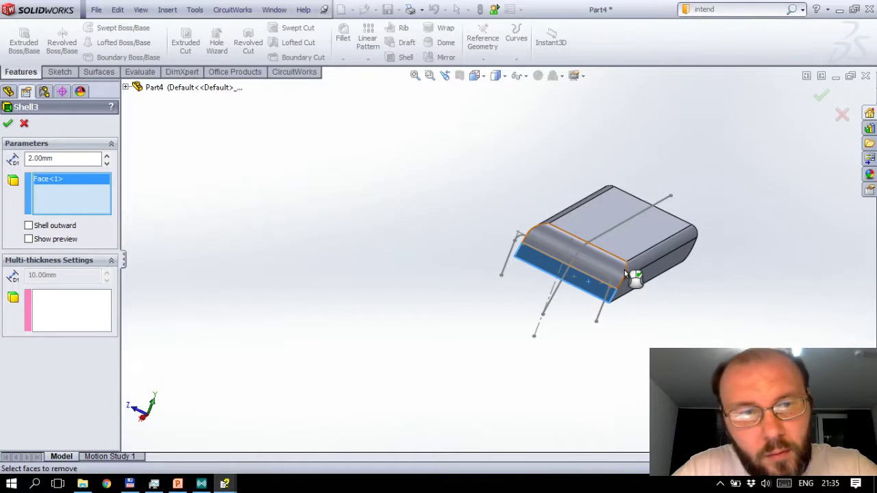
click(624, 270)
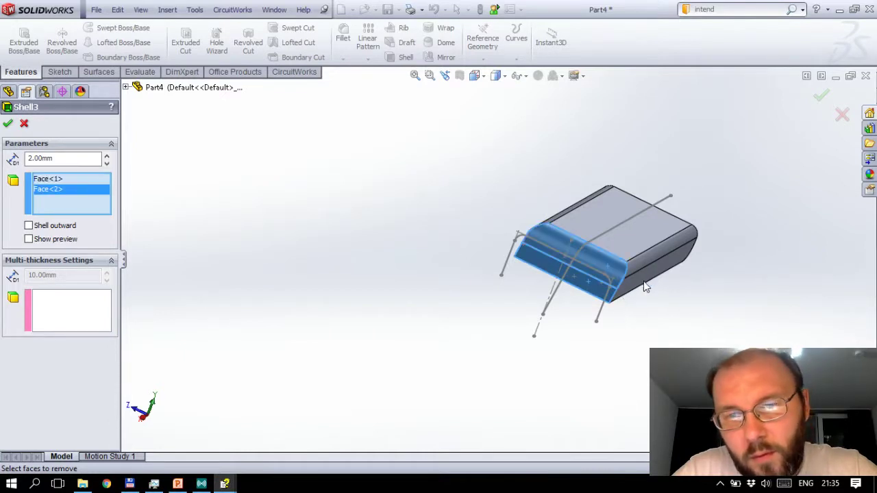
click(641, 263)
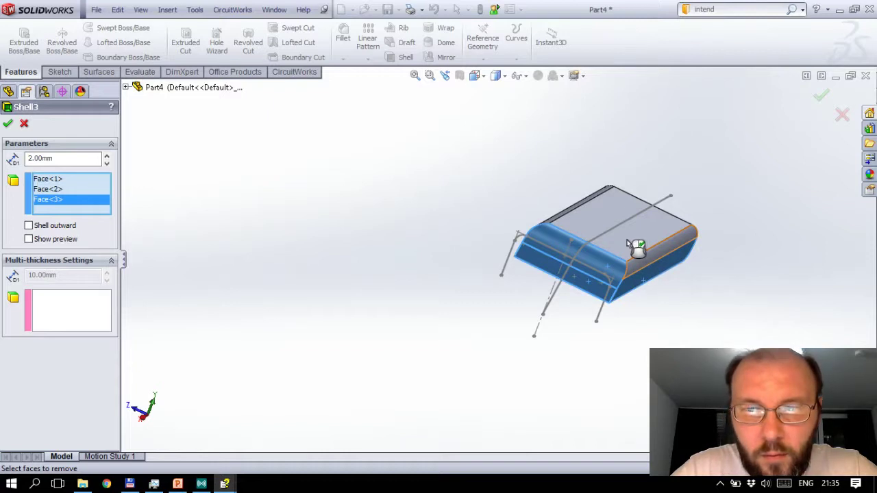
click(625, 240)
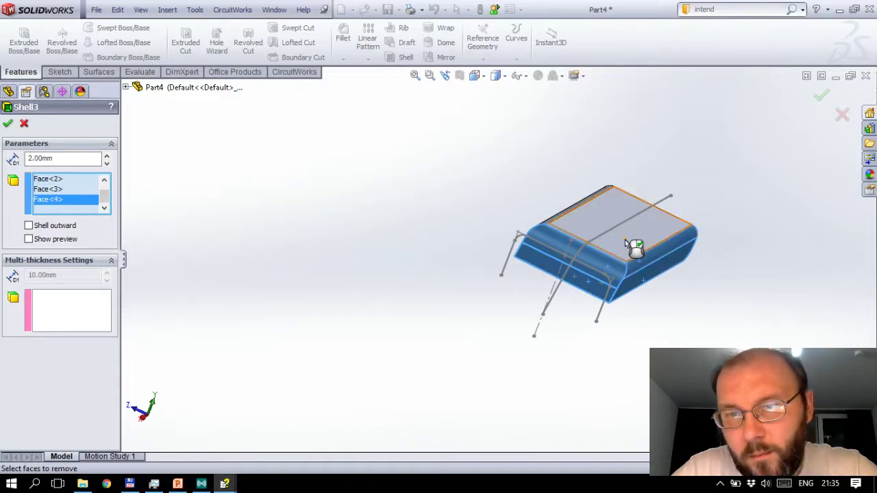
click(621, 236)
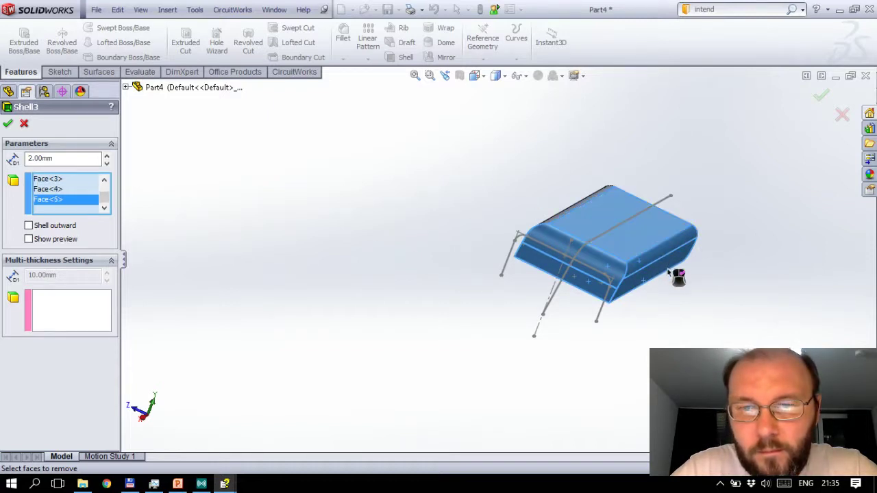
middle_drag(695, 288, 740, 294)
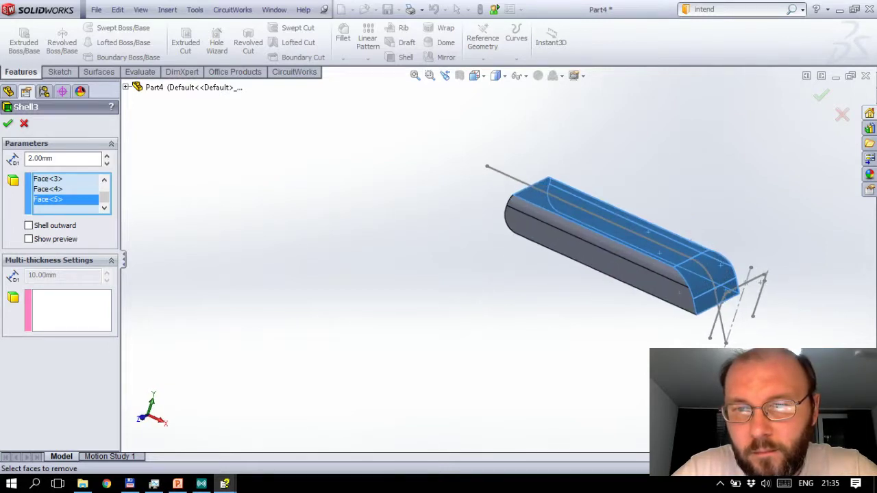
click(654, 265)
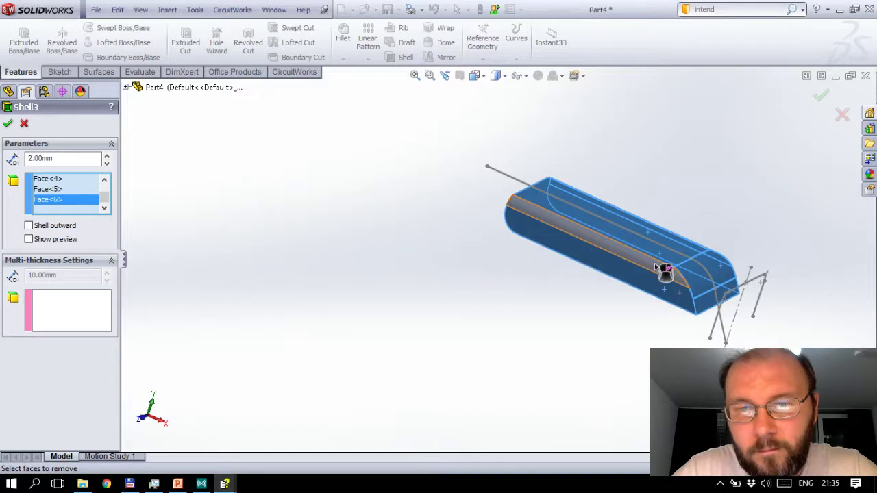
click(655, 266)
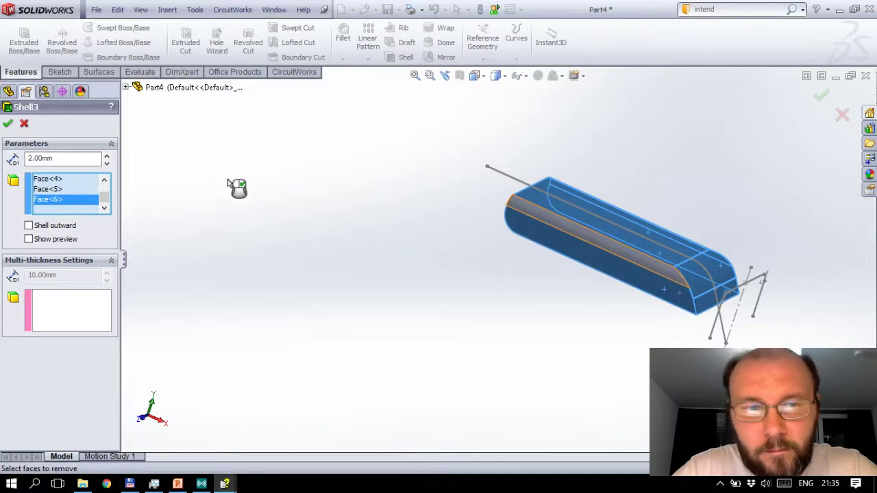
click(8, 124)
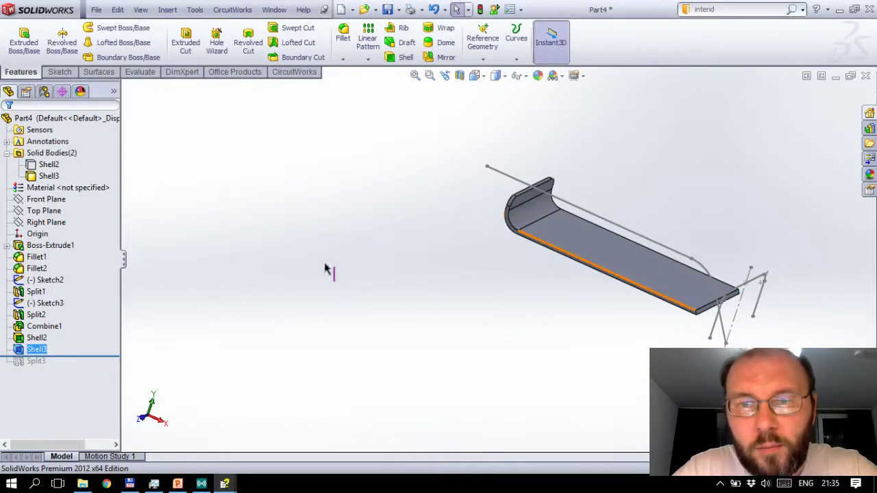
Step: Inspect the thin shell from several angles, then roll forward so Split3 splits the shelled case
key(Up)
key(Up)
key(Left)
key(Left)
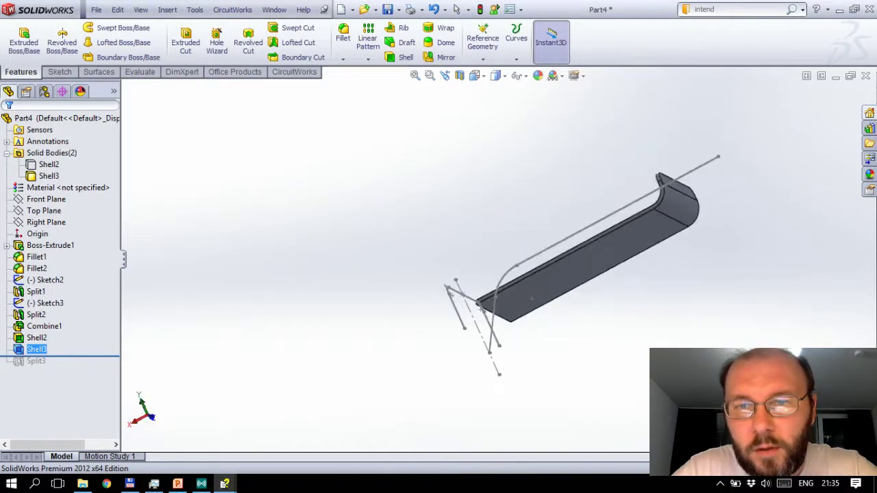
key(Left)
key(Left)
key(Left)
key(Left)
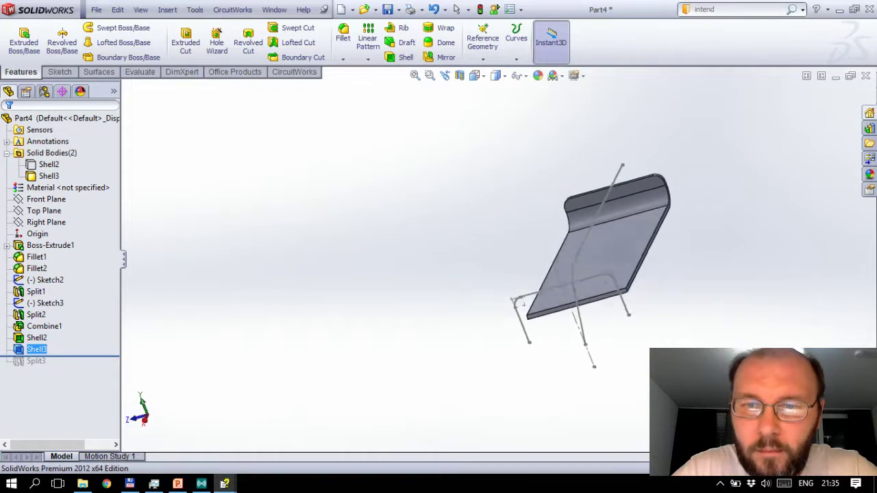
key(Left)
key(Left)
key(Left)
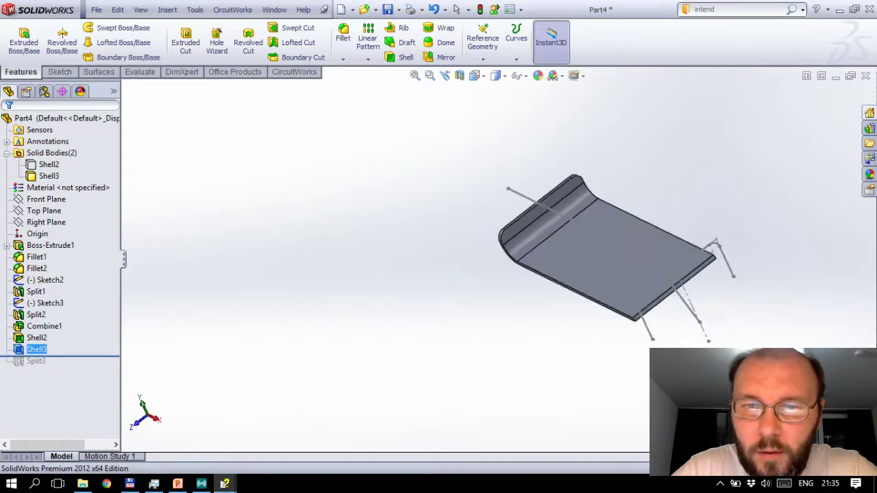
key(Left)
key(Left)
key(Left)
key(Left)
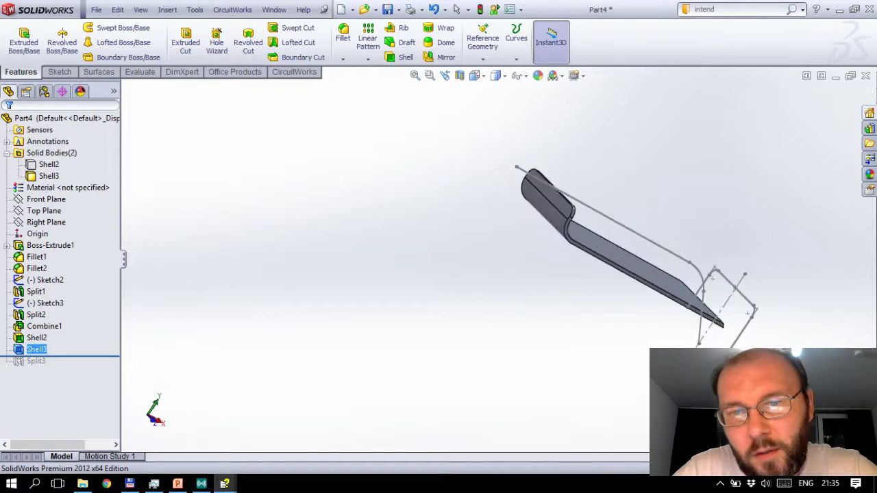
key(Left)
key(Left)
key(Left)
key(Left)
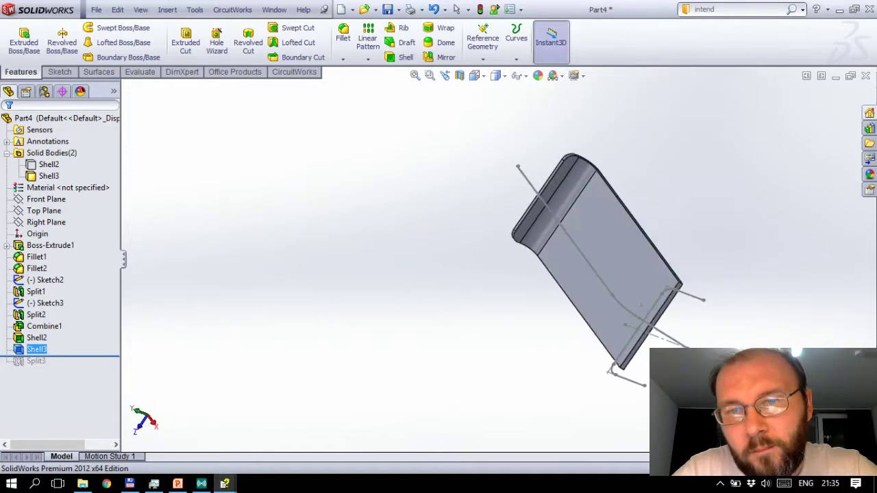
key(Left)
key(Left)
key(Left)
key(Left)
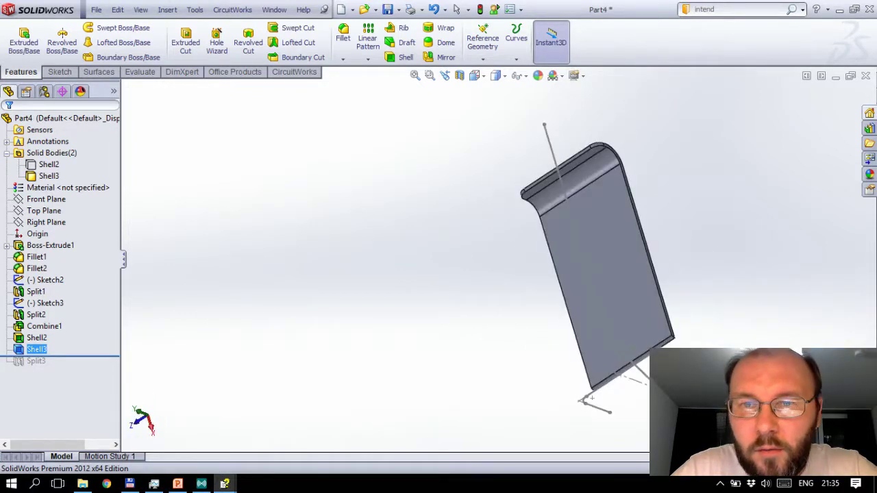
key(Left)
key(Left)
key(Left)
key(Left)
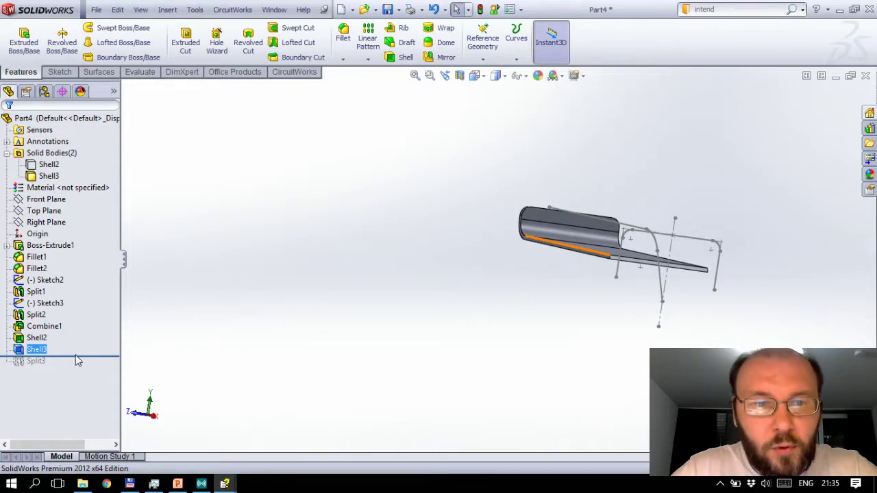
drag(75, 355, 72, 368)
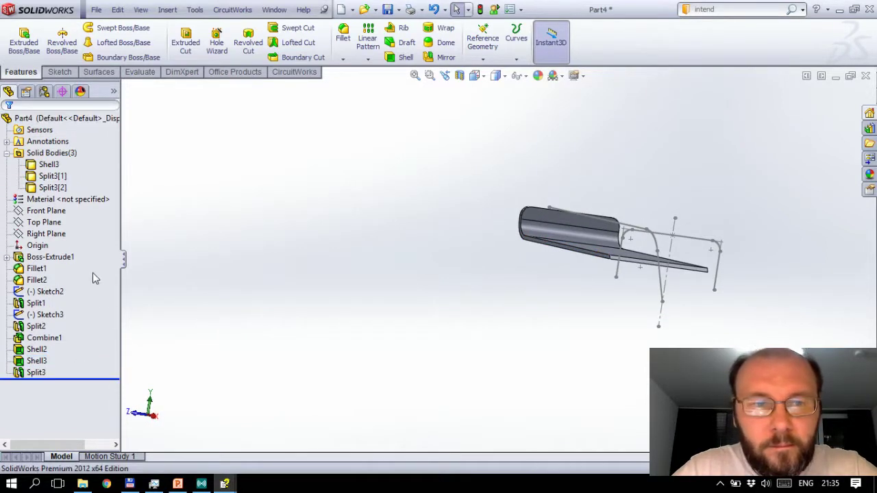
click(48, 165)
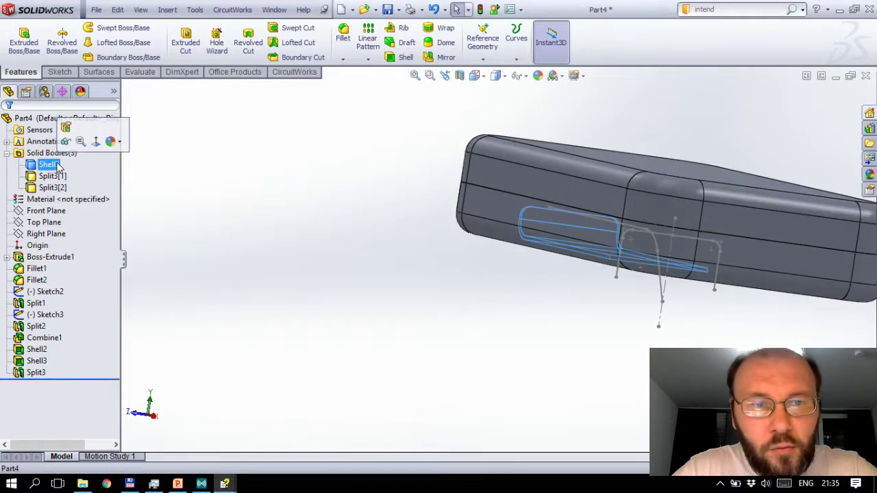
click(459, 76)
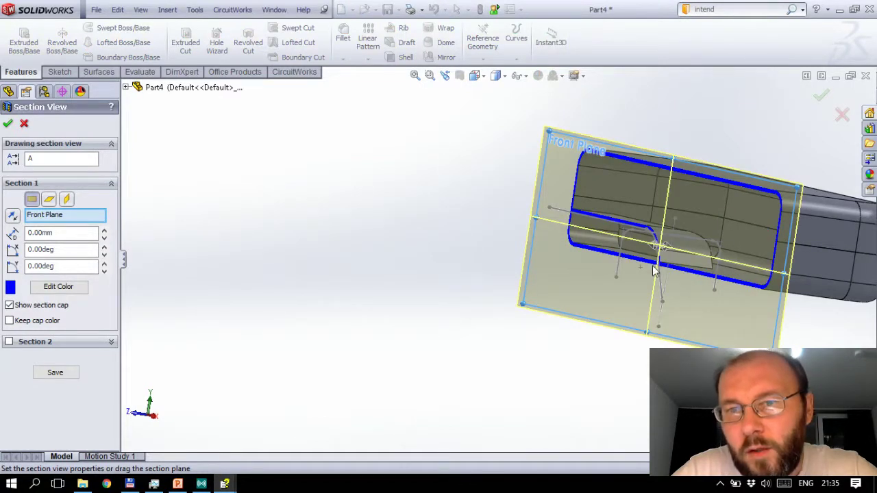
scroll(624, 217, down, 2)
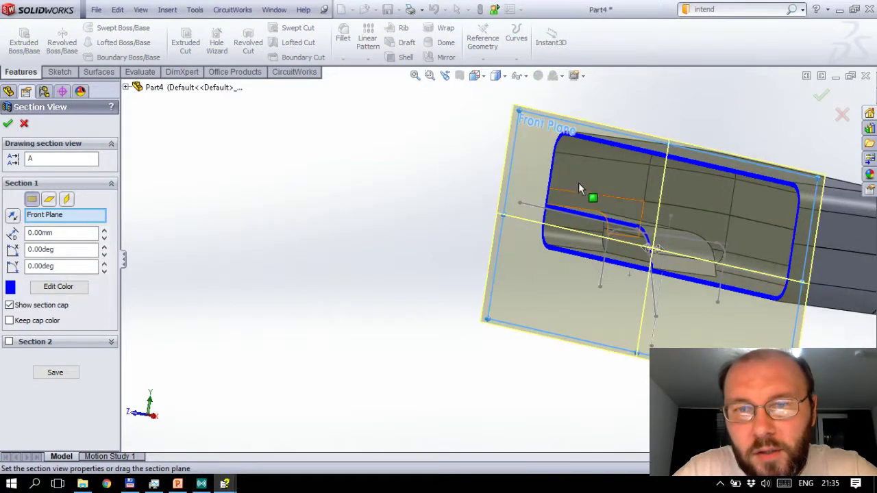
scroll(671, 165, down, 2)
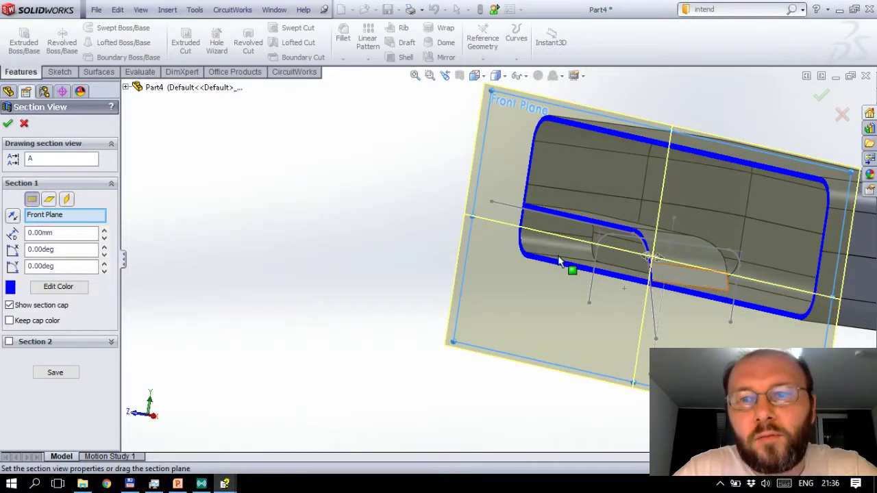
click(8, 123)
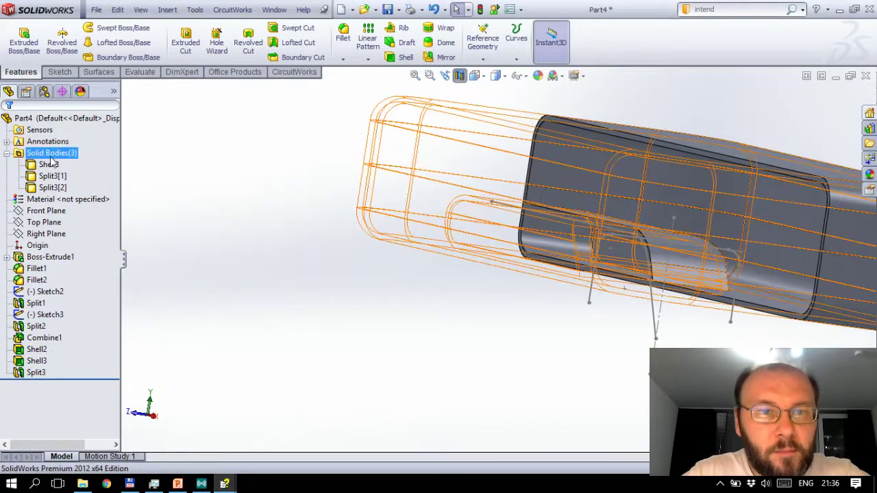
Step: Make an assembly from the part via File > Make Assembly from Part
right_click(49, 166)
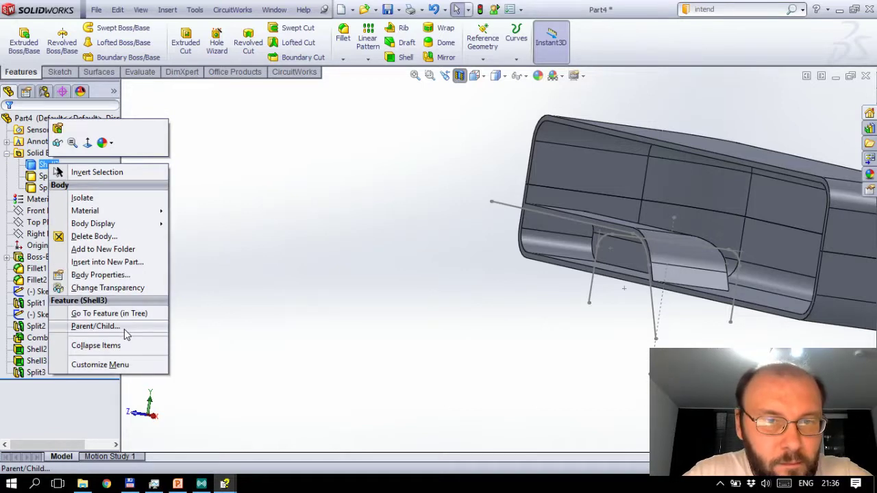
click(95, 9)
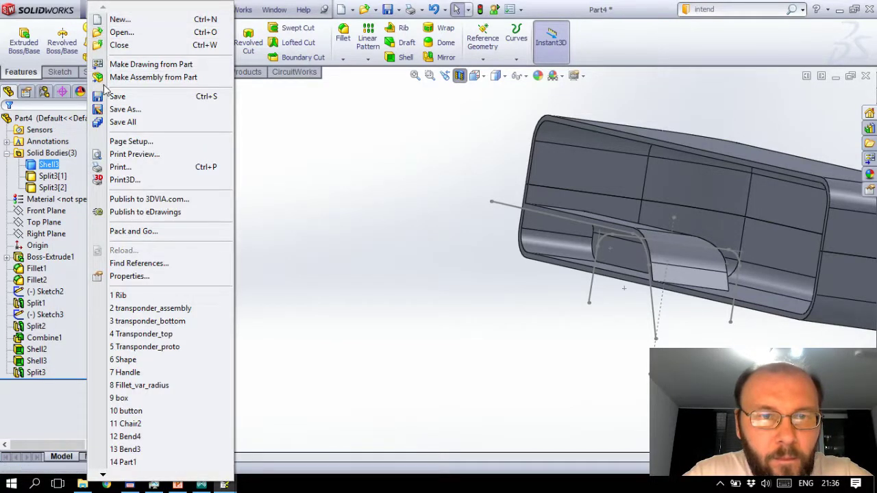
click(146, 78)
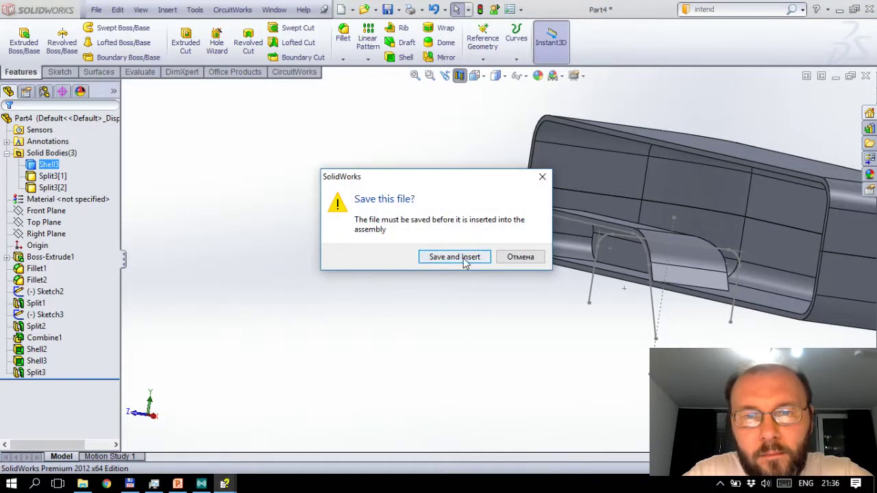
Step: Save the part as 'Case for assembly prototype' in the CAD IE folder and insert it
click(464, 260)
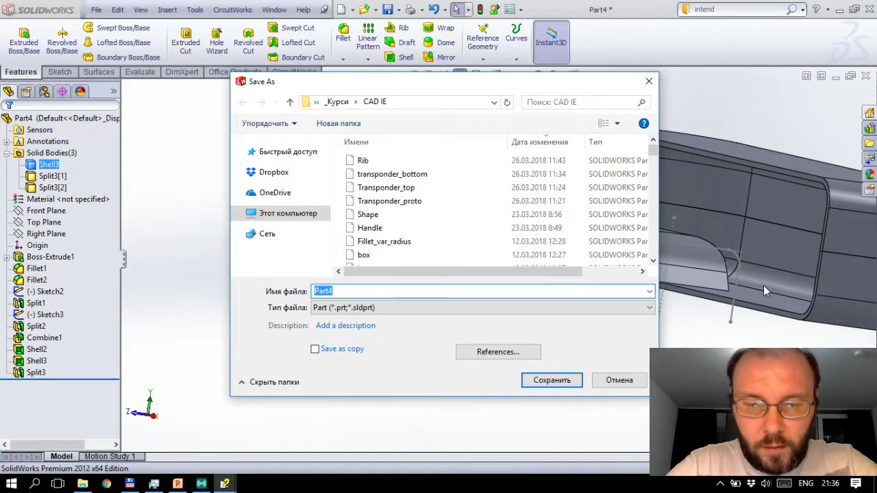
text(Case)
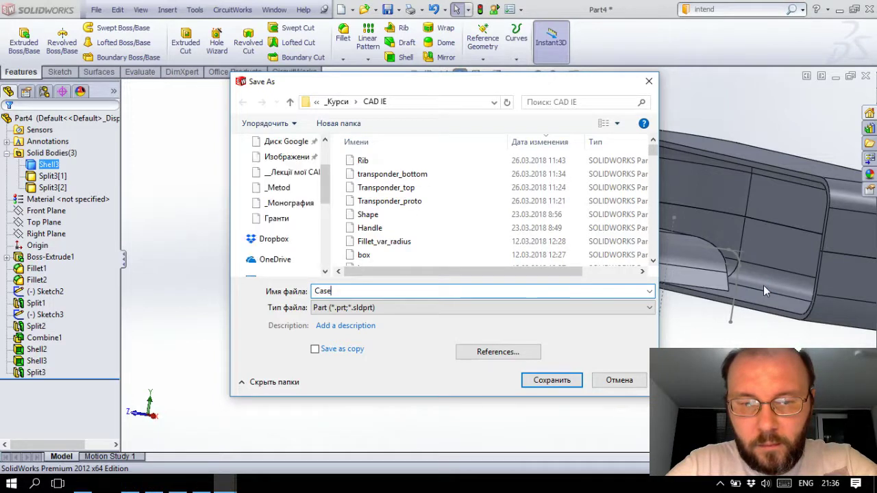
text( for assembly proto)
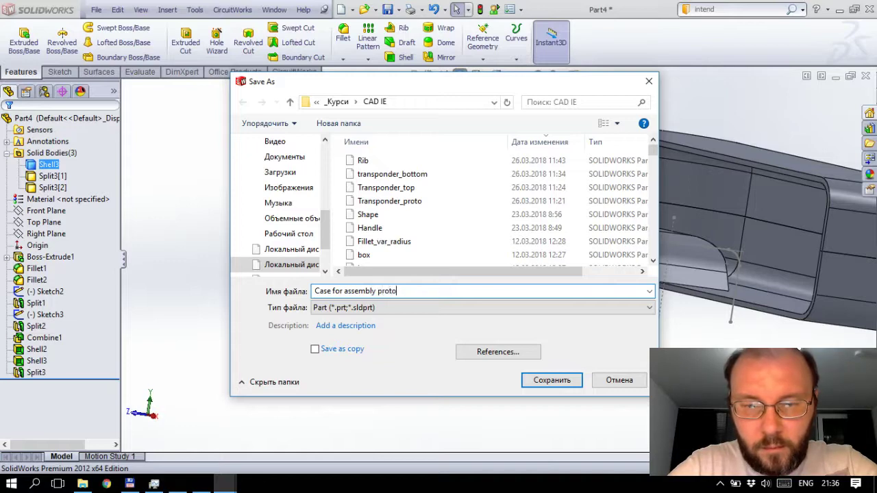
text(type)
key(Return)
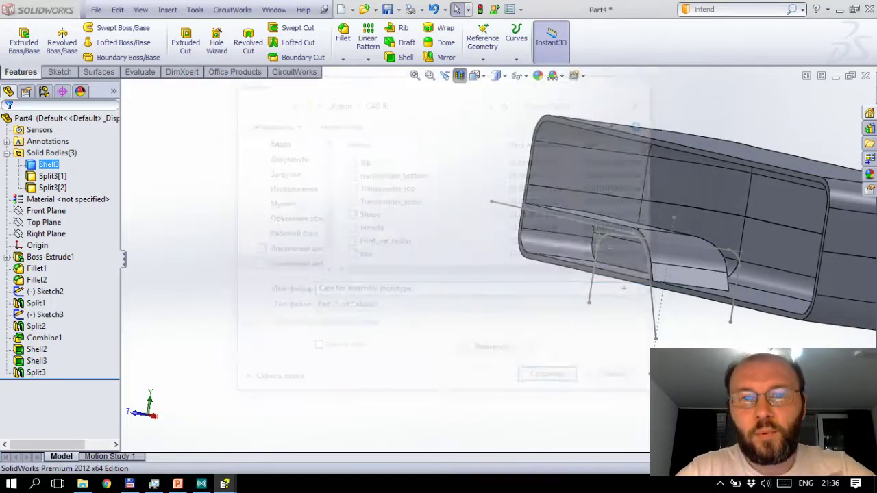
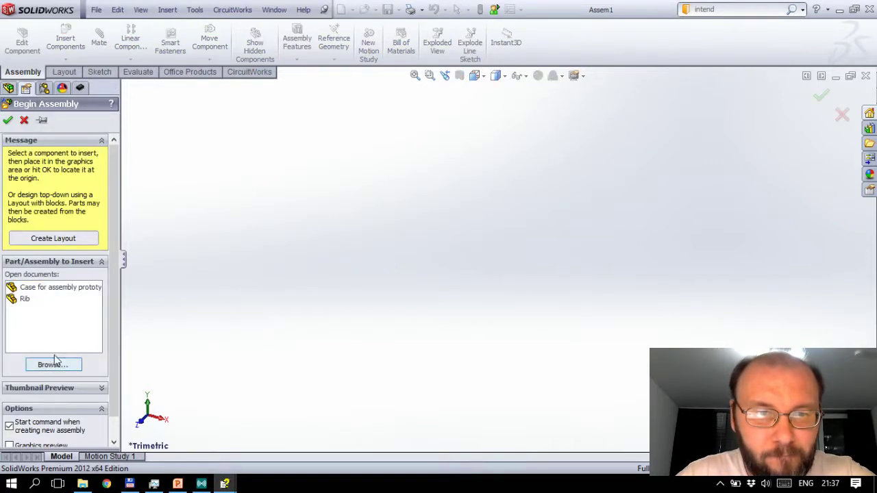
Step: Insert the Case for assembly prototype part into the trial assembly, then close it without saving
click(62, 289)
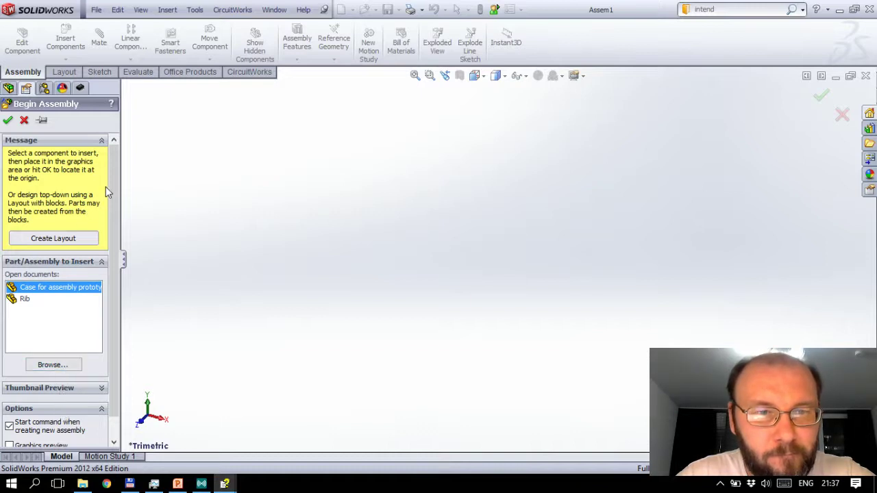
scroll(120, 274, down, 2)
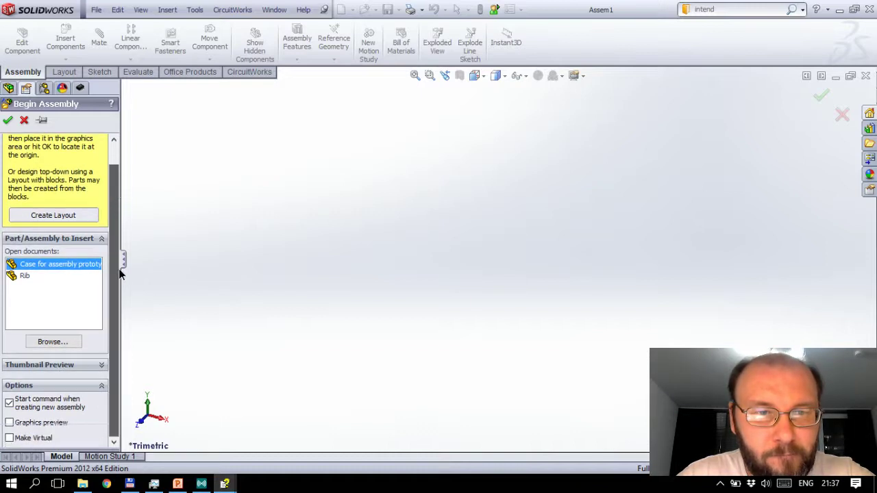
click(69, 268)
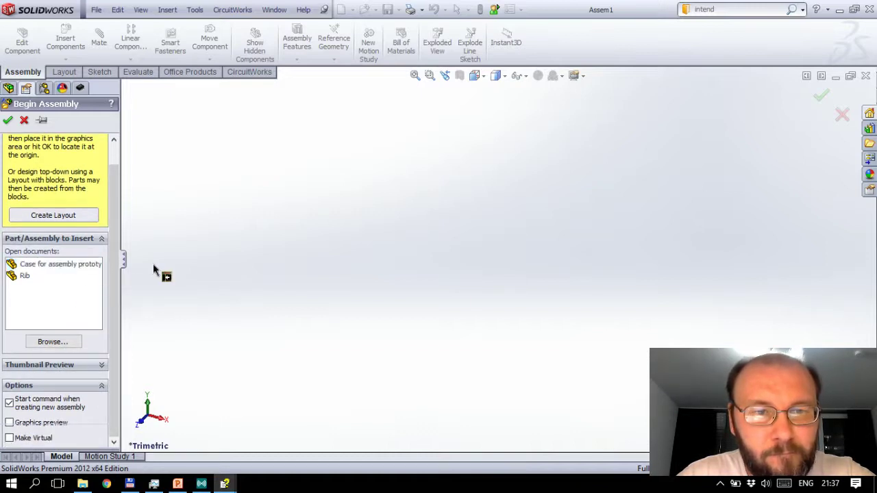
click(36, 267)
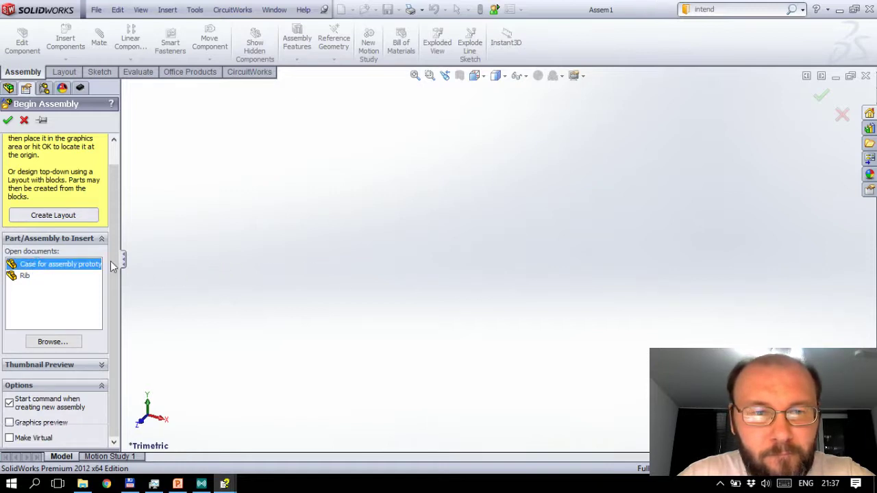
click(344, 266)
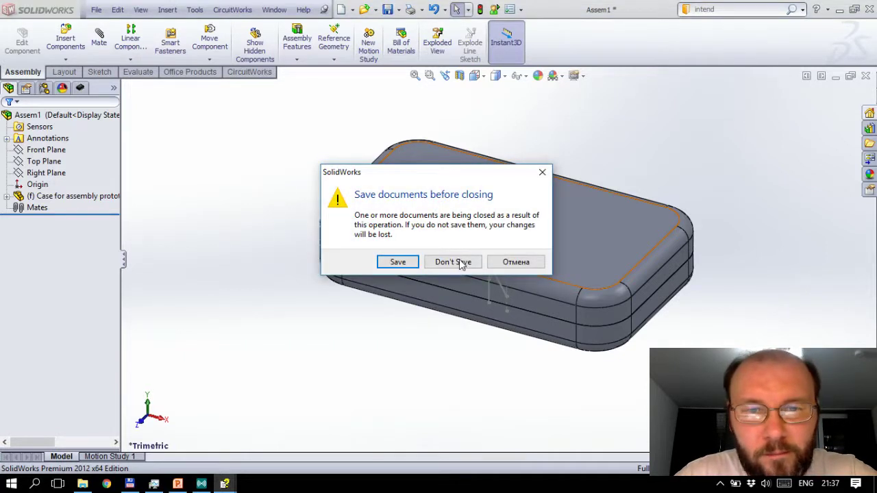
click(456, 263)
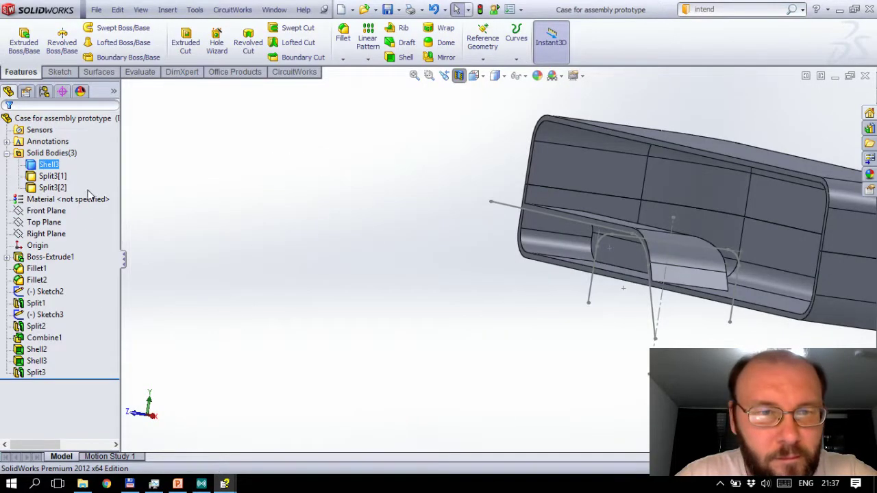
Step: Check the Shell3 body's context options, then go to Insert > Features toward Save Bodies
click(43, 168)
right_click(45, 169)
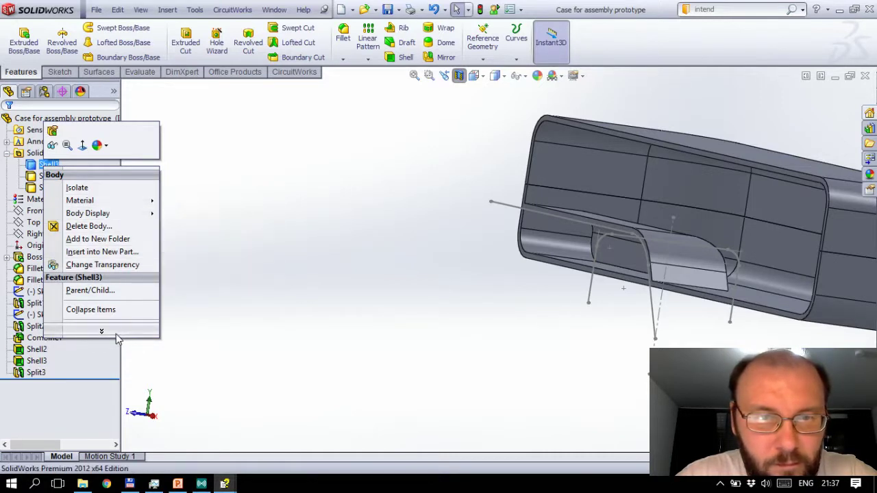
click(103, 332)
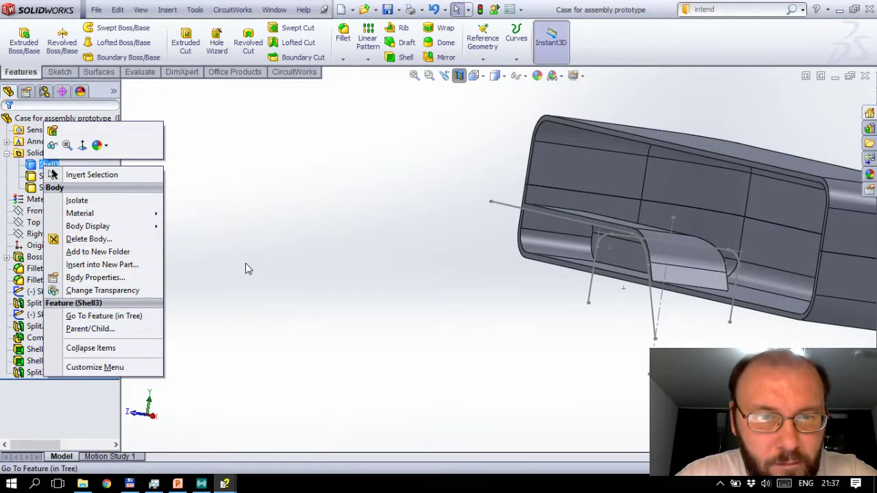
click(245, 264)
click(195, 10)
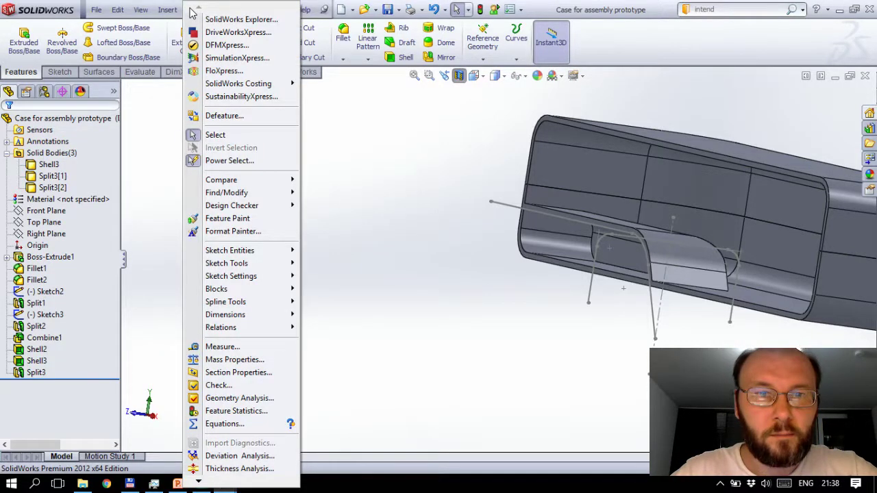
mouse_move(167, 9)
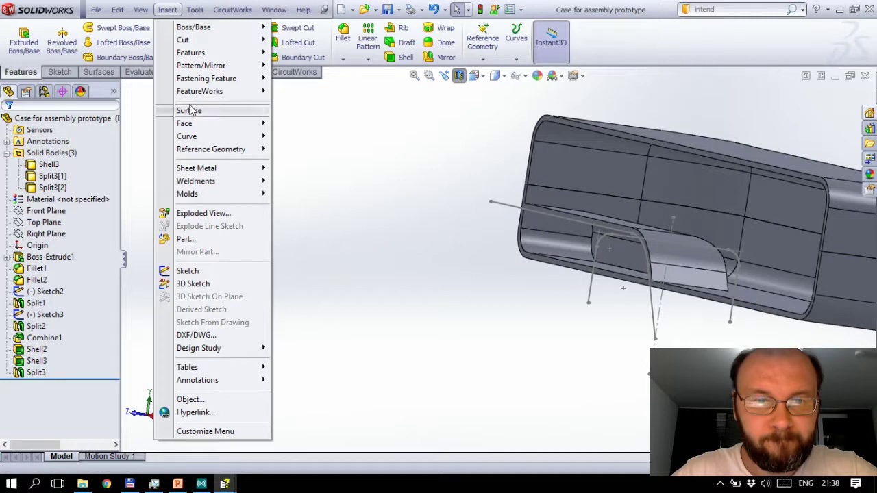
mouse_move(191, 53)
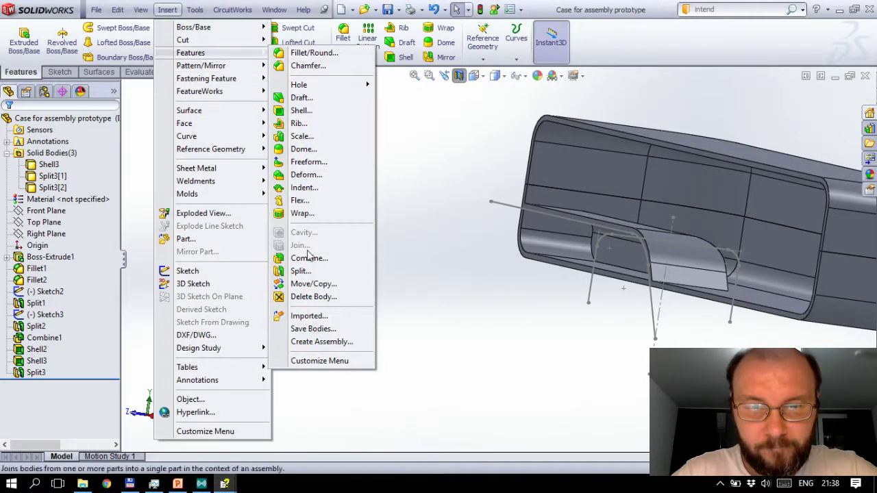
Step: Start Save Bodies and mark all three bodies for saving as separate parts
click(327, 330)
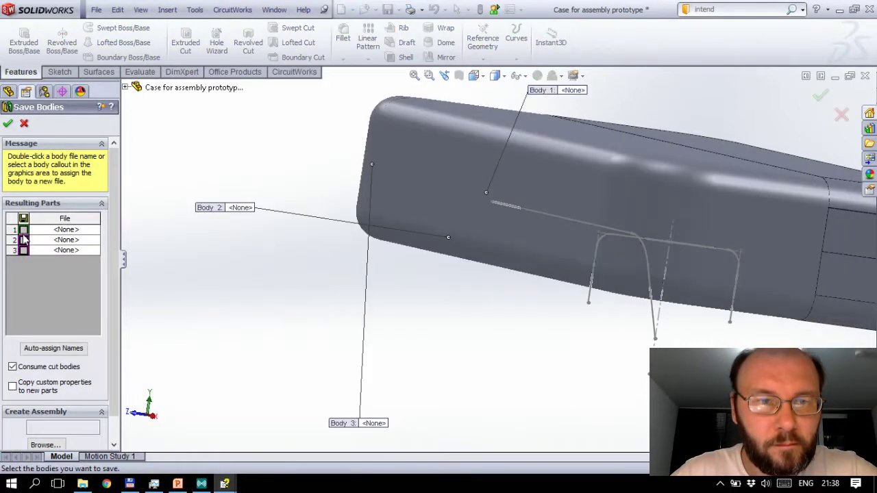
click(23, 229)
click(23, 240)
click(23, 250)
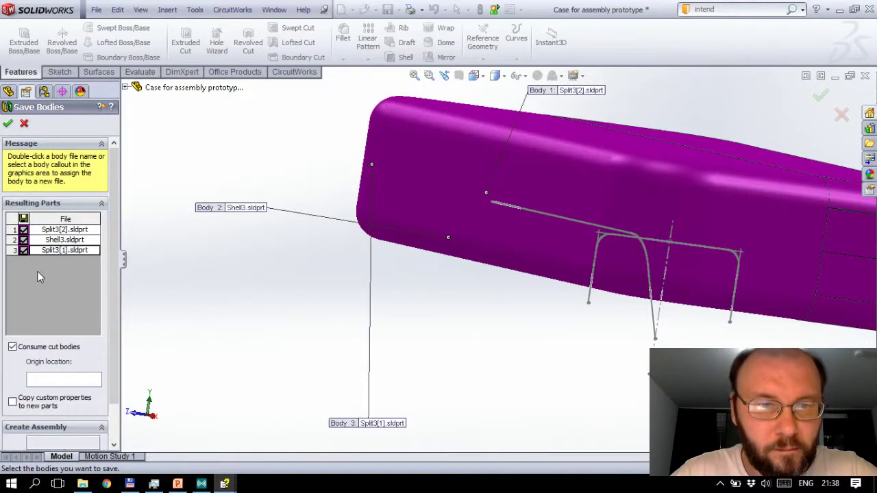
Step: Bring up the file-save window for the first body, Split3[2]
click(62, 232)
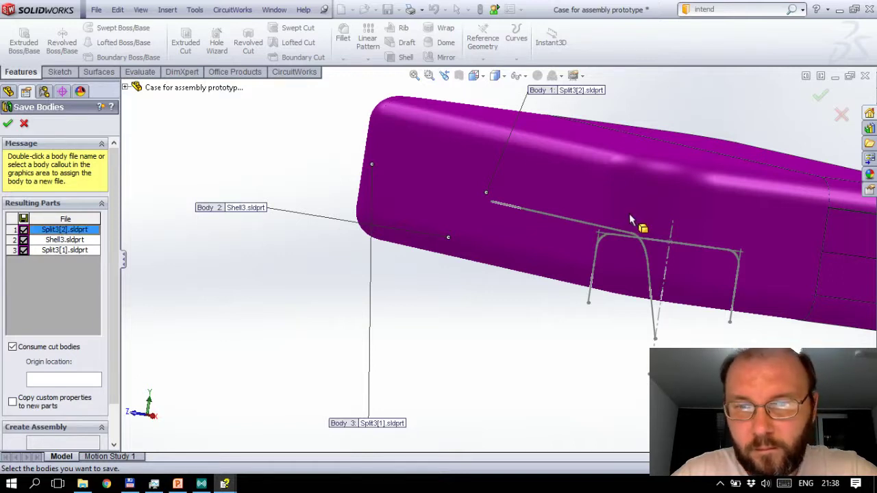
scroll(496, 233, up, 1)
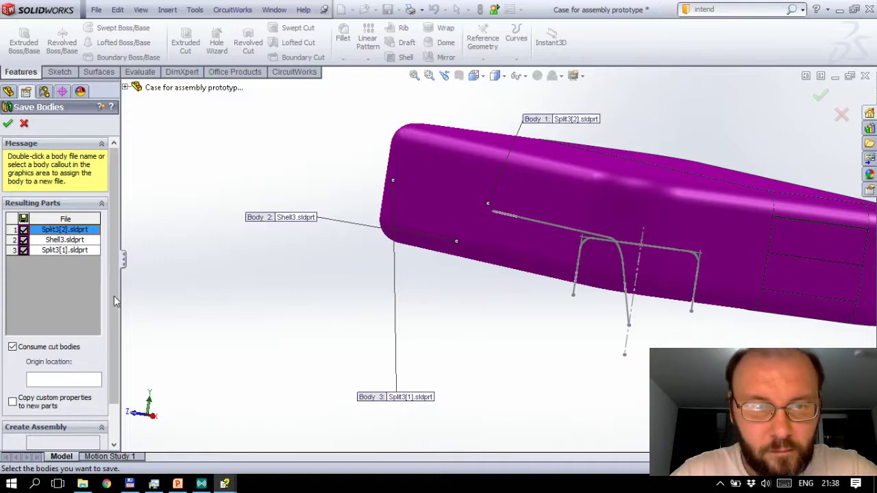
scroll(110, 367, down, 2)
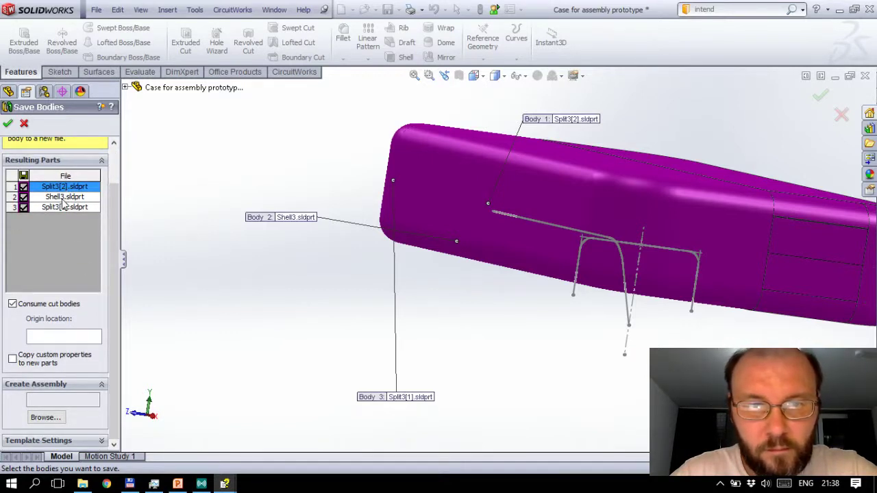
click(23, 186)
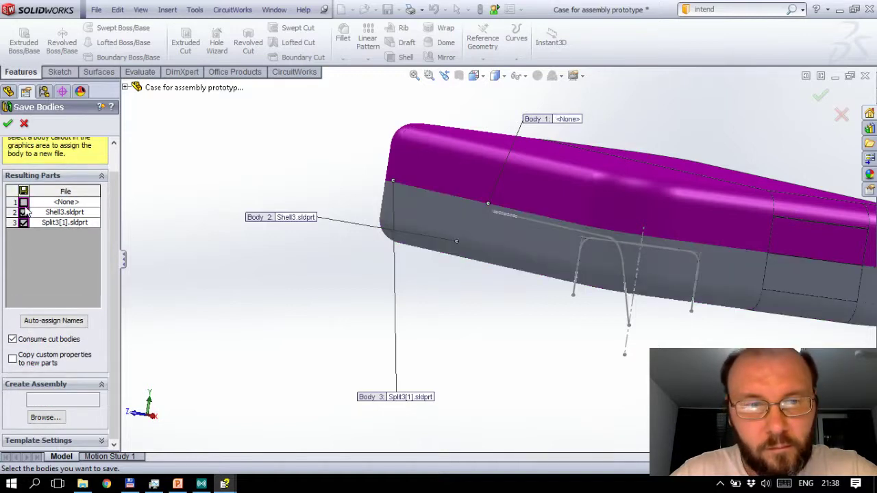
click(23, 202)
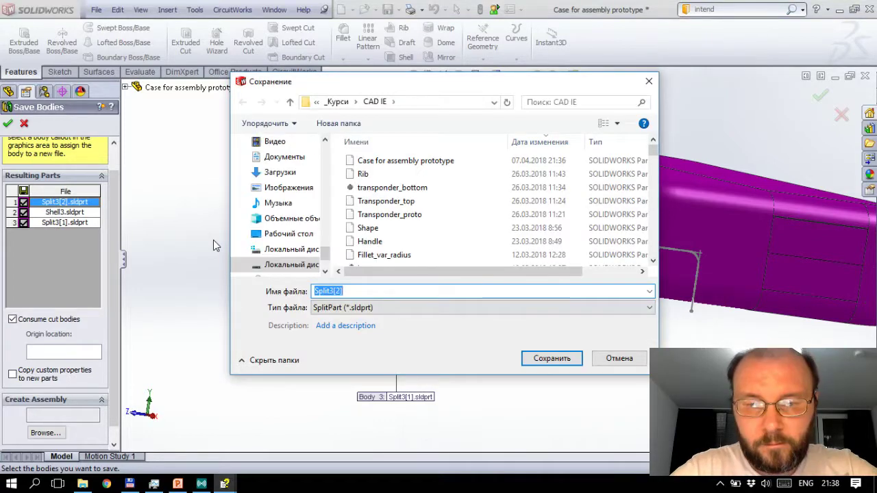
Step: Save the first body as Bot_part.sldprt
text(Bot)
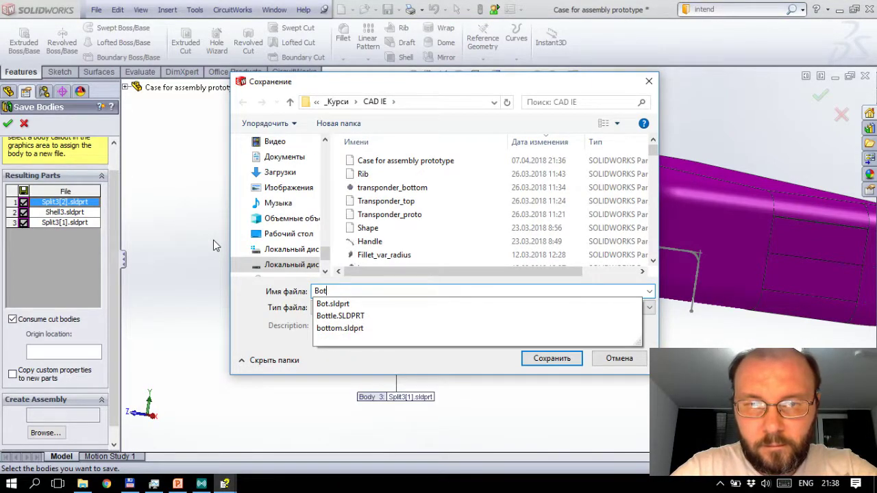
text(_pa)
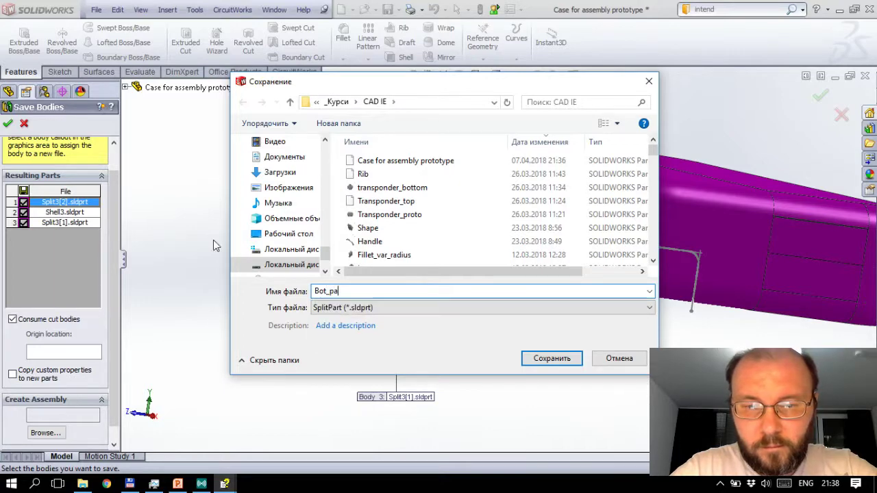
text(rt)
key(Return)
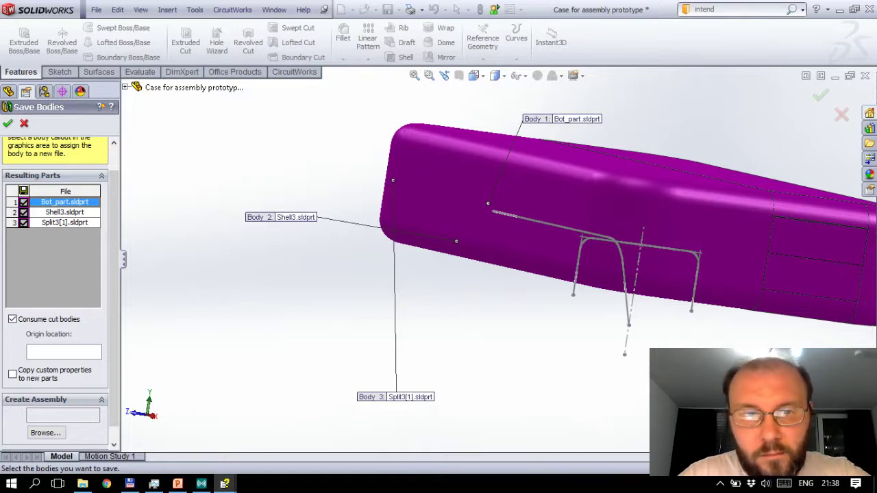
key(alt+Tab)
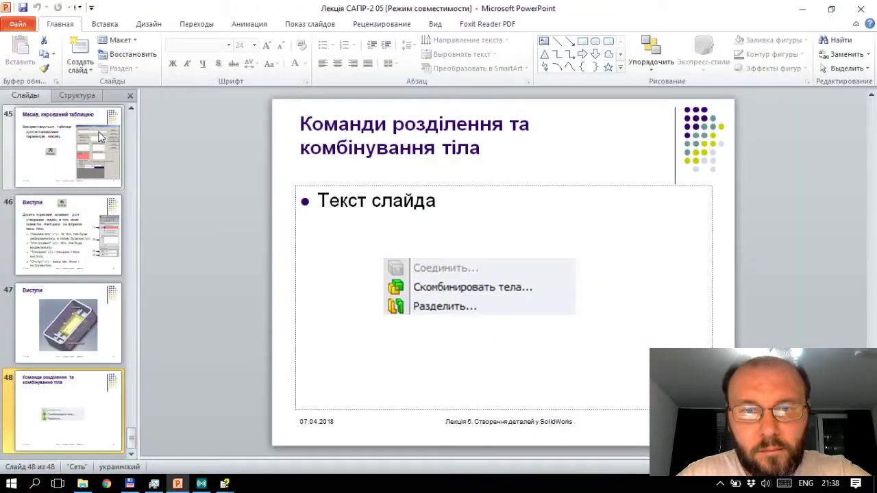
key(alt+Tab)
click(75, 214)
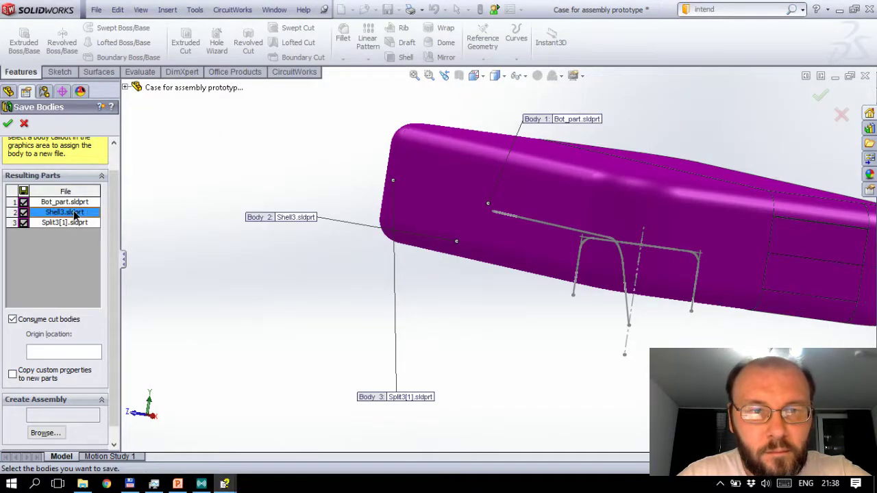
Step: Assign the third body the file name Top_part.sldprt
click(23, 213)
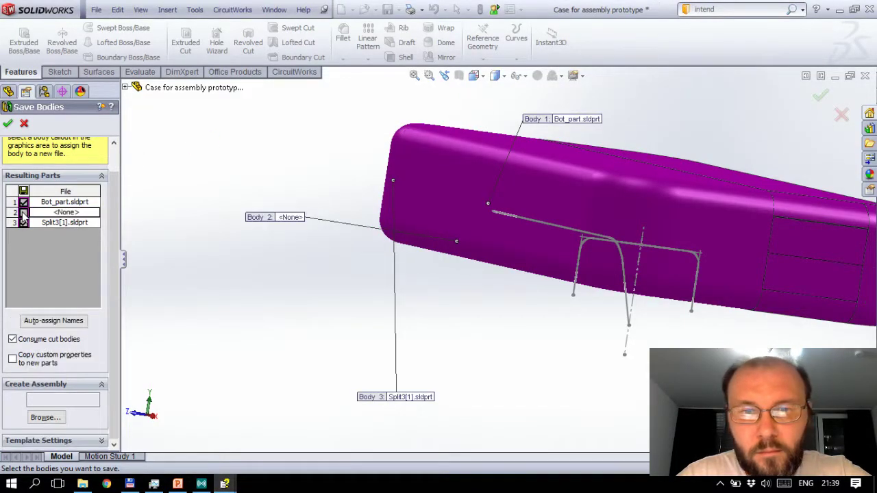
click(24, 212)
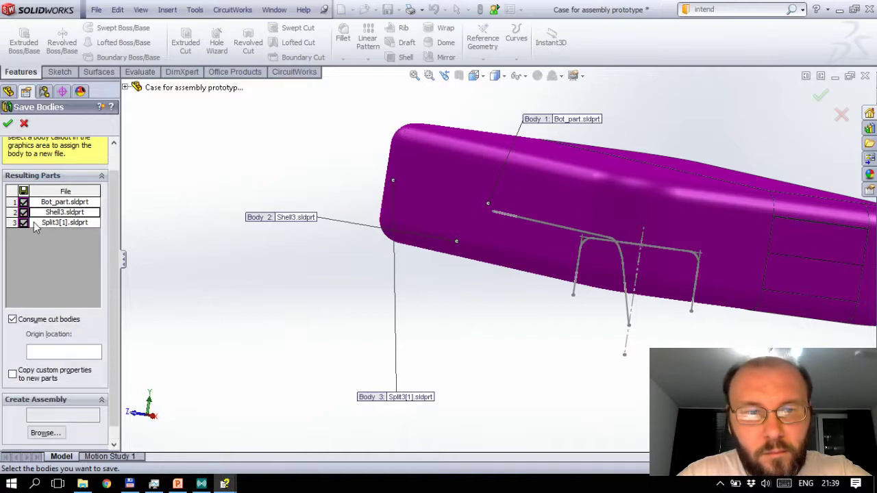
click(23, 222)
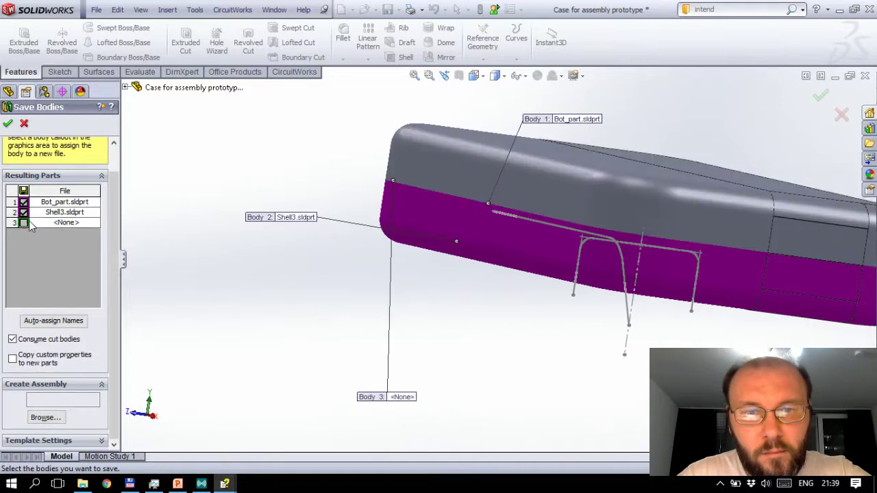
click(23, 222)
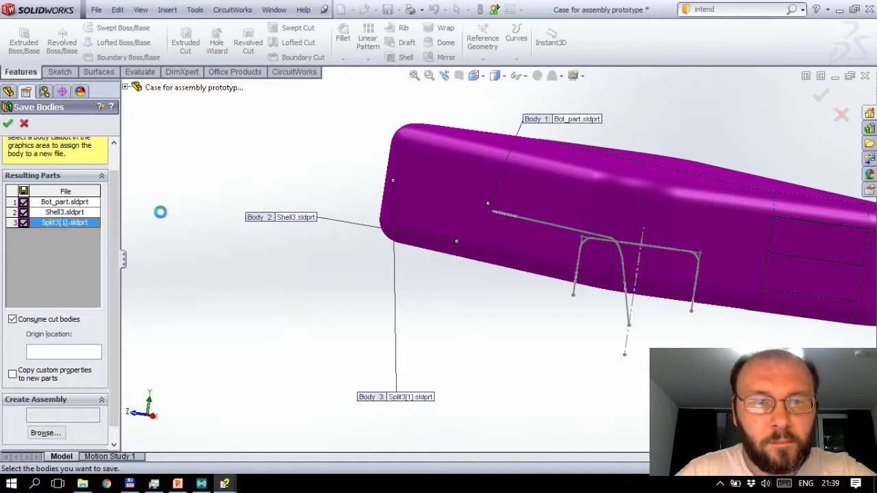
text(T)
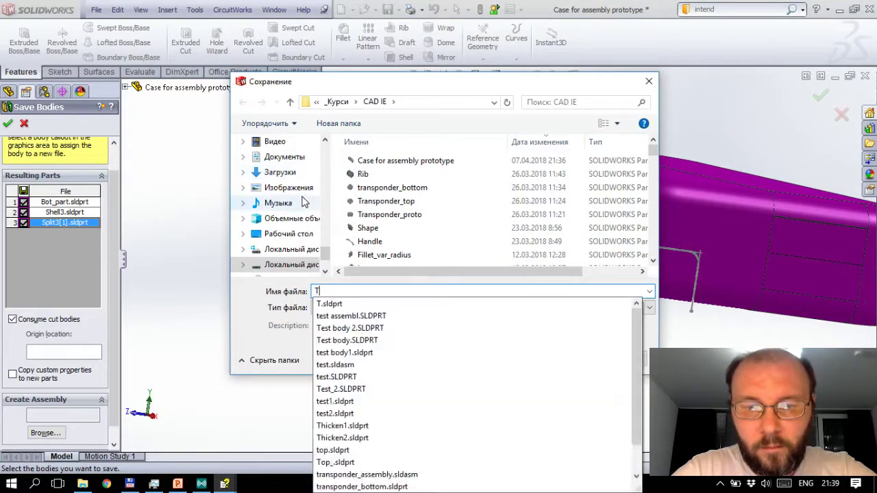
text(op_)
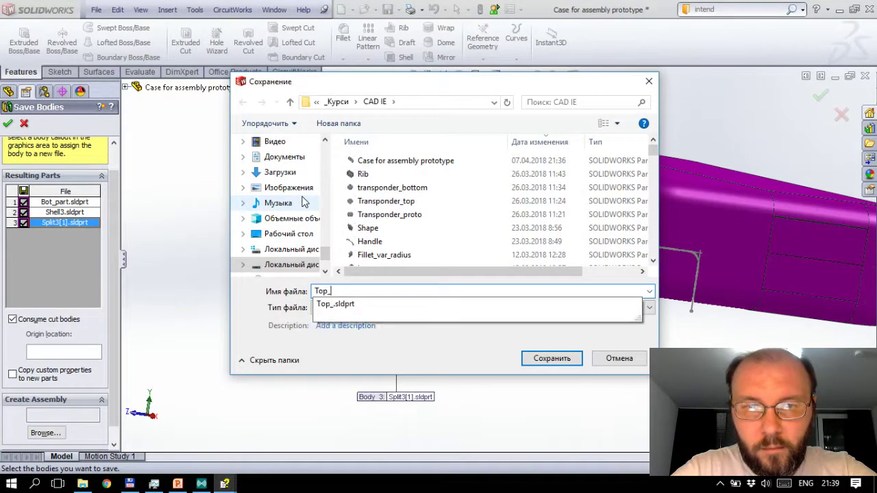
text(part)
key(Return)
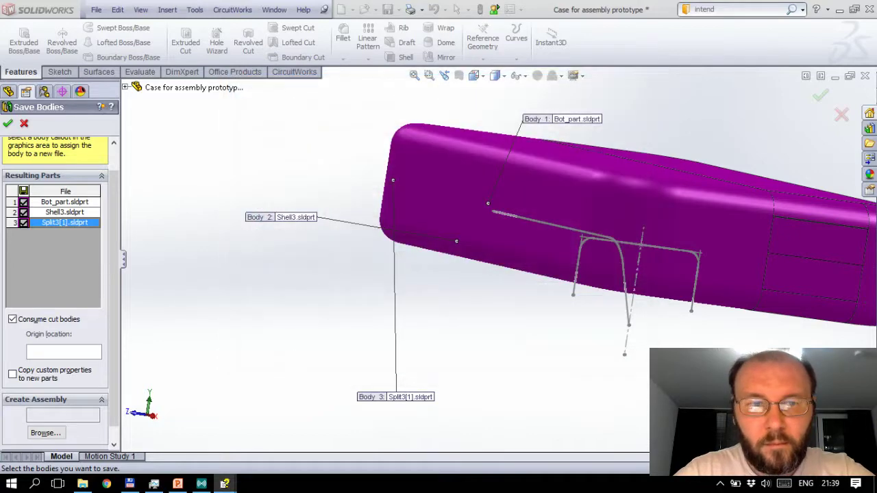
Step: Assign the second body (Shell3) the file name Acc_part.sldprt
key(alt+Tab)
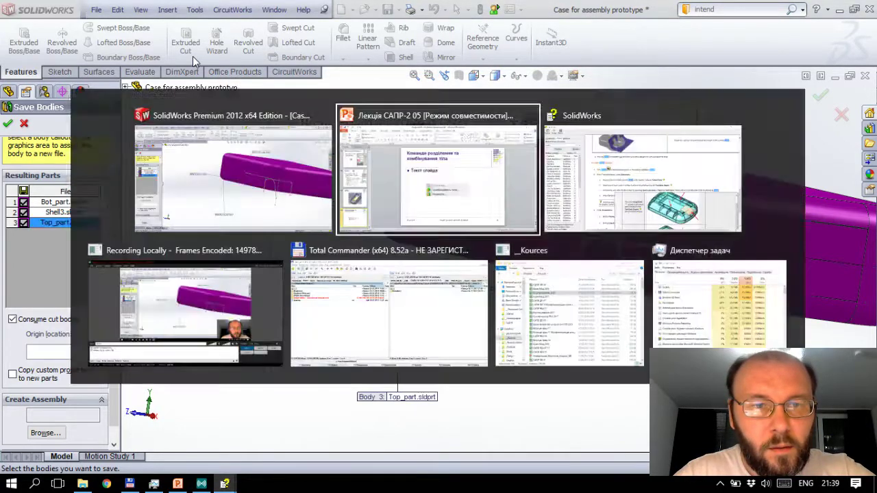
key(Escape)
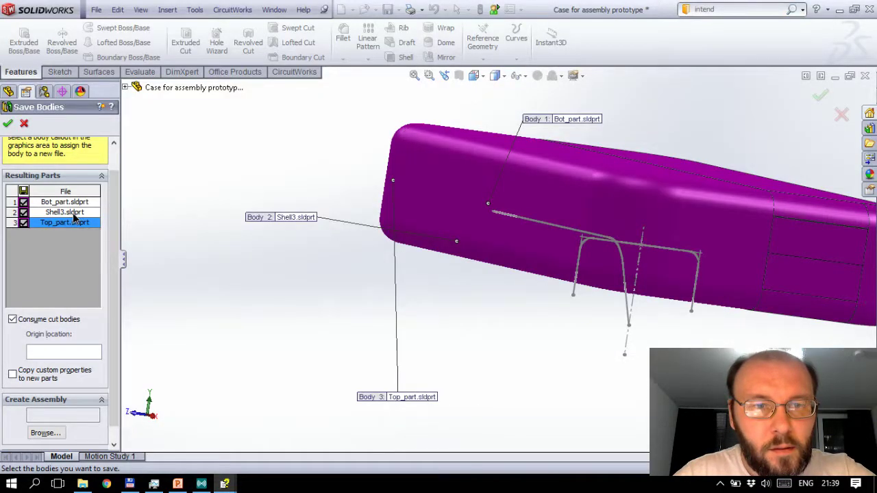
double_click(74, 213)
text(Acc_)
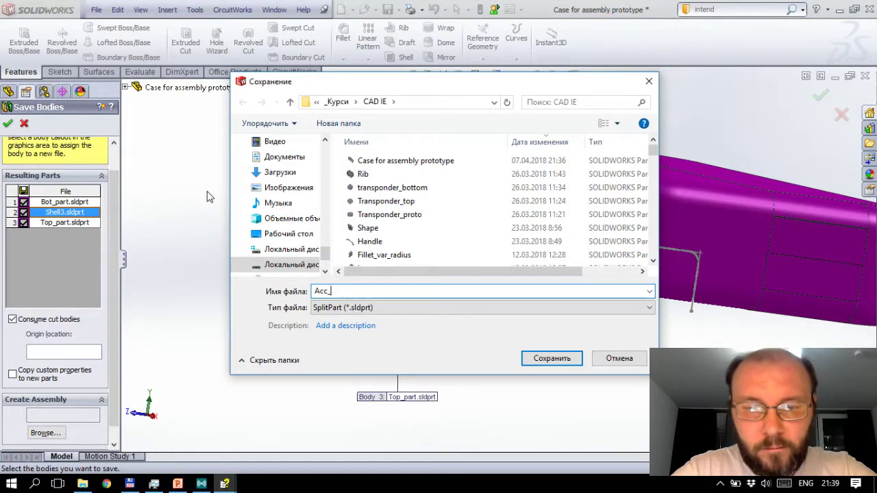
text(part)
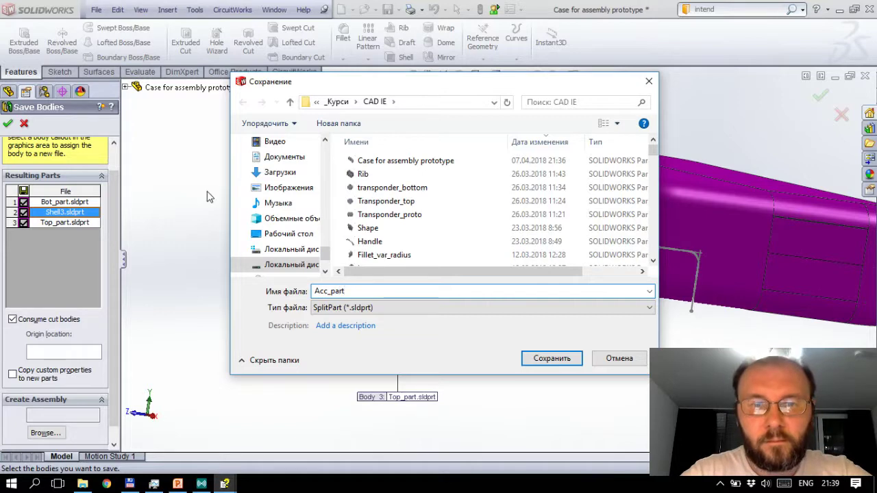
key(Return)
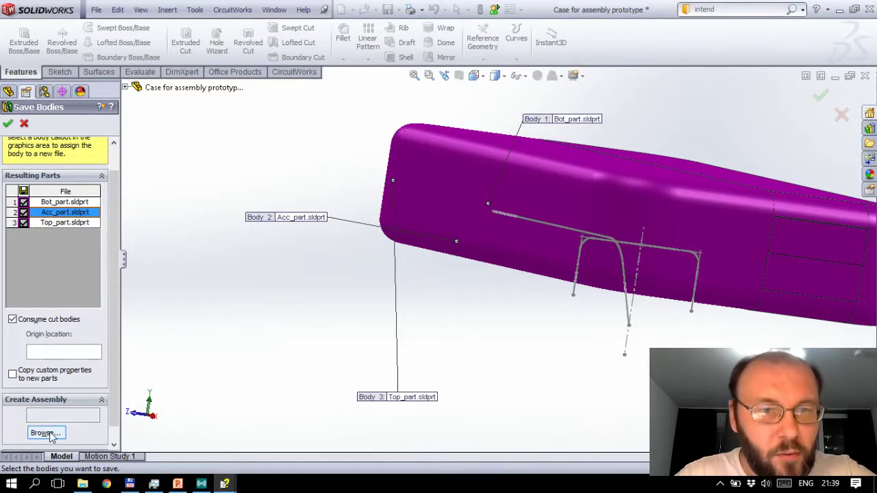
Step: Accept Save Bodies, then edit Save Bodies1 to uncheck Consume cut bodies
click(815, 99)
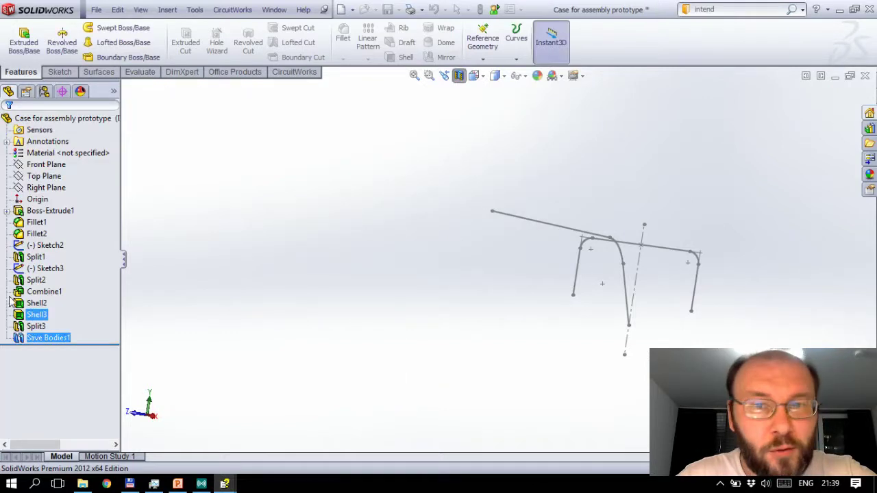
click(31, 344)
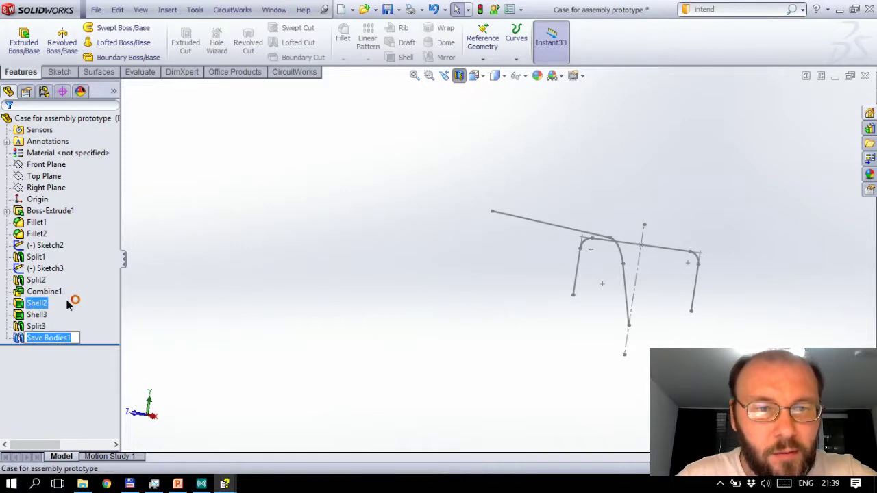
click(36, 303)
click(39, 339)
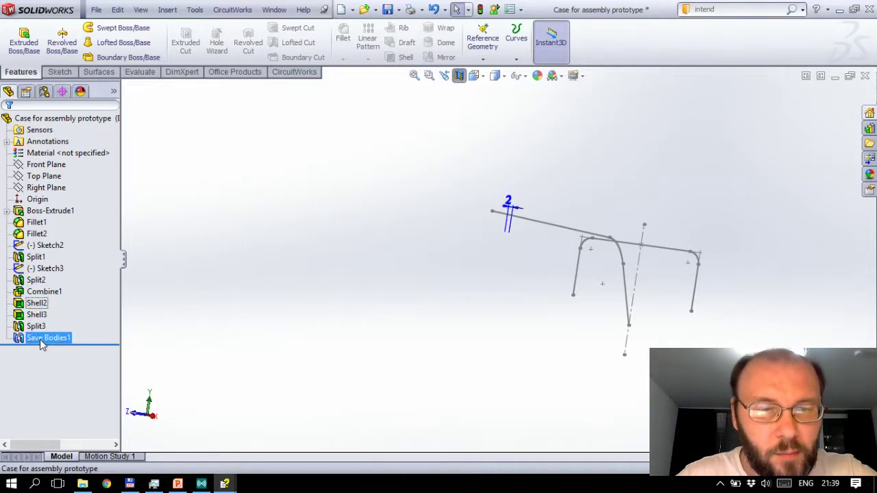
click(51, 305)
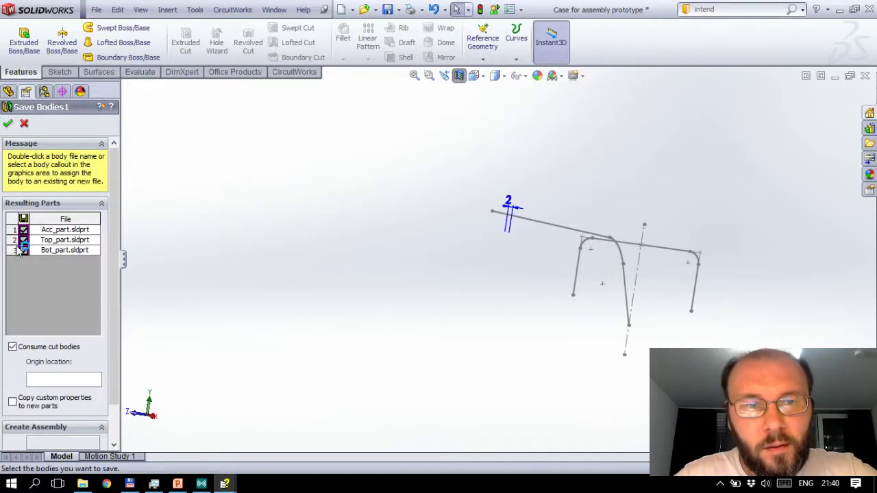
click(12, 346)
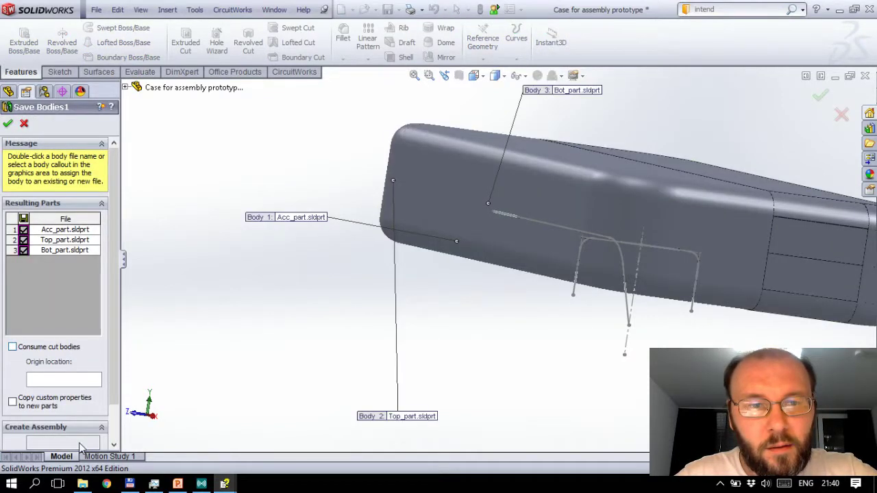
click(7, 123)
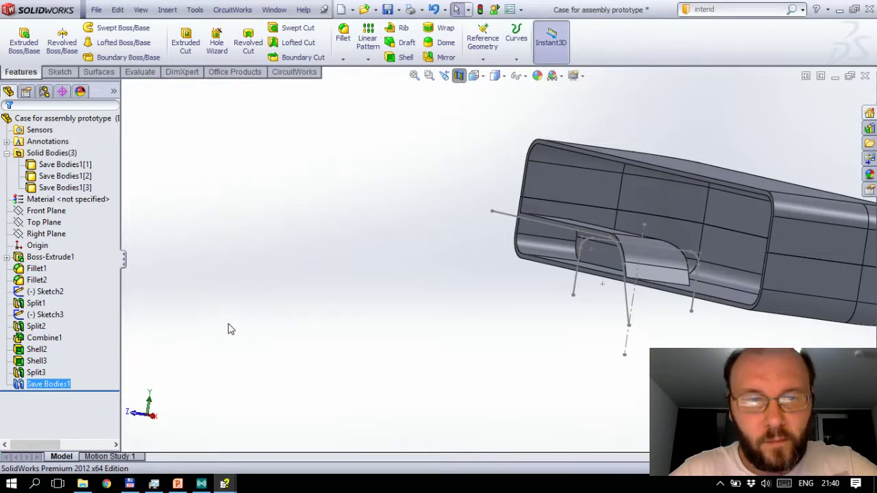
Step: Create a new assembly with Bot_part inserted fixed at the origin
key(ctrl+n)
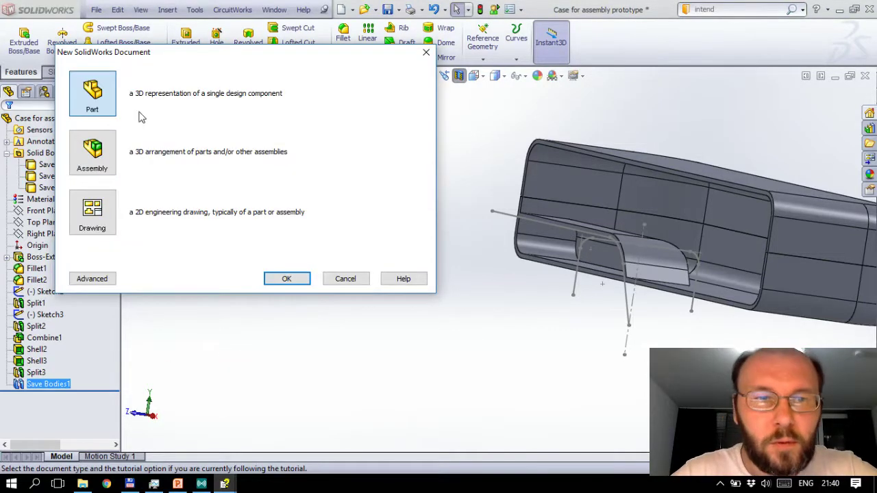
click(93, 152)
click(289, 277)
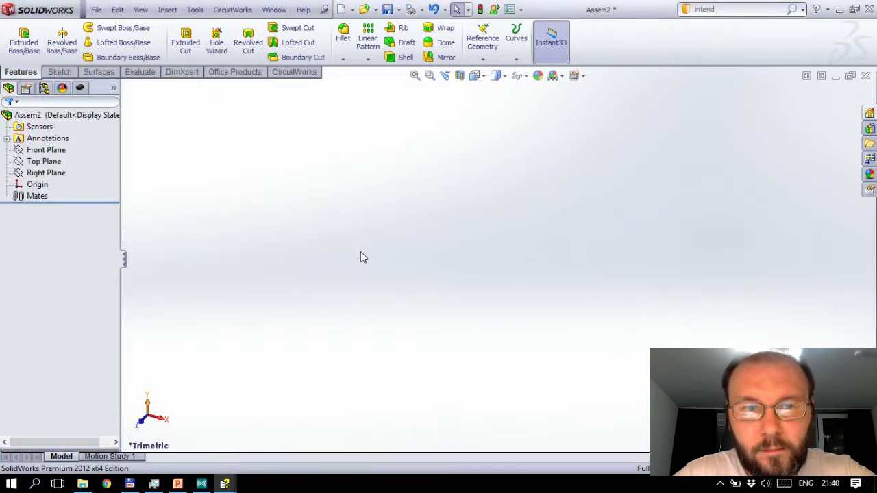
click(70, 48)
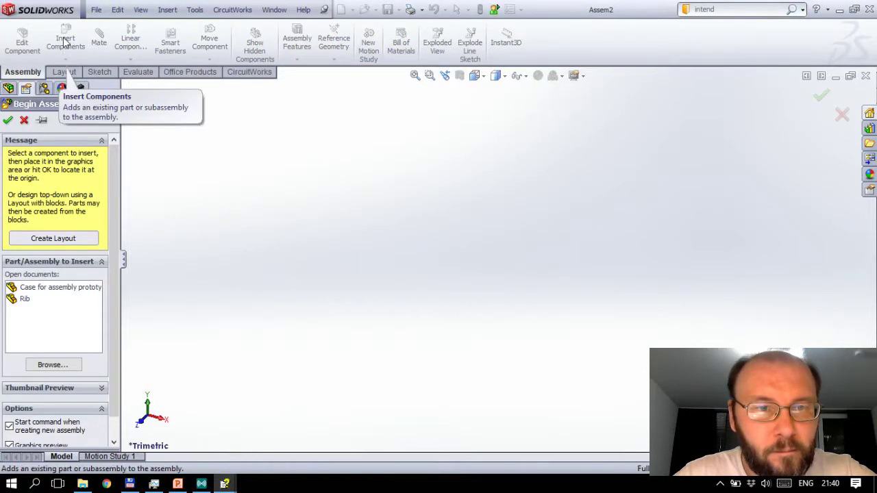
click(24, 121)
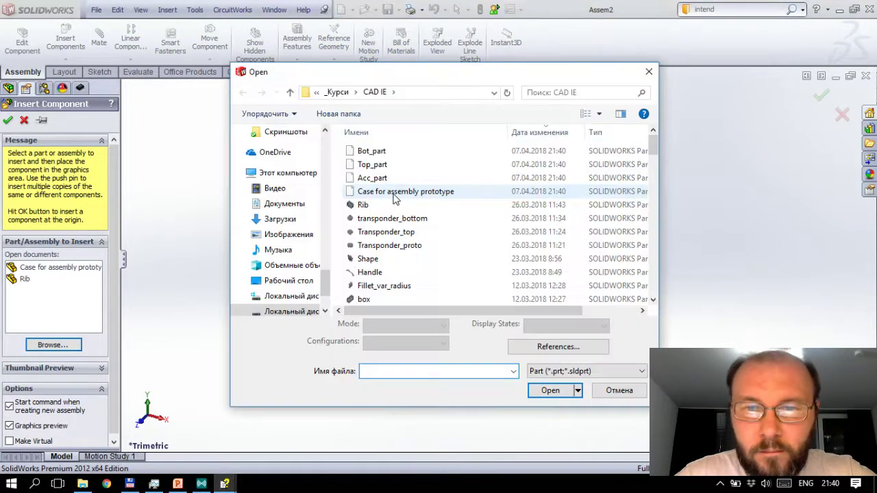
click(373, 151)
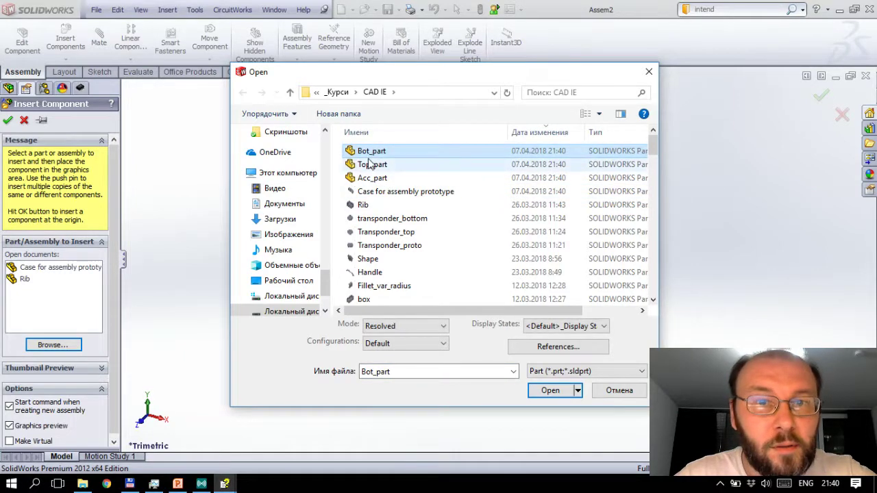
click(549, 391)
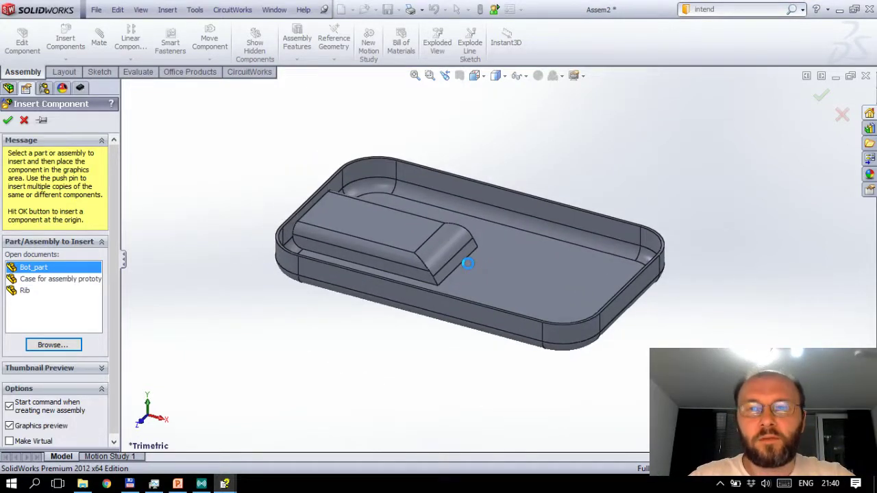
click(468, 263)
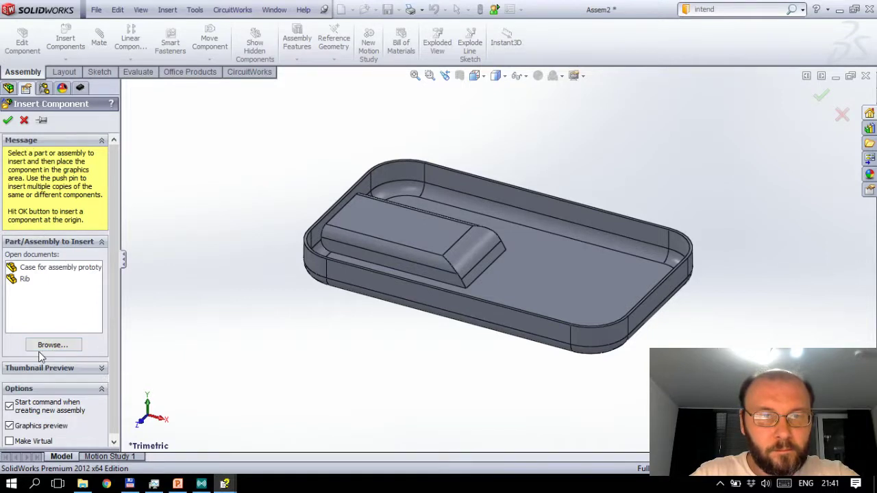
Step: Insert Top_part and Acc_part into the assembly, placed beside Bot_part
click(42, 345)
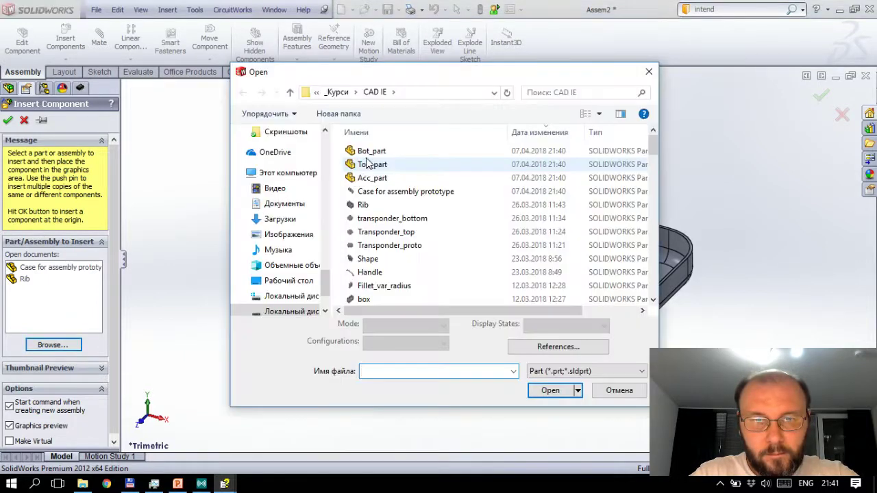
click(371, 165)
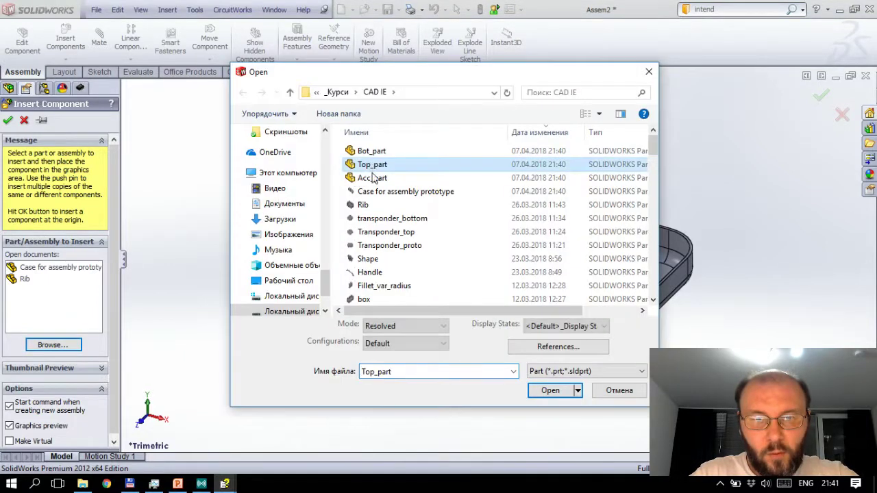
click(551, 390)
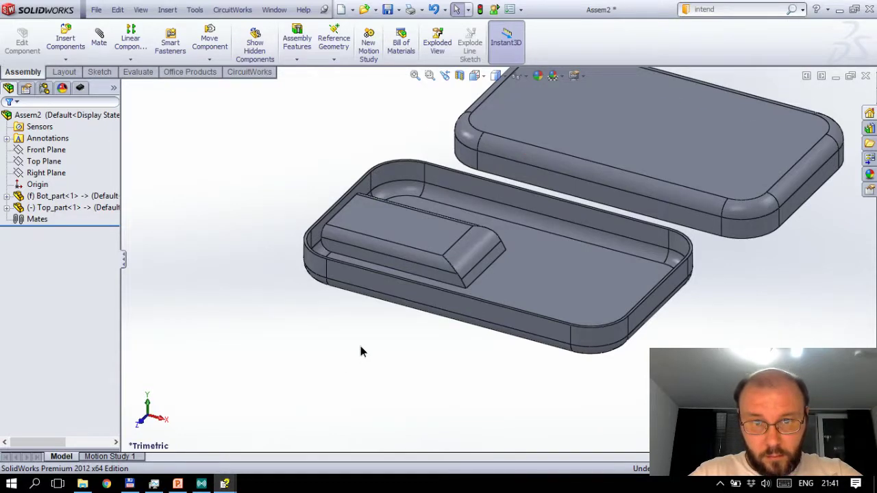
middle_drag(444, 278, 424, 322)
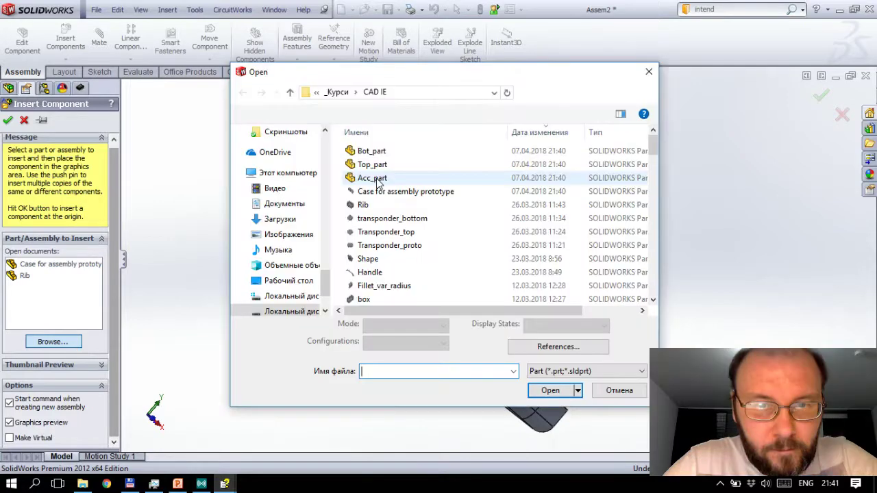
double_click(373, 178)
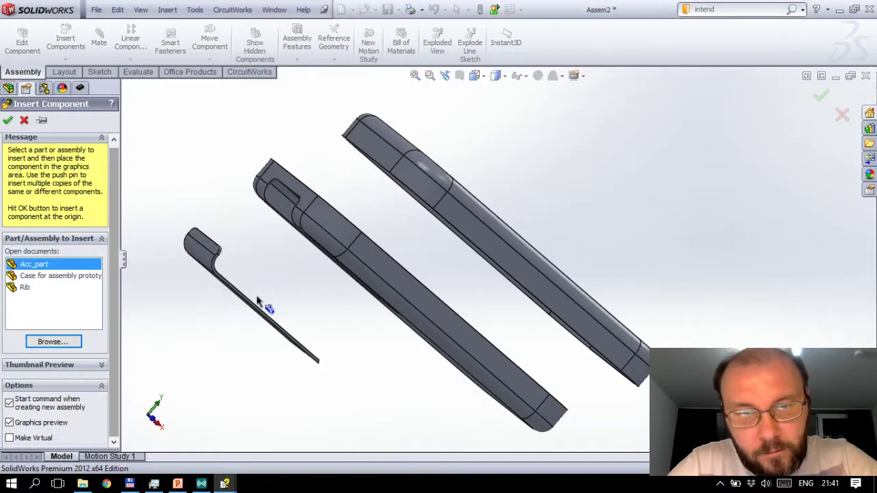
click(268, 308)
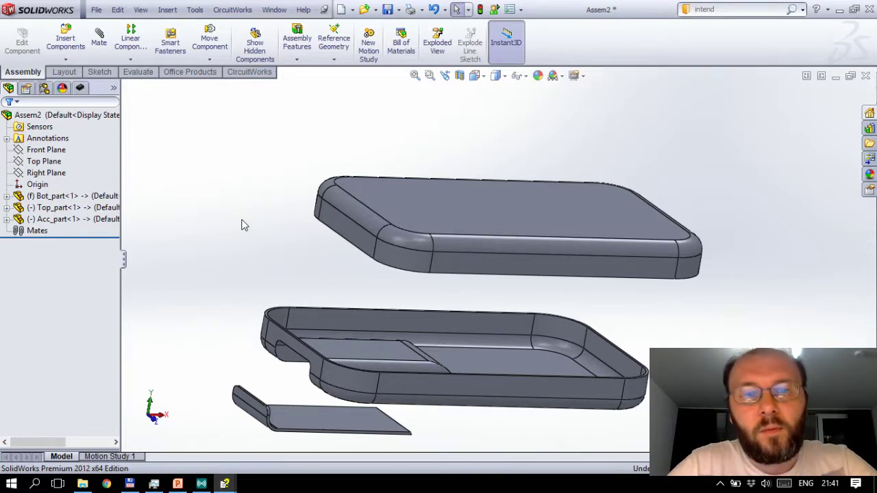
key(alt+Tab)
Step: In Total Commander, go to D:\_Курси\CAD IE\__Лекції мої САПР-2 and open Лекція САПР-2 06.ppt
key(alt+Tab)
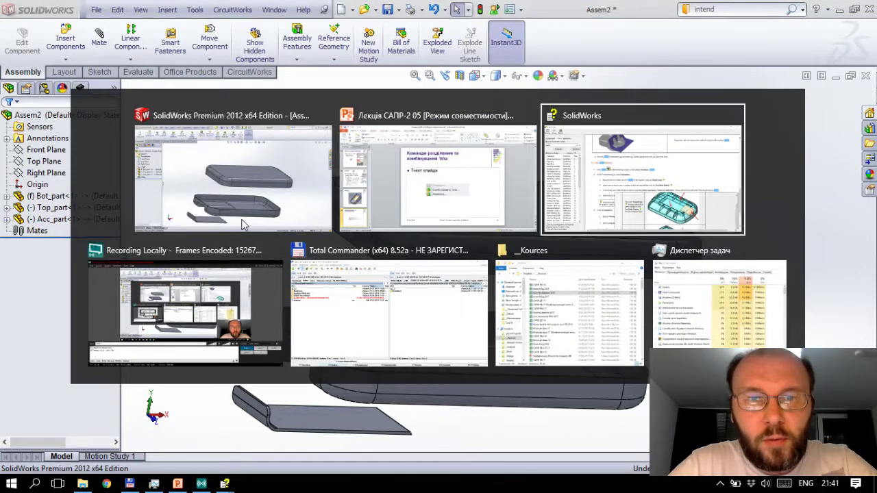
key(alt+Tab)
key(alt+Tab)
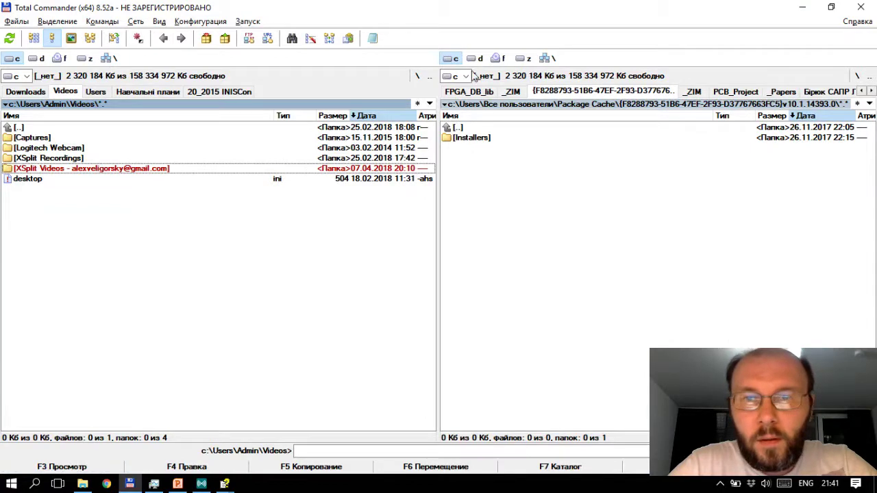
click(474, 58)
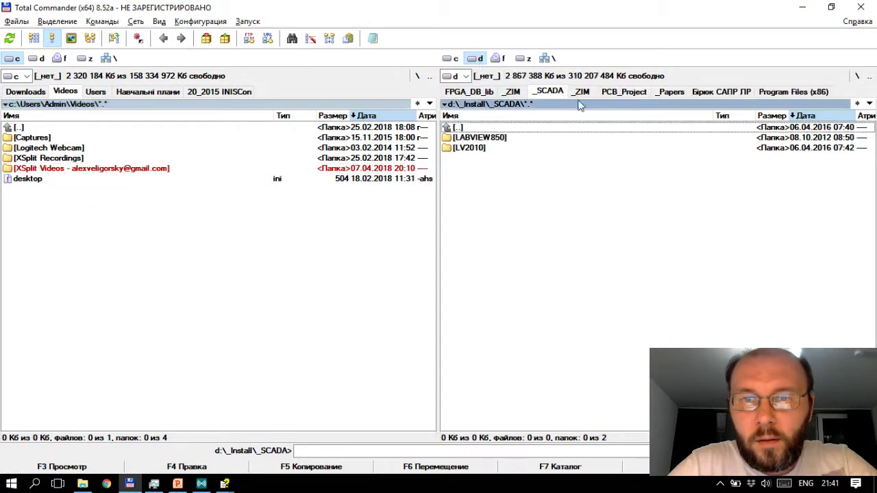
click(856, 76)
scroll(488, 315, down, 1)
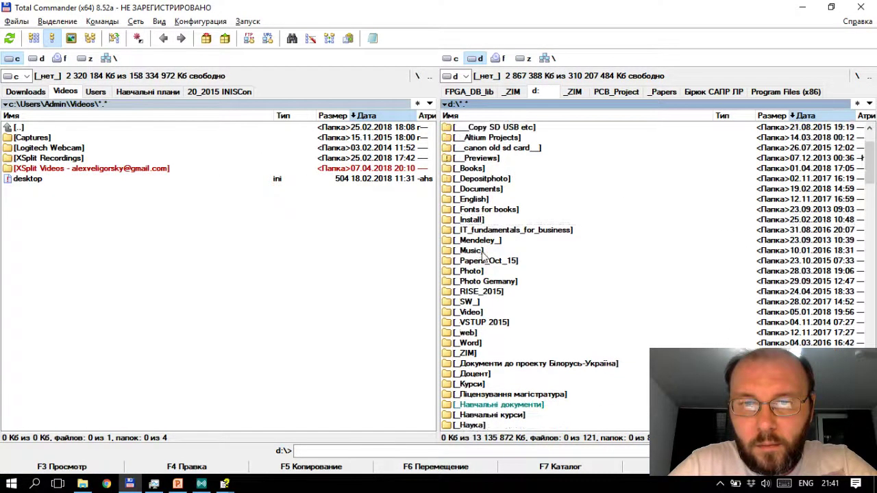
scroll(487, 336, down, 1)
double_click(479, 354)
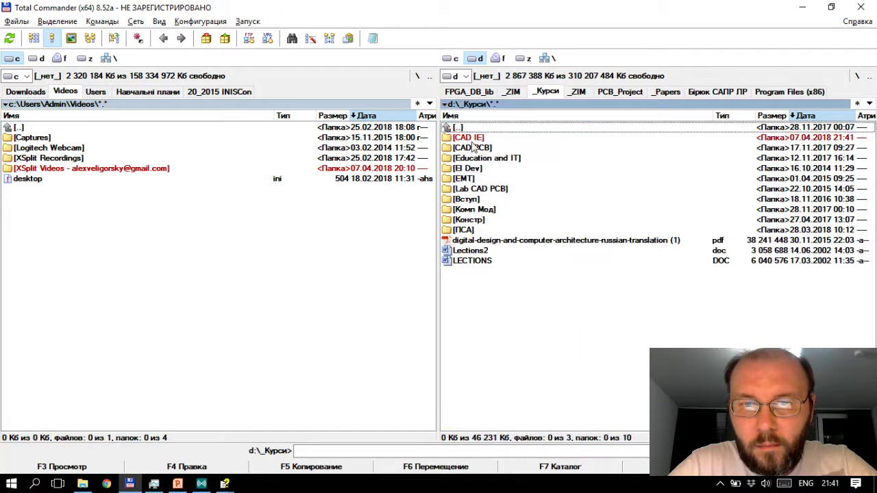
double_click(468, 138)
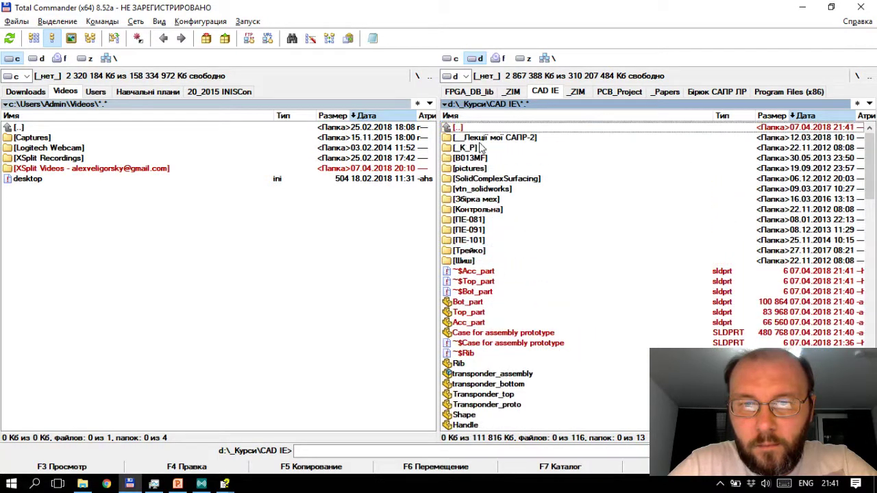
double_click(484, 138)
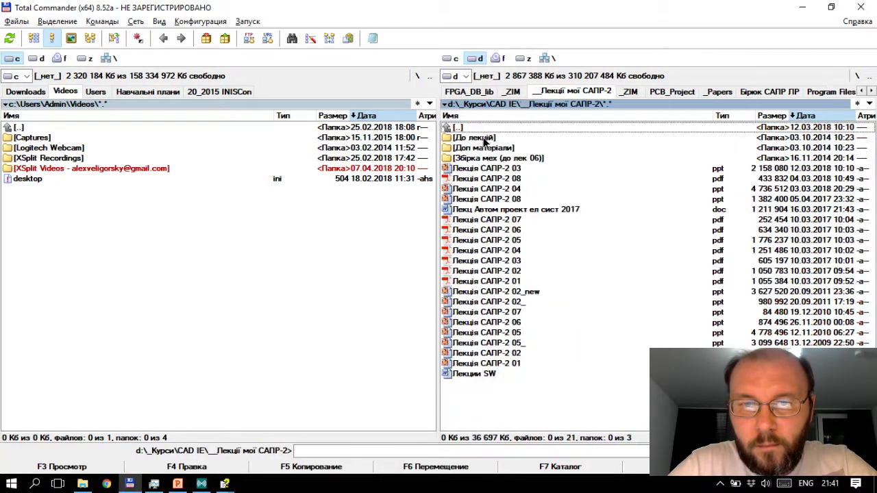
double_click(515, 322)
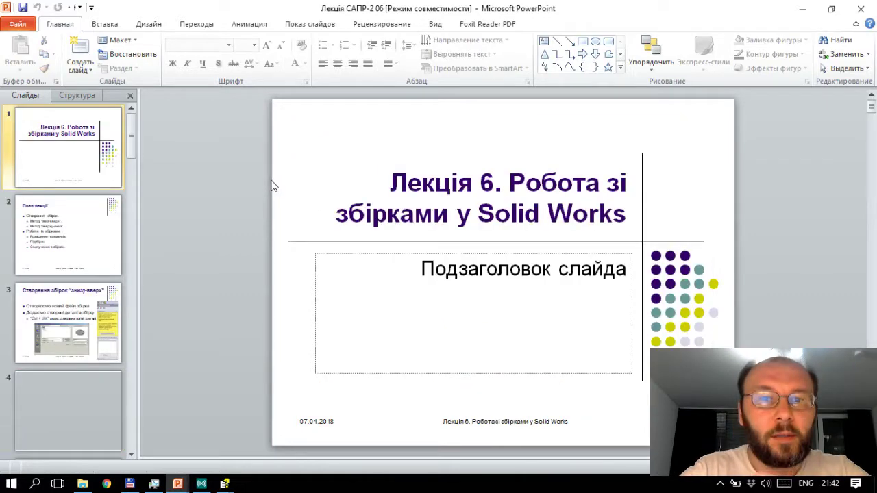
Step: Review slides 3 and 4 on bottom-up assemblies and part status symbols, then return to SolidWorks
click(66, 313)
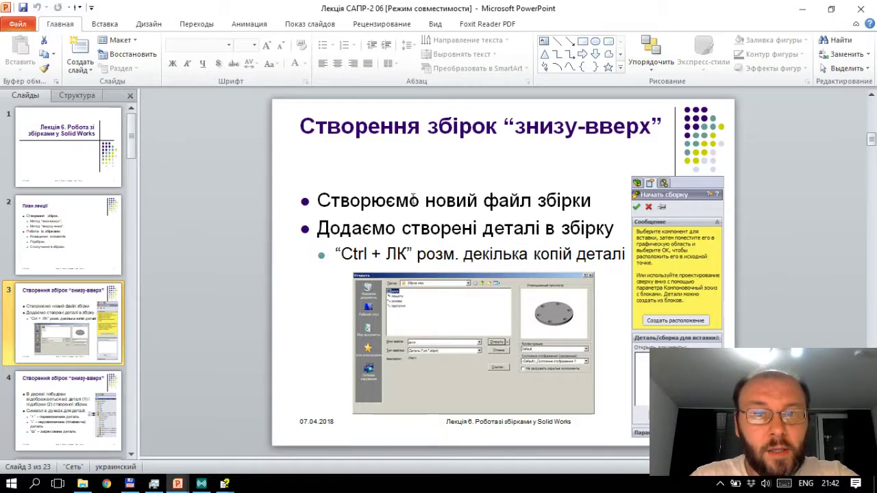
mouse_move(319, 228)
mouse_down()
mouse_move(600, 241)
mouse_move(613, 249)
mouse_up()
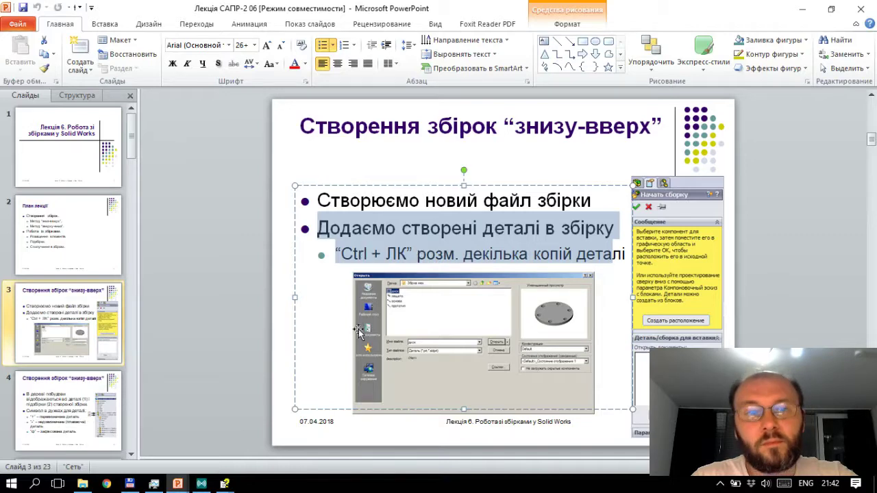
click(67, 391)
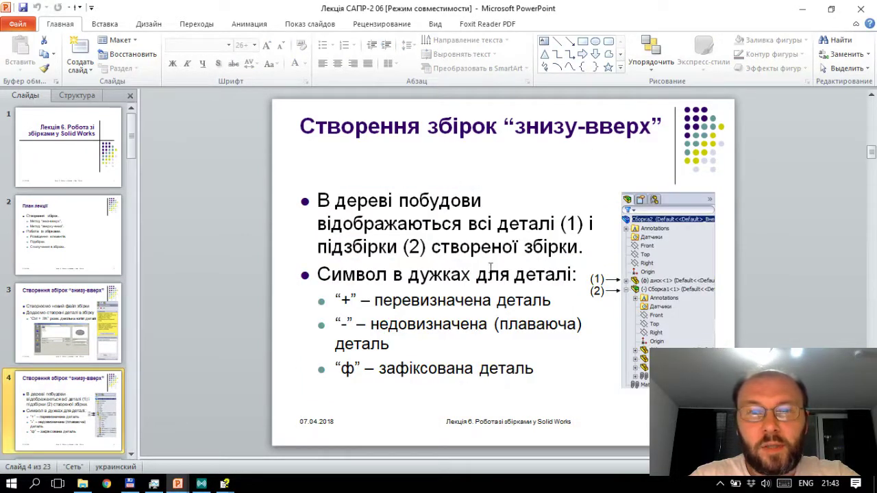
drag(534, 369, 335, 300)
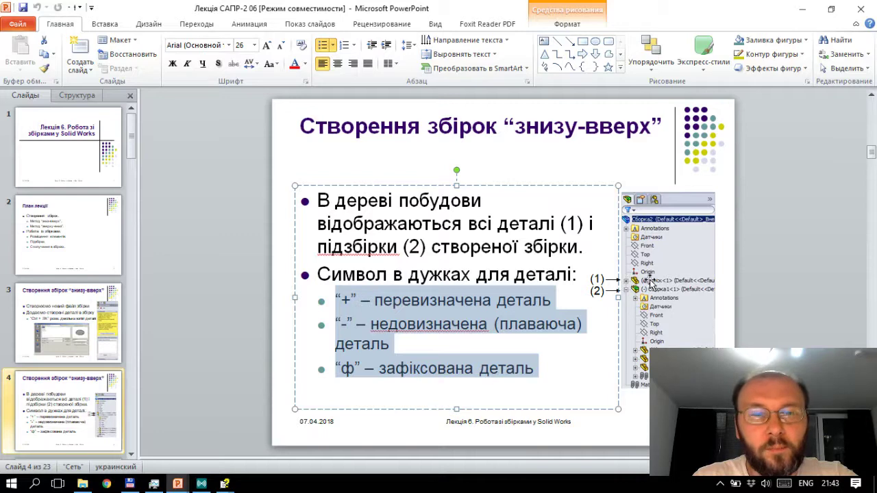
key(alt+Tab)
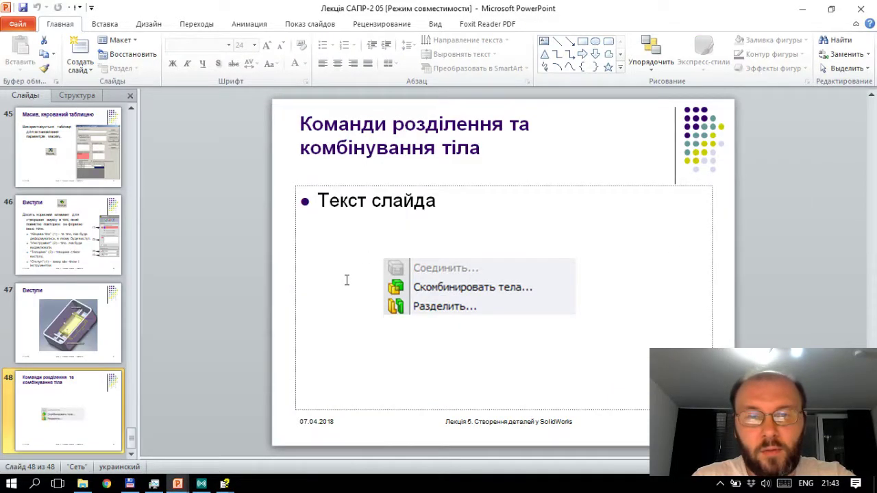
key(alt+Tab)
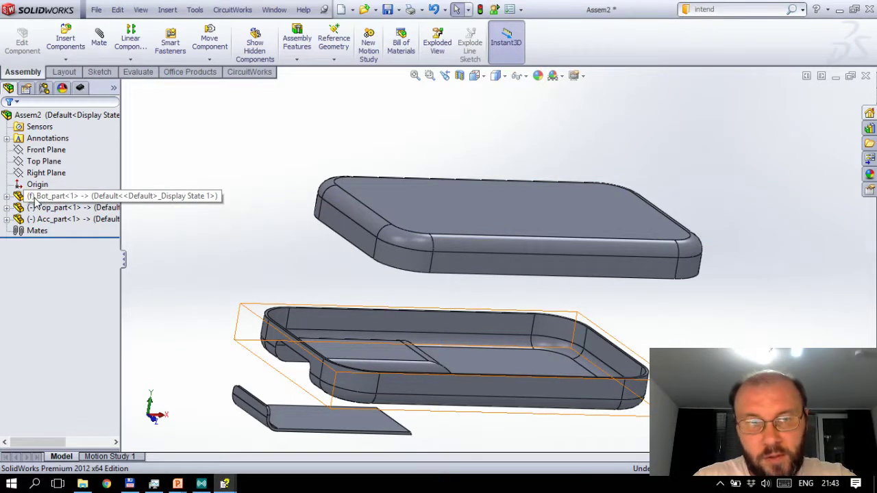
Step: Select Bot_part's inner wall face and edge, then Top_part's upper face
click(31, 199)
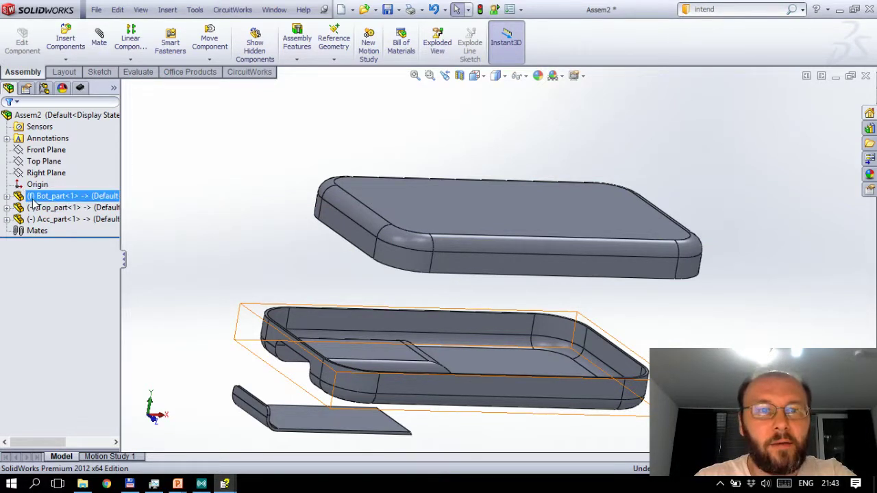
click(397, 303)
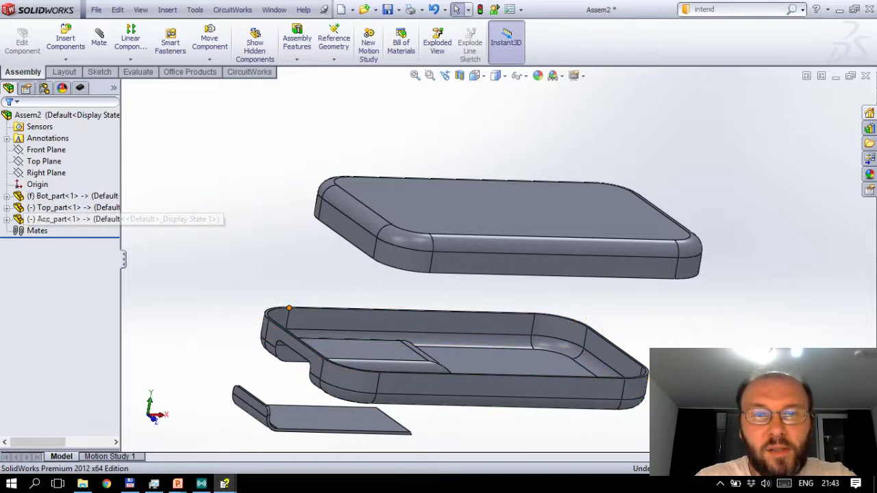
click(411, 334)
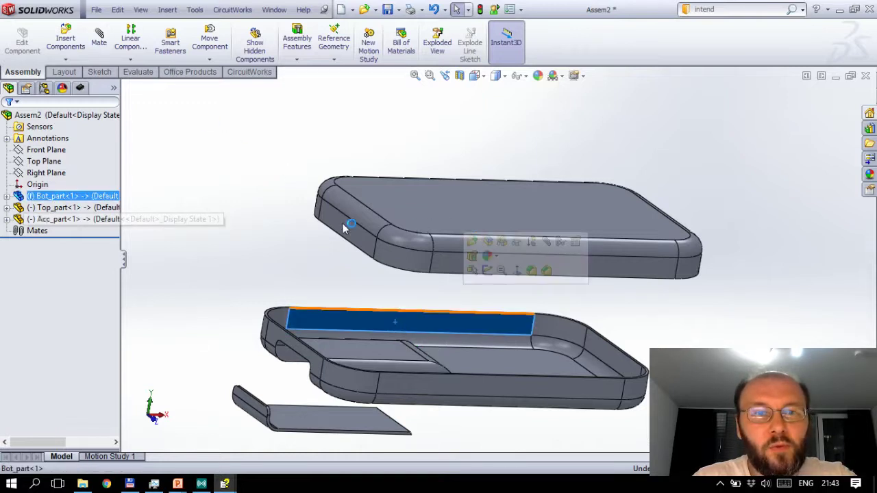
click(323, 342)
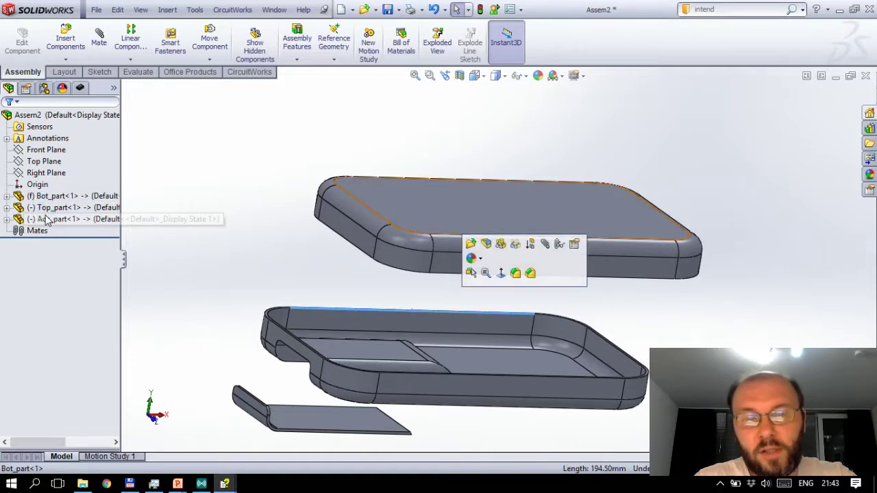
click(397, 220)
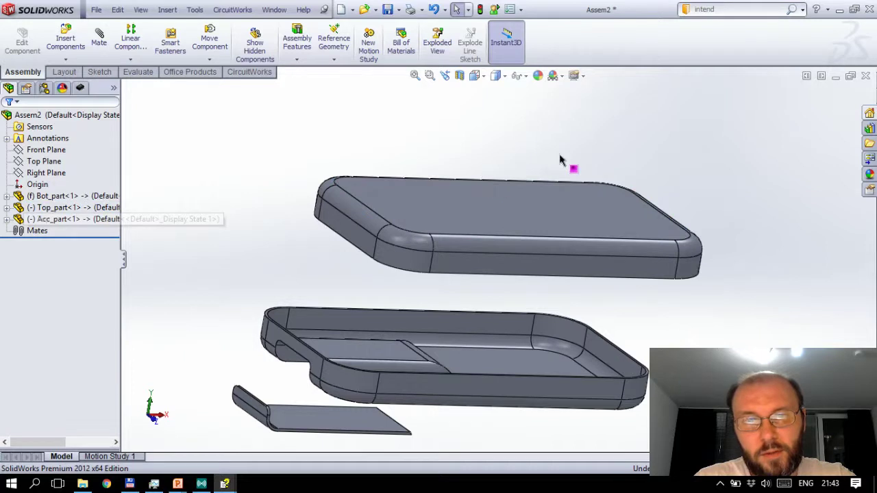
Step: Drag Top_part up-right and back down-left, leaving it unmated
drag(427, 244, 541, 173)
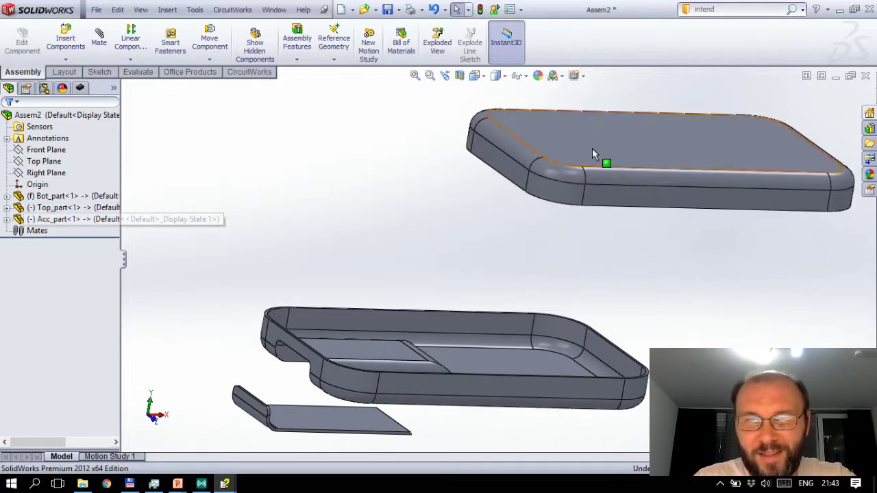
click(584, 151)
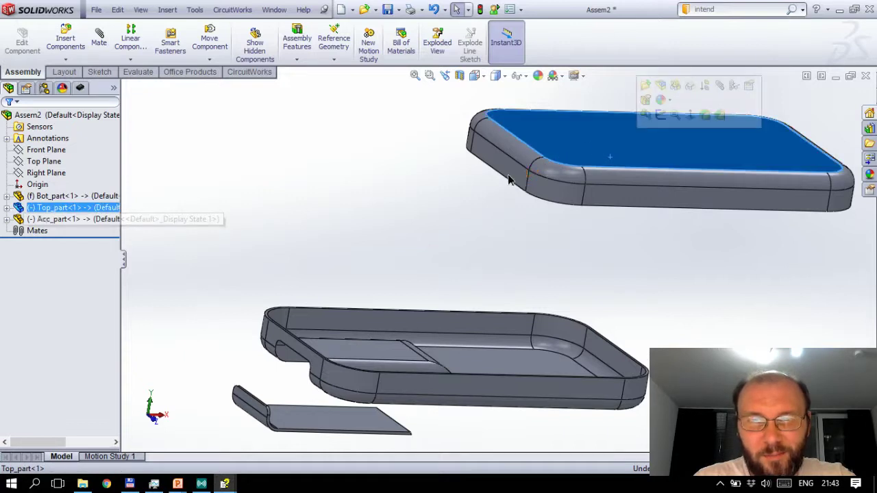
click(473, 186)
mouse_move(460, 190)
mouse_down()
mouse_move(378, 206)
mouse_move(364, 195)
mouse_up()
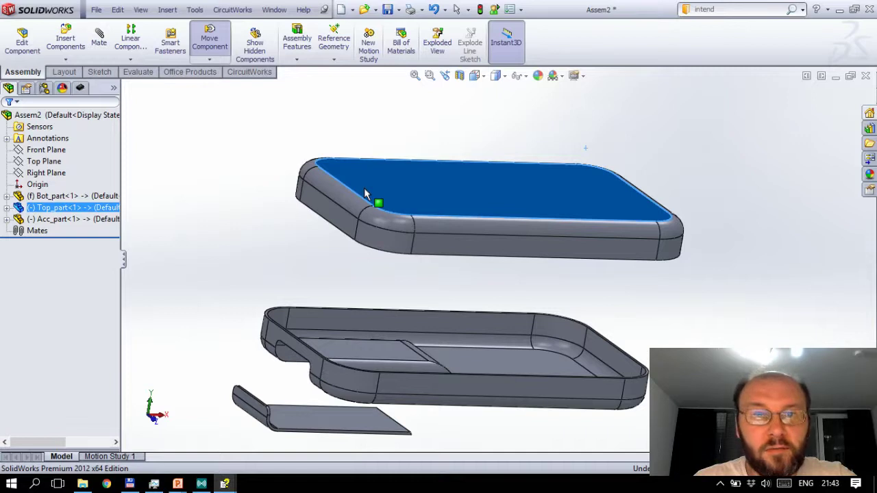
key(Escape)
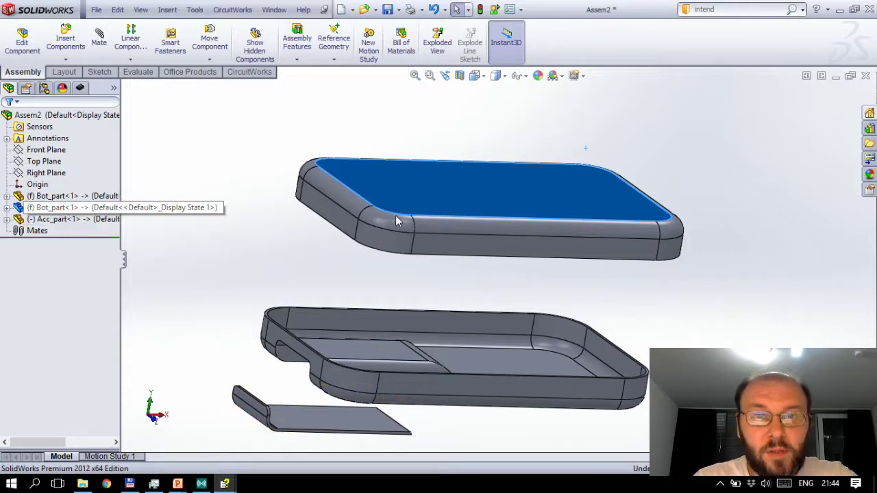
click(31, 209)
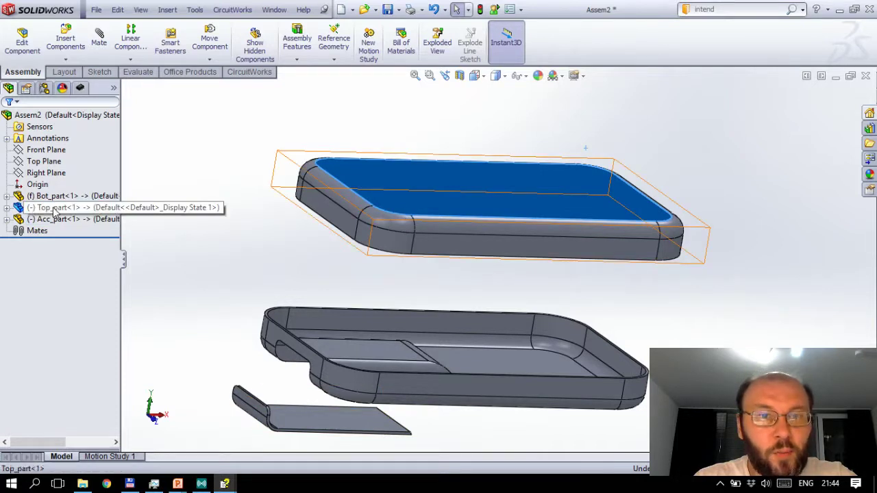
right_click(54, 213)
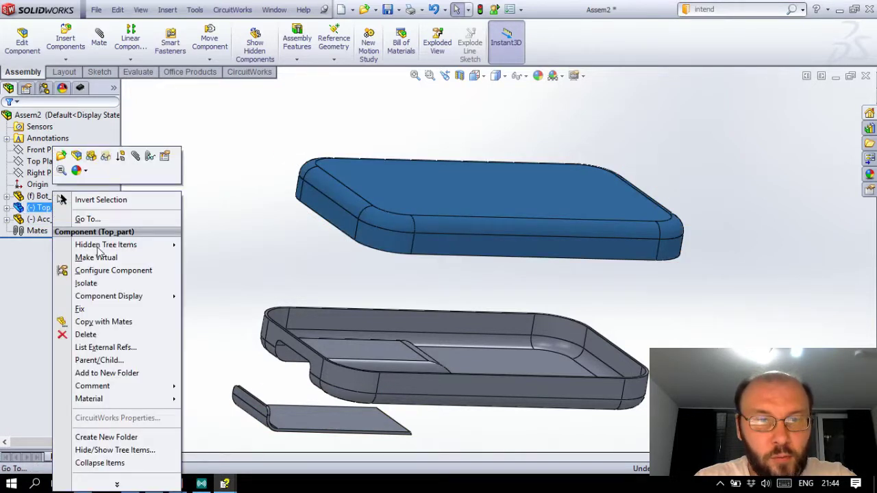
click(101, 309)
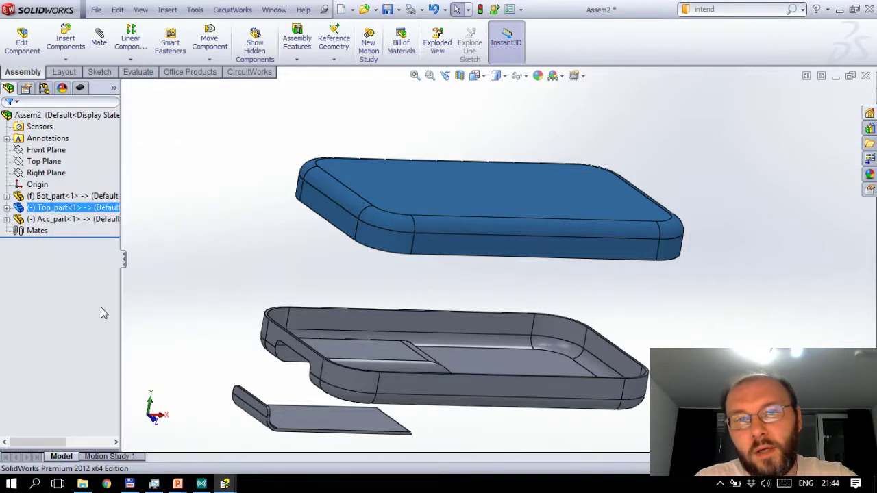
click(68, 208)
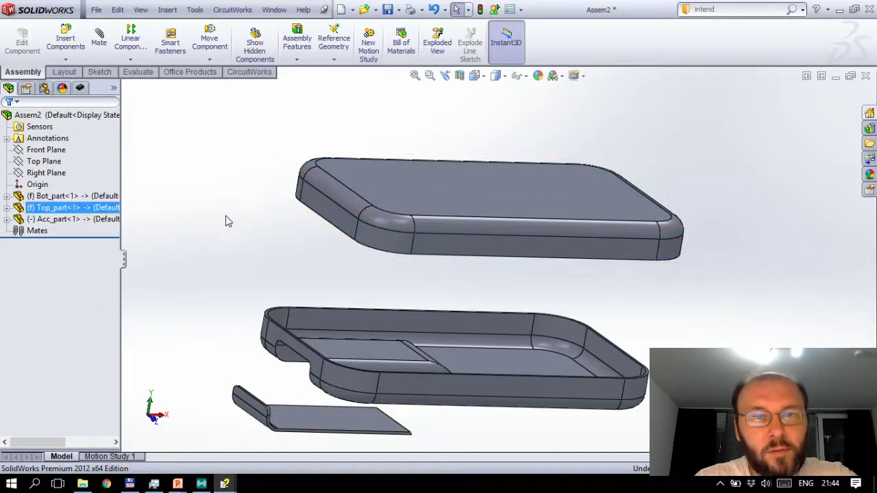
key(Escape)
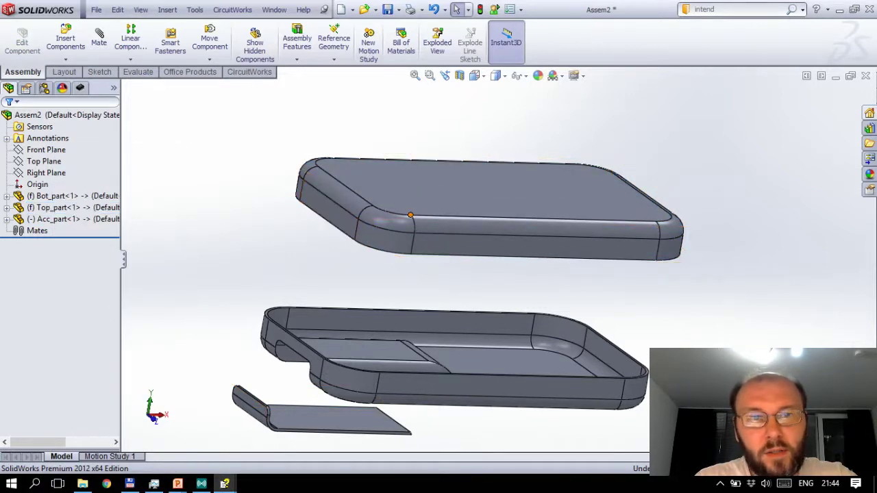
click(410, 215)
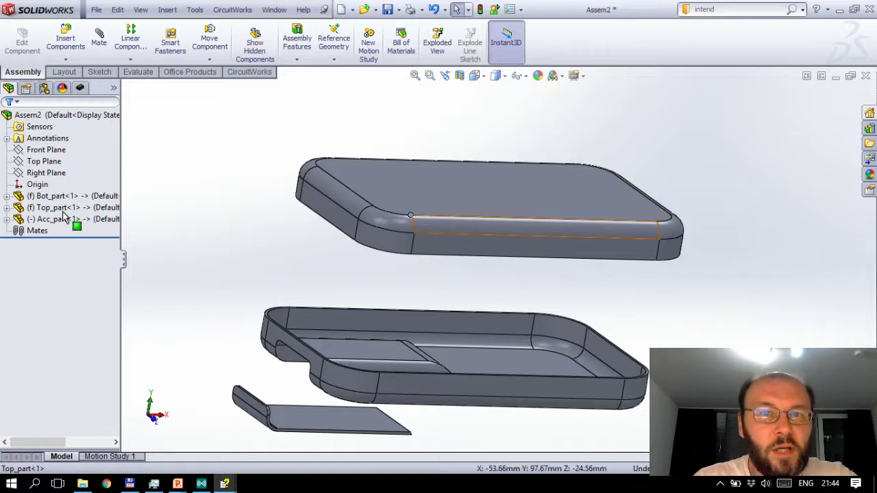
click(52, 213)
key(Escape)
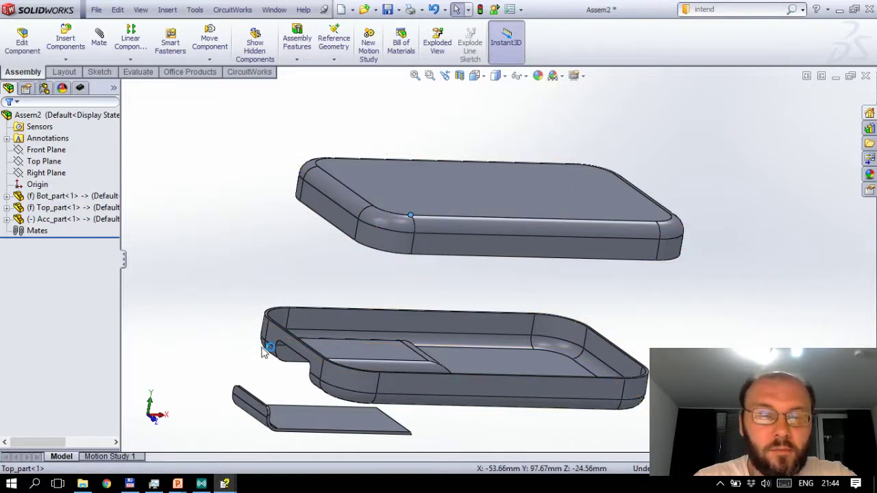
right_click(58, 209)
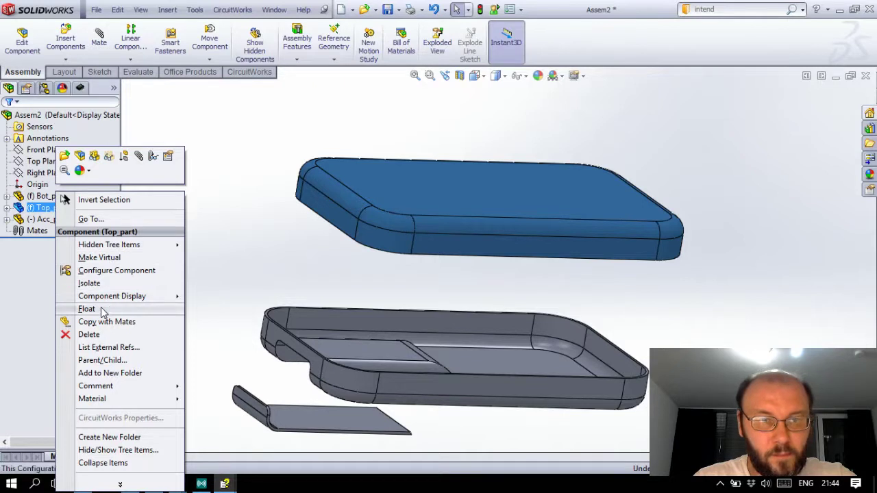
click(101, 310)
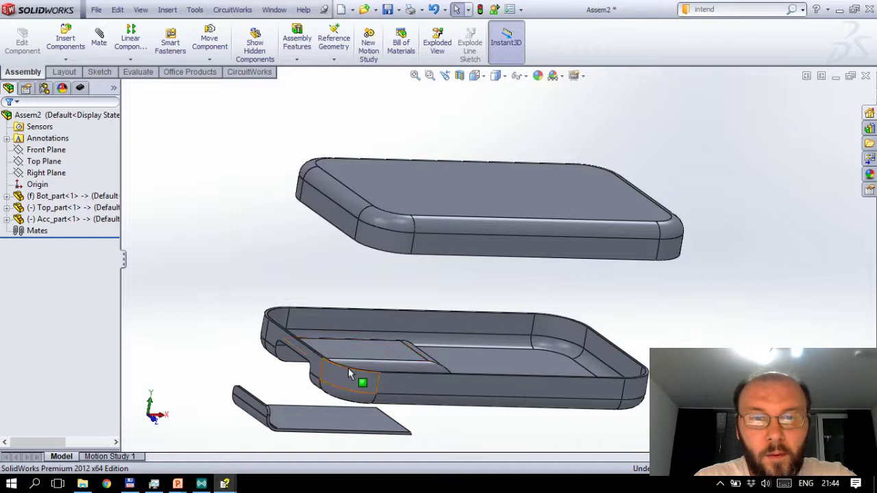
Step: Pick Bot_part's long side edge and Top_part's lower edge for a coincident mate, then exit Mate
click(406, 375)
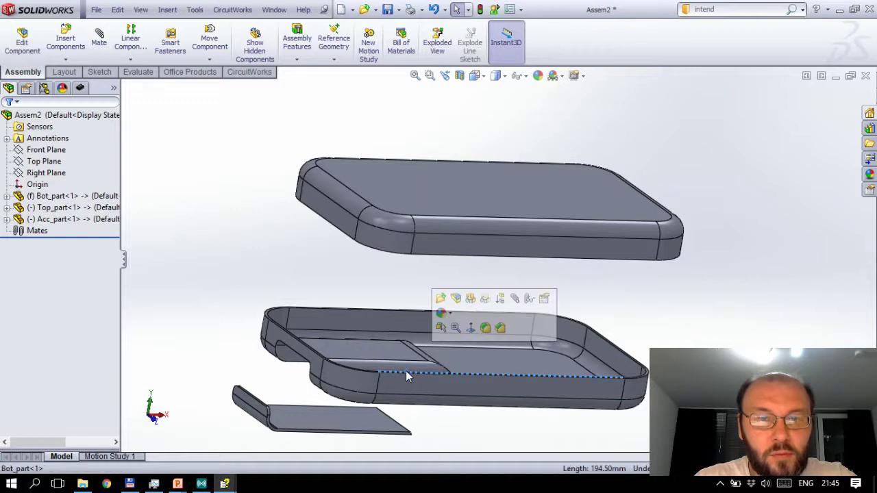
click(487, 262)
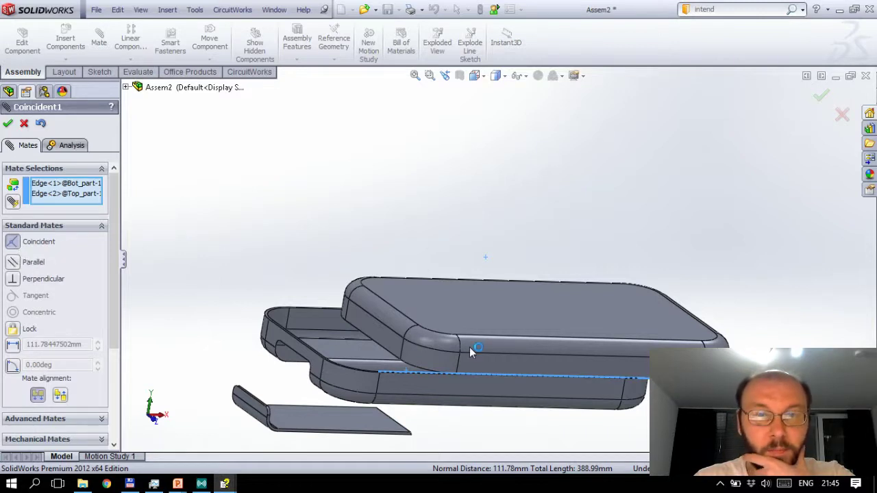
click(8, 124)
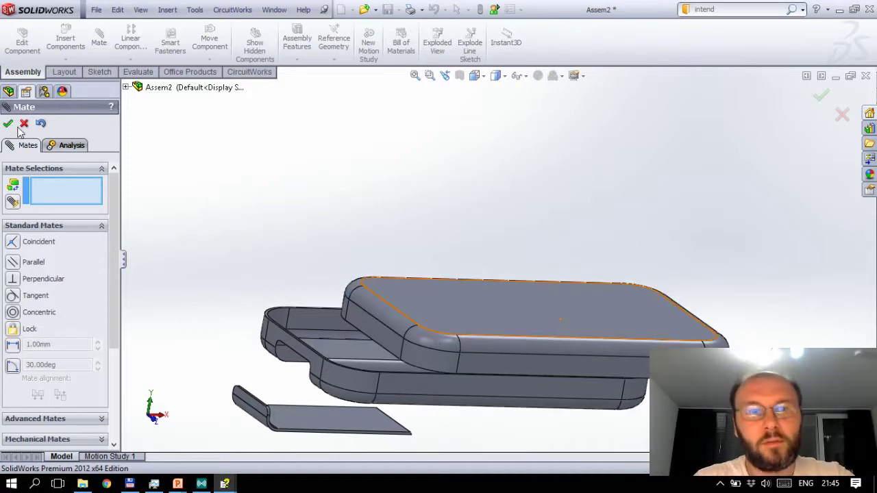
key(Escape)
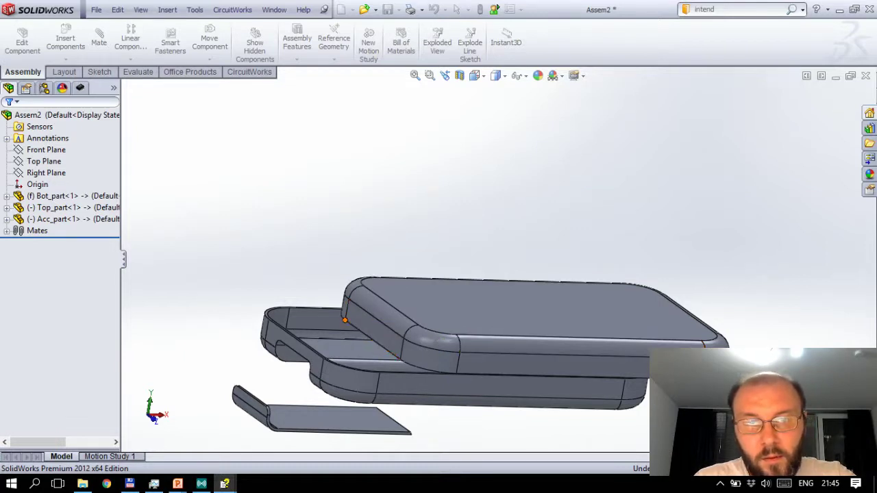
Step: Move Top_part above Bot_part, mate their side edges coincident, then undo that mate
click(344, 320)
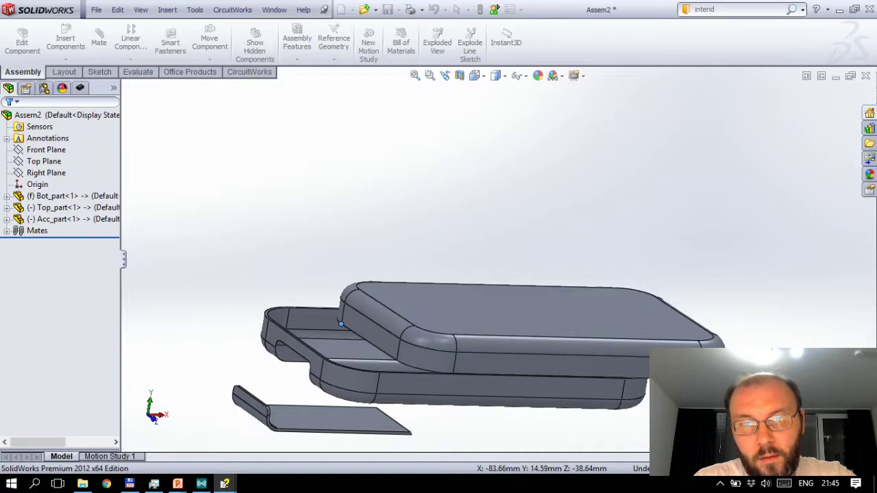
drag(479, 315, 561, 226)
mouse_move(603, 267)
mouse_down()
mouse_move(562, 281)
mouse_move(445, 288)
mouse_move(548, 274)
mouse_move(480, 282)
mouse_move(671, 239)
mouse_move(480, 267)
mouse_move(500, 260)
mouse_move(507, 294)
mouse_move(504, 263)
mouse_move(524, 305)
mouse_move(548, 274)
mouse_move(494, 301)
mouse_move(521, 274)
mouse_move(472, 301)
mouse_move(480, 260)
mouse_up()
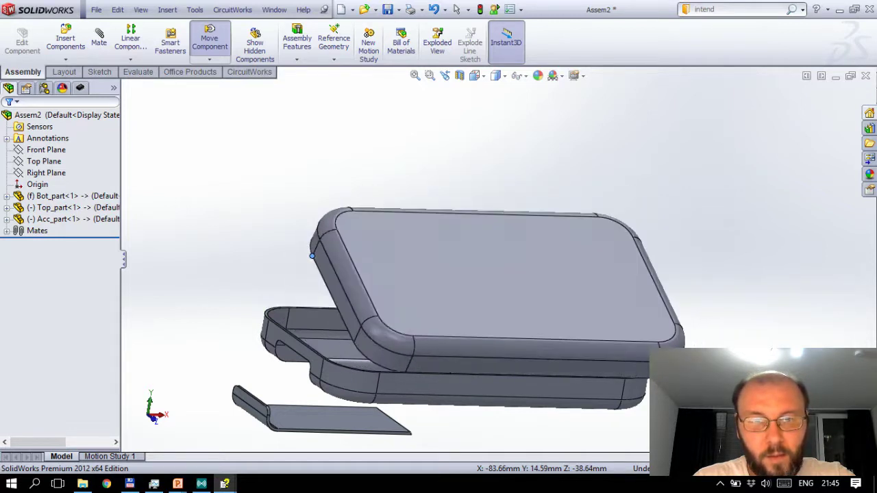
click(328, 289)
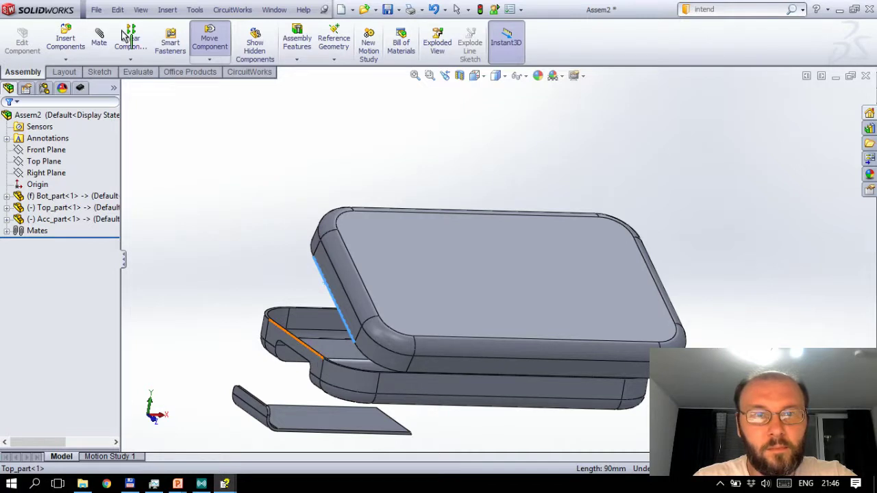
click(99, 41)
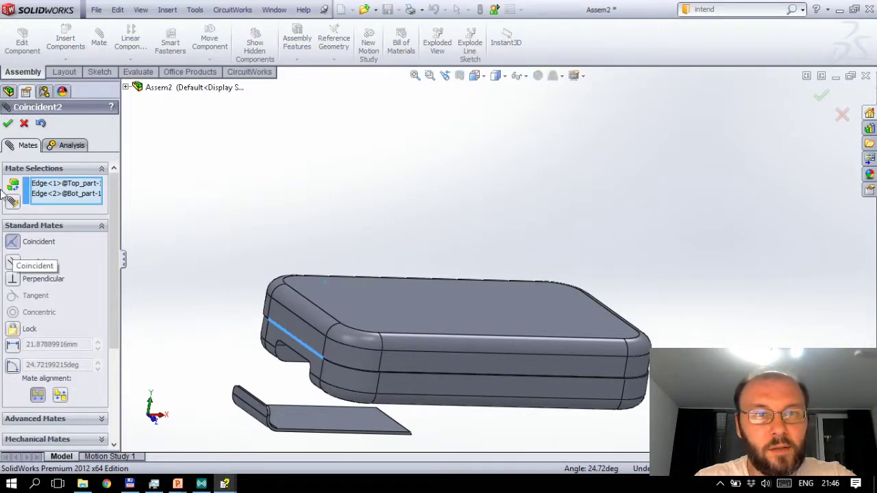
click(7, 124)
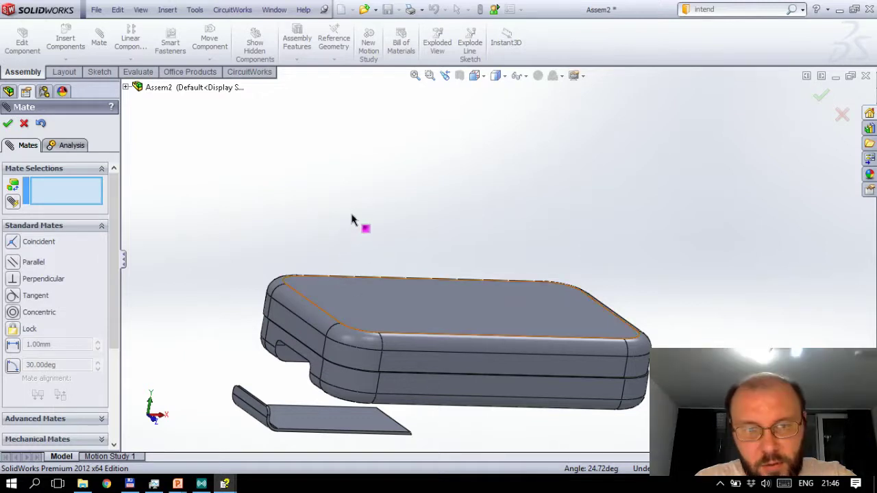
middle_drag(370, 198, 184, 358)
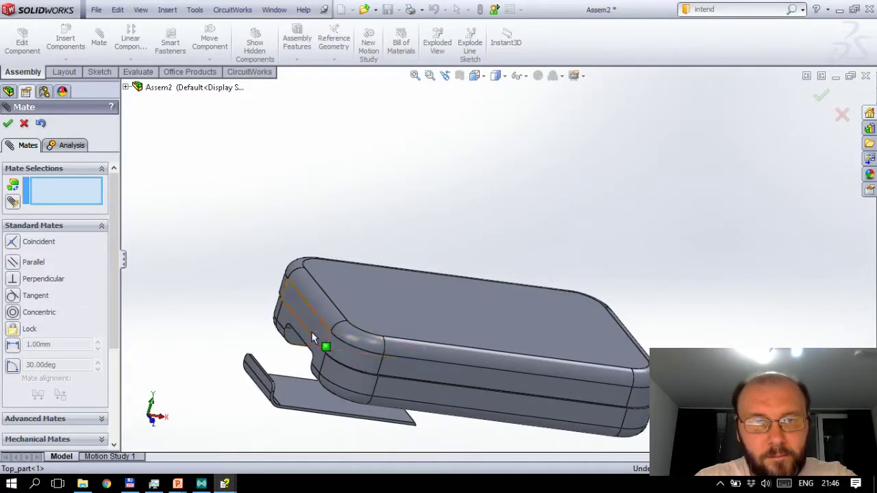
key(ctrl+z)
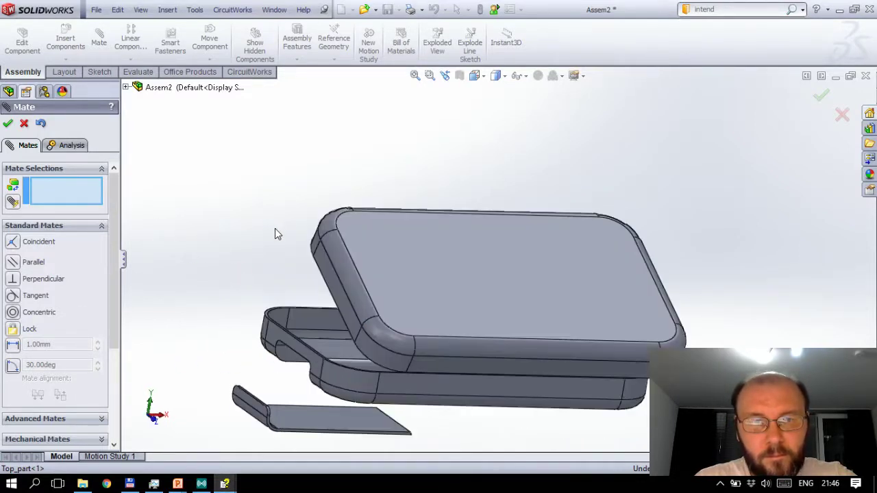
Step: Reapply the coincident mate between Top_part's side edge and Bot_part's matching edge
click(325, 281)
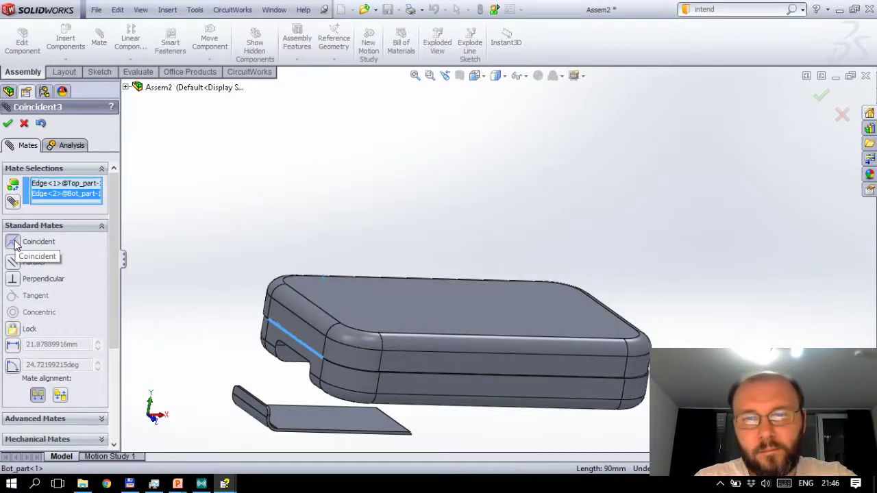
scroll(299, 341, down, 3)
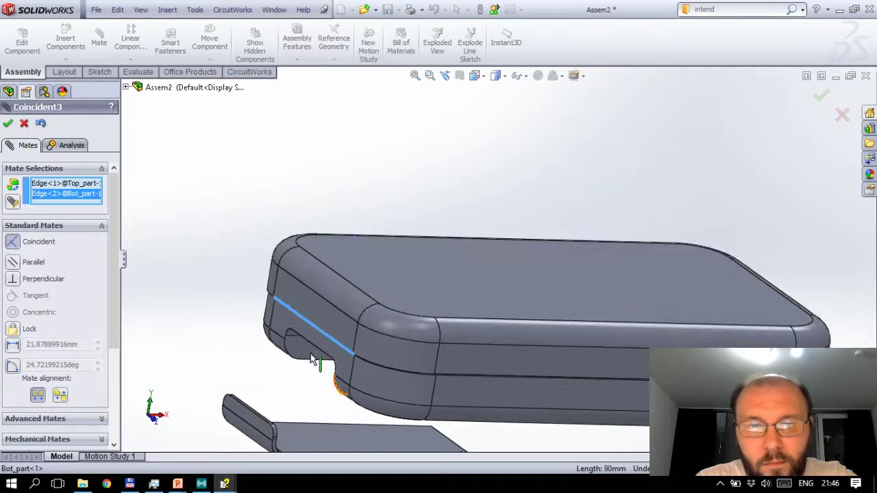
scroll(300, 340, down, 3)
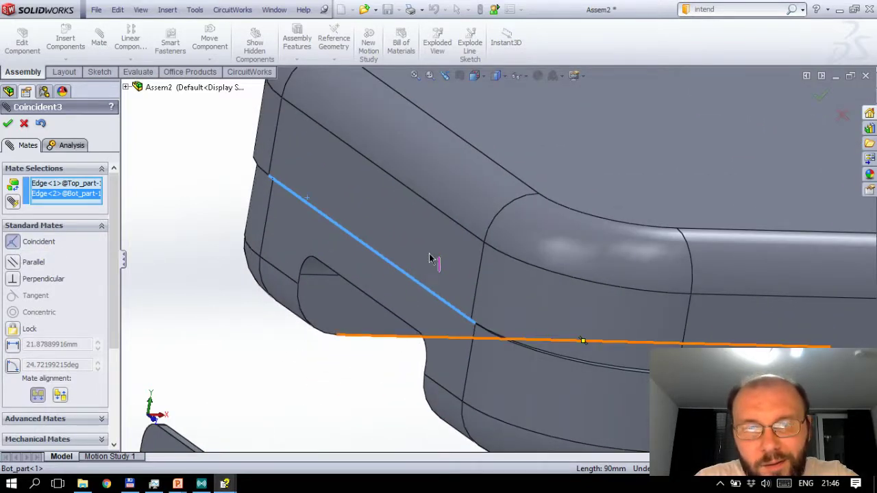
mouse_move(424, 267)
middle_down()
mouse_move(370, 316)
mouse_move(420, 308)
middle_up()
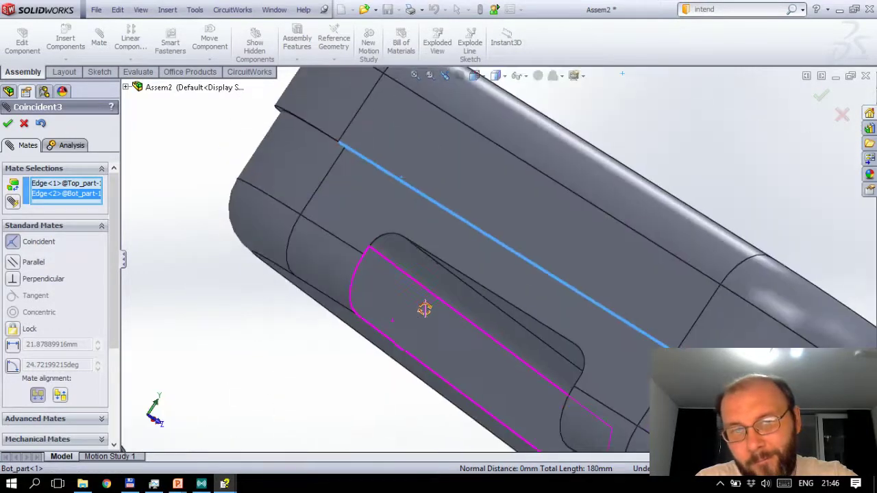
scroll(416, 303, up, 1)
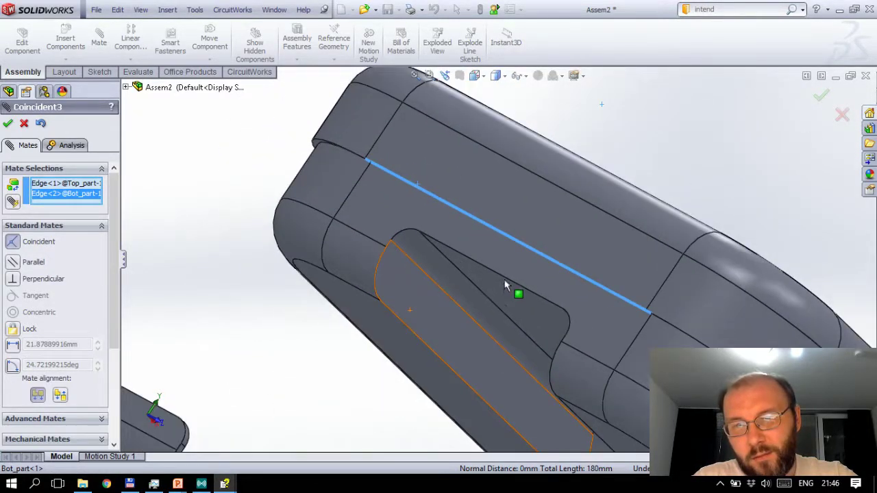
scroll(507, 289, up, 1)
click(8, 123)
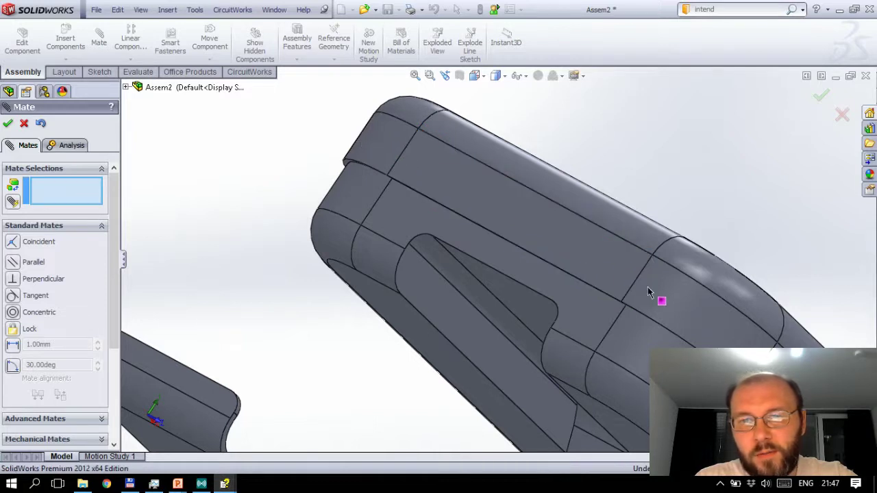
Step: Zoom to fit the closed case and clear the pending side-face selection
click(555, 254)
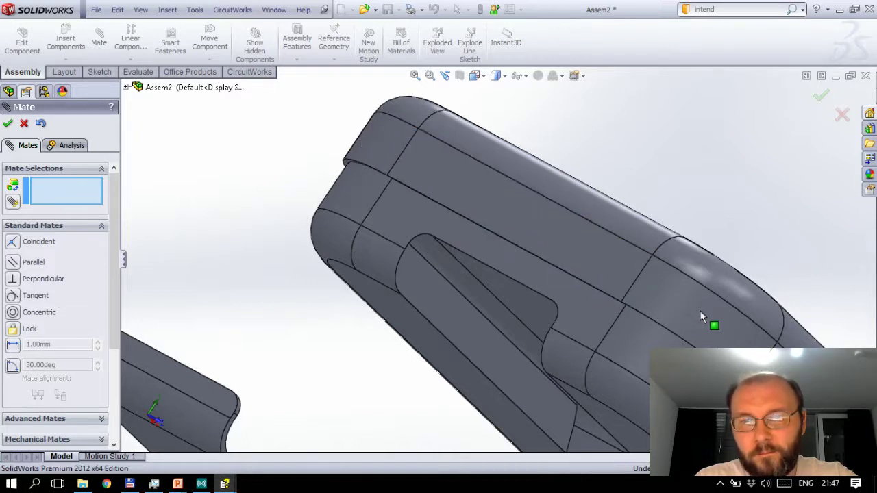
scroll(696, 335, up, 2)
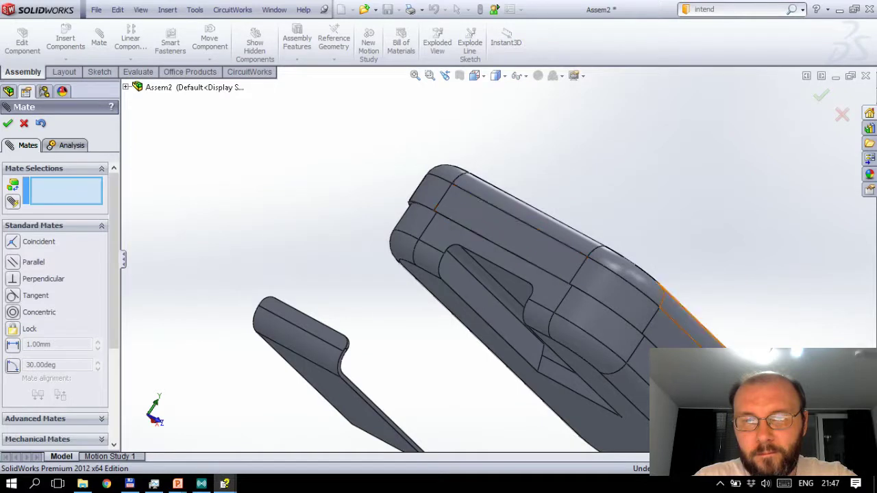
mouse_move(538, 321)
middle_down()
mouse_move(493, 306)
mouse_move(564, 323)
mouse_move(586, 298)
middle_up()
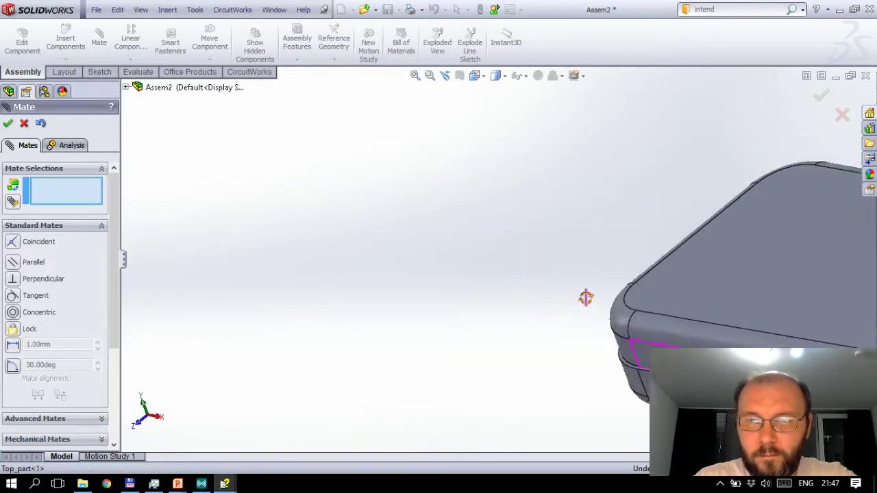
click(416, 77)
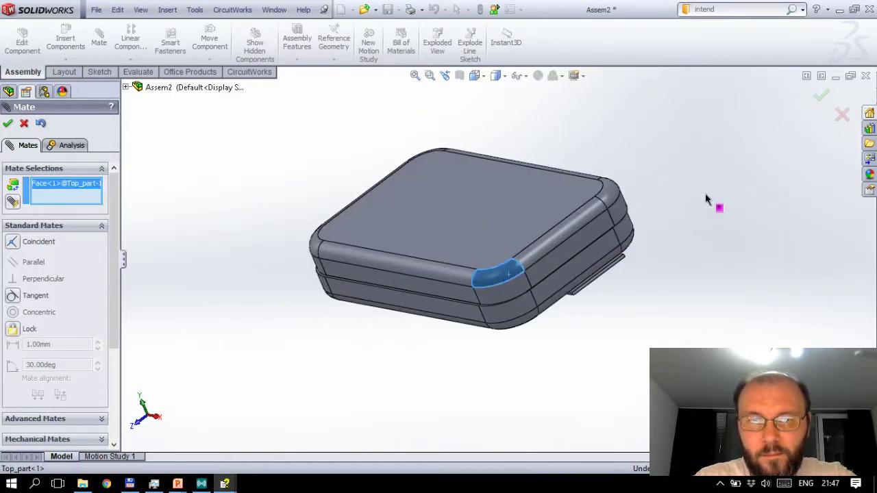
click(7, 123)
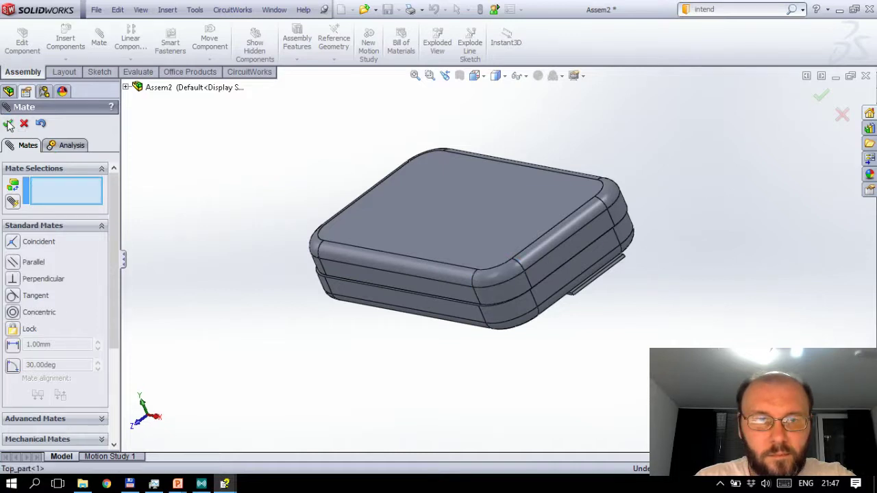
Step: Expand the Mates folder and delete Coincident1, confirming with Yes, keeping Coincident3
key(Escape)
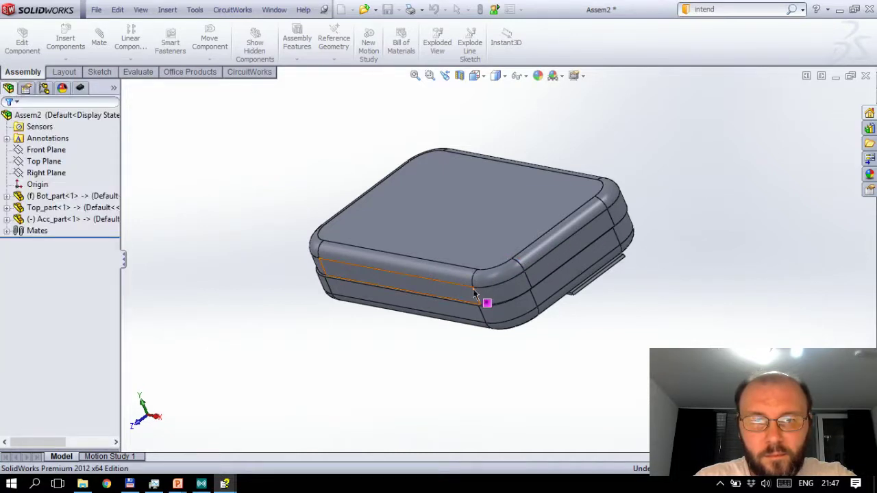
click(7, 232)
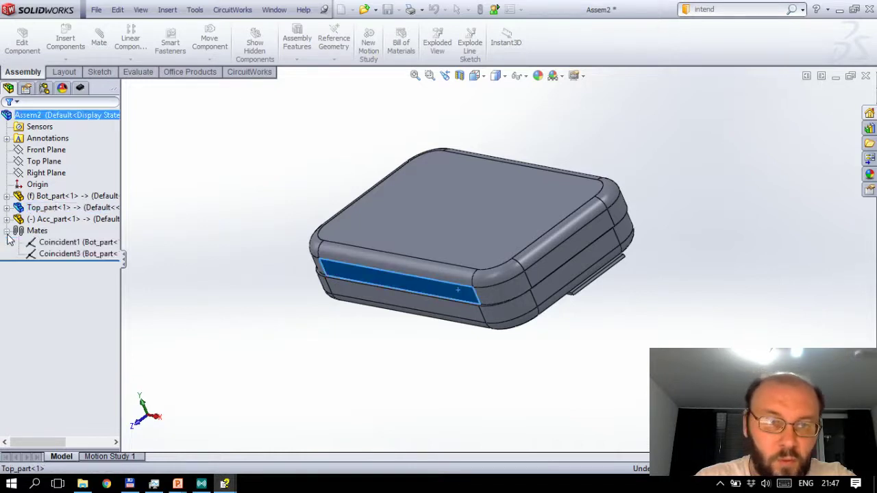
click(78, 245)
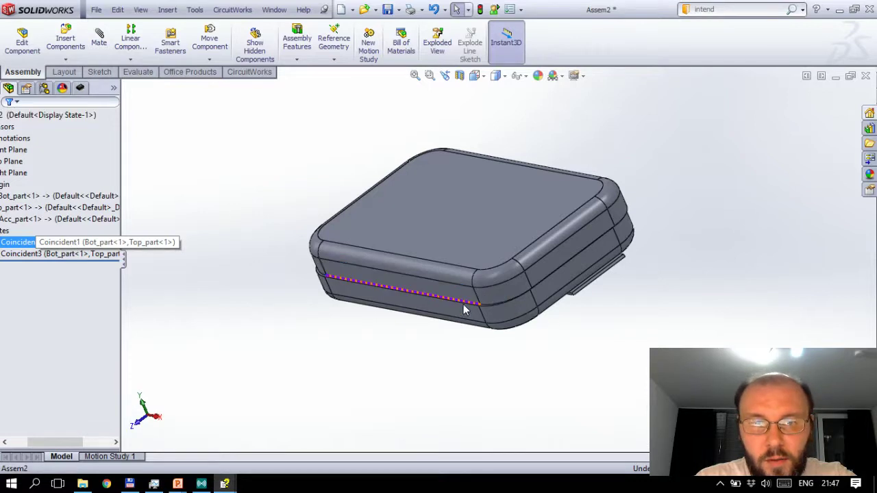
ctrl+click(119, 252)
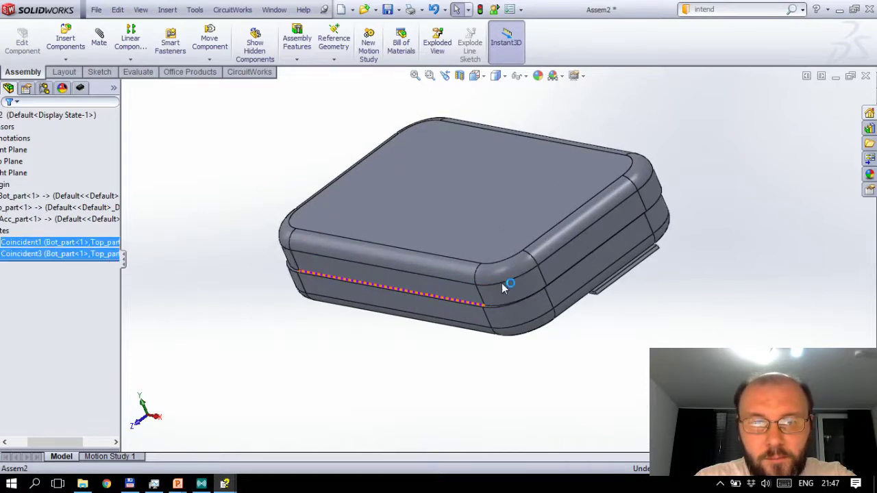
scroll(470, 300, down, 2)
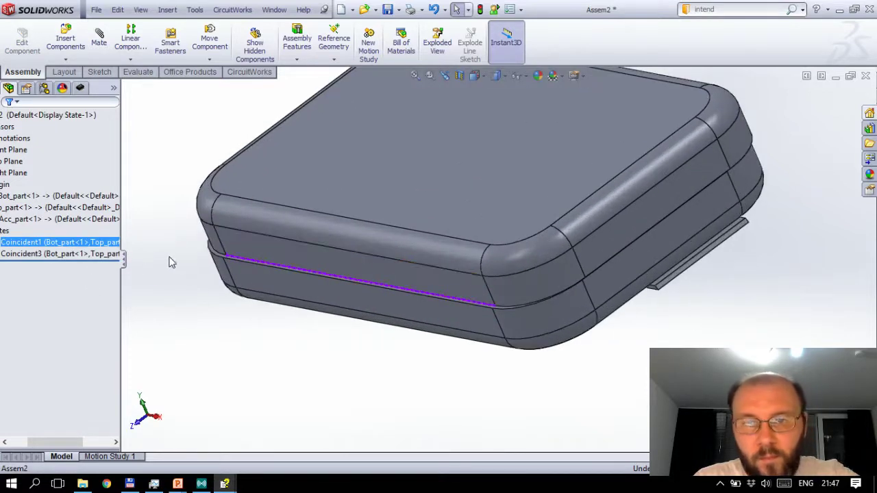
key(Delete)
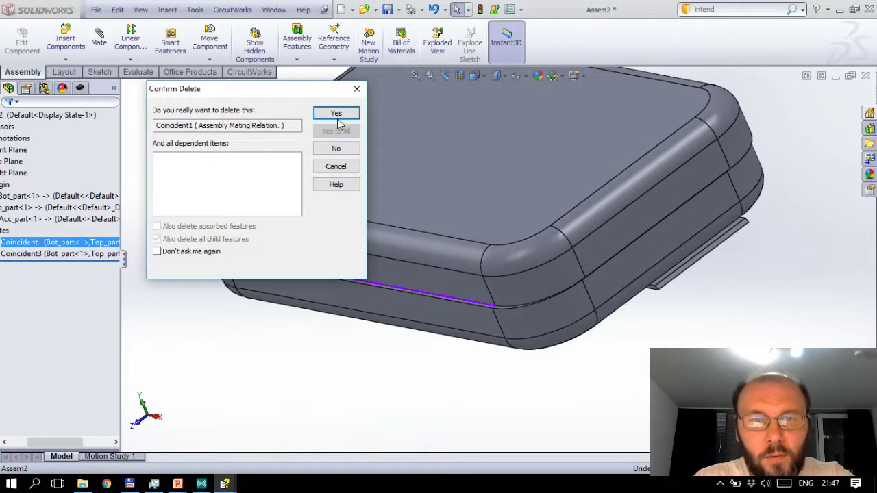
click(337, 115)
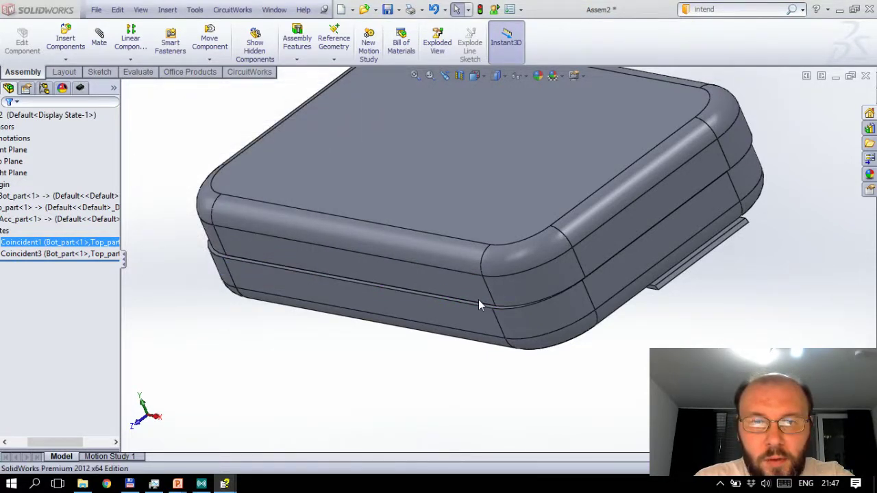
scroll(478, 304, down, 1)
scroll(481, 300, down, 1)
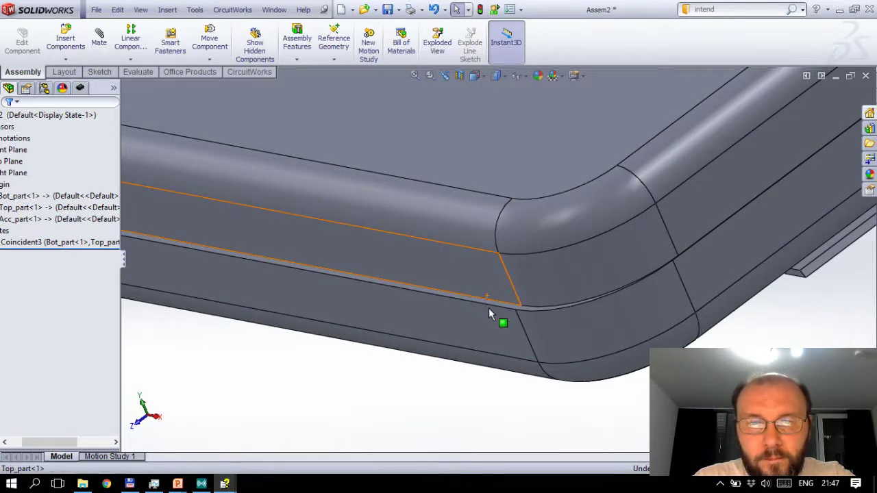
Step: Try selecting Top_part's lower side face and bottom edge, then clear the selection
click(498, 299)
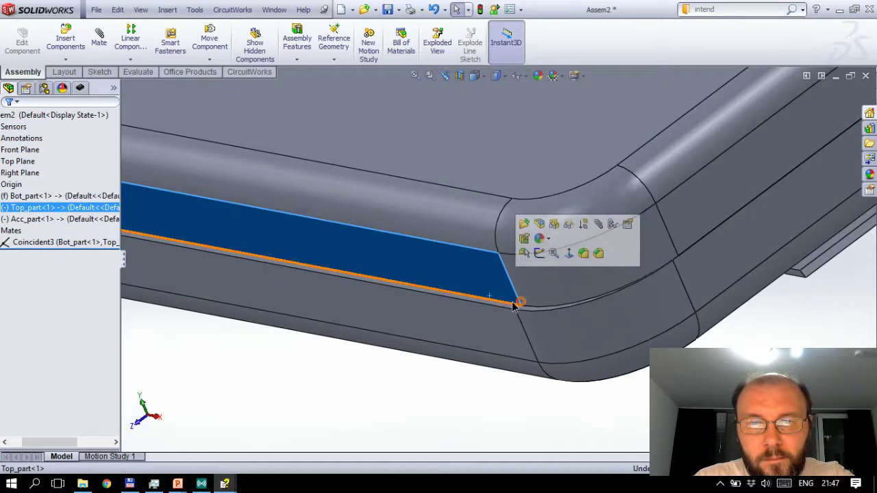
ctrl+click(513, 303)
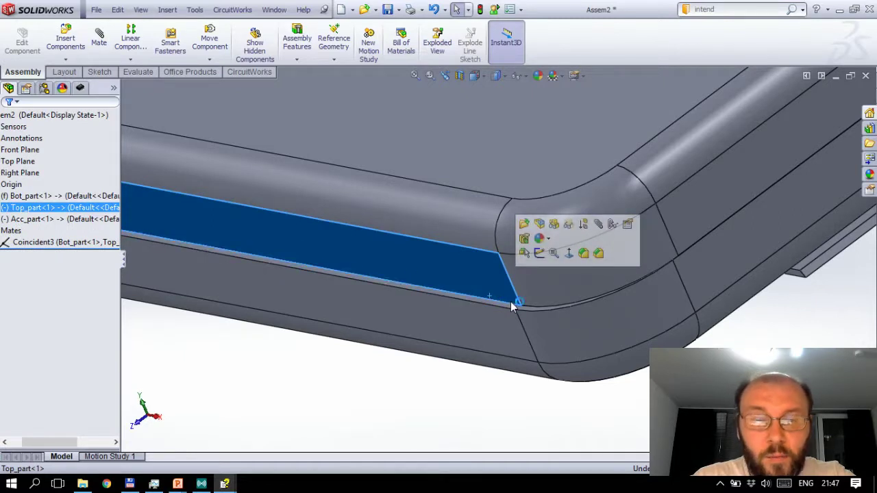
ctrl+click(513, 303)
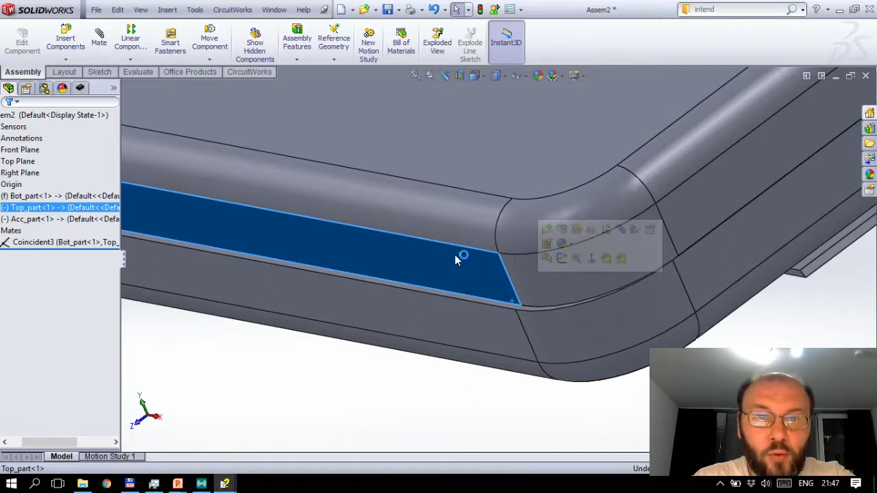
click(480, 388)
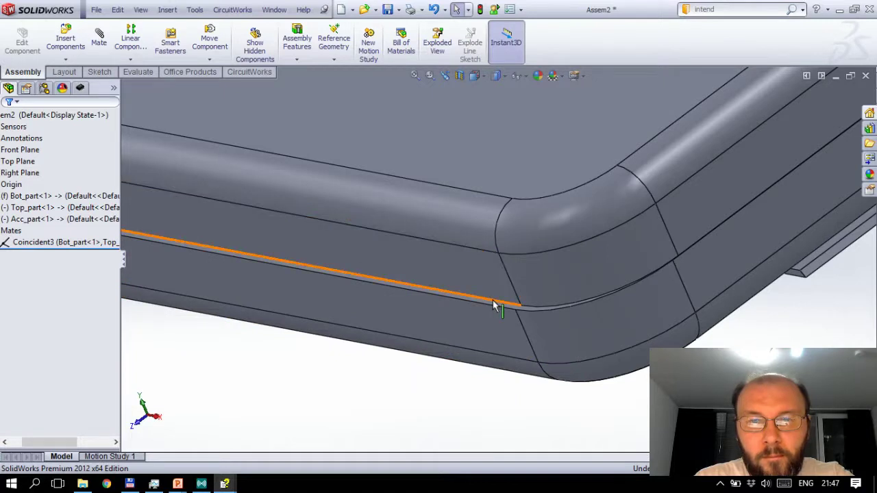
scroll(493, 305, down, 1)
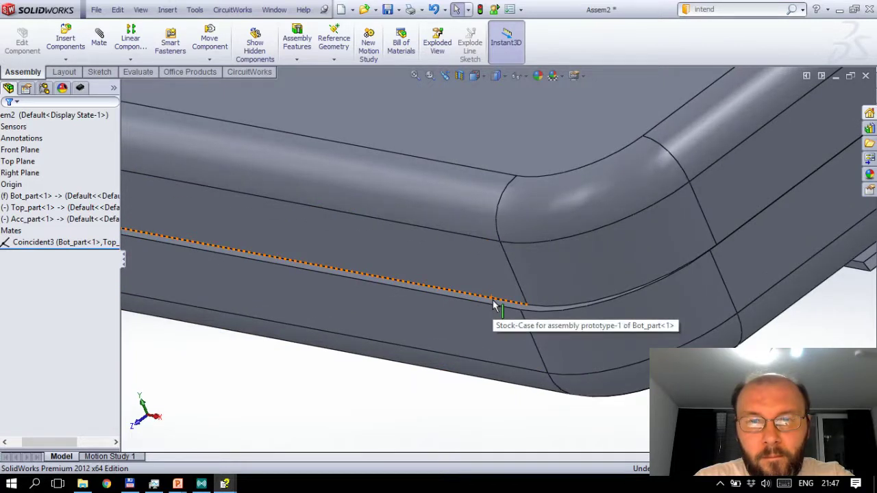
Step: Mate Top_part's seam edge coincident to Bot_part's edge, creating Coincident4
click(493, 305)
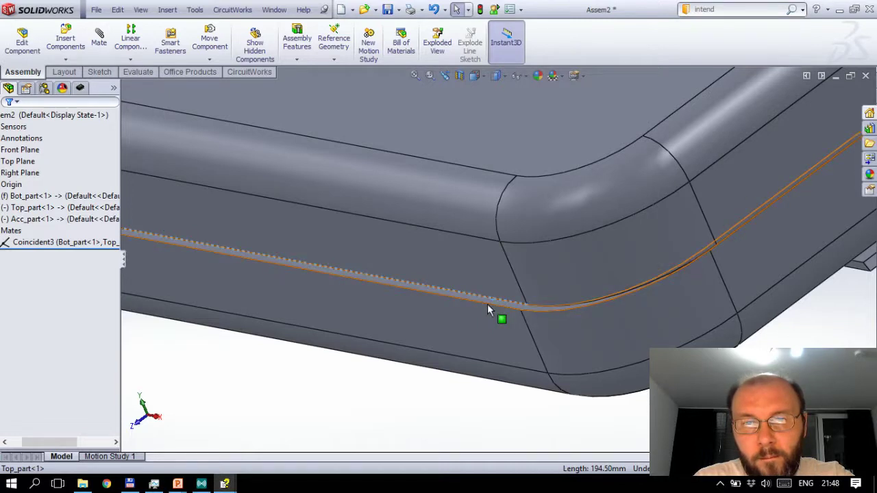
ctrl+click(487, 308)
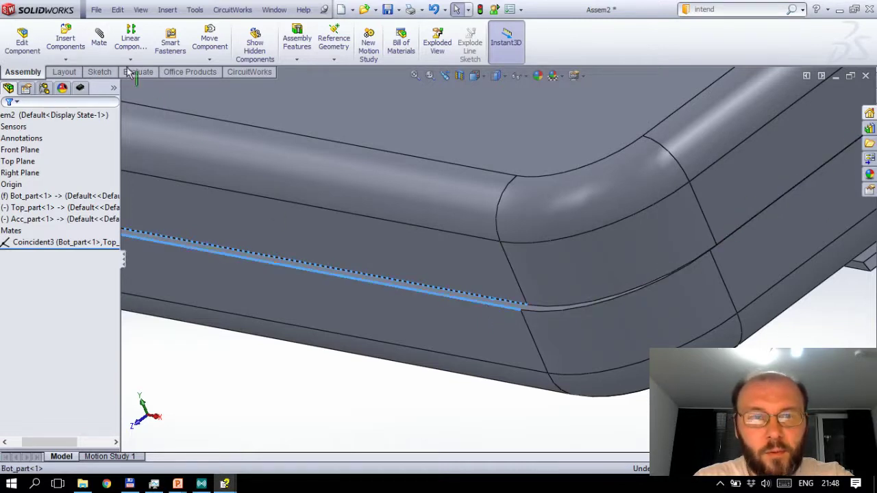
click(100, 39)
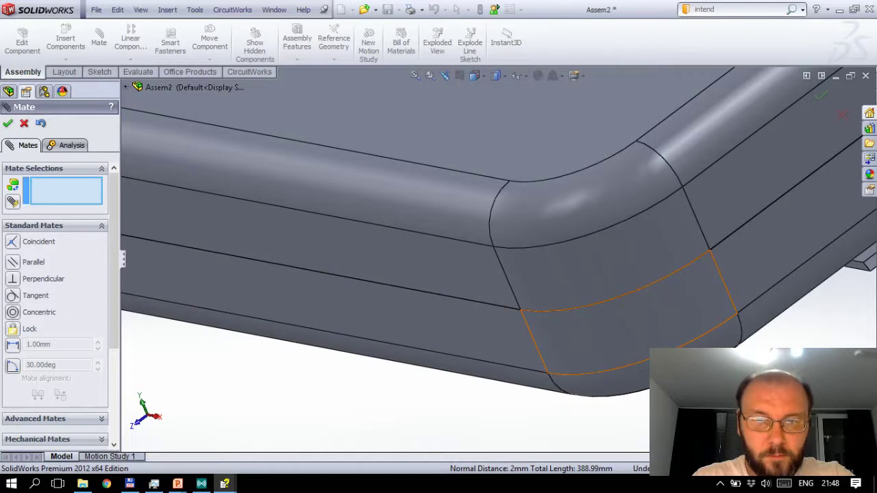
scroll(574, 372, up, 5)
scroll(542, 360, up, 3)
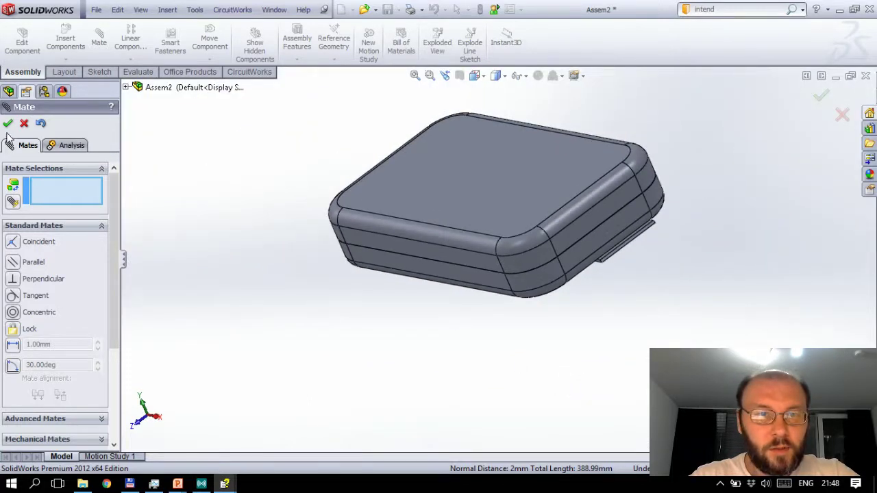
key(Escape)
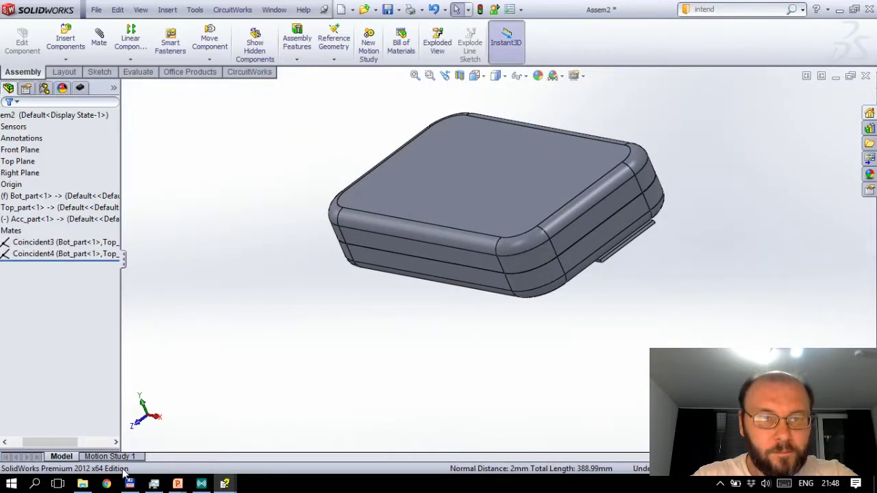
drag(65, 442, 2, 453)
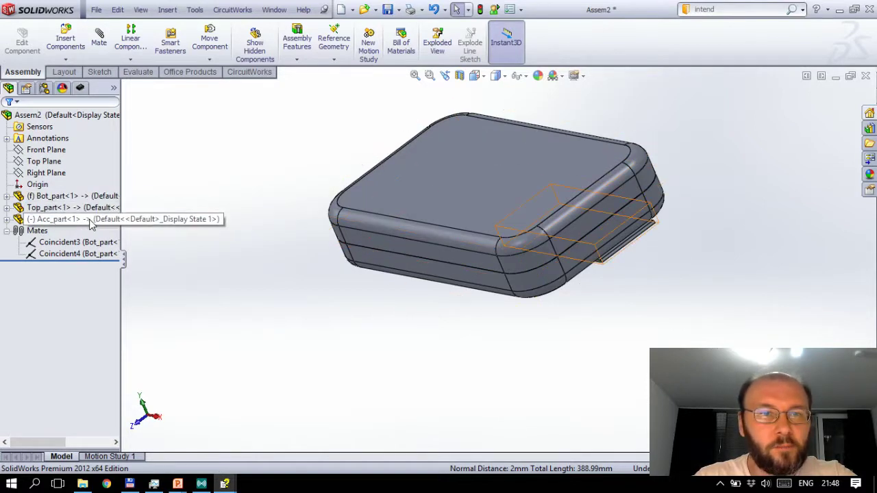
Step: Widen the tree and select the Acc_part clip face and Bot_part recess face for Coincident5
drag(123, 231, 165, 220)
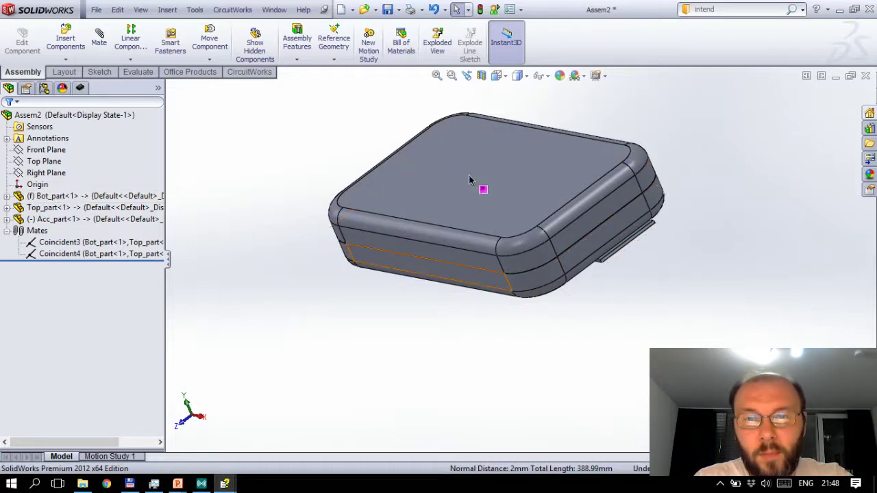
mouse_move(444, 140)
middle_down()
mouse_move(479, 220)
mouse_move(472, 226)
middle_up()
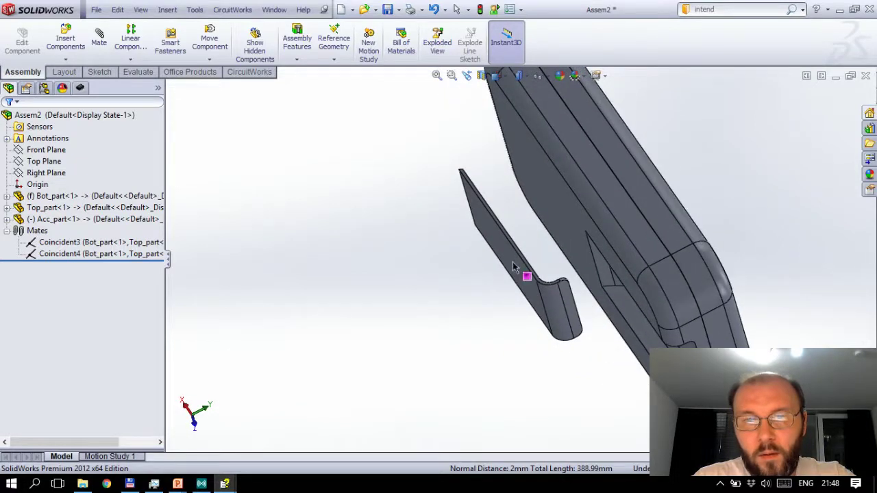
click(549, 210)
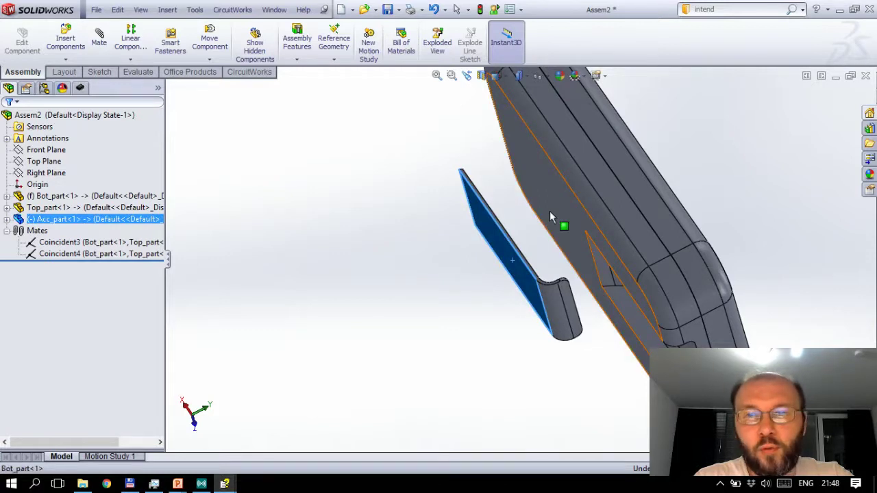
ctrl+click(549, 210)
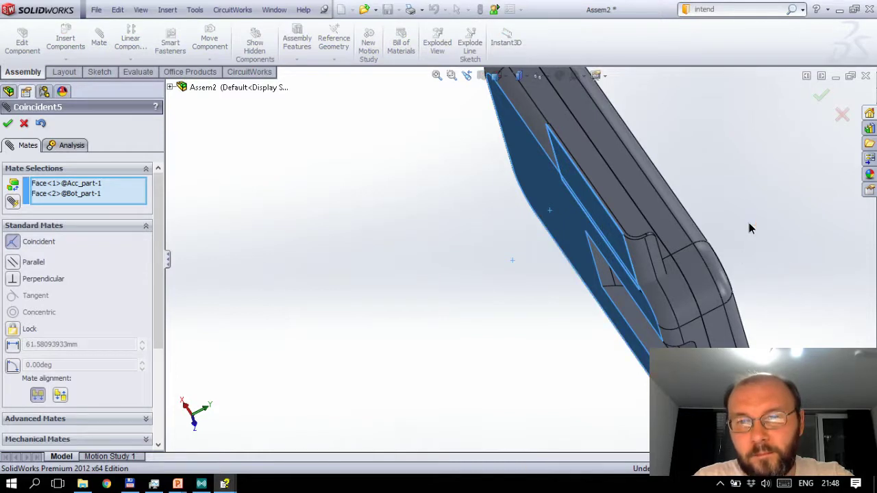
middle_drag(748, 223, 712, 232)
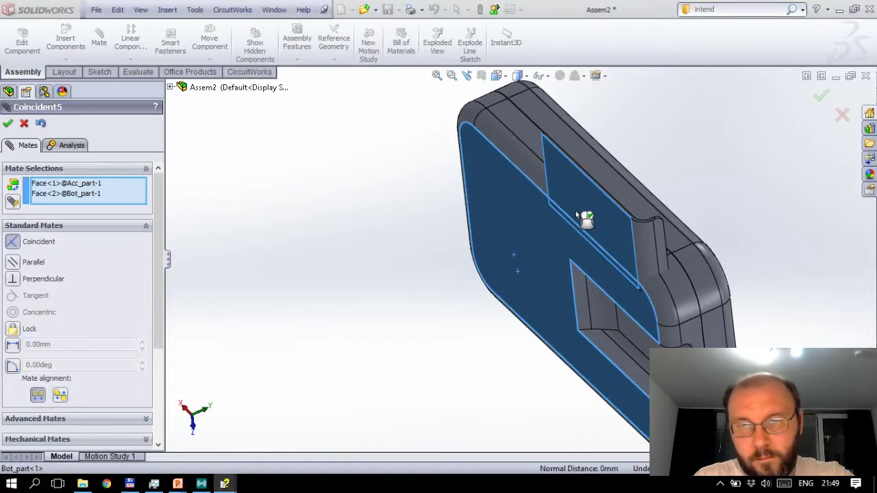
Step: Apply the face coincident mate, then mate the clip's end edge to Bot_part's edge
click(7, 125)
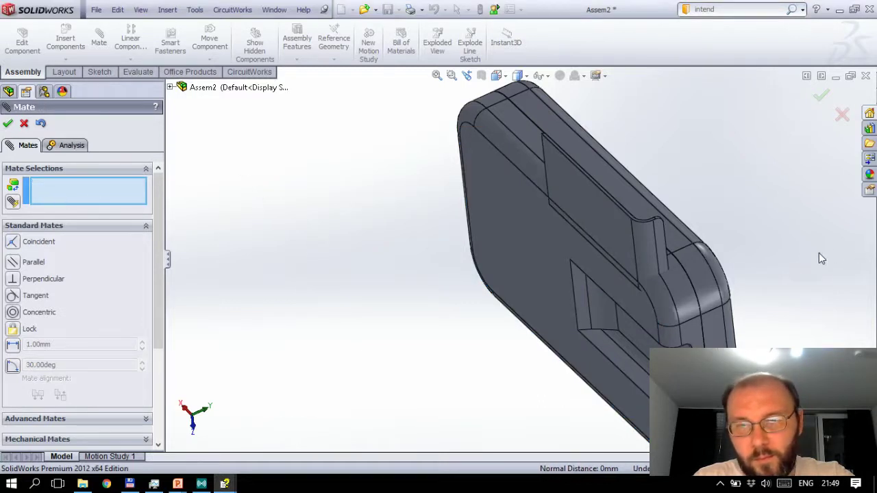
click(664, 239)
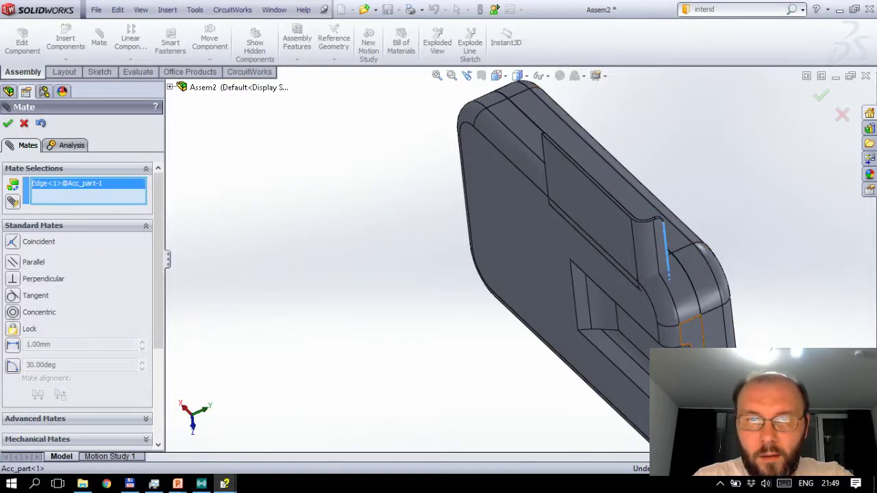
click(664, 232)
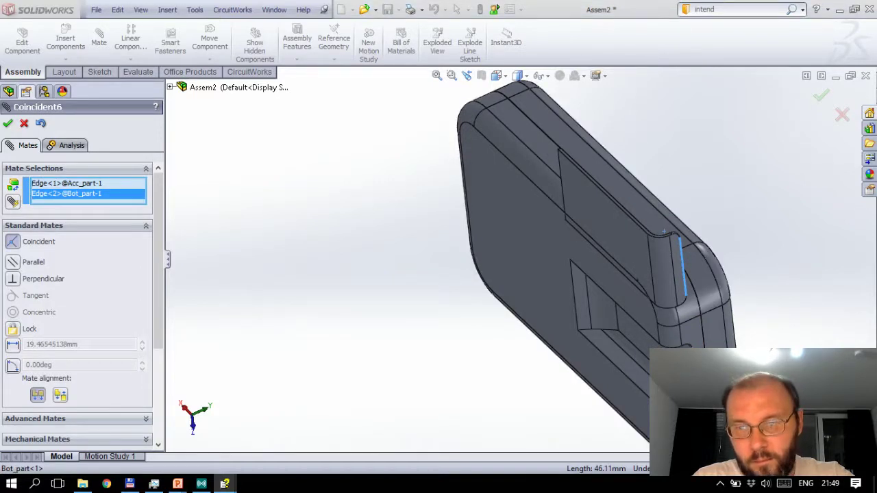
key(Return)
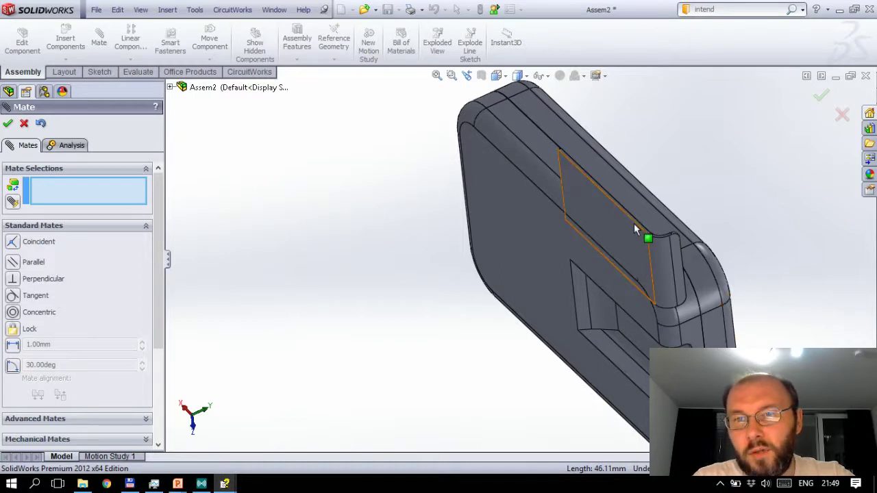
Step: Mate the clip's long top edge to the recess edge, removing a wrongly picked face
click(645, 333)
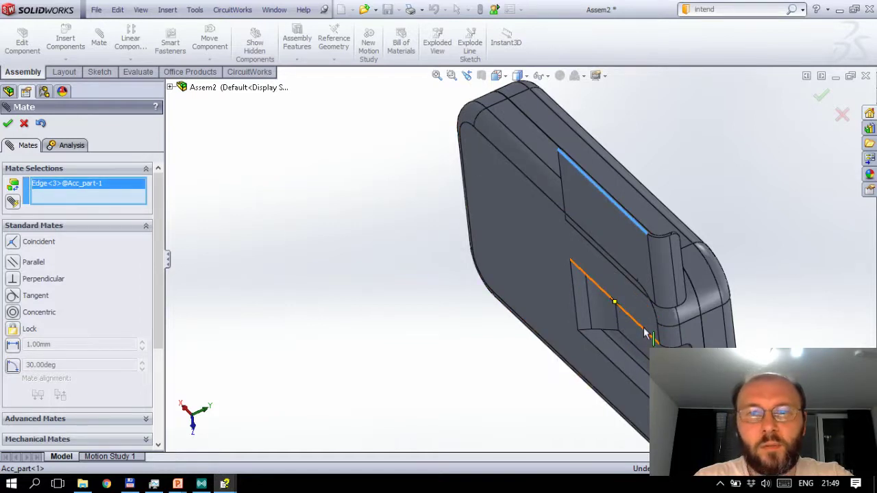
click(642, 335)
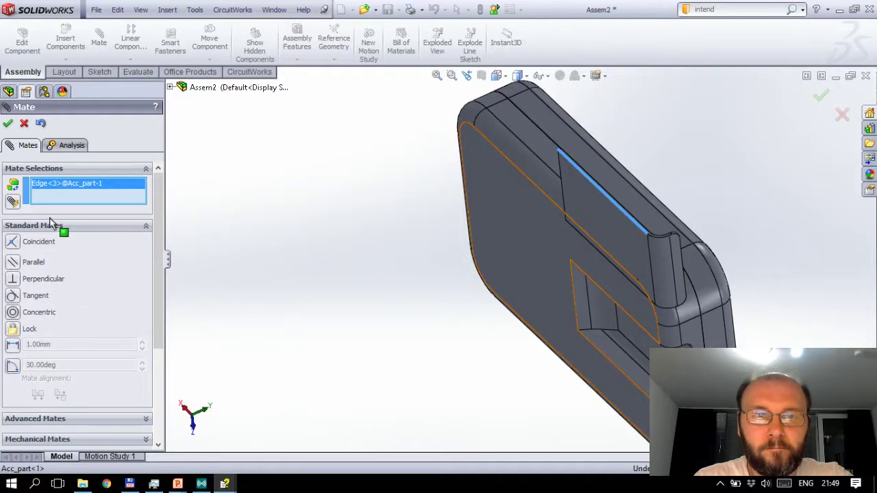
click(38, 195)
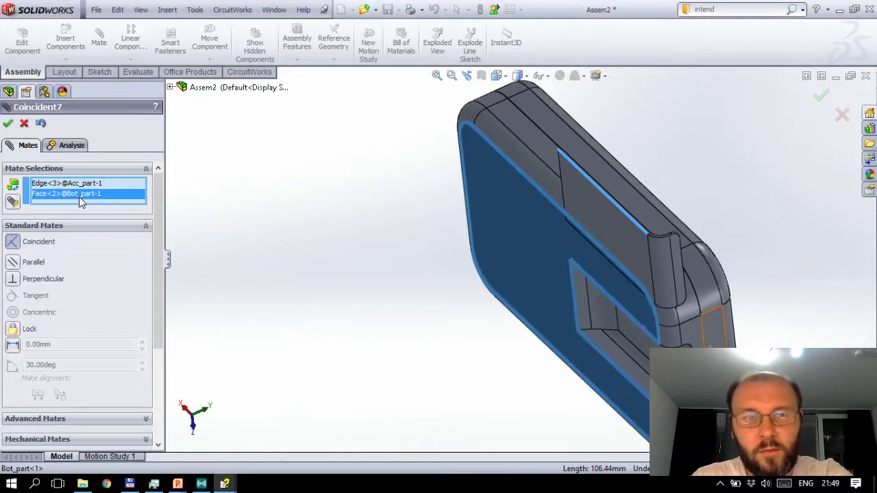
key(Delete)
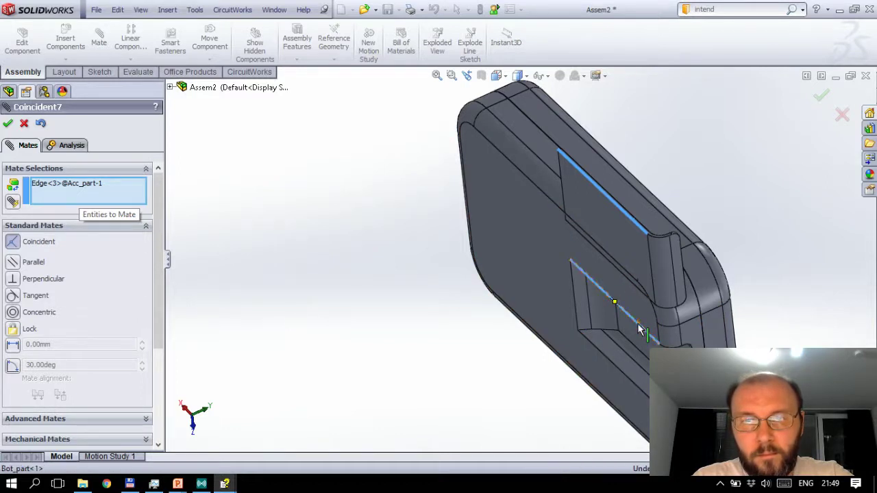
click(637, 327)
click(782, 343)
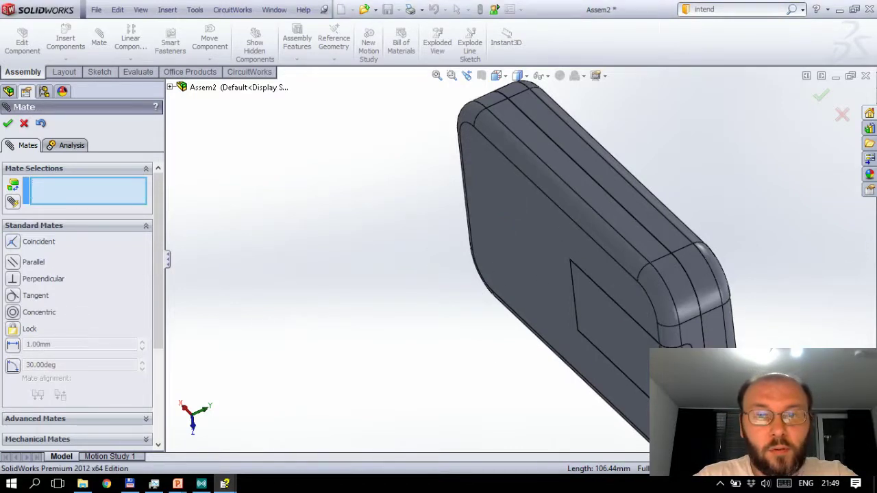
Step: Finish mating, select Bot_part and Top_part in the tree, and cycle windows with Alt+Tab
click(8, 124)
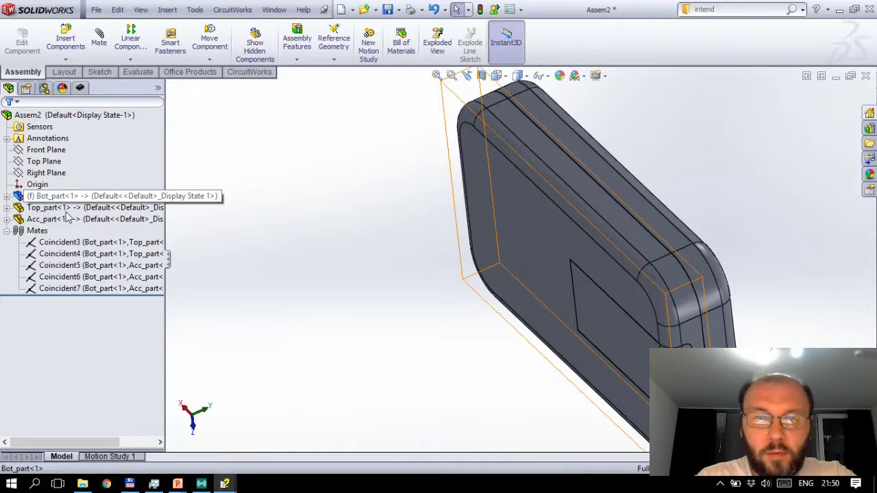
shift+click(66, 212)
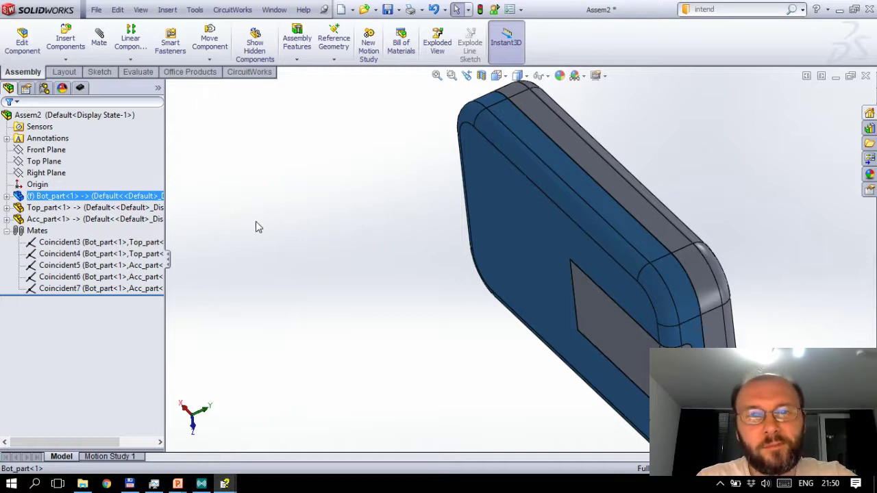
key(alt+Tab)
key(Tab)
key(Tab)
key(Tab)
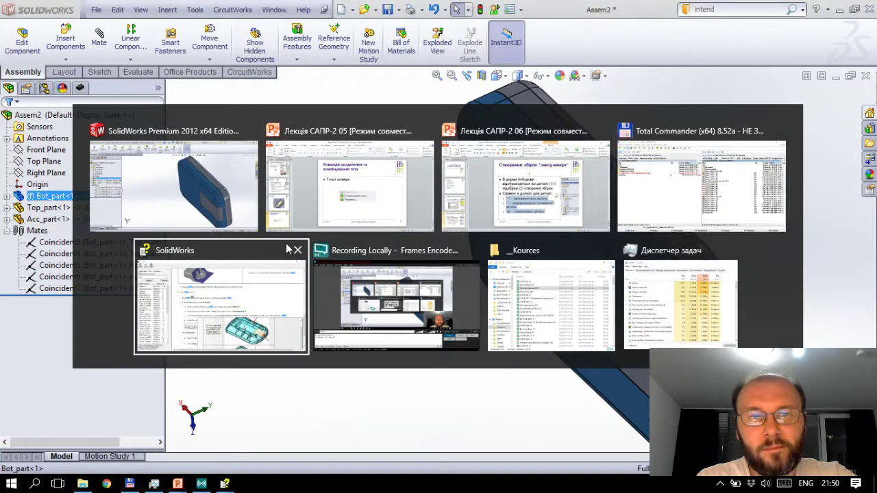
key(Tab)
key(Tab)
key(Tab)
key(Tab)
key(Tab)
key(Tab)
key(Tab)
key(Tab)
key(Tab)
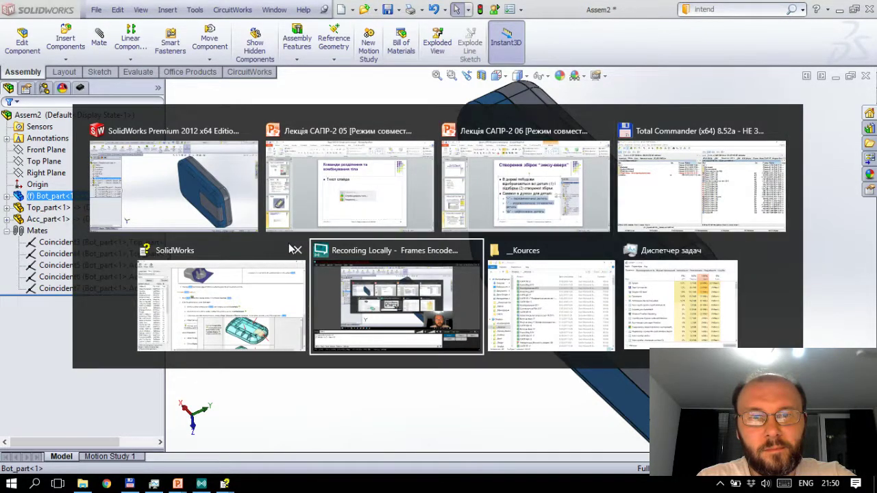